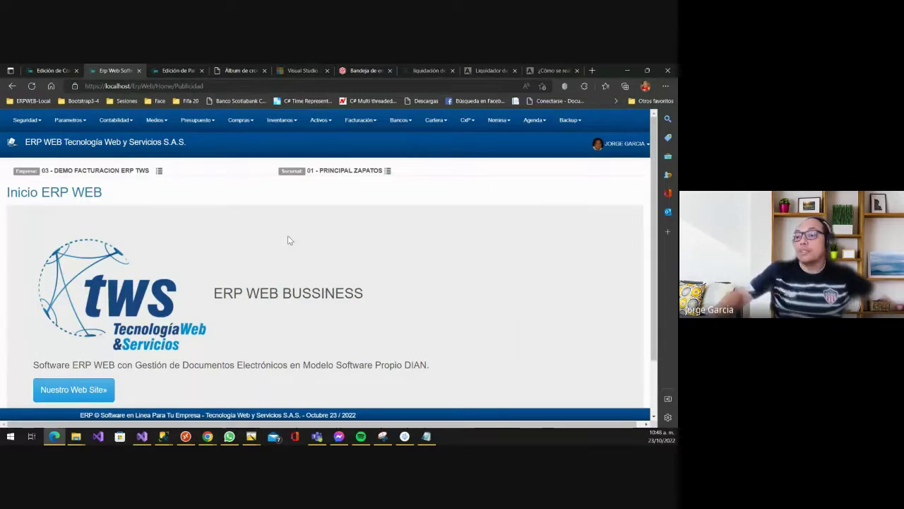
- Browse the ERP WEB system configuration menu, then dismiss it
left_click(280, 235)
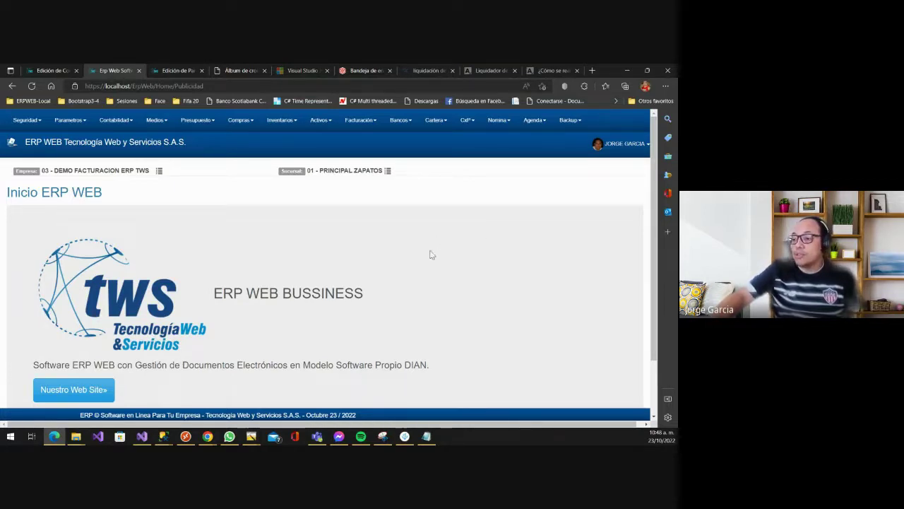
left_click(71, 123)
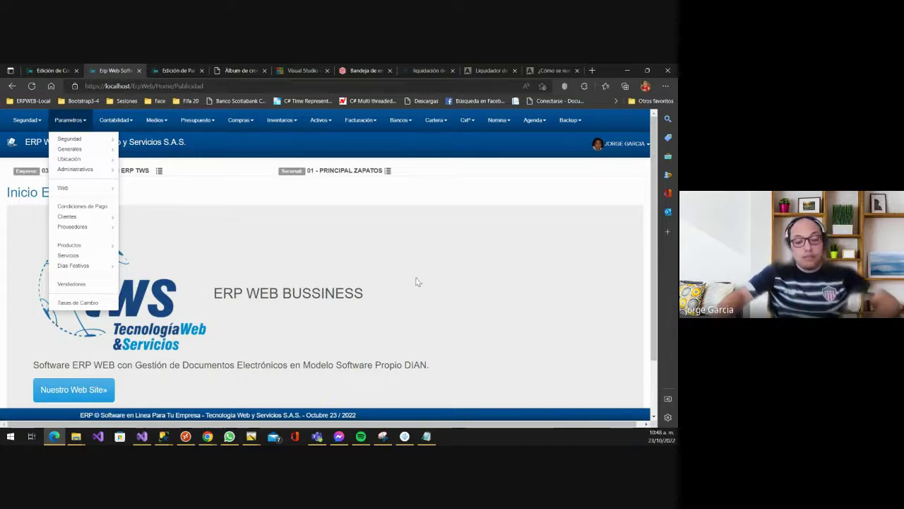
mouse_move(79, 144)
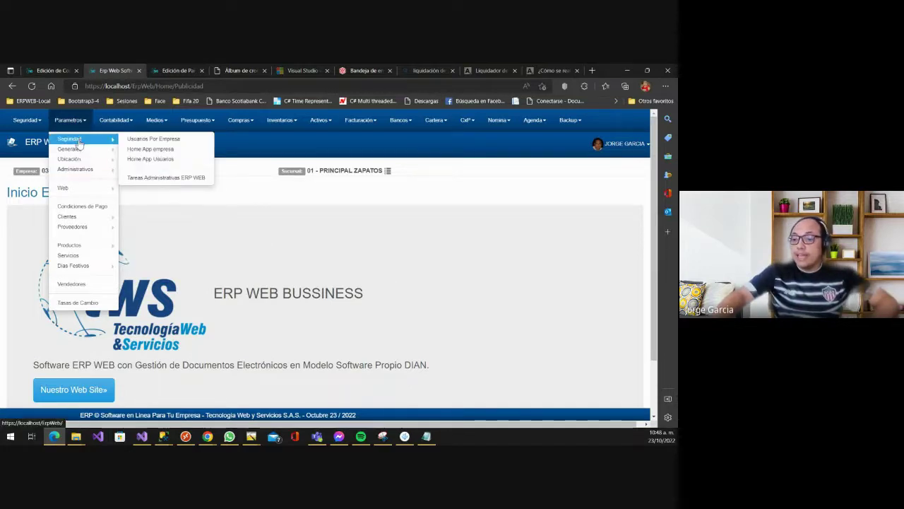
left_click(377, 295)
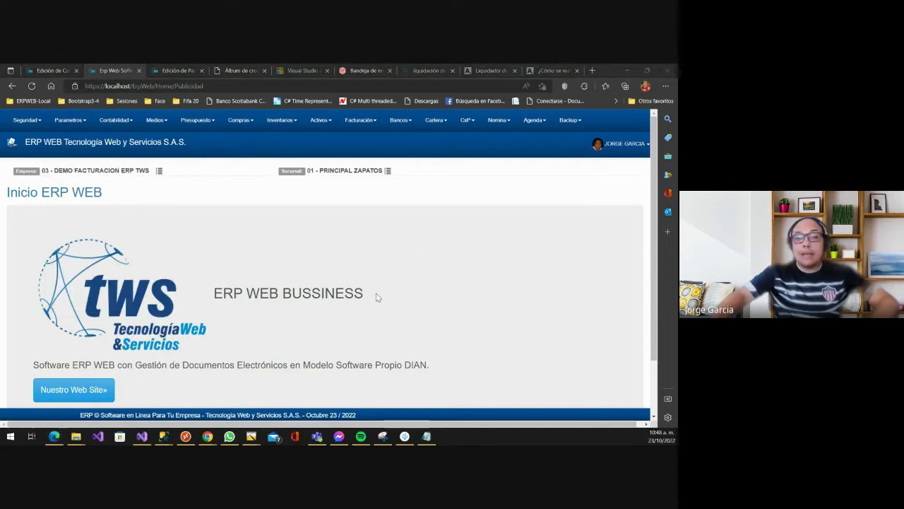
- Mute the last participant in the Google Meet call for everyone, then return to ERP WEB
key("alt+Tab")
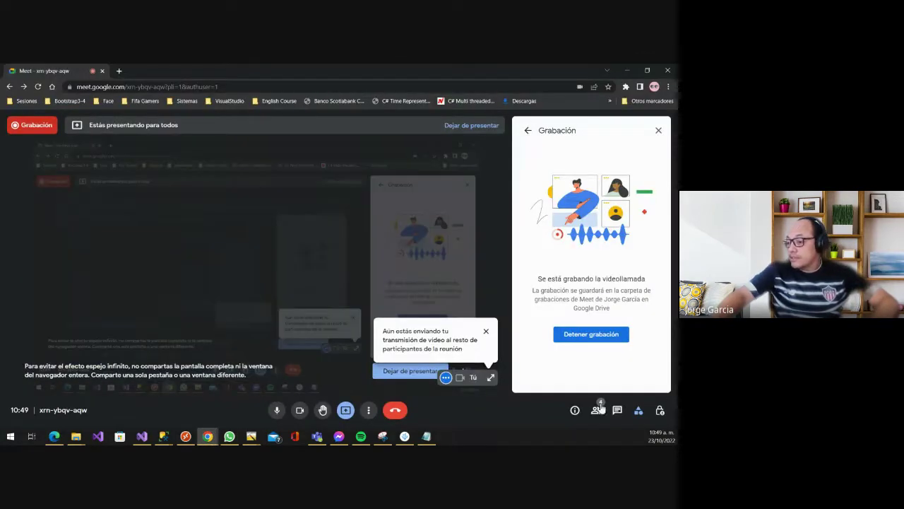
left_click(602, 414)
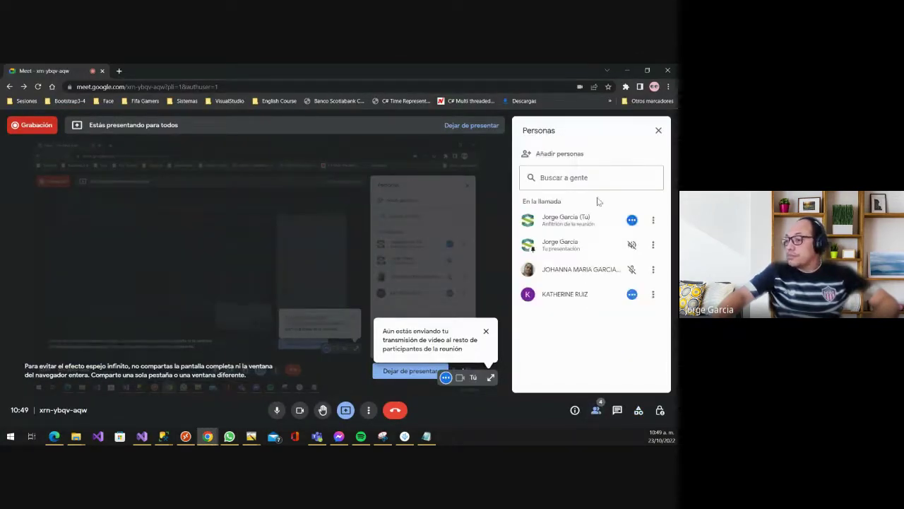
left_click(653, 294)
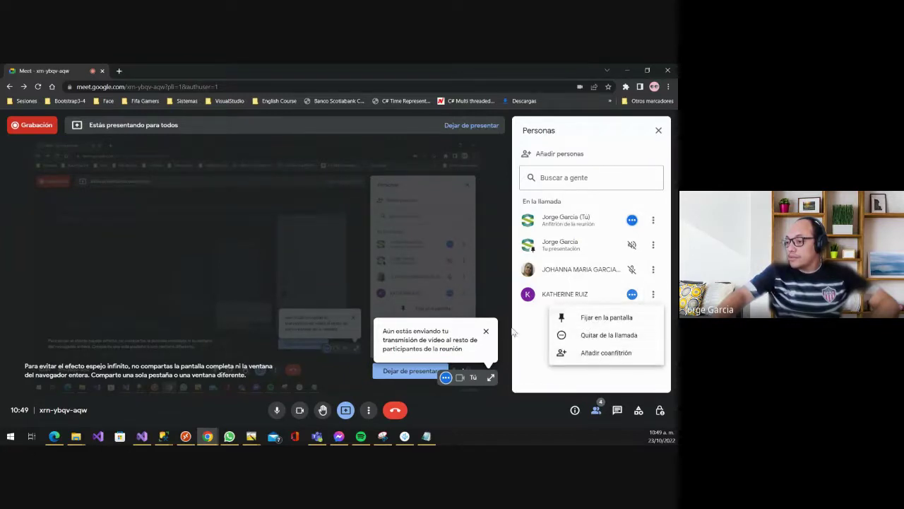
left_click(632, 295)
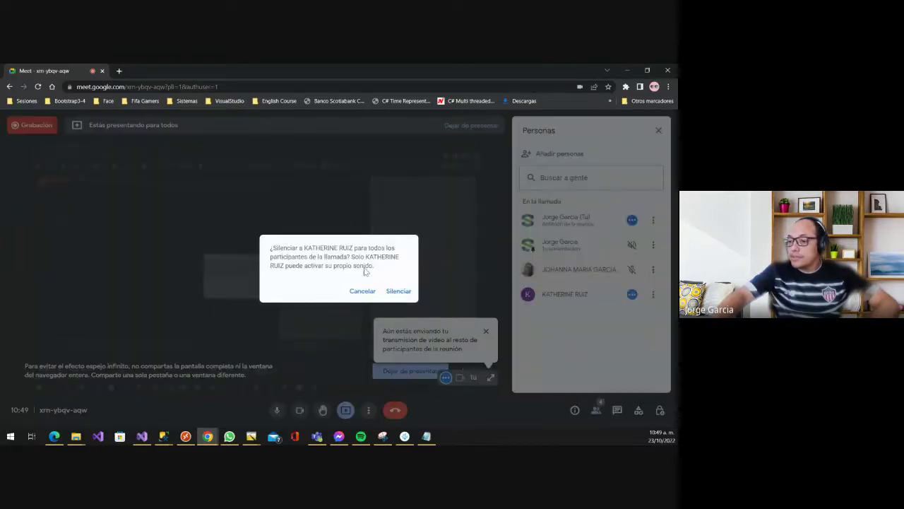
left_click(397, 291)
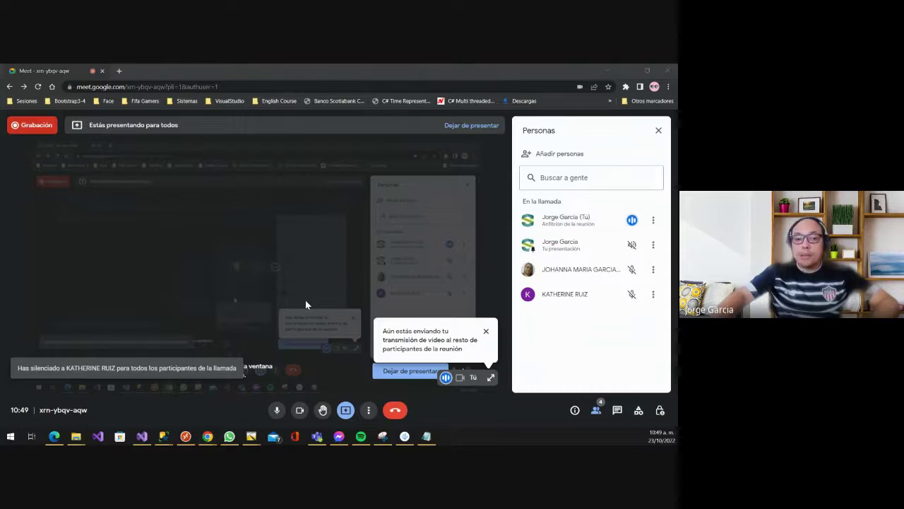
key("alt+Tab")
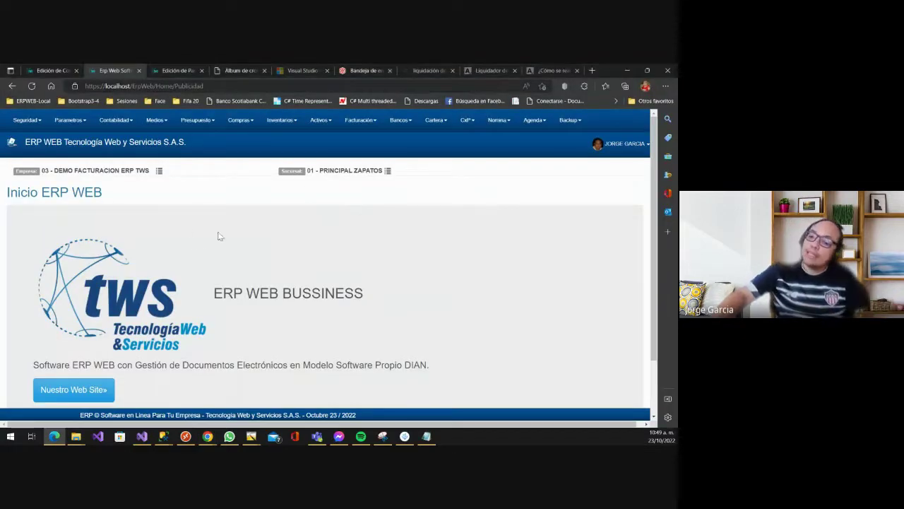
- Go to Parametros > Seguridad > Usuarios Por Empresa, closing the stray Office sidebar
scroll(249, 256, "down", 1)
scroll(248, 255, "up", 1)
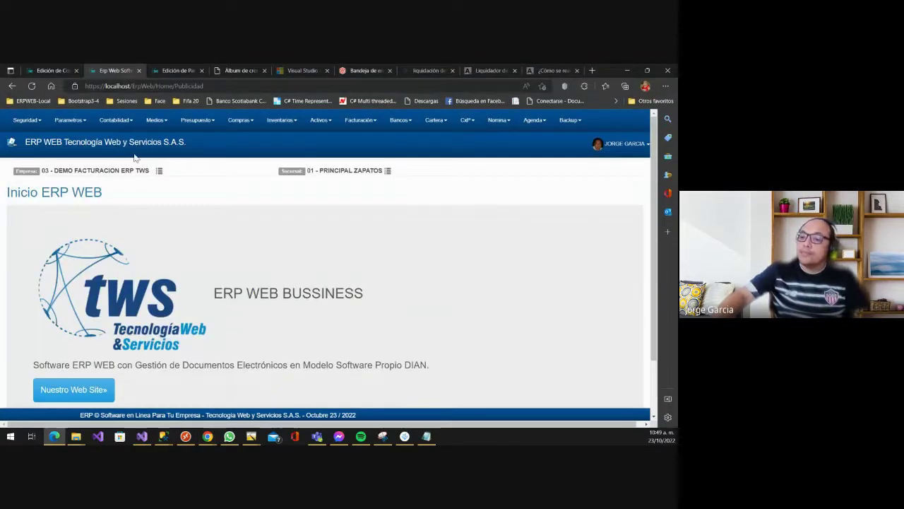
left_click(79, 122)
mouse_move(84, 139)
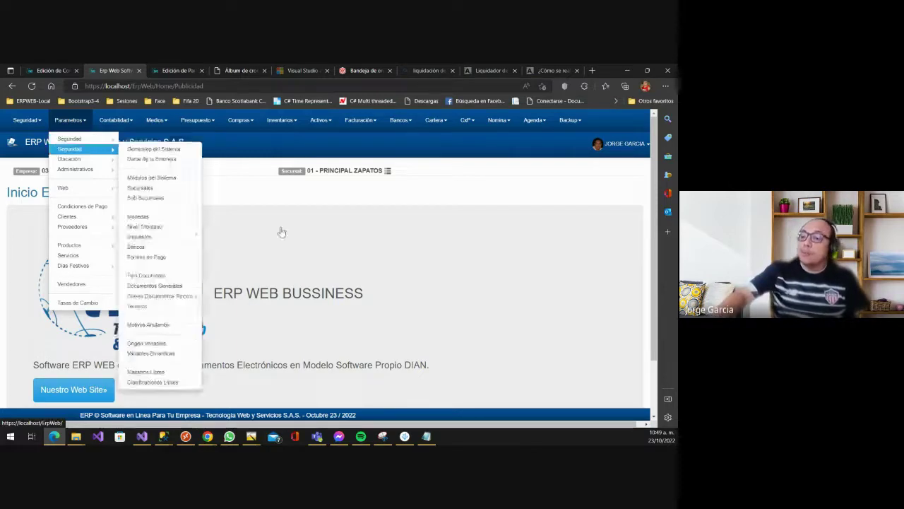
left_click(668, 193)
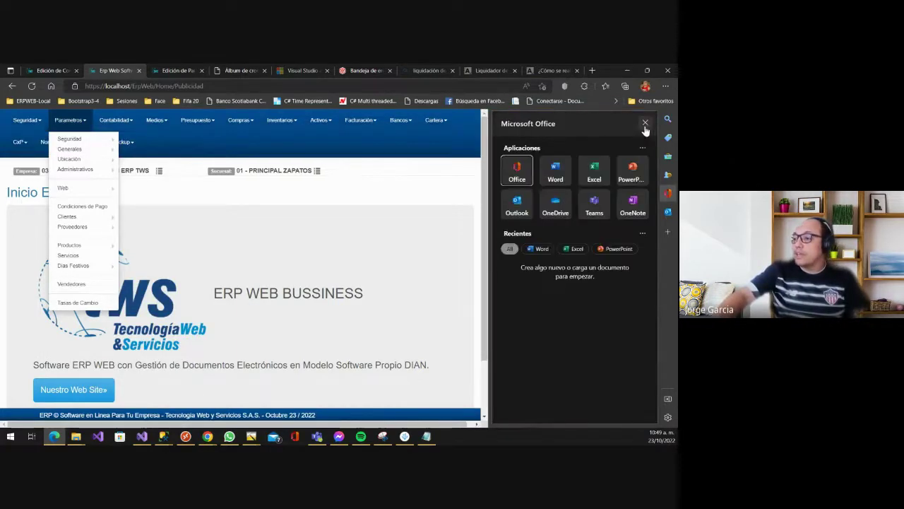
left_click(645, 125)
left_click(292, 217)
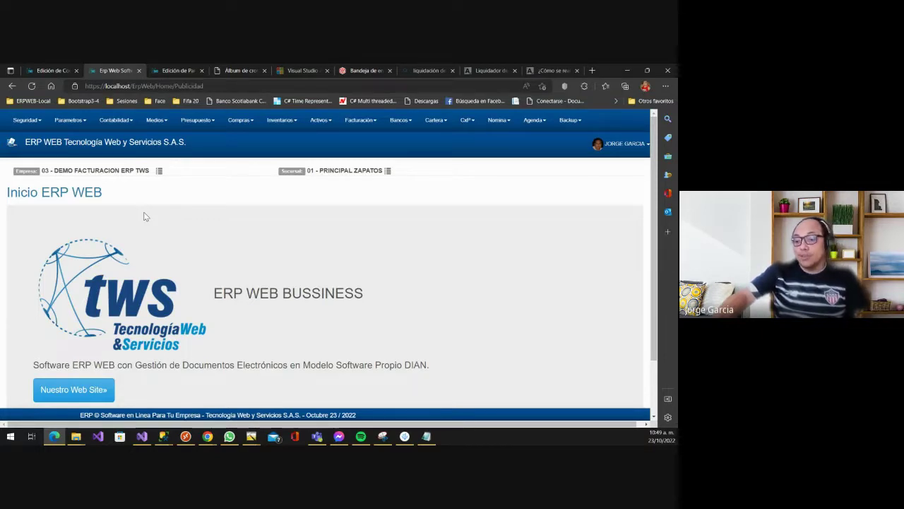
left_click(68, 121)
mouse_move(90, 138)
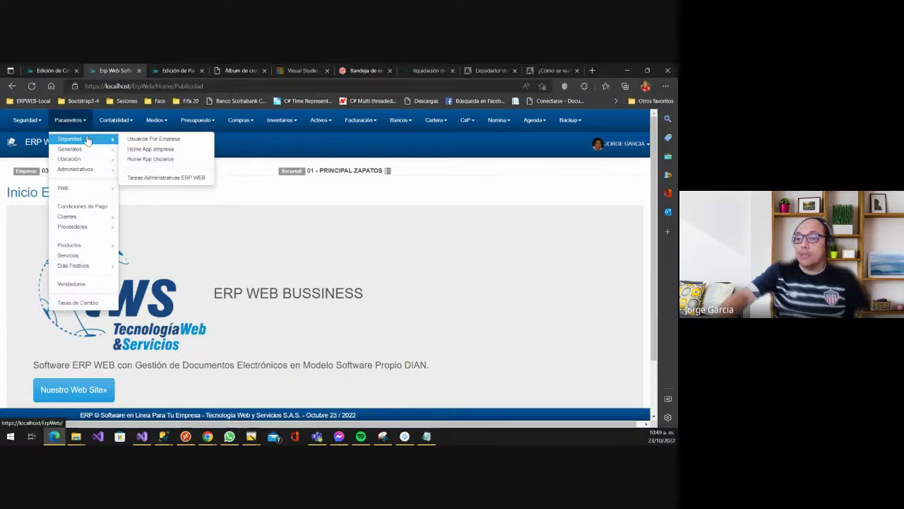
left_click(167, 142)
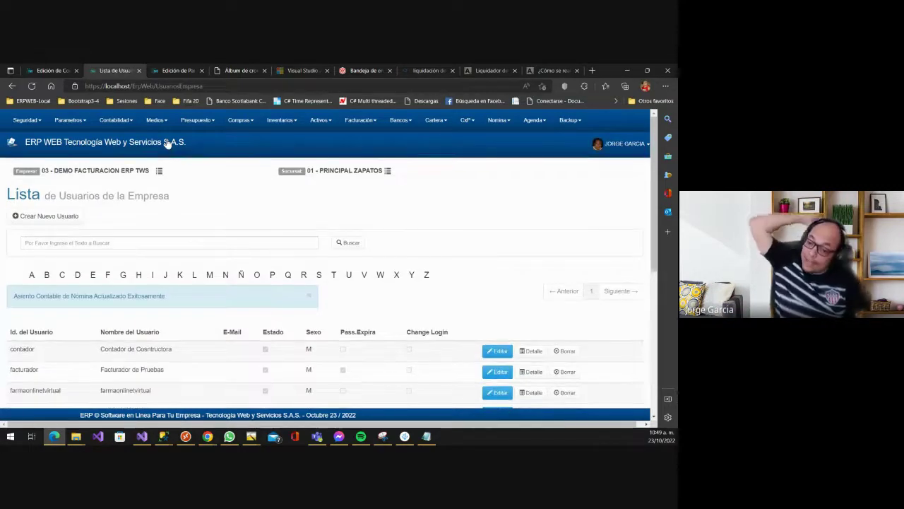
- Scroll through the user rows such as contador, facturador and farmaonlinevirtual
scroll(237, 243, "down", 1)
scroll(226, 255, "down", 4)
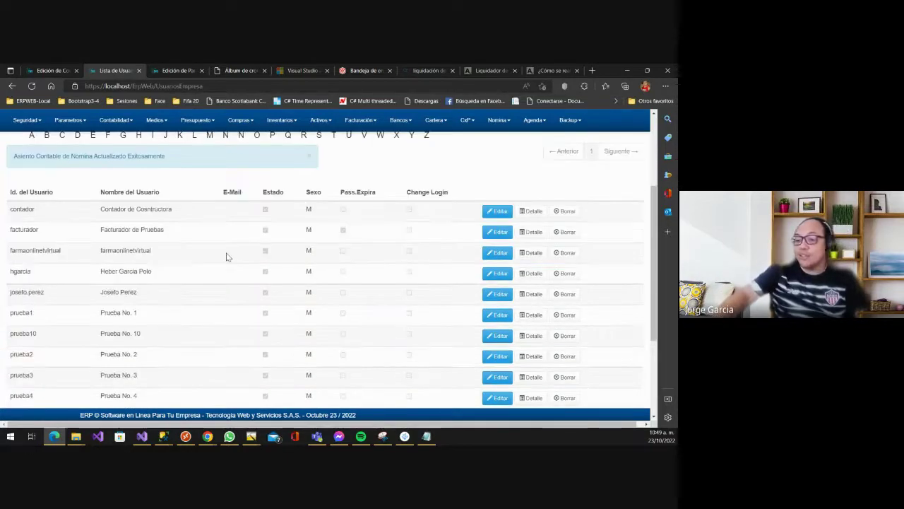
scroll(222, 262, "up", 5)
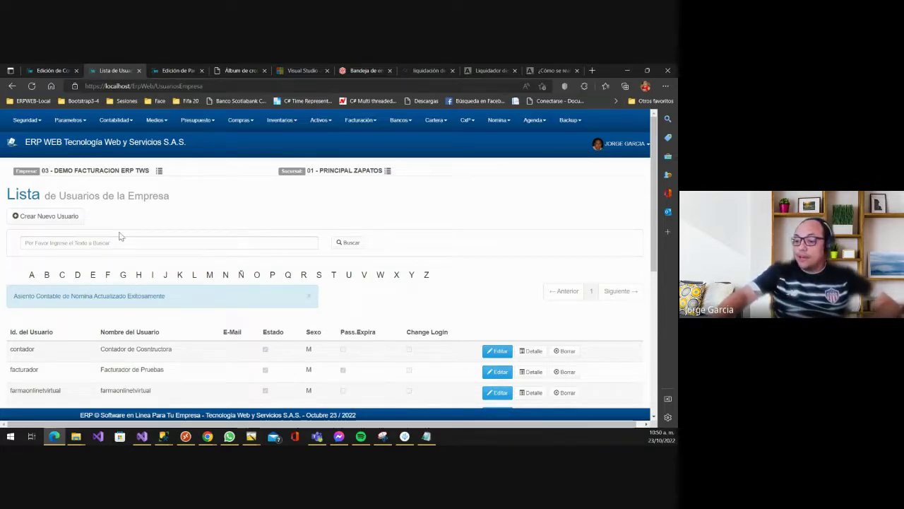
scroll(122, 235, "down", 1)
scroll(122, 235, "up", 1)
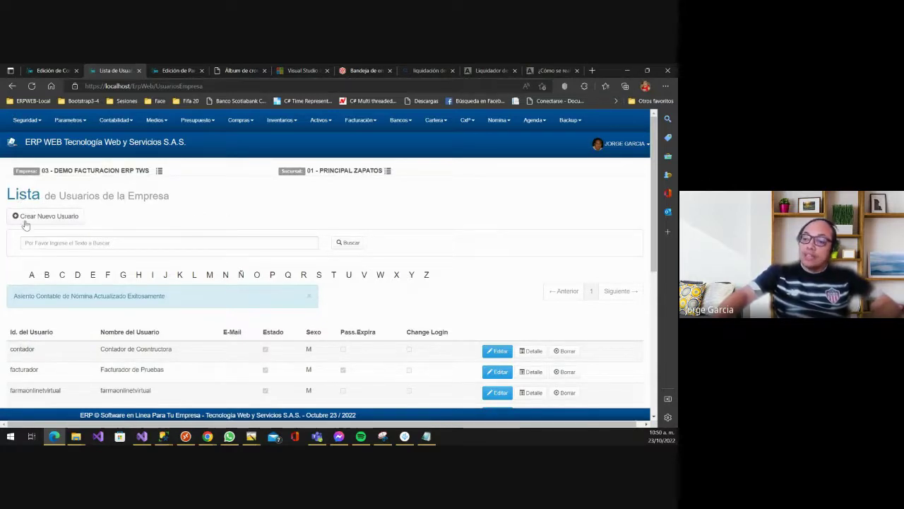
scroll(233, 263, "down", 1)
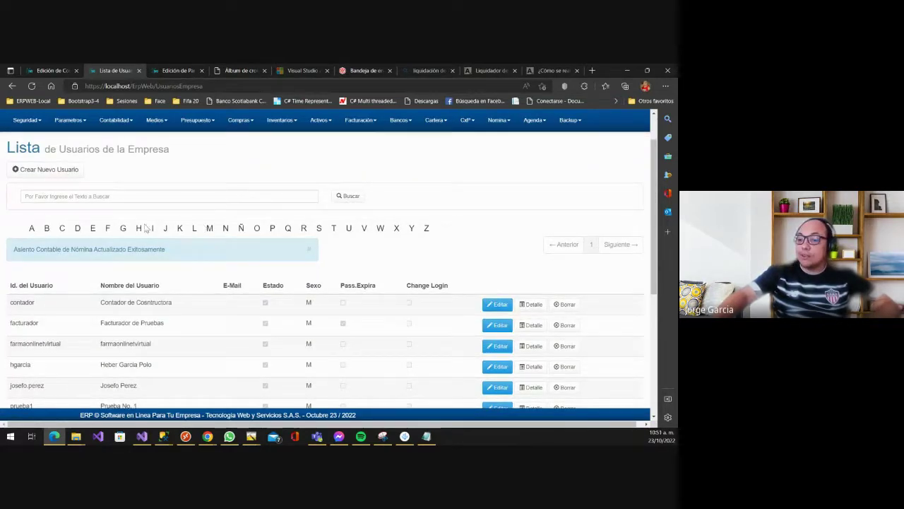
- Filter the user list by letter F, then search for 'fact'
left_click(107, 228)
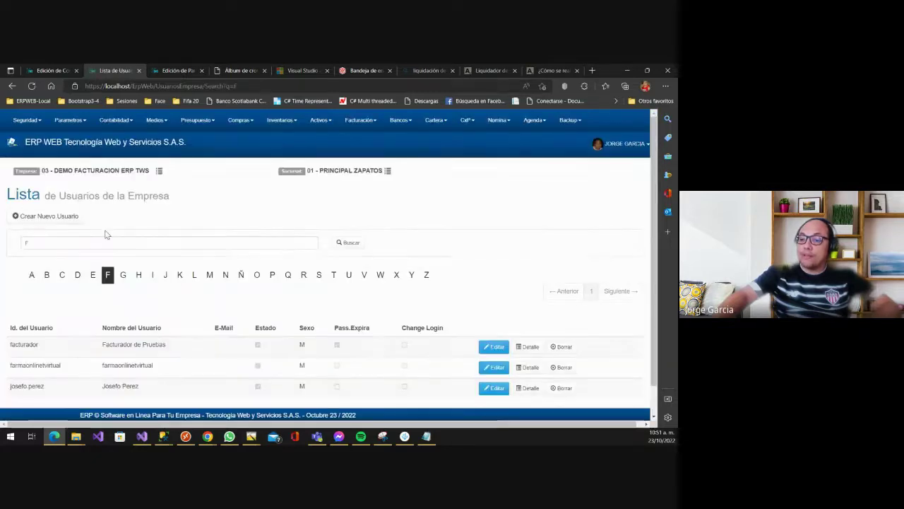
double_click(50, 242)
type("fact")
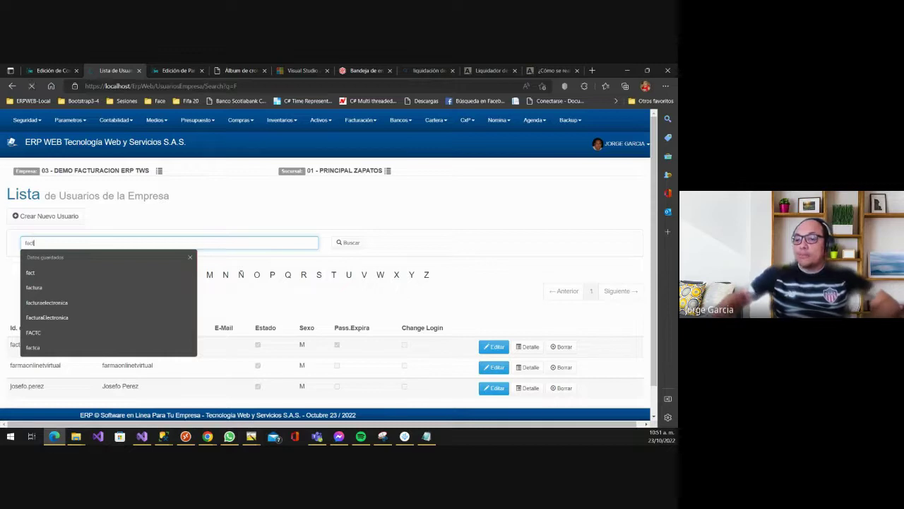
key("Return")
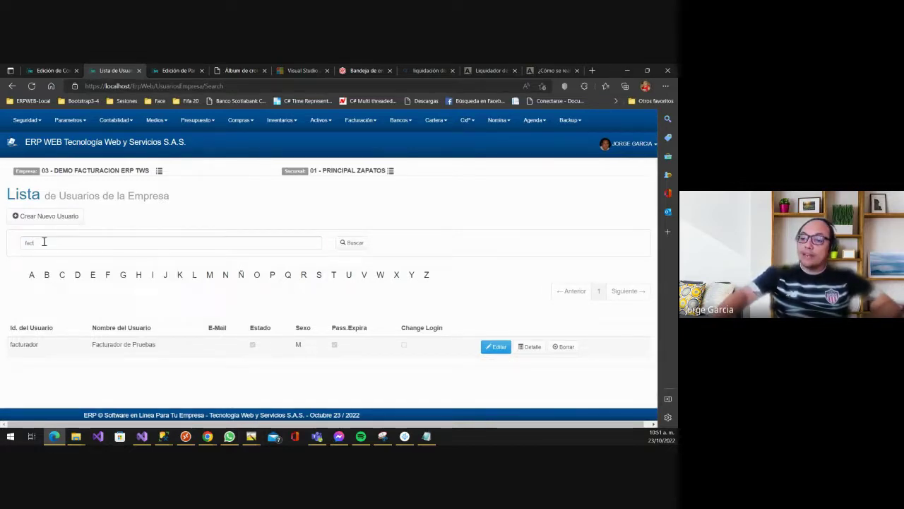
- Clear the search to list all users again and open Crear Nuevo Usuario
double_click(44, 242)
key("BackSpace")
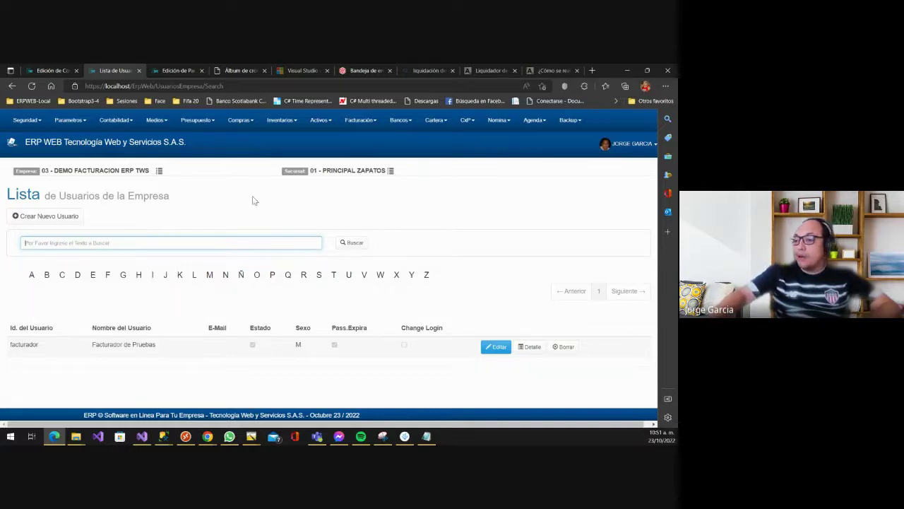
left_click(351, 250)
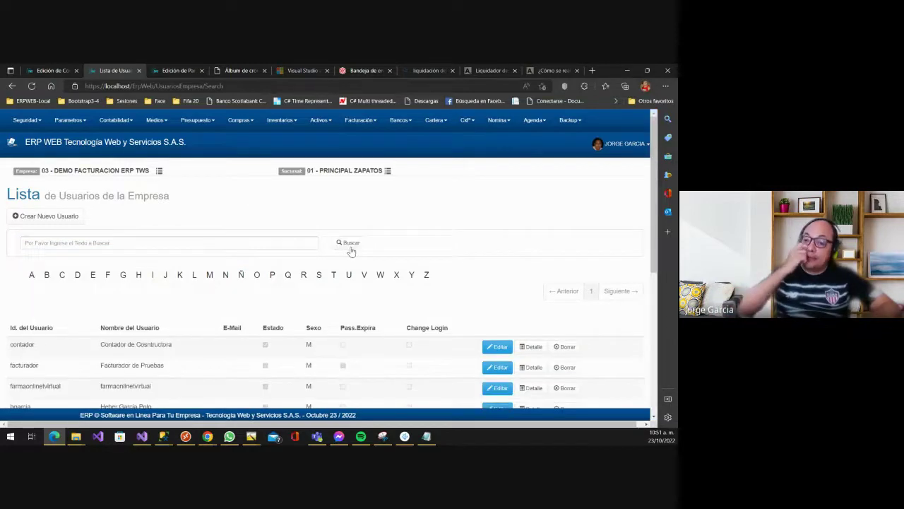
scroll(362, 254, "down", 1)
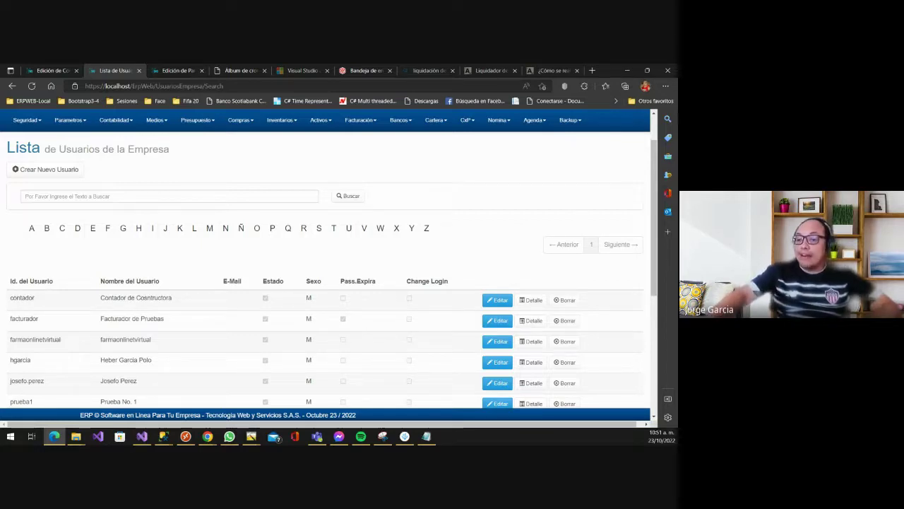
left_click(60, 172)
- Enter the new user's ID, full name and e-mail address
scroll(273, 262, "down", 1)
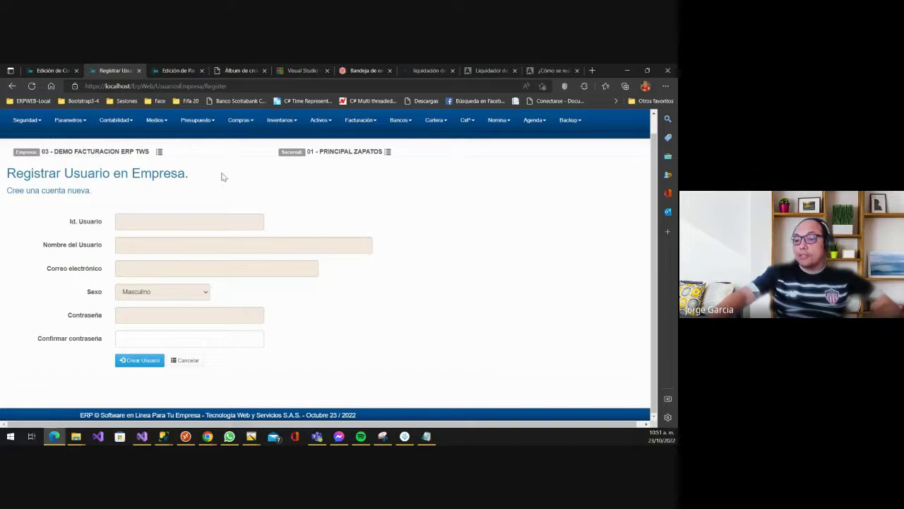
left_click(155, 221)
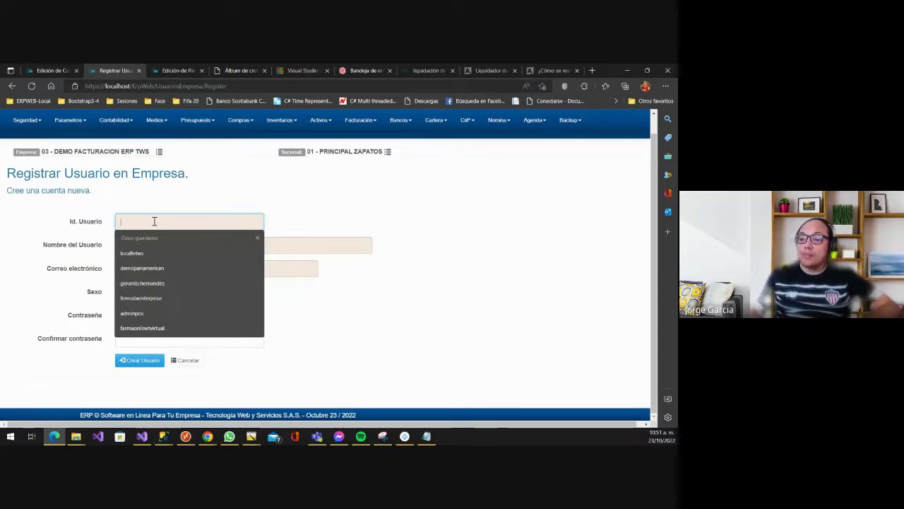
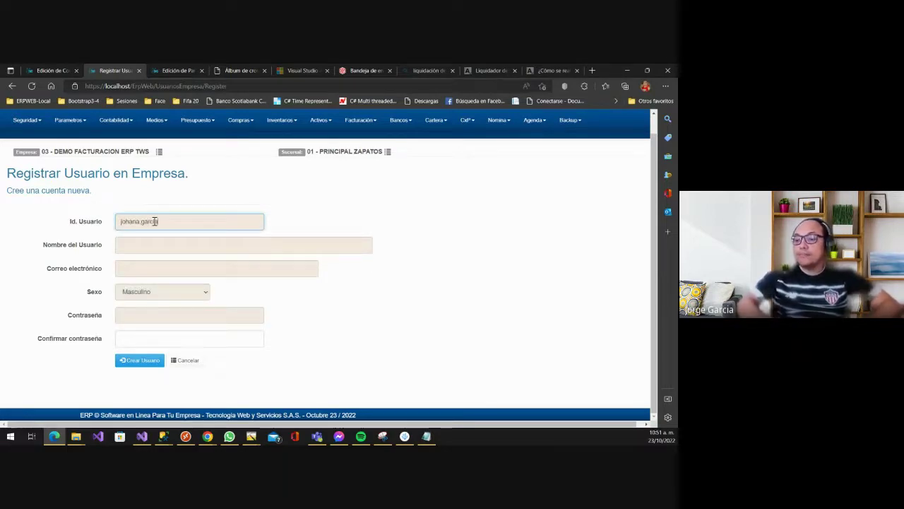
key("Tab")
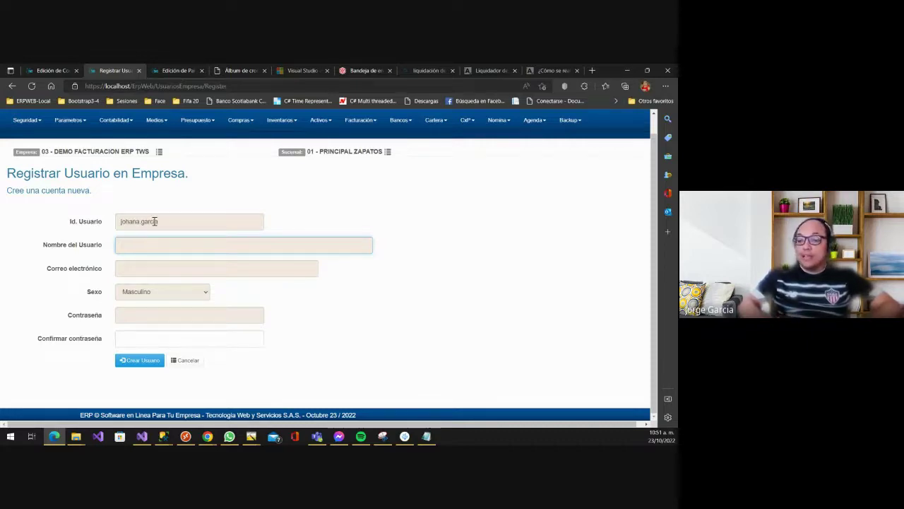
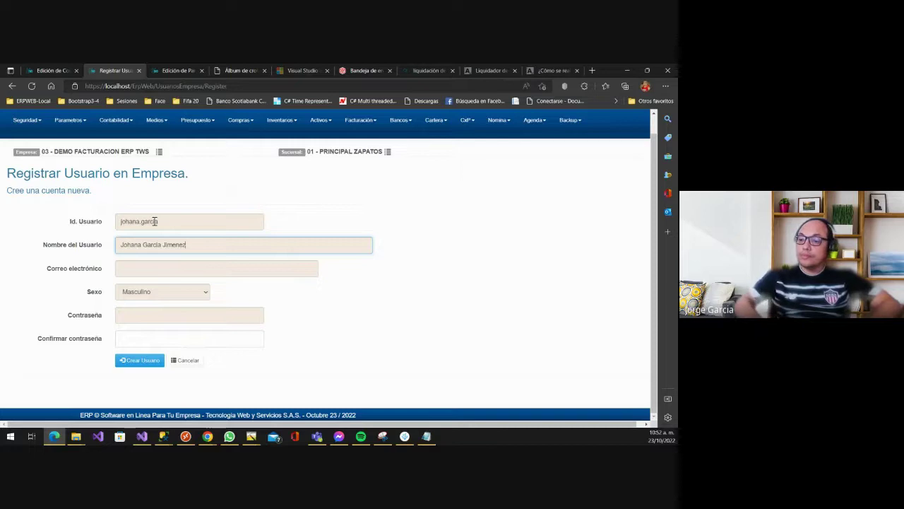
key("Tab")
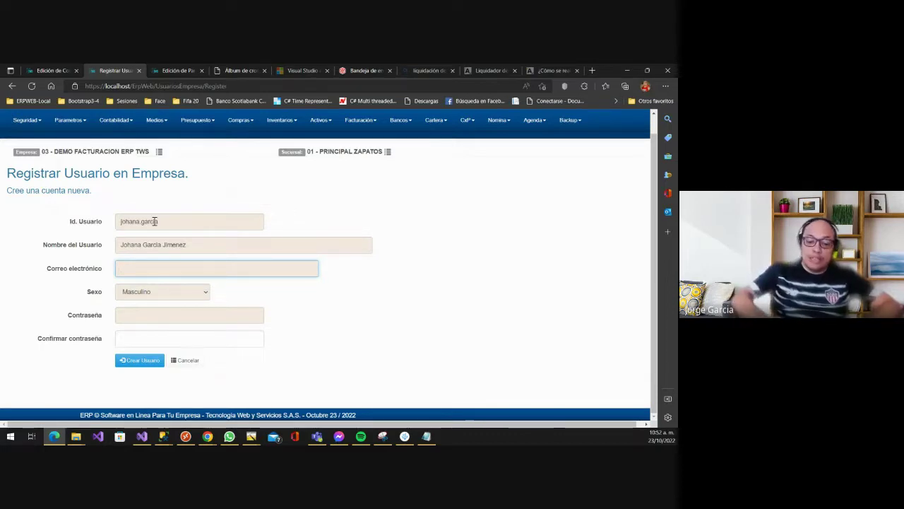
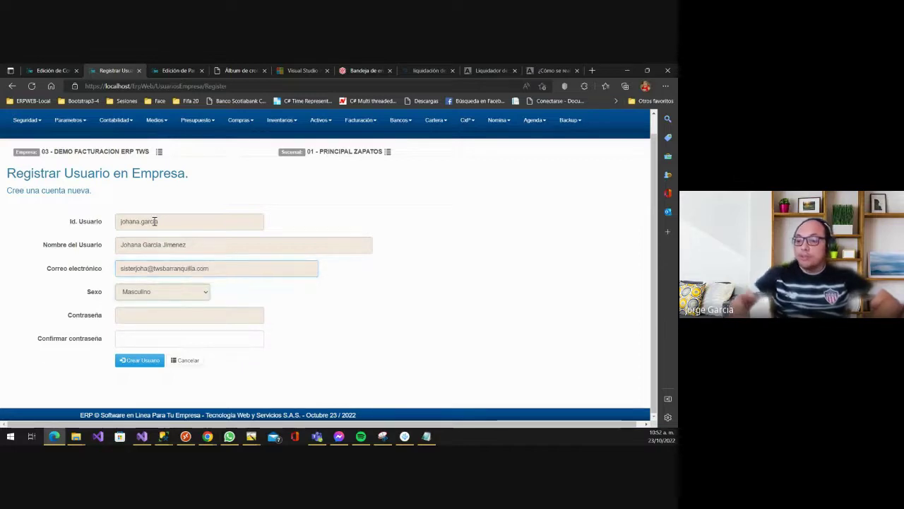
- Set Sexo to Femenino, enter and confirm the password, and create the user
right_click(154, 221)
left_click(124, 296)
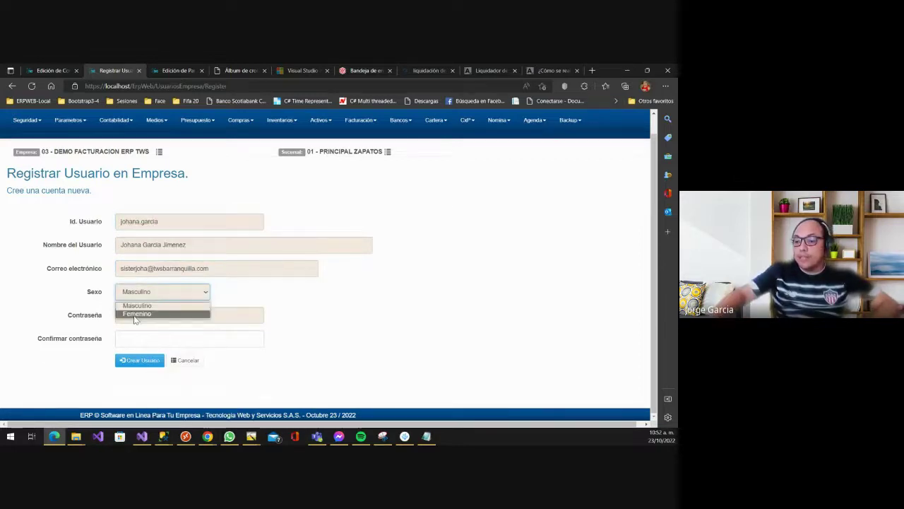
left_click(145, 312)
left_click(148, 312)
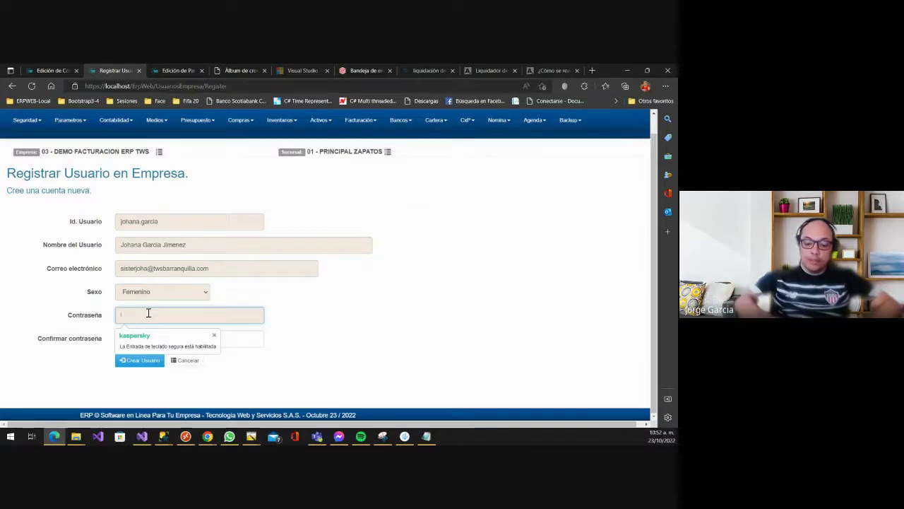
type("**********")
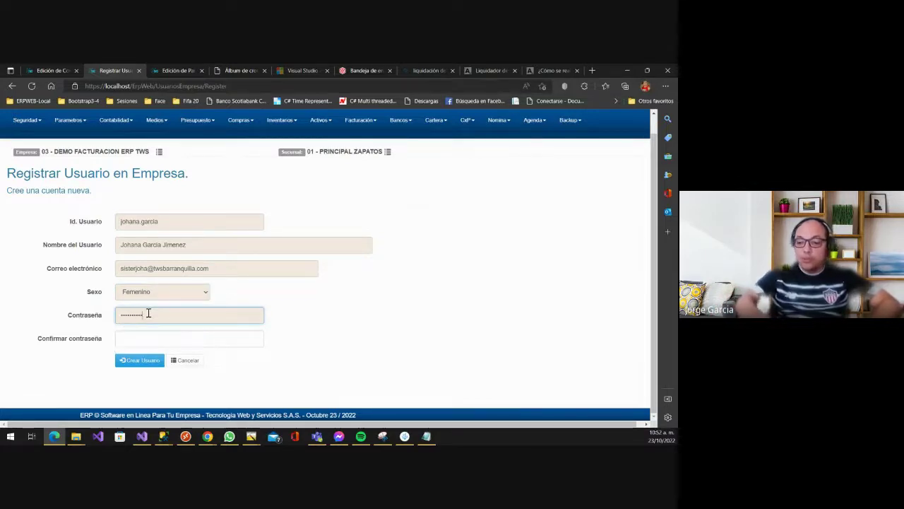
key("Tab")
type("****")
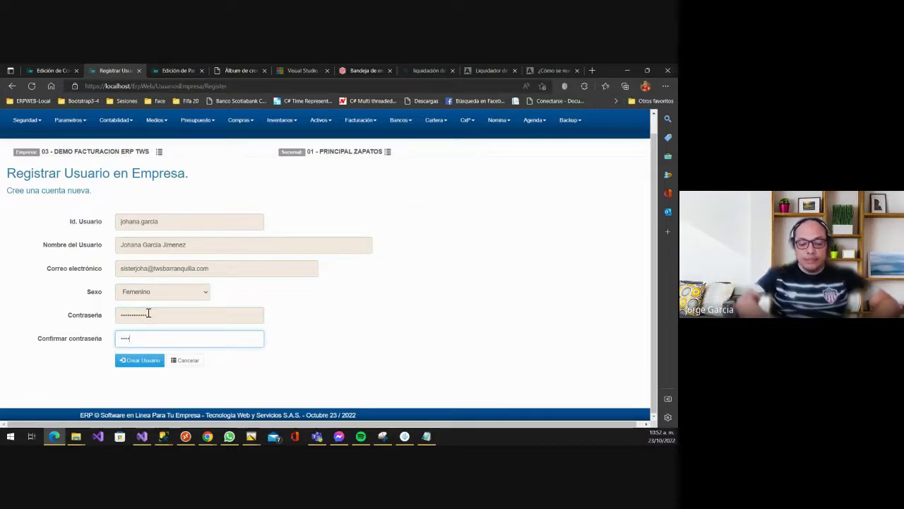
type("******")
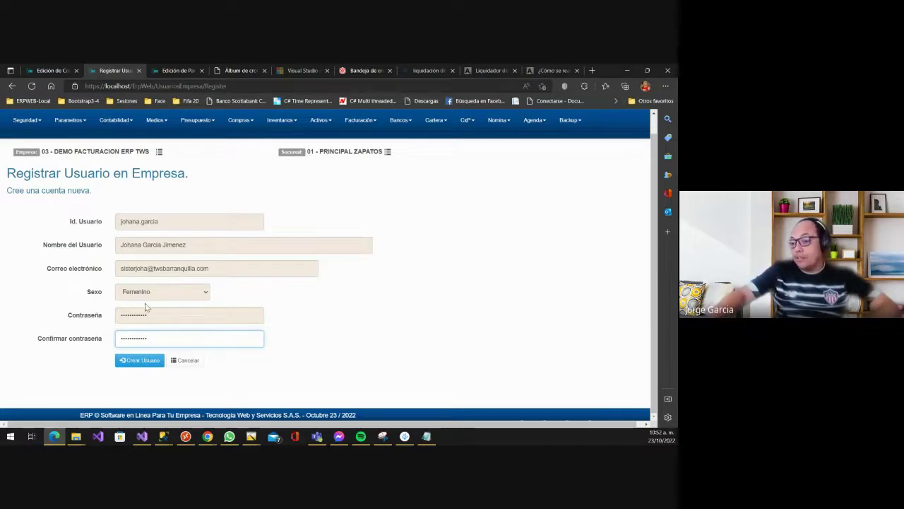
left_click(146, 360)
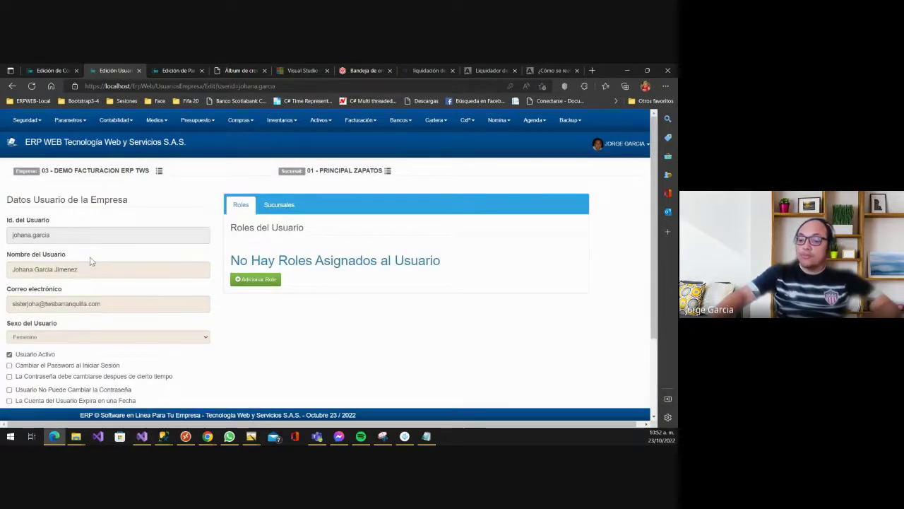
- Tick 'Cambiar el Password al Iniciar Sesión' on the new user's Edición Usuario page
scroll(93, 261, "down", 1)
scroll(124, 197, "up", 1)
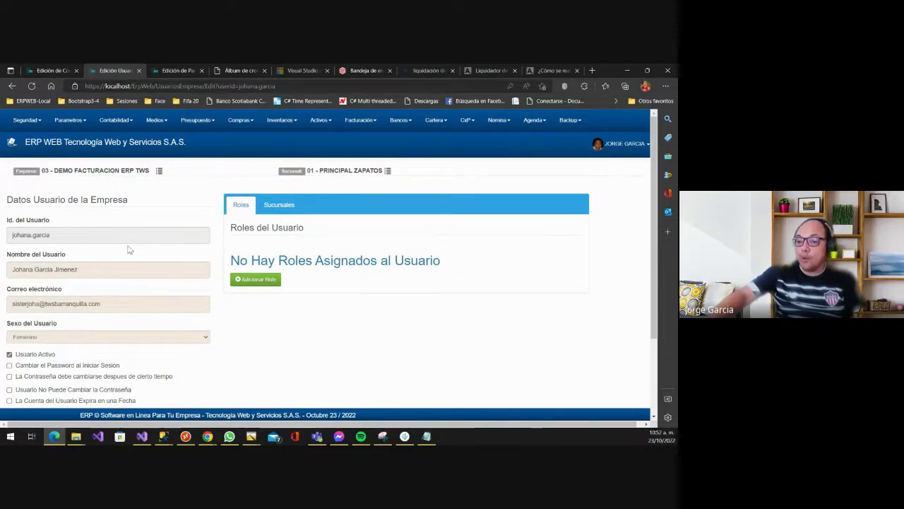
scroll(132, 239, "down", 1)
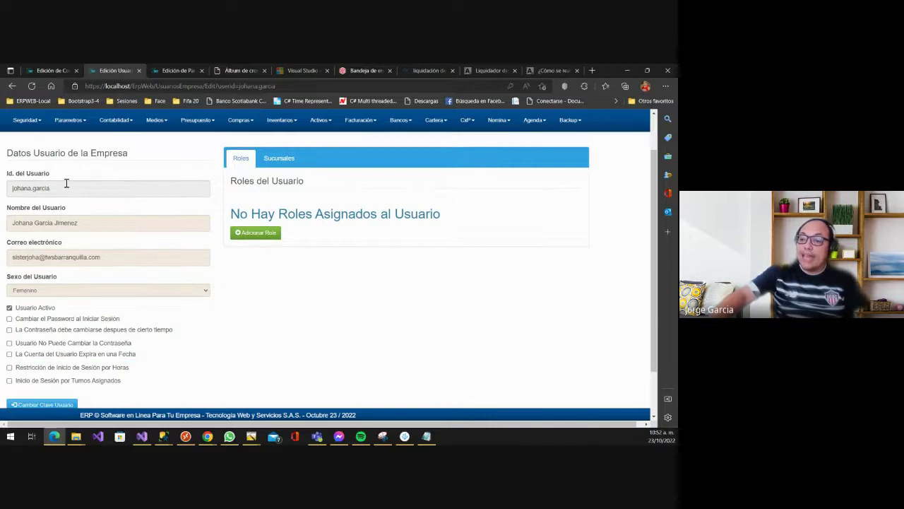
left_click(123, 184)
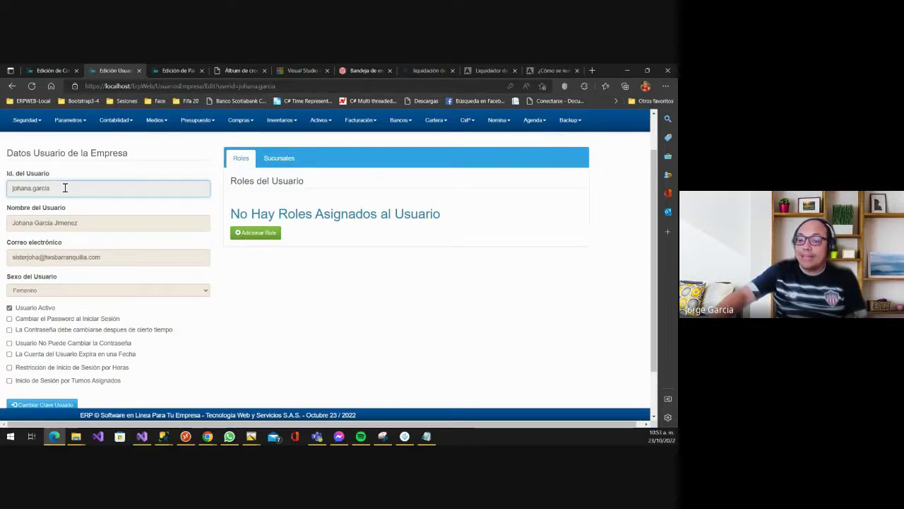
left_click(96, 224)
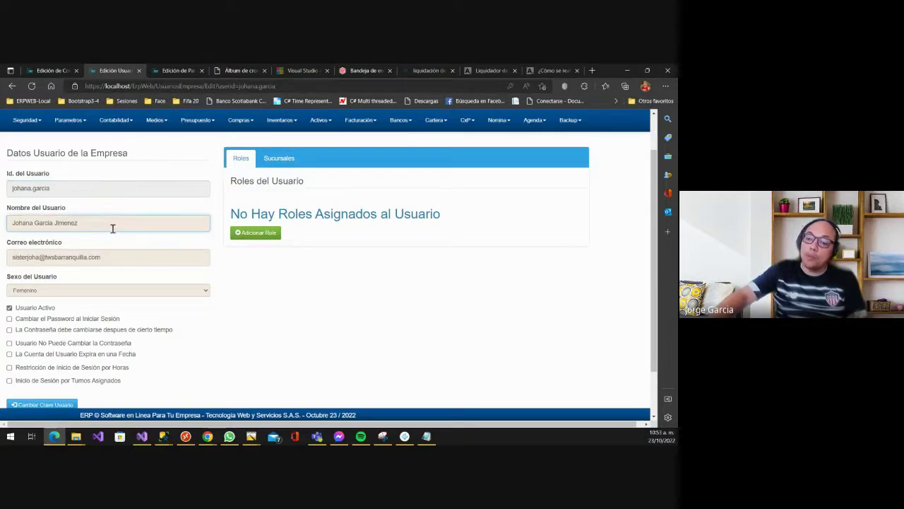
scroll(122, 255, "down", 1)
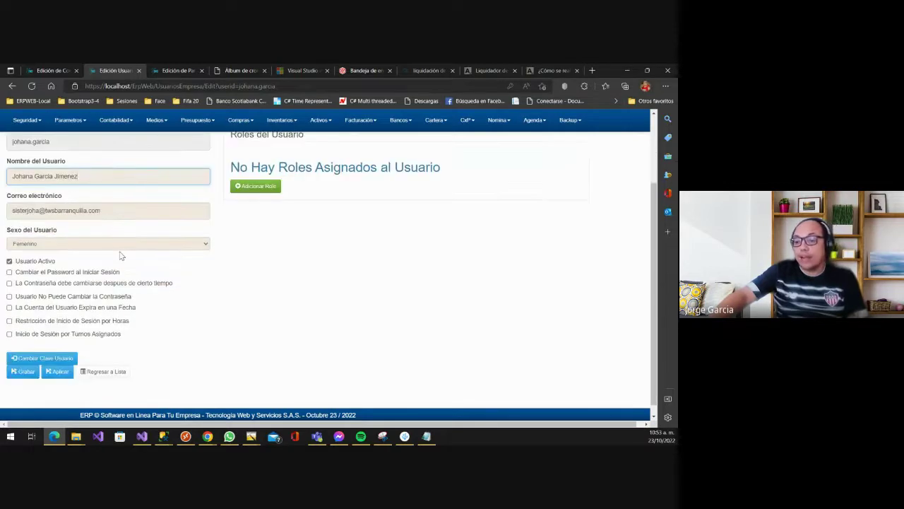
scroll(145, 272, "down", 1)
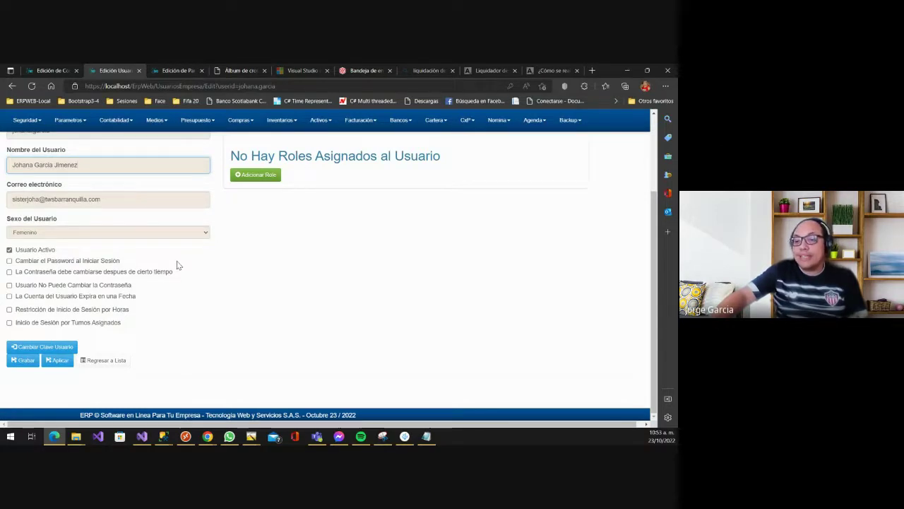
left_click(33, 261)
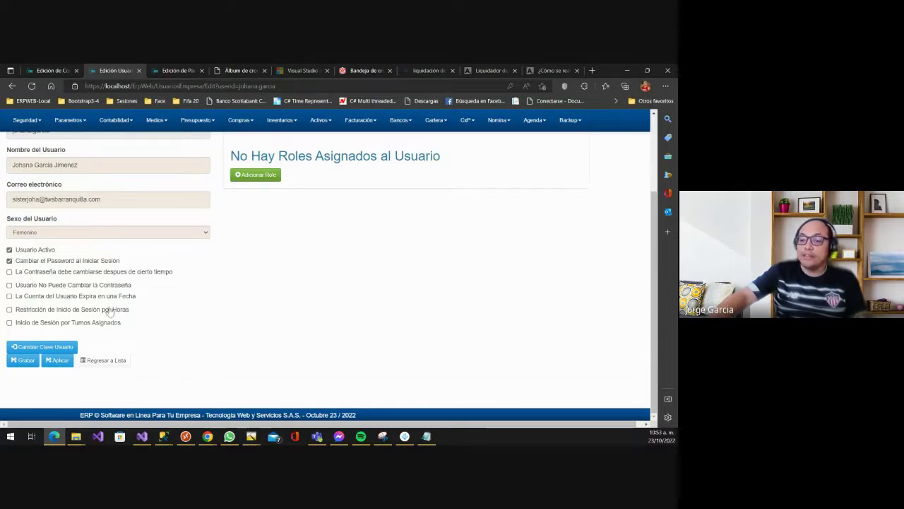
- Pick expiry date 30/11/2022, then turn expiry off and enable hour-based login restriction
left_click(71, 297)
left_click(54, 323)
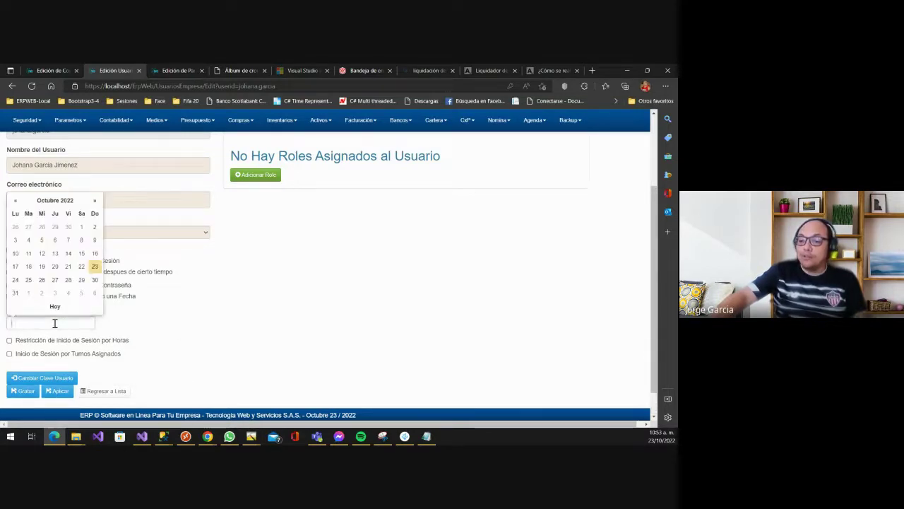
left_click(118, 291)
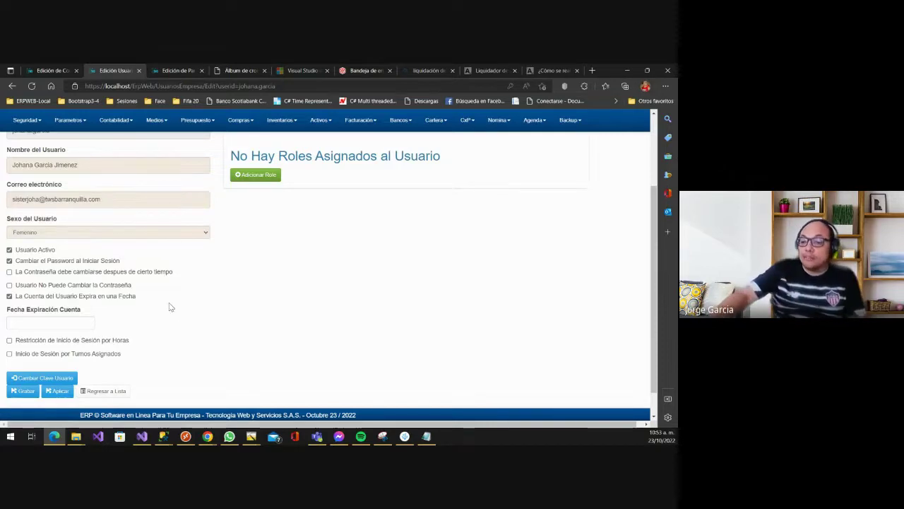
left_click(81, 324)
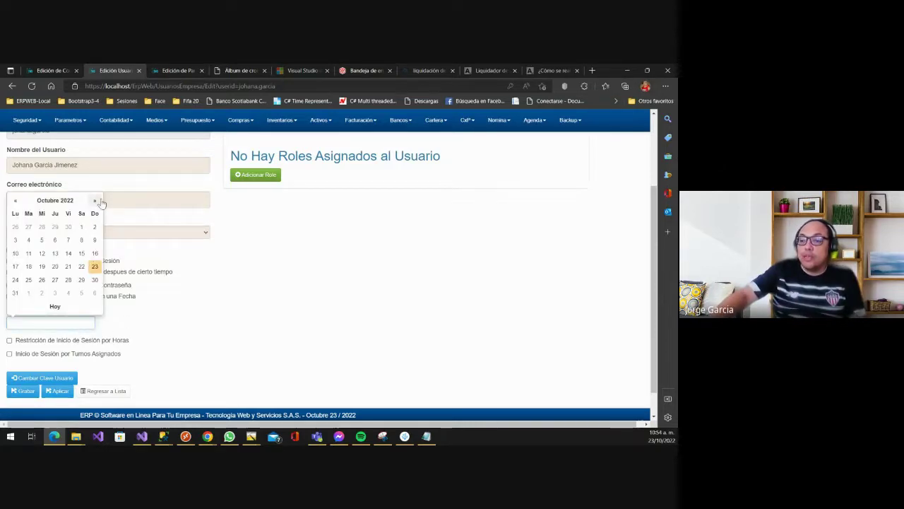
left_click(95, 200)
left_click(42, 279)
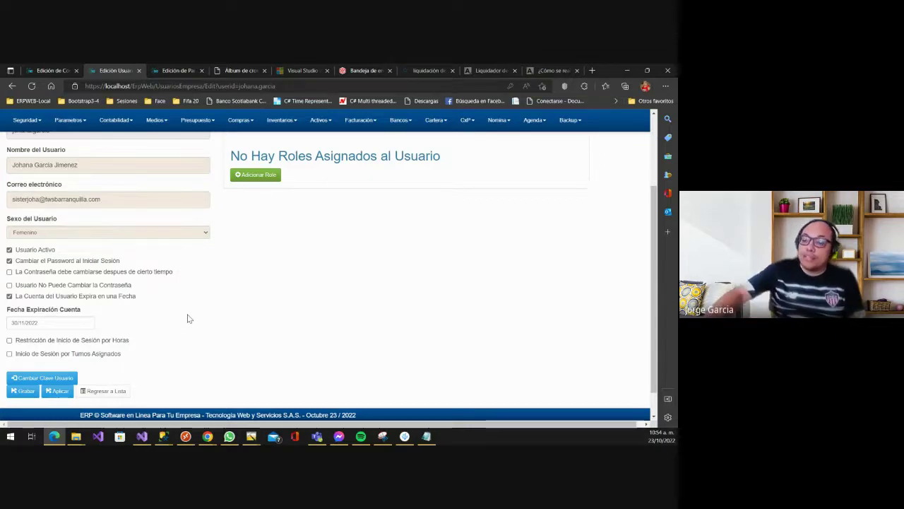
left_click(72, 298)
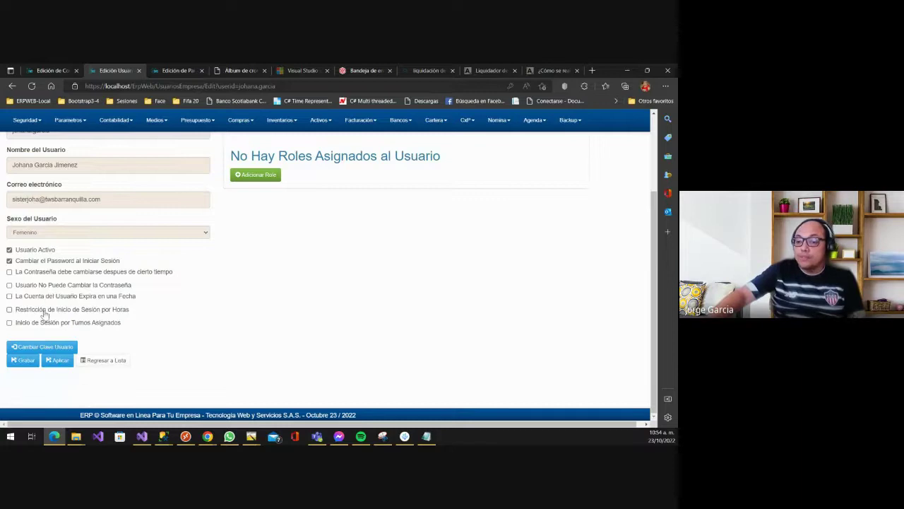
left_click(65, 309)
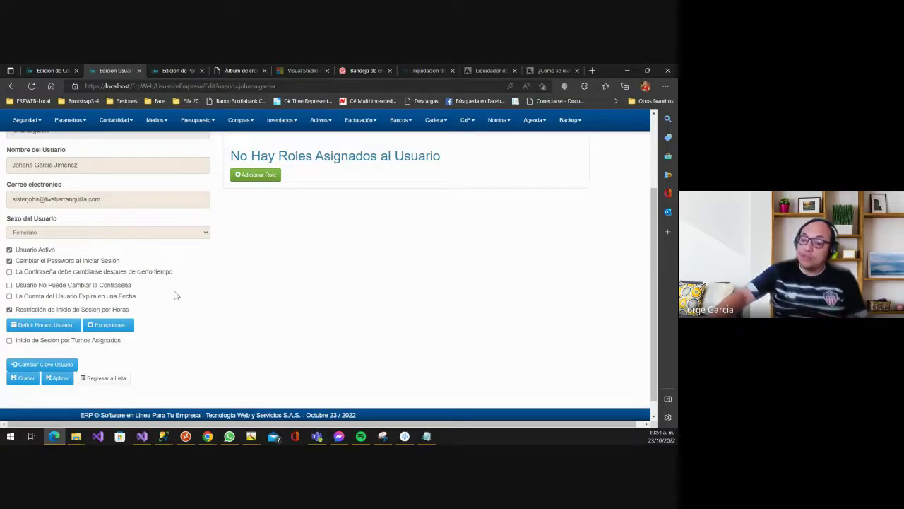
- In the weekly login schedule, tick hours 06, 07 and 08 for Lunes through Viernes
left_click(57, 327)
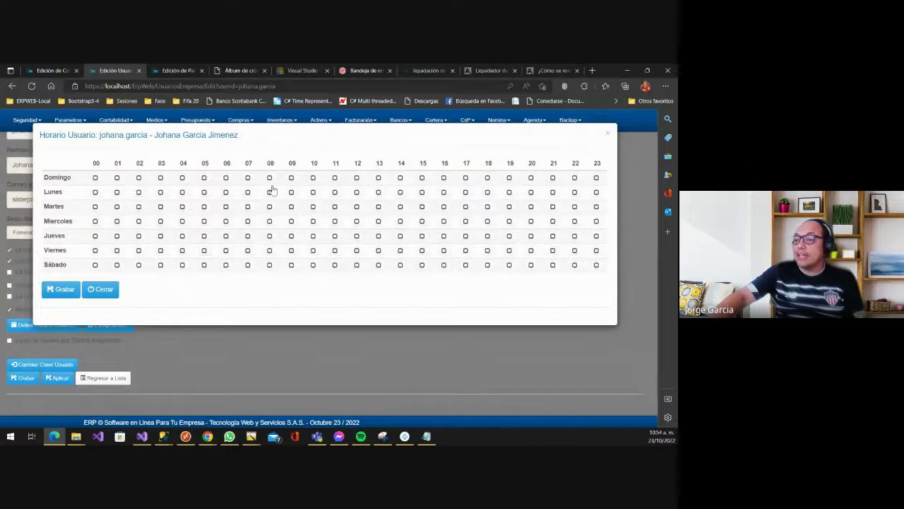
left_click(226, 192)
left_click(226, 206)
left_click(226, 222)
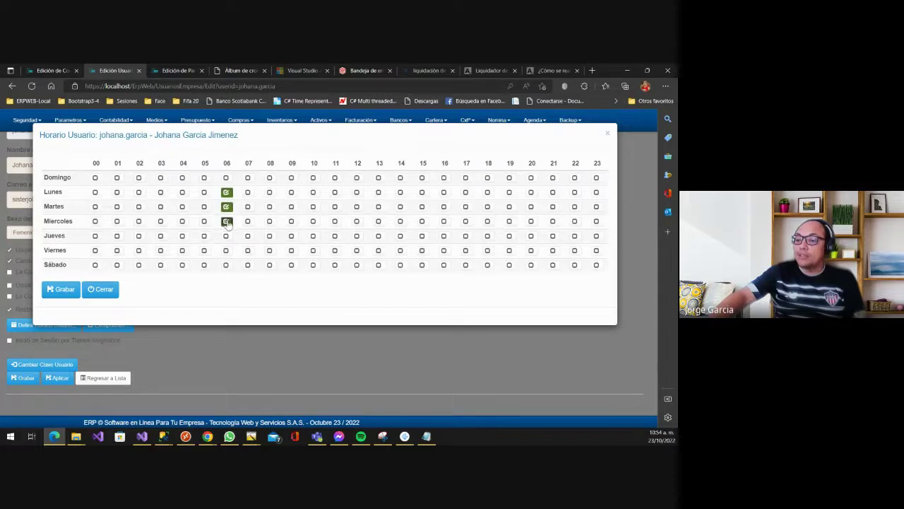
left_click(226, 235)
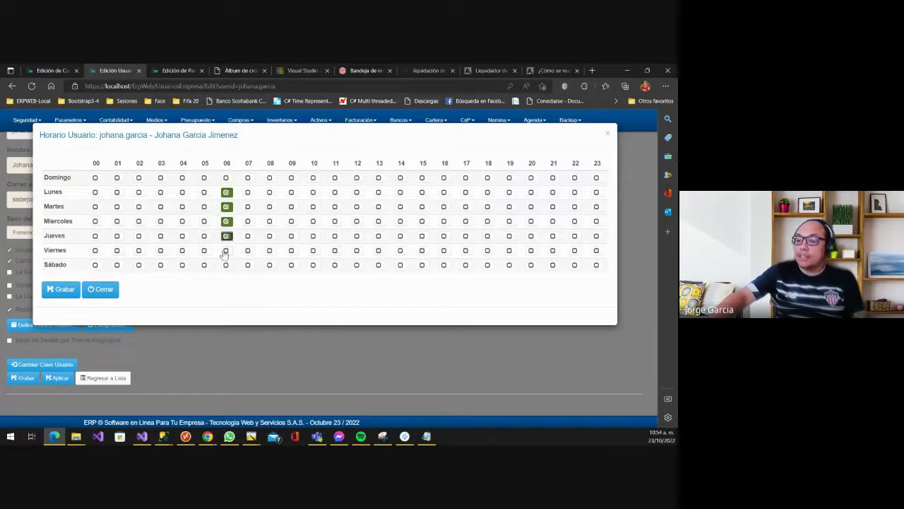
left_click(226, 250)
left_click(247, 250)
left_click(247, 236)
left_click(247, 221)
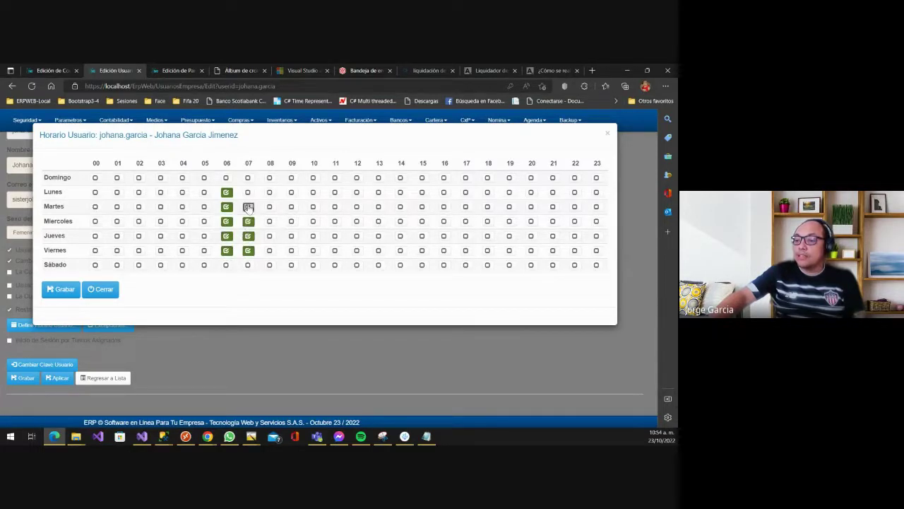
left_click(247, 207)
left_click(248, 192)
left_click(269, 192)
left_click(269, 206)
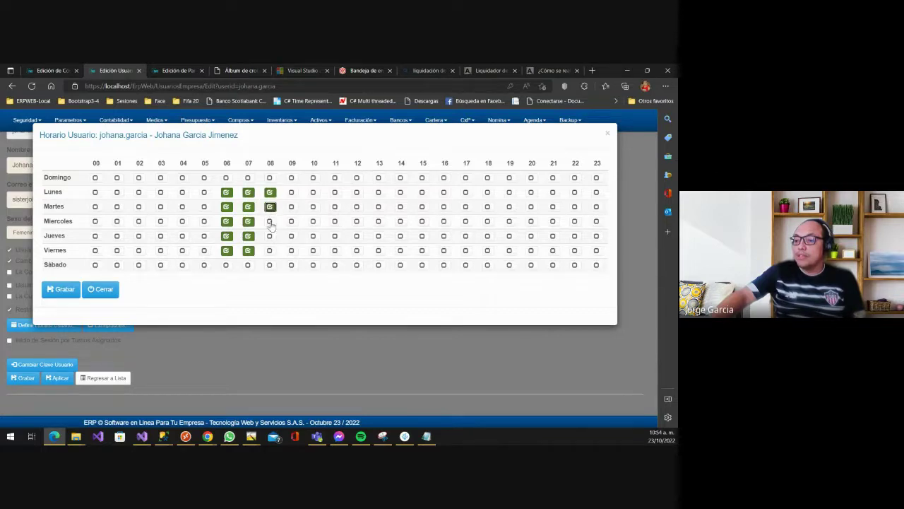
left_click(269, 221)
left_click(270, 235)
left_click(270, 250)
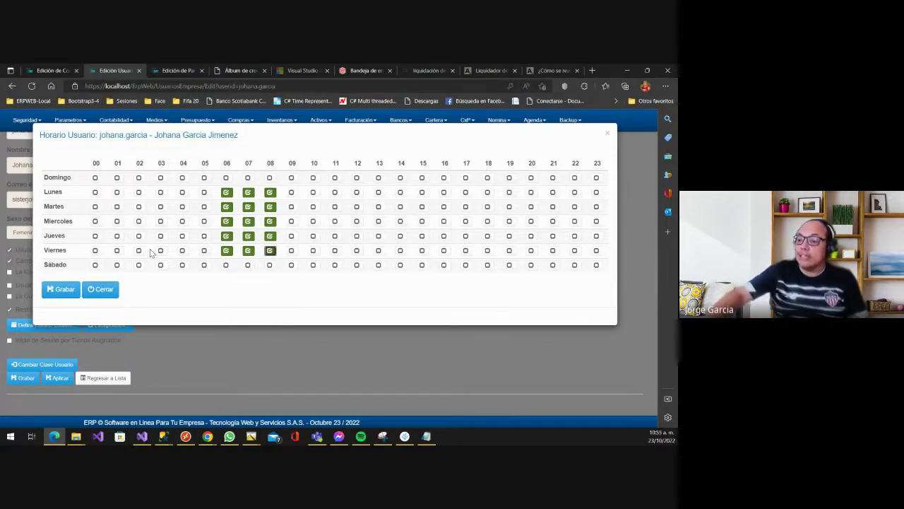
- Untick hour 06, add hours 09–12 for Lunes through Viernes, and close the schedule
left_click(226, 192)
left_click(226, 207)
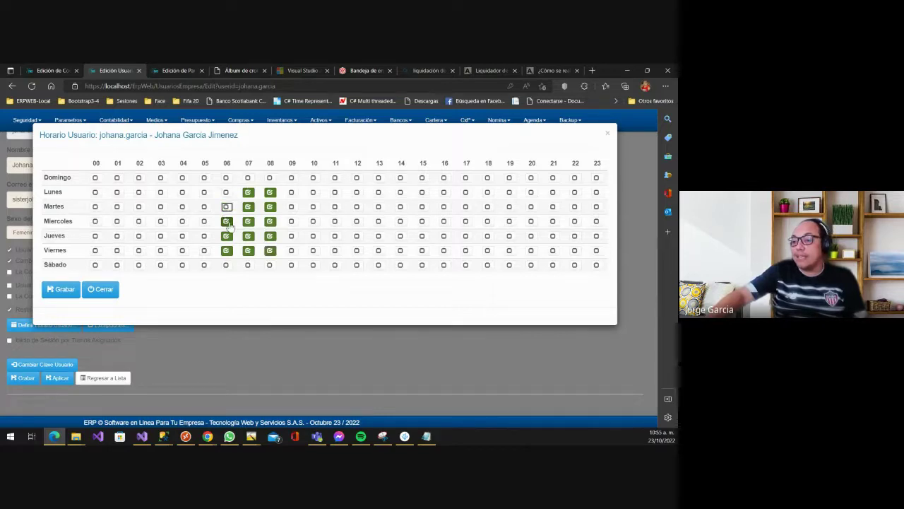
left_click(226, 221)
left_click(226, 235)
left_click(226, 250)
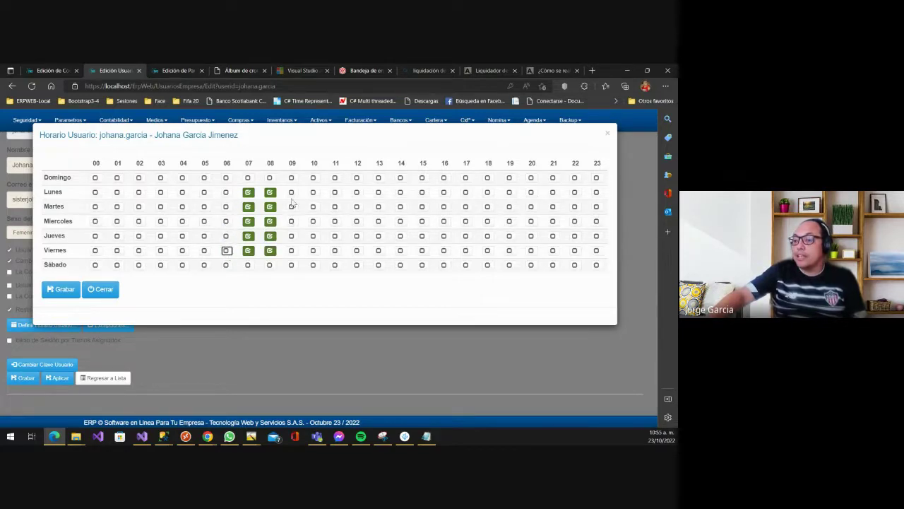
left_click(291, 192)
left_click(335, 193)
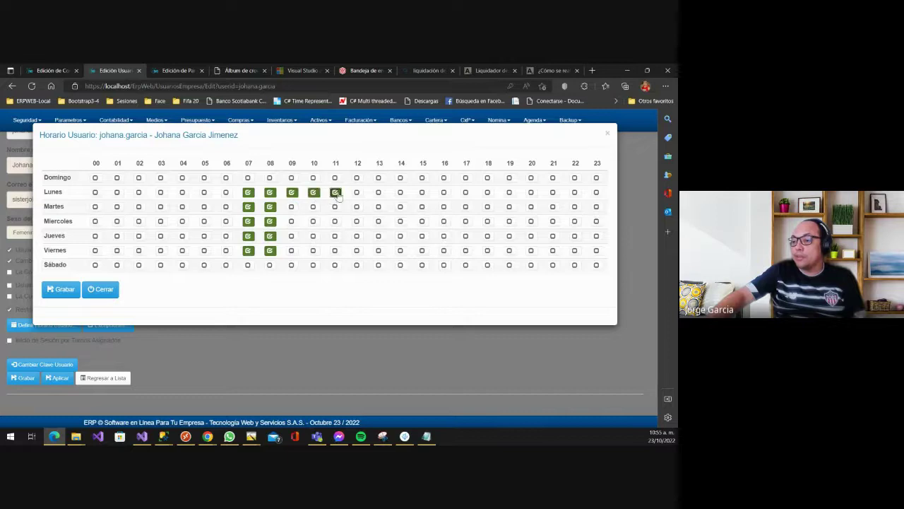
left_click(357, 192)
left_click(357, 206)
left_click(335, 206)
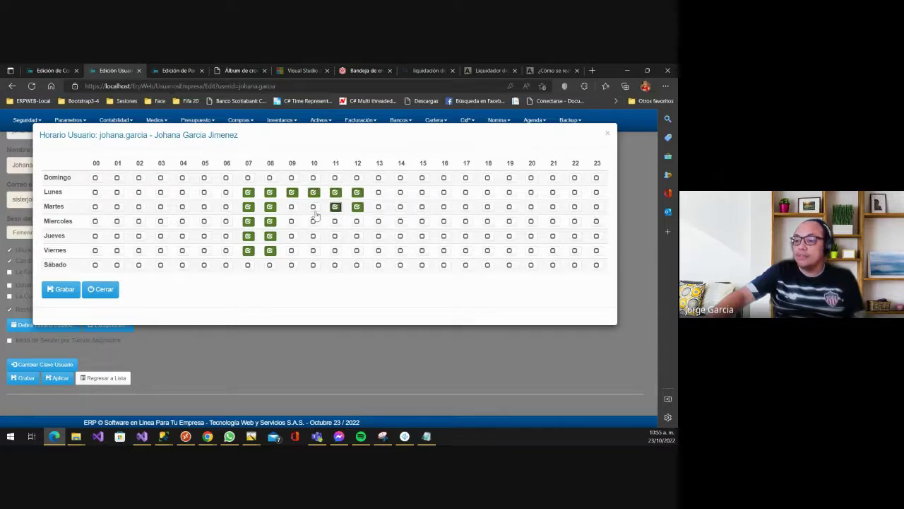
left_click(313, 206)
left_click(292, 207)
left_click(292, 221)
left_click(313, 221)
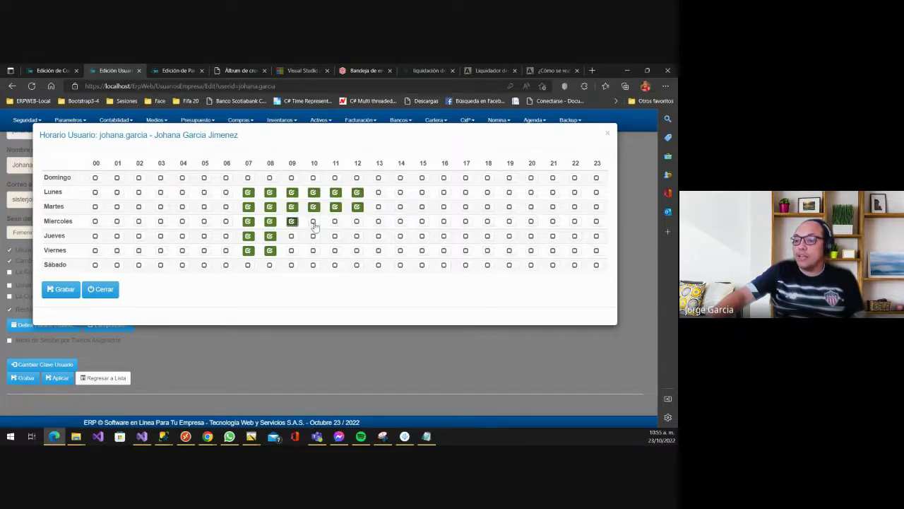
left_click(335, 221)
left_click(357, 222)
left_click(357, 236)
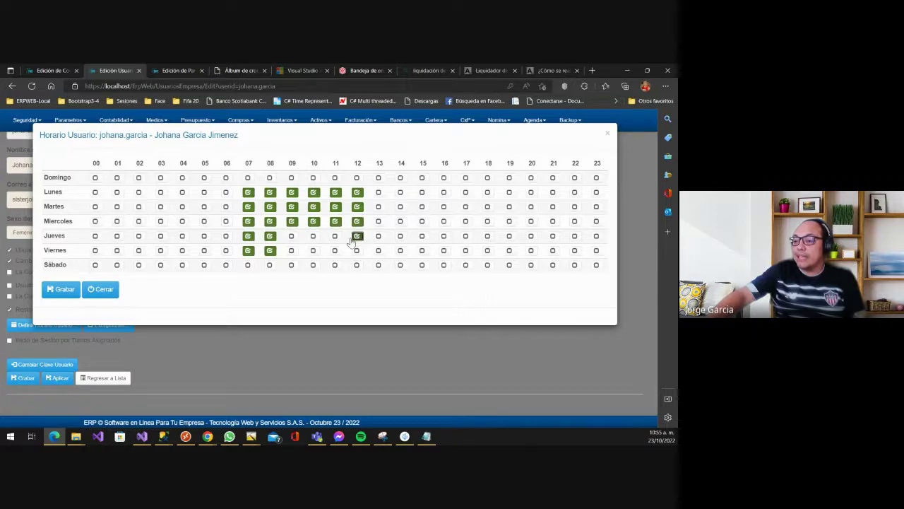
left_click(334, 236)
left_click(313, 236)
left_click(292, 236)
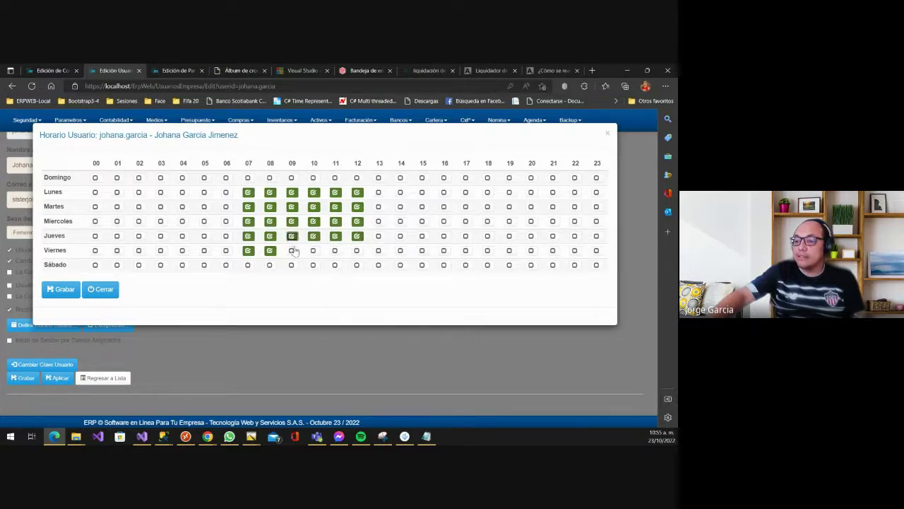
left_click(291, 251)
left_click(313, 250)
left_click(335, 250)
left_click(357, 250)
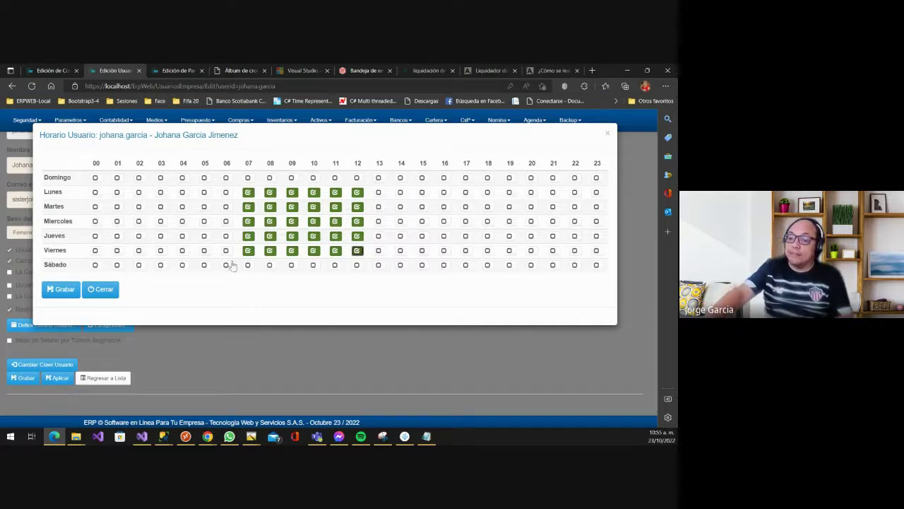
left_click(109, 293)
left_click(101, 291)
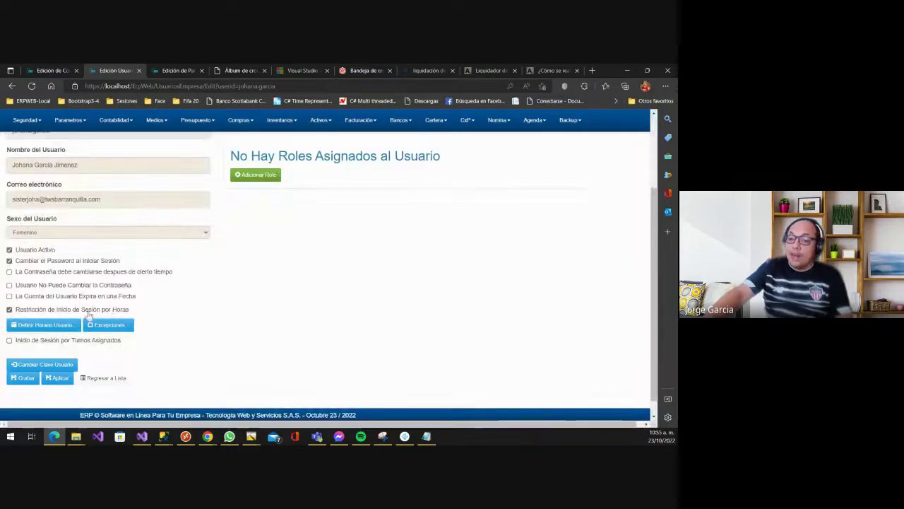
left_click(120, 324)
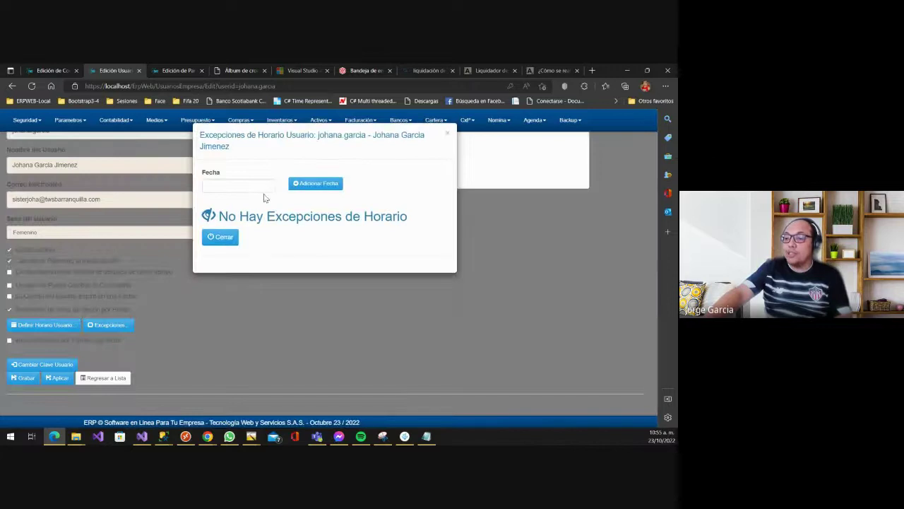
left_click(223, 185)
left_click(273, 153)
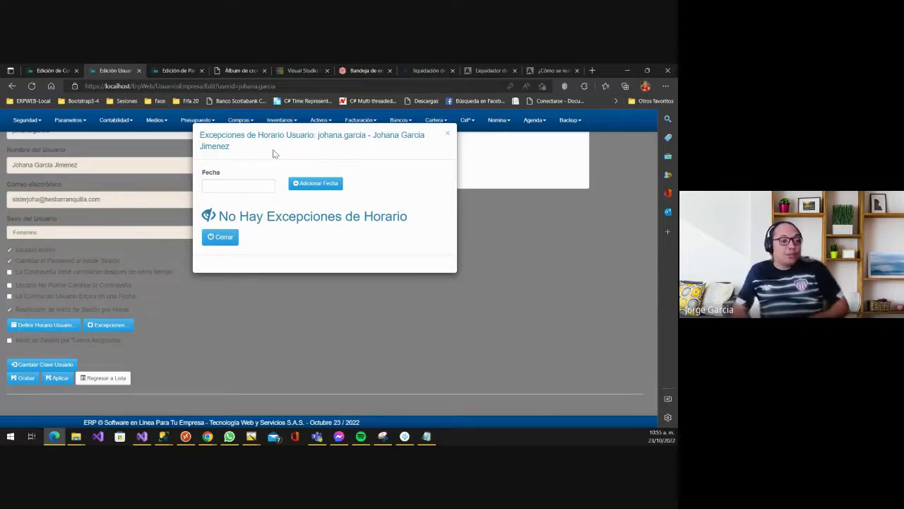
left_click(256, 186)
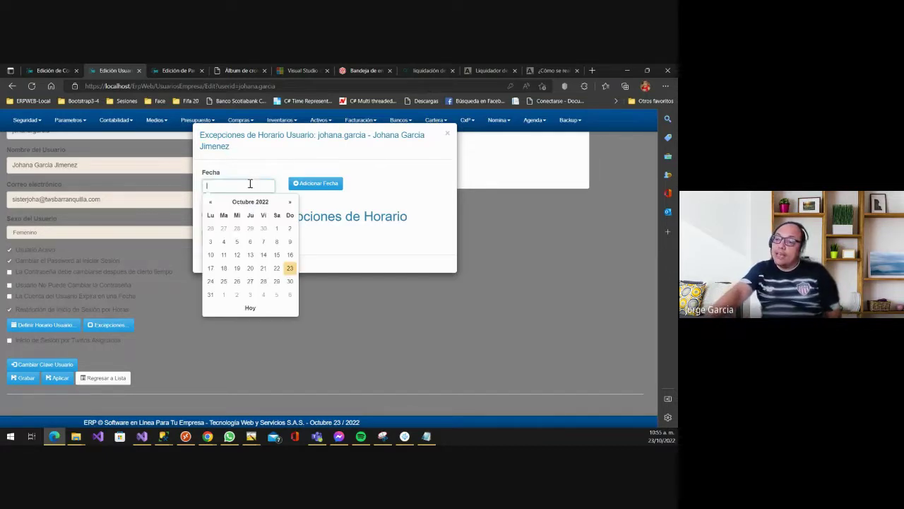
left_click(290, 268)
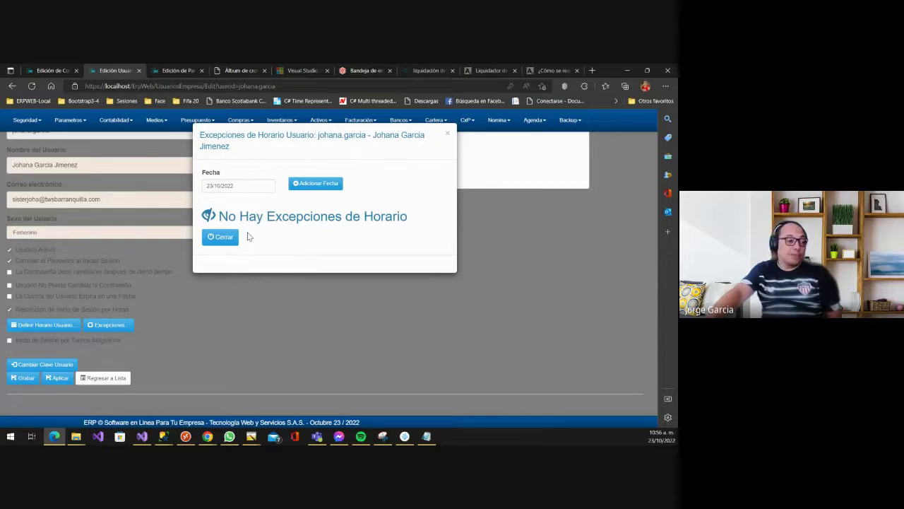
left_click(221, 242)
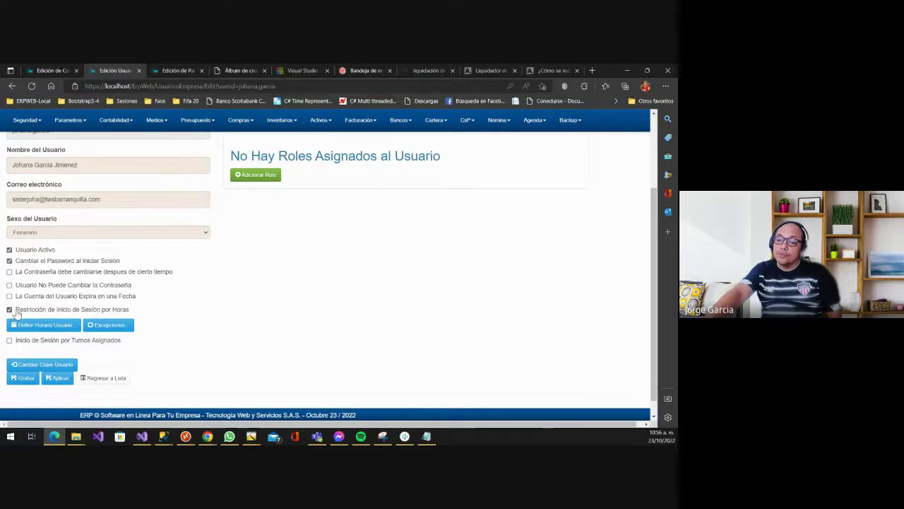
left_click(20, 310)
- Toggle 'Inicio de Sesión por Turnos Asignados' on and back off, then return to the form's top
left_click(31, 325)
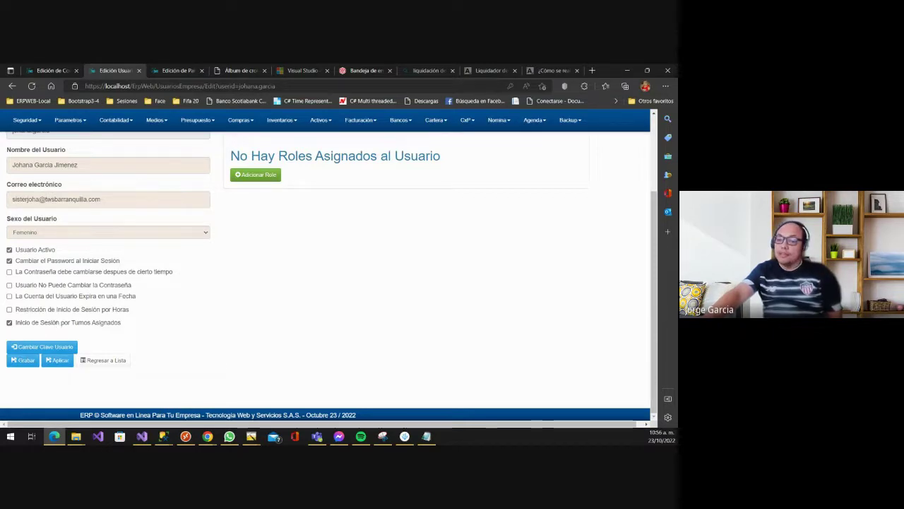
left_click(97, 324)
scroll(124, 291, "up", 3)
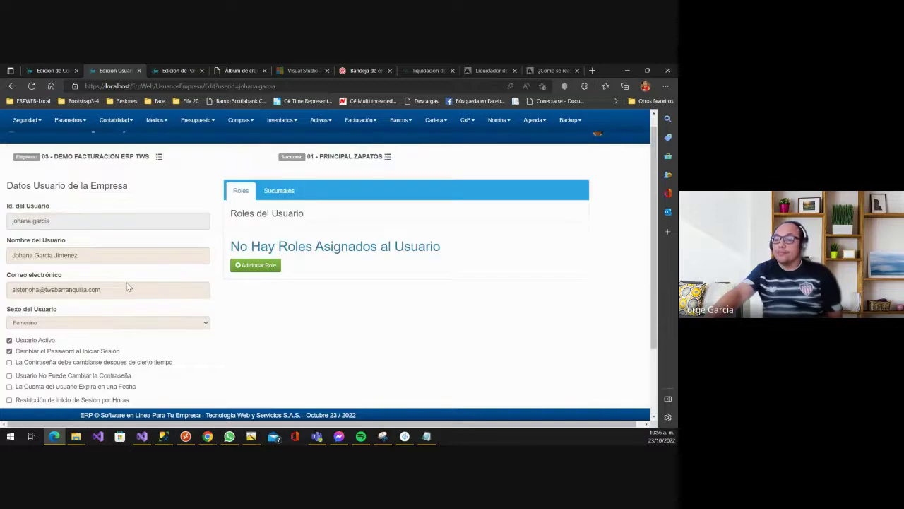
scroll(120, 296, "down", 3)
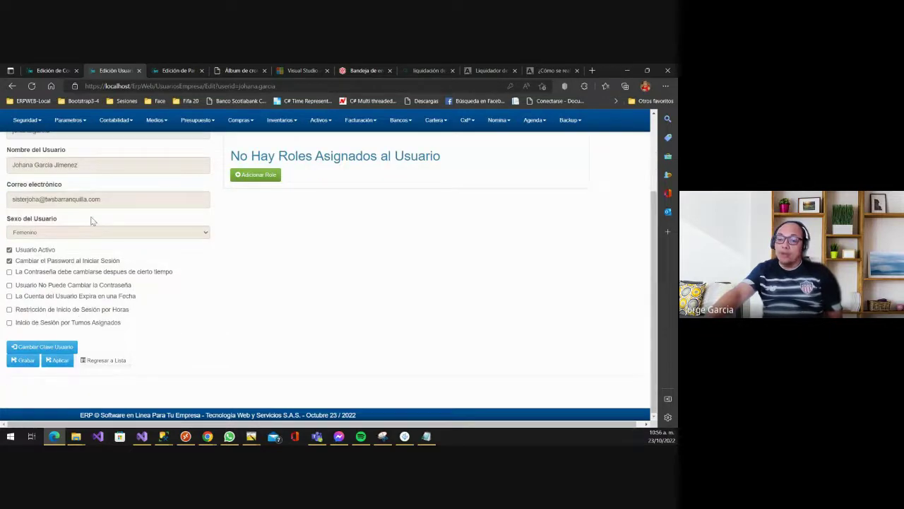
scroll(107, 326, "up", 1)
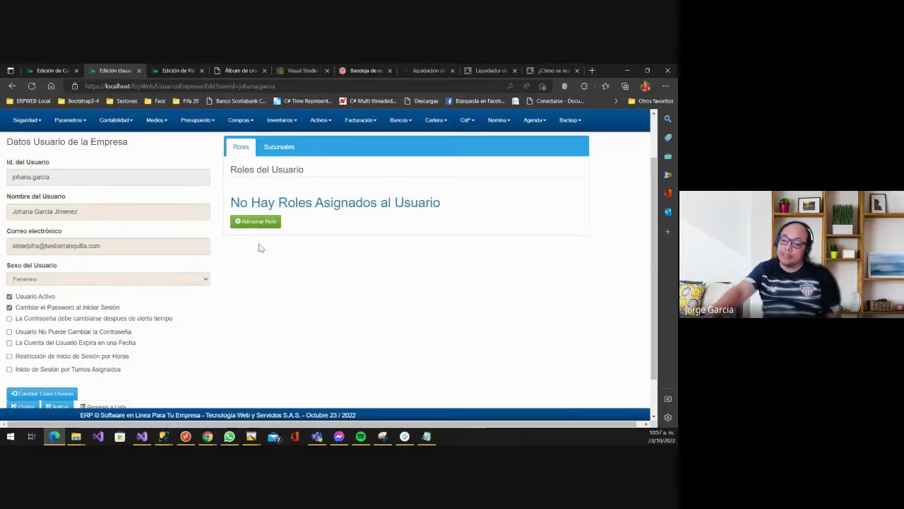
- Open 'Adicionar Role al Usuario', close it without choosing a role, then switch to the meeting window
scroll(260, 248, "down", 2)
left_click(254, 177)
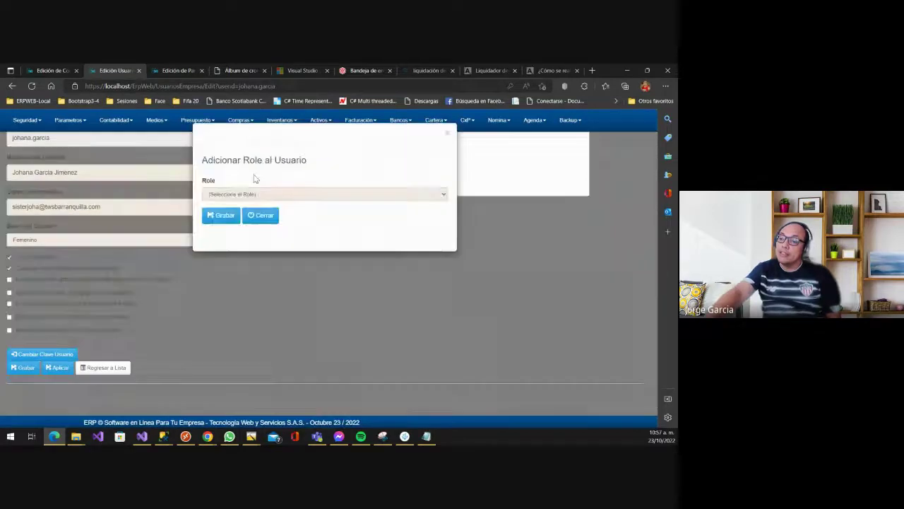
left_click(246, 194)
left_click(263, 181)
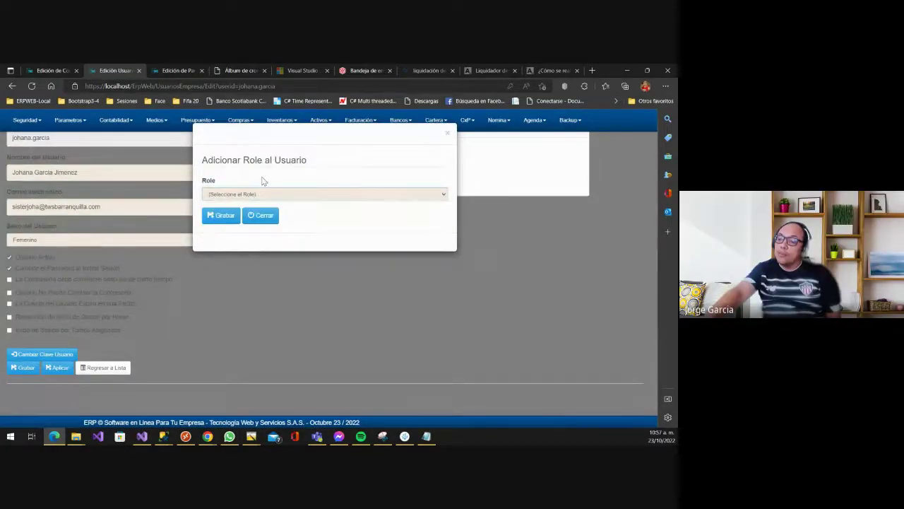
left_click(261, 216)
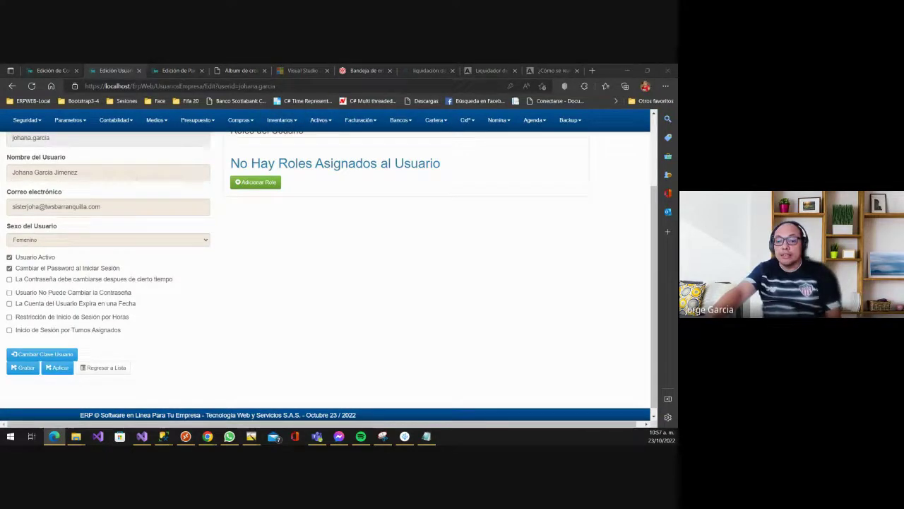
key("alt+Tab")
- In a new Chrome tab, load the hosted site erpweb.twsbarranquilla.com
left_click(119, 71)
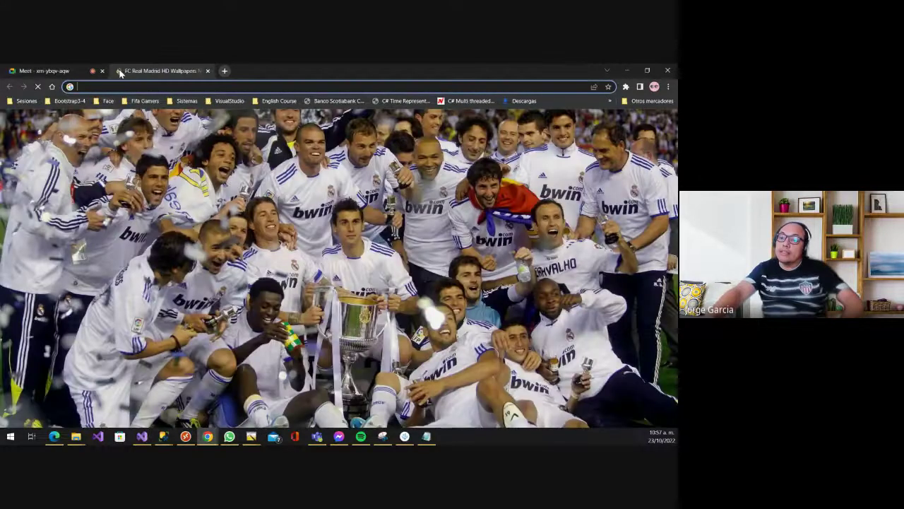
type("r")
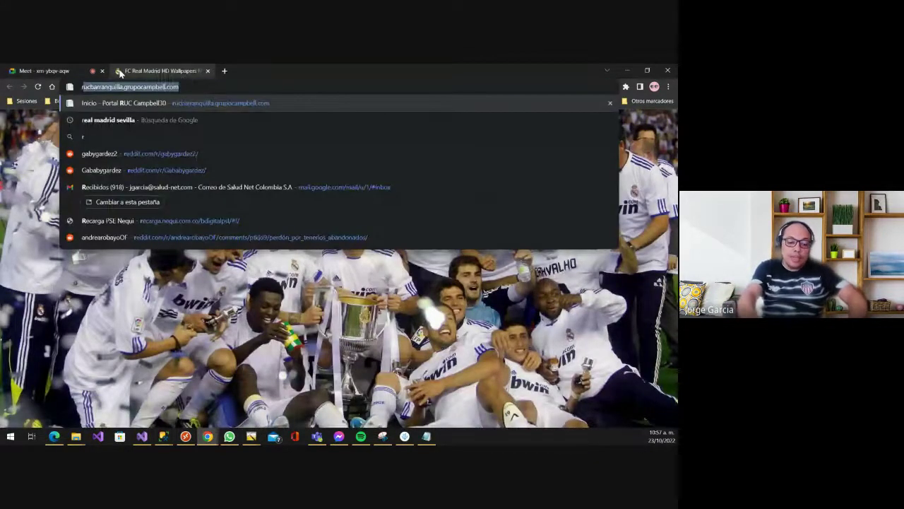
key("BackSpace")
key("BackSpace")
type("erp")
key("Return")
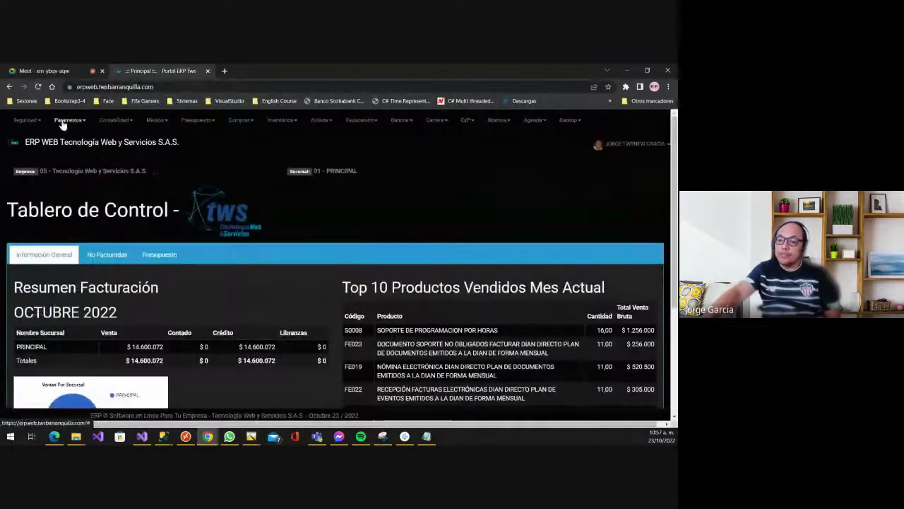
- Go to Parametros > Seguridad > Usuarios Por Empresa and edit the first user
left_click(67, 120)
mouse_move(92, 141)
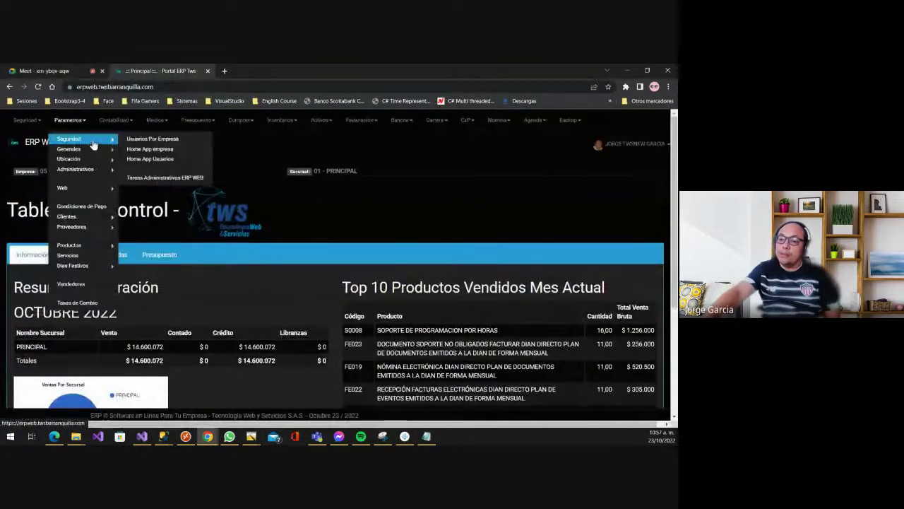
left_click(150, 139)
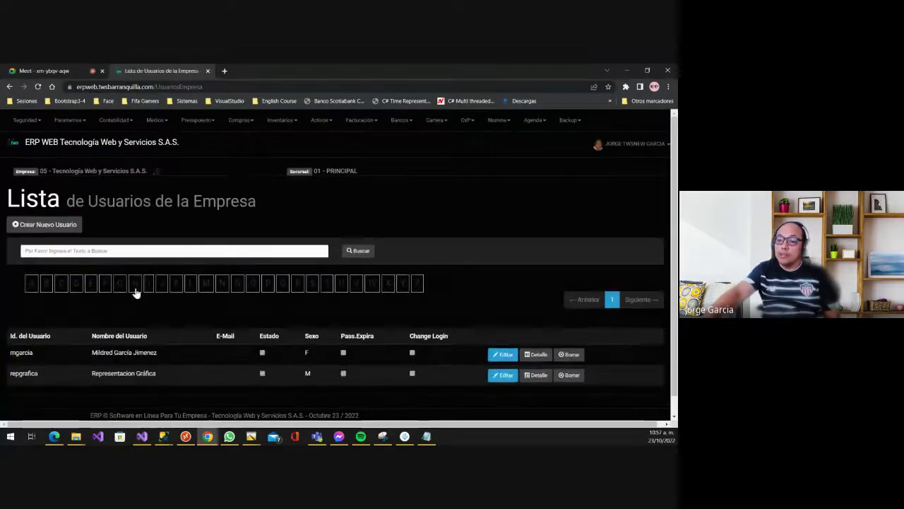
scroll(120, 374, "down", 1)
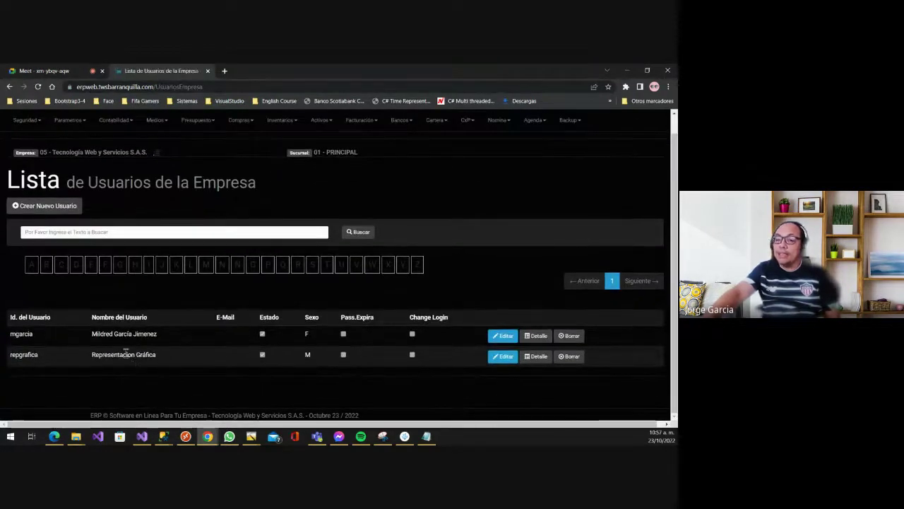
scroll(146, 209, "up", 1)
scroll(156, 321, "down", 1)
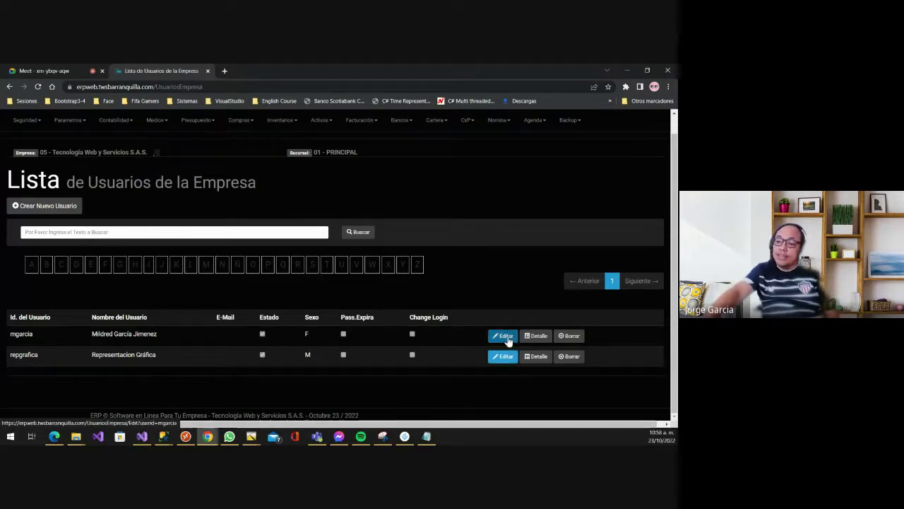
left_click(506, 337)
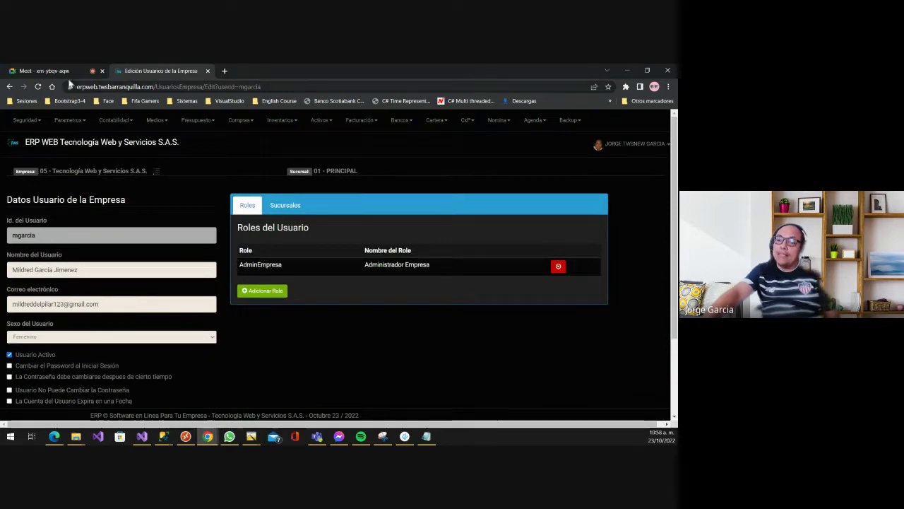
left_click(68, 119)
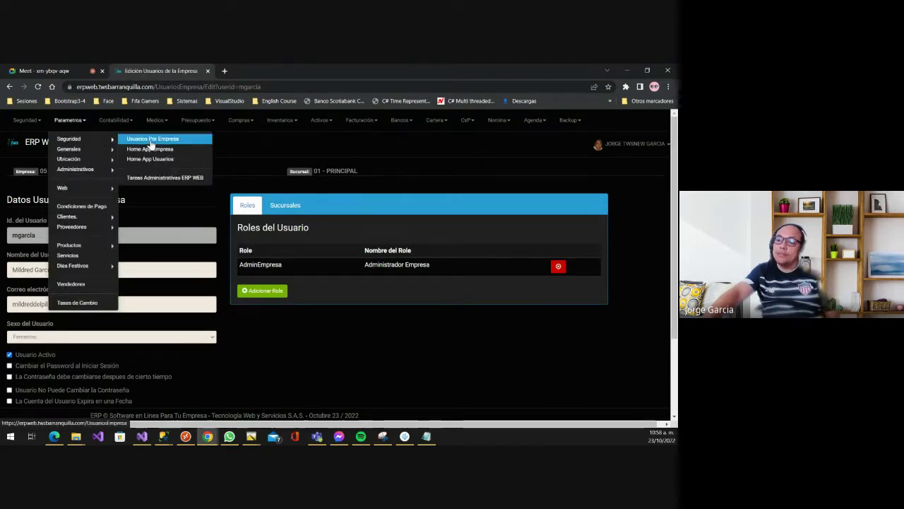
left_click(377, 299)
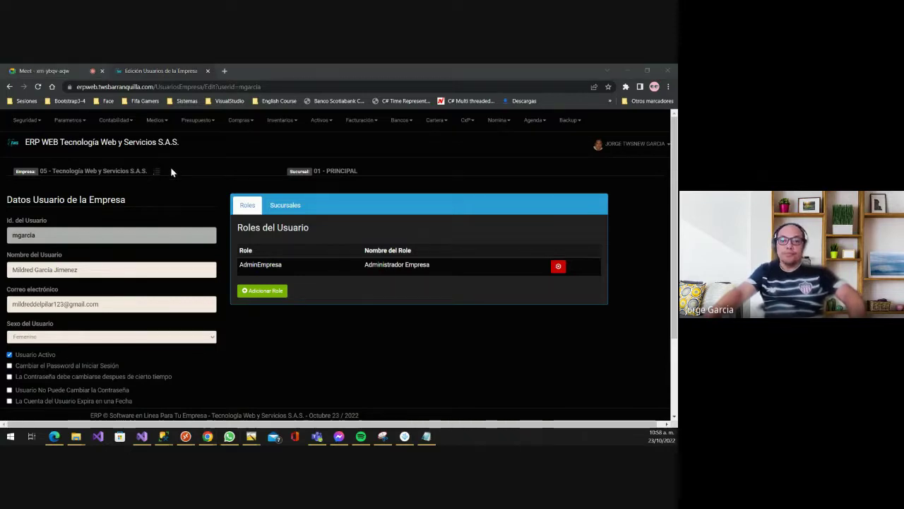
- On the local ERP user page, add a role and choose Administrador from the short list
key("alt+Tab")
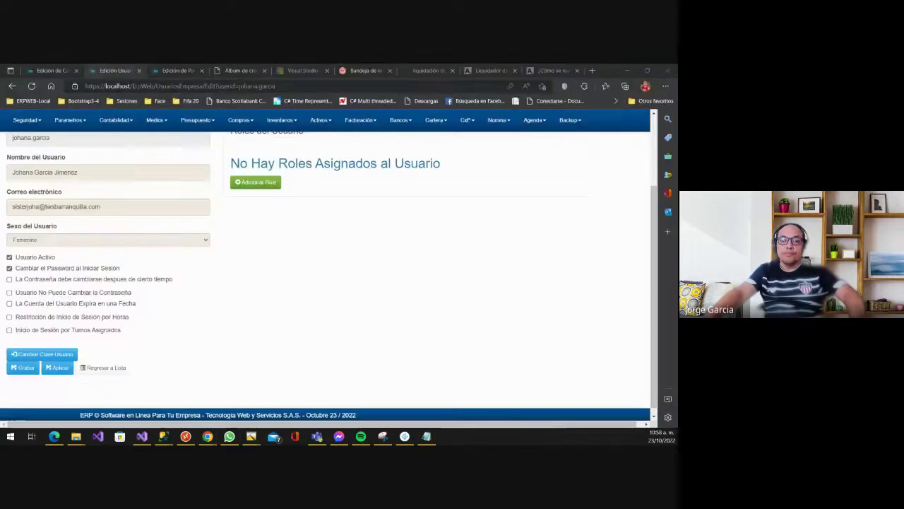
left_click(258, 276)
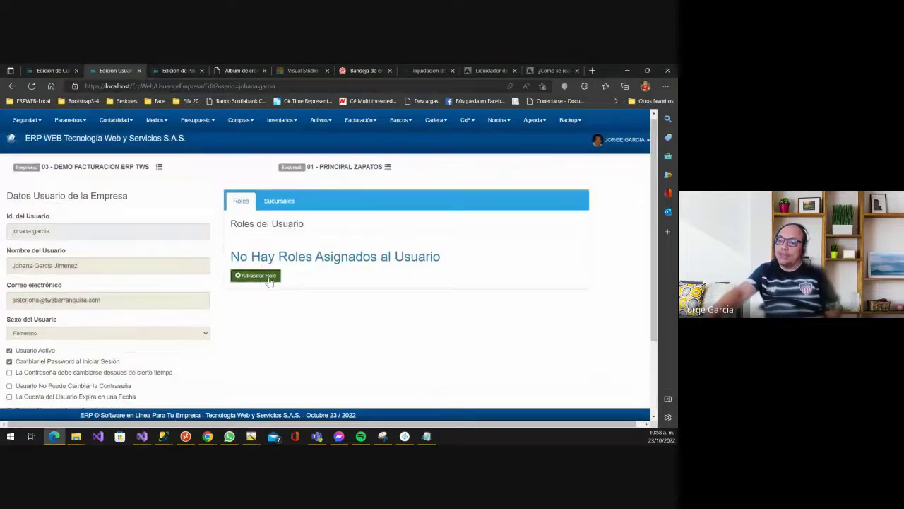
left_click(240, 195)
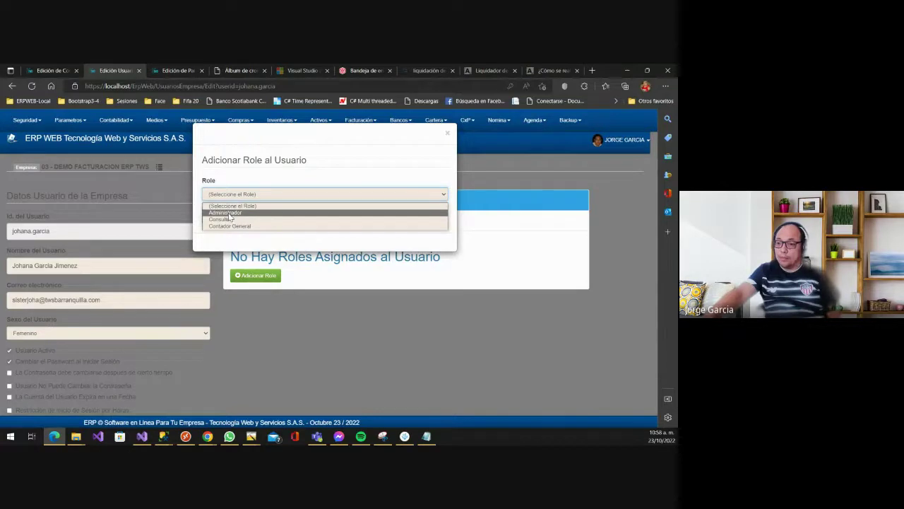
left_click(228, 214)
- On the hosted user page, open Adicionar Role and view its long role list without choosing
key("alt+Tab")
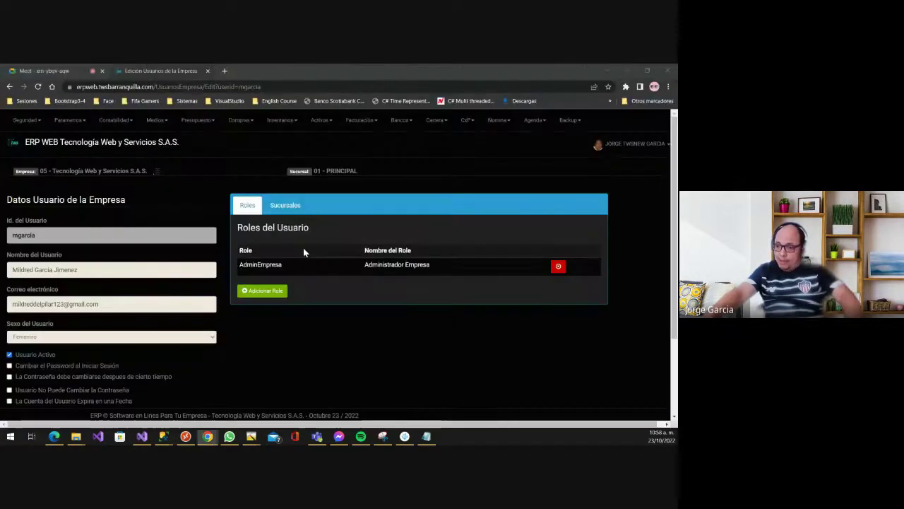
left_click(263, 291)
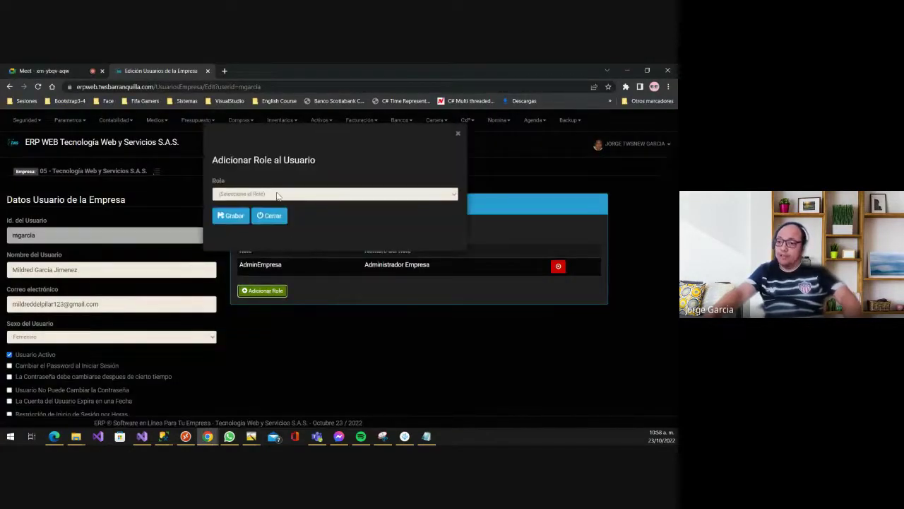
left_click(273, 194)
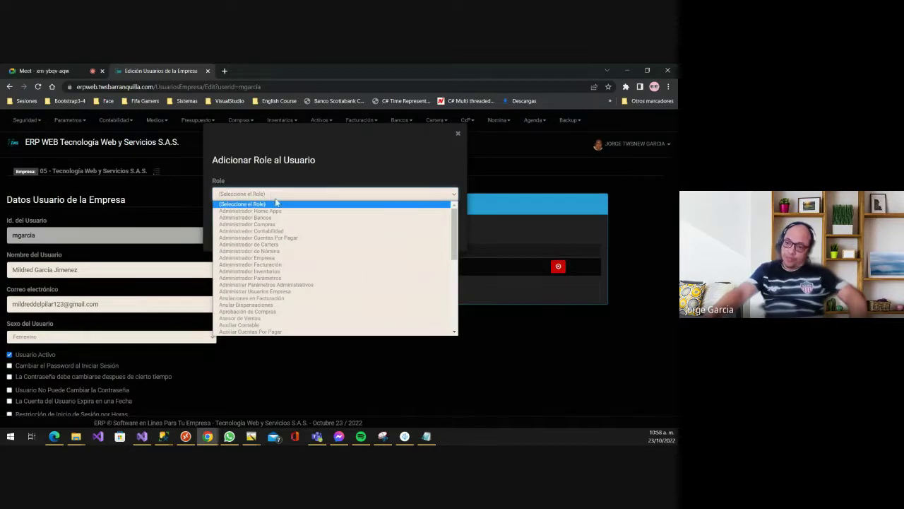
left_click(317, 177)
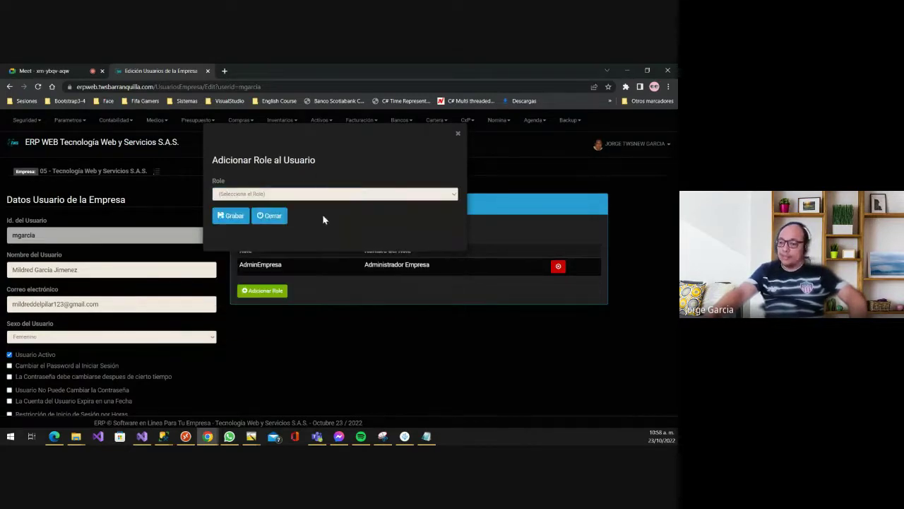
right_click(426, 436)
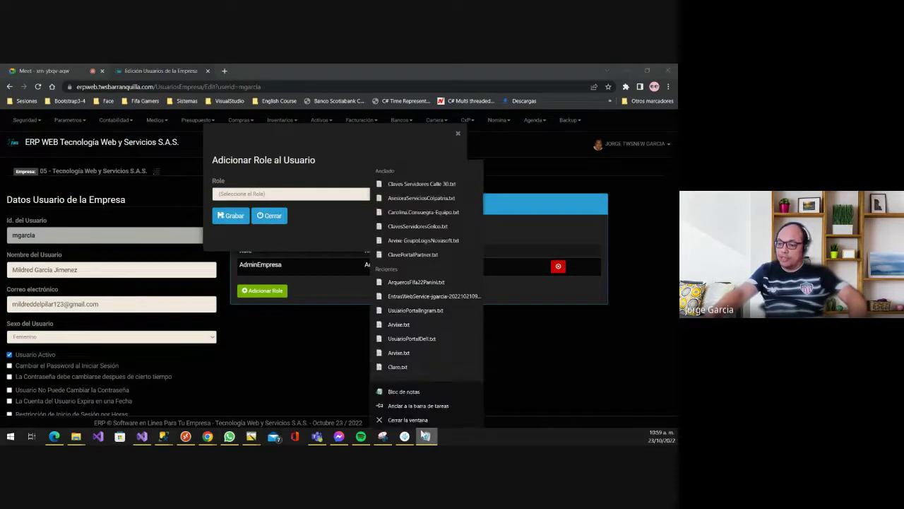
- In a new Notepad document, list the role patterns AdminXXXX, AuxXXXX and ConsultorXXX
left_click(406, 389)
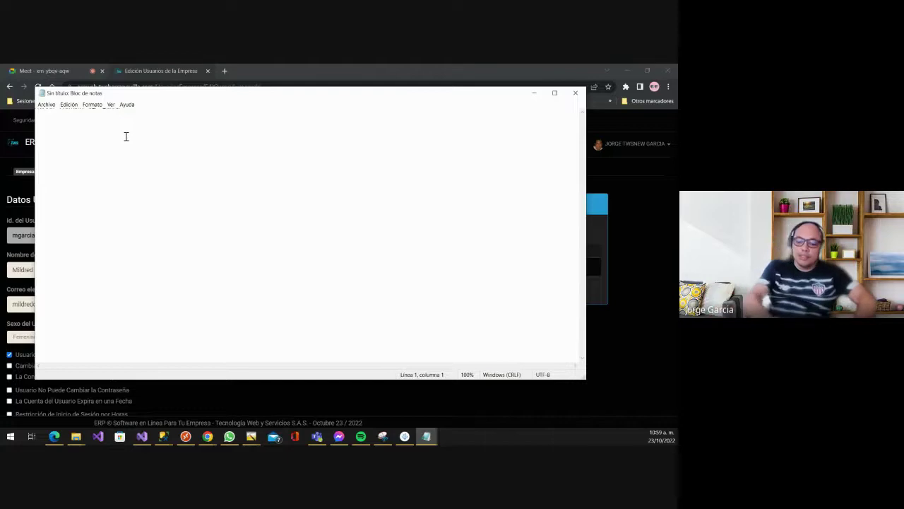
type("Roles    ")
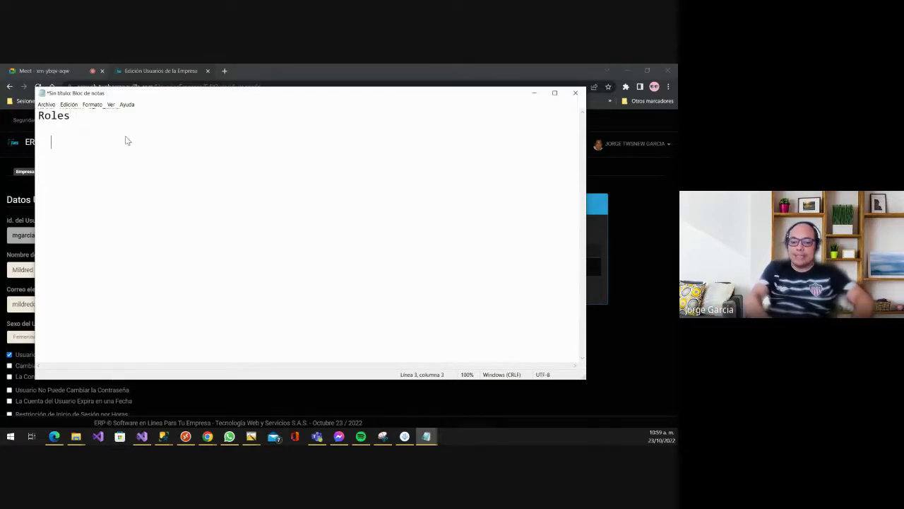
type("Admin")
key("Return")
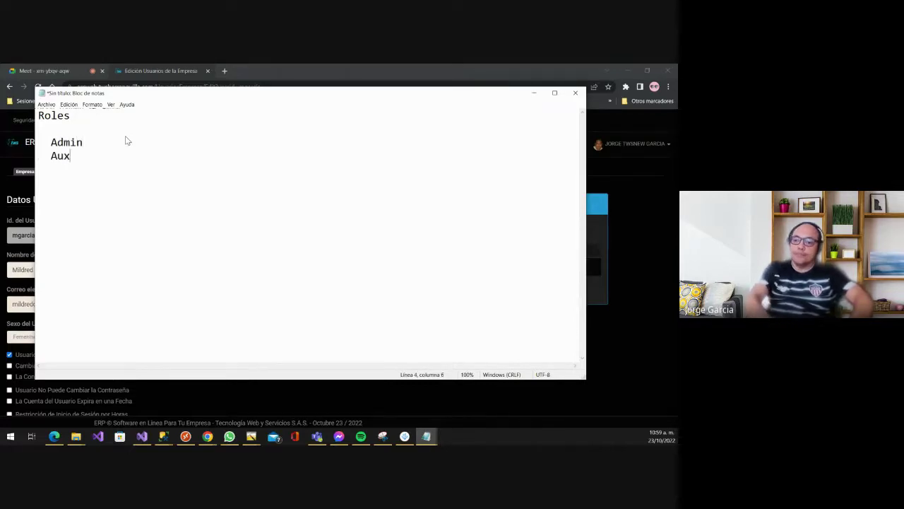
type("Cons")
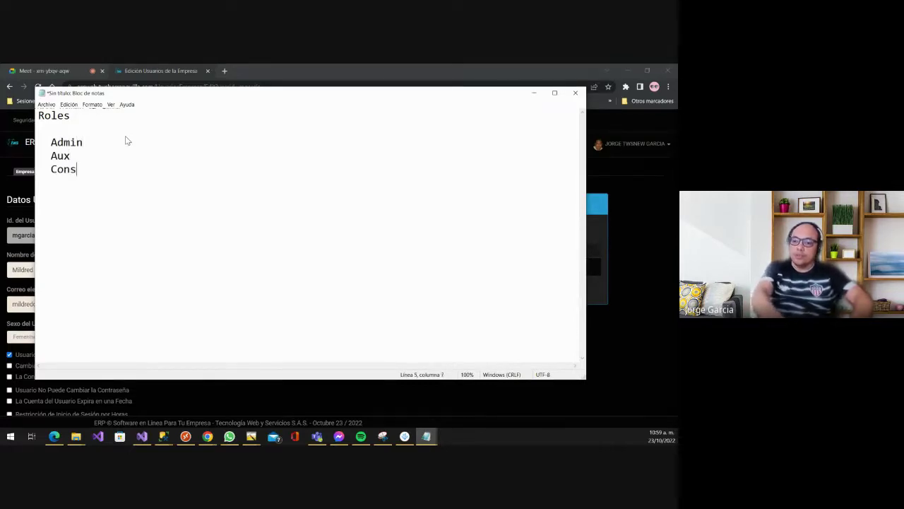
type("ultor")
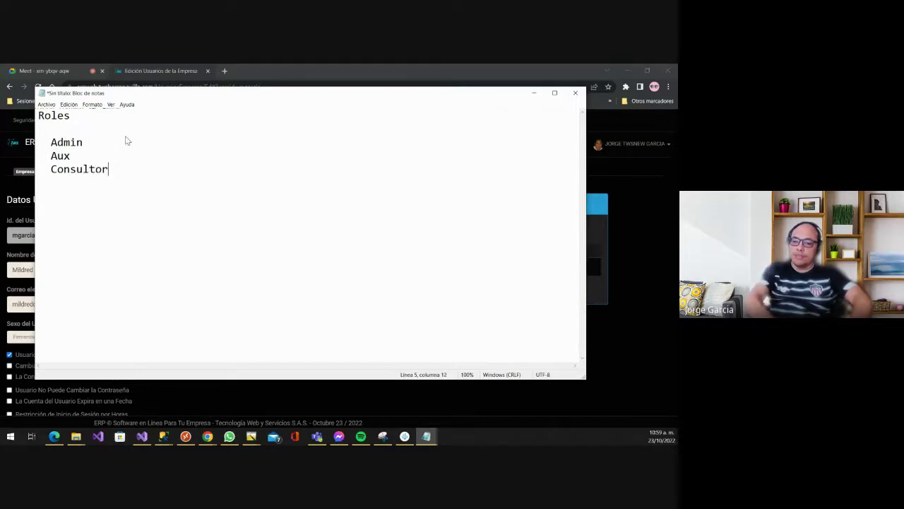
key("Up")
key("Up")
key("Left")
key("Left")
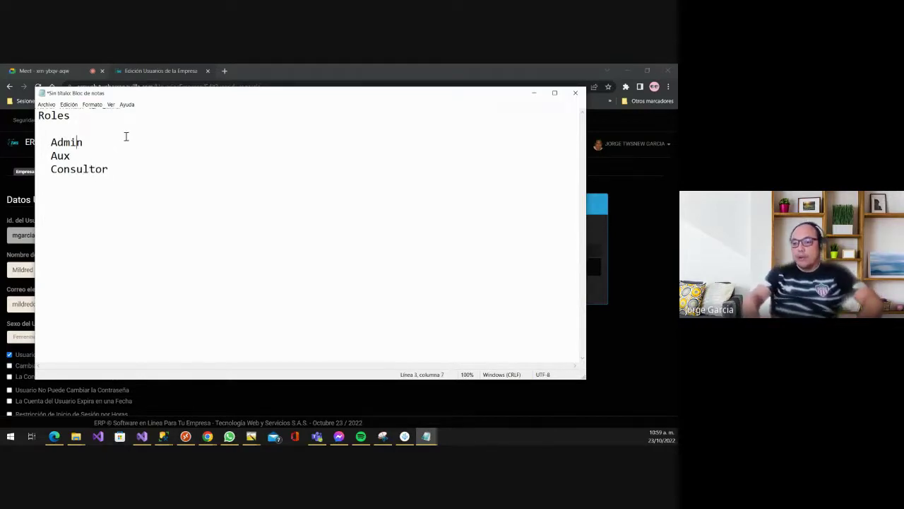
type("XXXX")
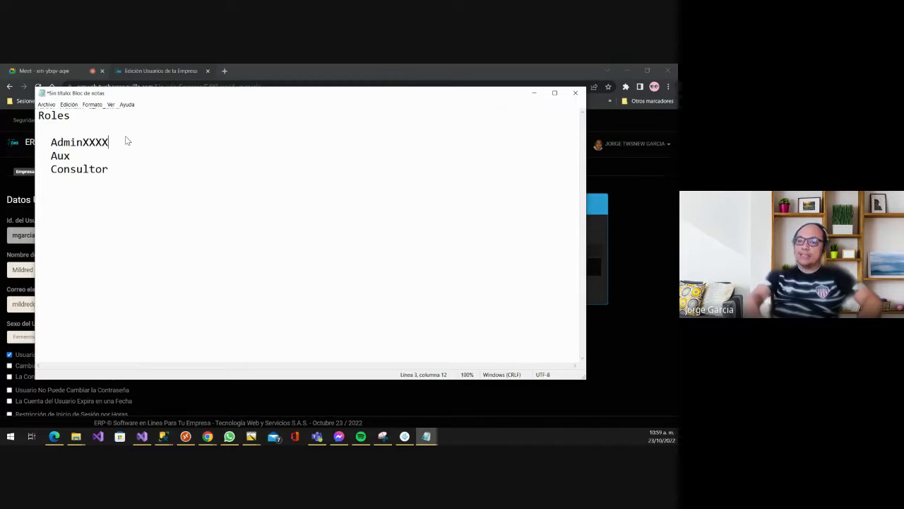
key("Down")
type("XXXX")
key("Down")
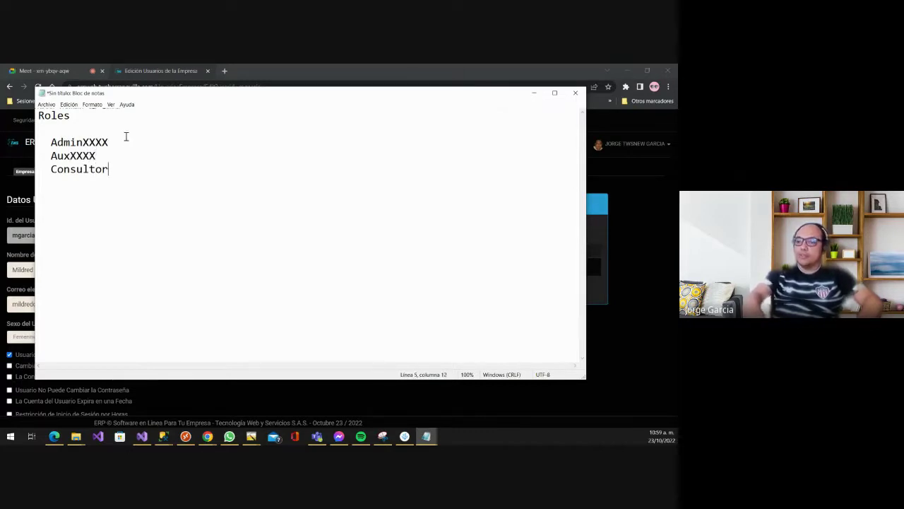
type("XXXX")
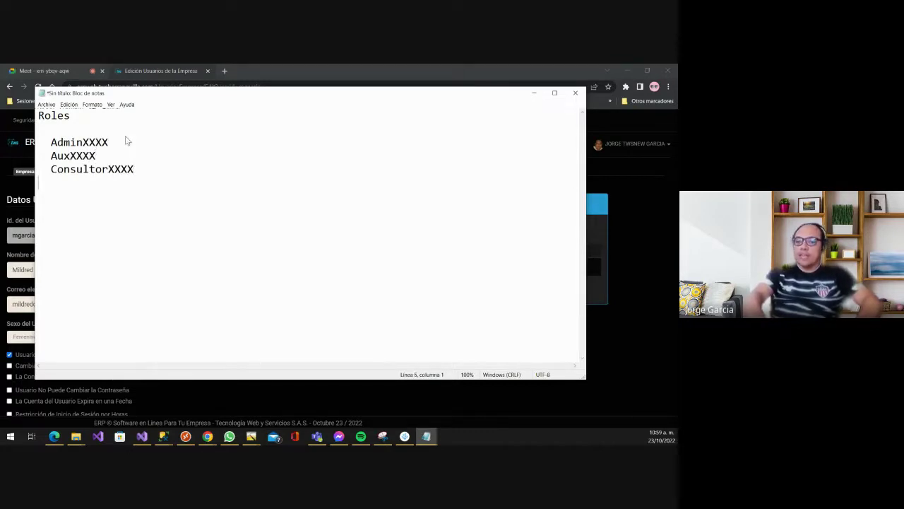
- Describe AdminEmpresa as all modules, parameters and administrations, and Consultor as all modules but in Consultas
key("Return")
type("AdminEm")
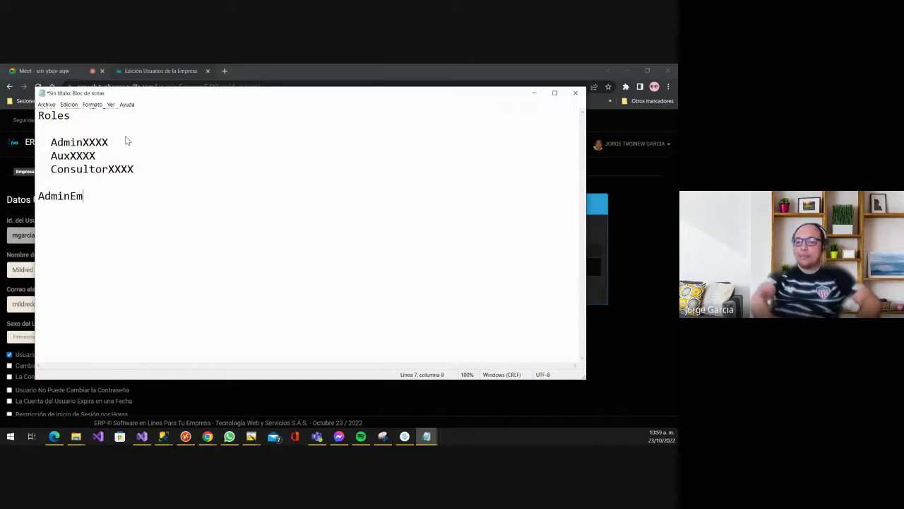
type("presa")
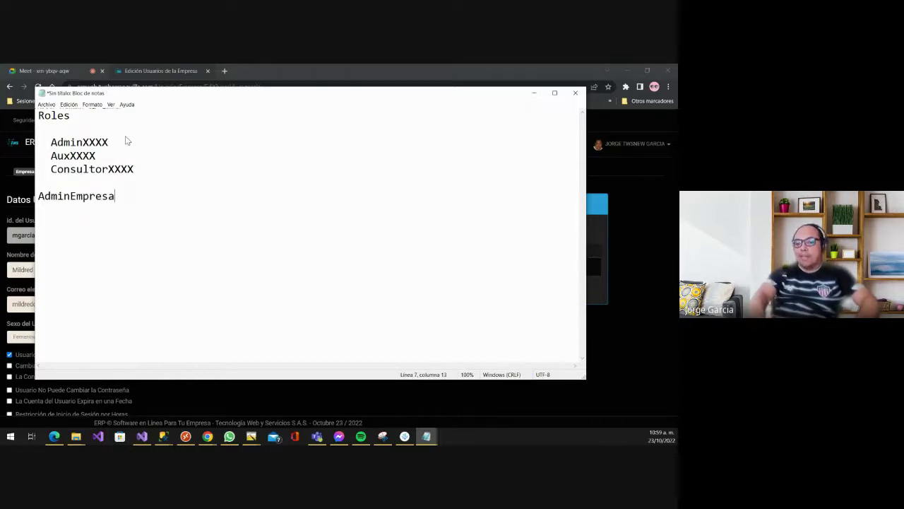
type(" Consu")
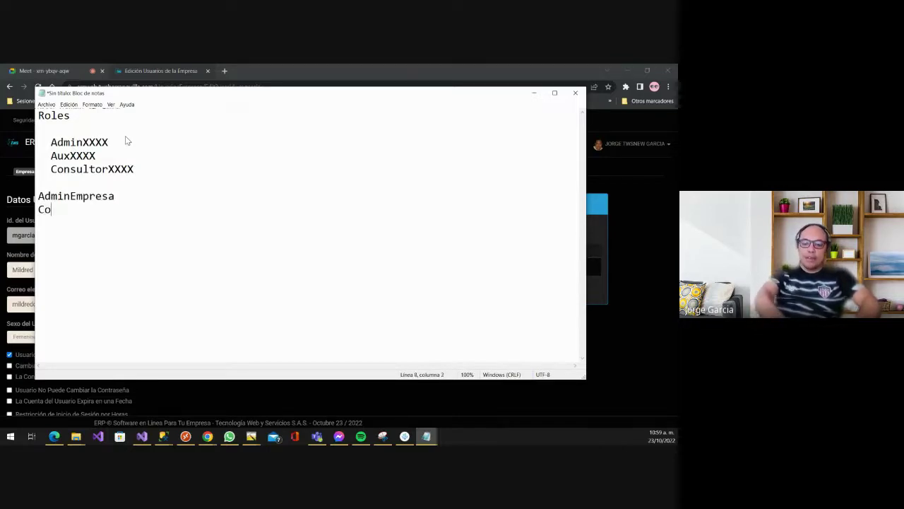
key("BackSpace")
key("BackSpace")
type("sul")
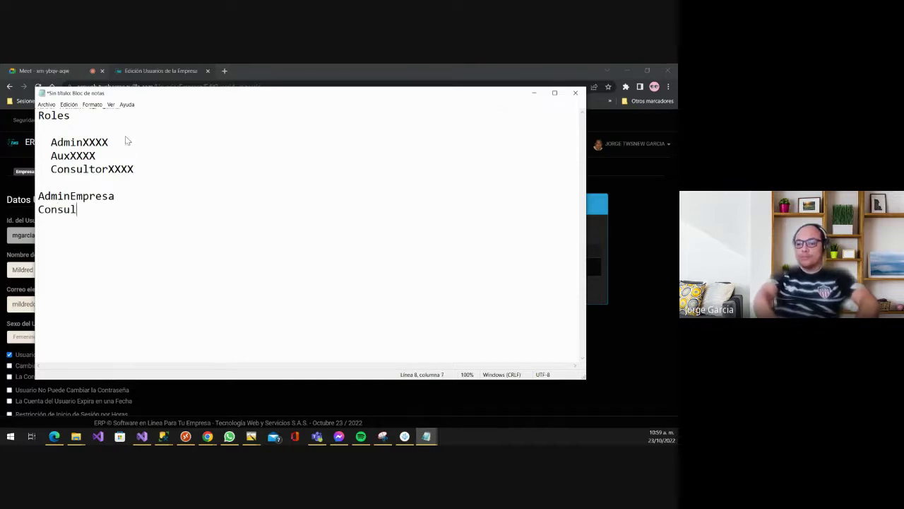
type("tor")
key("Up")
key("Right")
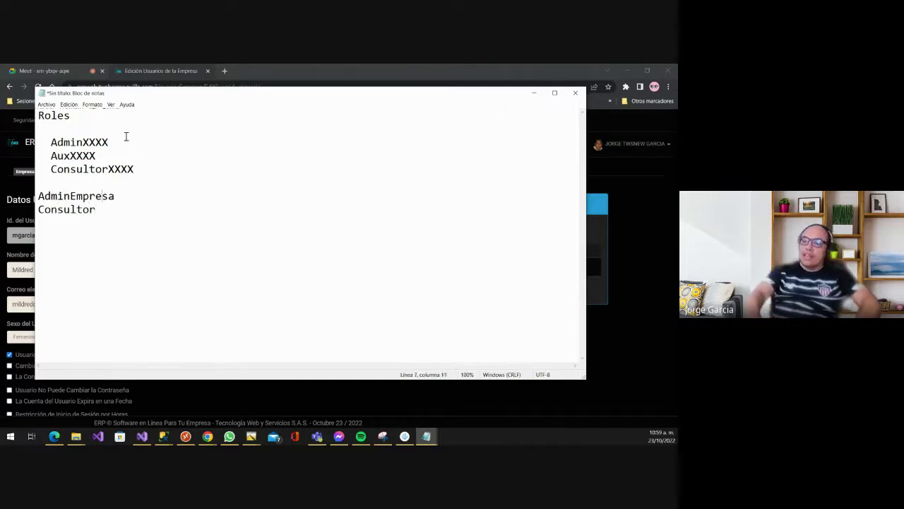
key("Right")
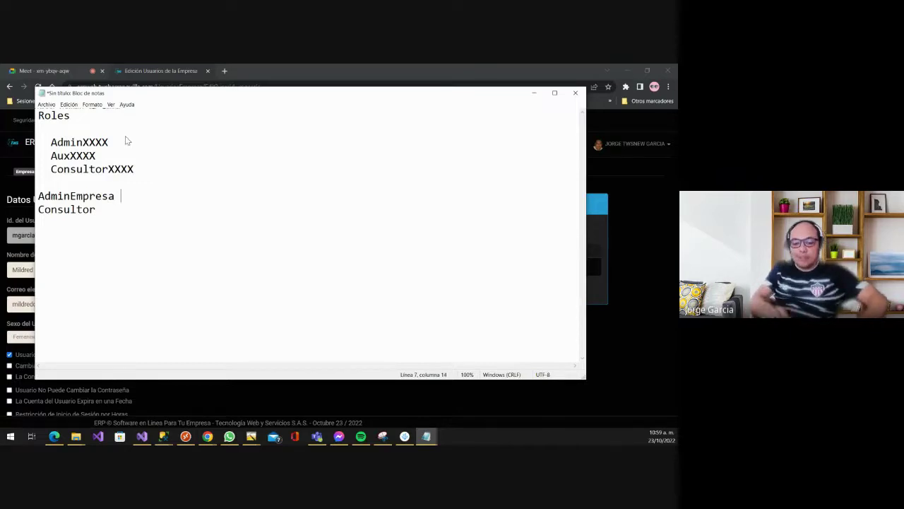
type("(todos l")
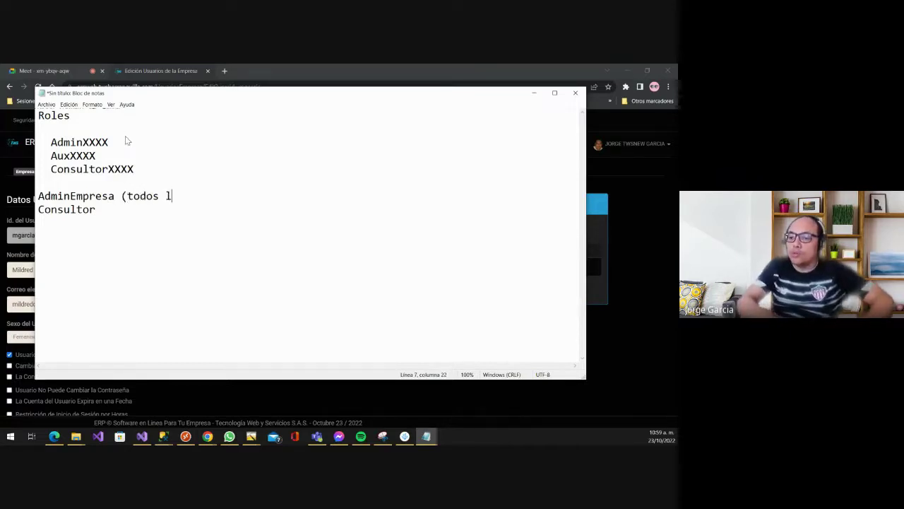
type("os mdu")
key("BackSpace")
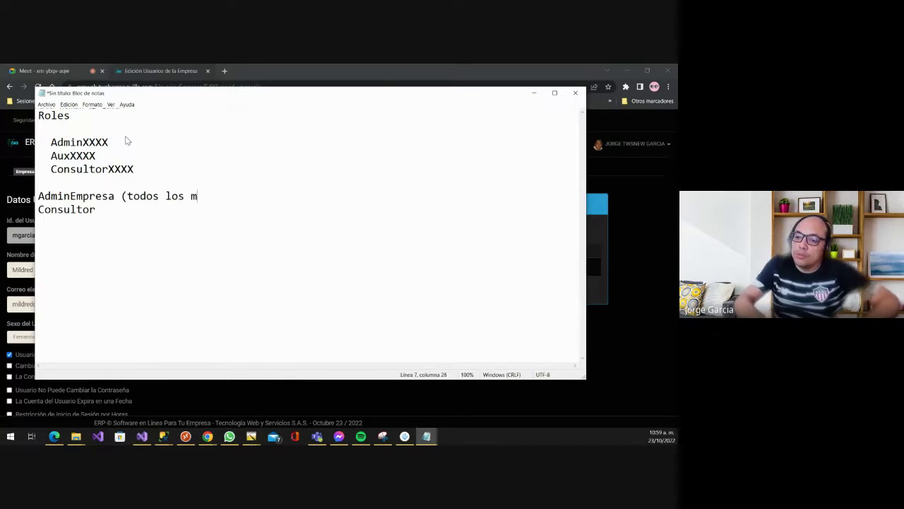
type("odiulos")
key("BackSpace")
key("BackSpace")
key("BackSpace")
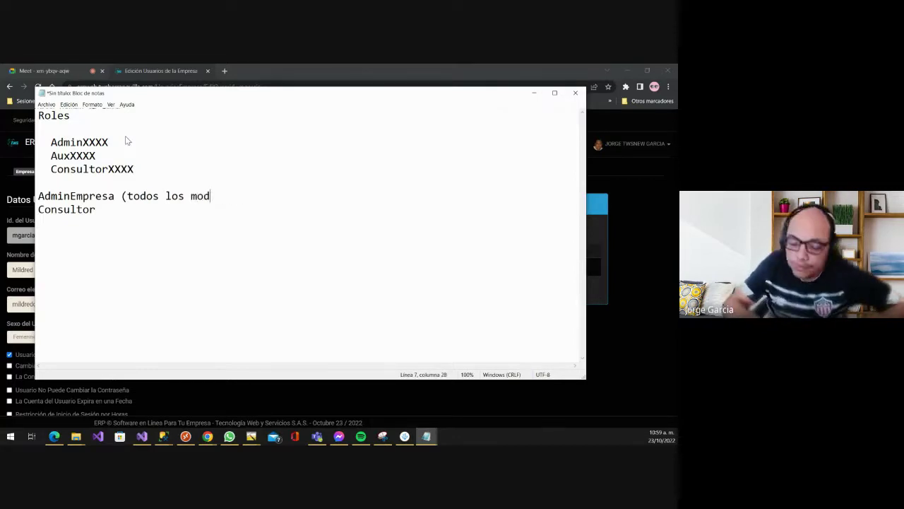
type("uydkios")
key("BackSpace")
key("BackSpace")
key("BackSpace")
key("BackSpace")
key("BackSpace")
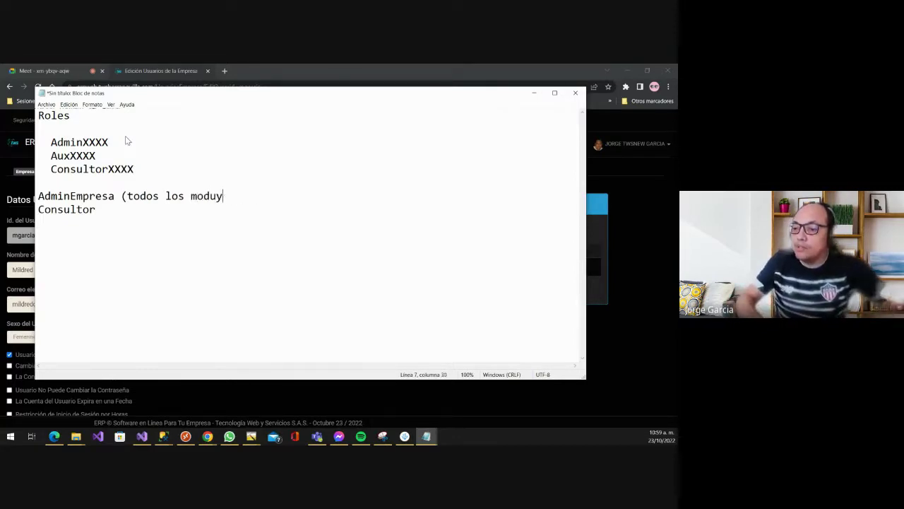
type("los parame")
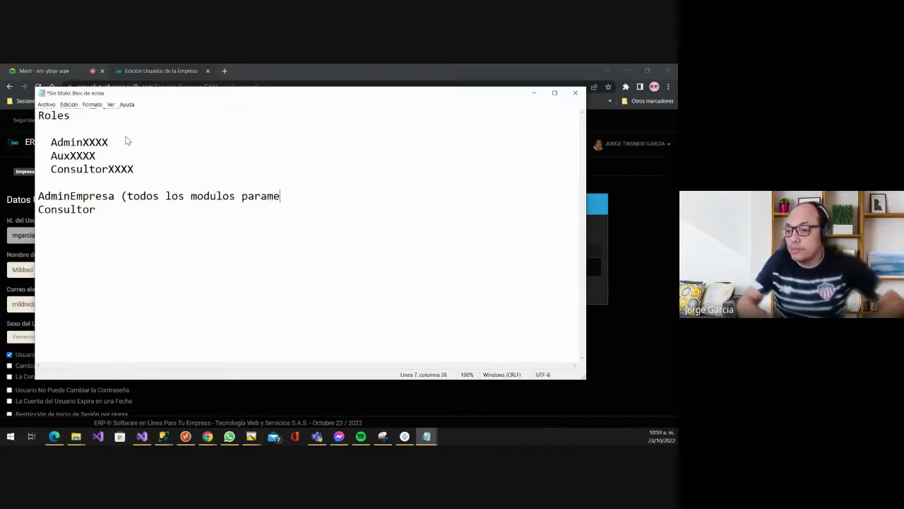
type("tros y a")
key("BackSpace")
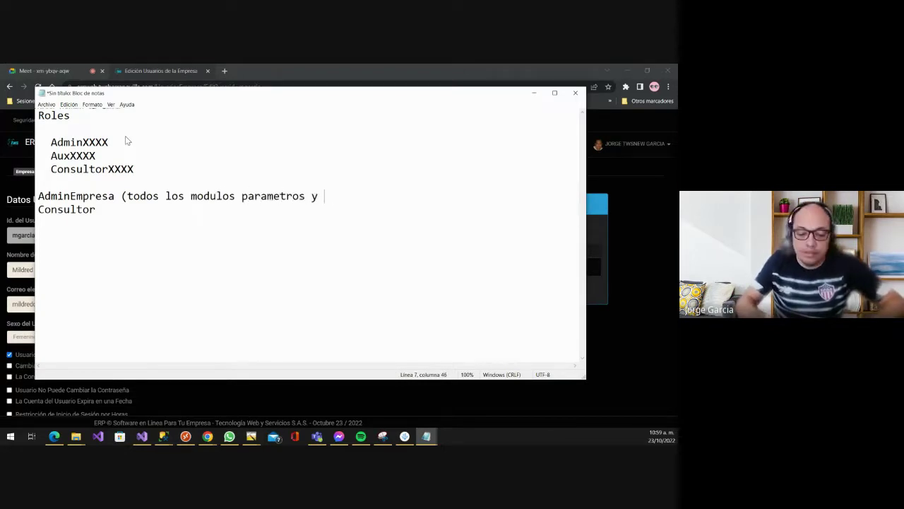
type("administr")
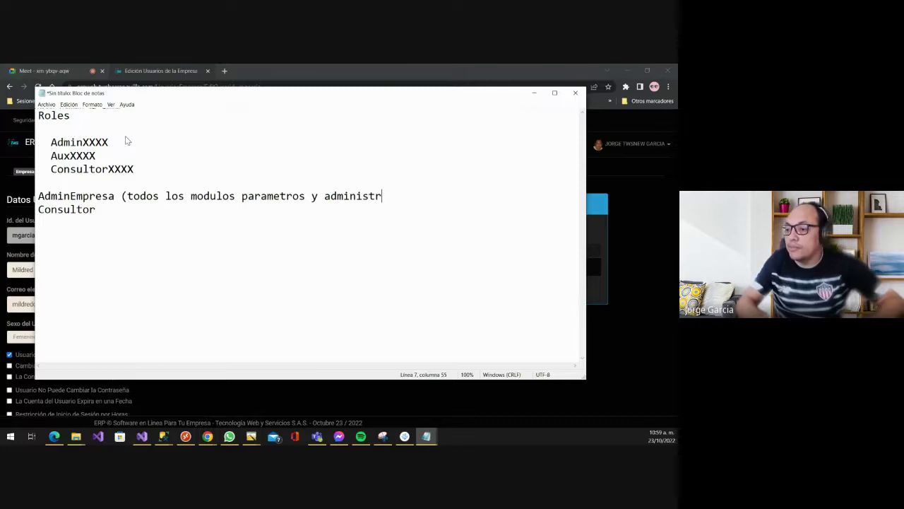
type("aciones")
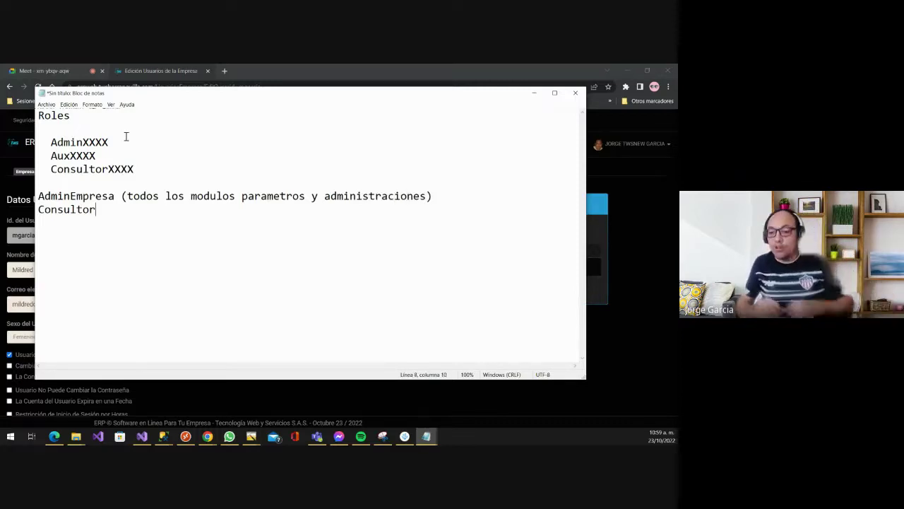
type(" (Ti")
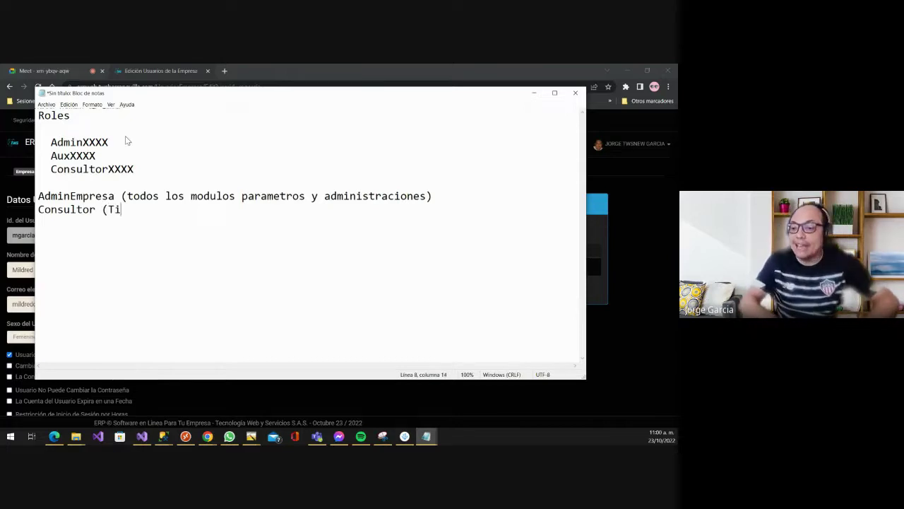
type("dos los Modlo")
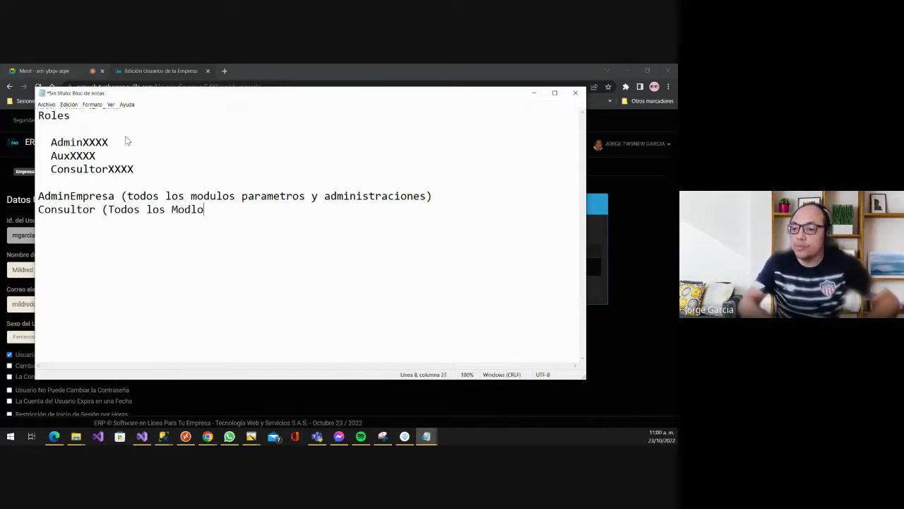
key("BackSpace")
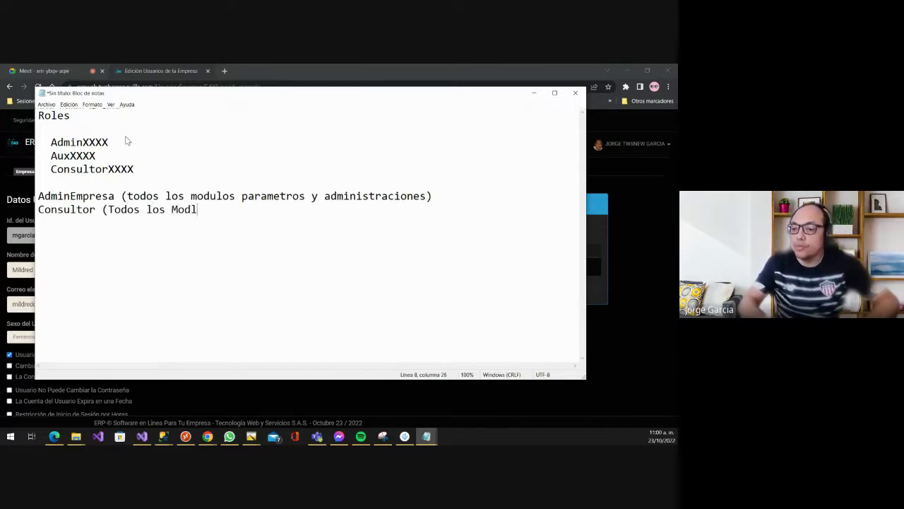
type("ul")
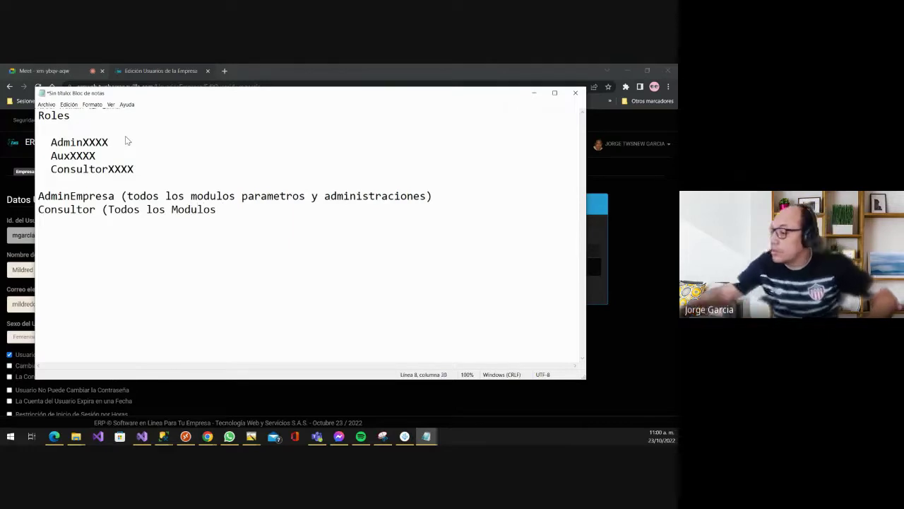
type("os ")
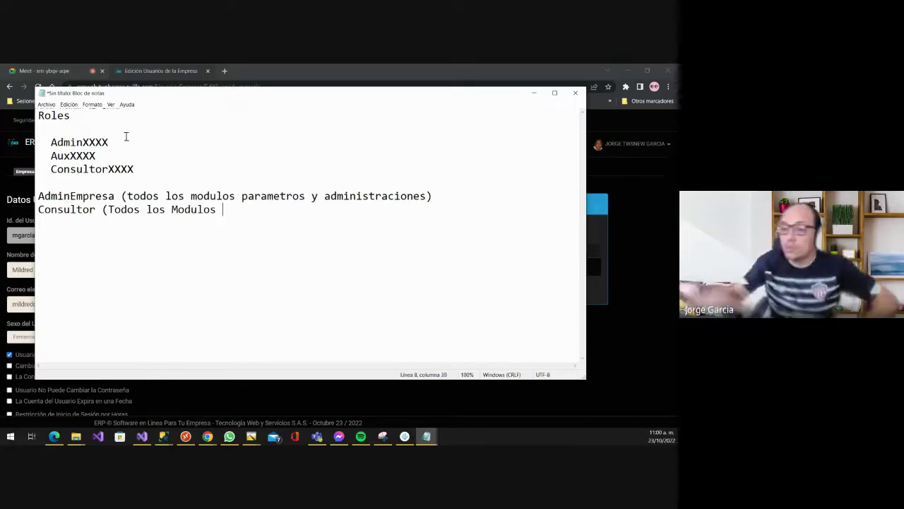
type("pero en C")
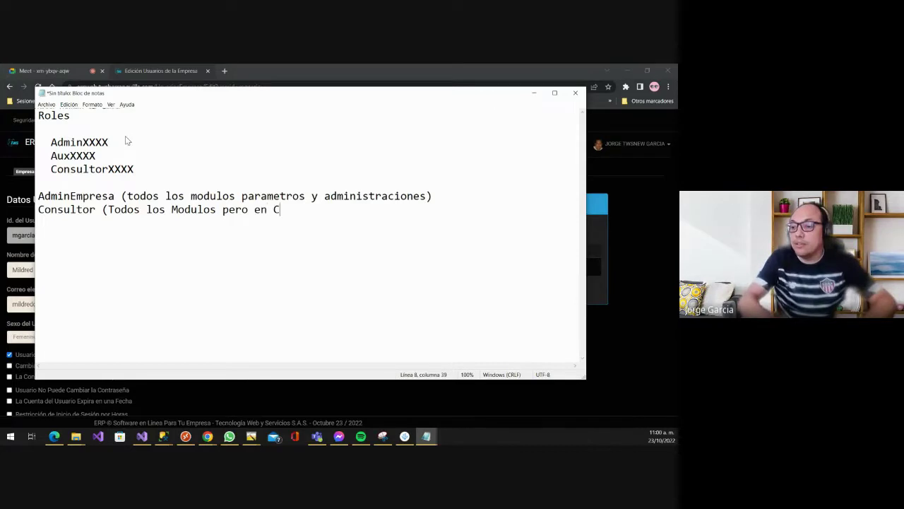
type("onsultas")
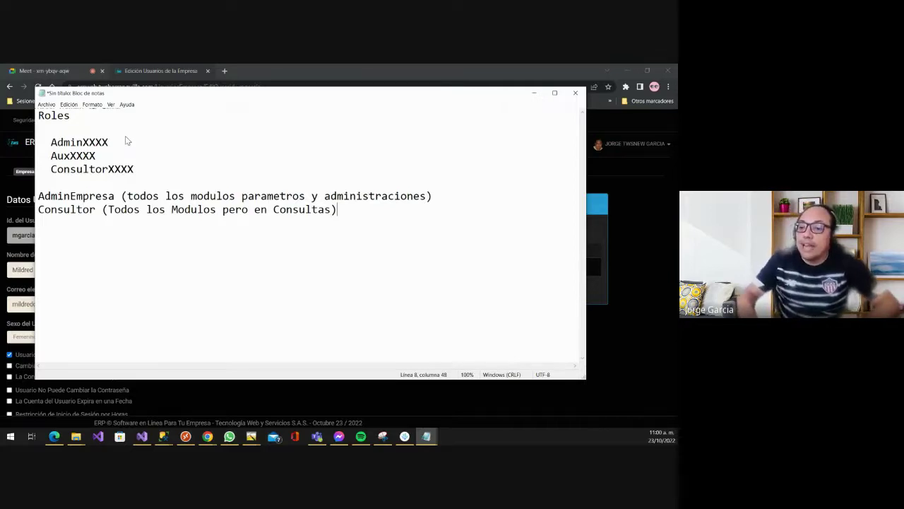
- Add the example line 'XXXX: Modilo (Bancos)' with AdminBancos, AuxBancos, ConsultorBancos
key("Return")
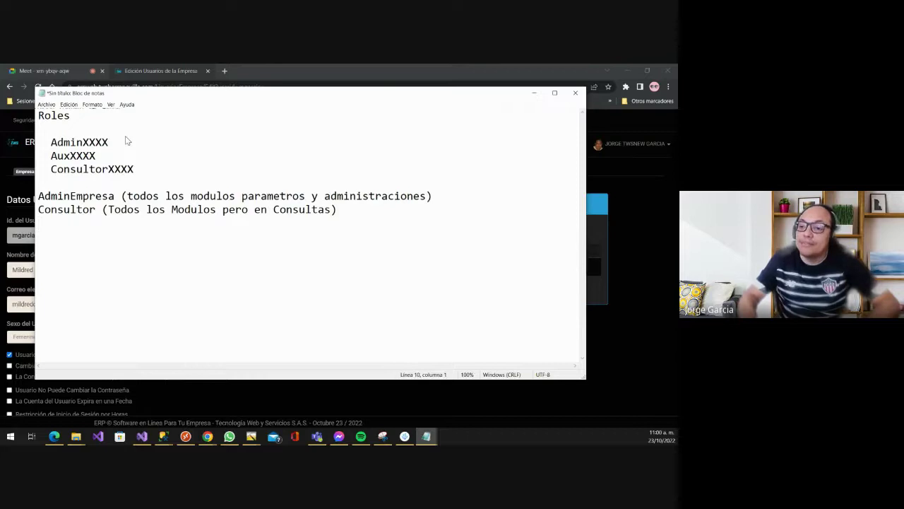
type("XXXX")
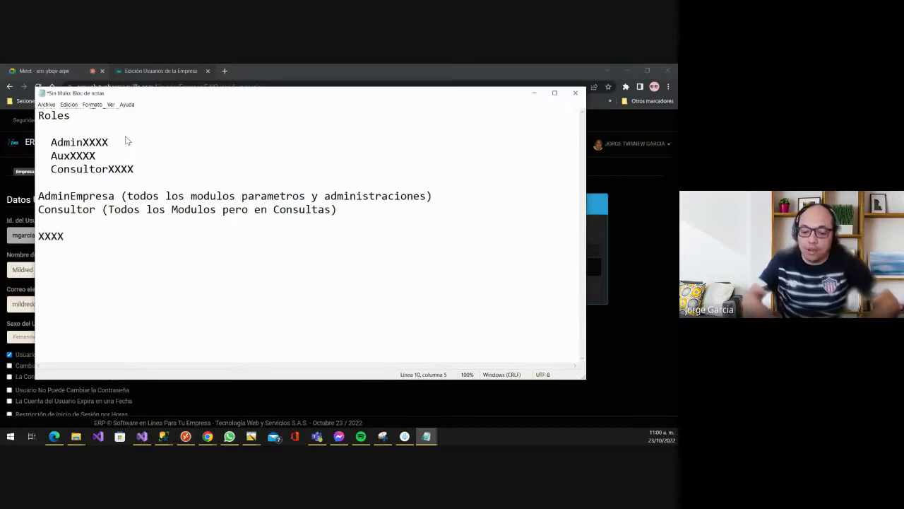
type(": Modiulo")
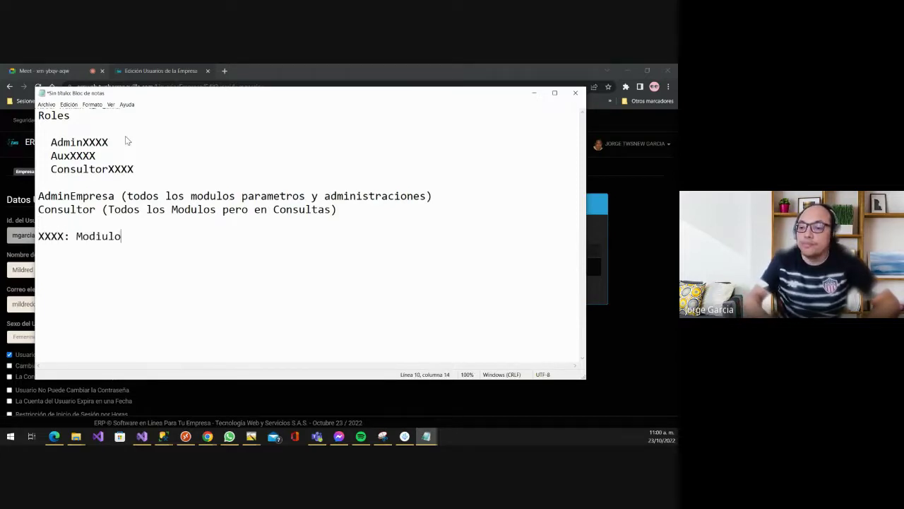
key("BackSpace")
key("BackSpace")
key("BackSpace")
type("lo (Bancos)")
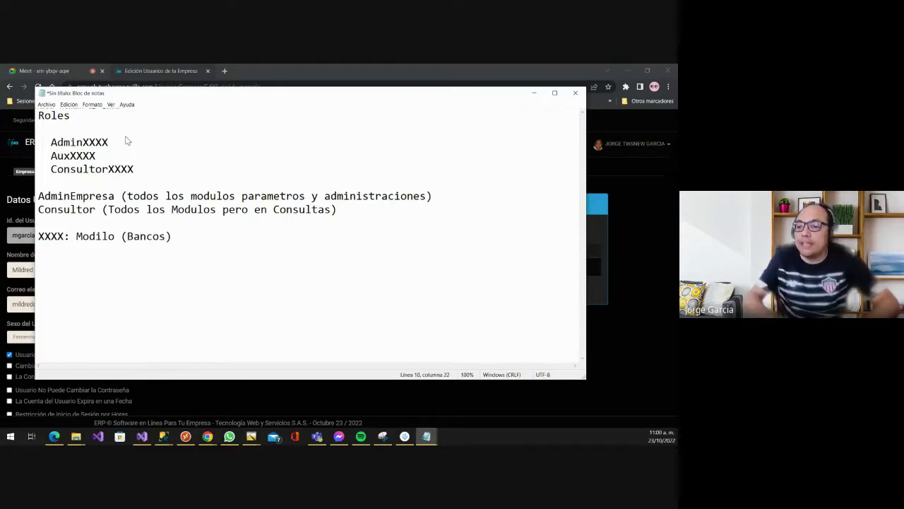
type("  Admin")
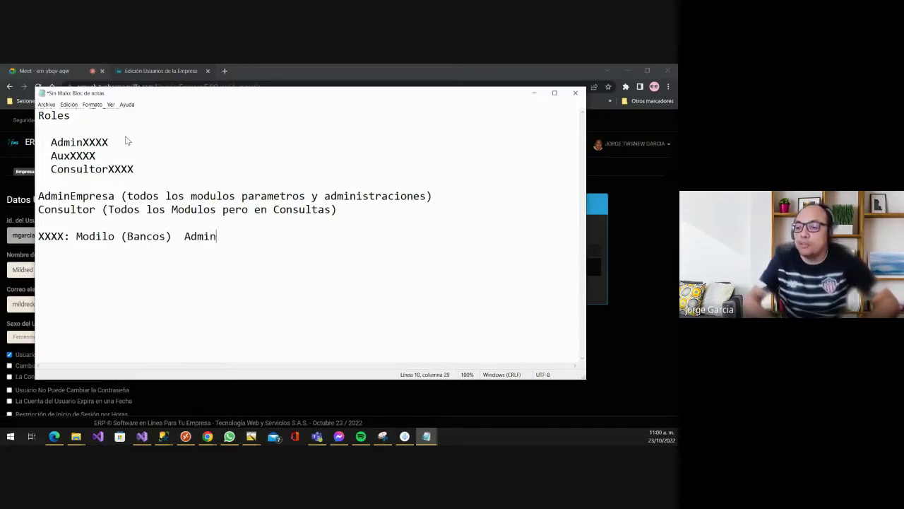
type("Bancos,")
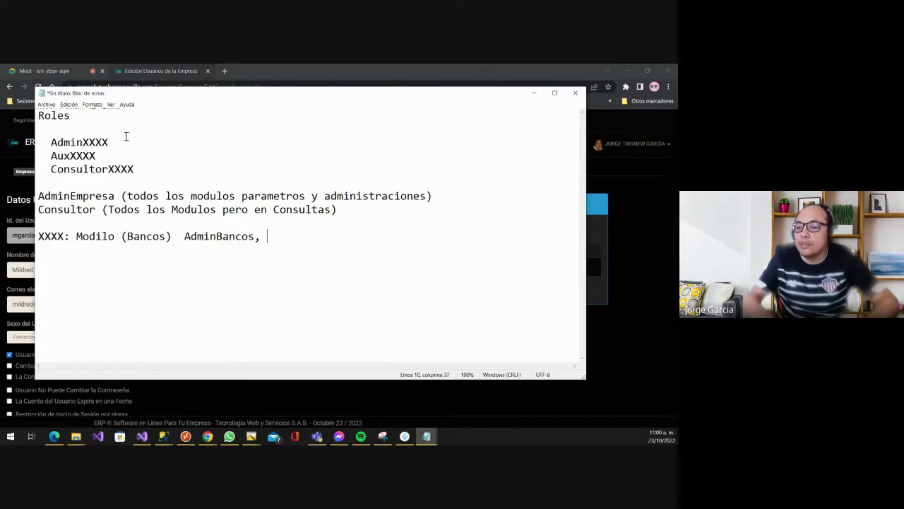
type(" AuxBanco")
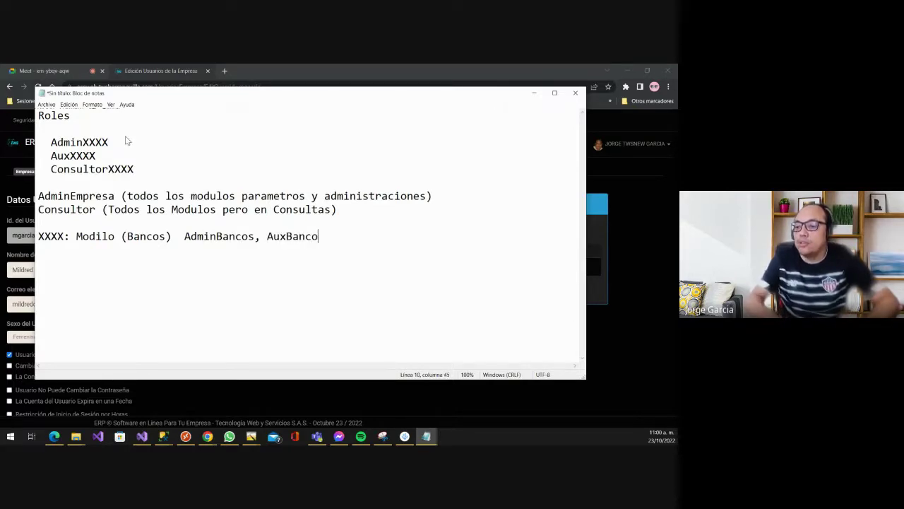
type("s, Consul")
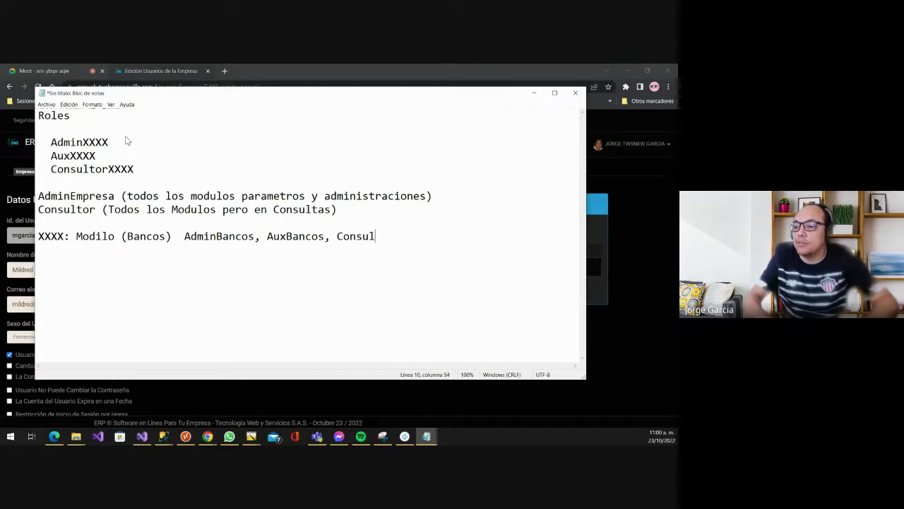
type("torBancos")
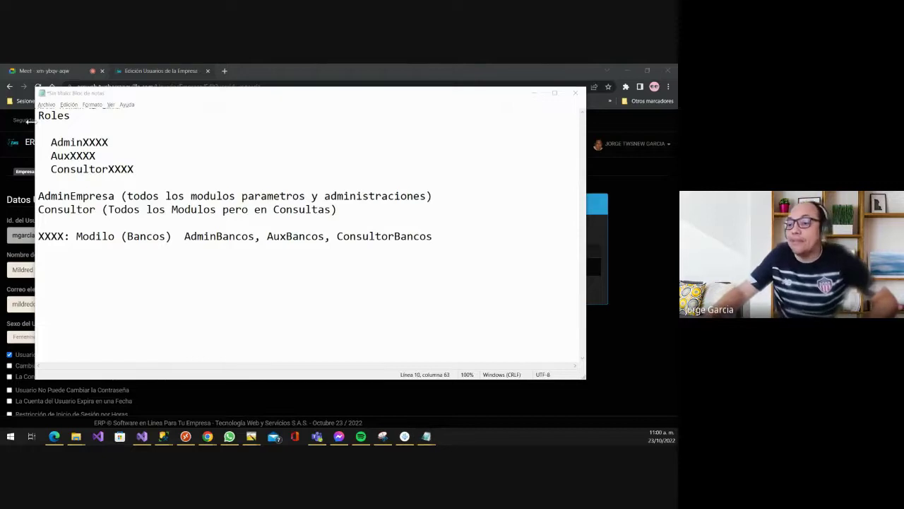
key("alt+Tab")
- Browse the roles from Administrador Facturación to Consultor Cuentas Por Pagar, then close the dialog unchanged
left_click(250, 195)
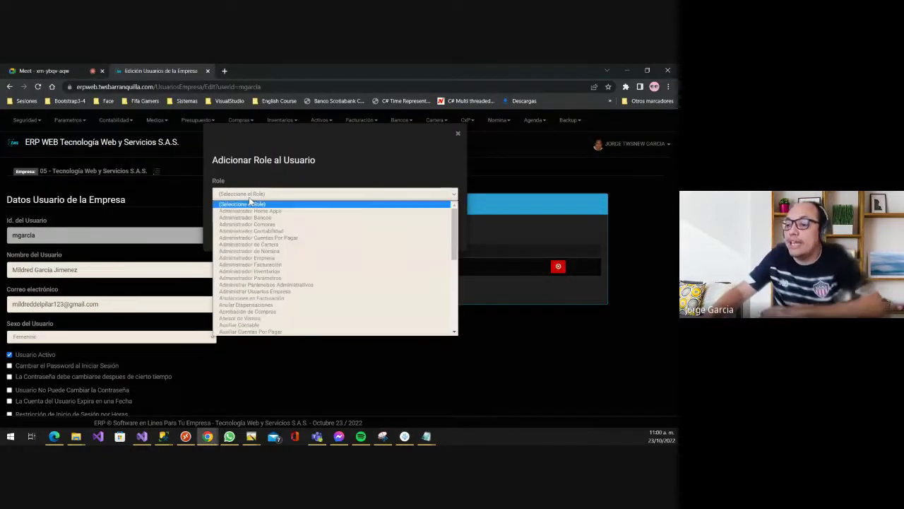
key("Down")
key("Down")
key("Down")
key("Down")
key("Down")
key("Down")
key("Down")
key("Down")
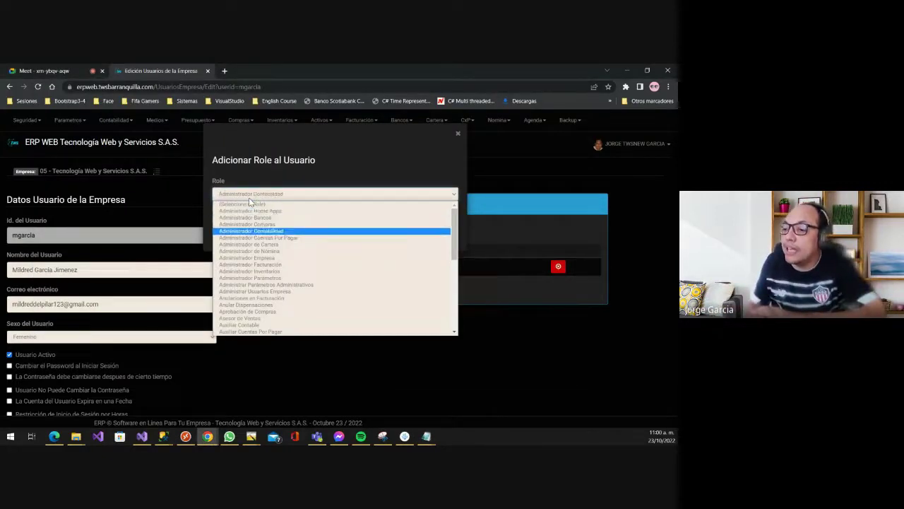
key("Up")
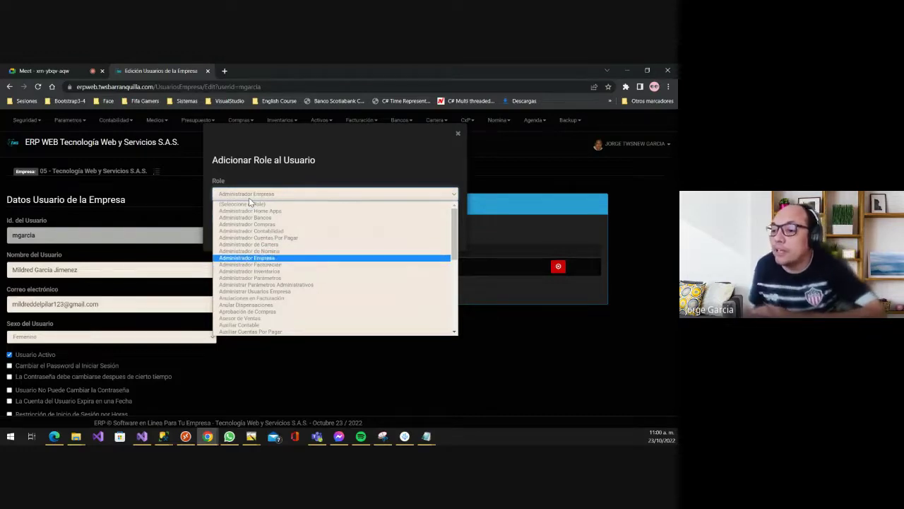
key("Down")
key("Down")
key("Down")
key("Down")
key("Up")
key("Up")
key("Down")
key("Down")
key("Down")
key("Down")
key("Down")
key("Down")
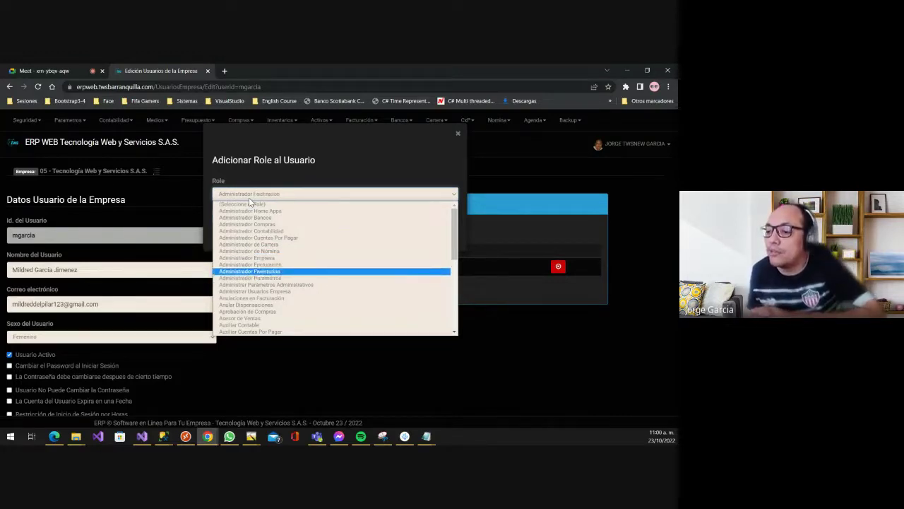
key("Down")
key("Down")
key("Down")
key("Down")
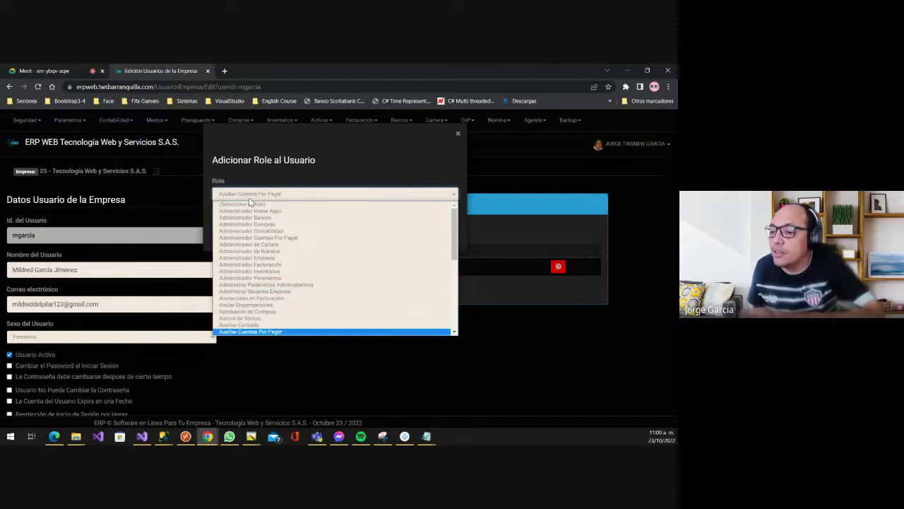
key("Up")
key("Up")
key("Down")
key("Down")
key("Down")
key("Down")
key("Down")
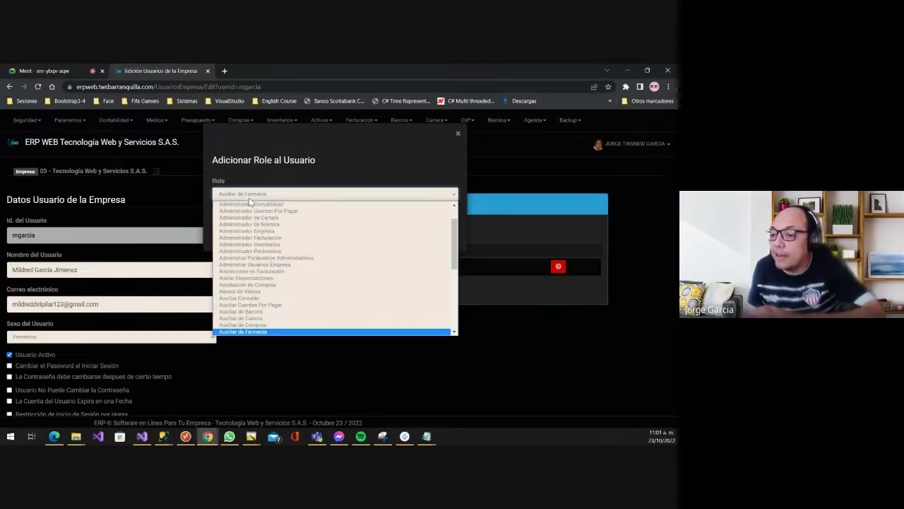
key("Down")
key("Down")
key("Down")
key("Down")
key("Down")
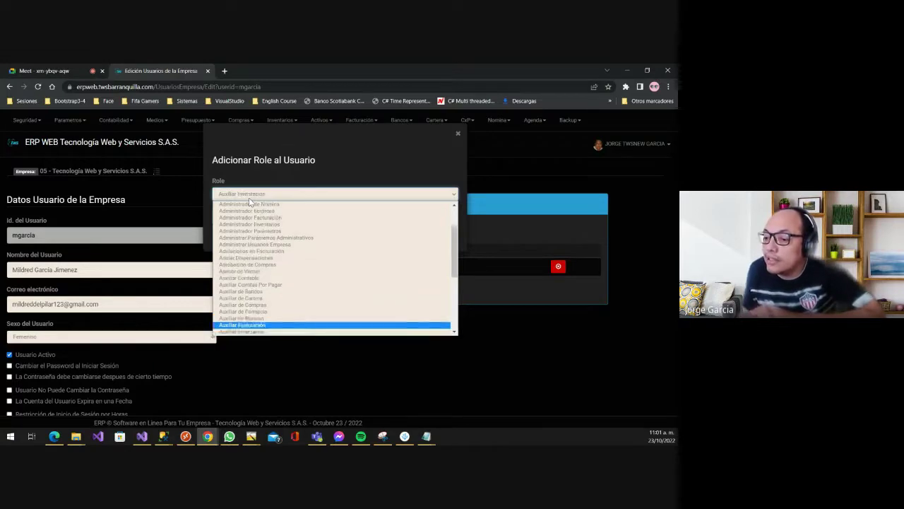
key("Down")
key("Down")
key("Down")
key("Down")
key("Down")
key("Down")
key("Down")
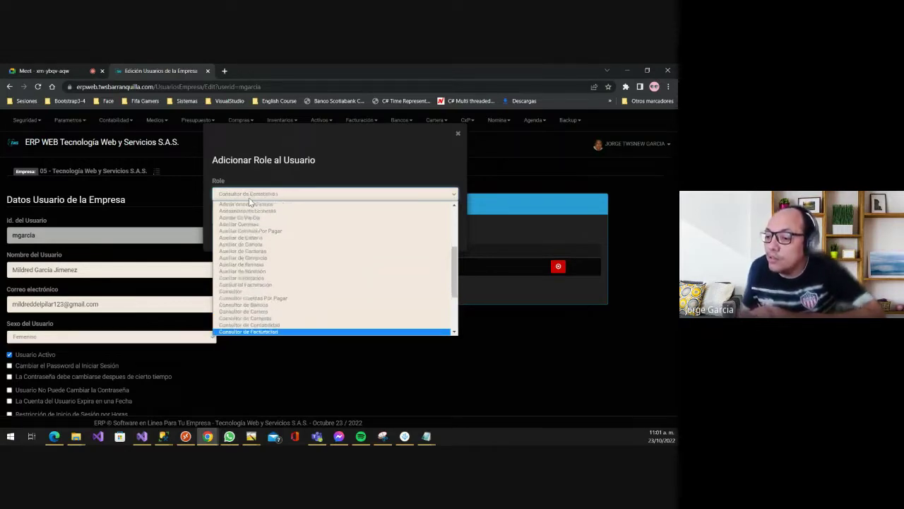
key("Up")
key("Up")
key("Up")
key("Up")
key("Up")
key("Up")
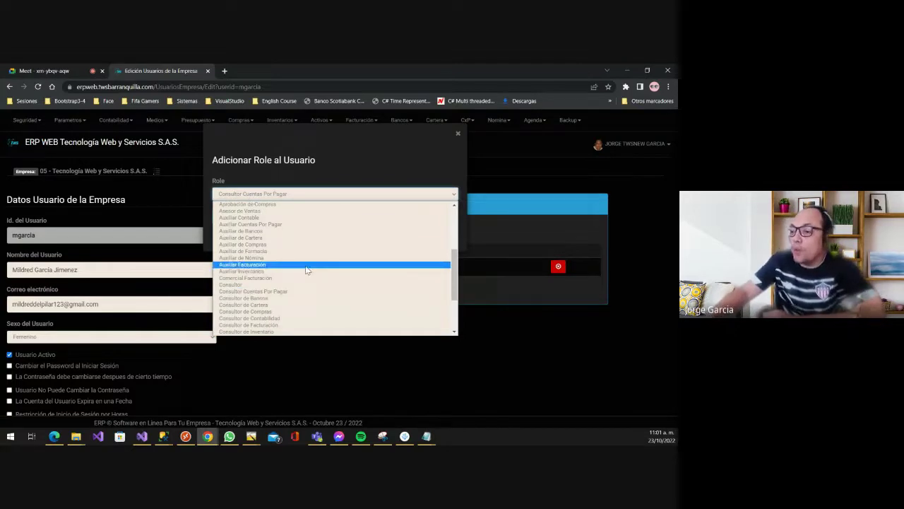
left_click(486, 164)
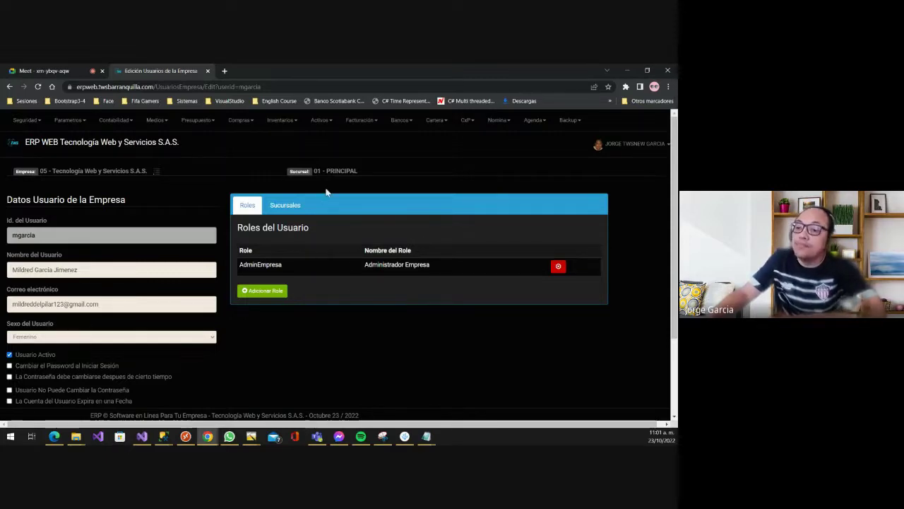
- Show the Contabilidad menu's Comprobantes, Parámetros and Interfaz SIIGO submenus
left_click(117, 121)
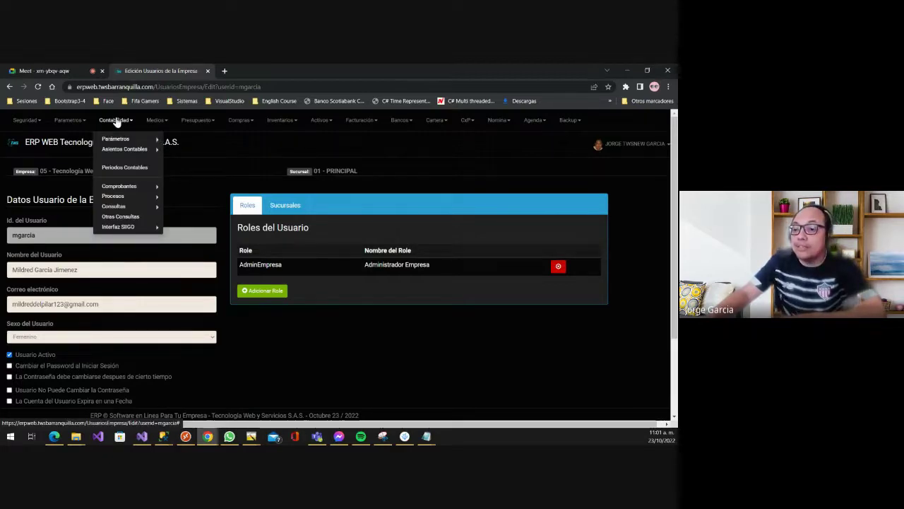
mouse_move(147, 189)
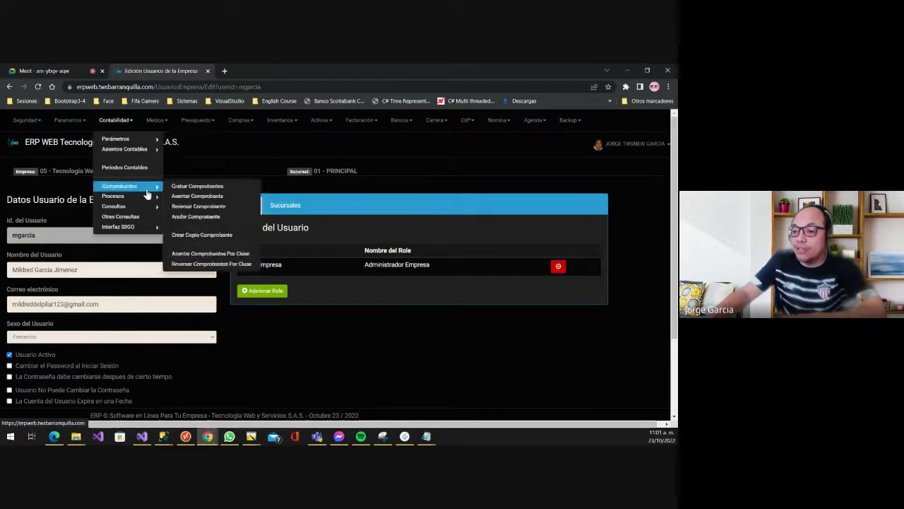
mouse_move(122, 142)
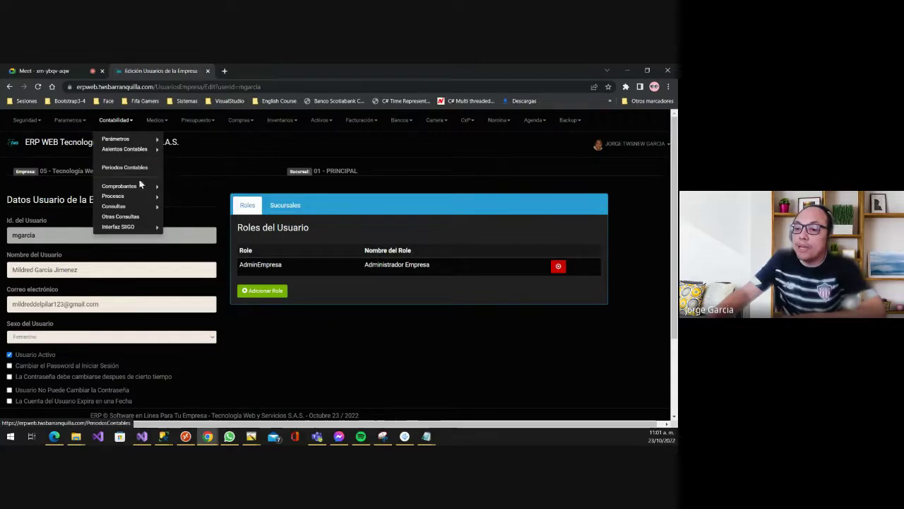
mouse_move(142, 228)
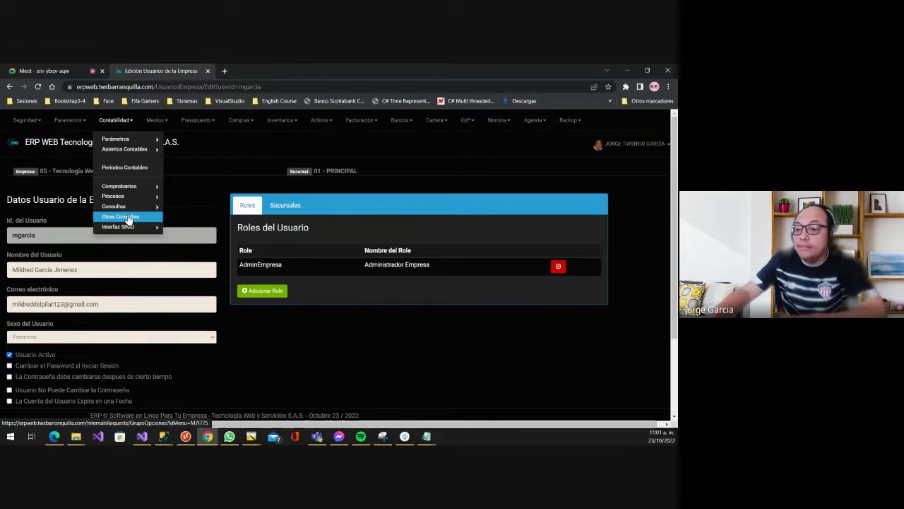
- Correct 'Modilo' to 'Modulos' on the Bancos line of the role notes
mouse_move(426, 434)
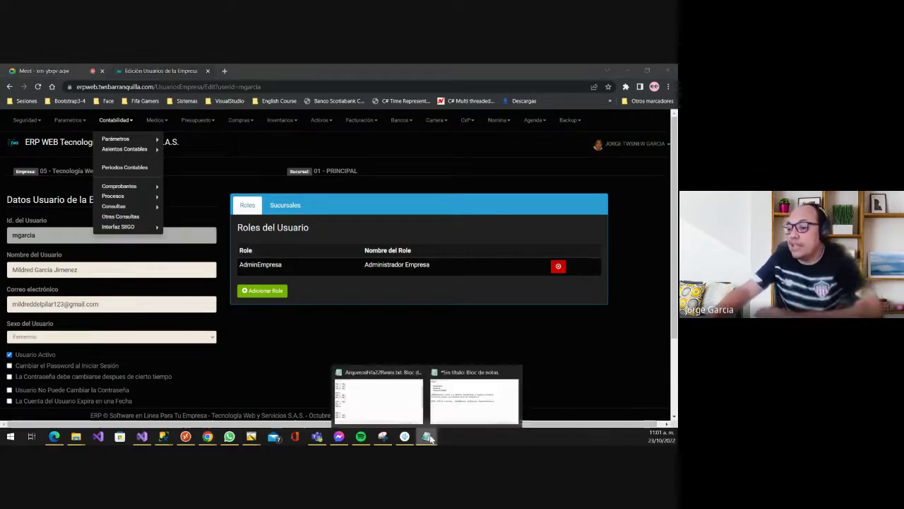
left_click(458, 410)
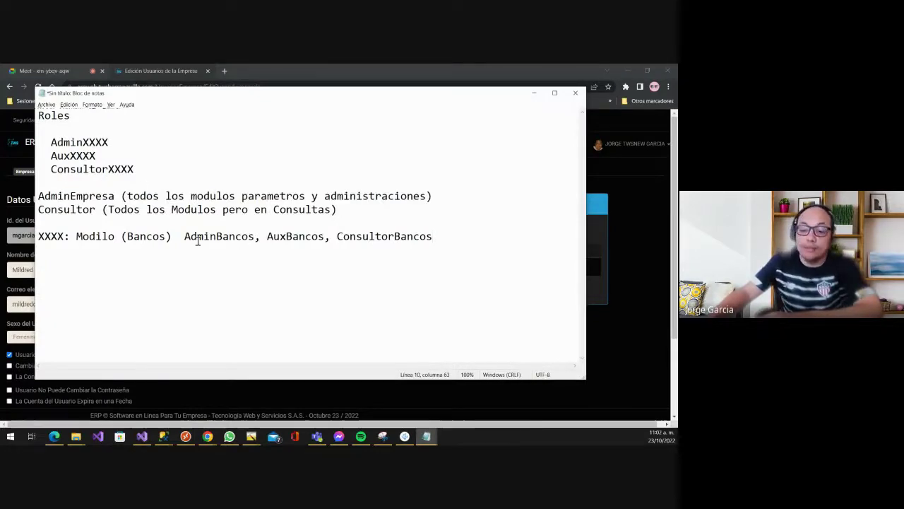
left_click(104, 236)
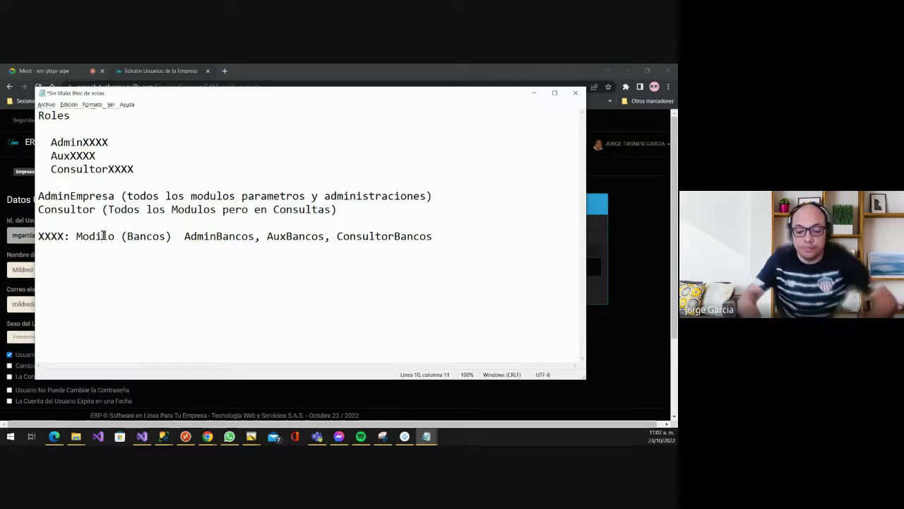
key("BackSpace")
type("u")
key("Right")
key("Right")
type("s")
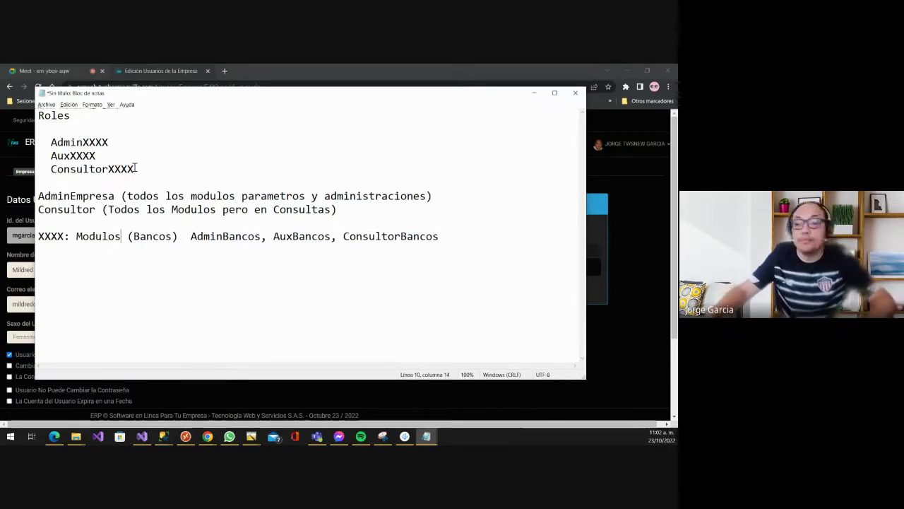
key("alt+Tab")
key("alt+Tab")
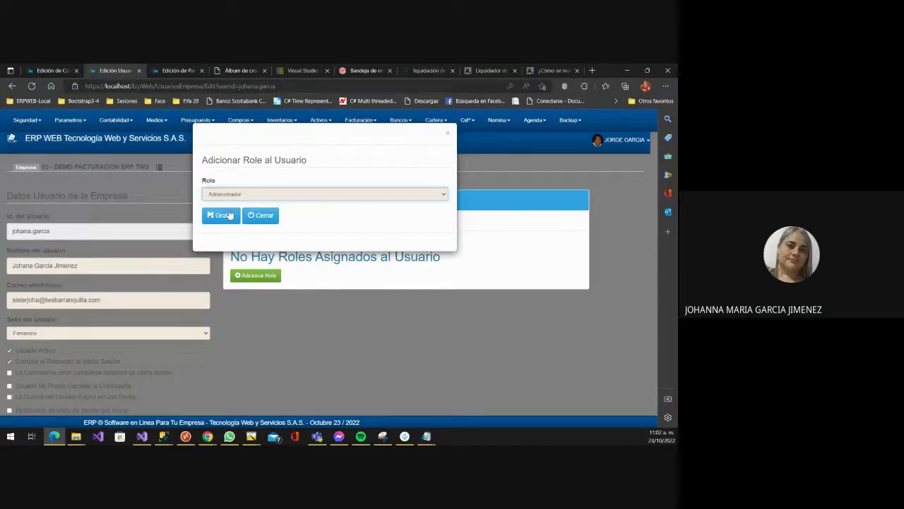
- Save the Admin role, add and save the Consultor role, then view the user's Sucursales
left_click(222, 214)
left_click(274, 286)
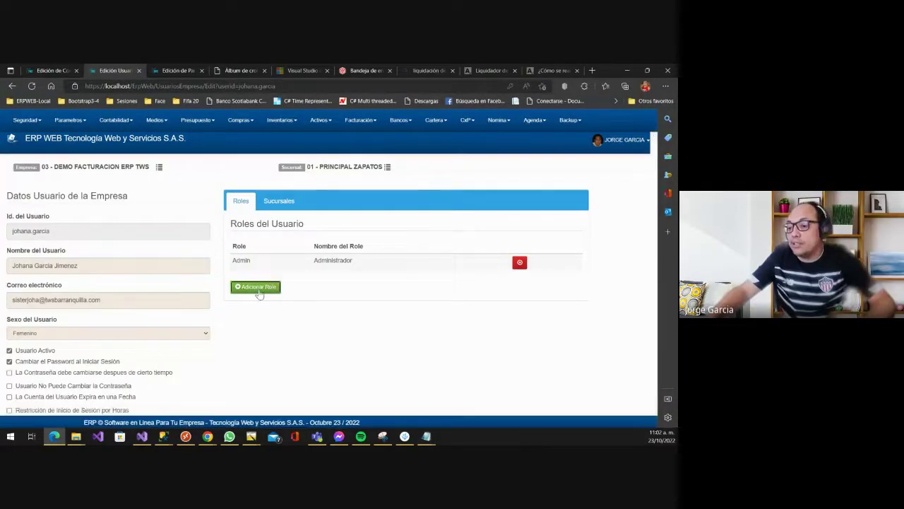
left_click(233, 195)
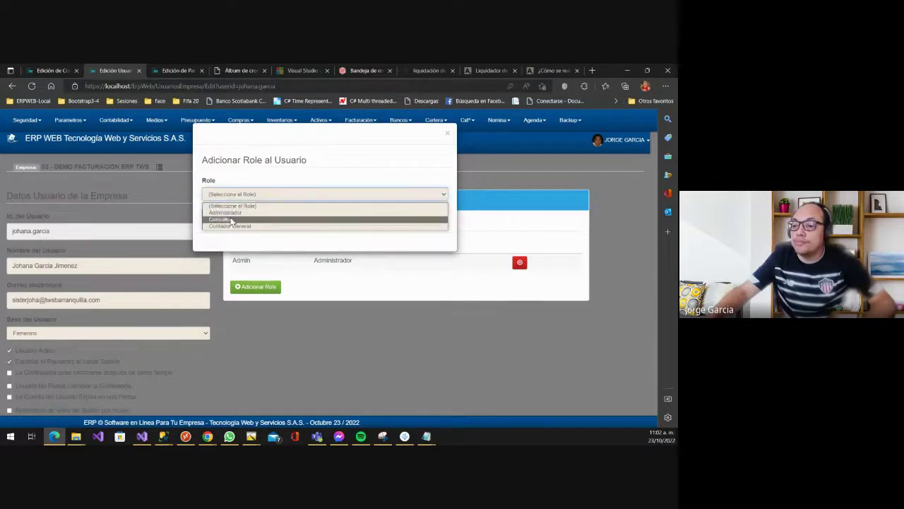
left_click(231, 220)
left_click(223, 216)
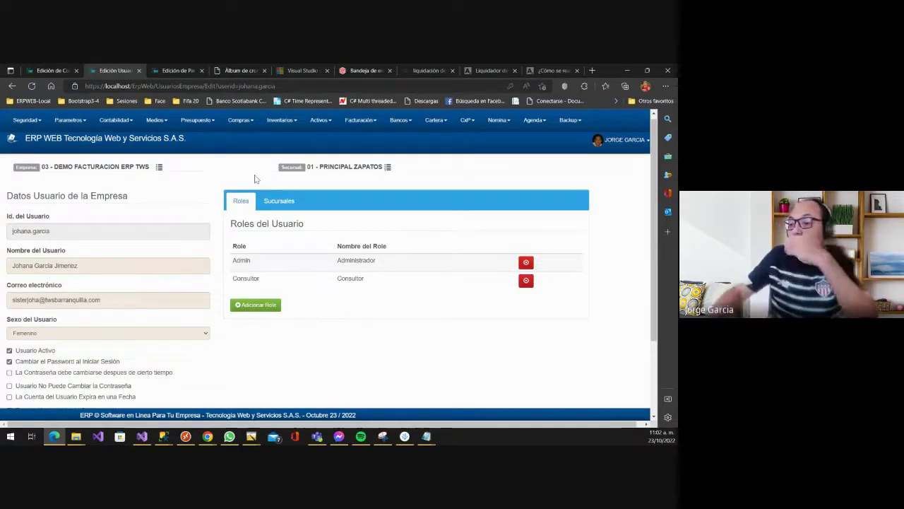
left_click(262, 202)
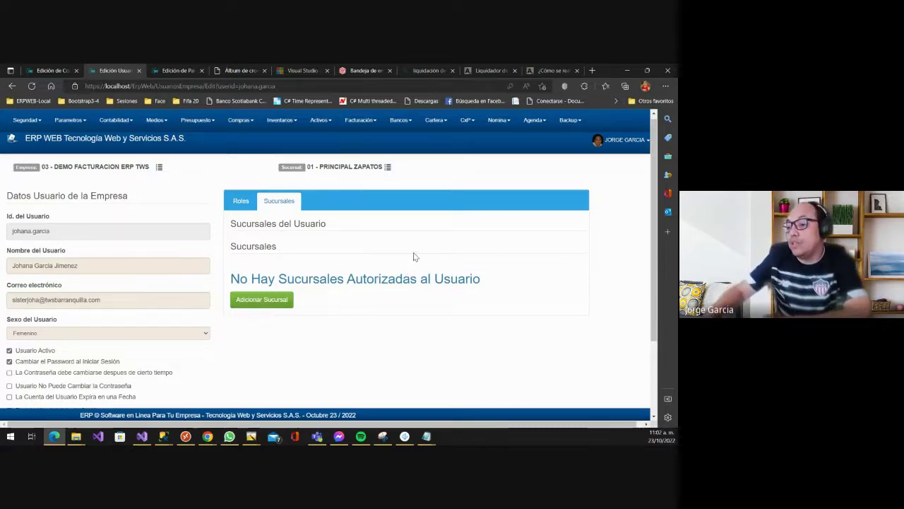
- Authorise branches 01 - PRINCIPAL ZAPATOS and 02 - Sucursal Sede Norte for the user
left_click(287, 306)
left_click(254, 197)
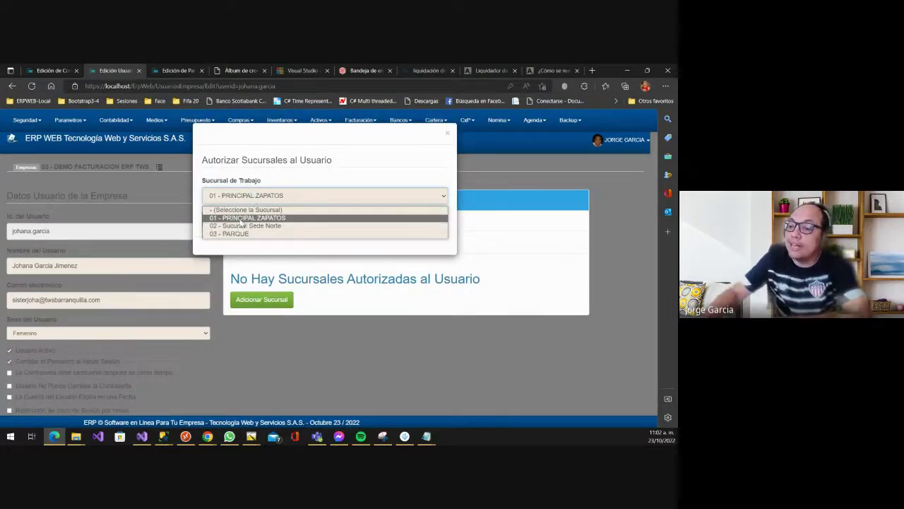
left_click(241, 219)
left_click(219, 221)
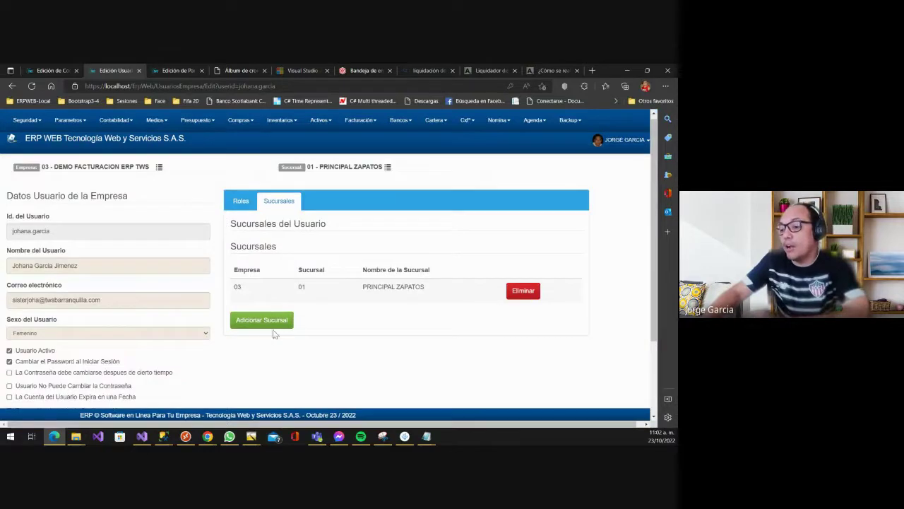
left_click(260, 320)
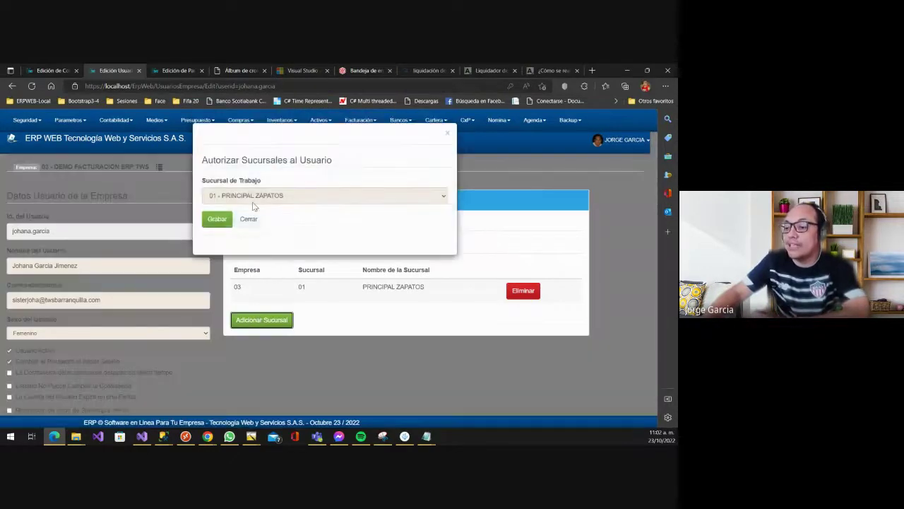
left_click(248, 198)
left_click(233, 226)
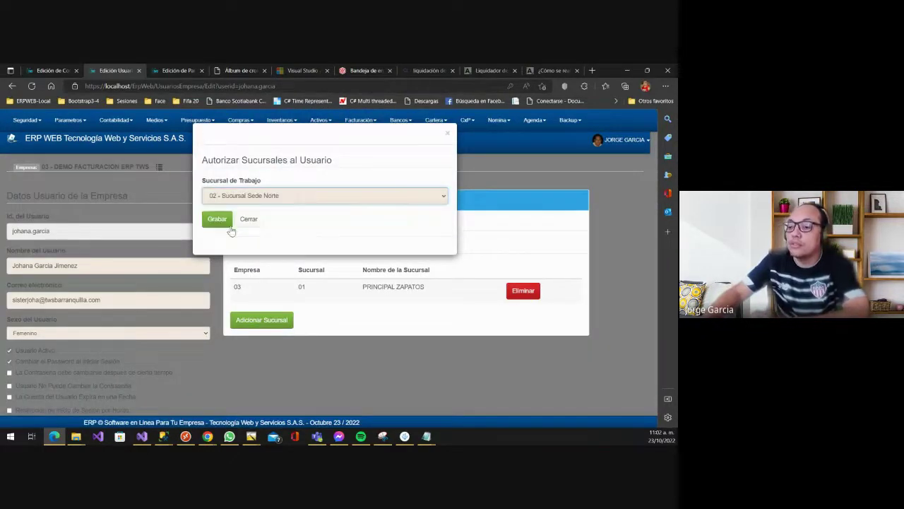
left_click(219, 219)
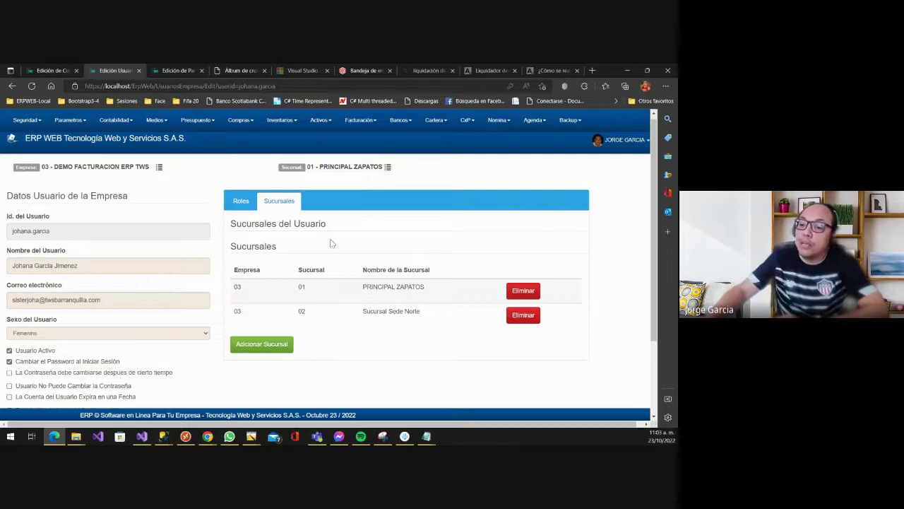
- Display the user's assigned roles, Admin and Consultor, in the Roles section
scroll(192, 298, "down", 1)
scroll(240, 296, "up", 1)
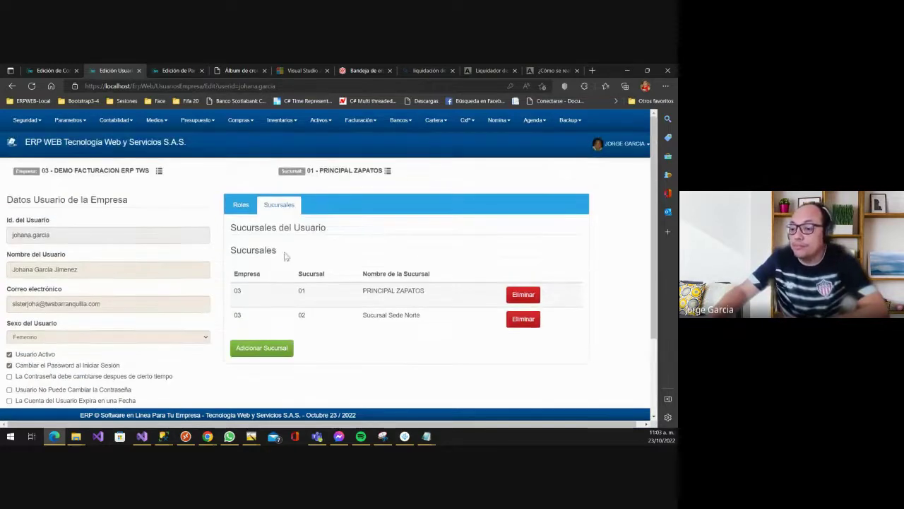
left_click(241, 205)
scroll(410, 323, "down", 3)
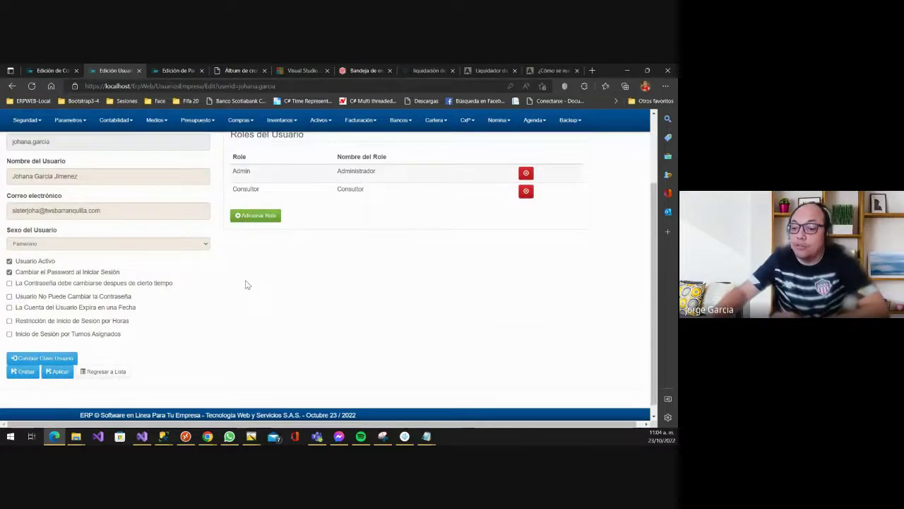
scroll(256, 301, "down", 1)
scroll(257, 301, "up", 3)
scroll(248, 286, "down", 3)
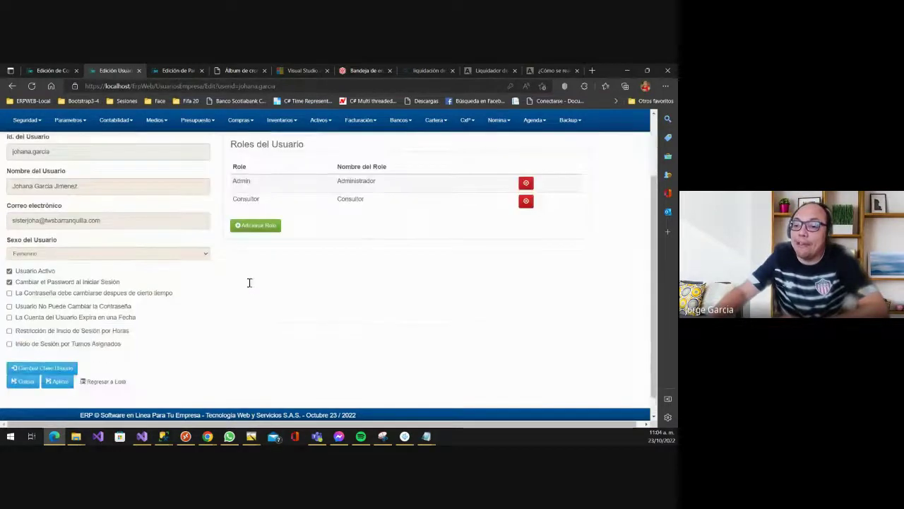
- Visit the Cambiar Clave Usuario page, then return to the user's edit page without changing the password
left_click(74, 357)
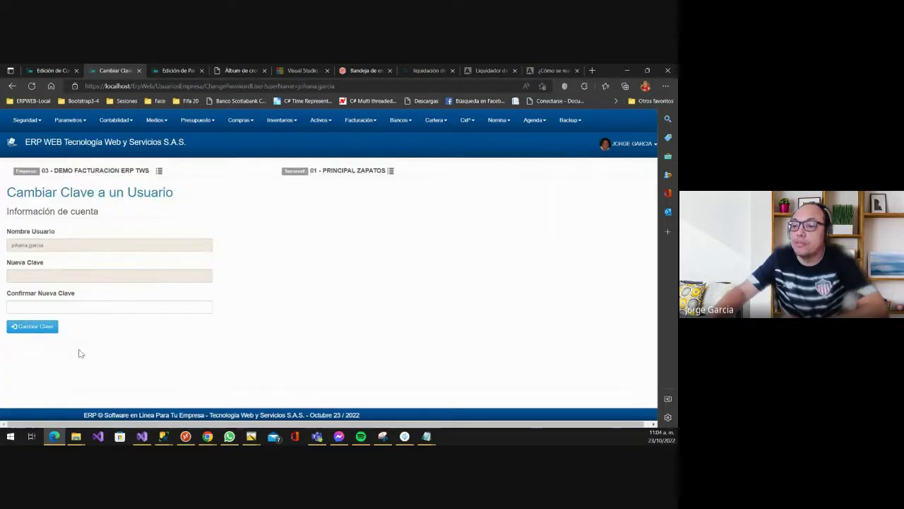
left_click(39, 277)
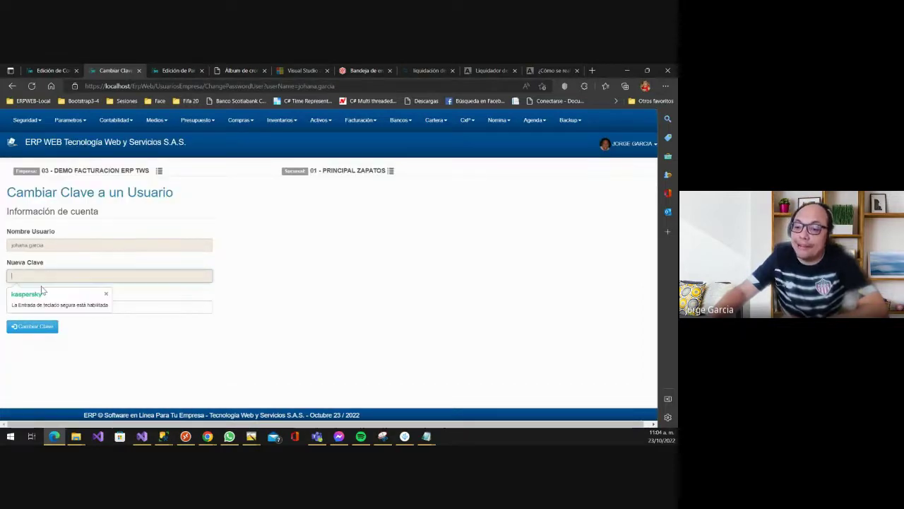
left_click(201, 309)
left_click(305, 279)
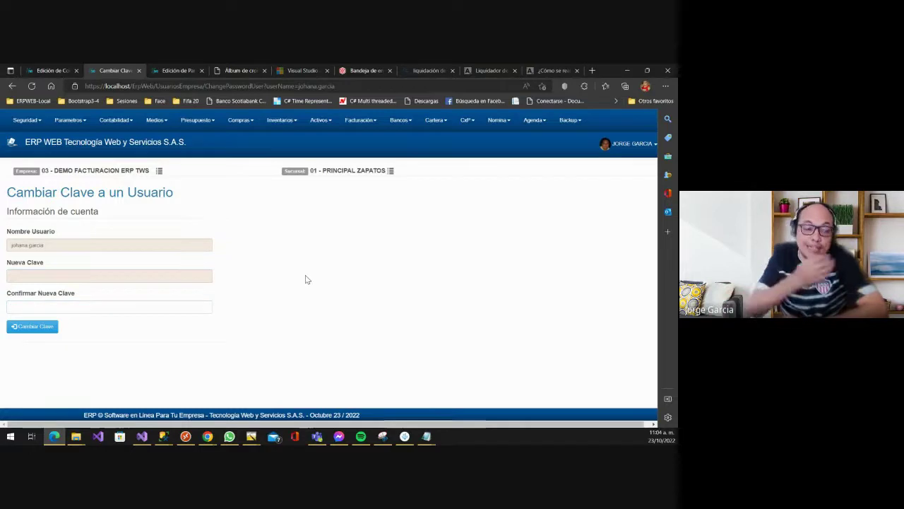
left_click(12, 85)
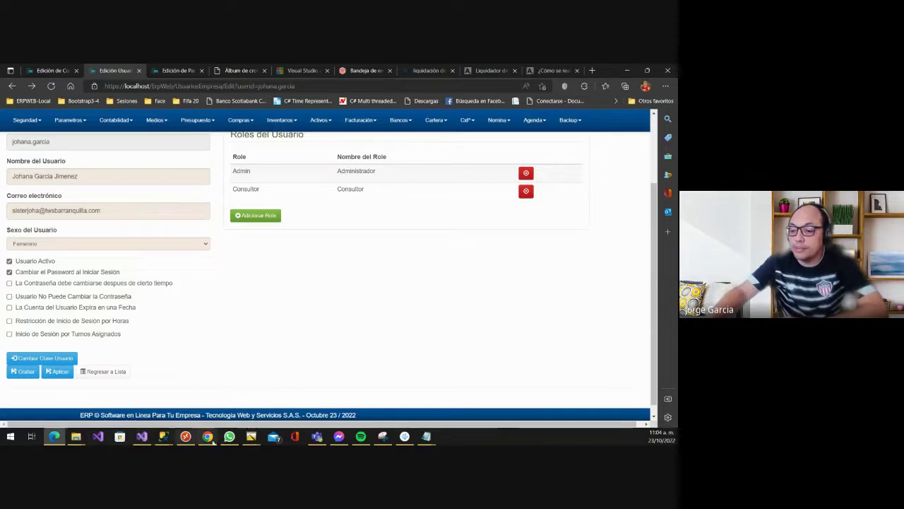
right_click(207, 436)
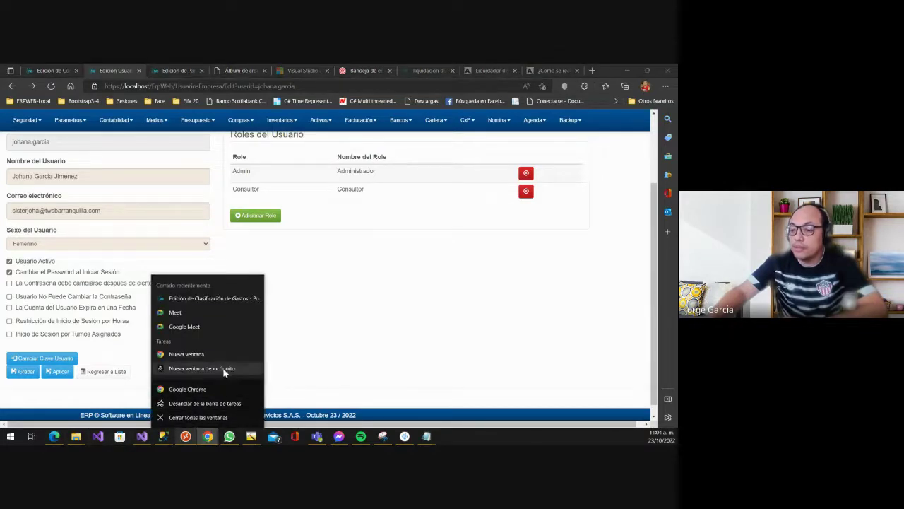
left_click(223, 368)
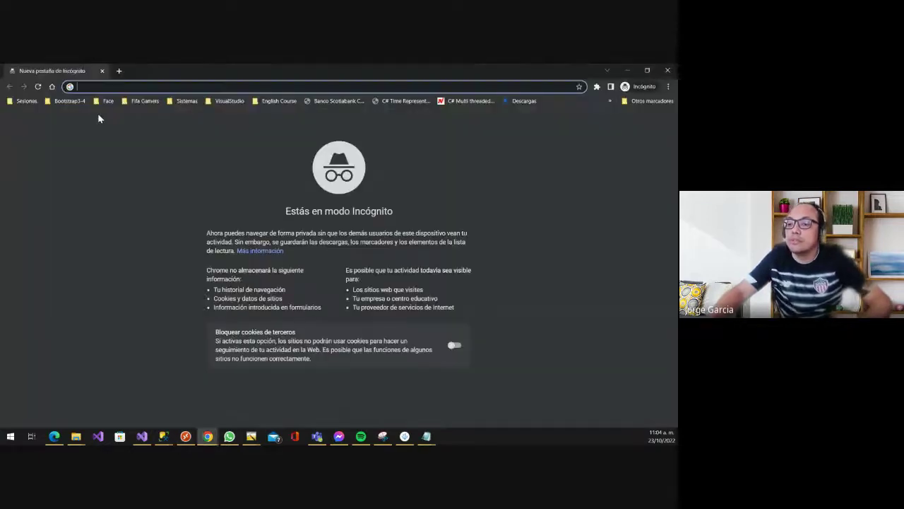
type("https://ll")
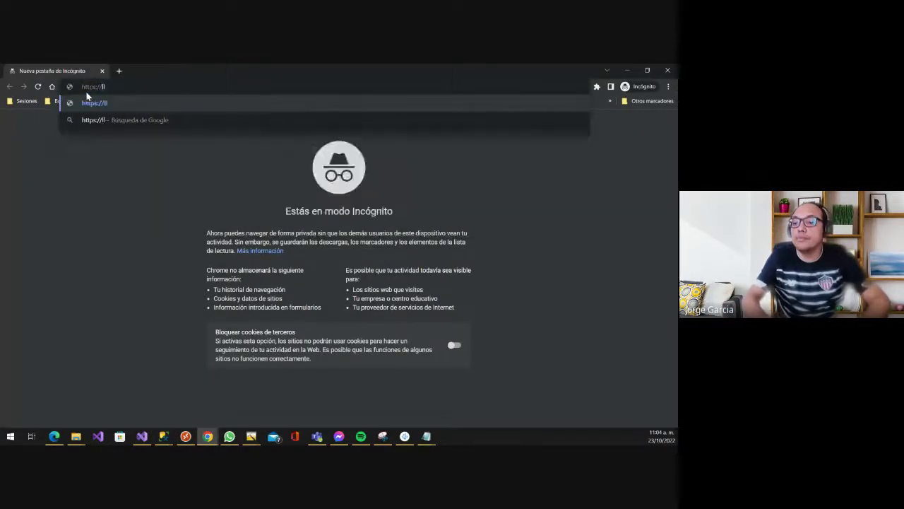
key("BackSpace")
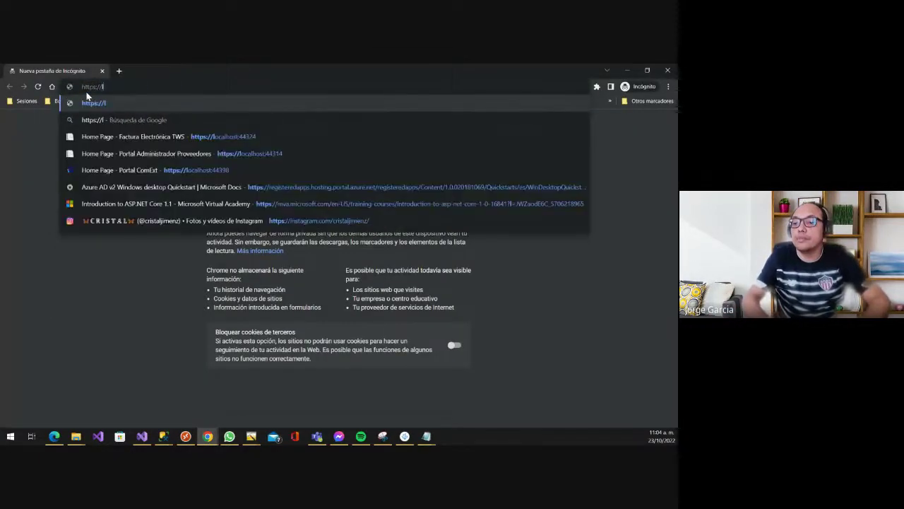
type("ocal")
key("BackSpace")
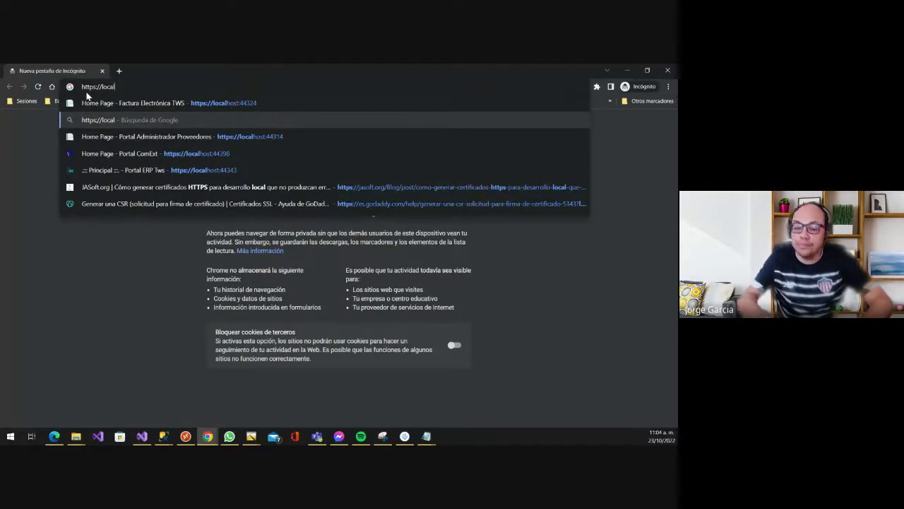
type("ho")
type("st/")
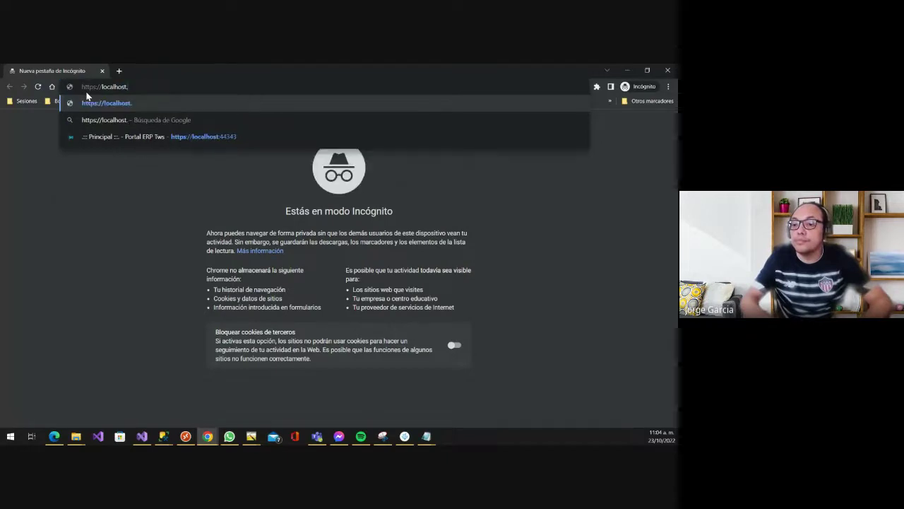
type("erpw")
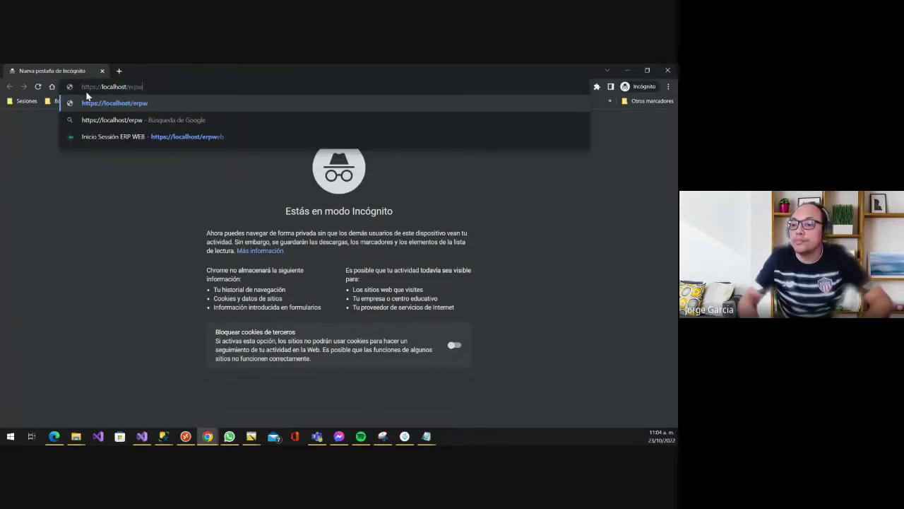
type("eb")
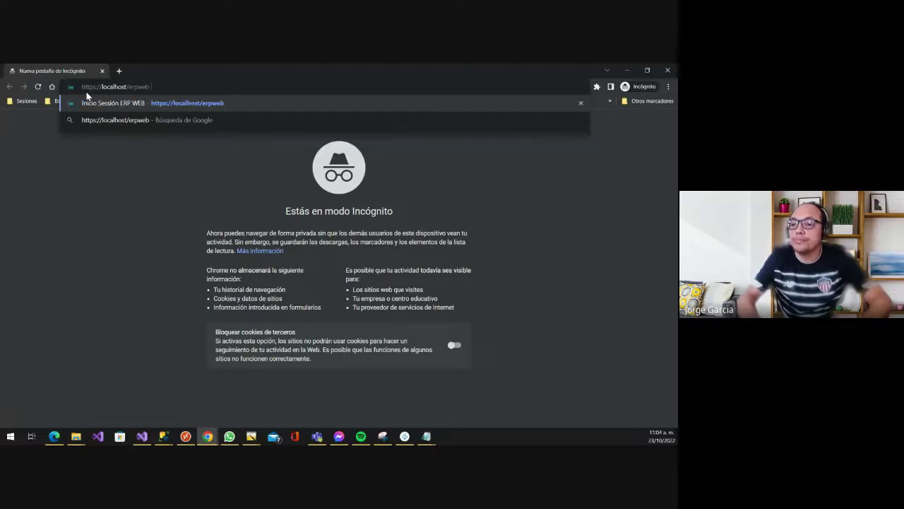
key("Return")
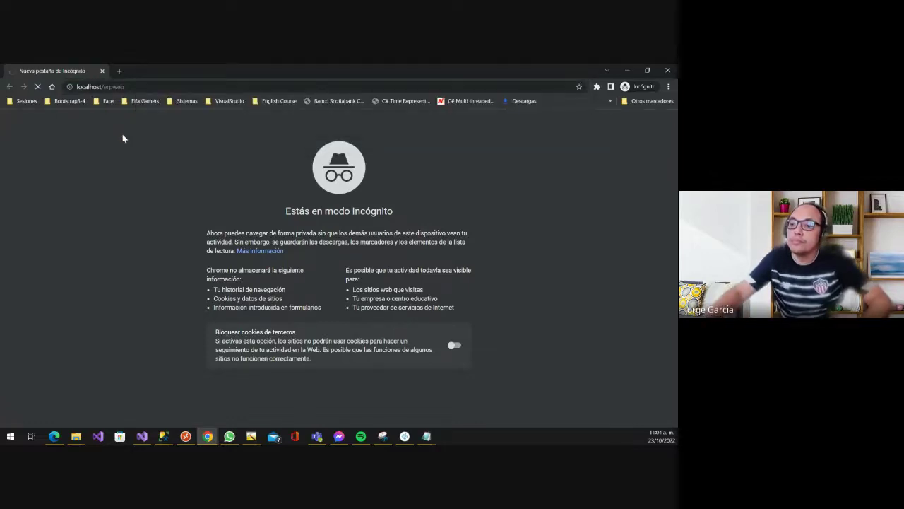
key("alt+Tab")
key("alt+Tab")
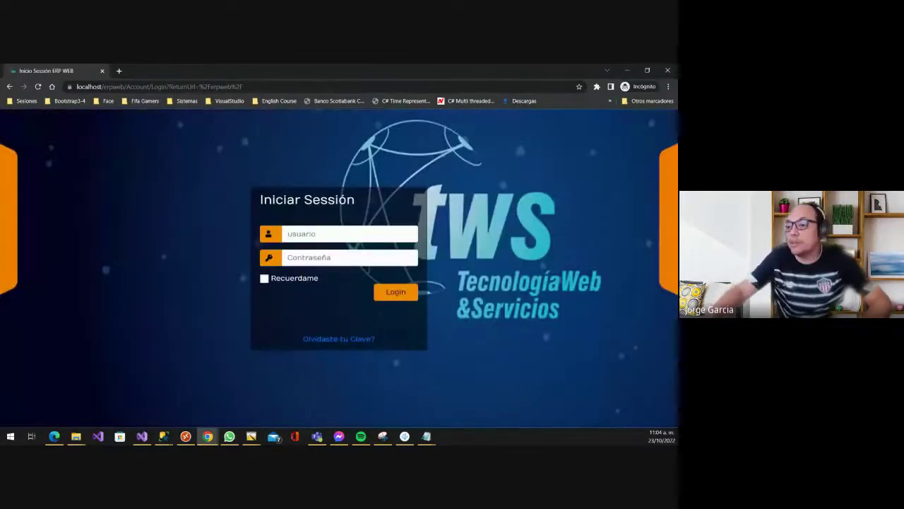
- Attempt a sign-in with the employee's username and a wrong password
left_click(301, 233)
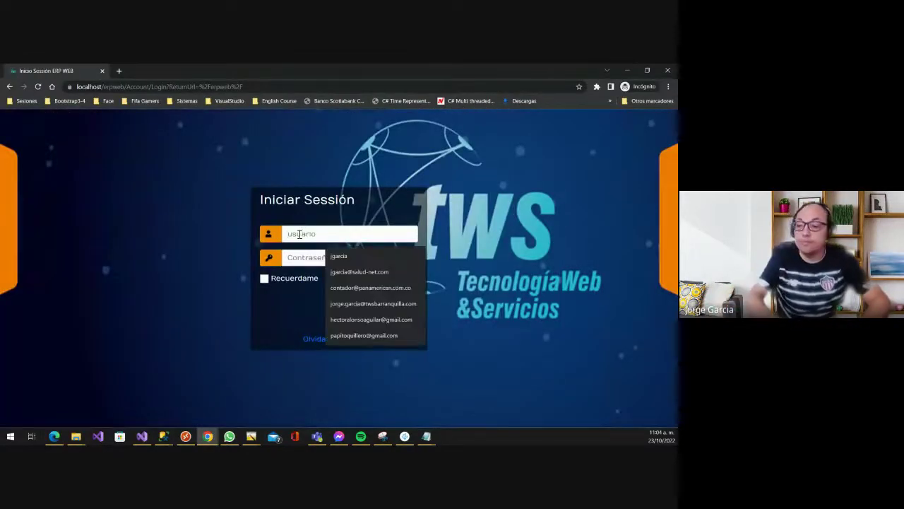
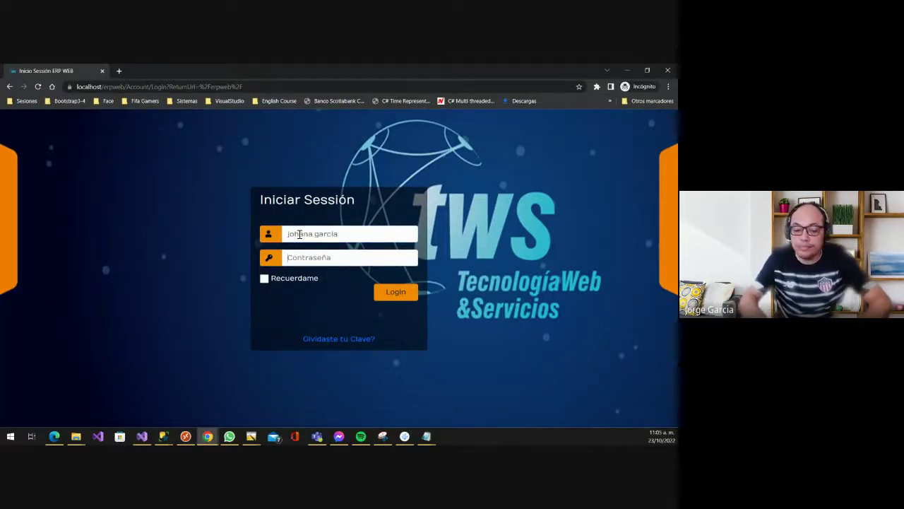
type("12345")
key("Return")
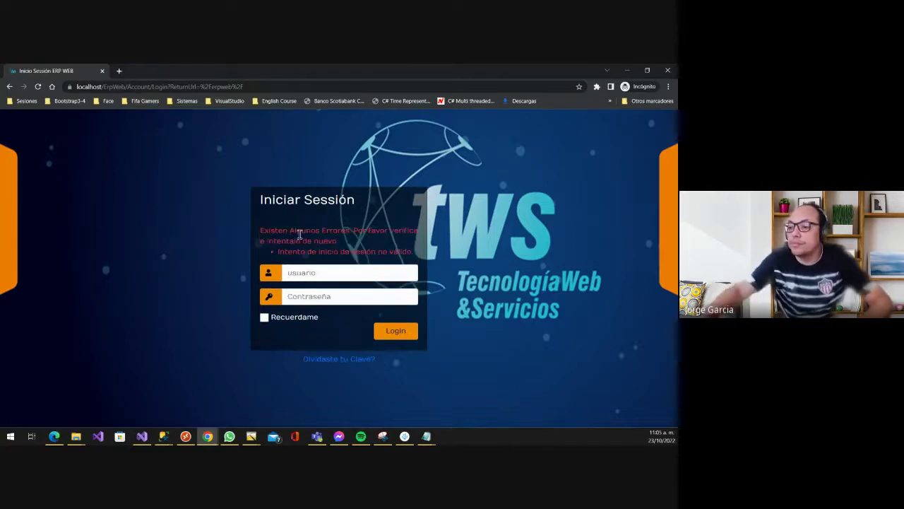
- Copy the user id from the edit page and retry the sign-in with it and a password
left_click(319, 275)
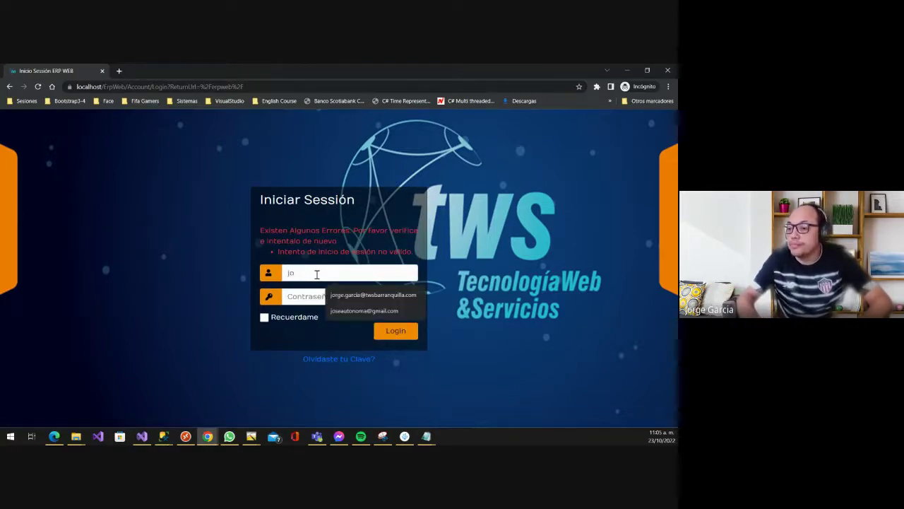
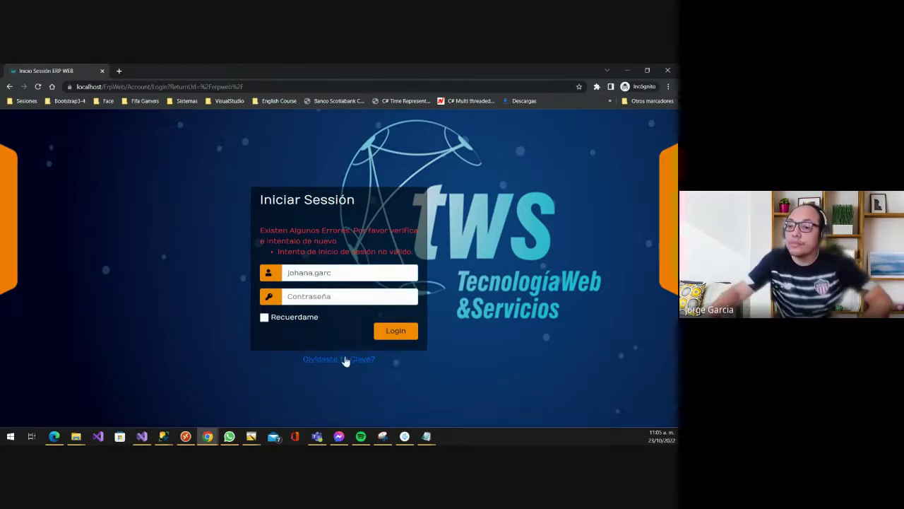
key("alt+Tab")
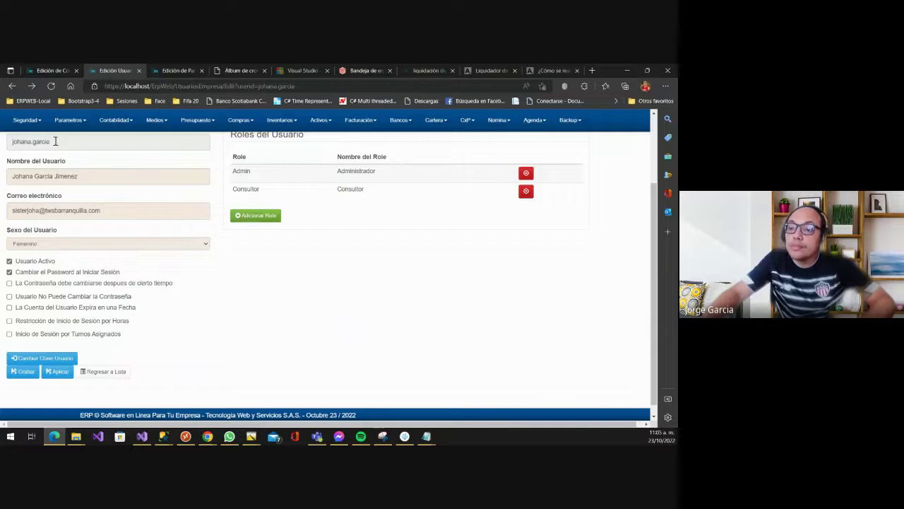
double_click(55, 142)
key("ctrl+c")
key("alt+Tab")
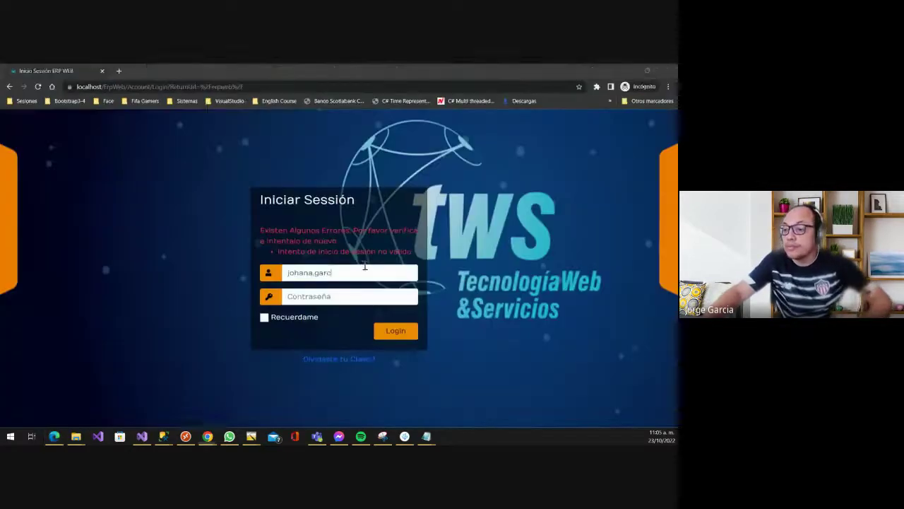
left_click_drag(337, 273, 167, 262)
key("ctrl+v")
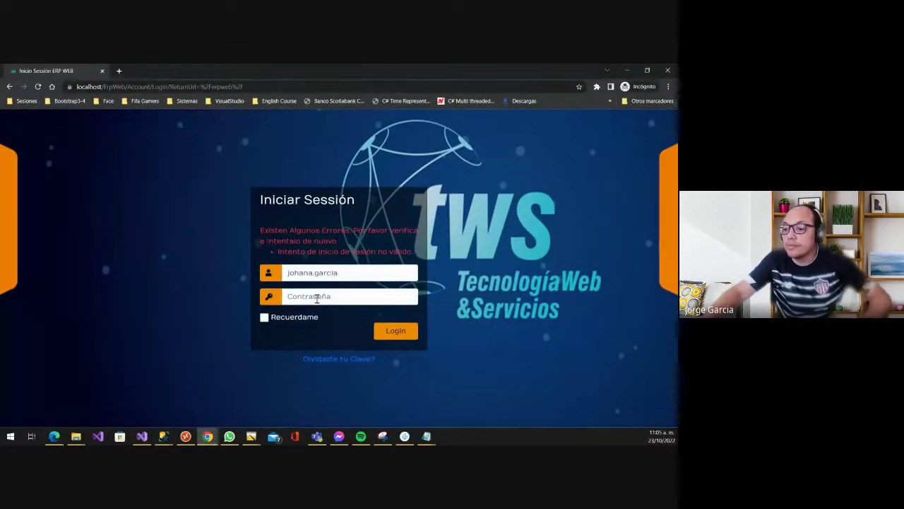
left_click(316, 297)
type("123456")
key("Return")
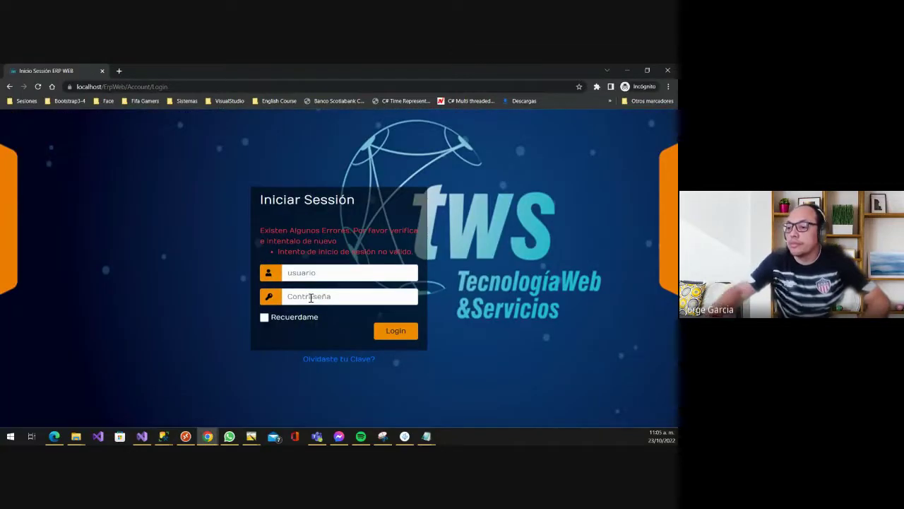
- Repeat sign-ins with the saved username and wrong passwords until the account gets blocked
left_click(337, 273)
key("ctrl+v")
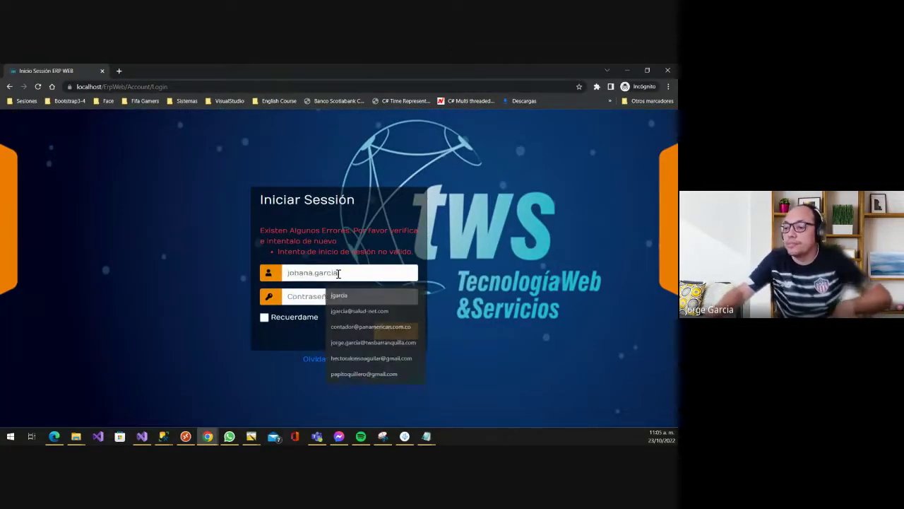
key("ctrl+v")
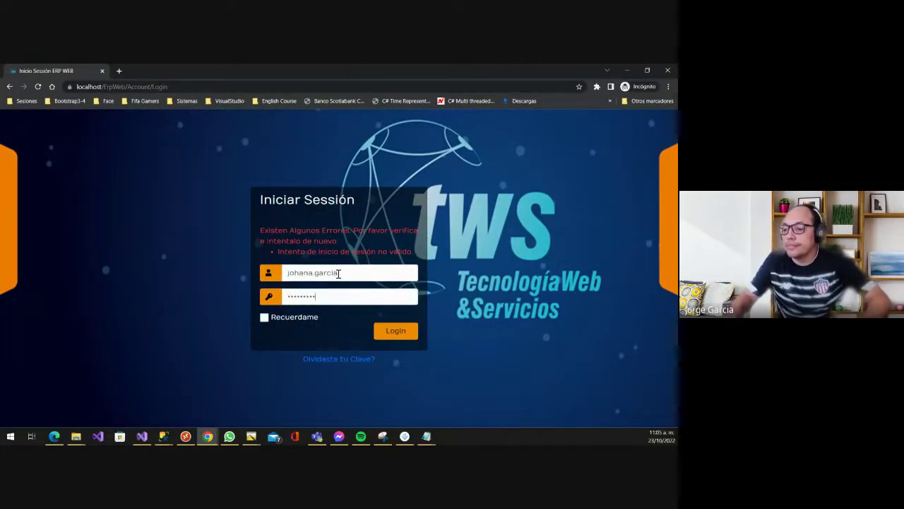
key("Return")
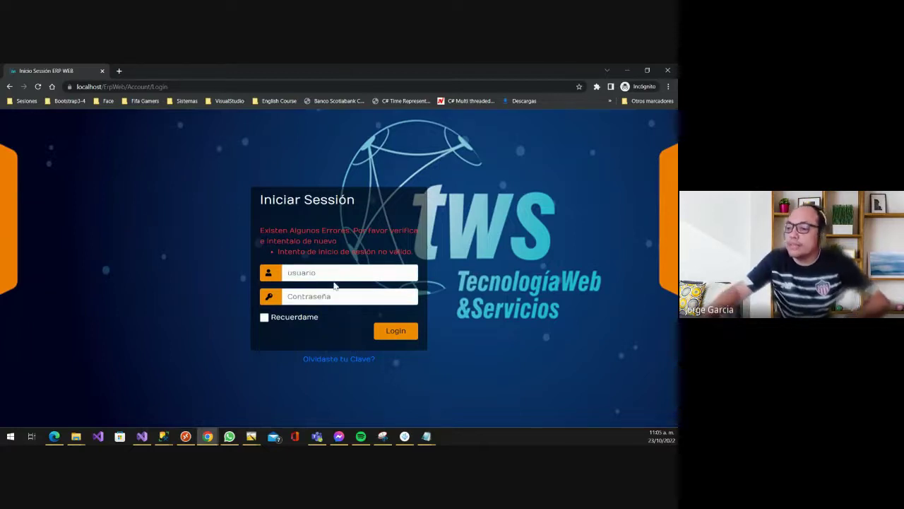
left_click(343, 274)
key("ctrl+v")
key("Tab")
type("••")
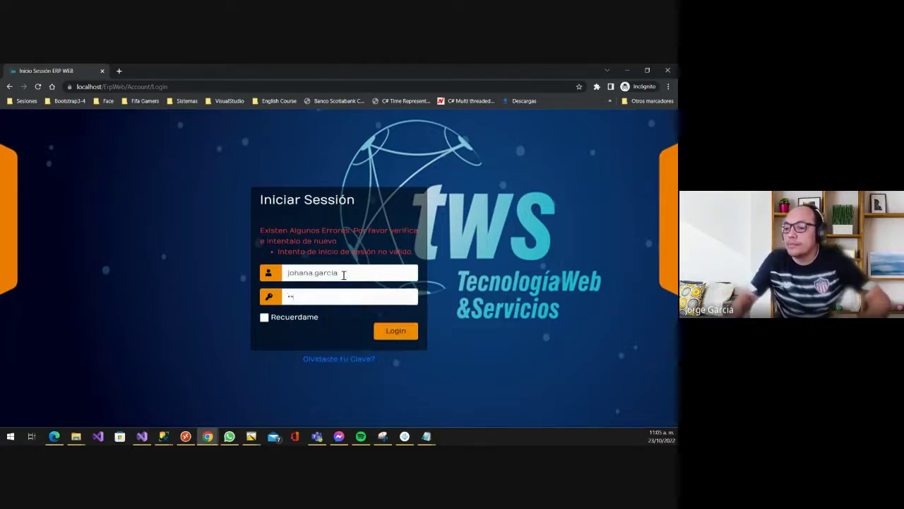
type("•••••")
key("Return")
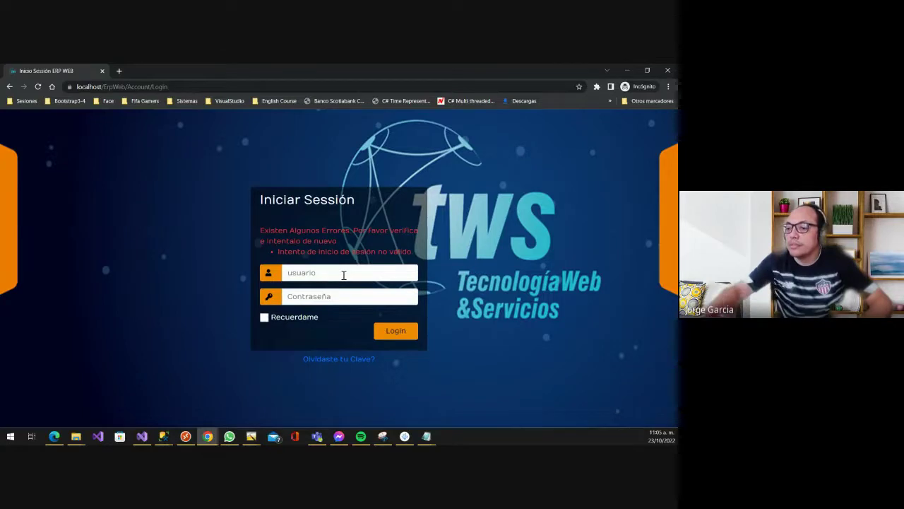
left_click(324, 275)
key("ctrl+v")
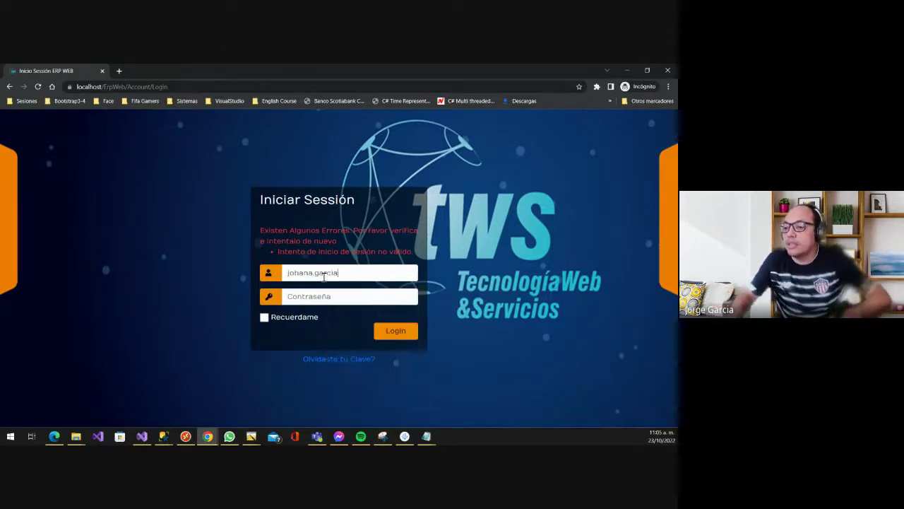
key("Tab")
type("•••")
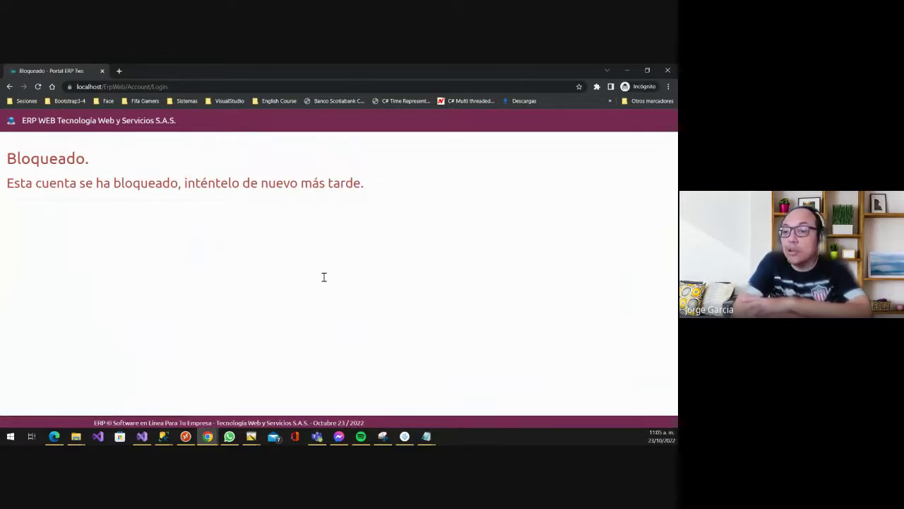
- Reload the employee's user edit form and unlock the account via Desbloquear Usuario, confirming Sí and Aceptar
key("alt+Tab")
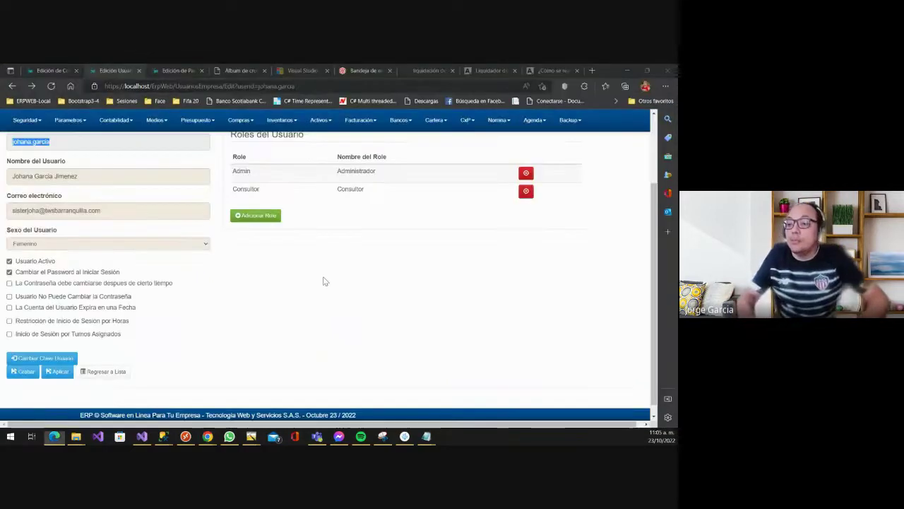
key("F5")
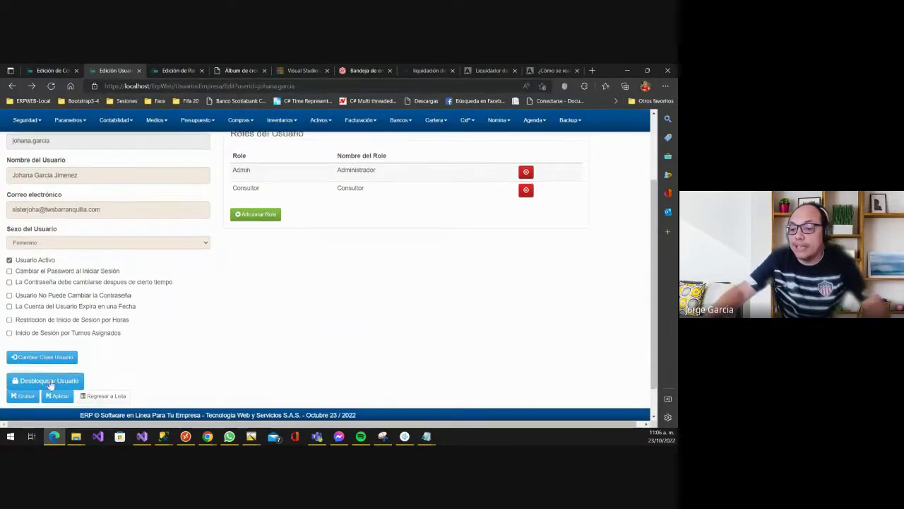
scroll(50, 357, "down", 1)
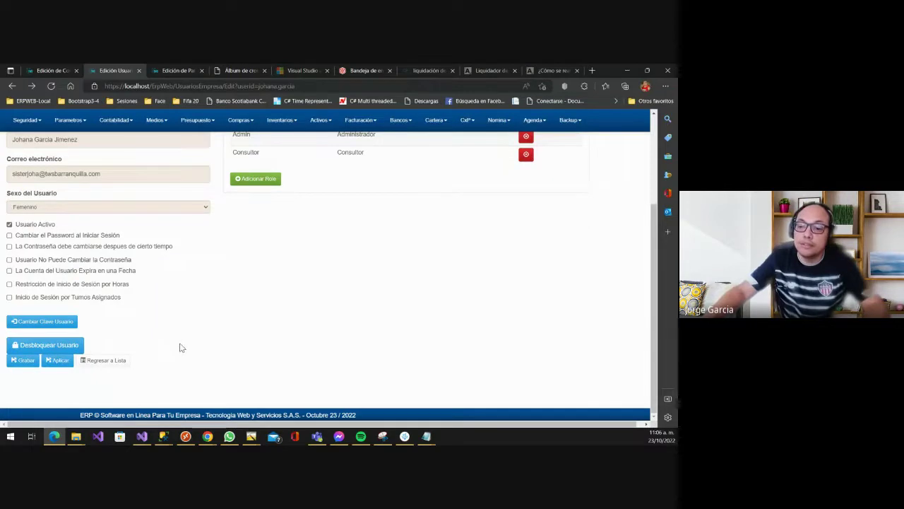
left_click(55, 346)
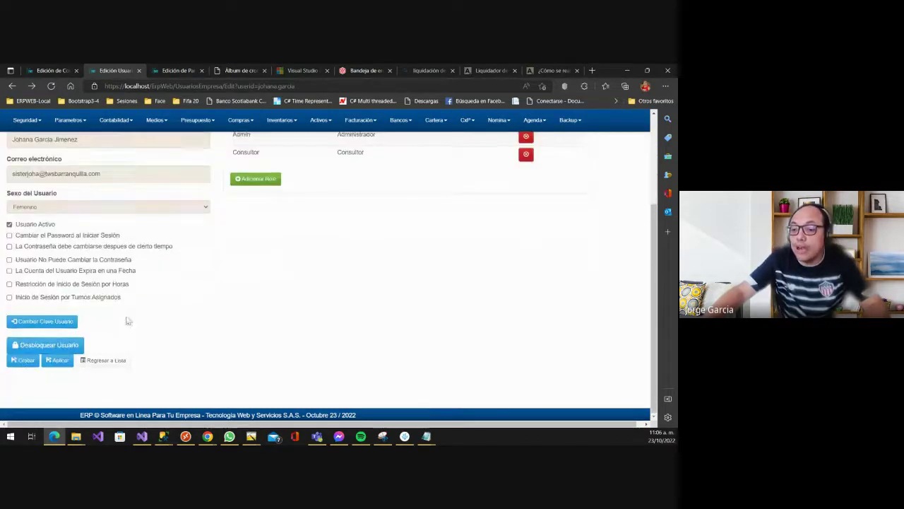
left_click(72, 348)
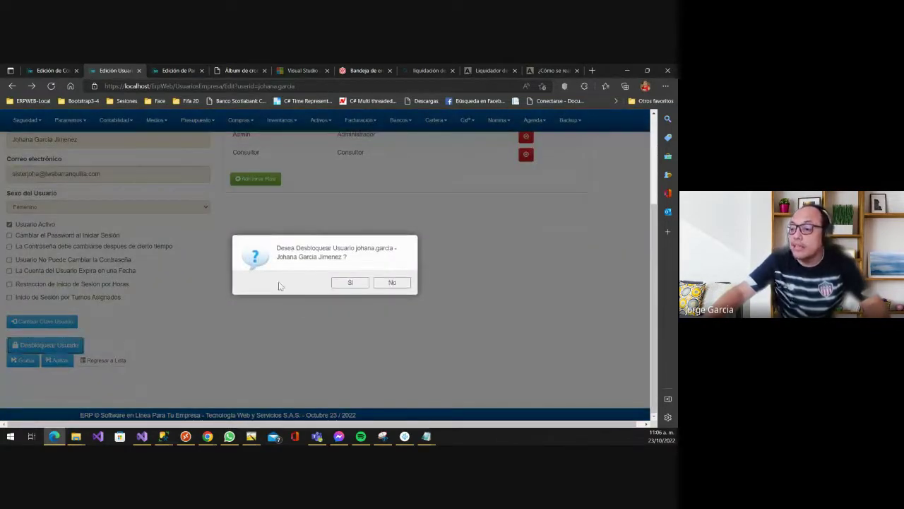
left_click(347, 285)
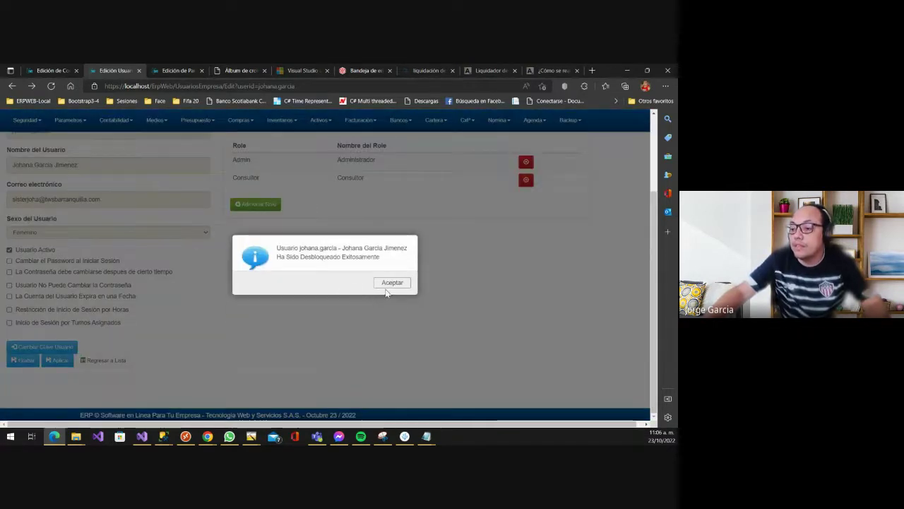
left_click(390, 284)
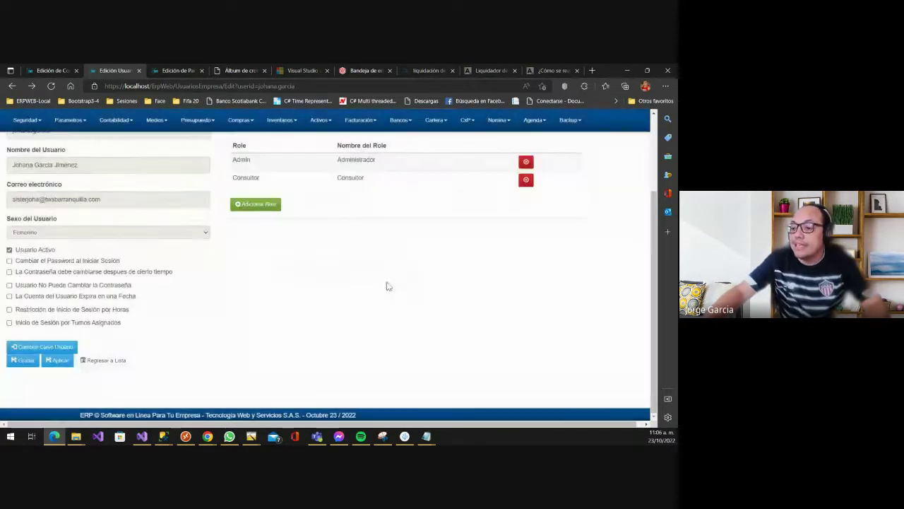
key("alt+Tab")
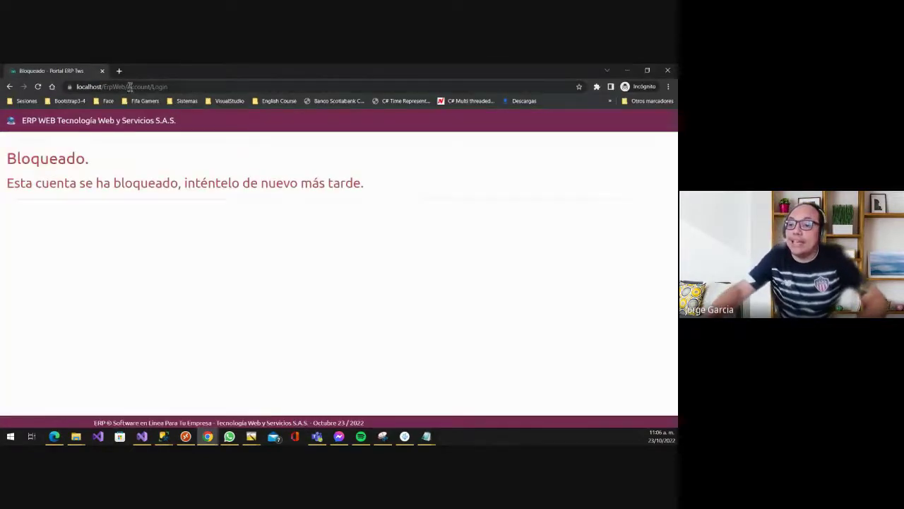
- Log in as the unlocked employee with the saved username and choose branch 01 - PRINCIPAL ZAPATOS
left_click(190, 86)
key("Return")
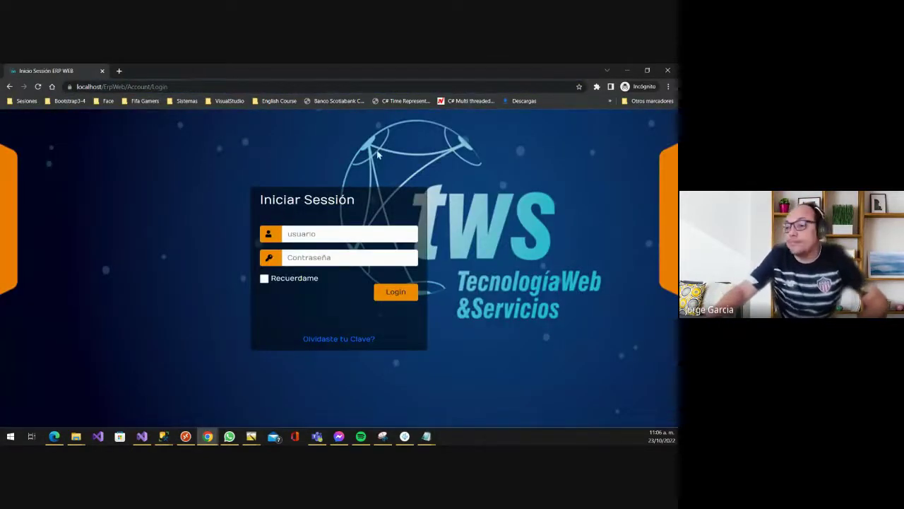
left_click(320, 236)
left_click(329, 254)
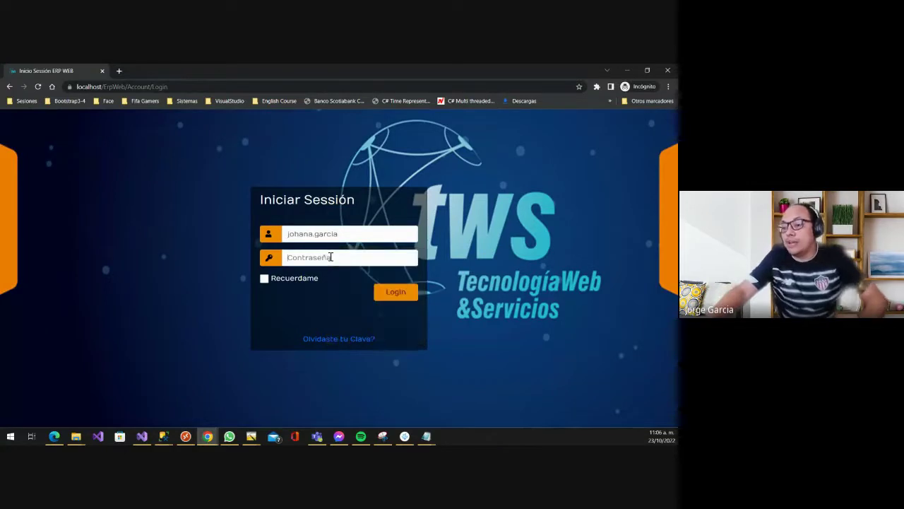
left_click(331, 257)
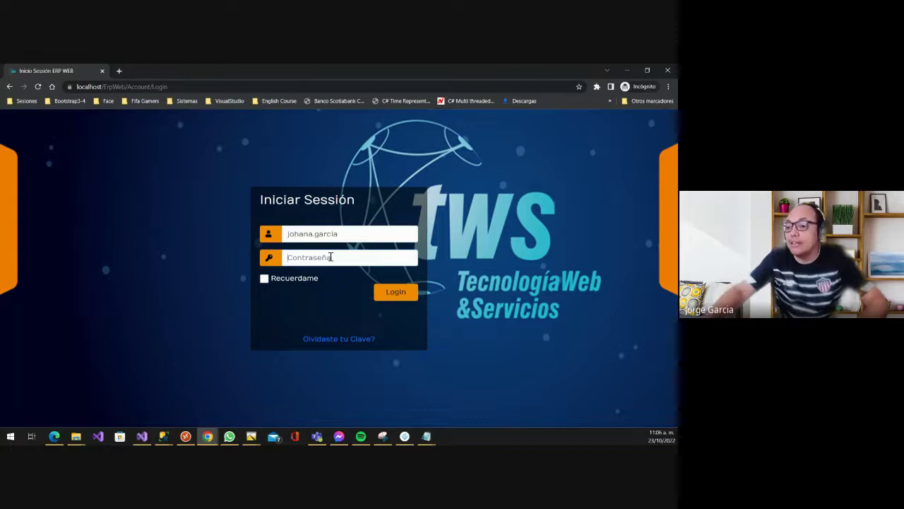
type("a")
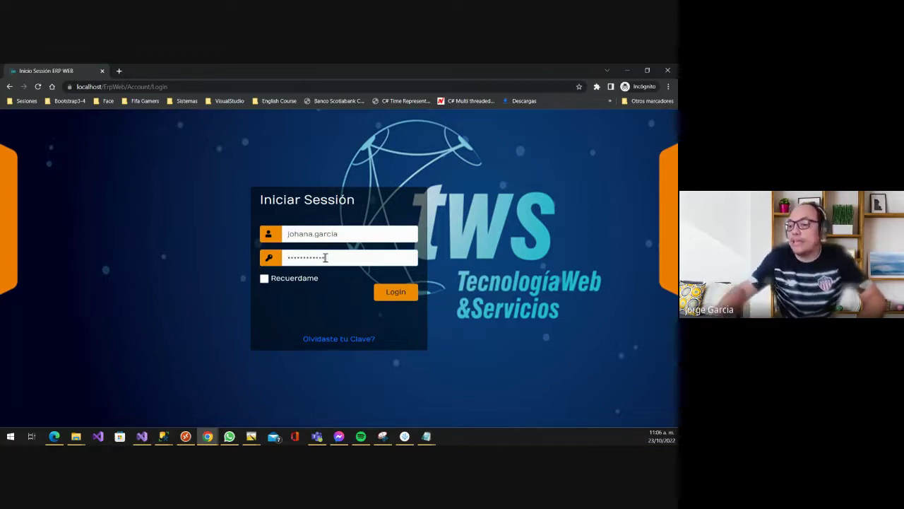
left_click(395, 294)
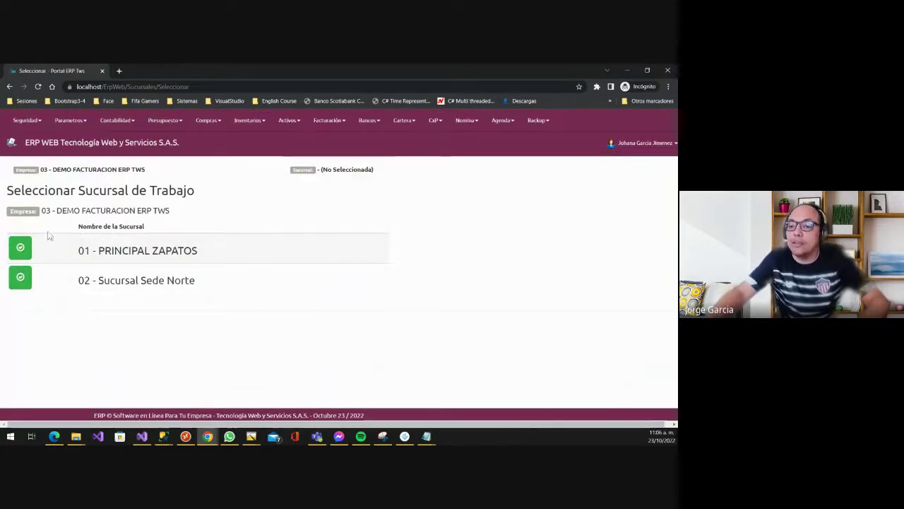
left_click(27, 251)
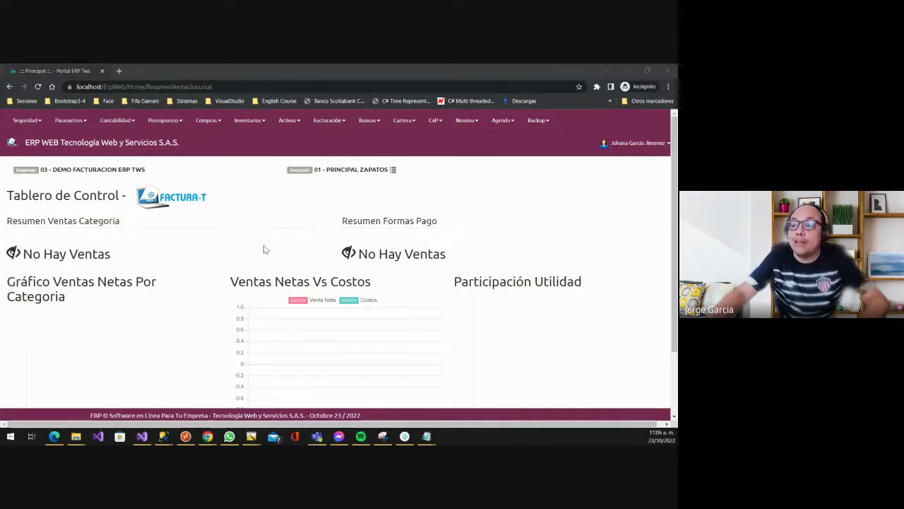
- Open the administrator's Inicio ERP WEB home page from the ERP WEB brand link
key("alt+Tab")
scroll(185, 217, "up", 3)
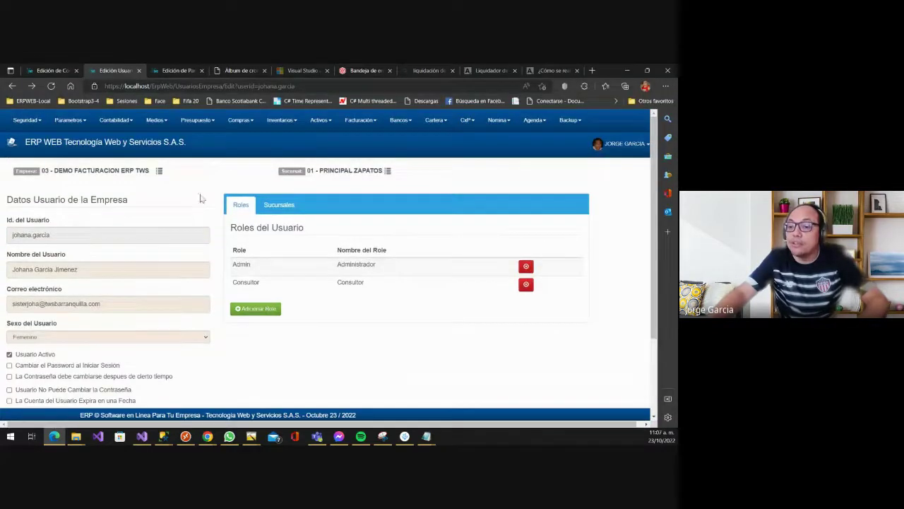
left_click(131, 145)
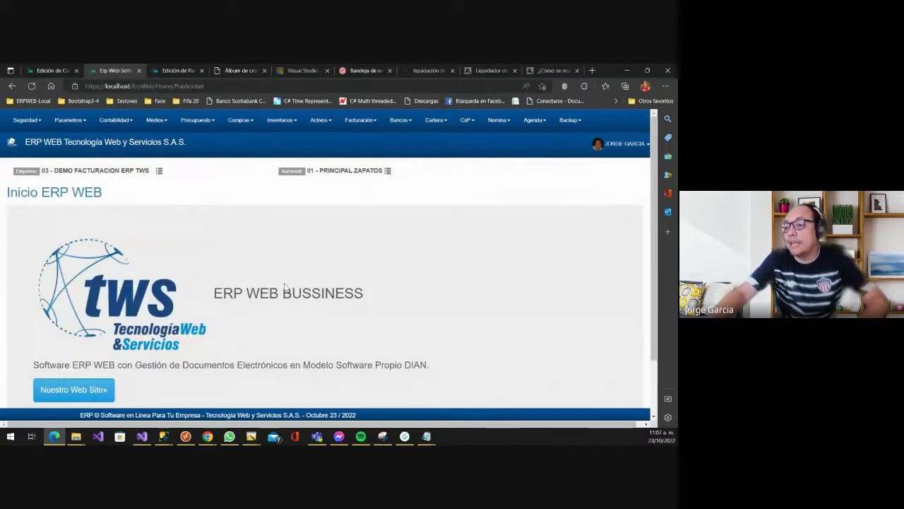
scroll(286, 281, "down", 2)
scroll(286, 280, "up", 2)
- Compare the administrator's home page with the employee's Tablero de Control dashboard
key("alt+Tab")
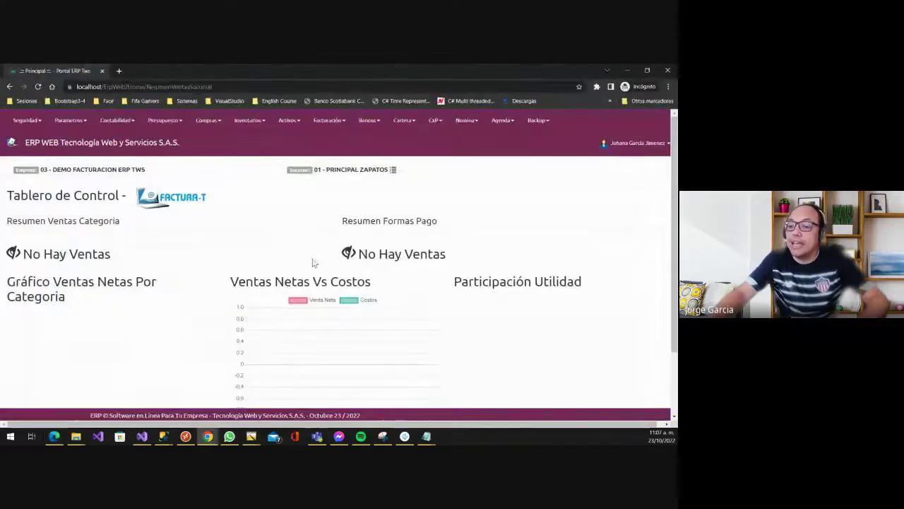
key("alt+Tab")
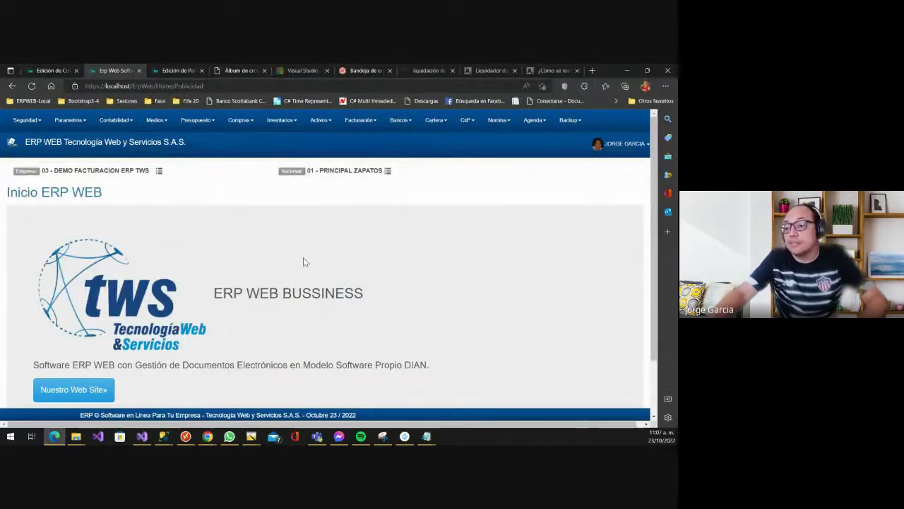
key("alt+Tab")
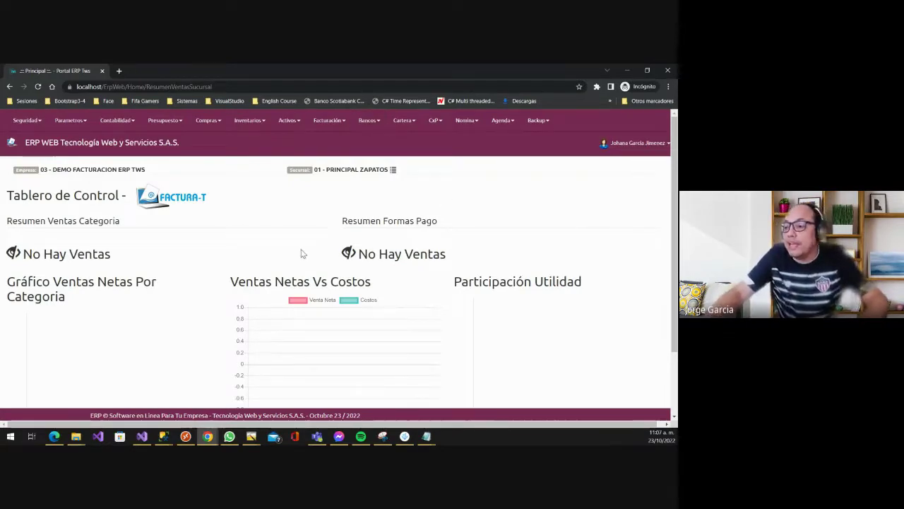
key("alt+Tab")
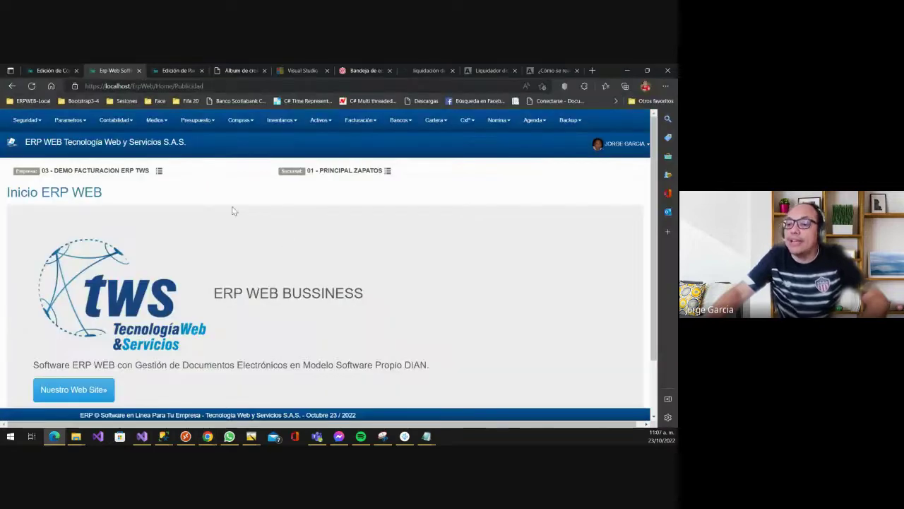
scroll(231, 212, "down", 1)
scroll(234, 214, "up", 1)
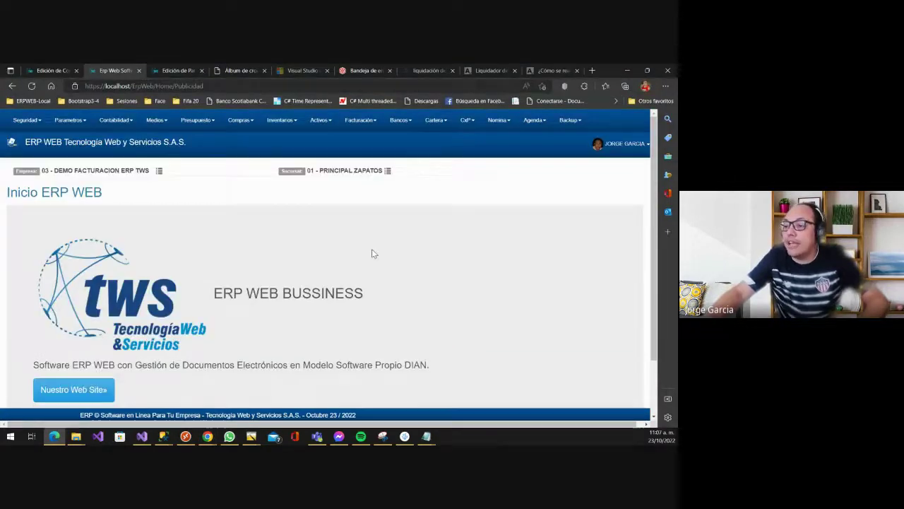
key("alt+Tab")
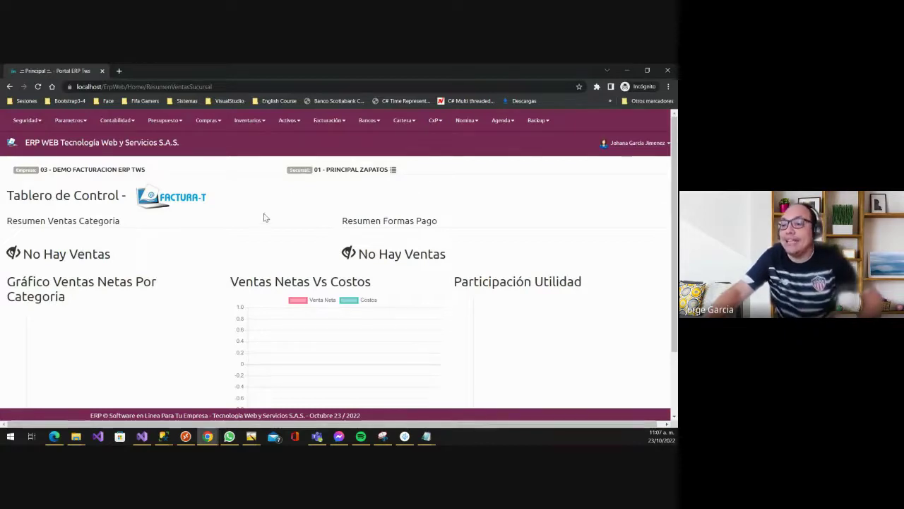
key("alt+Tab")
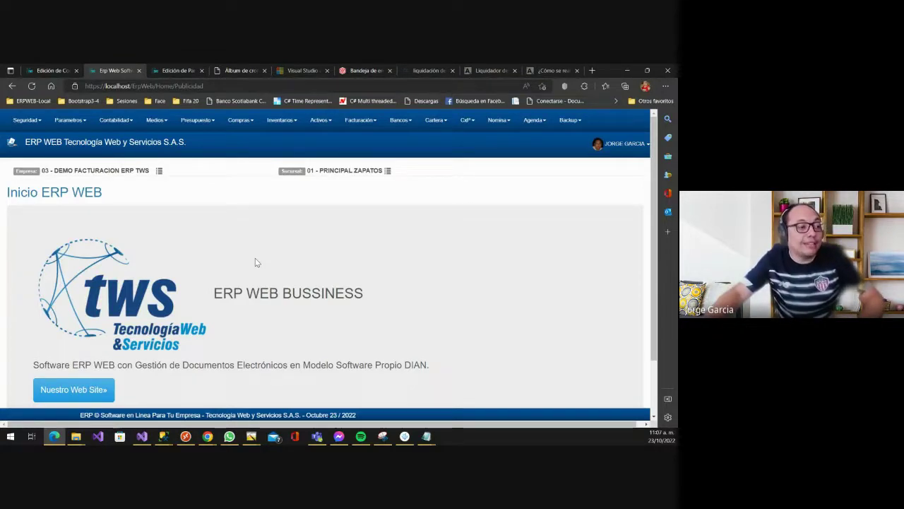
left_click(68, 124)
mouse_move(79, 140)
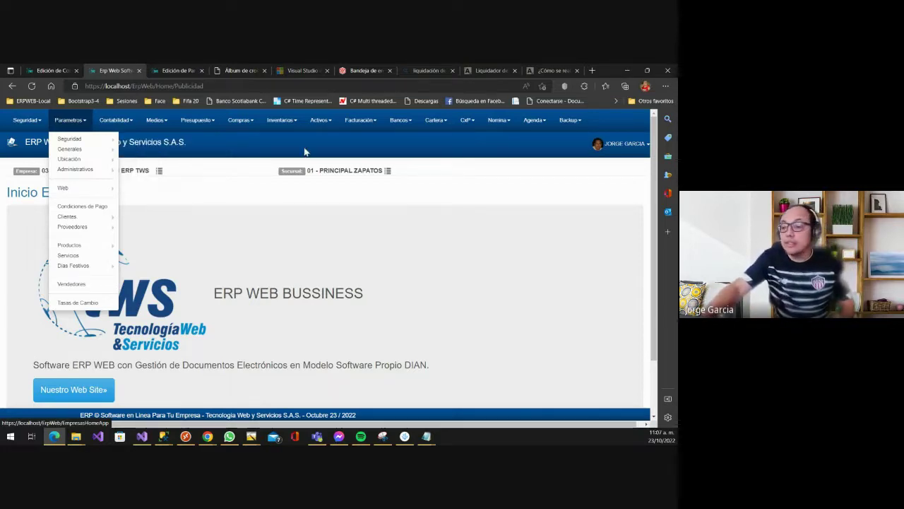
left_click(616, 278)
scroll(263, 300, "down", 2)
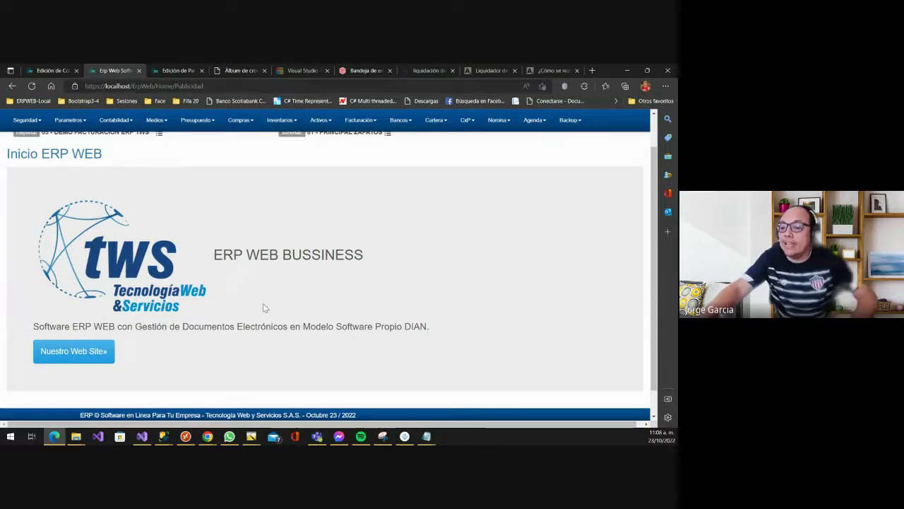
scroll(254, 317, "up", 2)
scroll(249, 326, "down", 2)
scroll(254, 317, "up", 2)
key("alt+Tab")
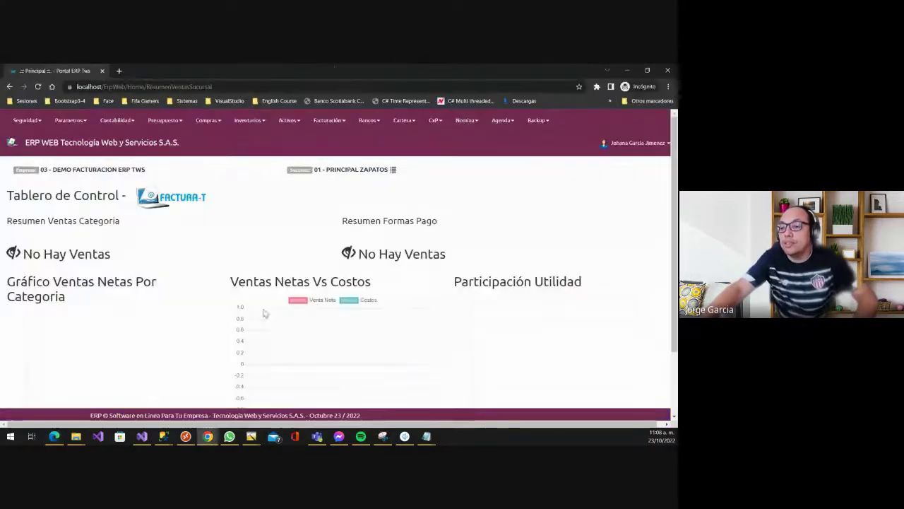
scroll(228, 311, "down", 1)
scroll(230, 318, "up", 1)
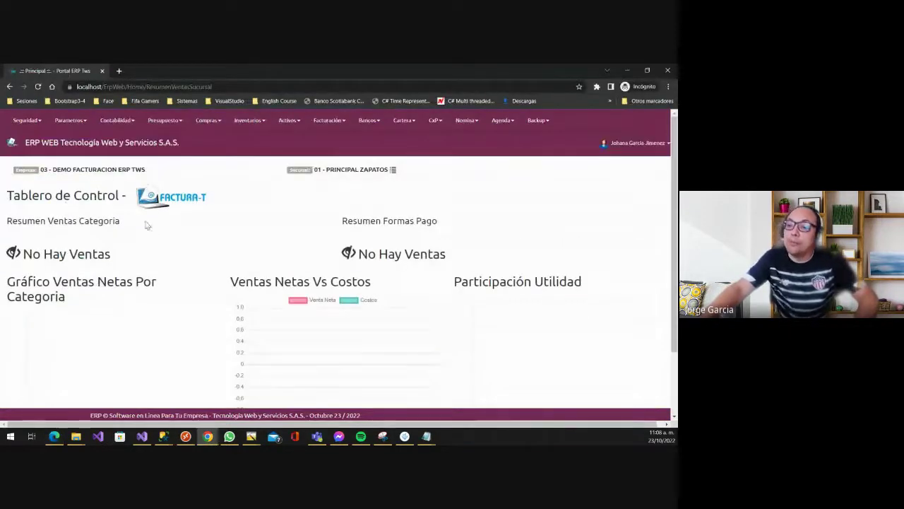
scroll(219, 275, "down", 2)
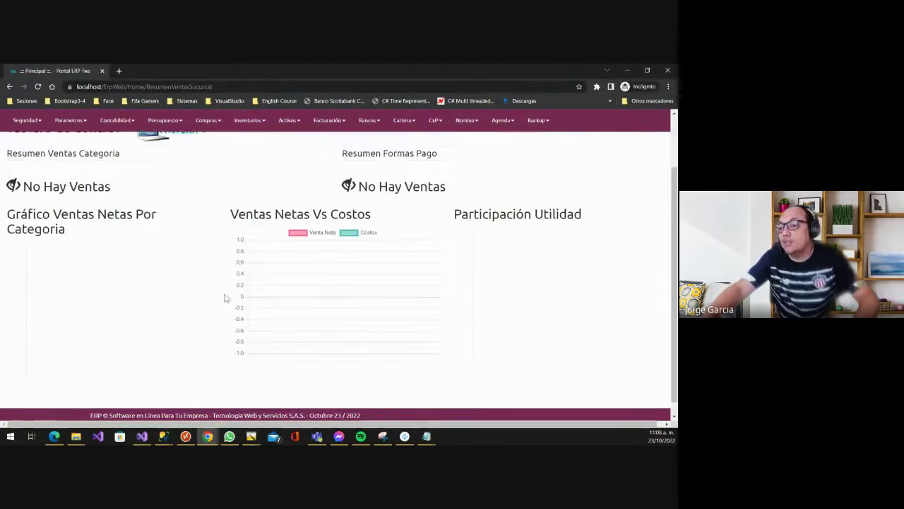
scroll(225, 298, "up", 2)
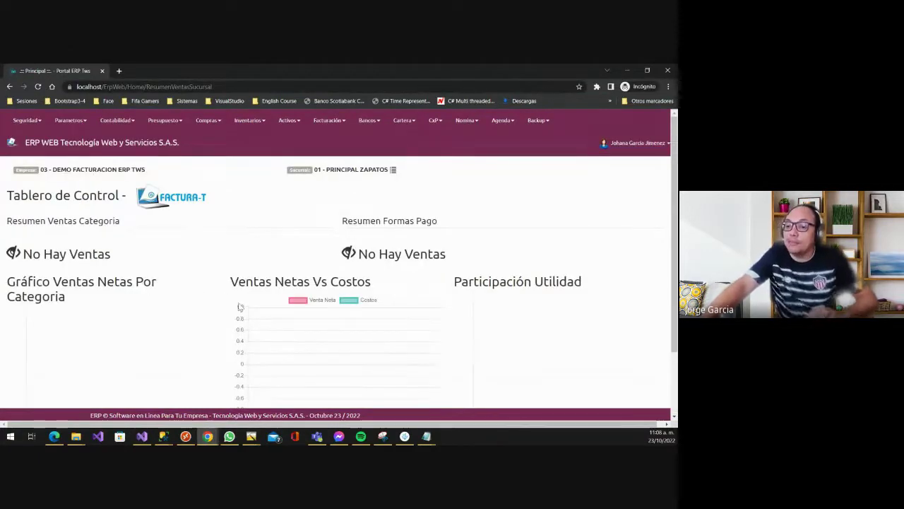
scroll(240, 279, "down", 1)
scroll(212, 261, "down", 1)
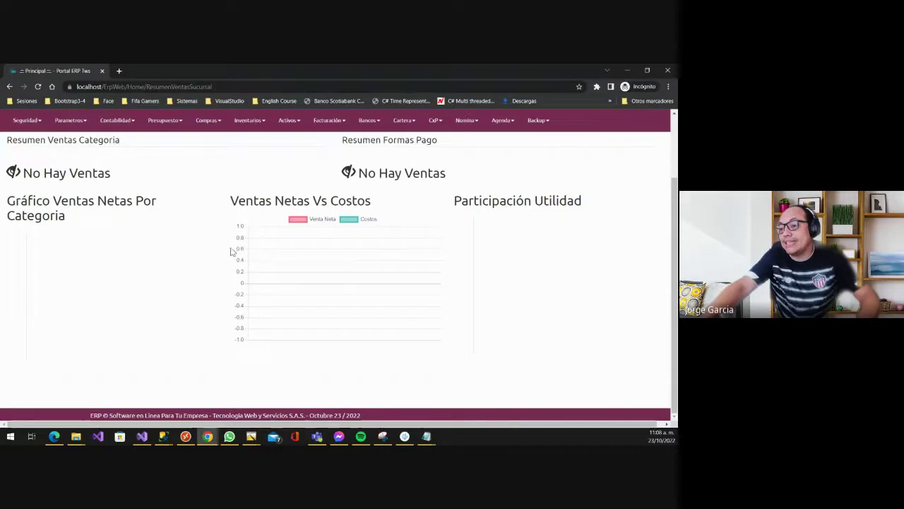
scroll(231, 252, "up", 2)
scroll(231, 252, "up", 1)
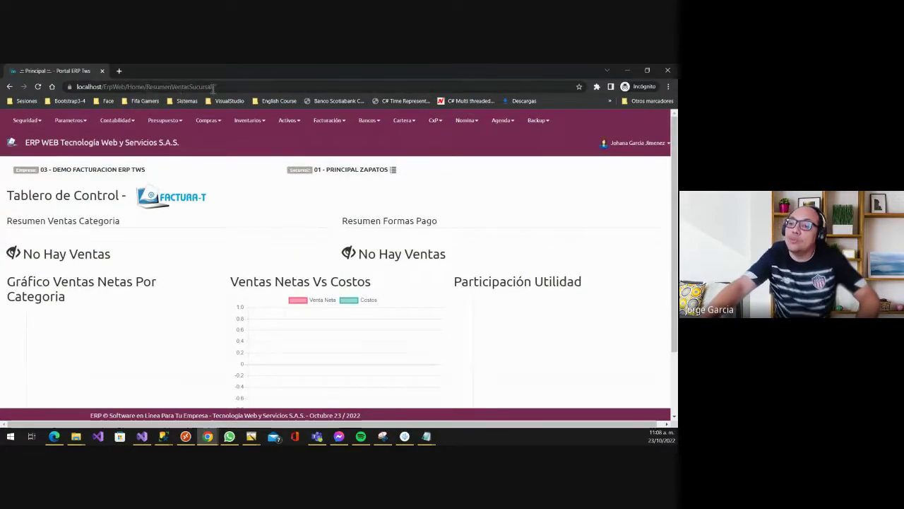
scroll(211, 285, "down", 2)
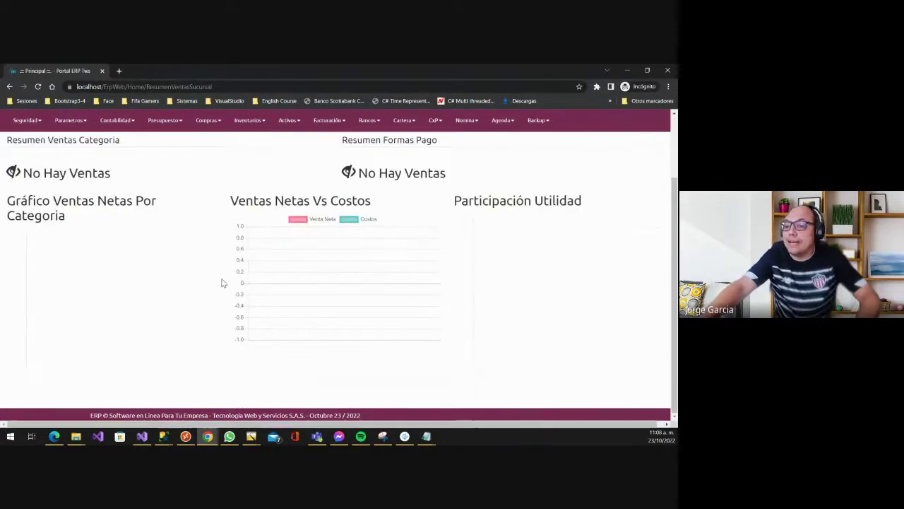
scroll(227, 286, "up", 2)
scroll(240, 286, "down", 2)
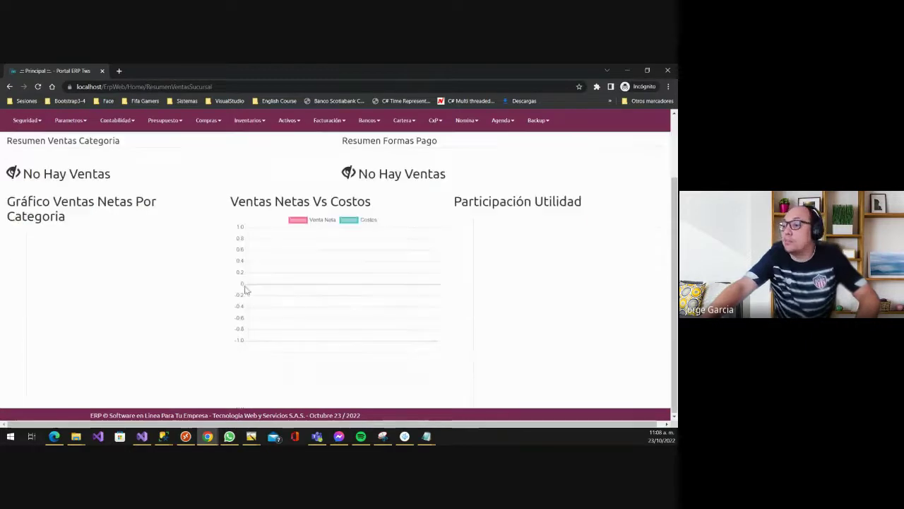
key("alt+Tab")
scroll(247, 286, "down", 2)
scroll(197, 177, "up", 2)
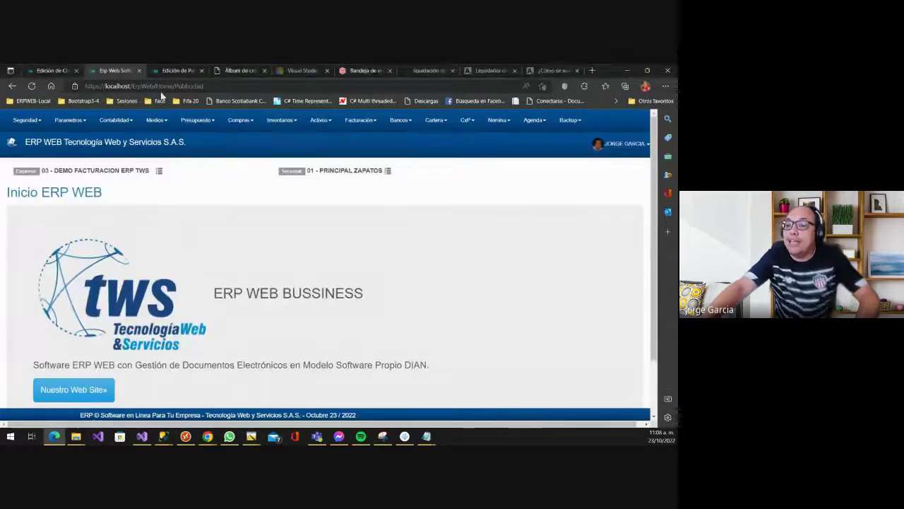
scroll(184, 328, "down", 2)
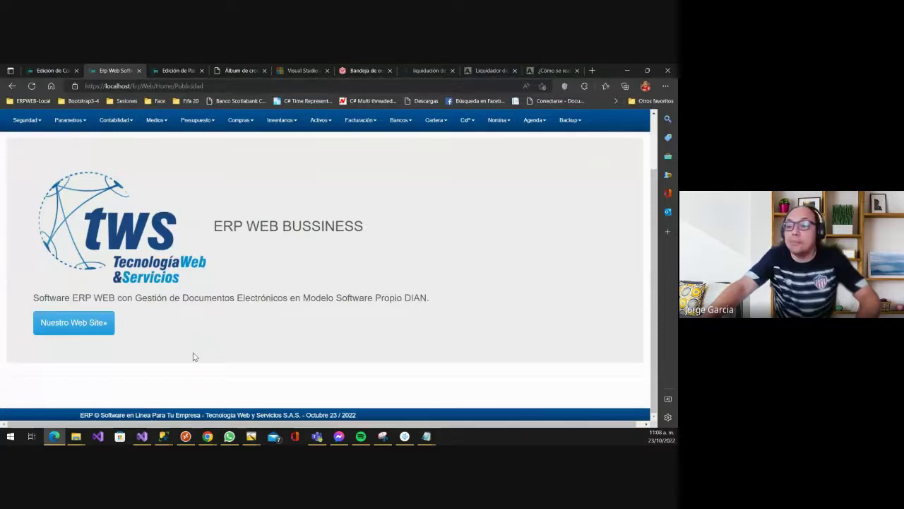
scroll(212, 355, "up", 2)
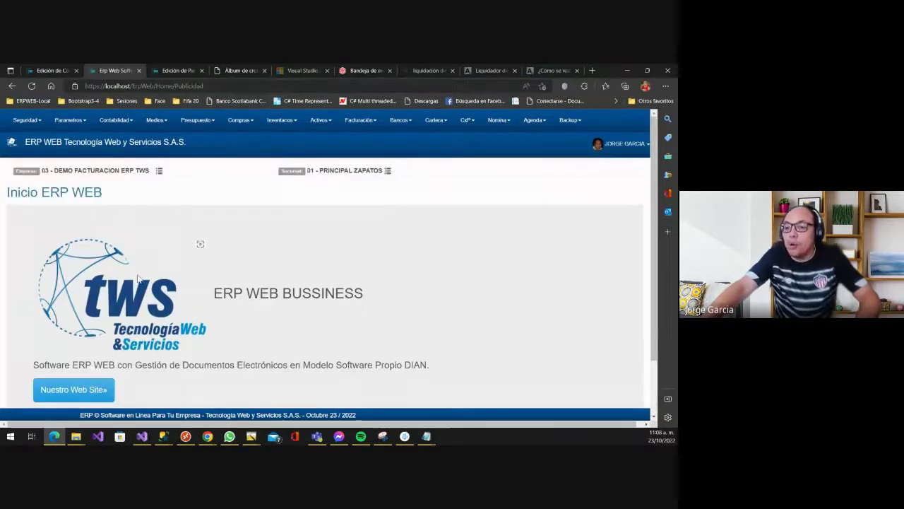
- In Home App empresa, change Id. Home de Aplicaciones from RESUMEN VENTAS SUCURSAL to DOCUMENTOS FACTURAS and save
left_click(71, 119)
mouse_move(90, 149)
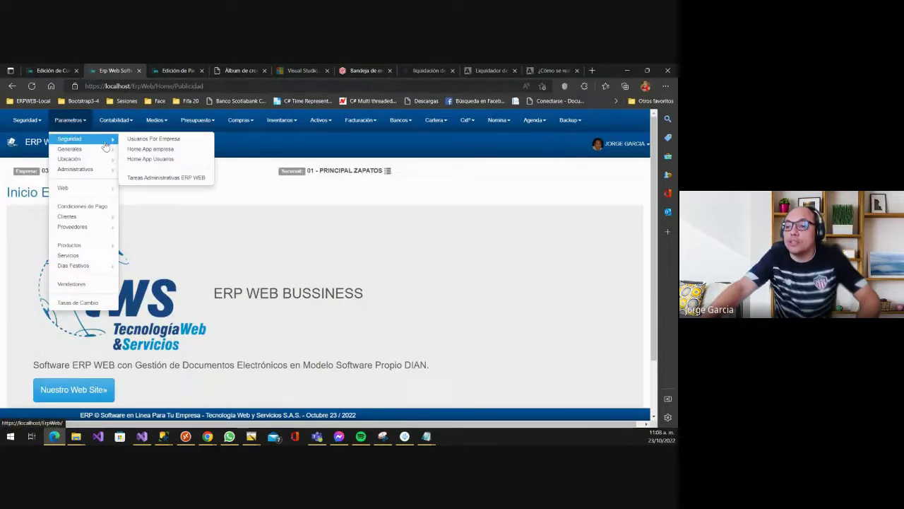
left_click(167, 151)
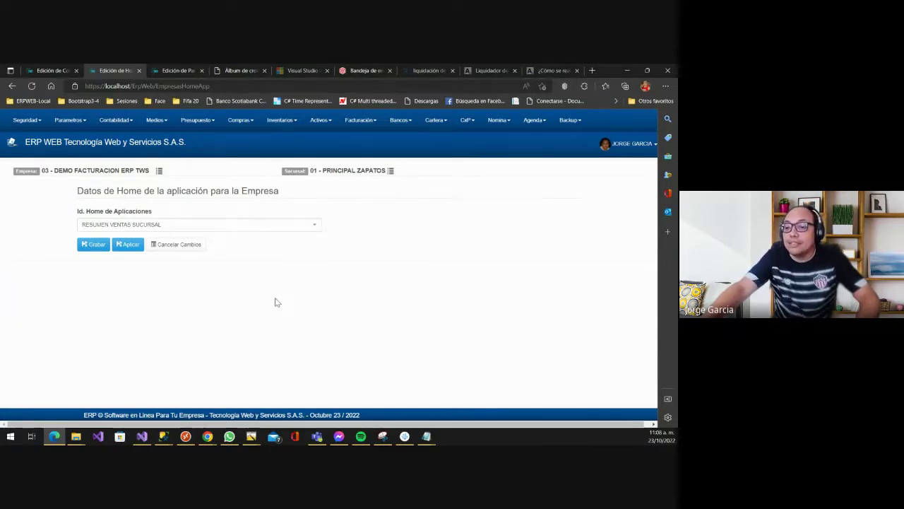
left_click(136, 226)
left_click(136, 226)
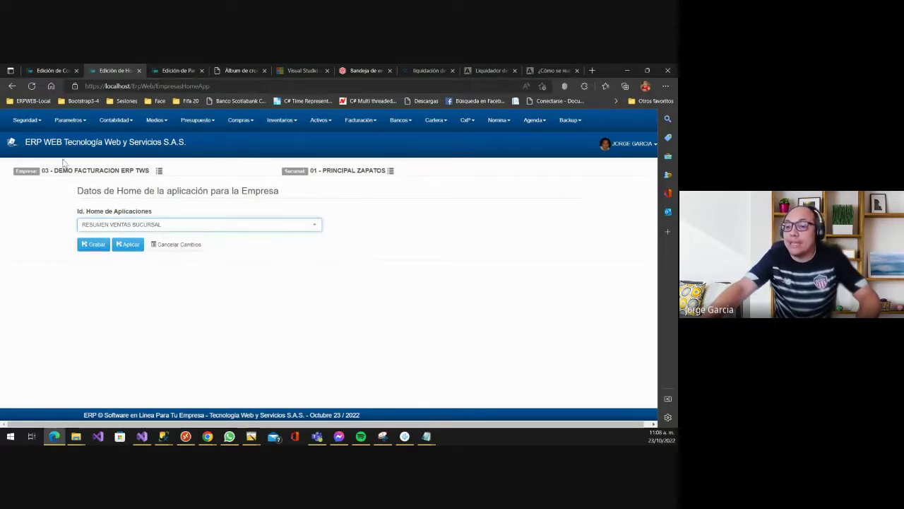
left_click(137, 231)
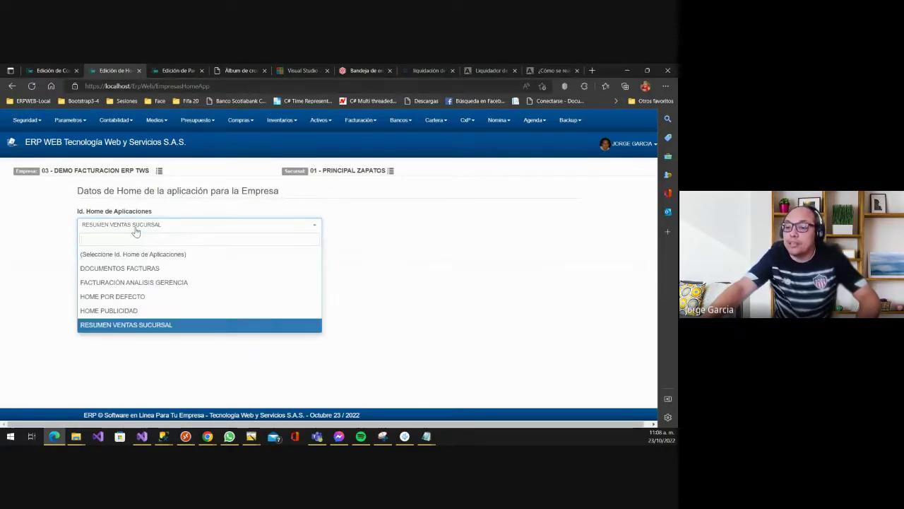
left_click(171, 267)
left_click(99, 250)
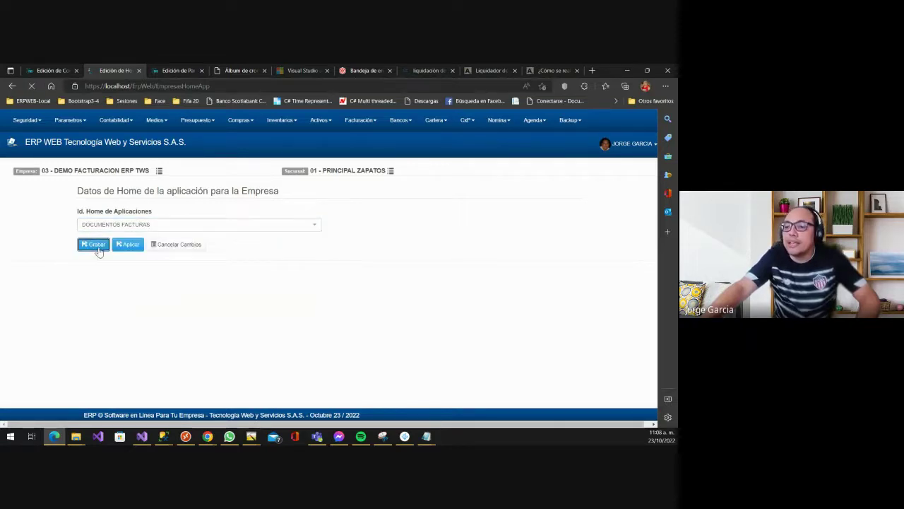
key("alt+Tab")
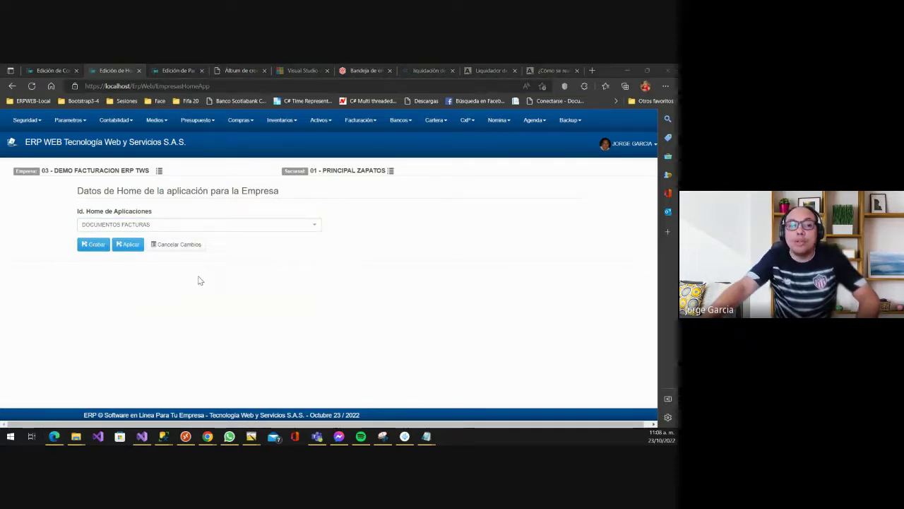
- Reload the employee's home via the ERP WEB title link to show the Lista de Facturas page
scroll(86, 145, "up", 3)
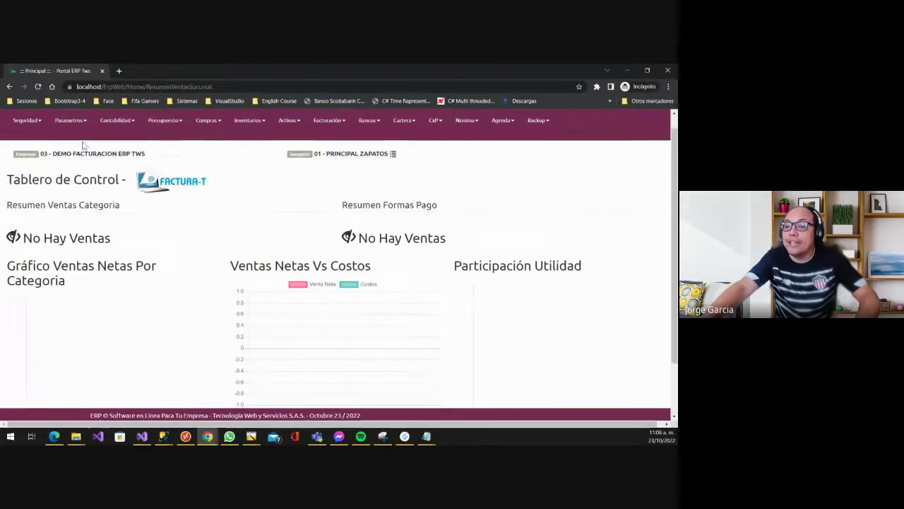
left_click(75, 147)
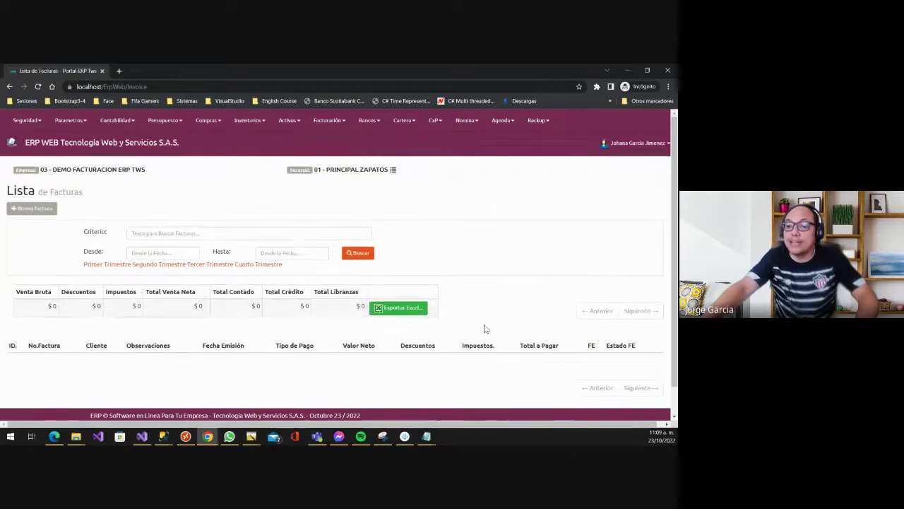
- Log the employee out and back into branch 01 - PRINCIPAL ZAPATOS, confirming the invoice list opens
left_click(612, 144)
left_click(640, 239)
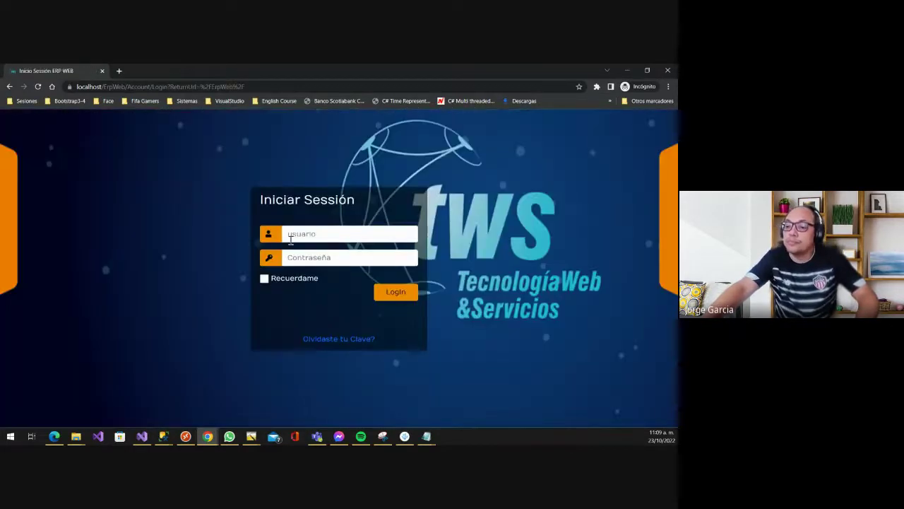
left_click(293, 233)
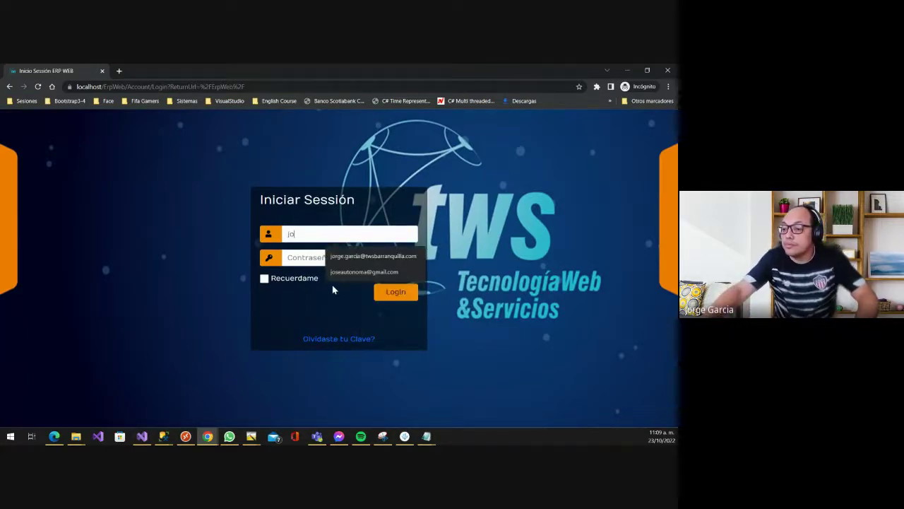
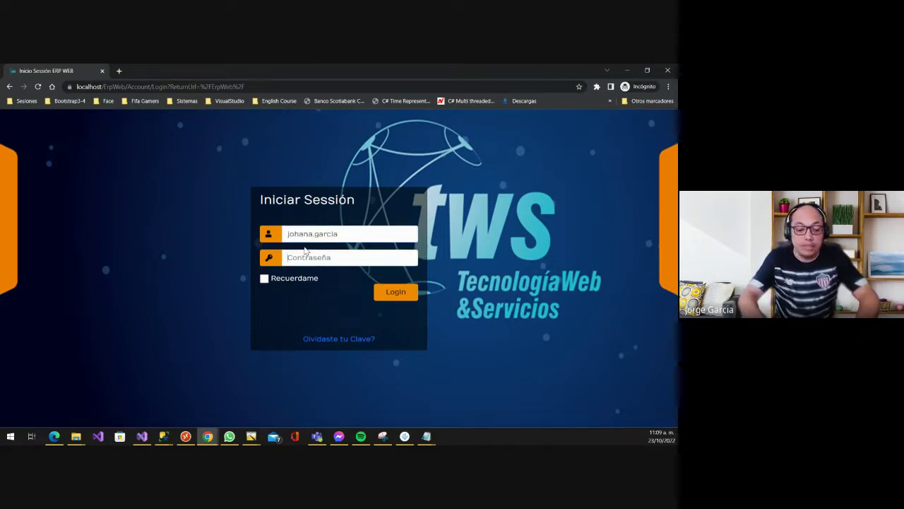
type("••")
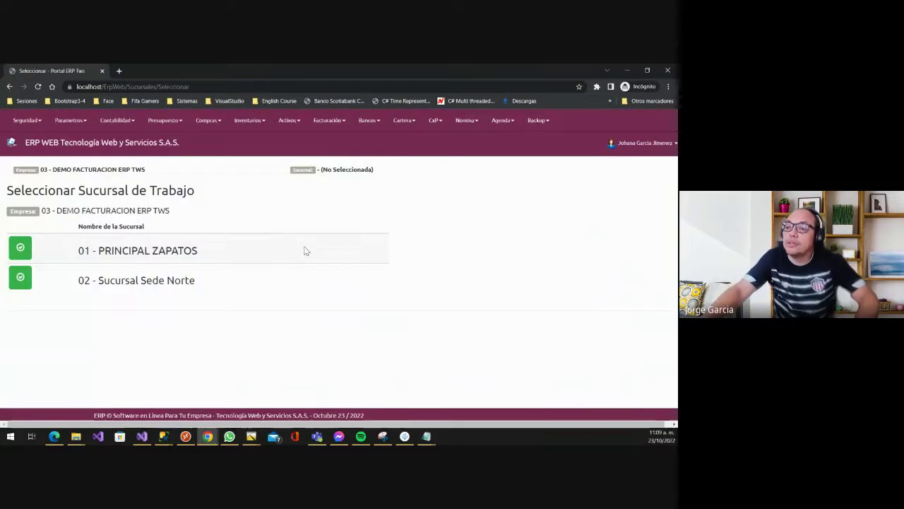
left_click(31, 246)
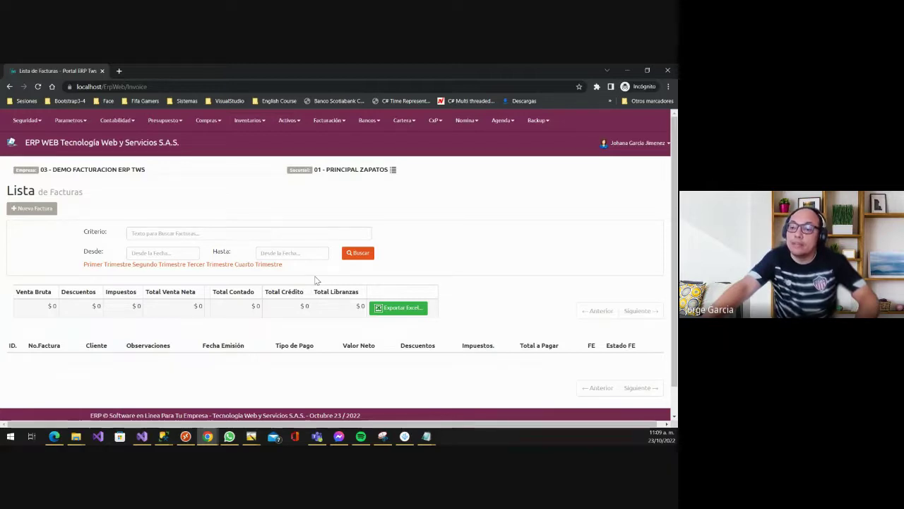
key("alt+Tab")
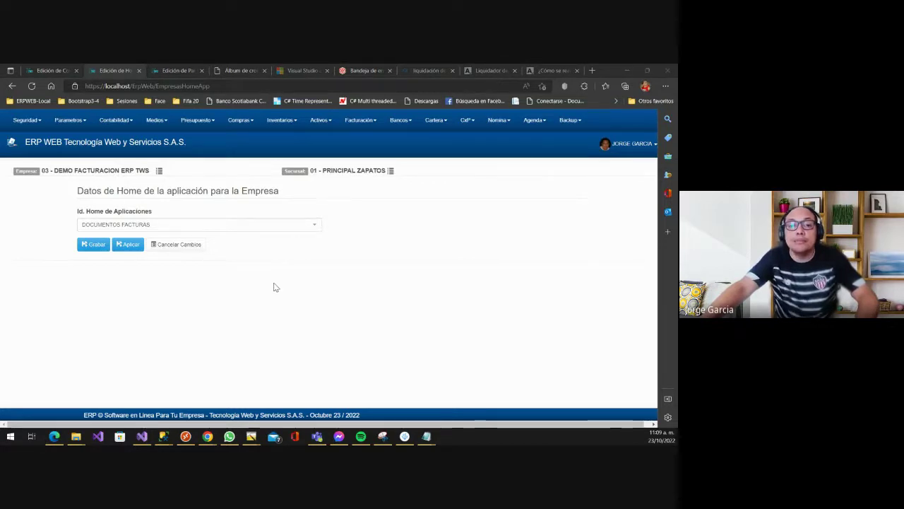
- Dismiss the participant admission prompt in the video call window
key("alt+Tab")
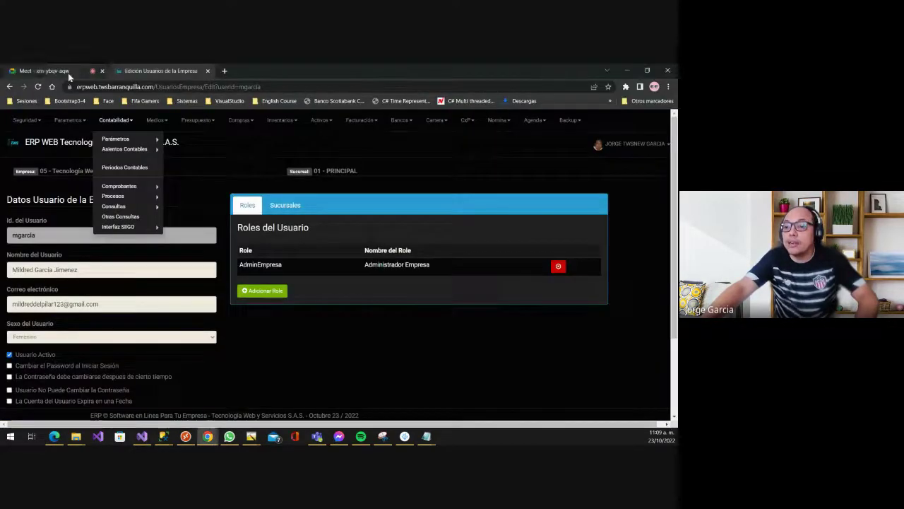
left_click(40, 70)
left_click(433, 171)
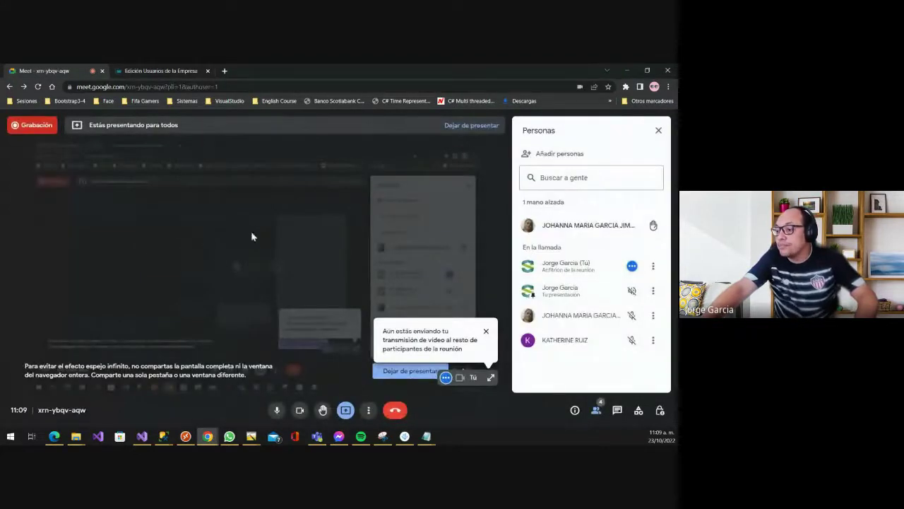
key("alt+Tab")
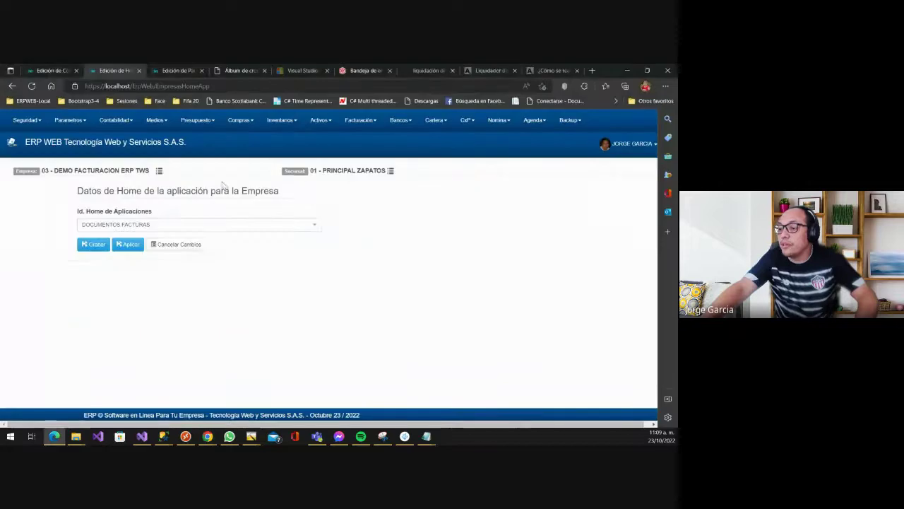
- Set the company home to HOME POR DEFECTO, save, and reload the employee's home to the dashboard
left_click(236, 226)
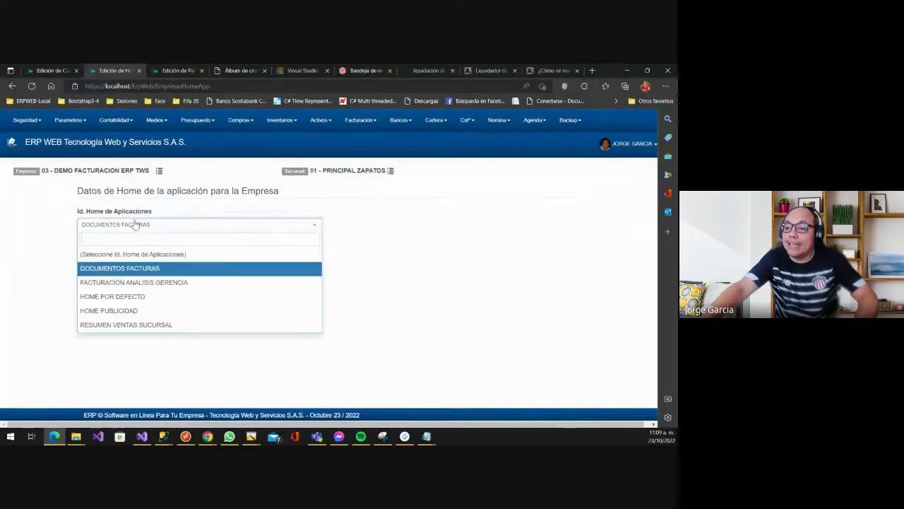
left_click(140, 297)
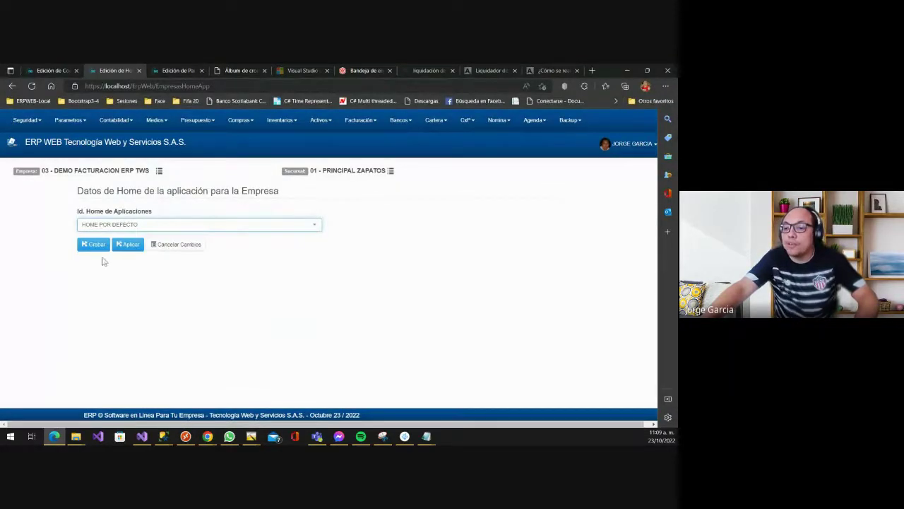
left_click(95, 245)
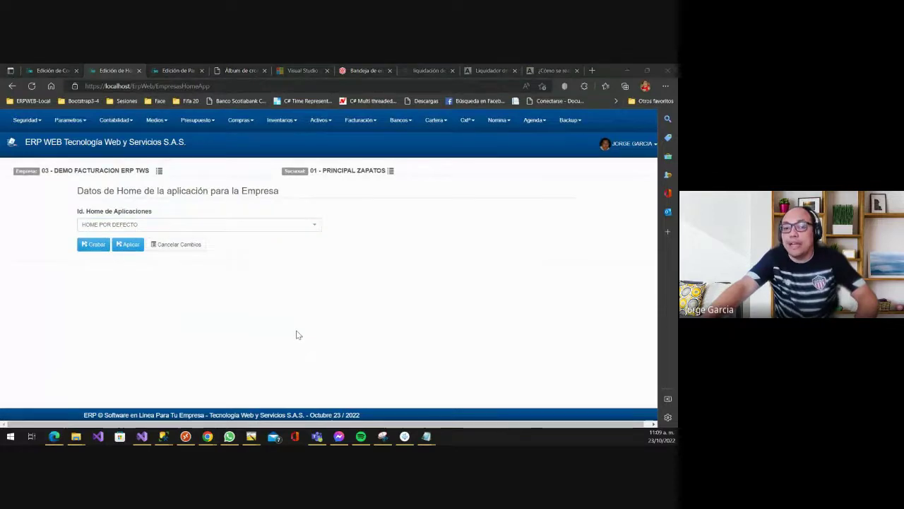
key("alt+Tab")
left_click(127, 143)
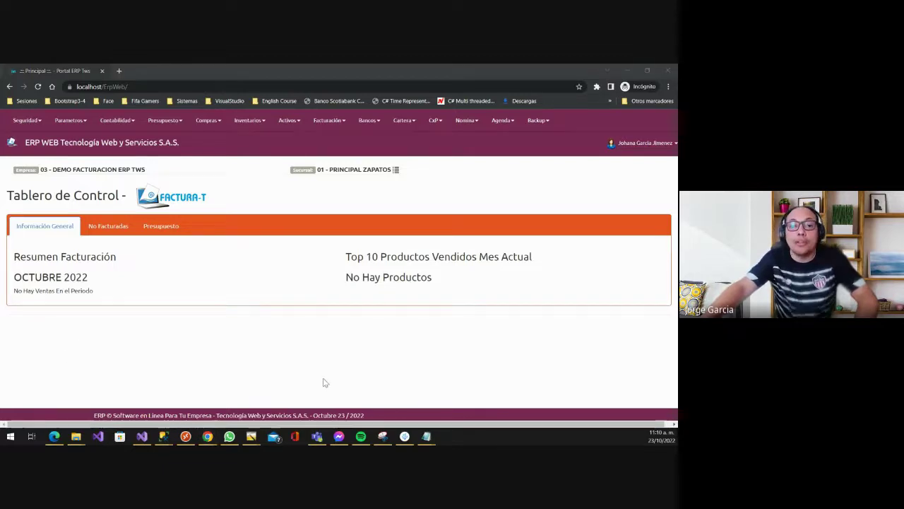
- Review the Tablero de Control's No Facturadas, Presupuesto and Información General tabs for OCTUBRE 2022 sales
key("alt+Tab")
left_click(198, 71)
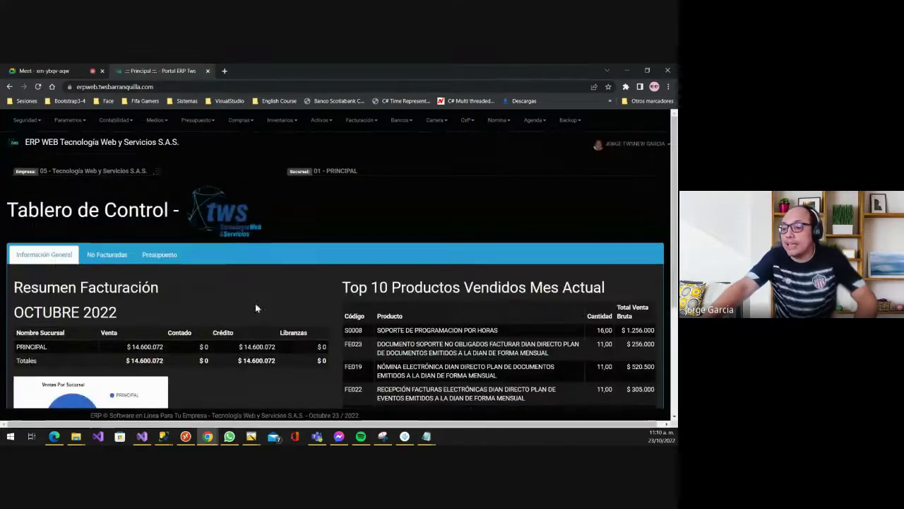
scroll(254, 306, "down", 2)
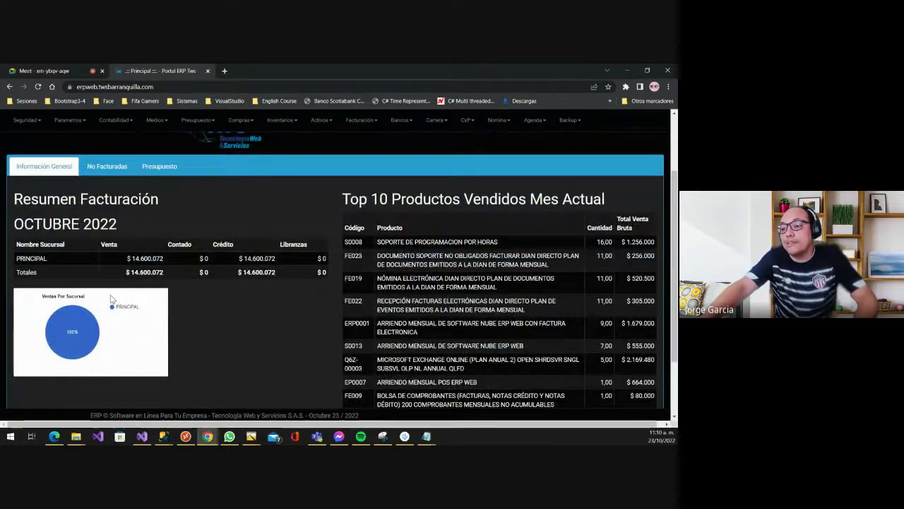
scroll(95, 217, "up", 2)
left_click(107, 256)
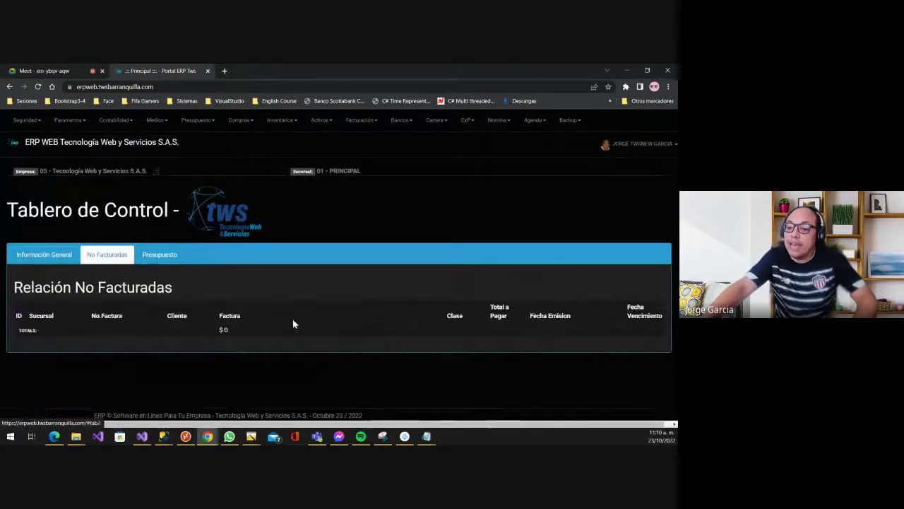
left_click(152, 252)
scroll(378, 299, "down", 2)
scroll(337, 294, "up", 1)
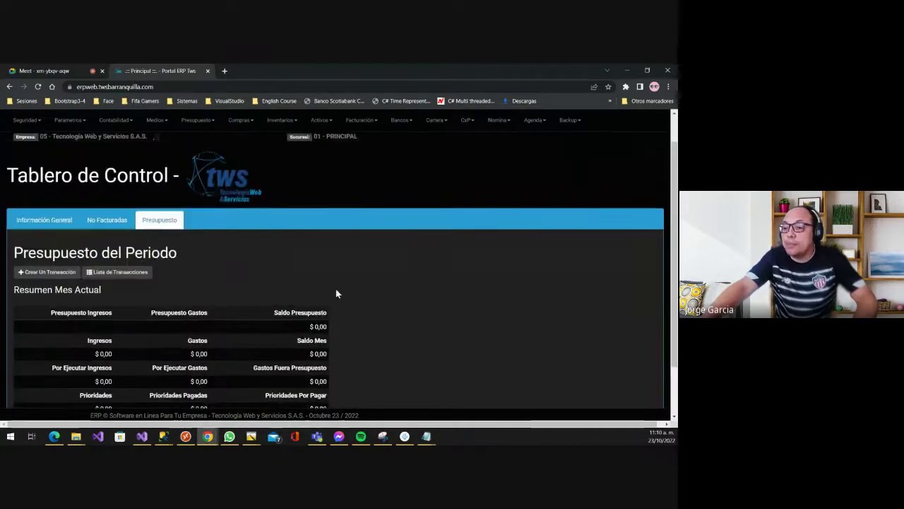
scroll(337, 293, "up", 1)
left_click(50, 256)
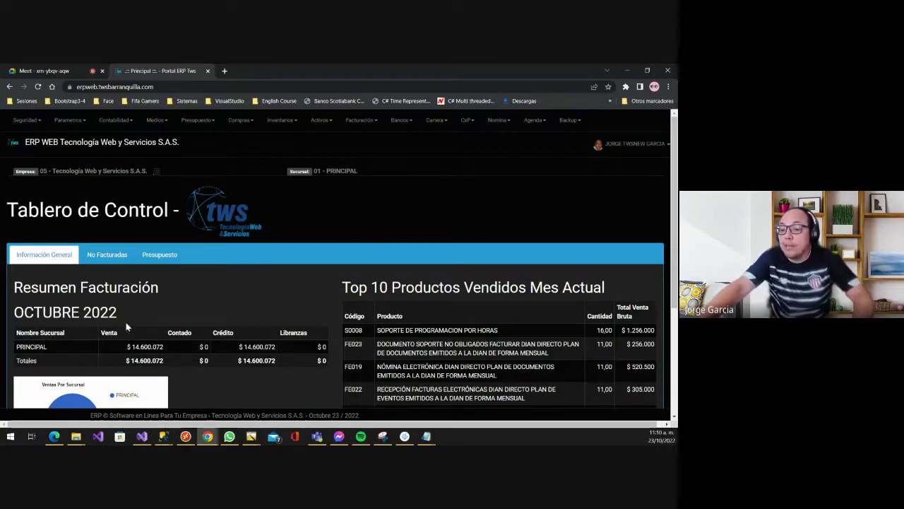
scroll(215, 312, "down", 1)
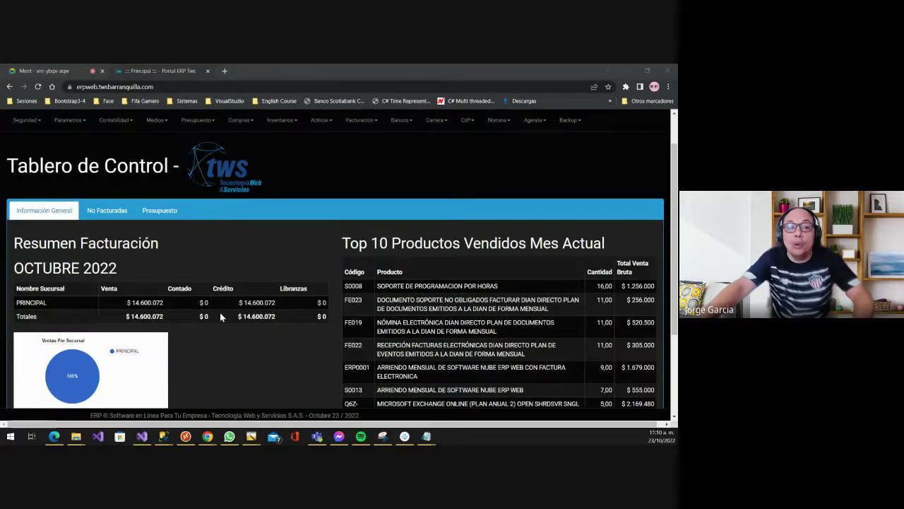
key("alt+Tab")
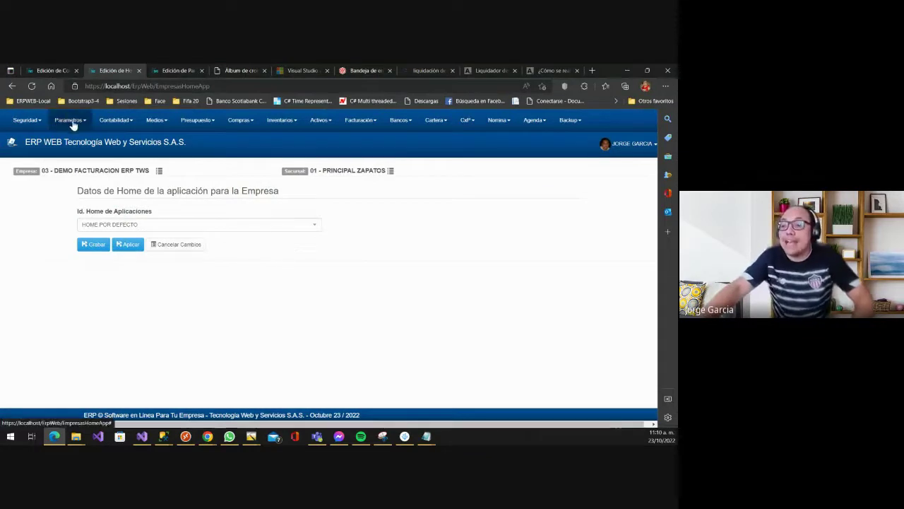
- Open the Home App Usuarios list under Parametros > Seguridad
left_click(69, 120)
mouse_move(84, 143)
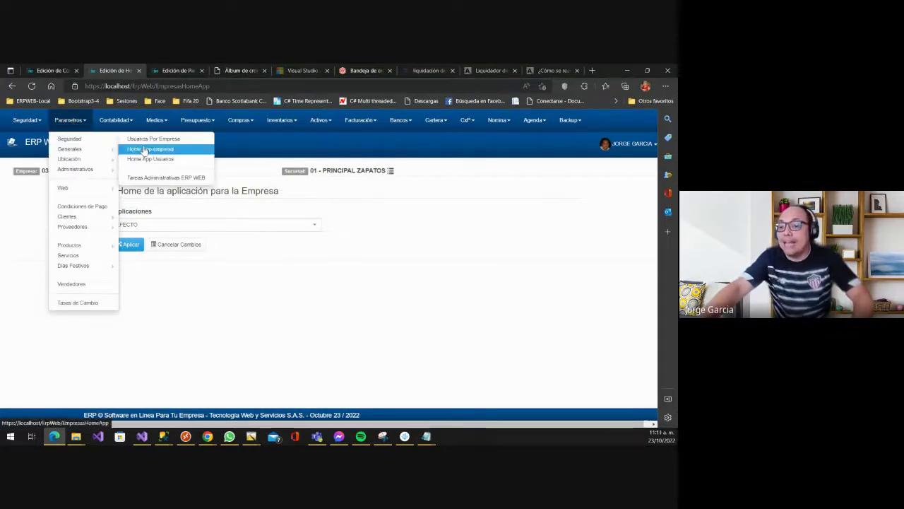
left_click(150, 159)
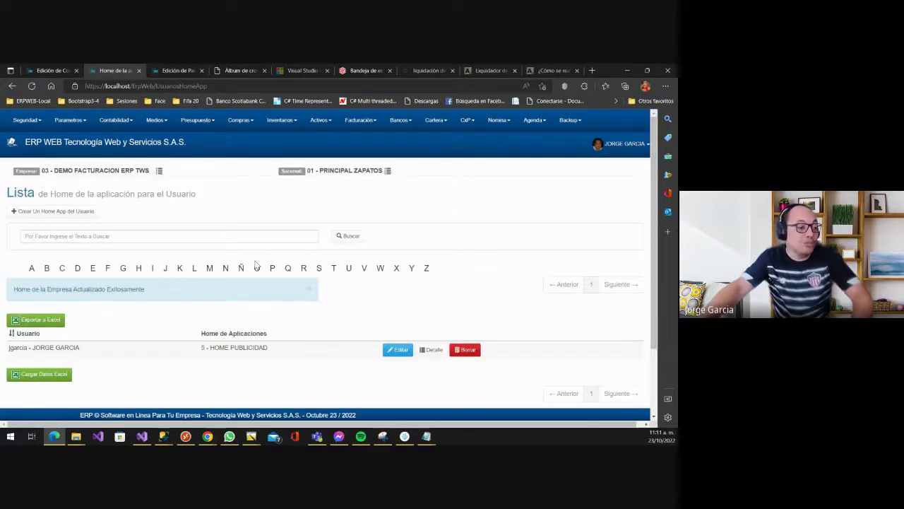
scroll(293, 329, "down", 2)
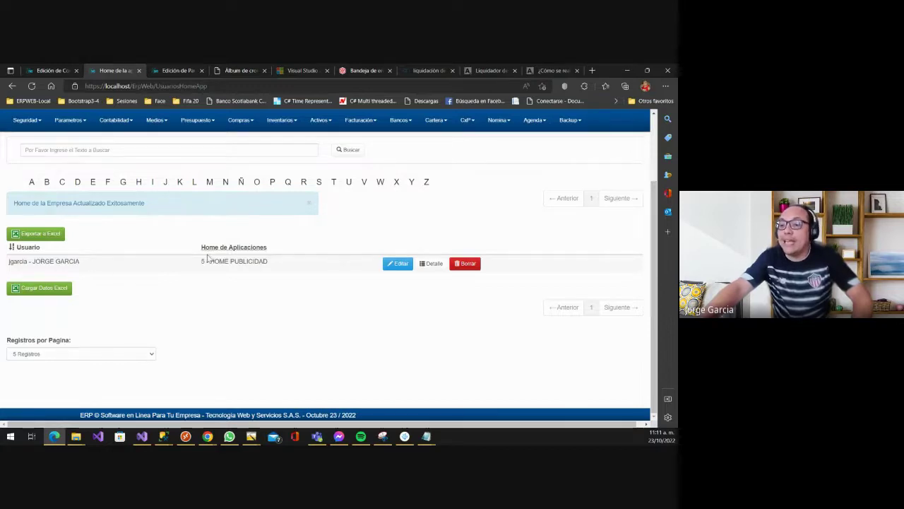
scroll(252, 278, "up", 2)
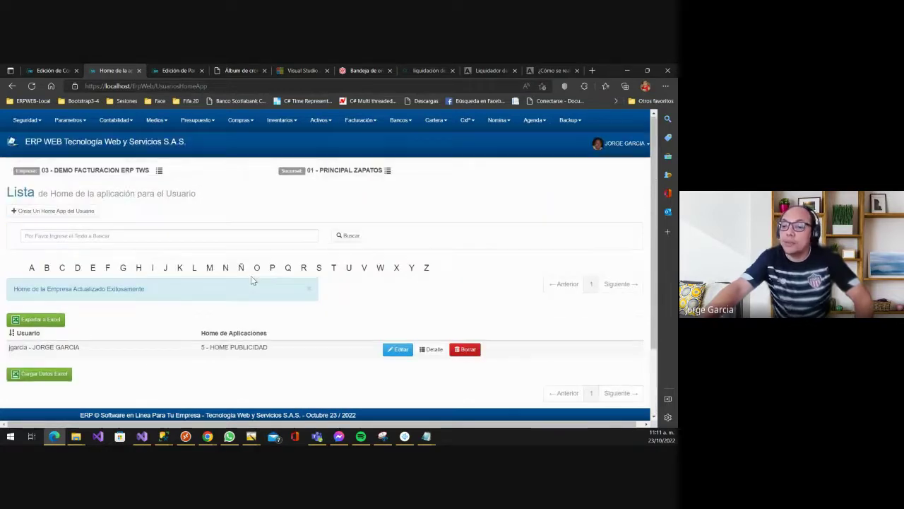
- Preview the Publicidad home in a new tab, then edit the user's home assignment
middle_click(85, 147)
left_click(139, 70)
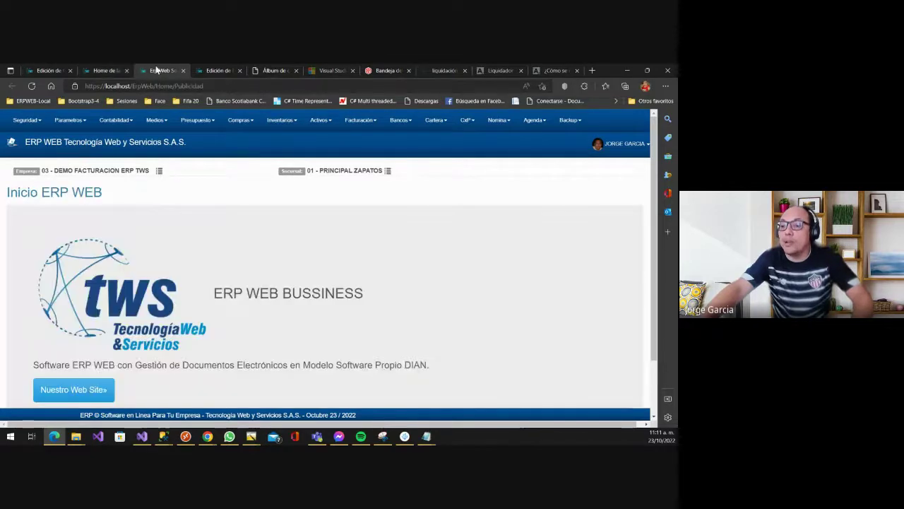
left_click(99, 71)
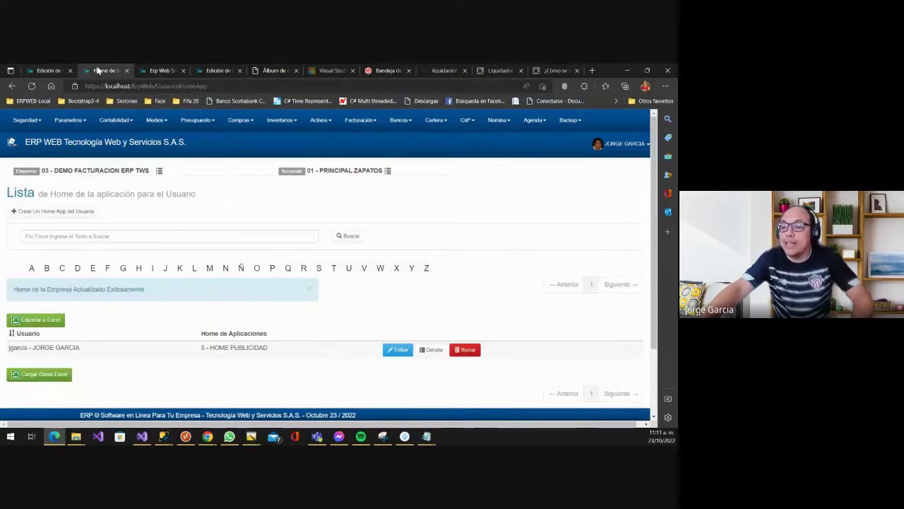
left_click(394, 350)
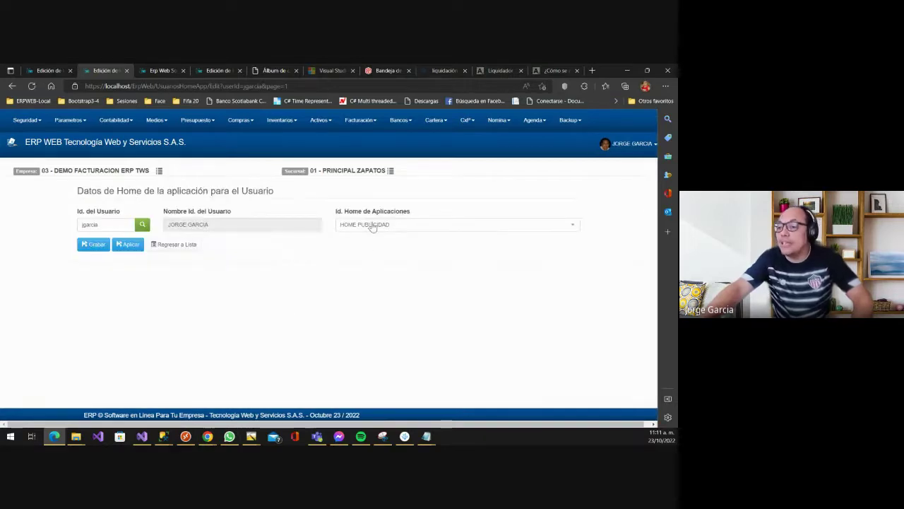
- Select RESUMEN VENTAS SUCURSAL as the user's home application and save it
left_click(372, 224)
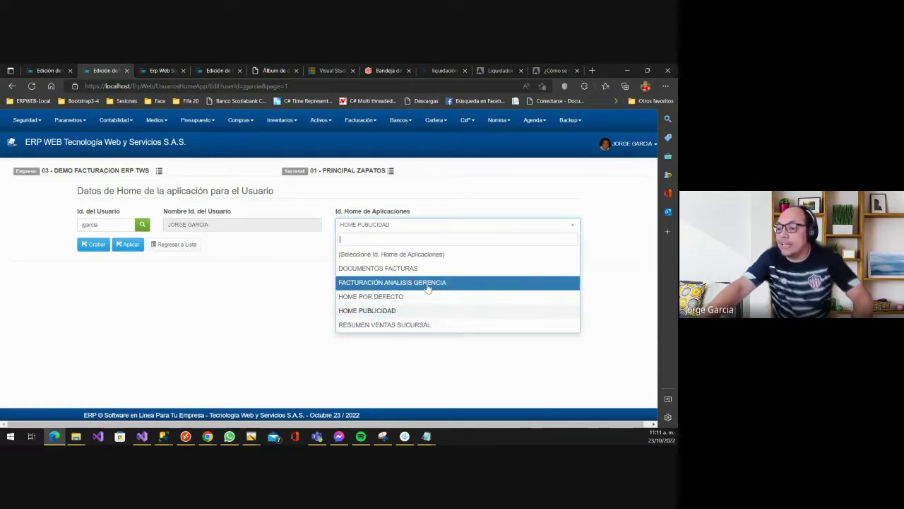
left_click(389, 325)
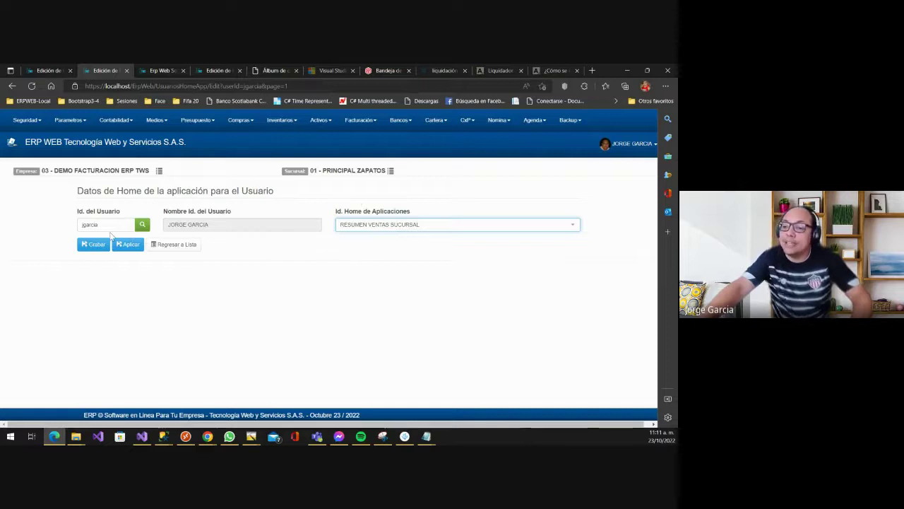
left_click(99, 244)
- Reload the Erp Web home to confirm the branch sales dashboard appears, then return to the per-user list
left_click(159, 70)
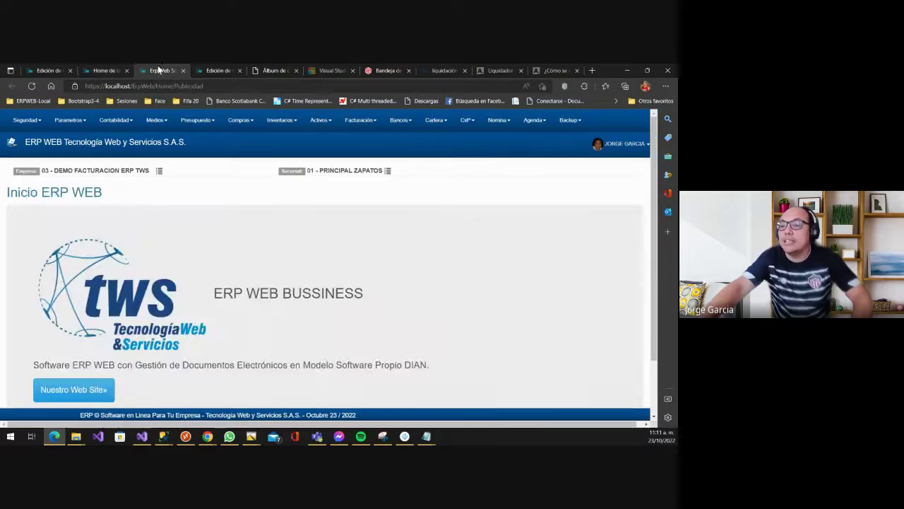
left_click(108, 144)
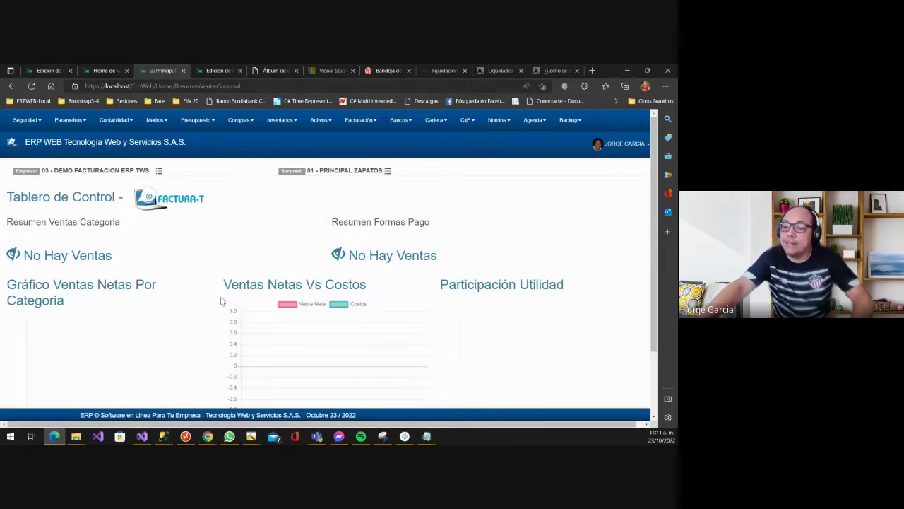
scroll(228, 294, "down", 1)
scroll(233, 289, "up", 1)
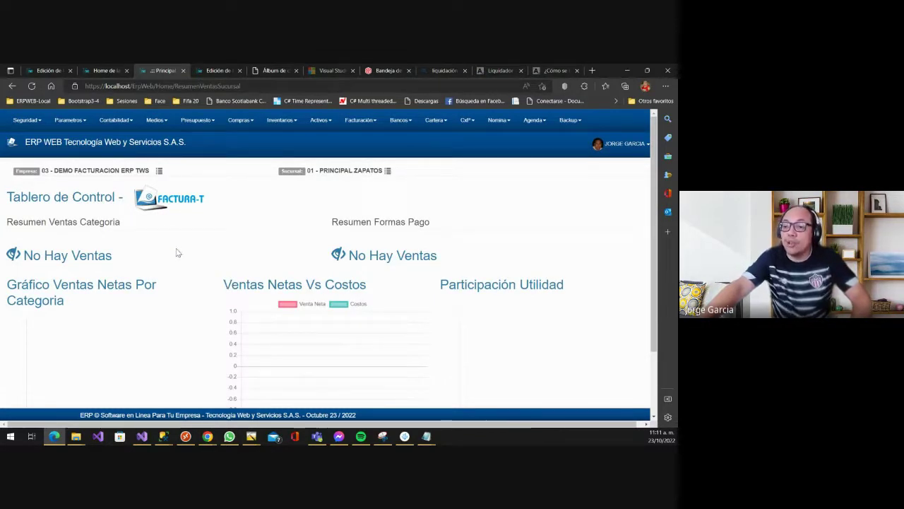
left_click(106, 71)
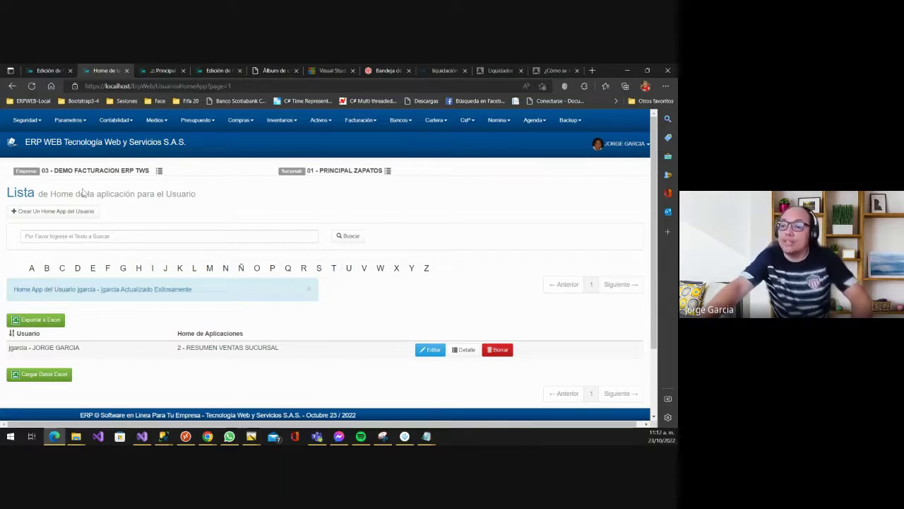
- Edit the user's row to assign 5 - HOME PUBLICIDAD, save, and view the publicity welcome page
left_click(71, 121)
mouse_move(74, 139)
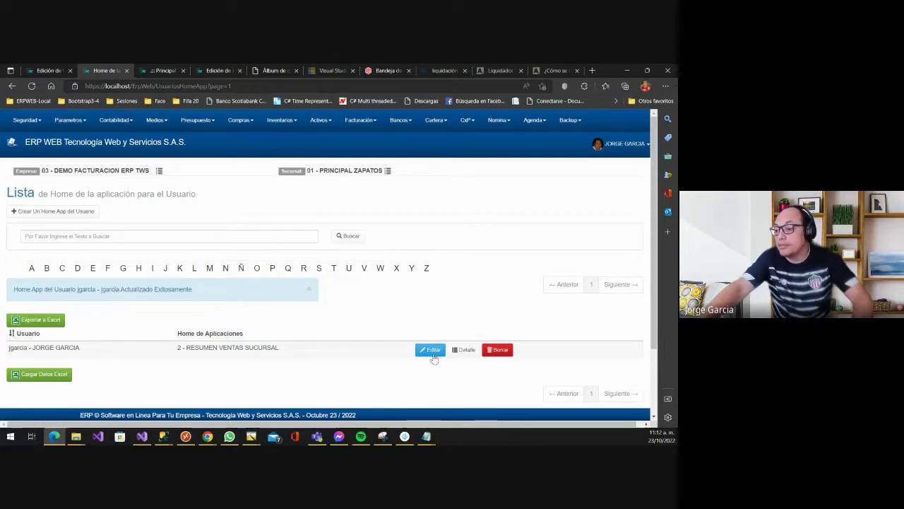
left_click(431, 349)
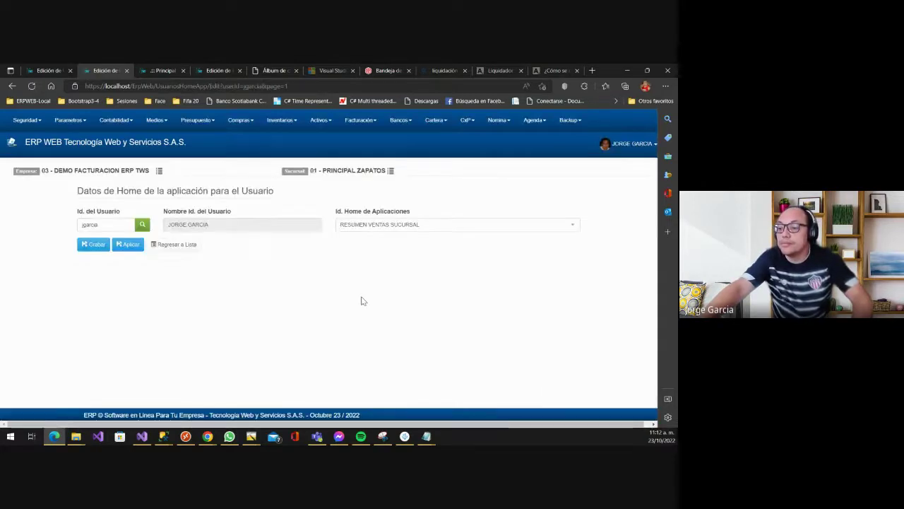
left_click(378, 224)
left_click(406, 311)
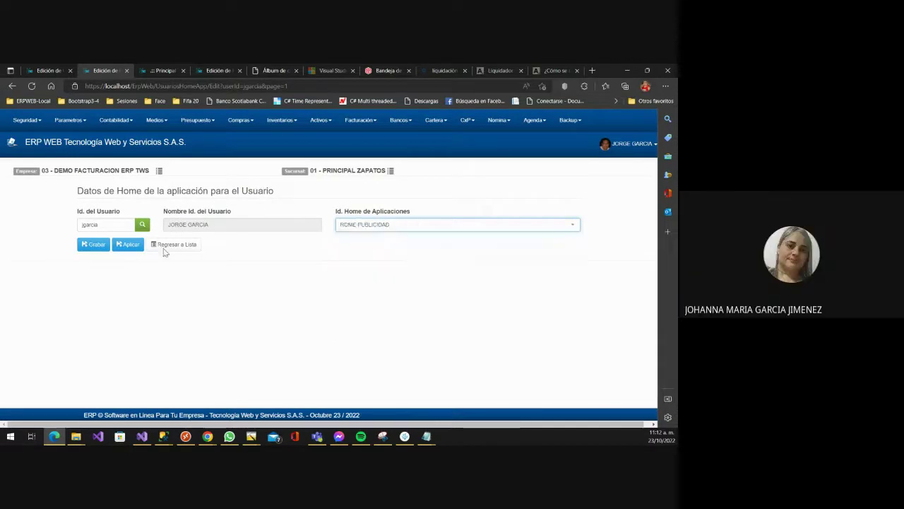
left_click(94, 244)
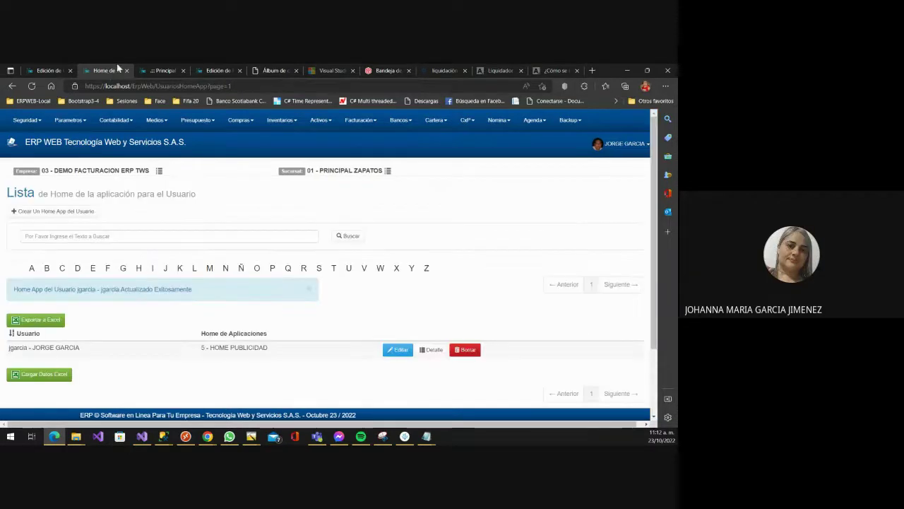
left_click(107, 144)
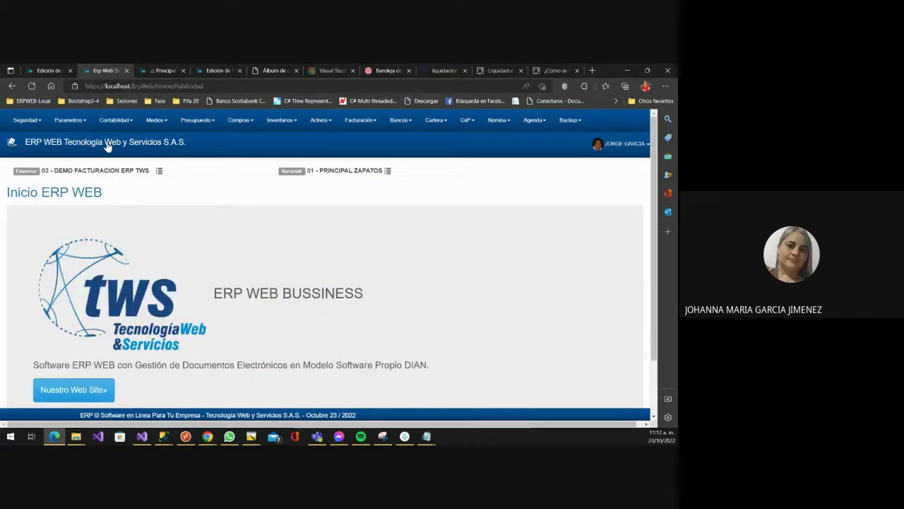
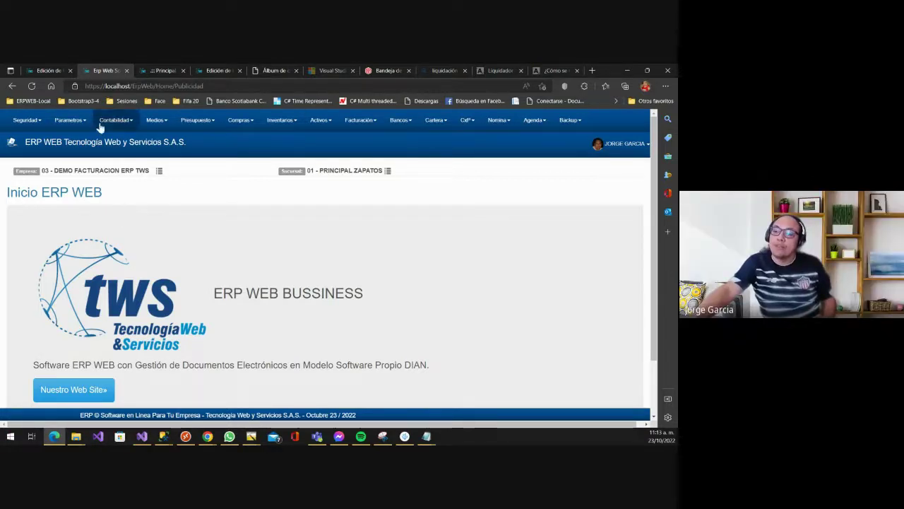
- Expand the Parametros menu so the Generales submenu is showing
left_click(76, 127)
mouse_move(74, 138)
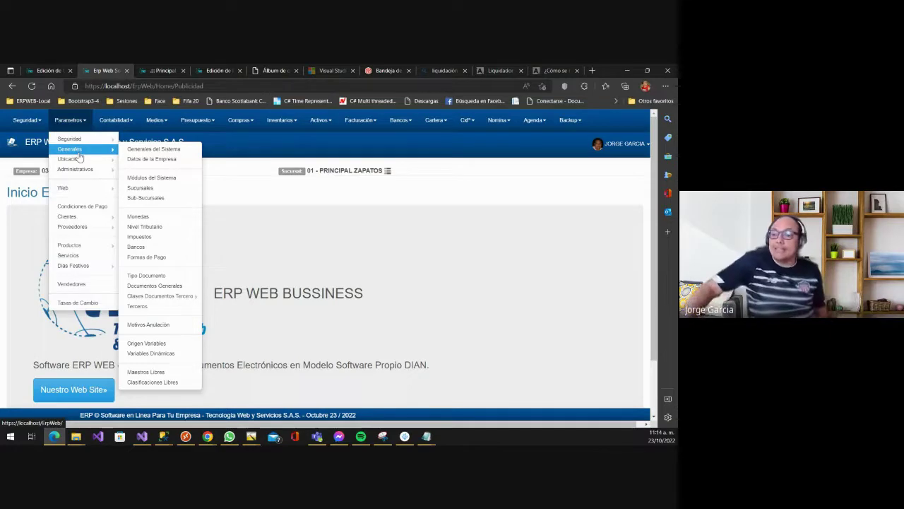
- Open Generales del Sistema and look over its electronic invoicing web service settings
left_click(144, 153)
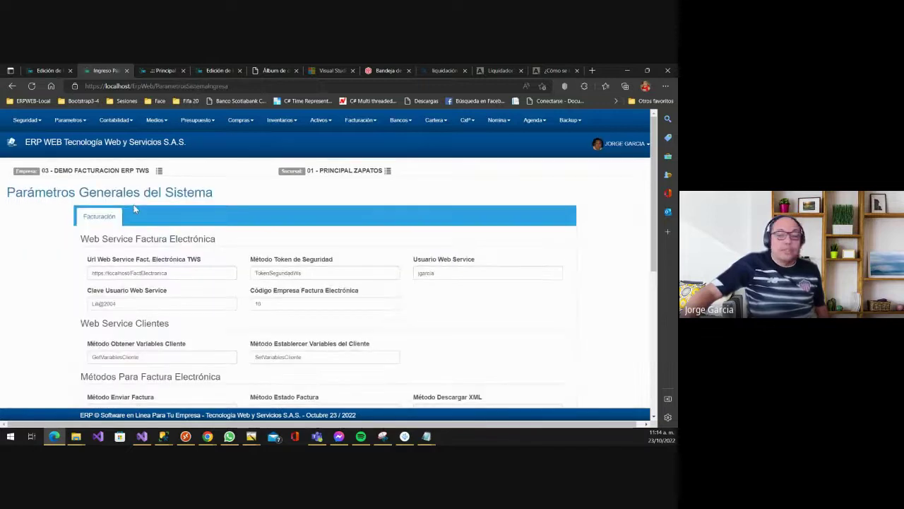
scroll(157, 261, "down", 5)
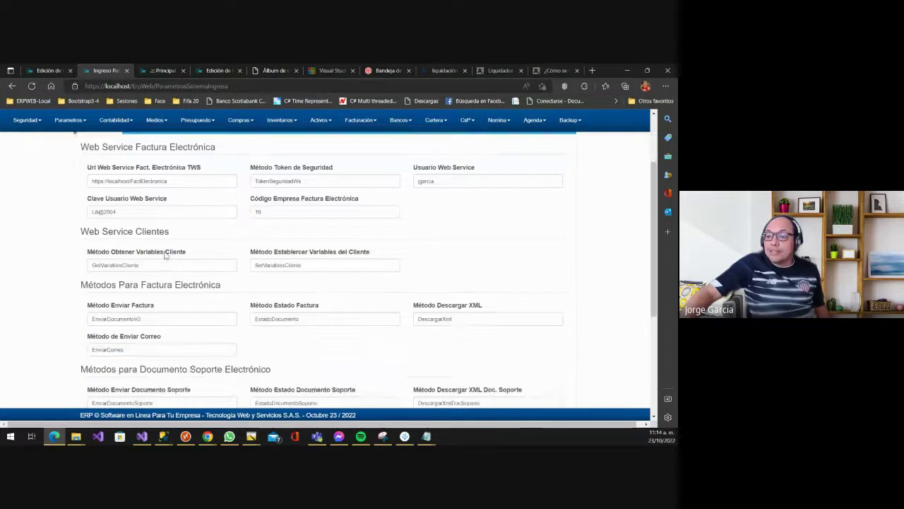
scroll(170, 268, "down", 2)
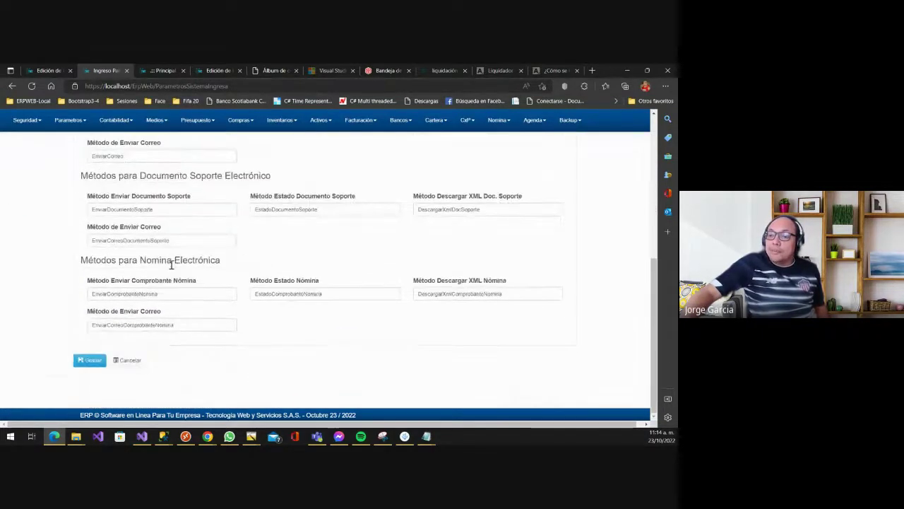
scroll(158, 233, "up", 5)
scroll(183, 251, "down", 1)
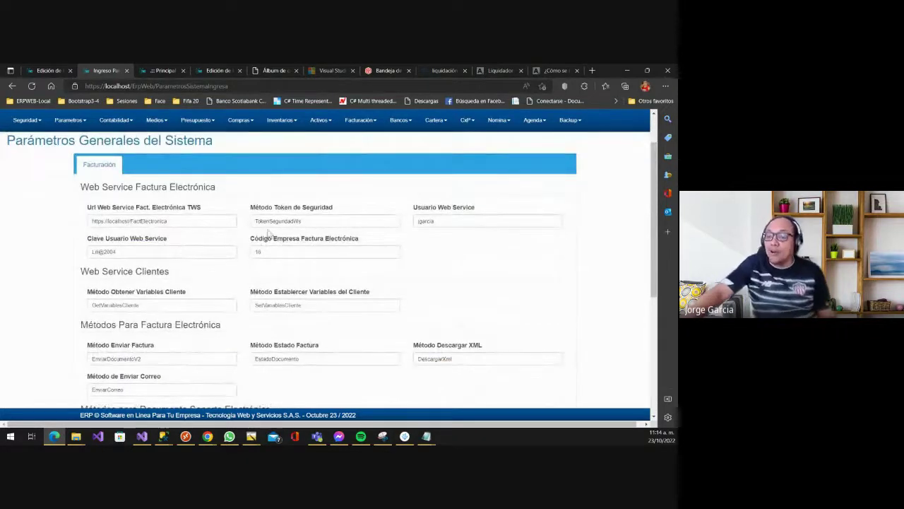
scroll(287, 208, "down", 4)
scroll(287, 207, "up", 5)
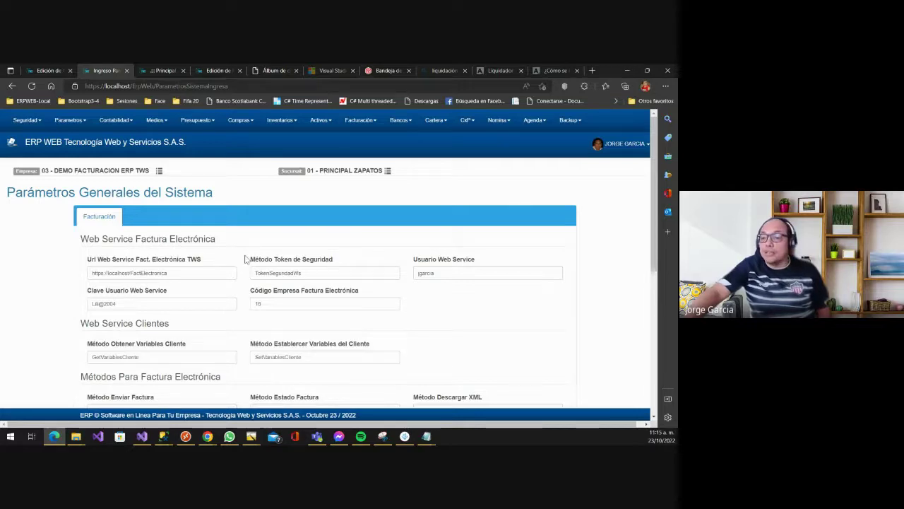
- Review the support document and payroll web service methods further down the parameters form
scroll(236, 303, "down", 2)
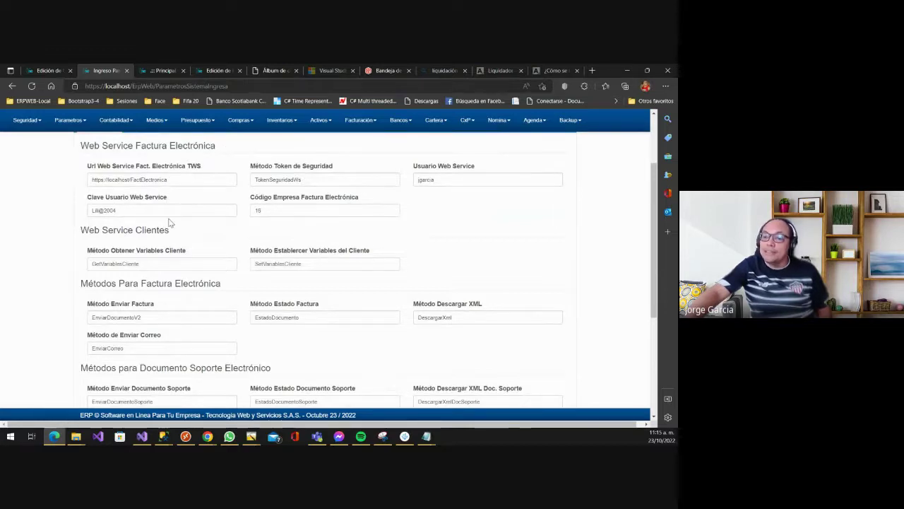
scroll(130, 241, "down", 2)
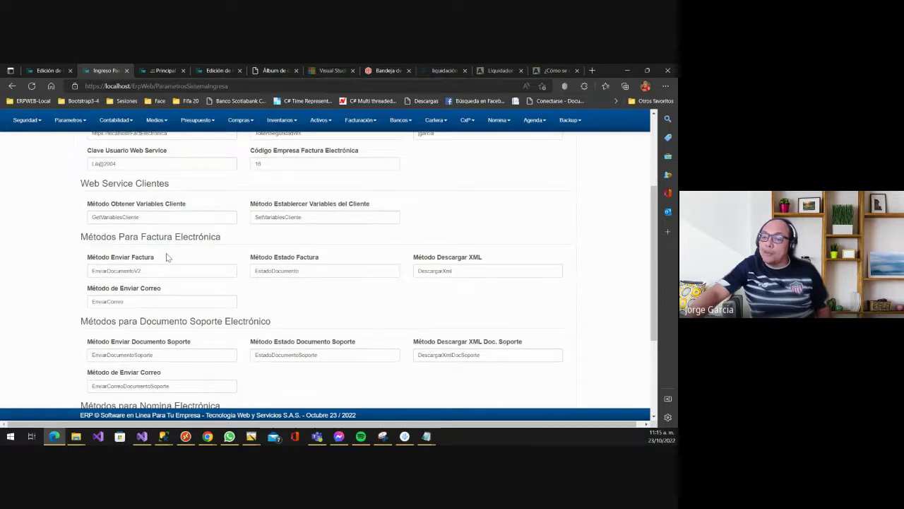
scroll(167, 257, "down", 4)
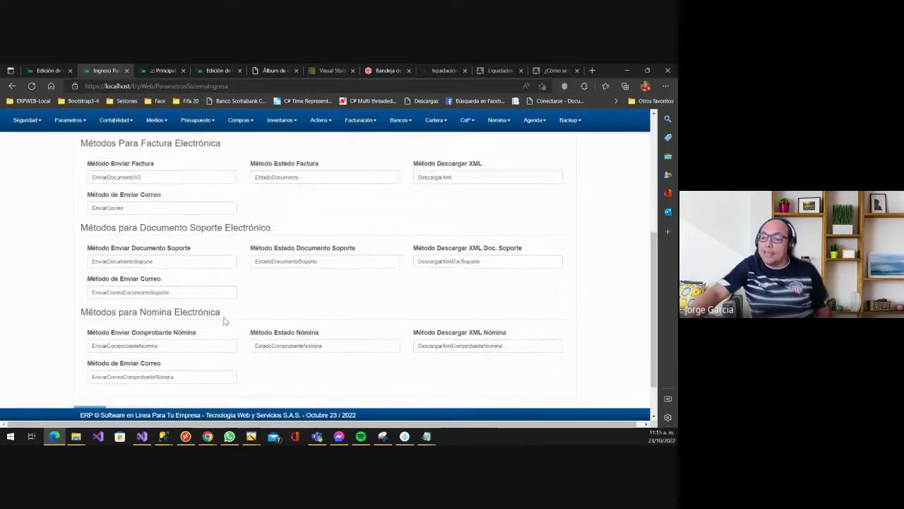
scroll(226, 322, "down", 2)
scroll(230, 325, "up", 1)
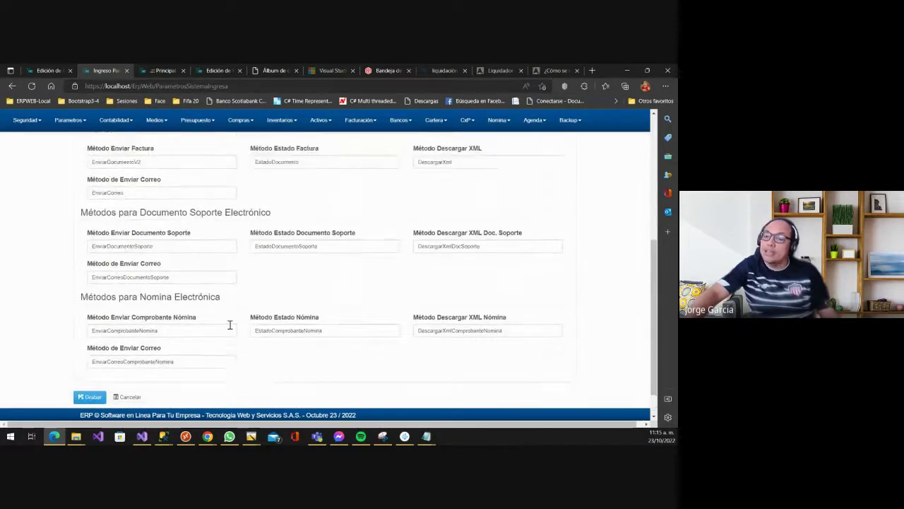
scroll(229, 325, "up", 7)
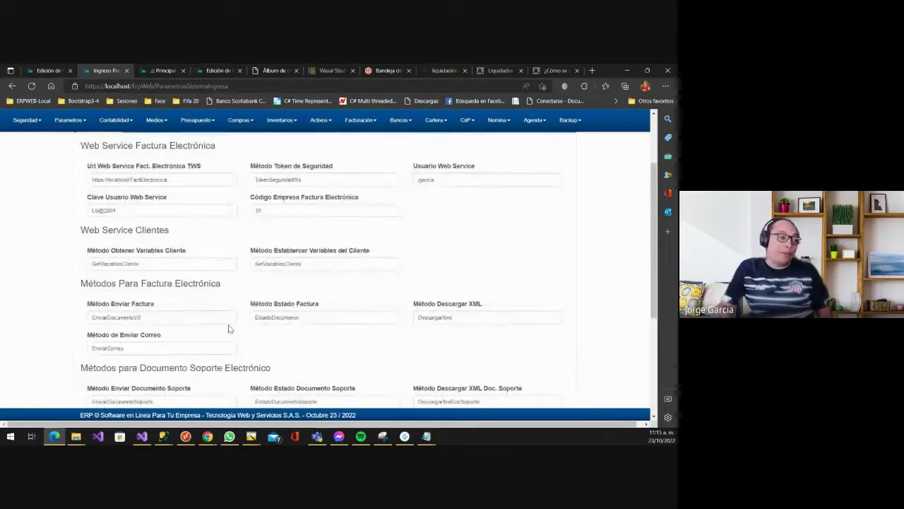
scroll(233, 290, "up", 1)
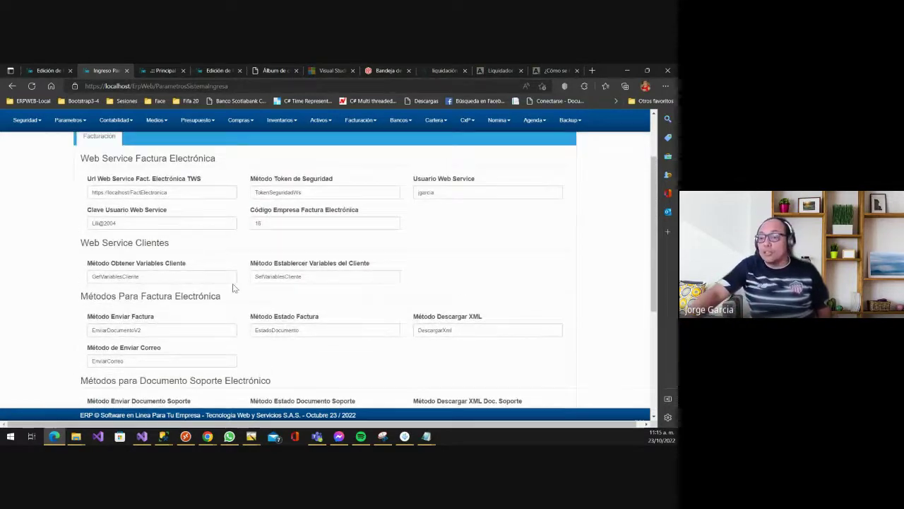
scroll(234, 290, "up", 3)
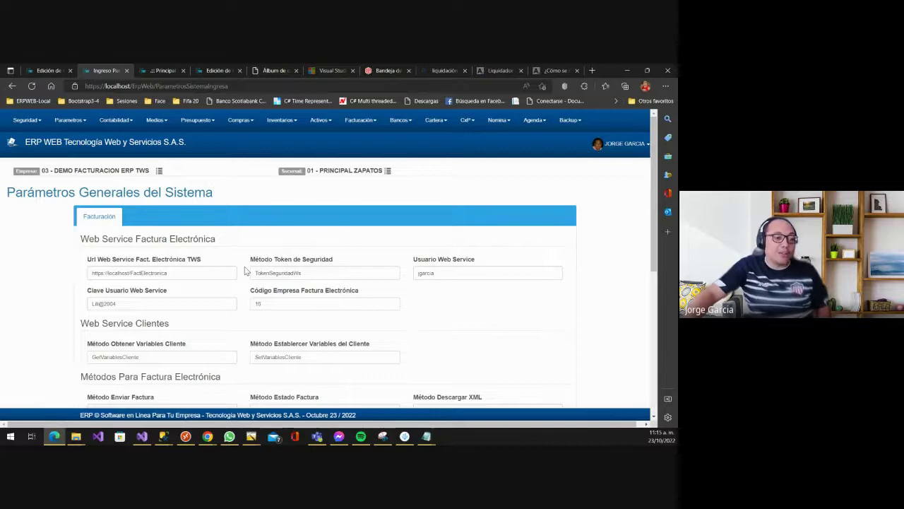
scroll(345, 242, "down", 2)
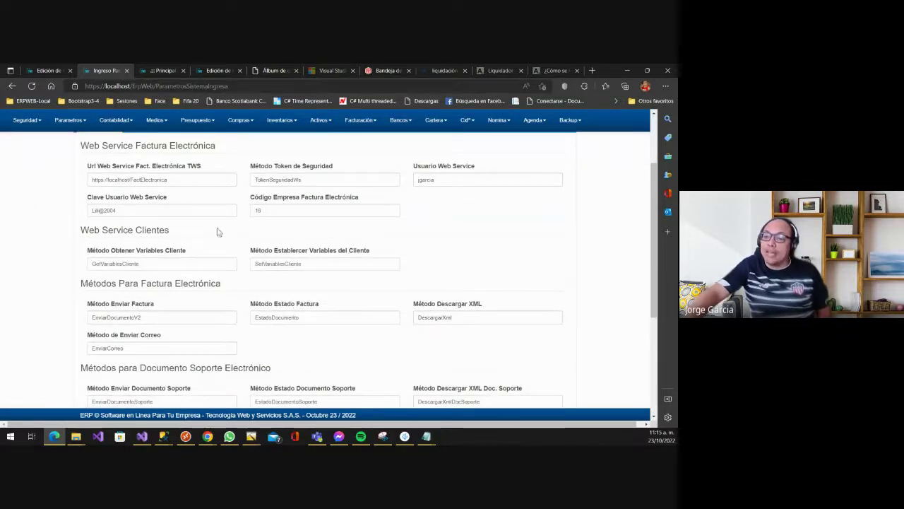
scroll(232, 287, "down", 1)
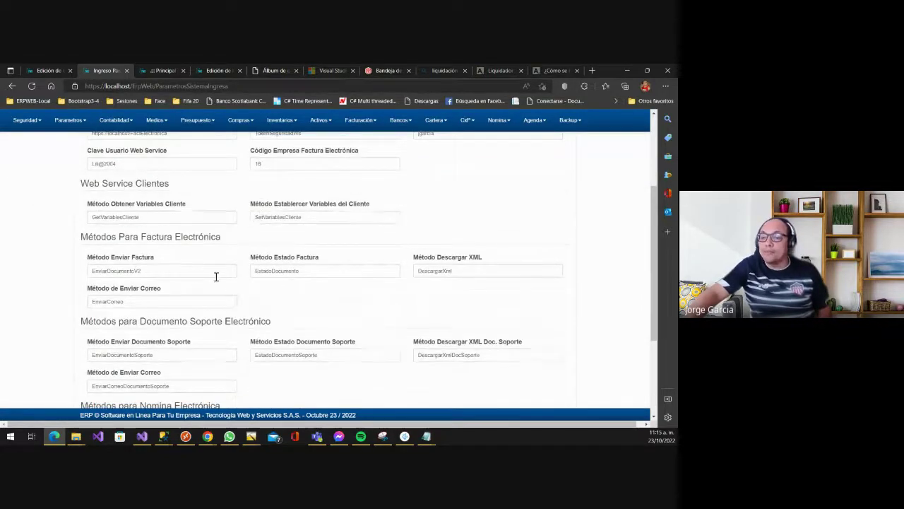
scroll(216, 276, "down", 1)
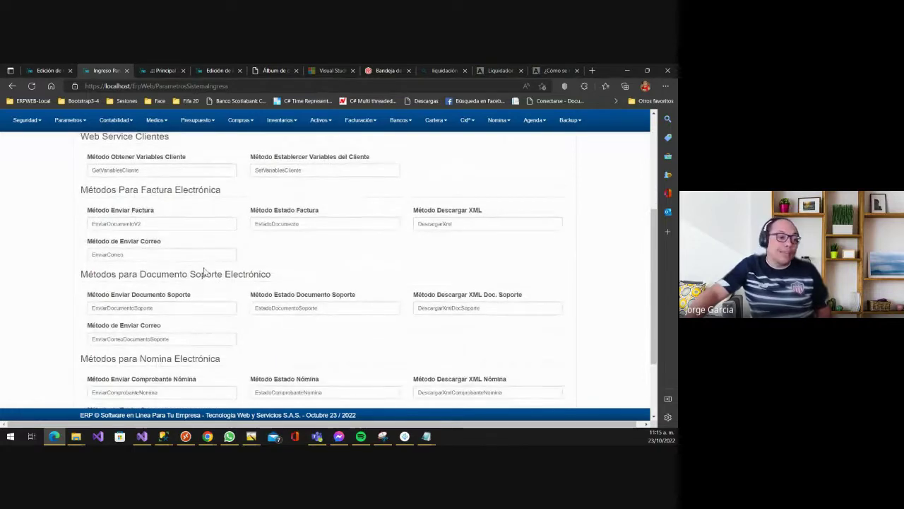
scroll(207, 258, "up", 2)
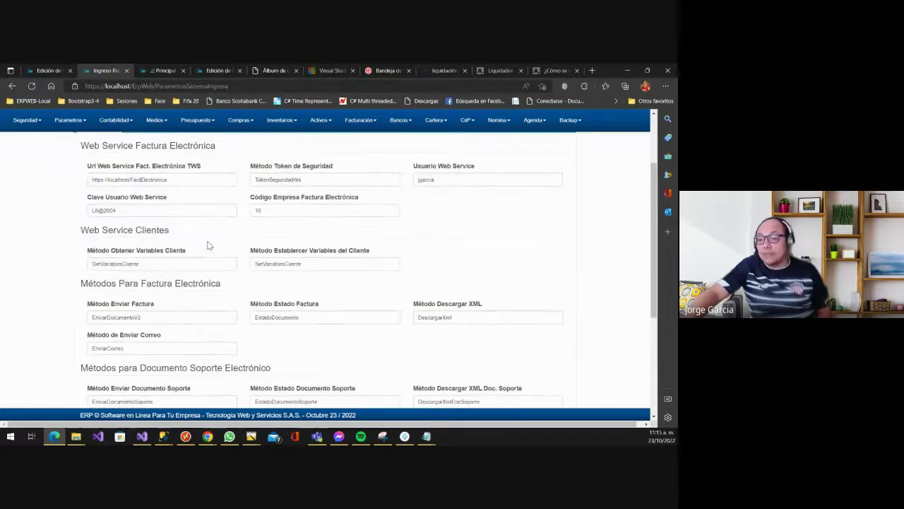
scroll(208, 245, "up", 2)
scroll(136, 209, "down", 4)
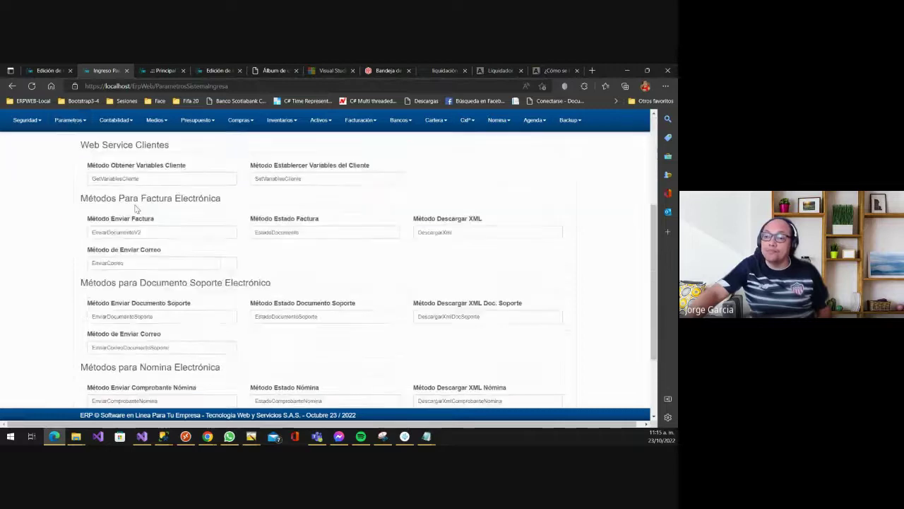
scroll(137, 210, "down", 2)
- Open Datos de la Empresa to view the company's name, NIT, address and legal type
left_click(70, 119)
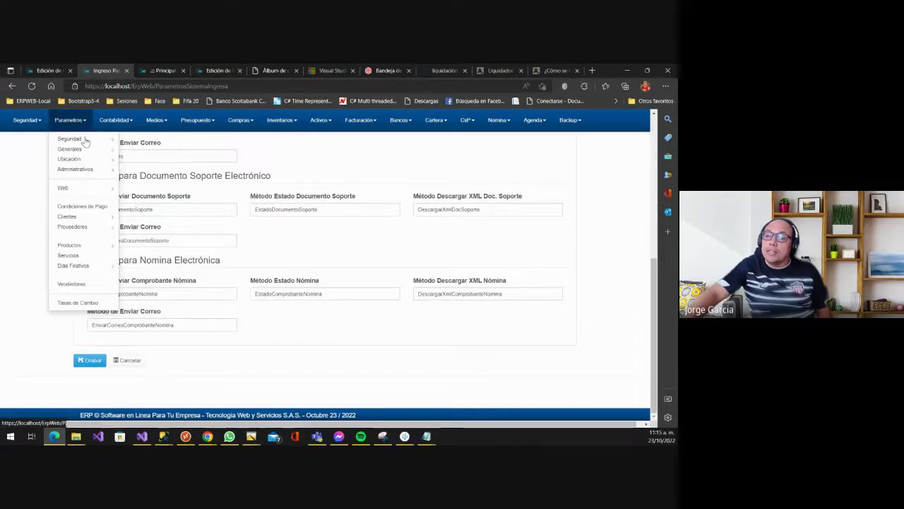
mouse_move(91, 142)
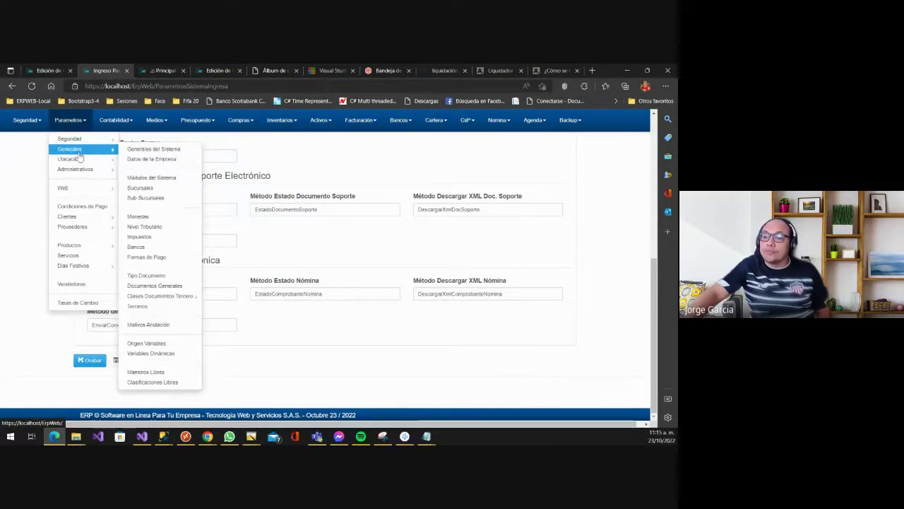
left_click(162, 160)
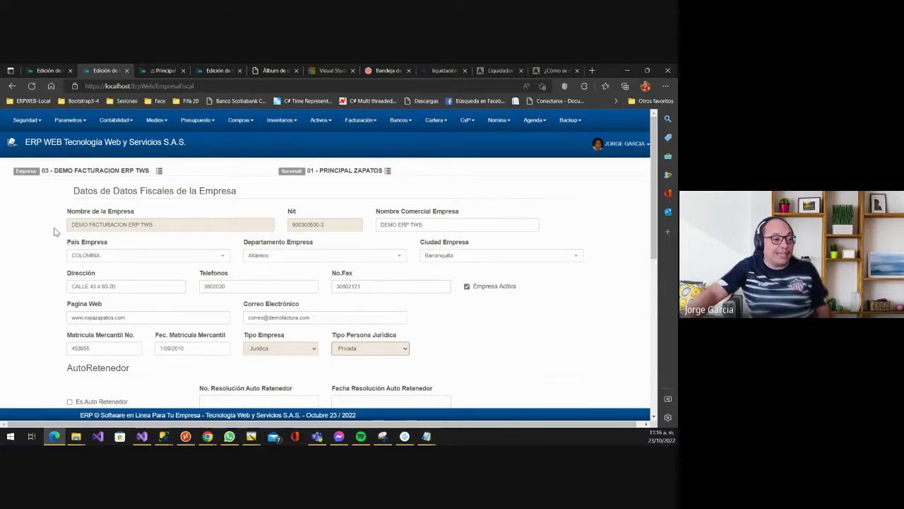
scroll(176, 208, "down", 1)
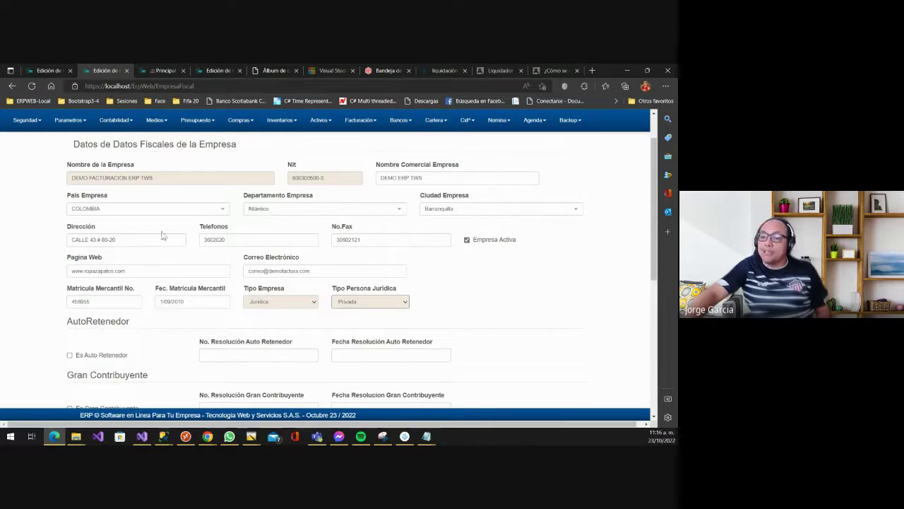
scroll(162, 235, "down", 1)
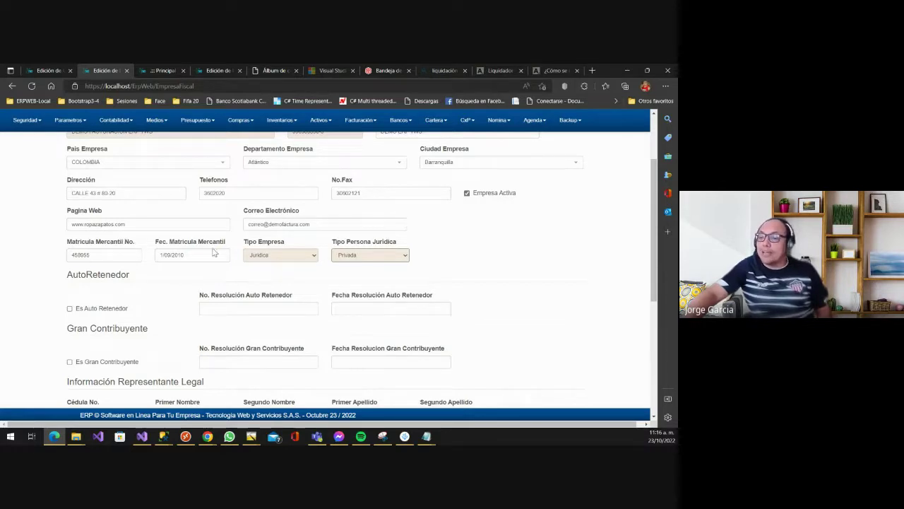
- Check the company type options, leaving Juridica and Privada selected
left_click(281, 256)
left_click(303, 251)
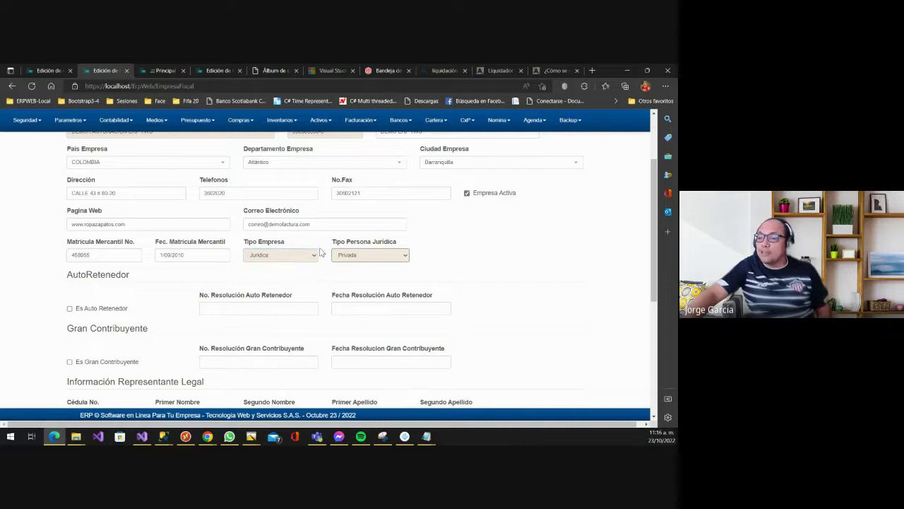
left_click(385, 256)
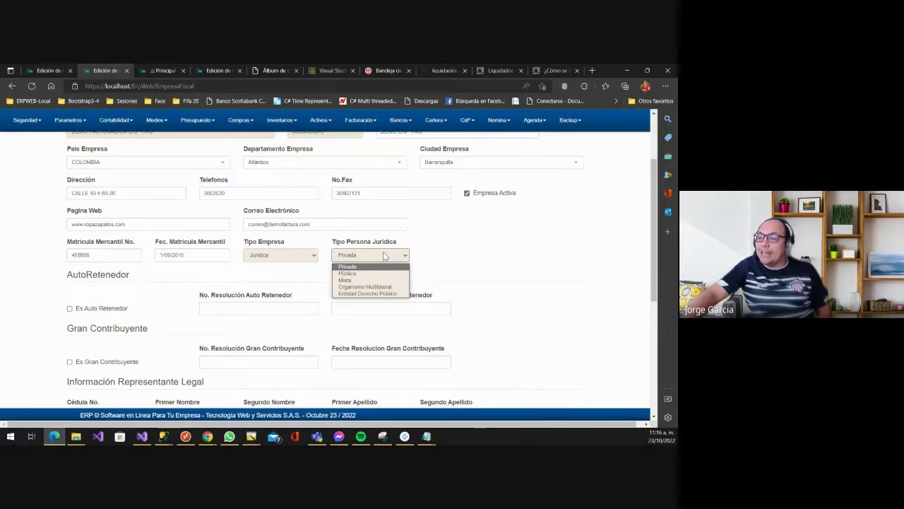
left_click(445, 253)
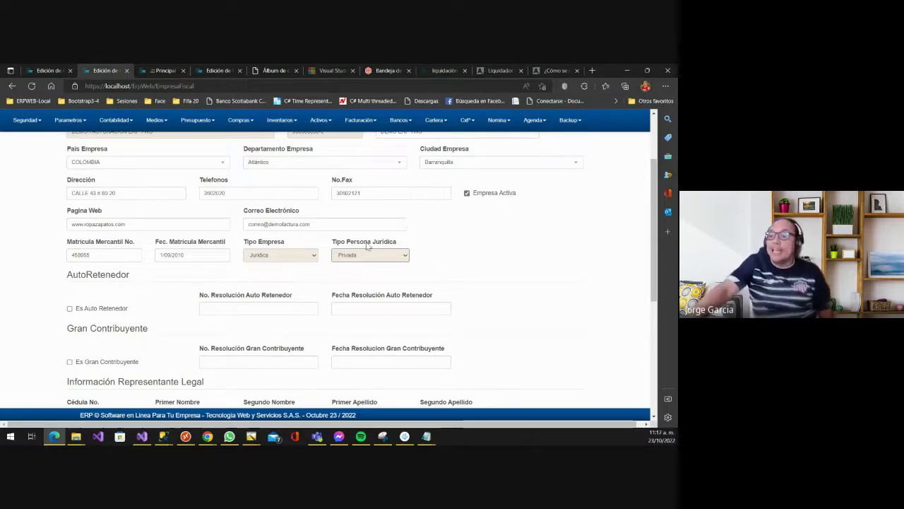
- Review the rest of the fiscal form, then switch to the local Tablero de Control dashboard
scroll(351, 261, "down", 1)
scroll(351, 261, "down", 1)
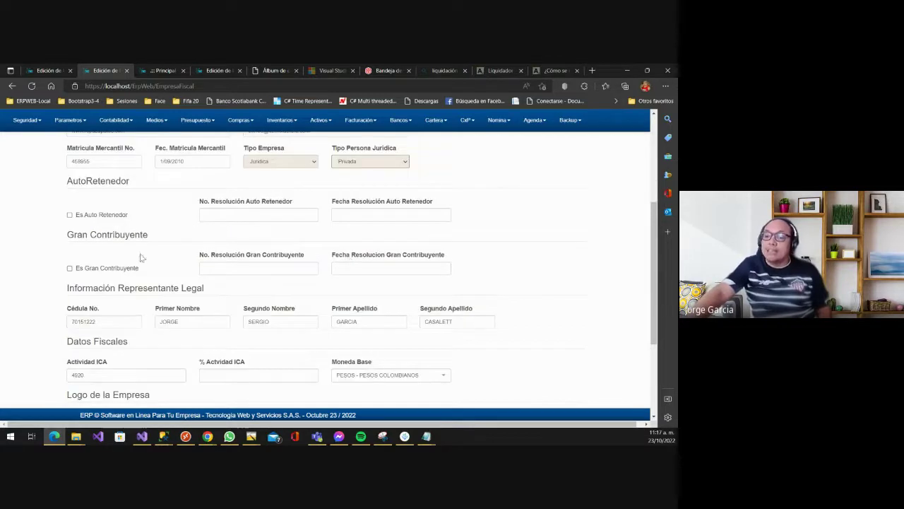
scroll(113, 214, "down", 1)
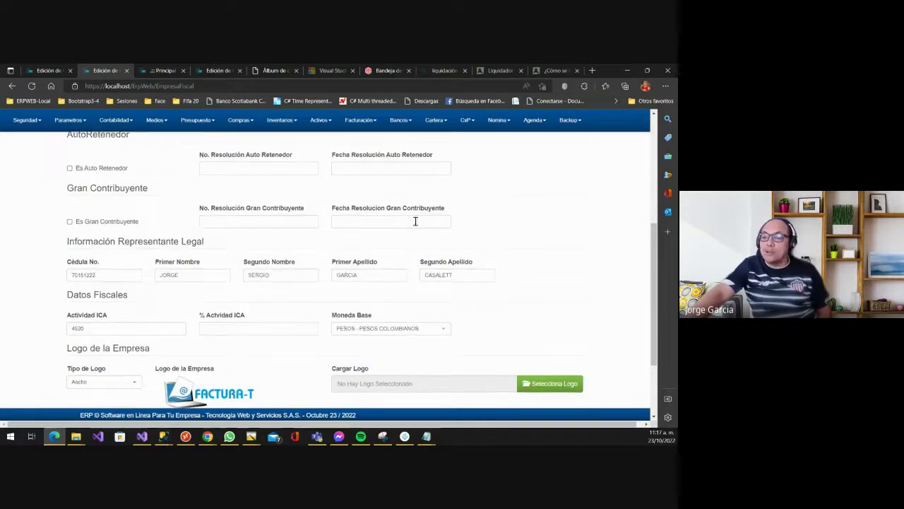
scroll(416, 224, "down", 1)
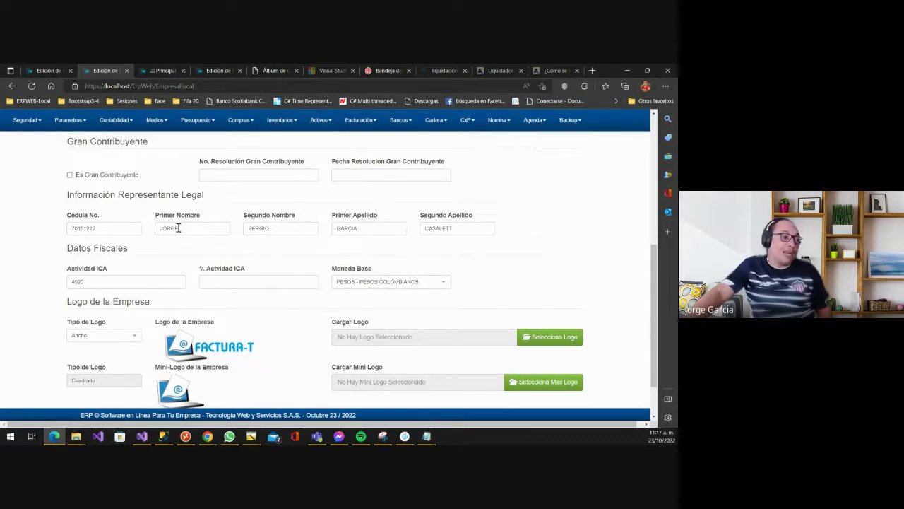
scroll(211, 225, "down", 1)
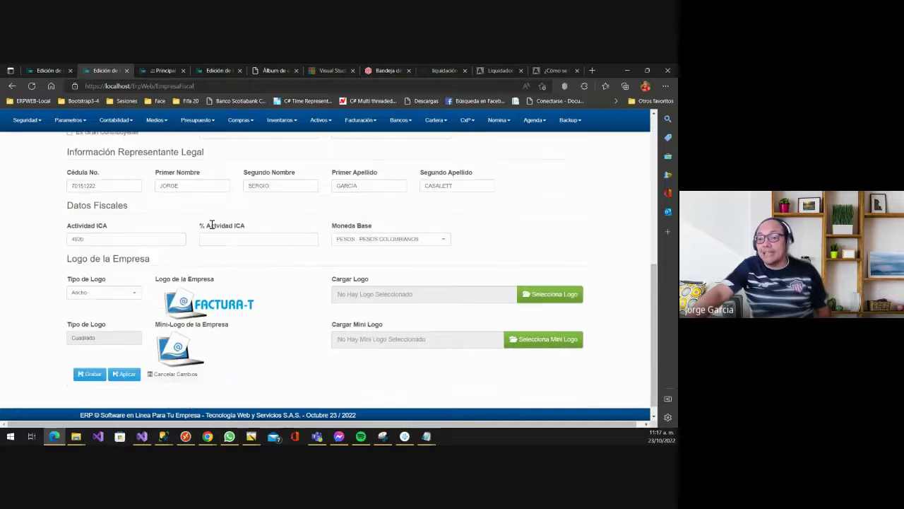
scroll(211, 224, "down", 1)
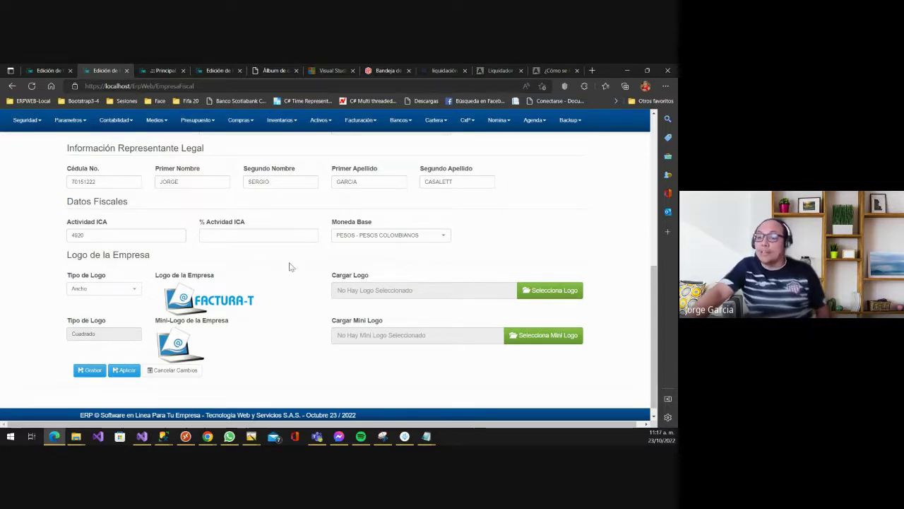
scroll(219, 273, "down", 1)
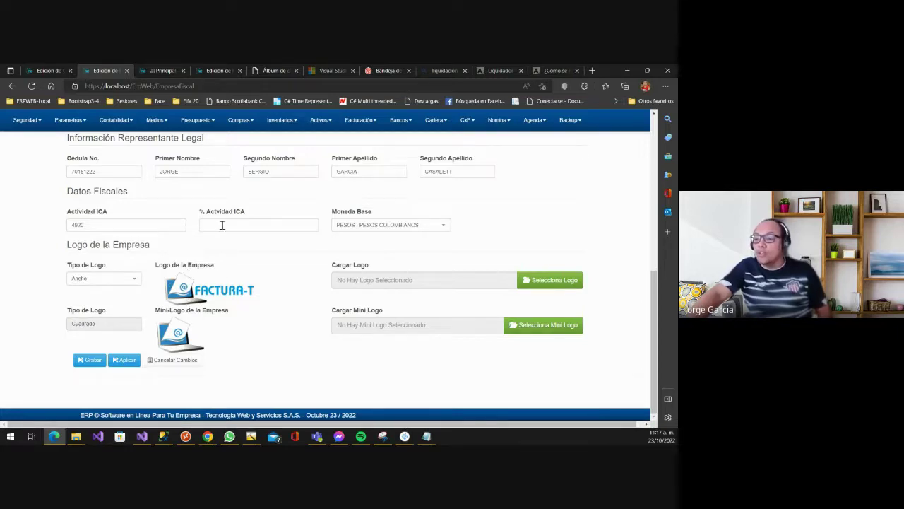
left_click(161, 70)
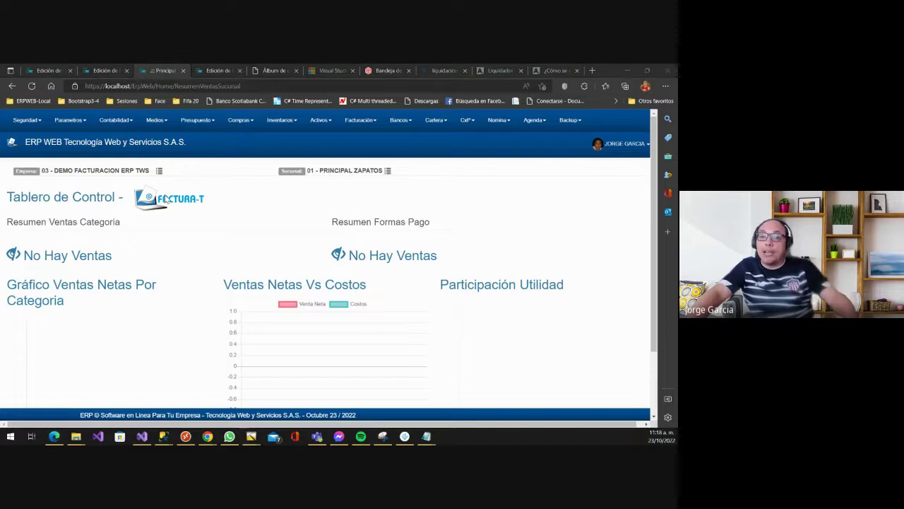
- Compare the online ERP dashboard with the local one, then return to the company fiscal data form
key("alt+Tab")
scroll(187, 210, "up", 1)
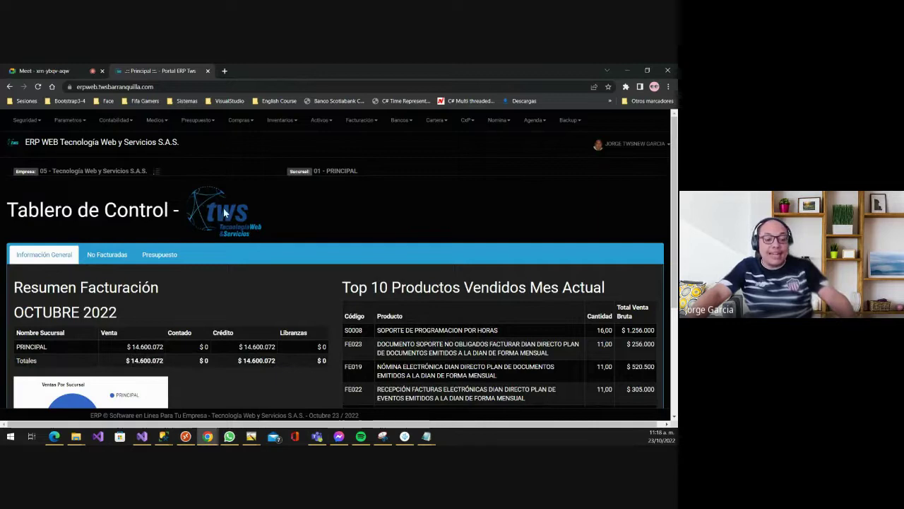
key("alt+Tab")
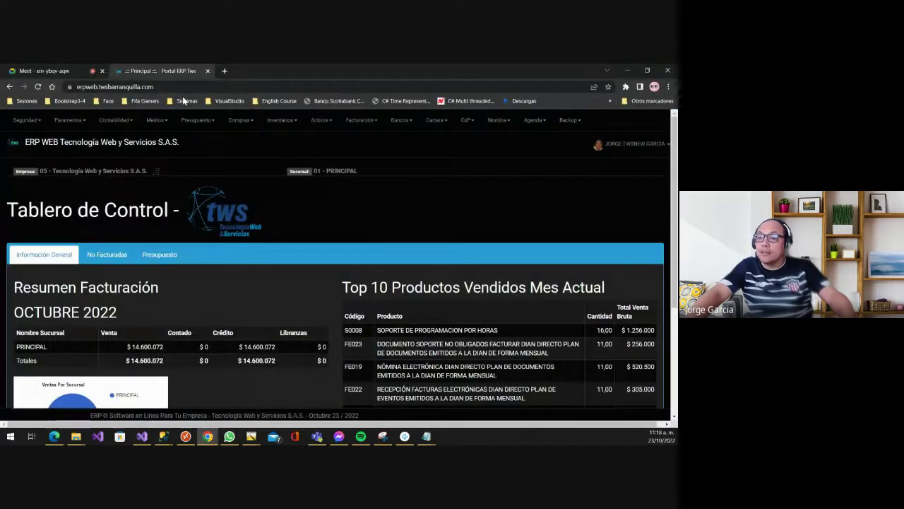
key("alt+Tab")
key("alt+Tab")
left_click(105, 71)
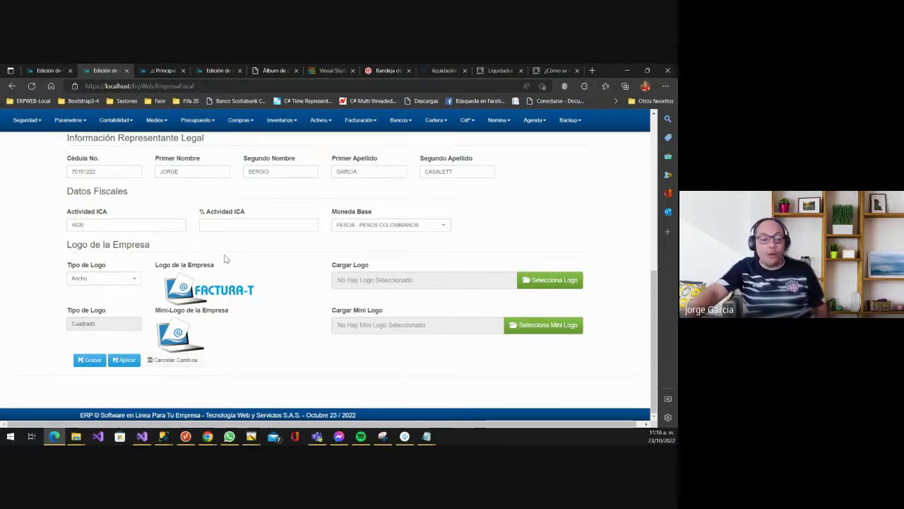
key("alt+Tab")
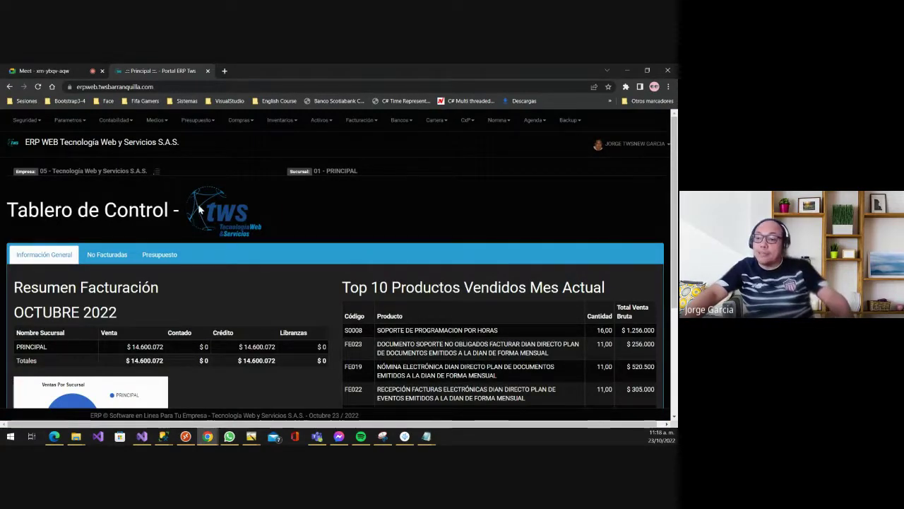
key("alt+Tab")
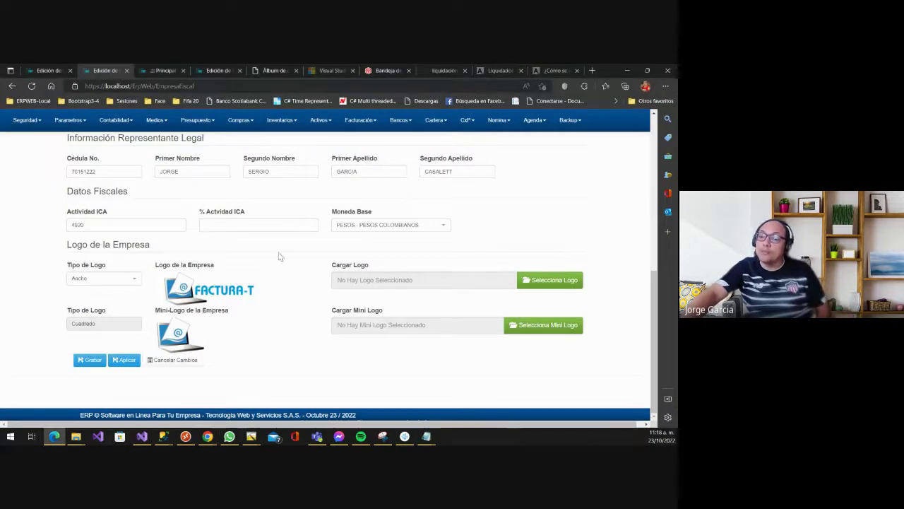
scroll(276, 251, "up", 3)
scroll(271, 243, "down", 3)
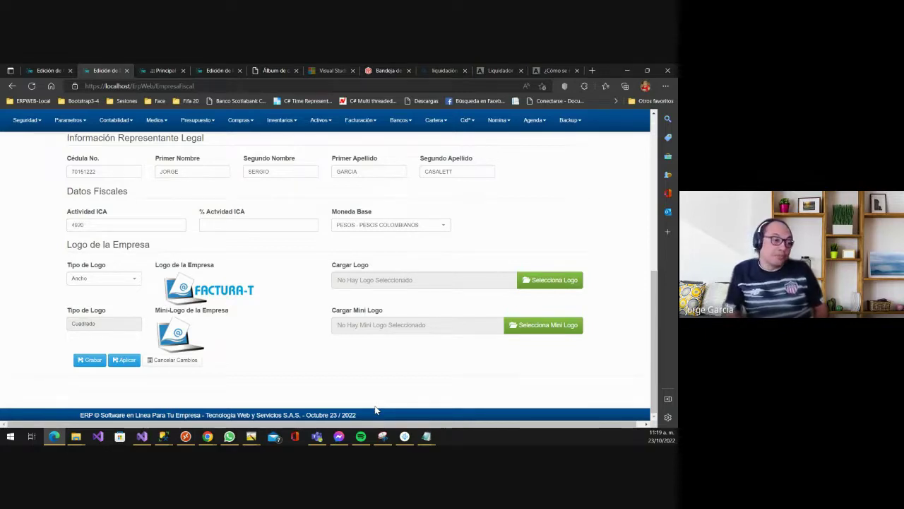
scroll(369, 313, "up", 5)
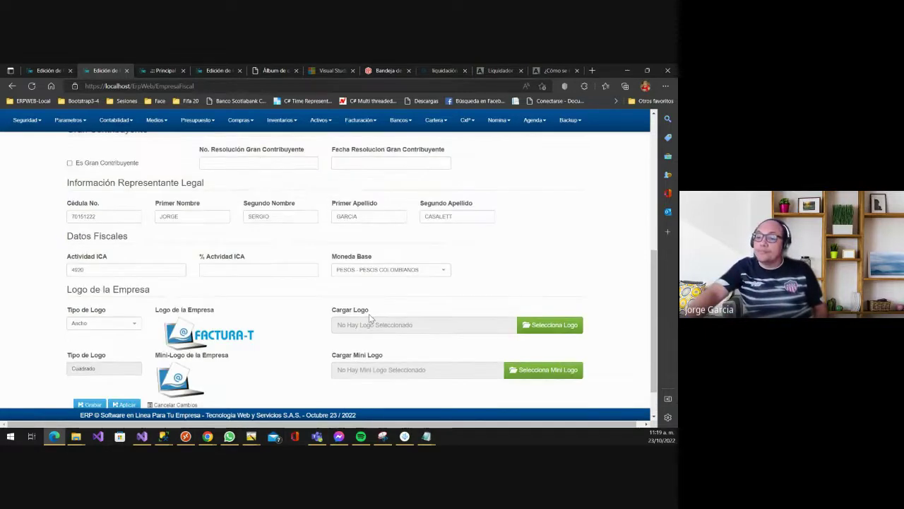
scroll(368, 318, "up", 5)
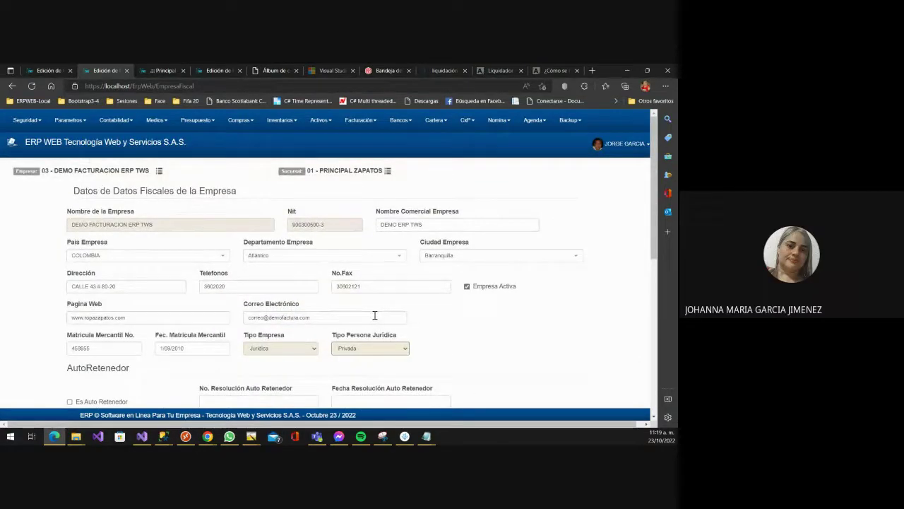
scroll(406, 314, "down", 1)
scroll(429, 310, "down", 5)
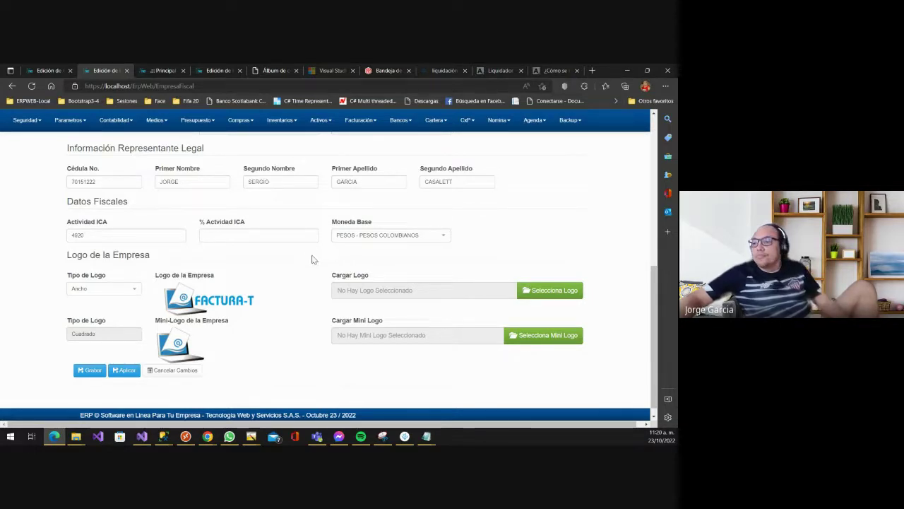
scroll(313, 260, "up", 10)
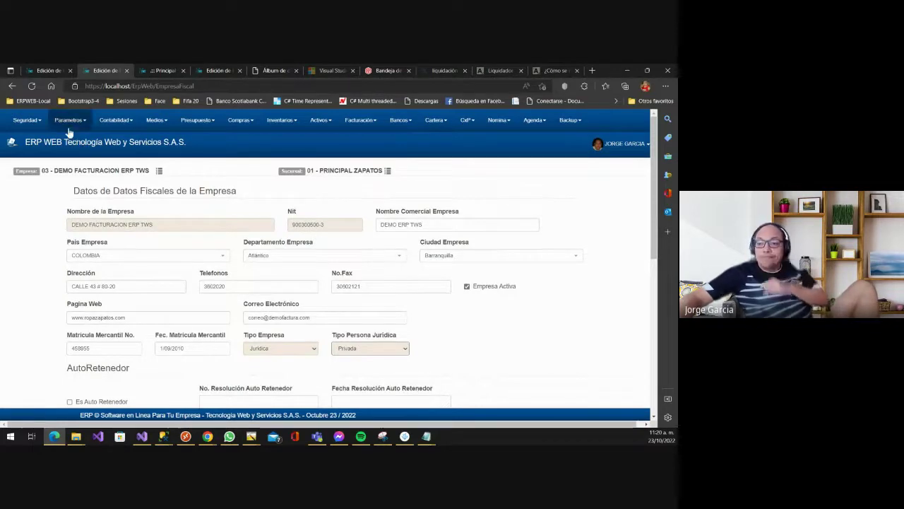
- Open Módulos del Sistema and browse the ten modules, from Bancos y Tesorería to Presupuesto Financiero
left_click(68, 123)
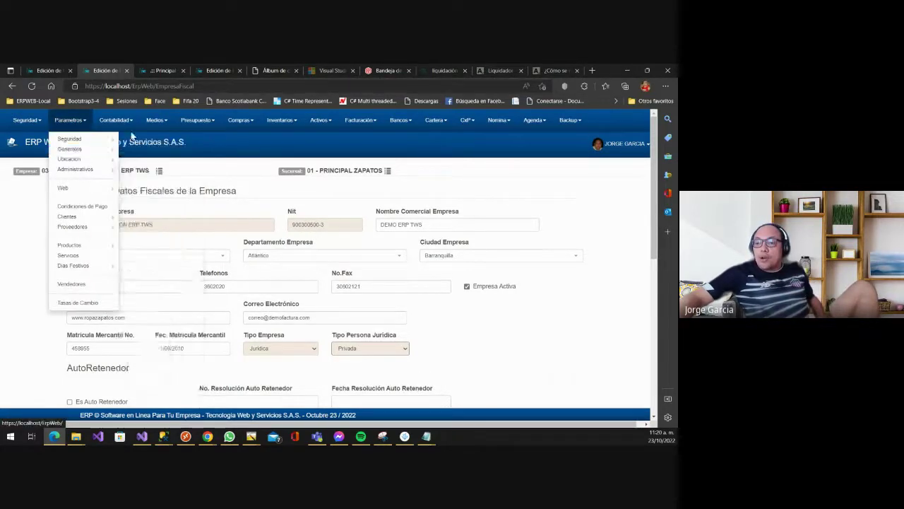
mouse_move(105, 149)
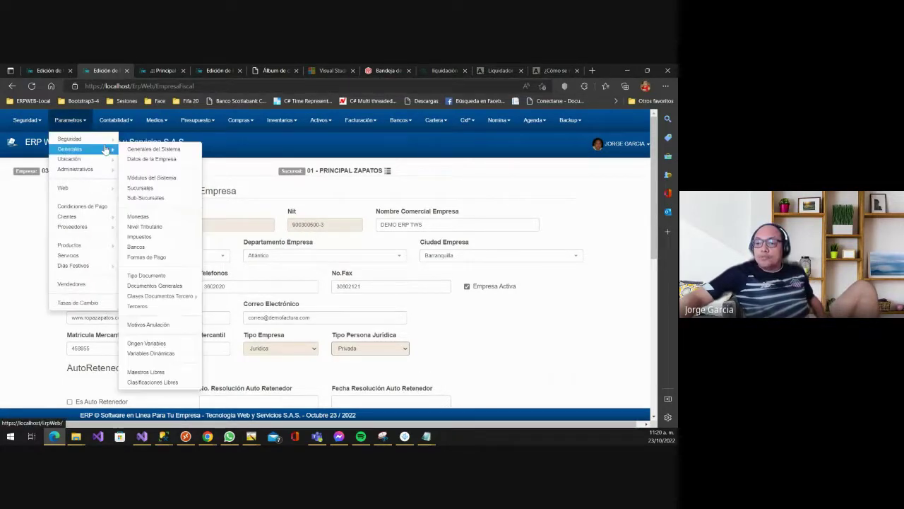
left_click(165, 183)
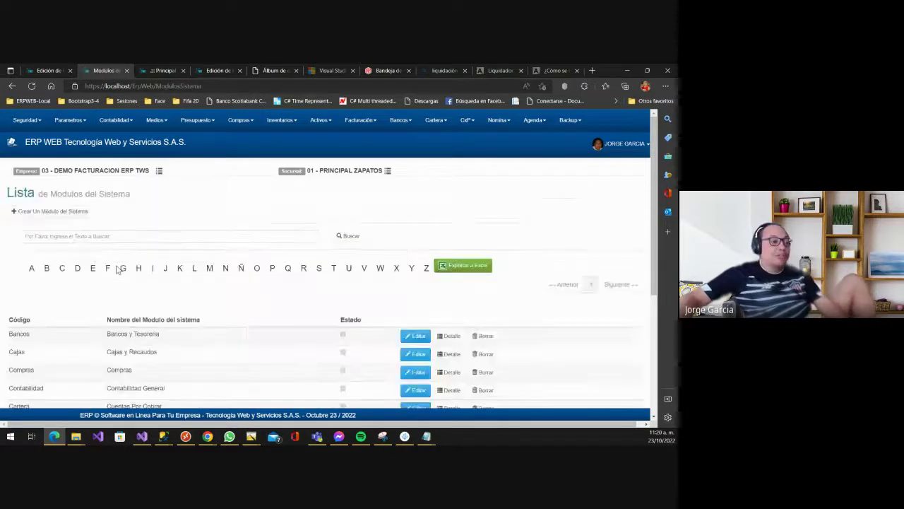
scroll(145, 269, "down", 3)
scroll(146, 269, "down", 3)
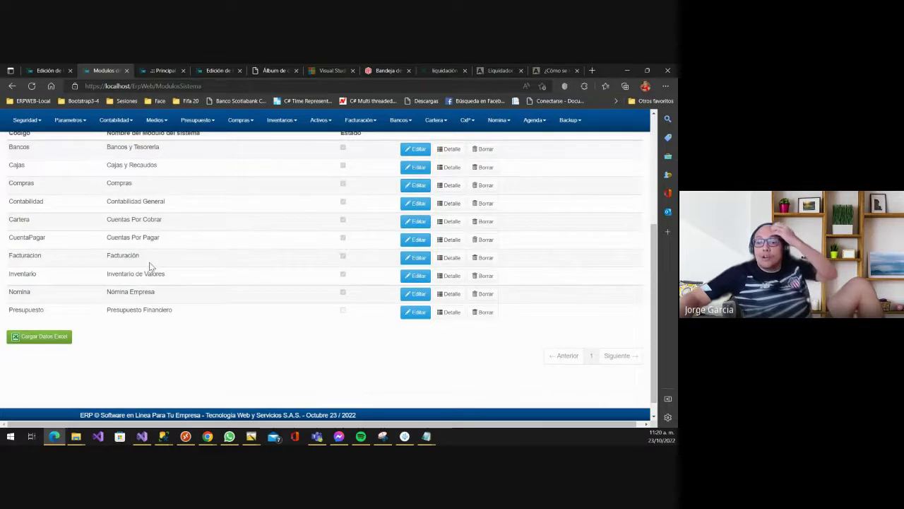
scroll(150, 266, "up", 1)
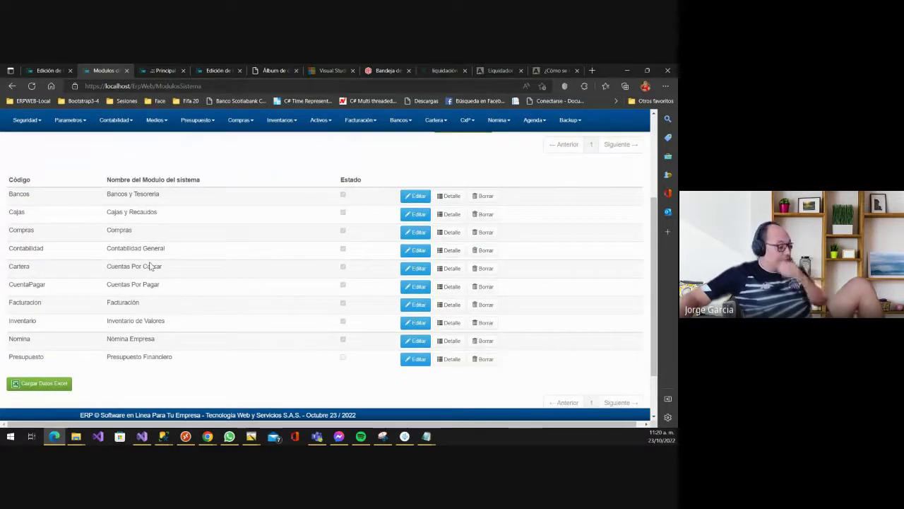
scroll(200, 258, "up", 1)
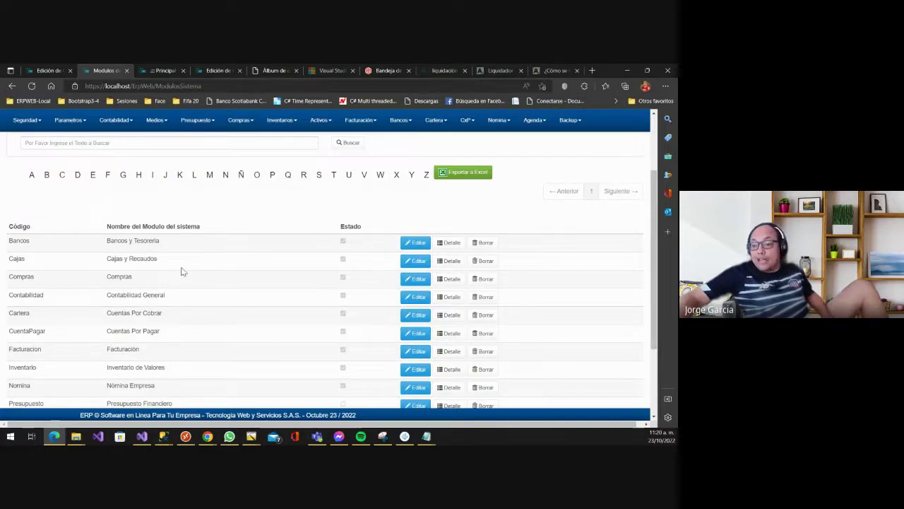
scroll(182, 269, "up", 1)
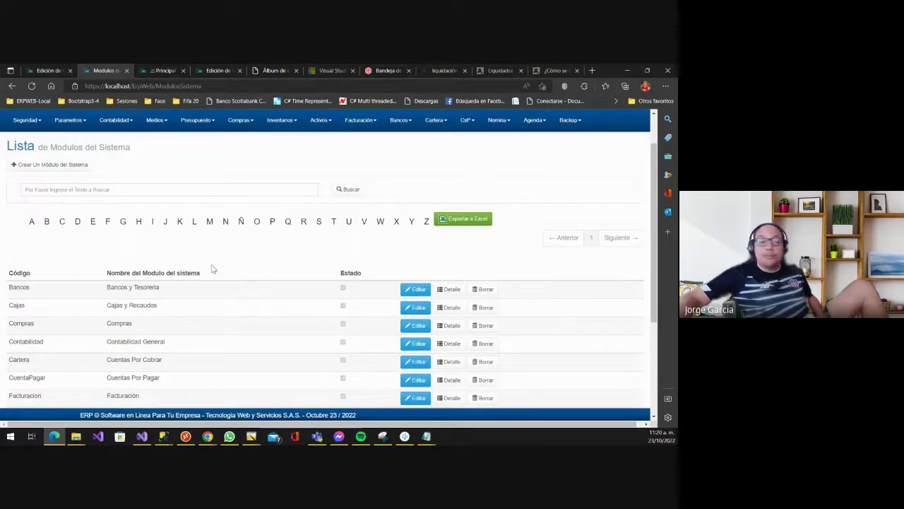
scroll(228, 269, "down", 2)
scroll(221, 272, "down", 1)
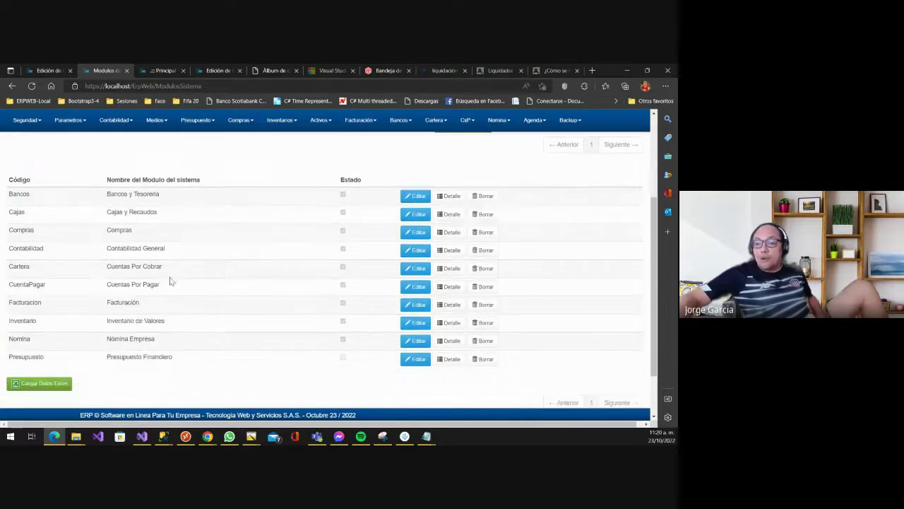
scroll(187, 249, "up", 4)
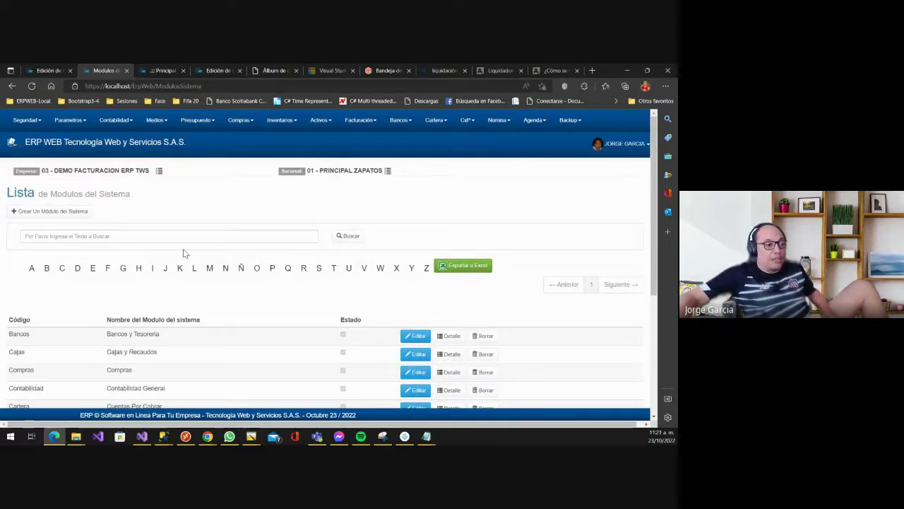
scroll(192, 273, "down", 1)
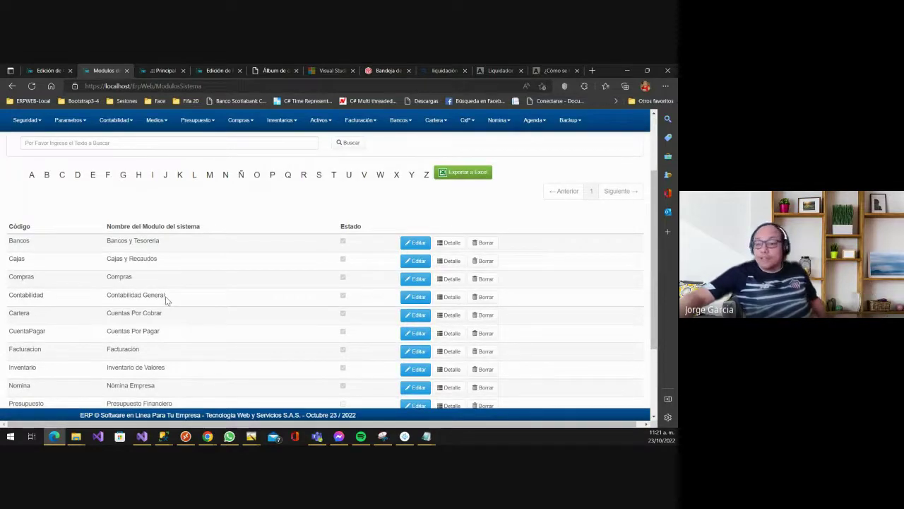
- Open Sucursales and look over the three company branches, including PRINCIPAL ZAPATOS
left_click(68, 120)
mouse_move(81, 152)
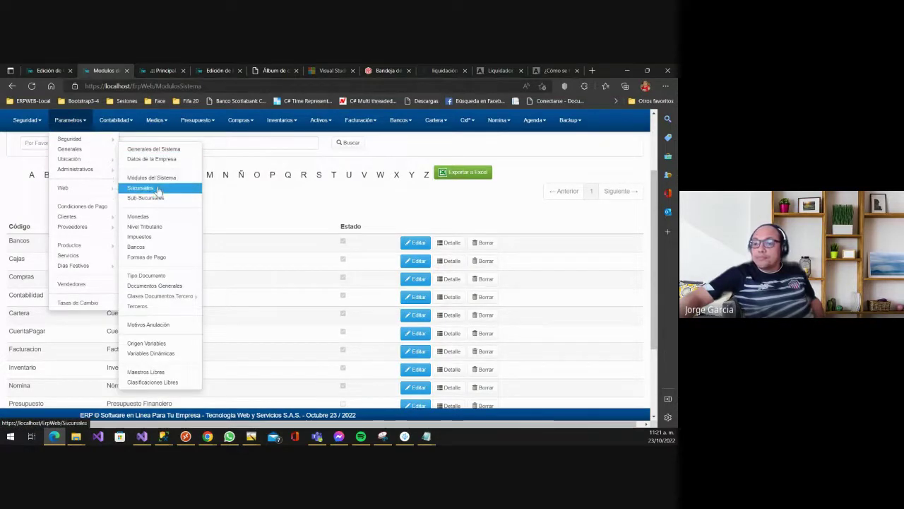
left_click(142, 189)
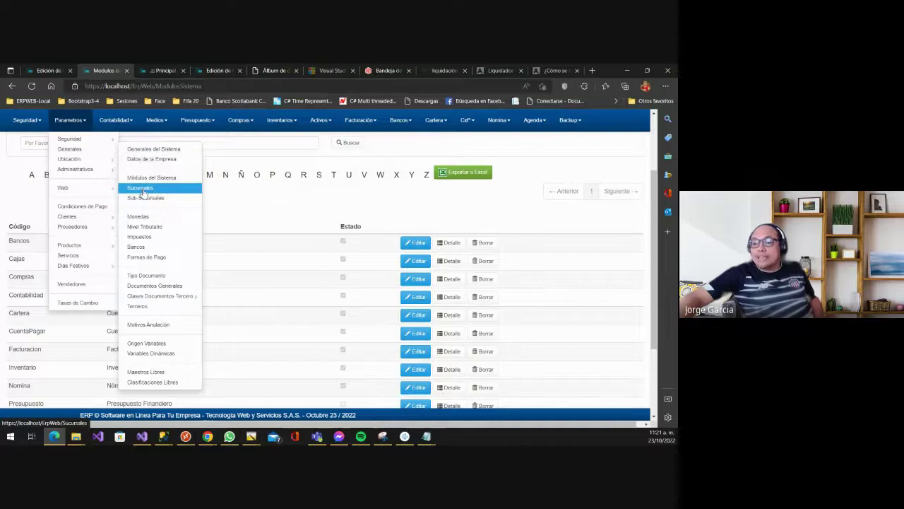
scroll(170, 240, "down", 2)
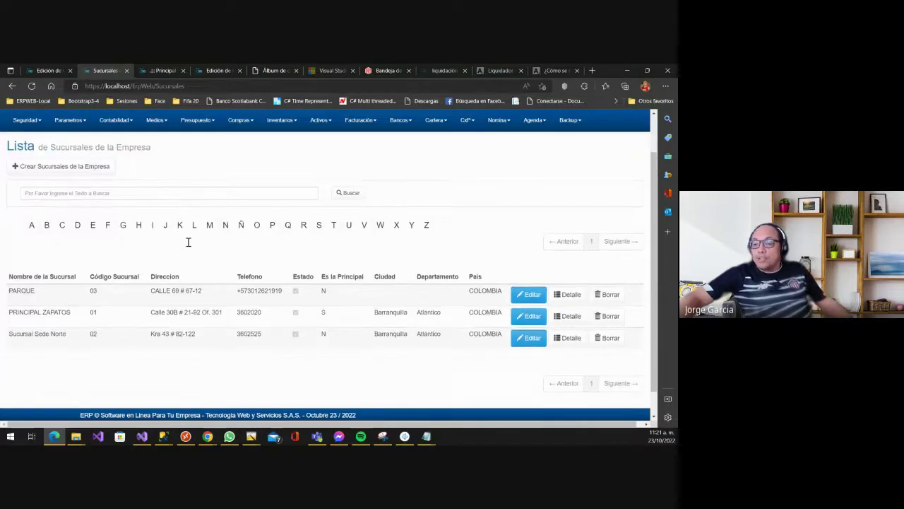
scroll(187, 243, "up", 2)
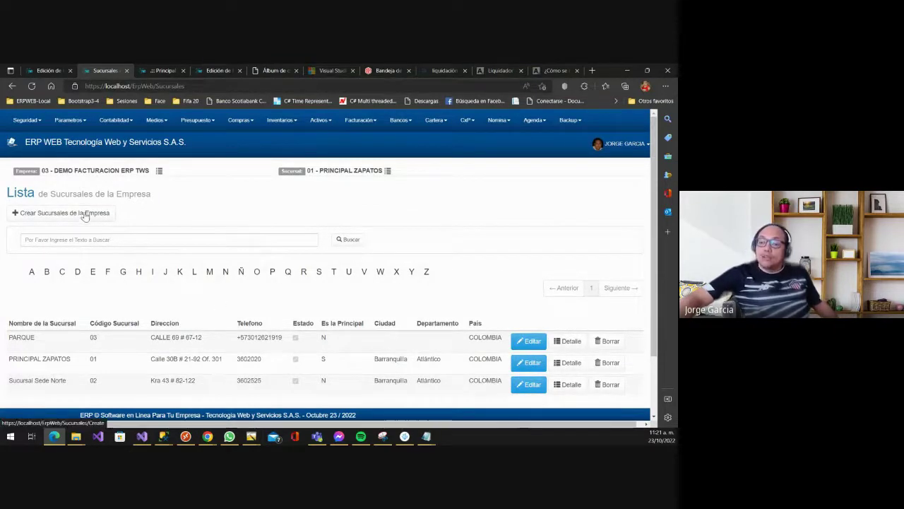
scroll(152, 263, "down", 1)
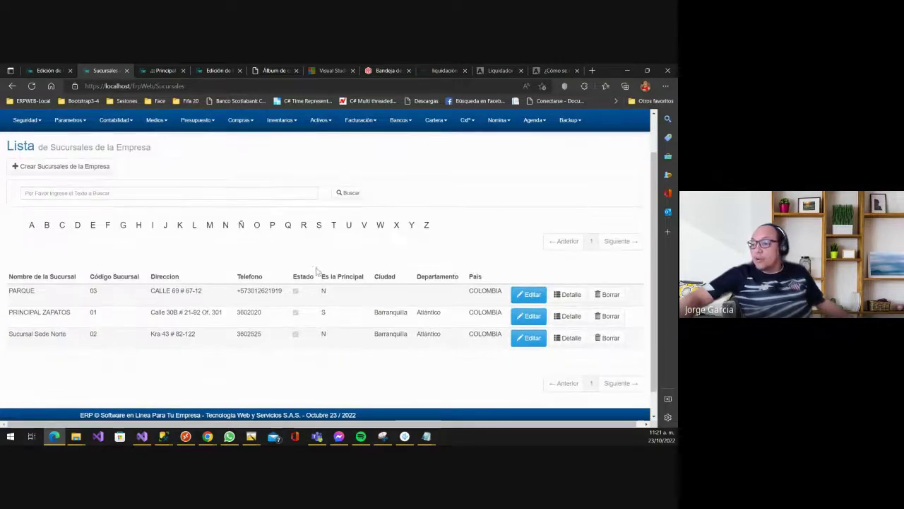
scroll(187, 259, "up", 1)
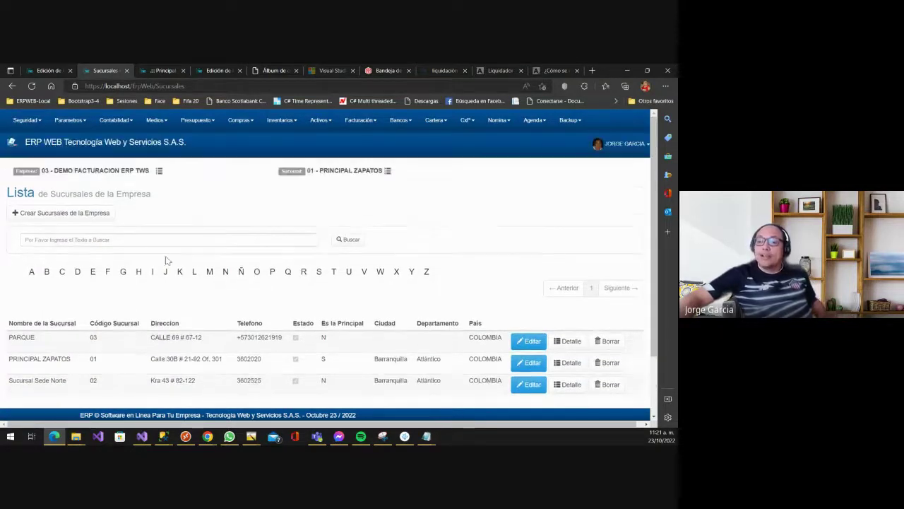
left_click(83, 213)
left_click(99, 223)
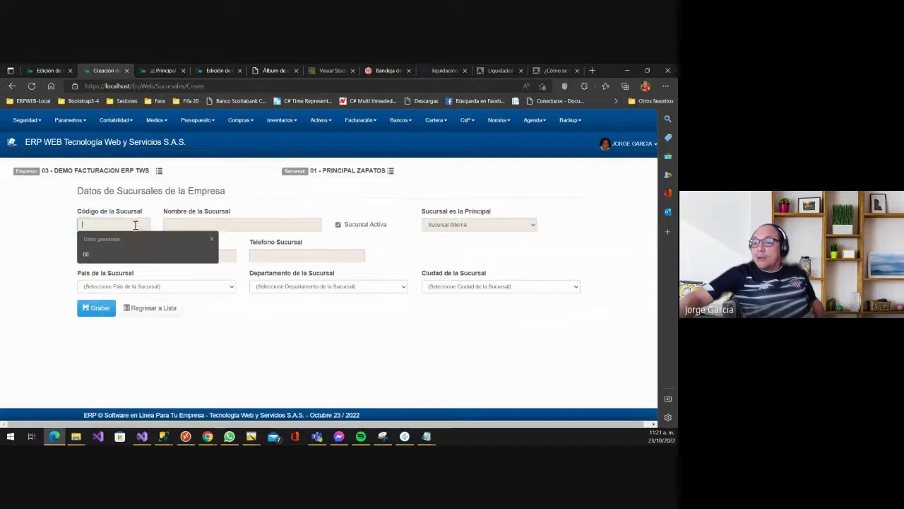
left_click(244, 223)
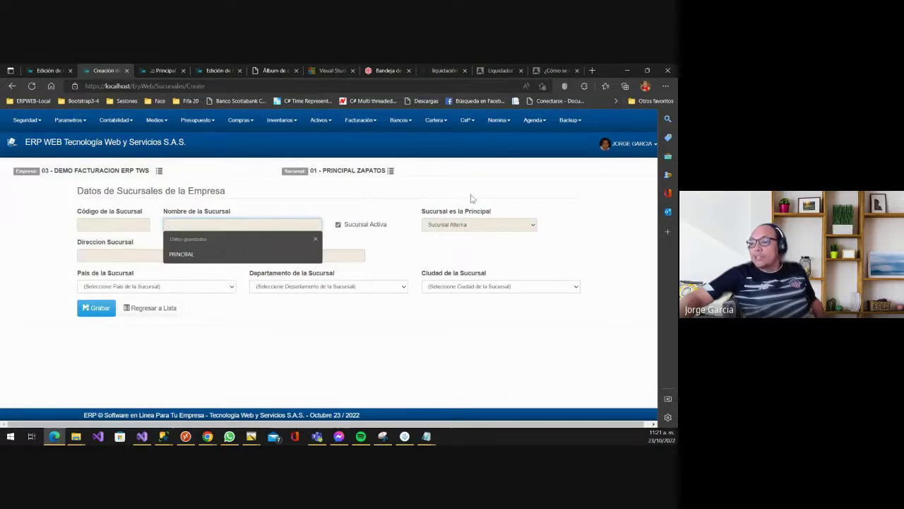
left_click(467, 225)
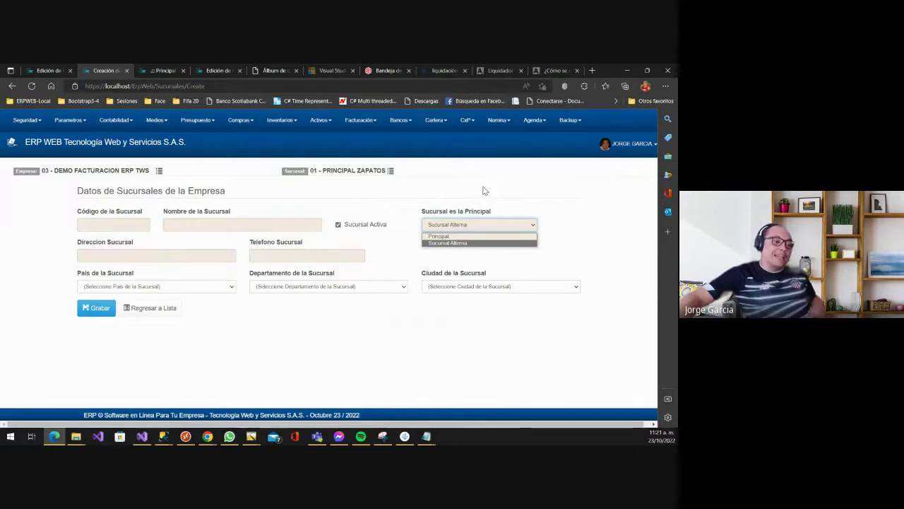
left_click(485, 191)
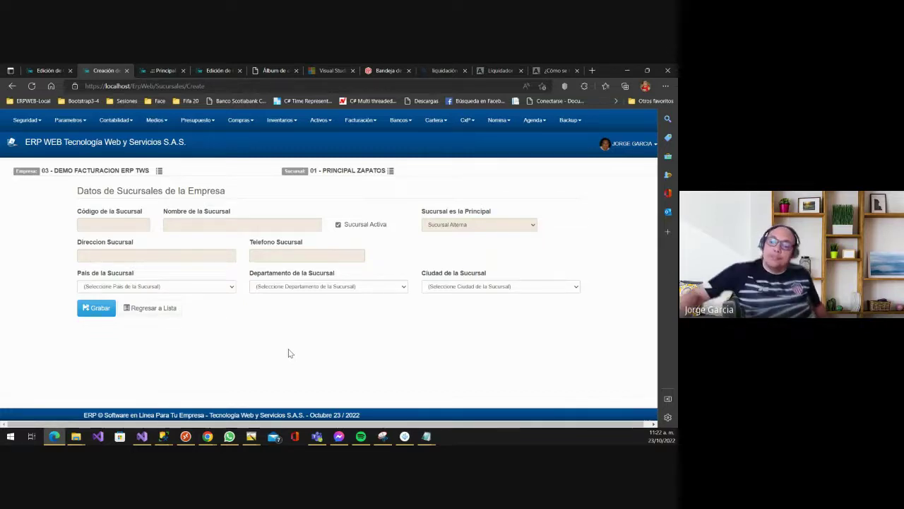
- Review the PRINCIPAL ZAPATOS branch details in edit mode, then go back to the branch list
left_click(171, 309)
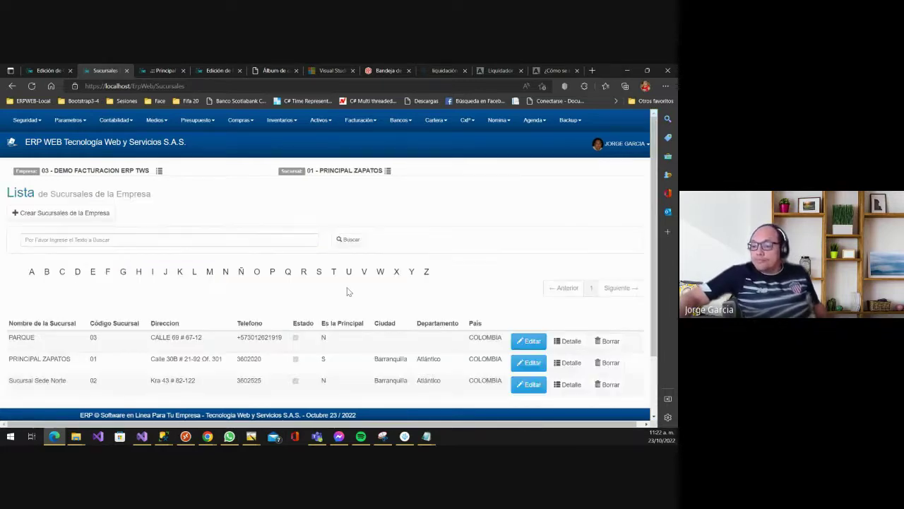
scroll(432, 319, "down", 2)
left_click(529, 289)
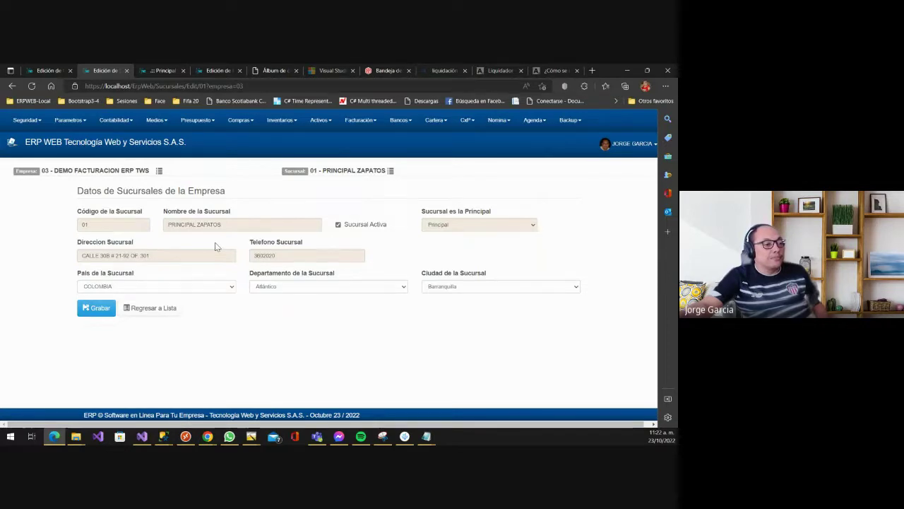
left_click(157, 310)
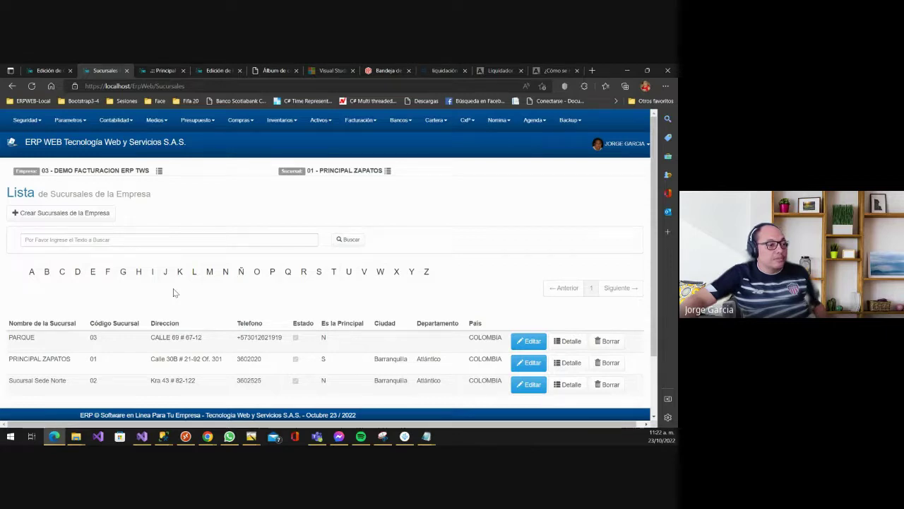
- Open Sub-Sucursales to see SUB SUCURSAL 1FF listed under PRINCIPAL ZAPATOS
left_click(70, 122)
mouse_move(87, 141)
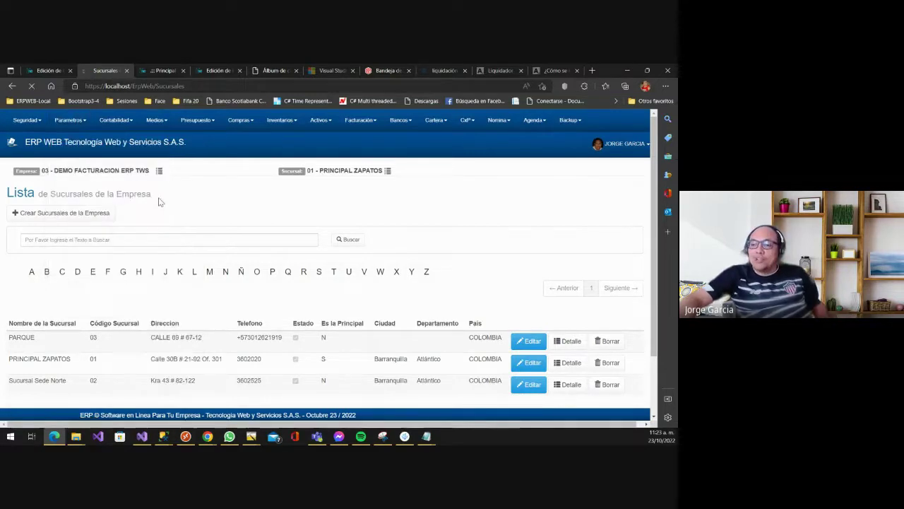
left_click(158, 203)
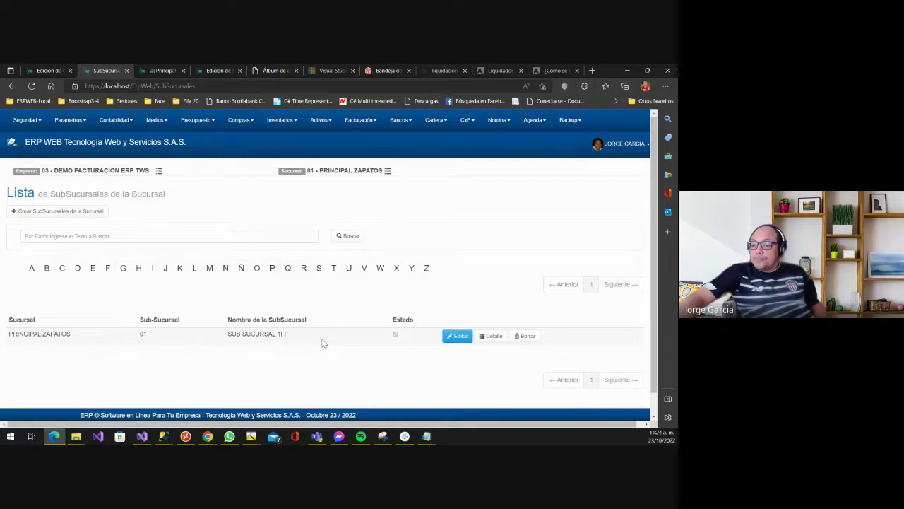
- Add sub-branch code 02, CELULARES INTERNOS, under Sucursal Sede Norte and save it
left_click(85, 219)
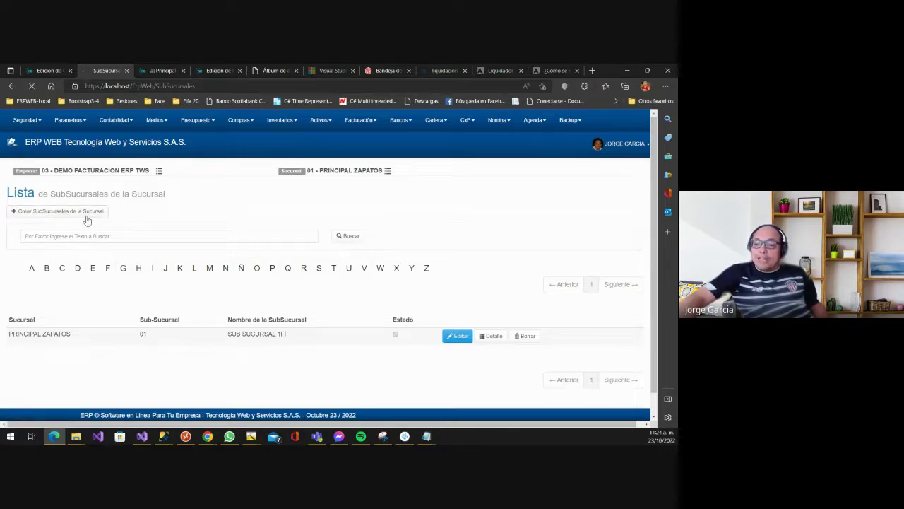
left_click(97, 240)
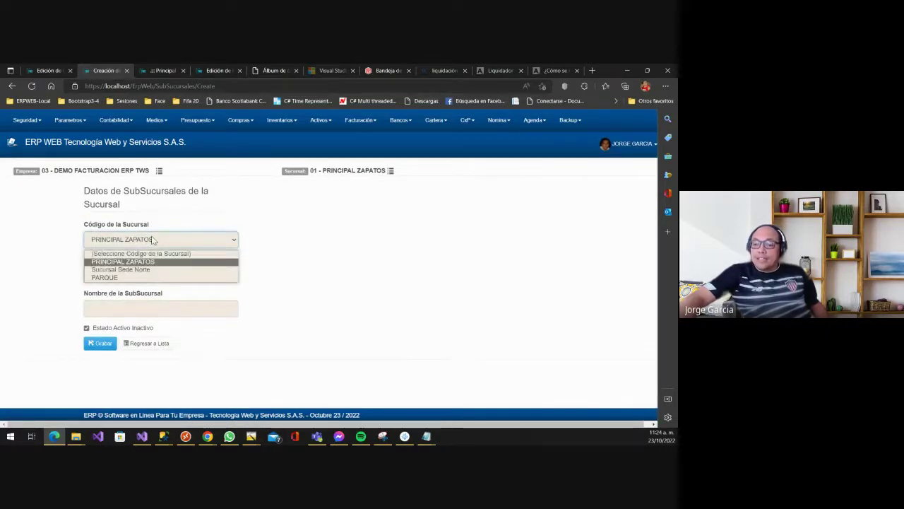
left_click(127, 272)
left_click(101, 277)
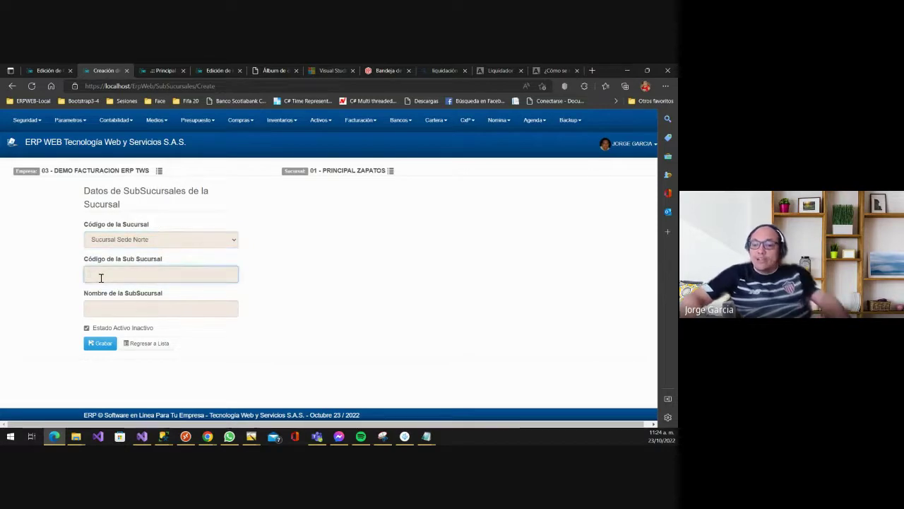
type("02")
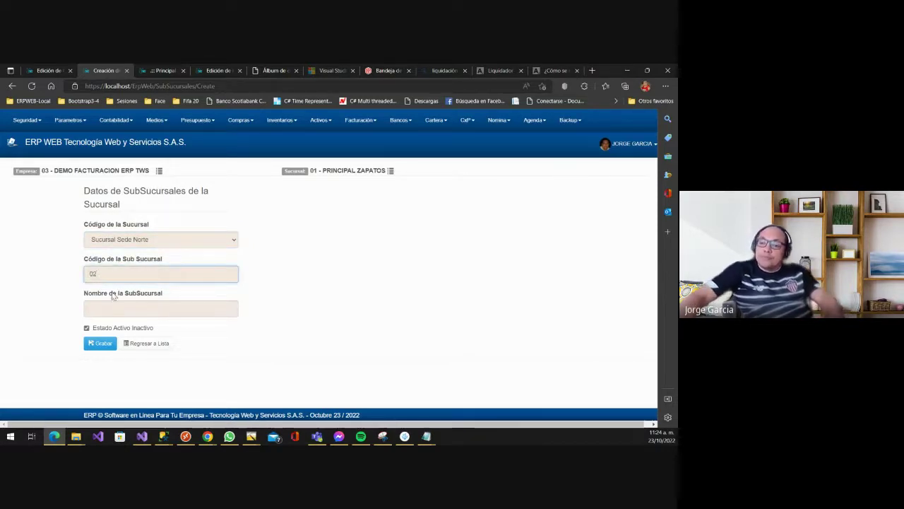
left_click(111, 302)
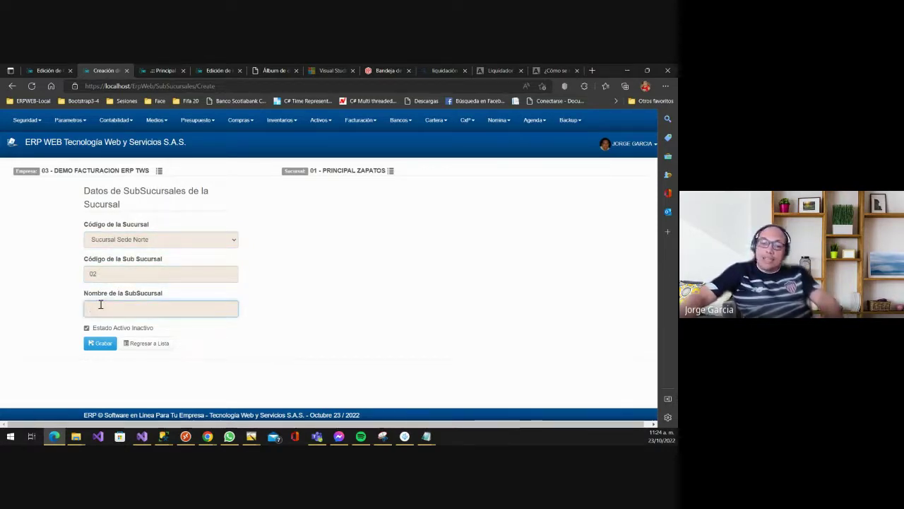
type("CE")
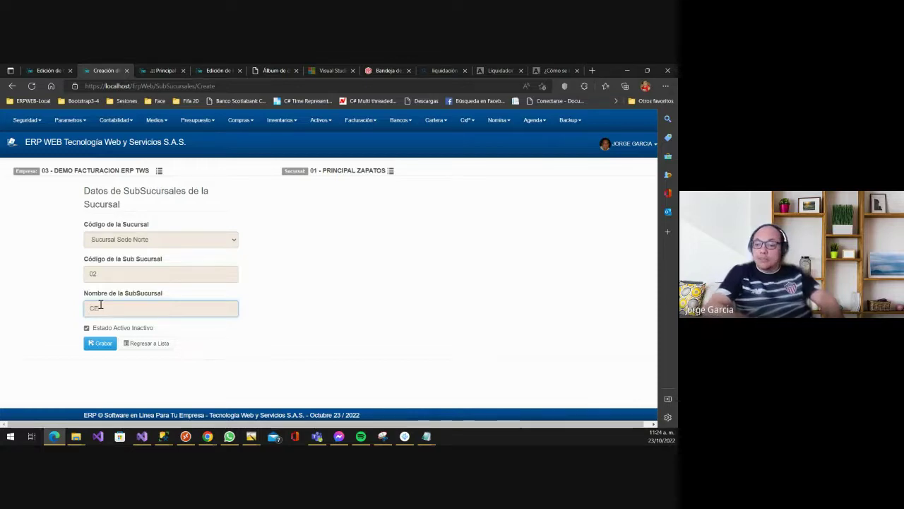
type("LULARES INTER")
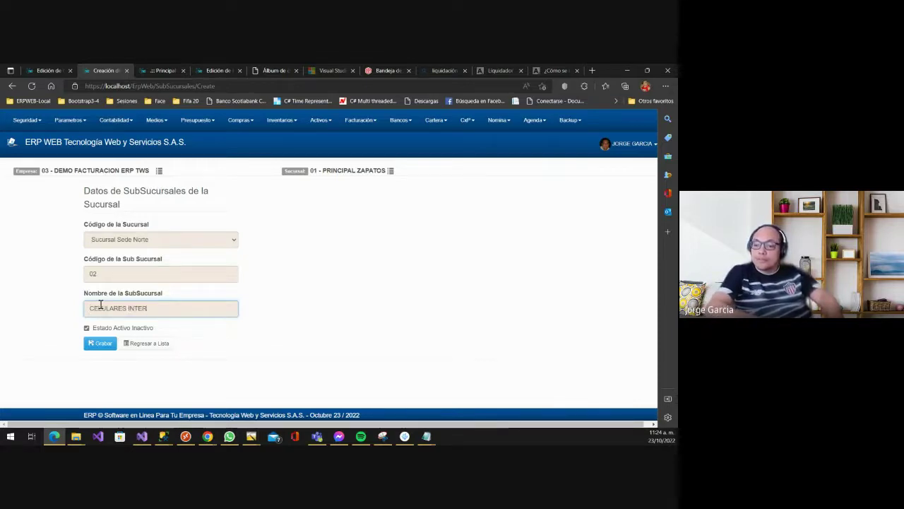
type("NOS")
left_click(99, 343)
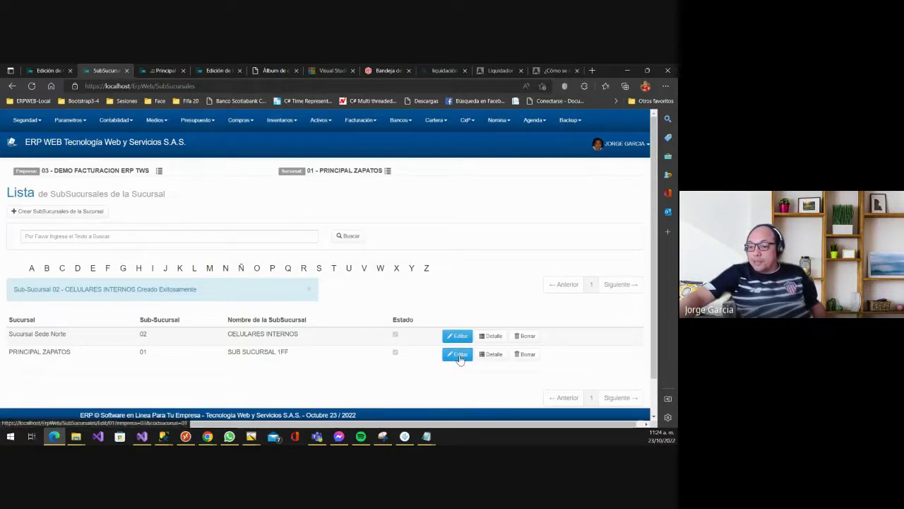
- Check sub-branch 01's edit page, go back to the list, then open Parametros > Generales
left_click(459, 356)
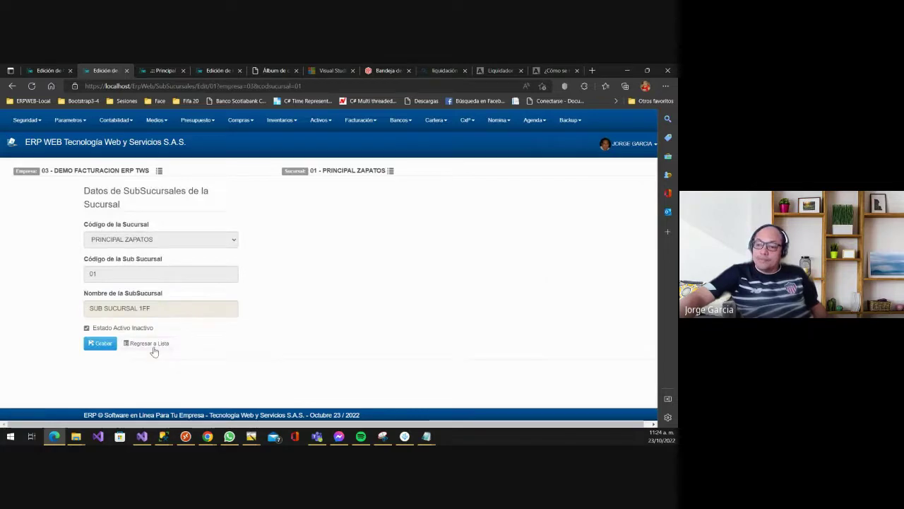
left_click(148, 343)
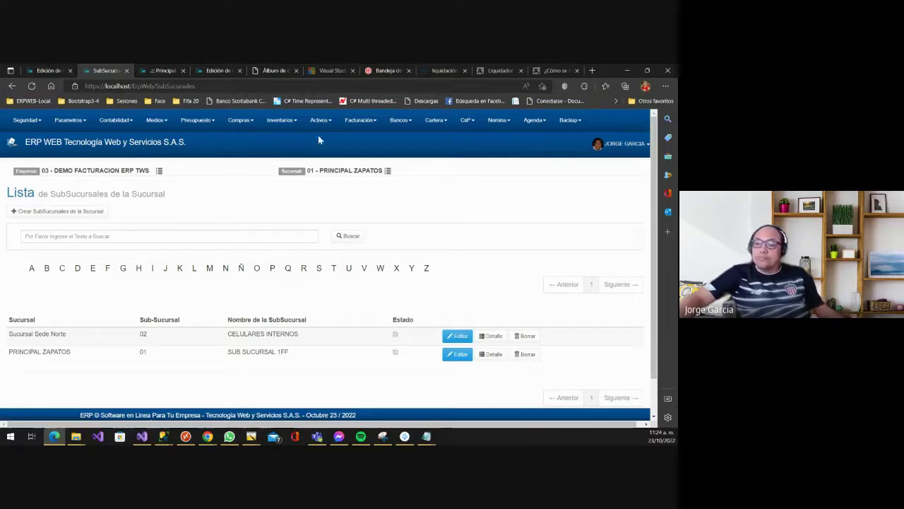
left_click(71, 121)
mouse_move(68, 160)
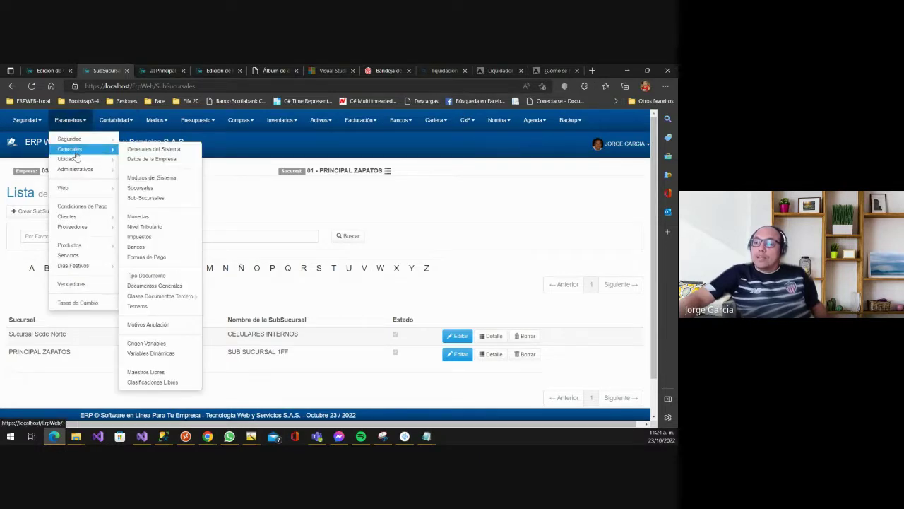
- Confirm DOLAR keeps Dos Posiciones Decimales, then return to the DOLAR, EURO, PESOS currency list
left_click(150, 218)
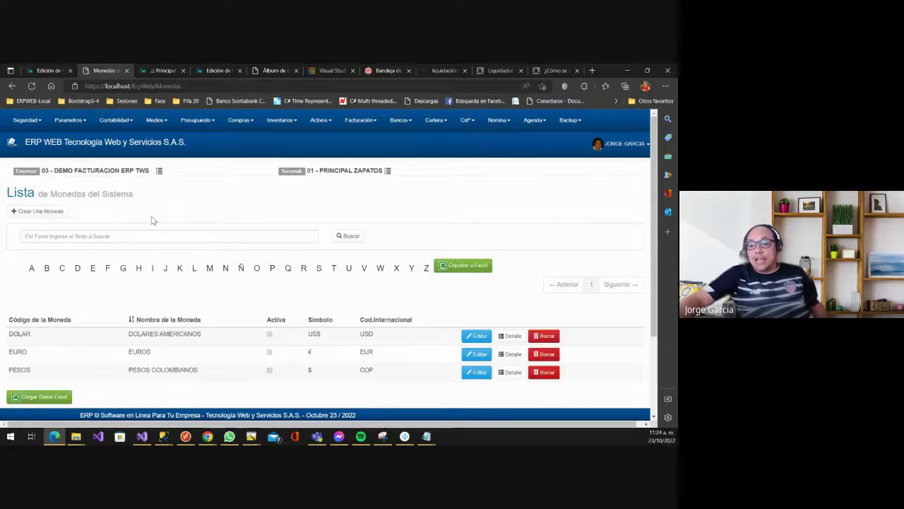
scroll(128, 272, "down", 1)
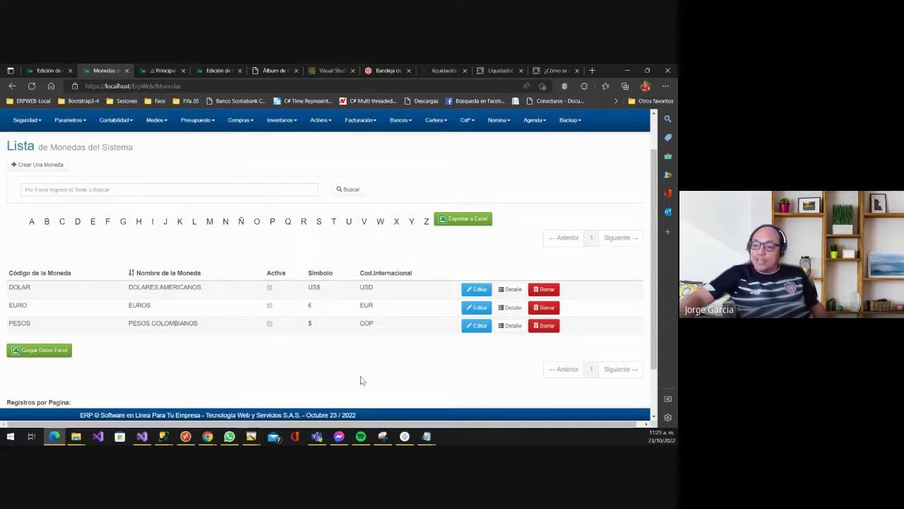
left_click(479, 290)
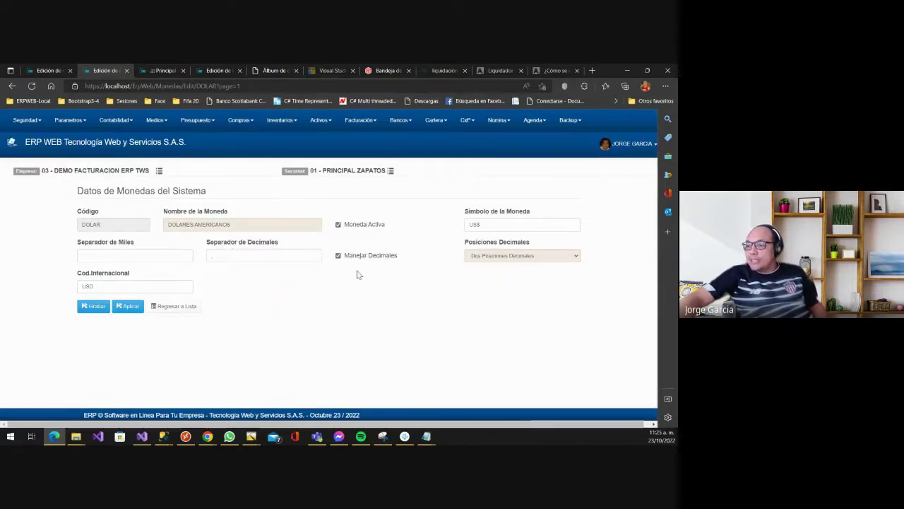
left_click(483, 257)
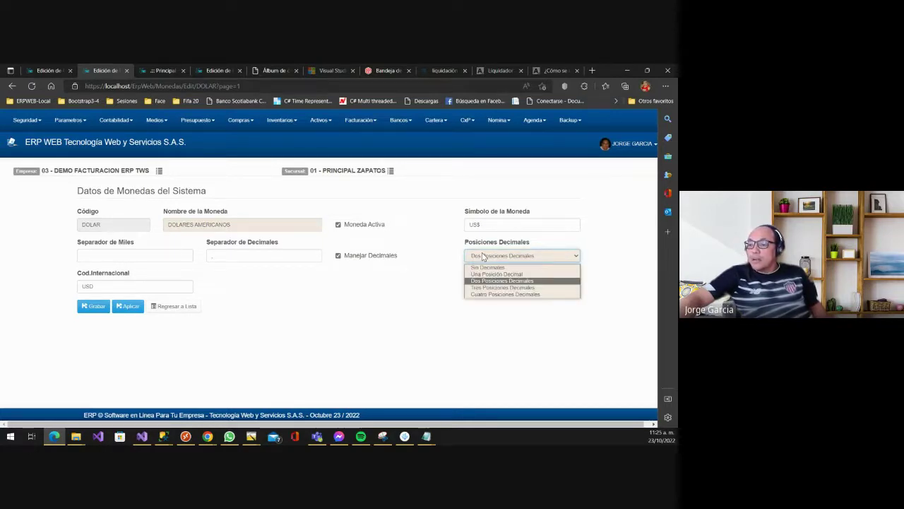
left_click(330, 340)
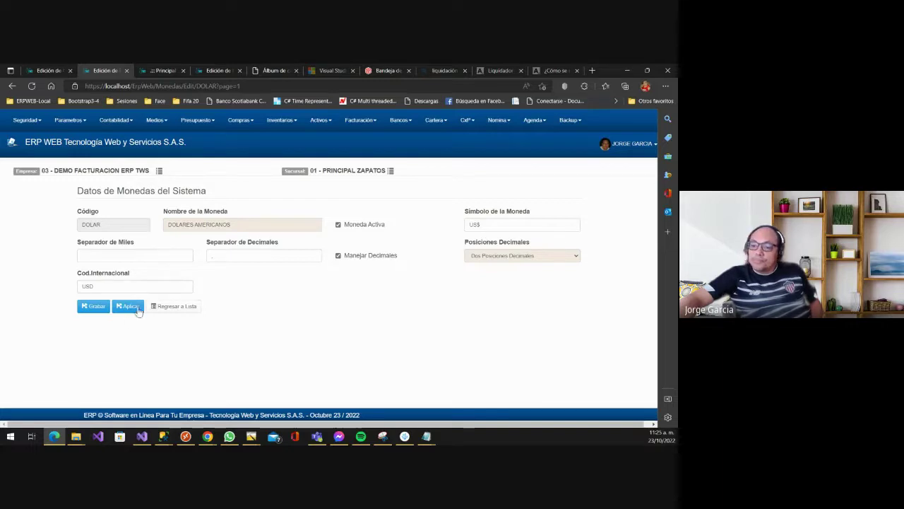
left_click(167, 308)
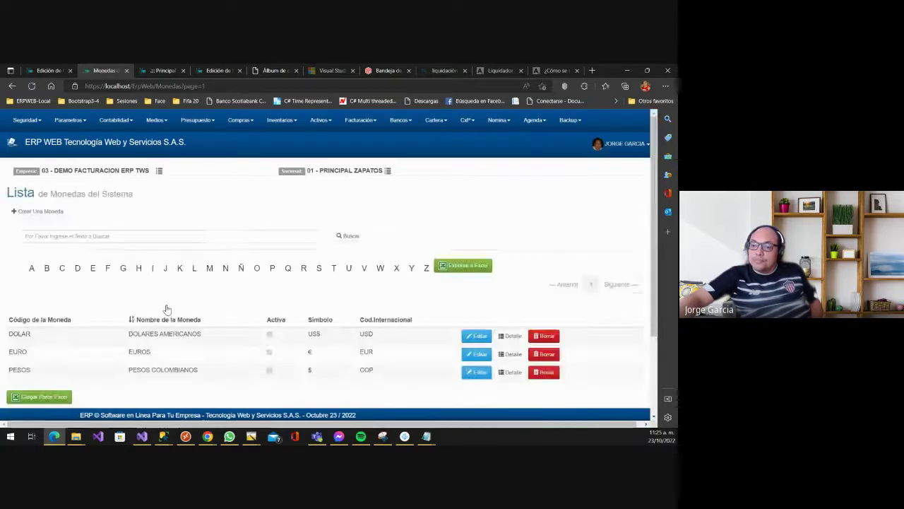
scroll(209, 327, "down", 2)
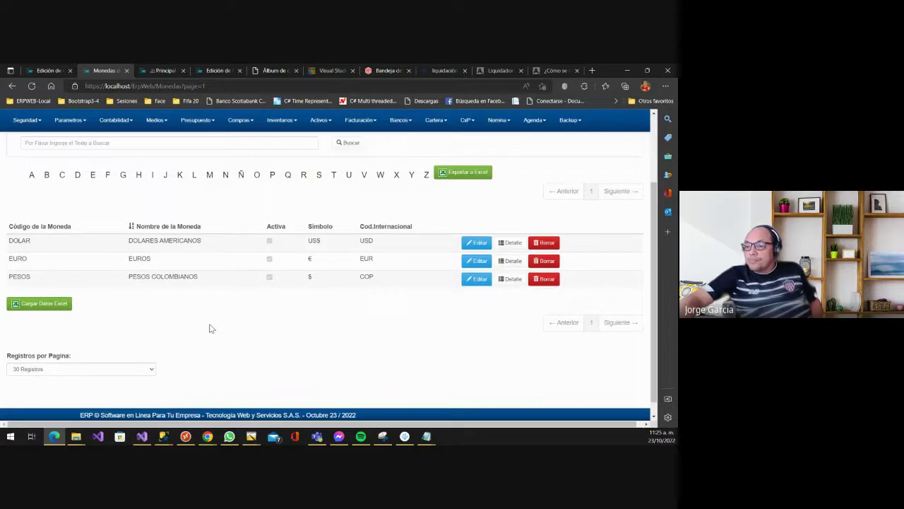
scroll(209, 327, "up", 1)
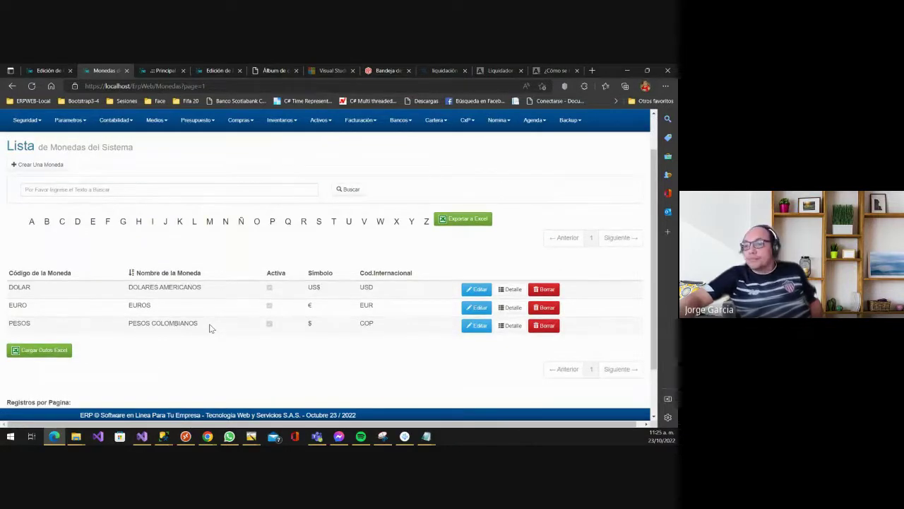
scroll(271, 285, "up", 1)
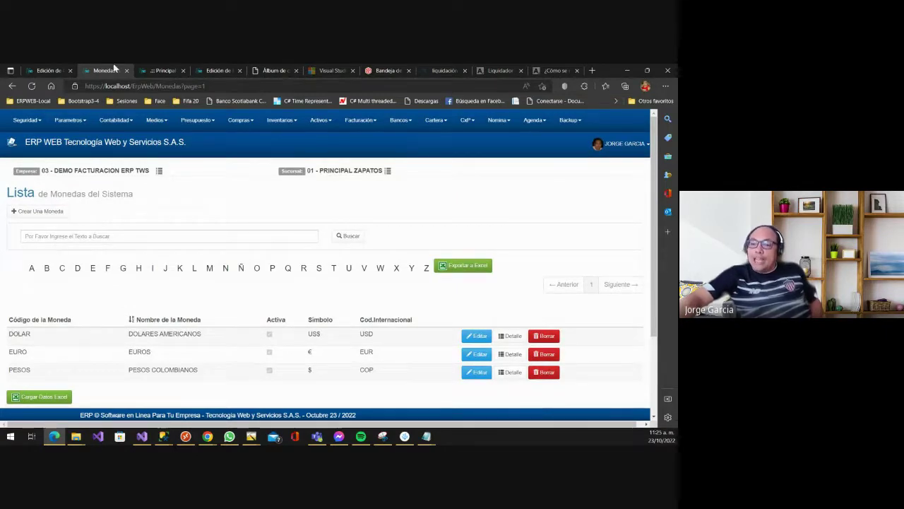
- Open the exchange rates page and start creating a new exchange rate
left_click(65, 123)
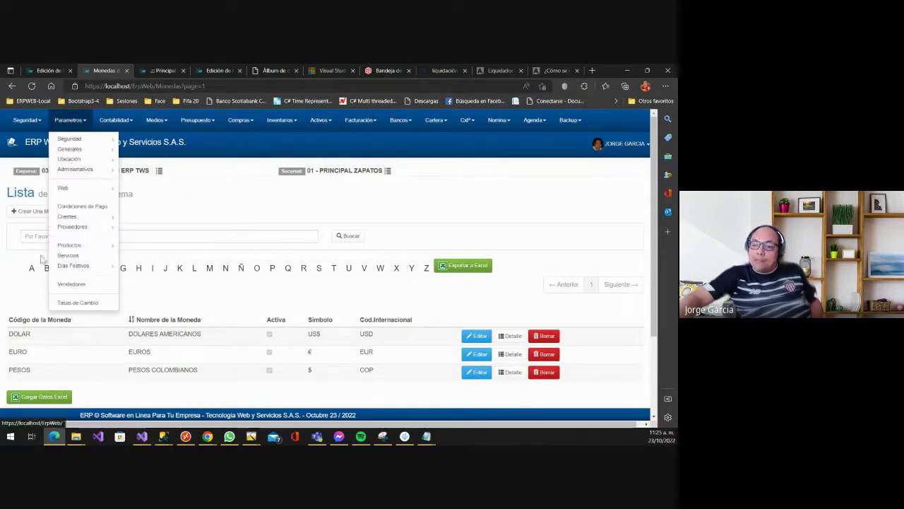
left_click(73, 303)
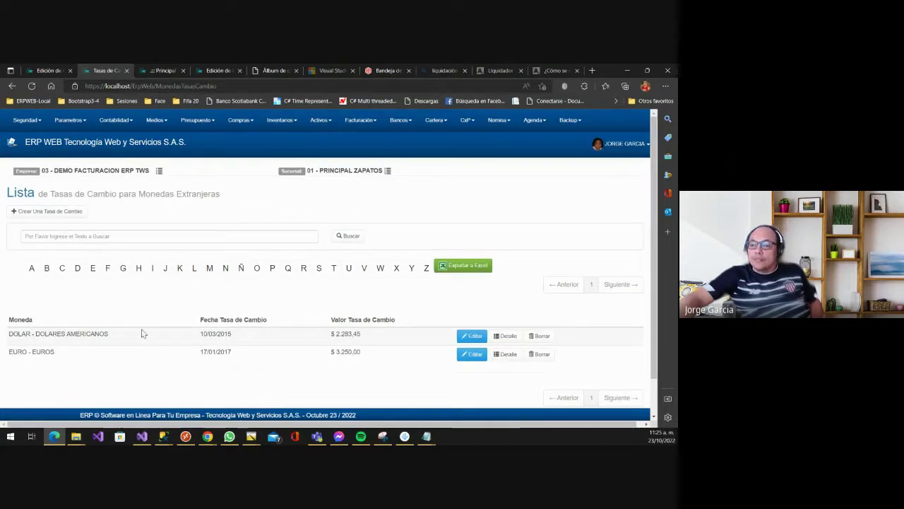
left_click(77, 212)
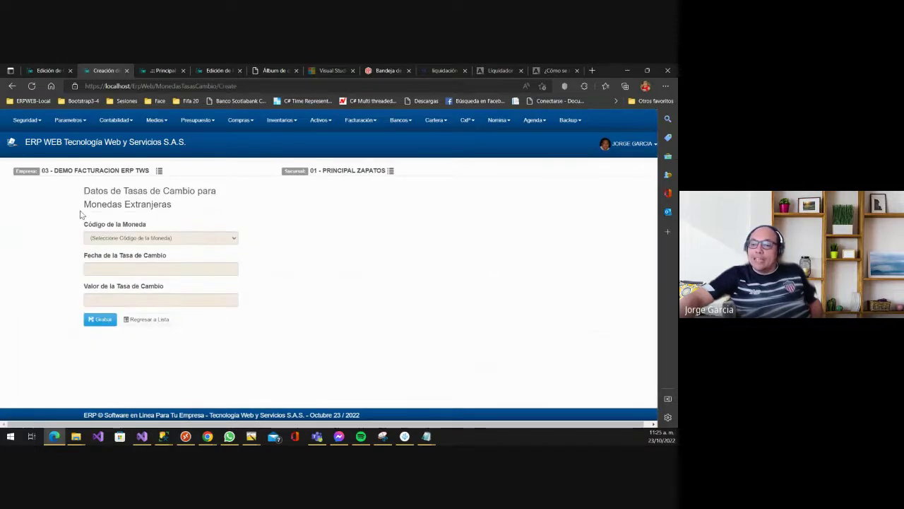
- Set the currency to DOLARES AMERICANOS and the rate date to 23/10/2022
left_click(131, 239)
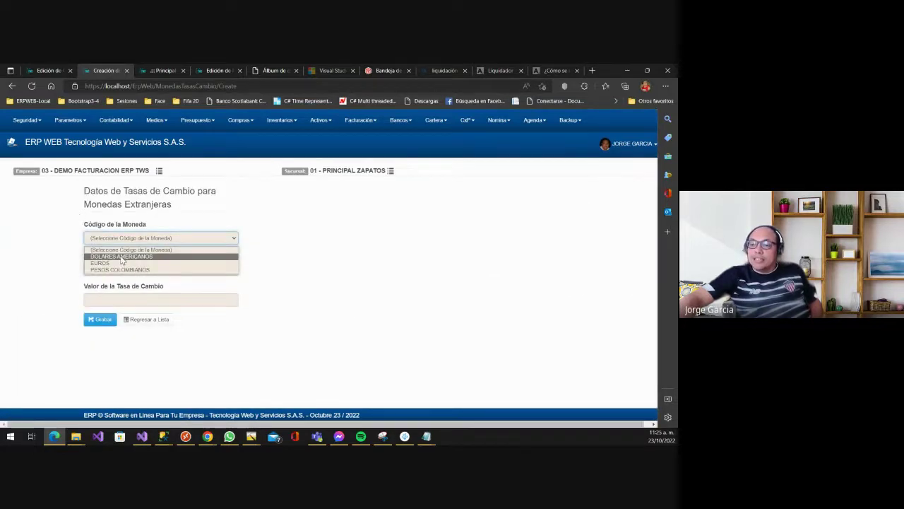
left_click(112, 263)
left_click(107, 267)
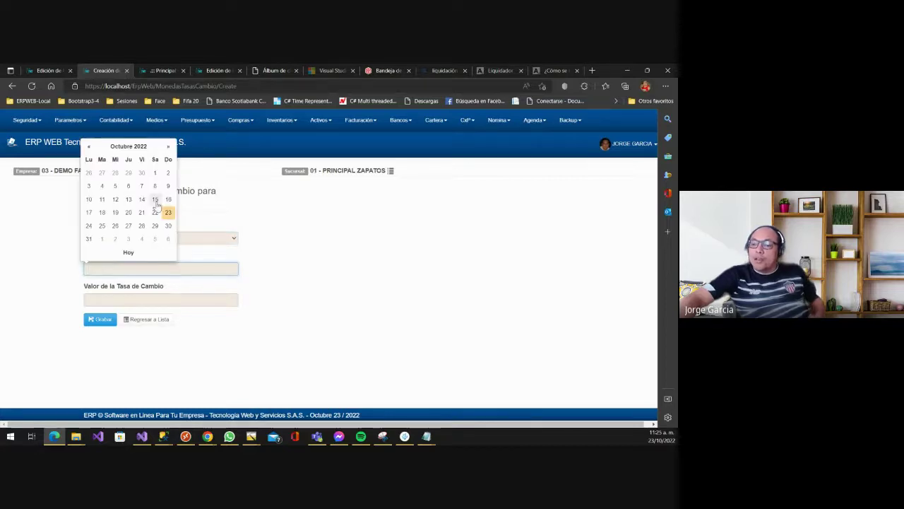
left_click(169, 212)
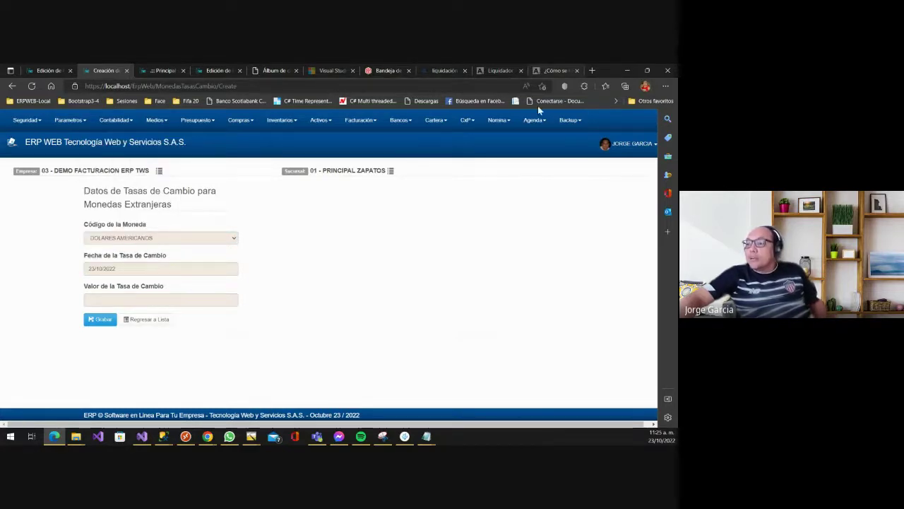
- Search 'dolar hoy' in Bing to read 1 USD = 4.906,35 COP, then return to the ERP form
left_click(590, 71)
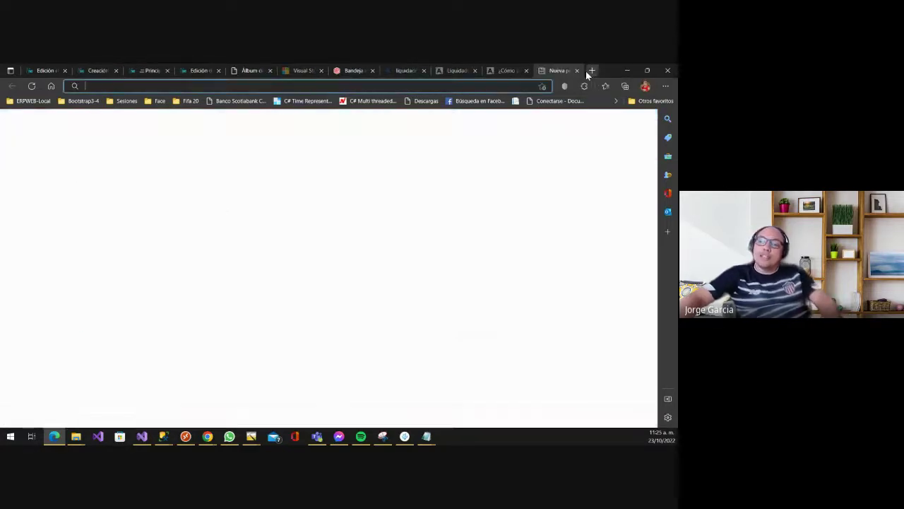
type("DOLAR H")
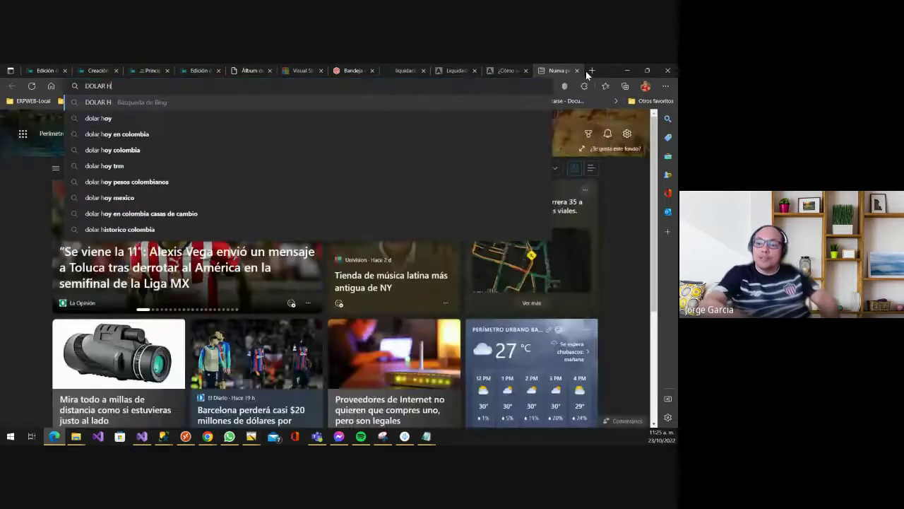
key("Down")
key("Return")
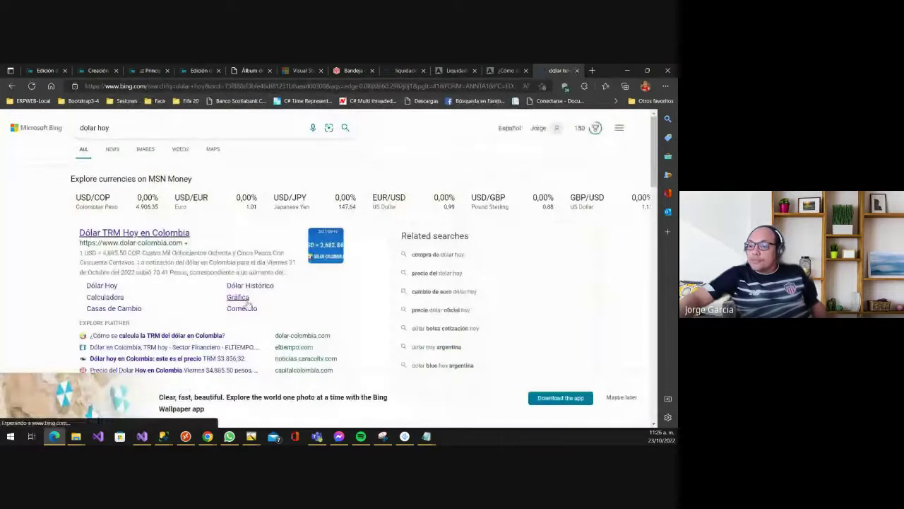
scroll(167, 311, "down", 1)
scroll(166, 310, "down", 2)
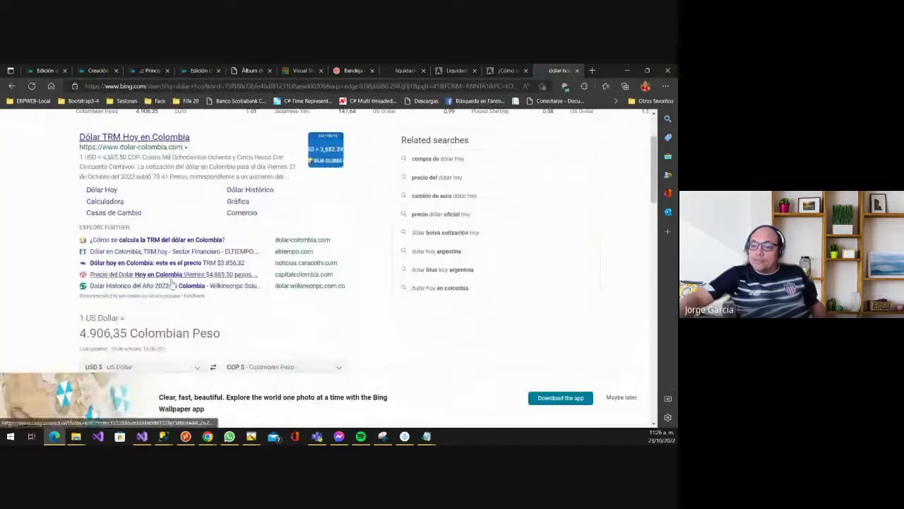
left_click(498, 71)
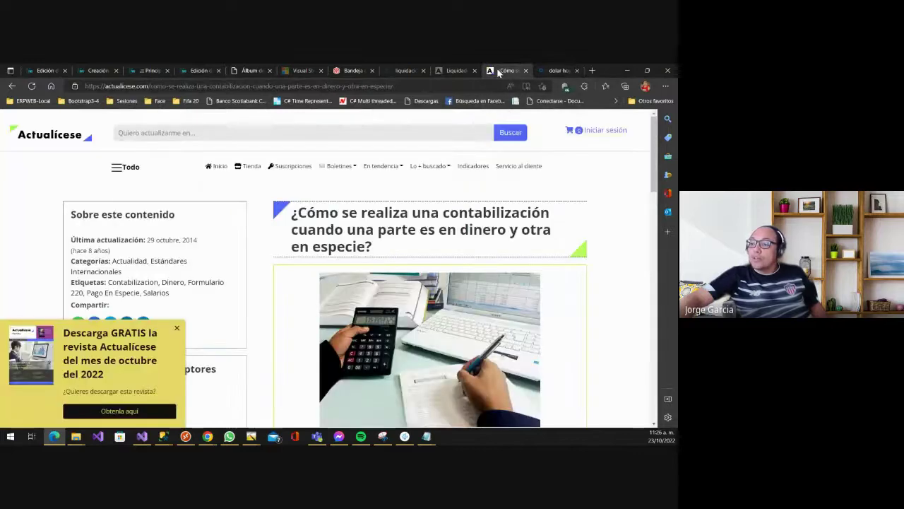
left_click(94, 70)
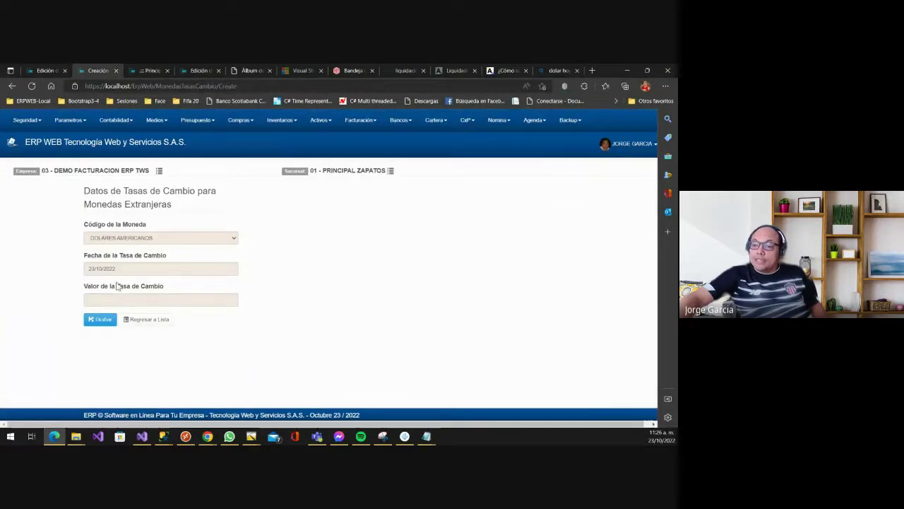
- Enter 4906.05 as the dollar exchange rate value and save it
left_click(100, 298)
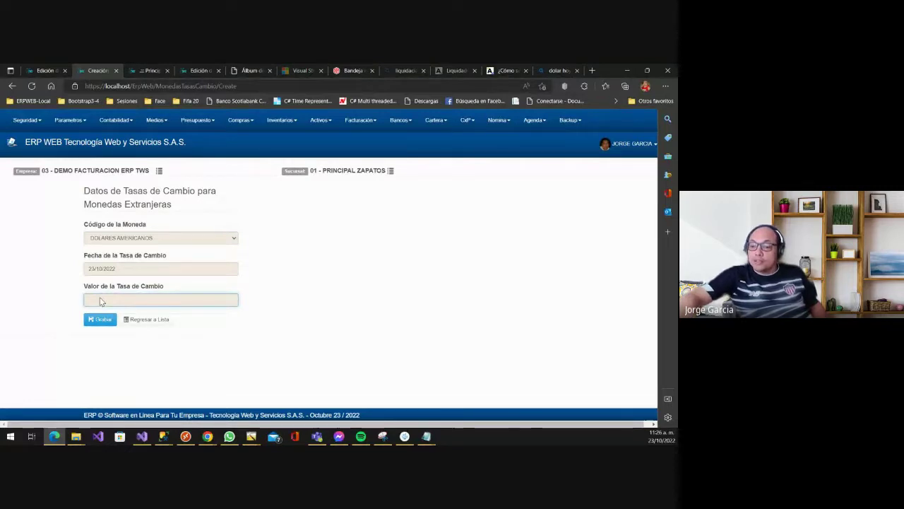
type("490")
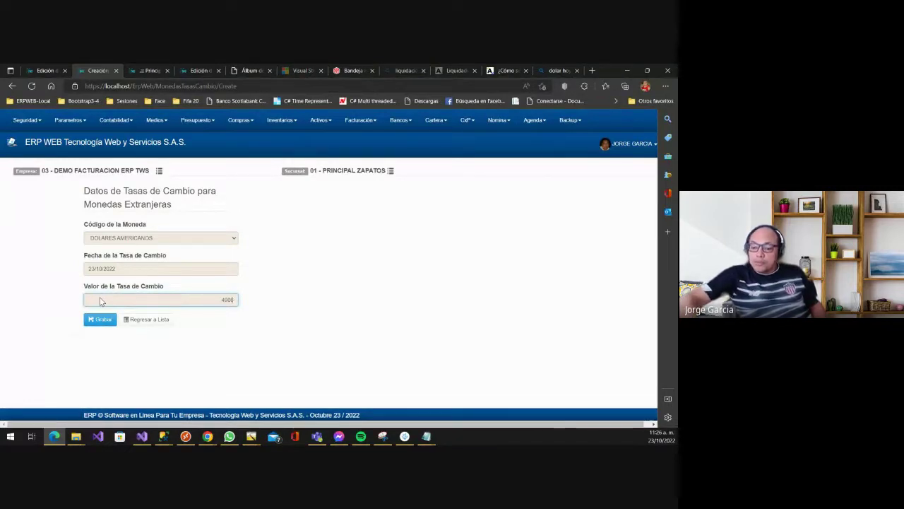
type("6.05")
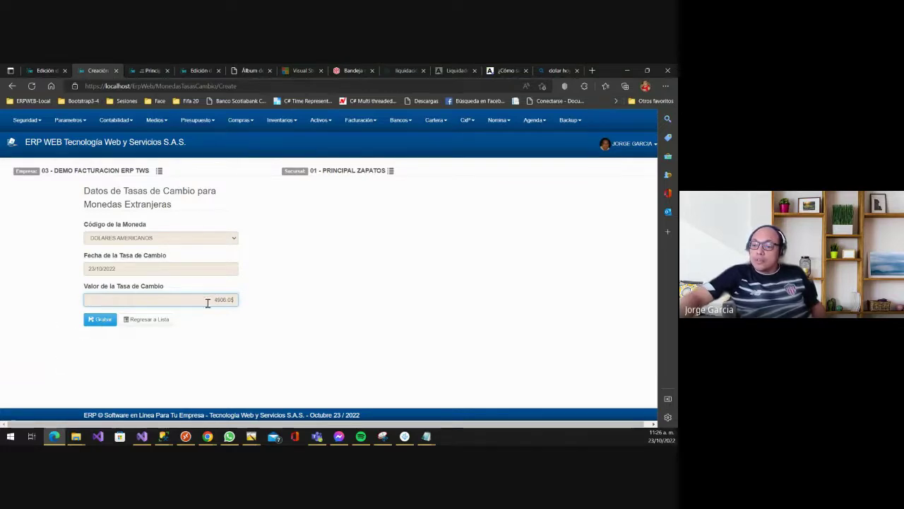
key("Tab")
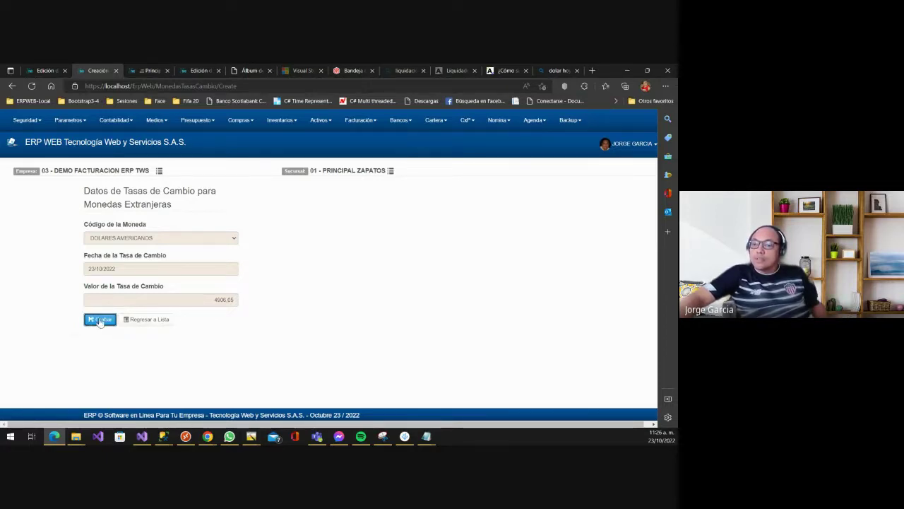
left_click(99, 320)
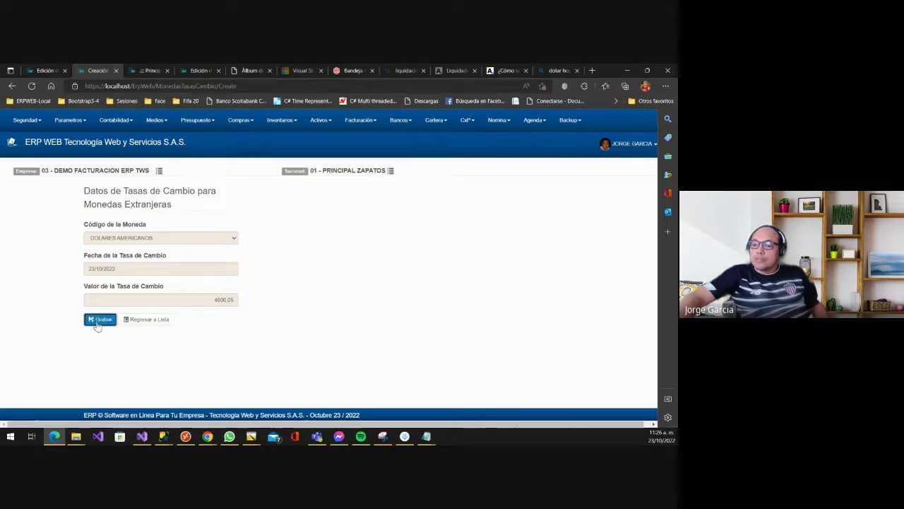
- Double-check the 23/10/2022 rate date and go back to the exchange-rate list
left_click(227, 302)
left_click(237, 268)
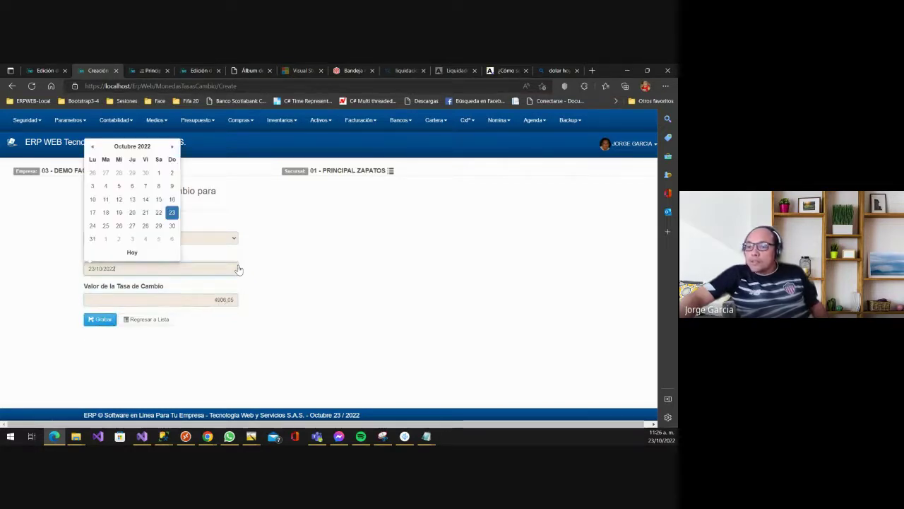
left_click(280, 258)
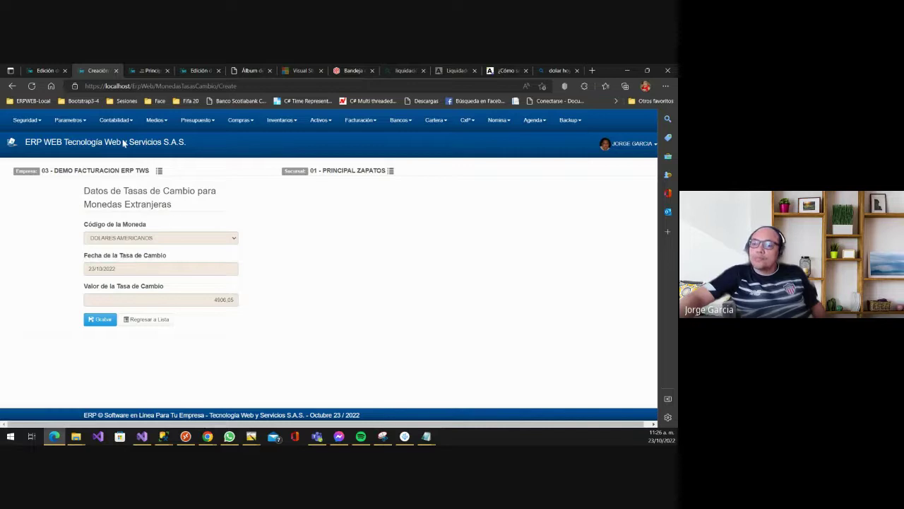
left_click(65, 121)
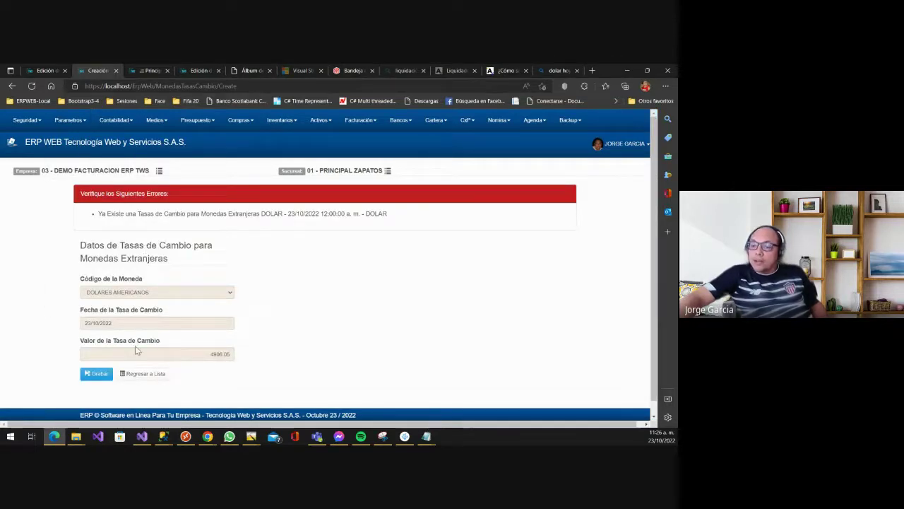
left_click(145, 373)
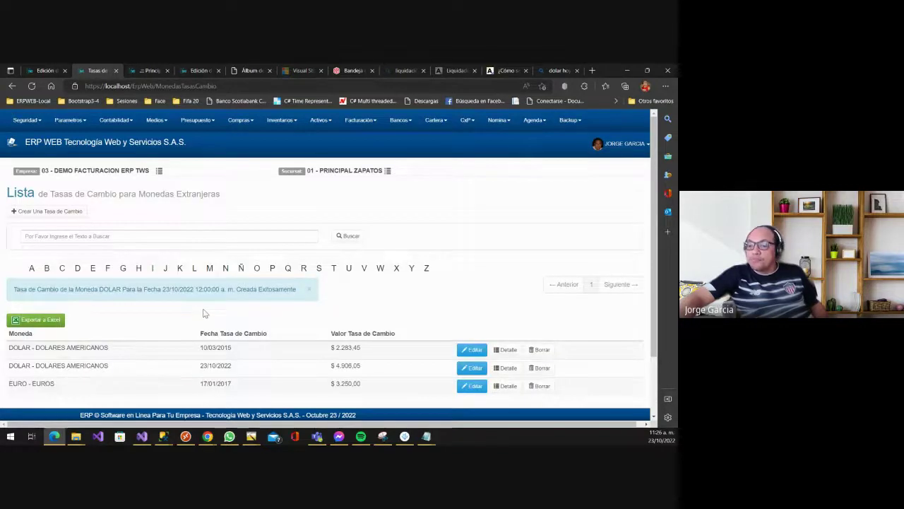
scroll(205, 313, "down", 2)
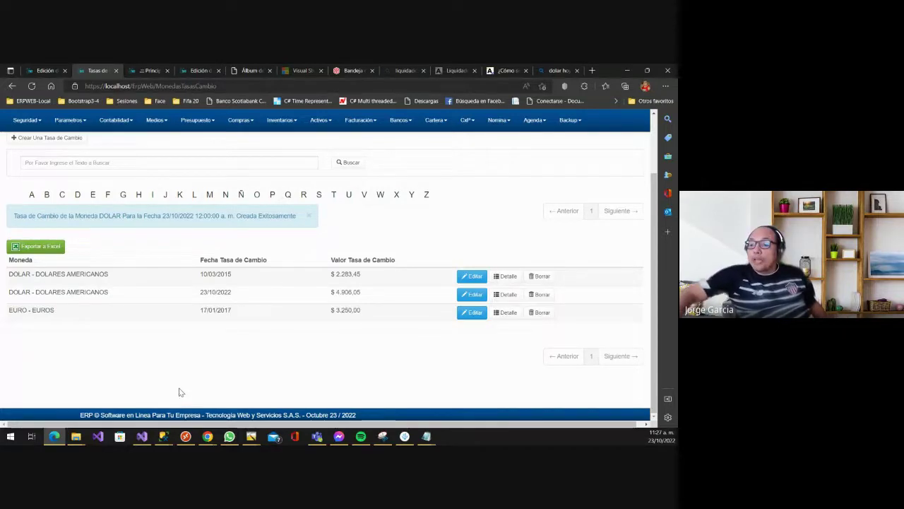
scroll(318, 297, "up", 2)
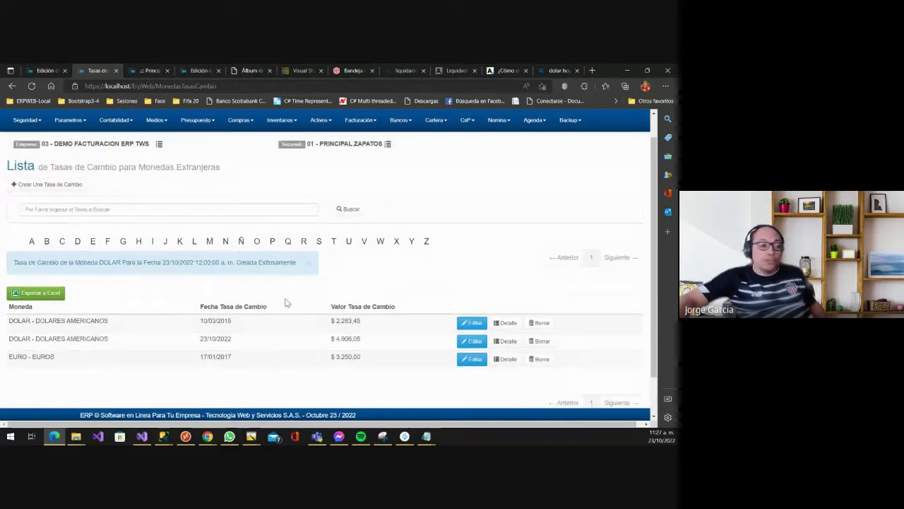
scroll(268, 318, "down", 1)
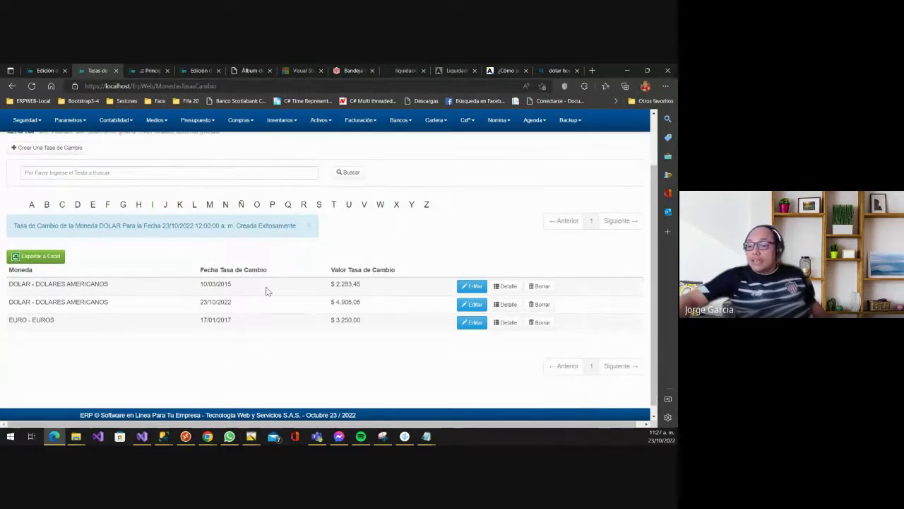
scroll(264, 291, "up", 1)
scroll(224, 294, "up", 1)
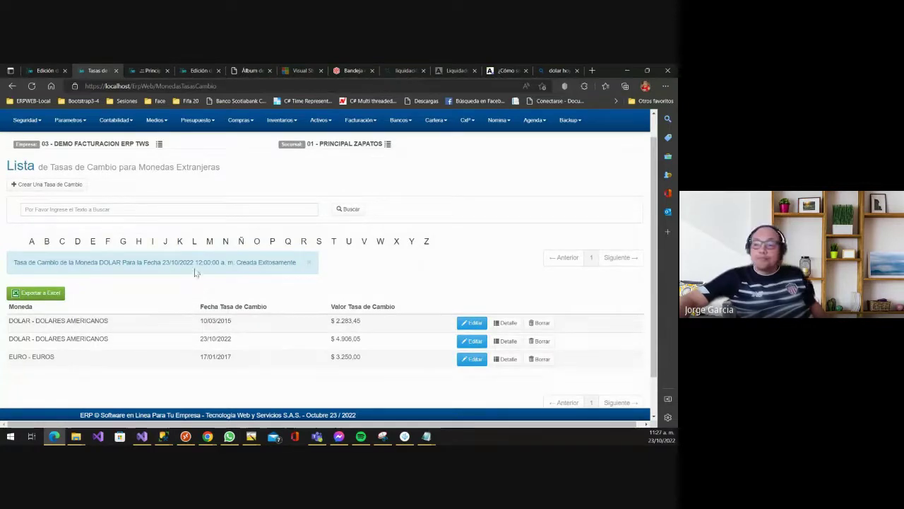
- Open Parametros > Generales > Nivel Tributario and look over the tax levels
left_click(68, 119)
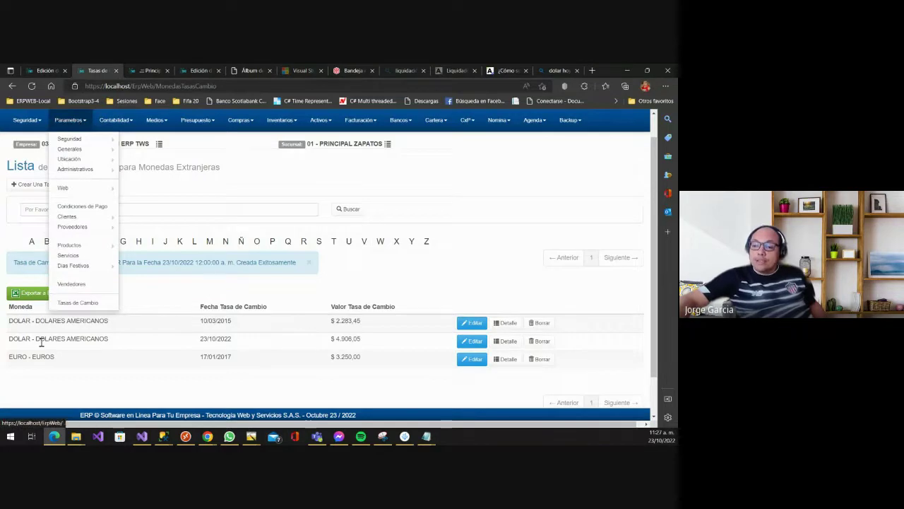
mouse_move(99, 149)
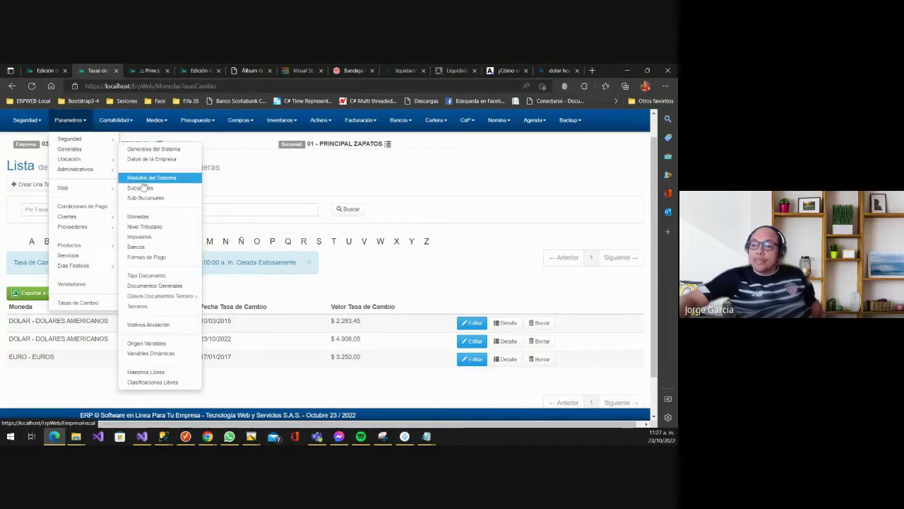
left_click(140, 229)
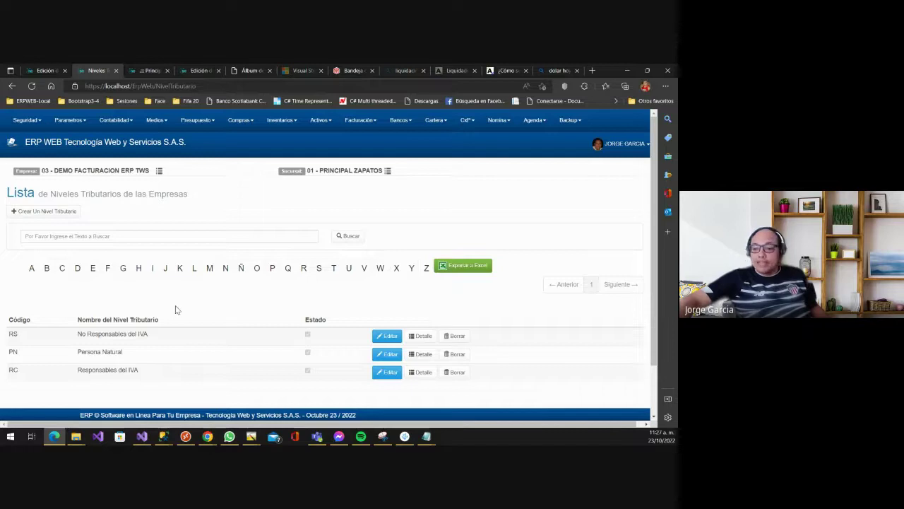
scroll(145, 322, "down", 1)
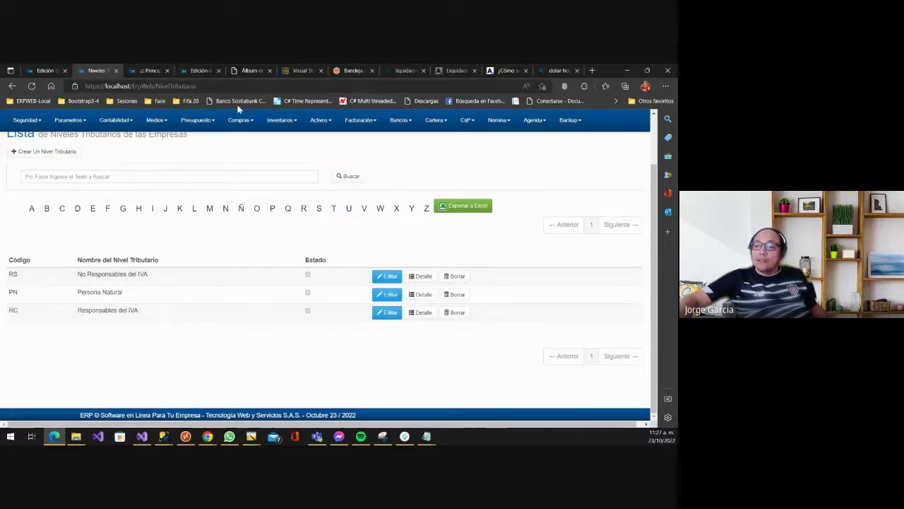
- Open Parametros > Generales > Impuestos to show the taxes and percentages list
left_click(67, 126)
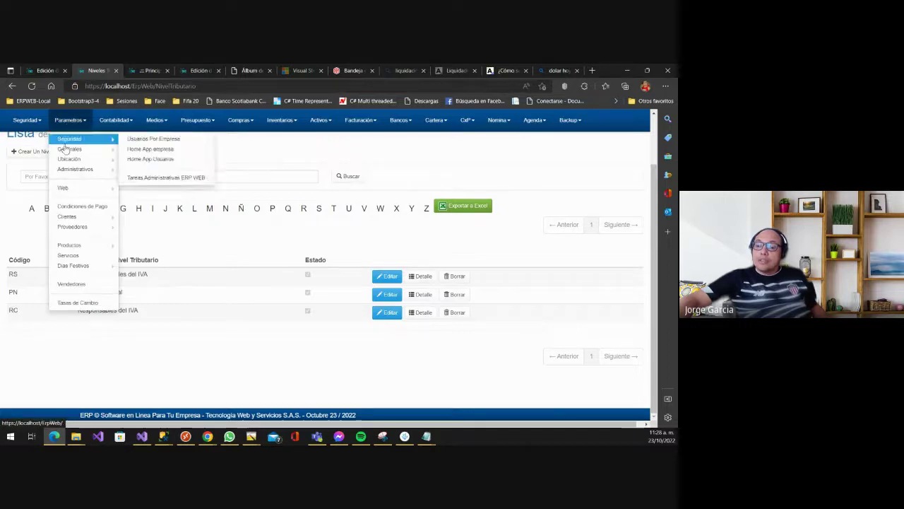
mouse_move(69, 149)
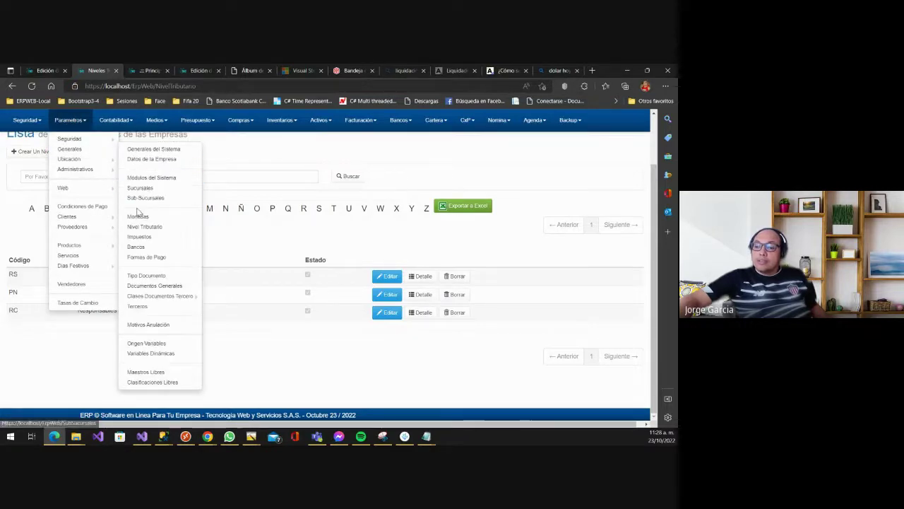
left_click(138, 239)
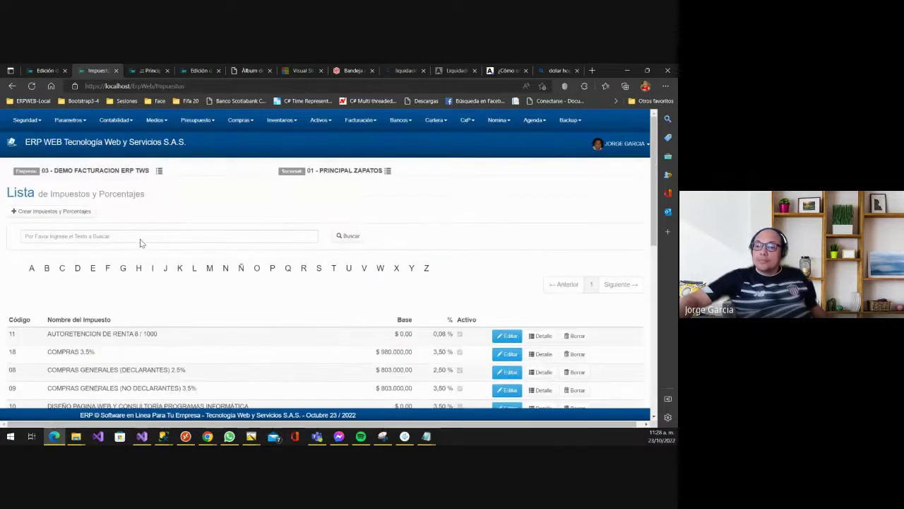
- Look through the existing taxes, then start a new 'Crear Impuestos y Porcentajes' entry
scroll(242, 300, "down", 1)
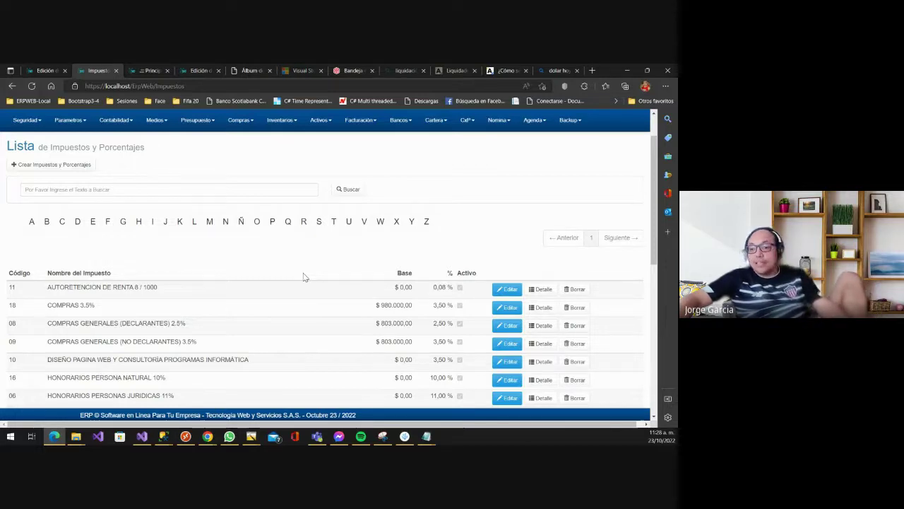
scroll(284, 270, "up", 2)
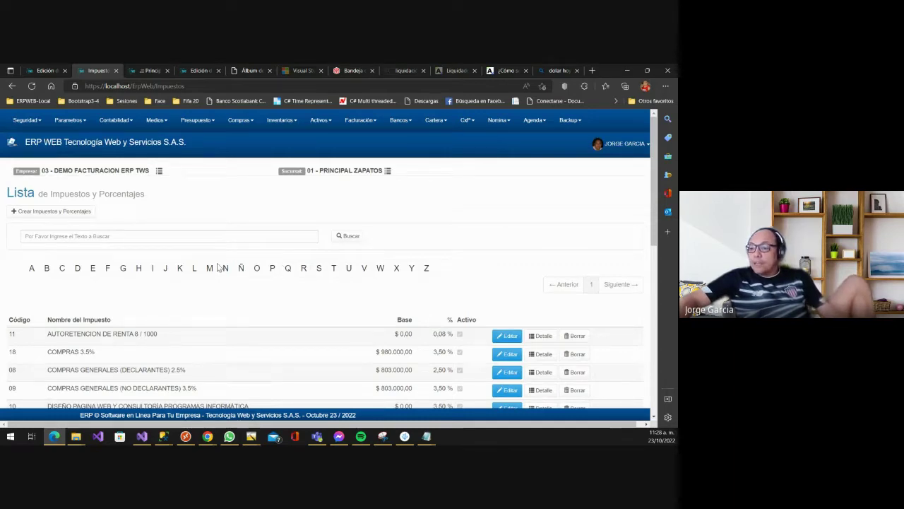
scroll(196, 233, "down", 3)
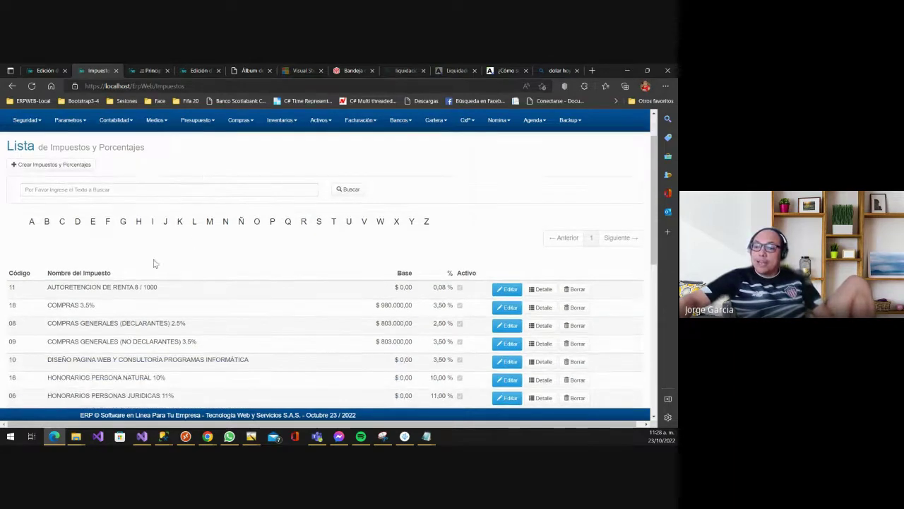
scroll(174, 257, "up", 3)
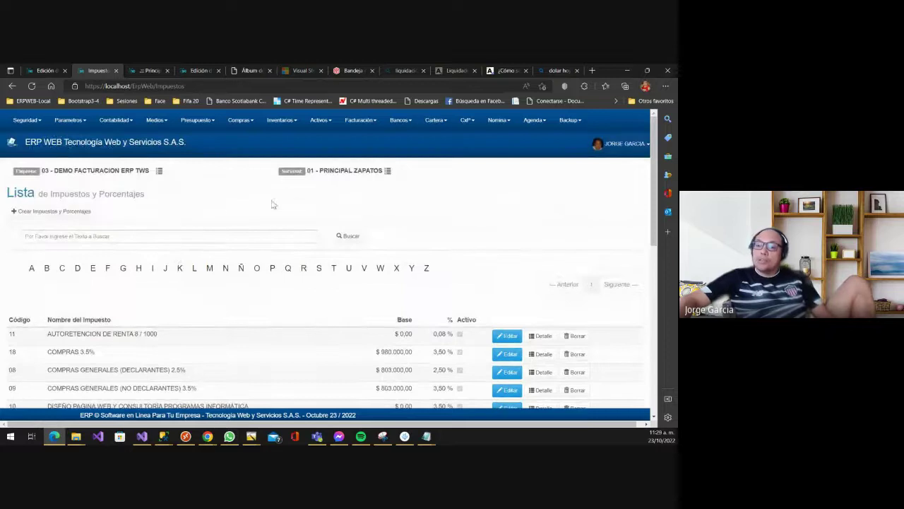
left_click(72, 212)
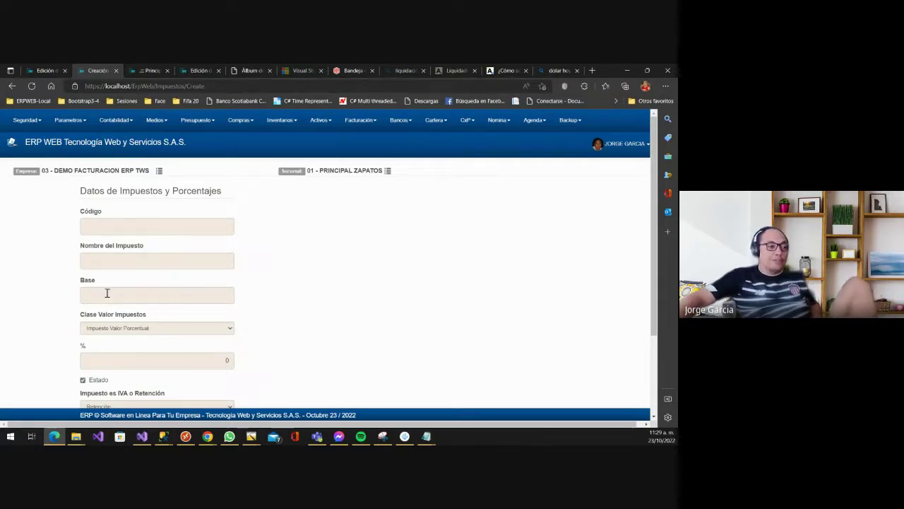
- Fill Código with 25, Nombre del Impuesto with 'IVA 8%' and Base with 0
left_click(148, 222)
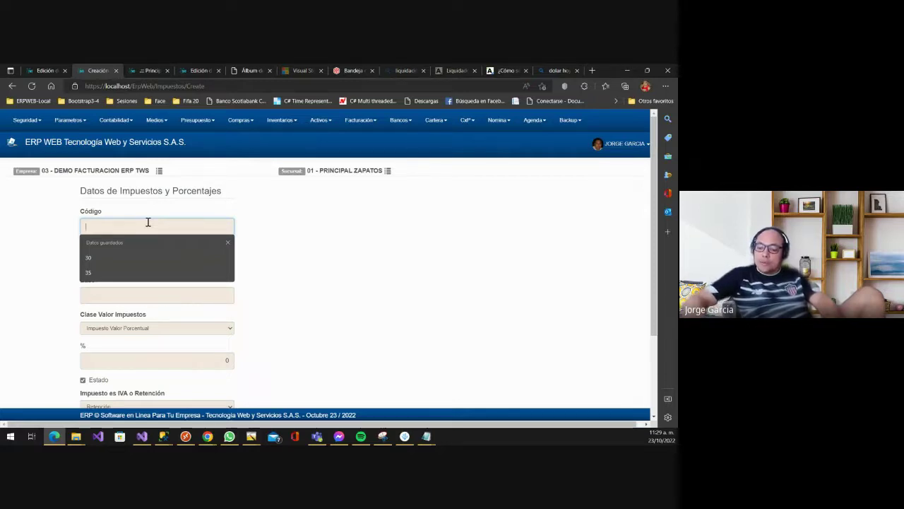
type("25")
key("Tab")
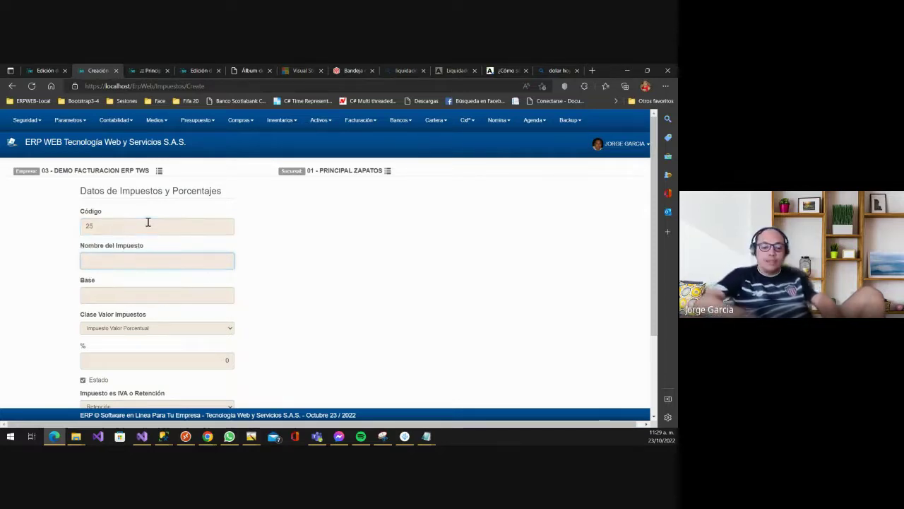
type("IVA 8")
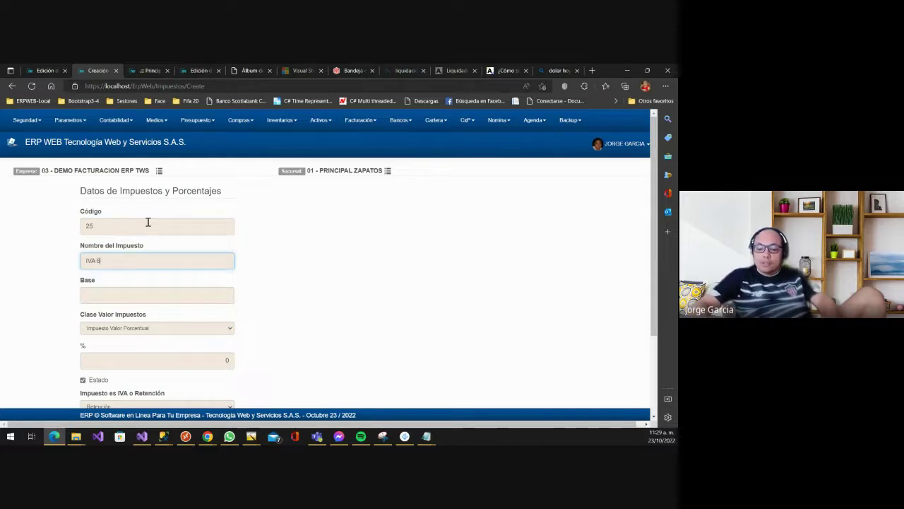
type("%")
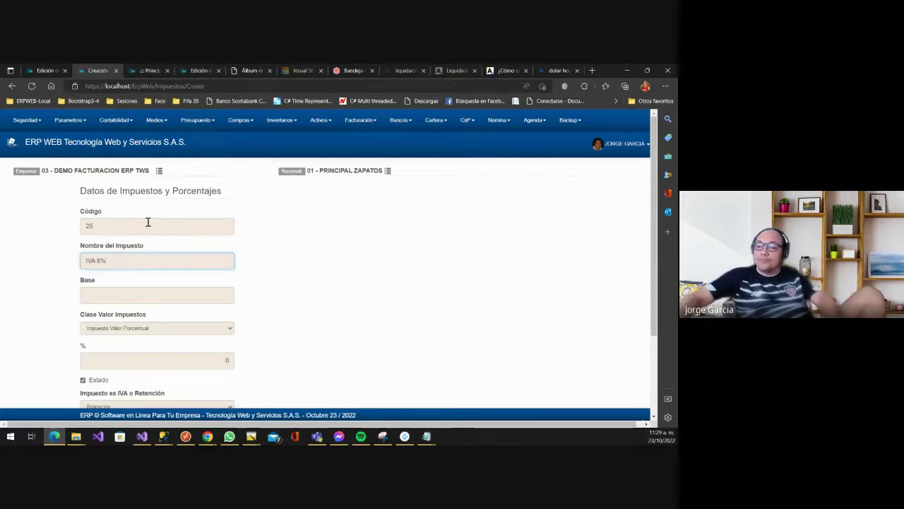
key("Tab")
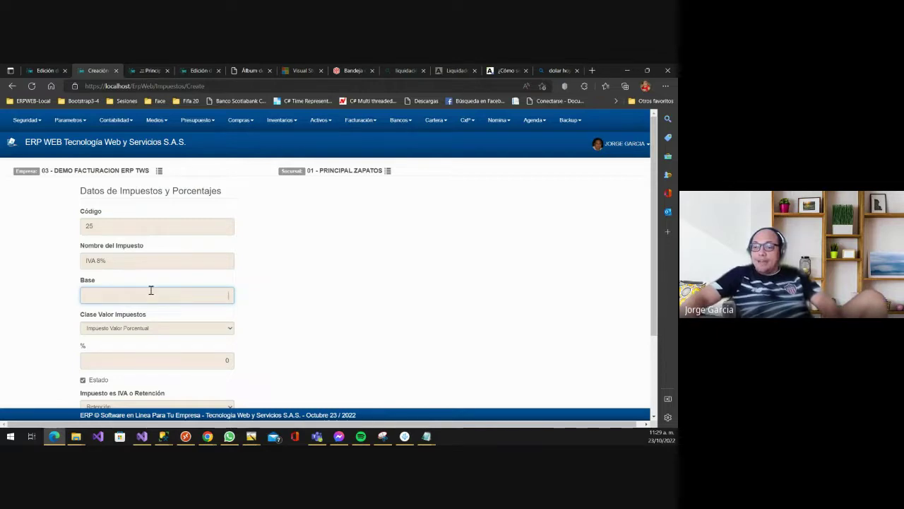
type("0")
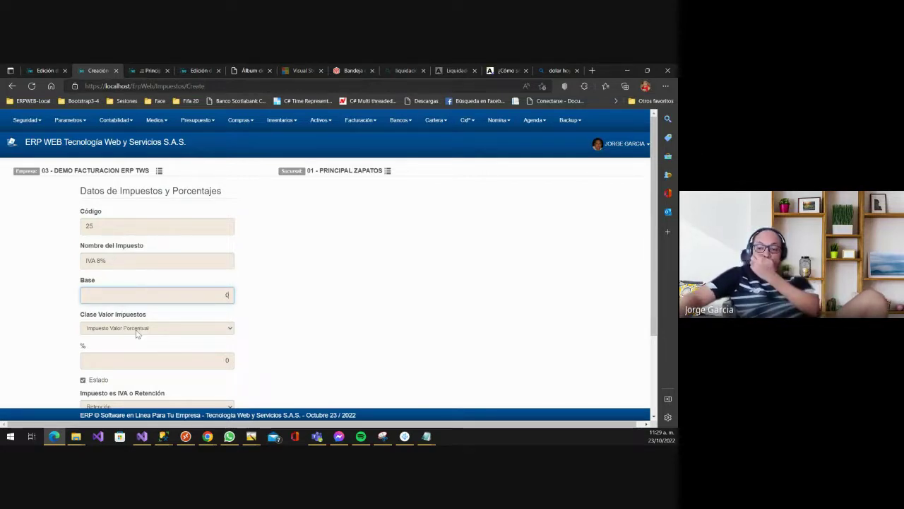
- Switch Clase Valor Impuestos to Fijo and back, leaving it on Impuesto Valor Porcentual
left_click(136, 331)
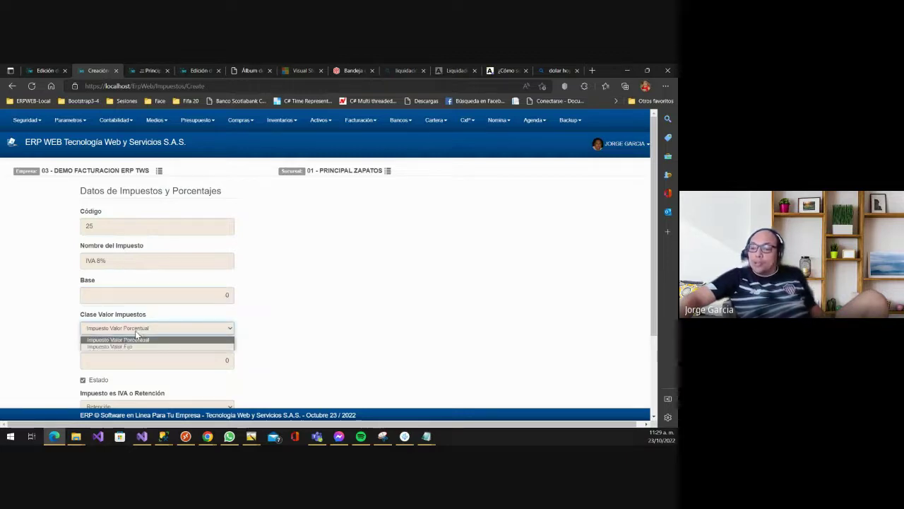
left_click(132, 347)
left_click(153, 327)
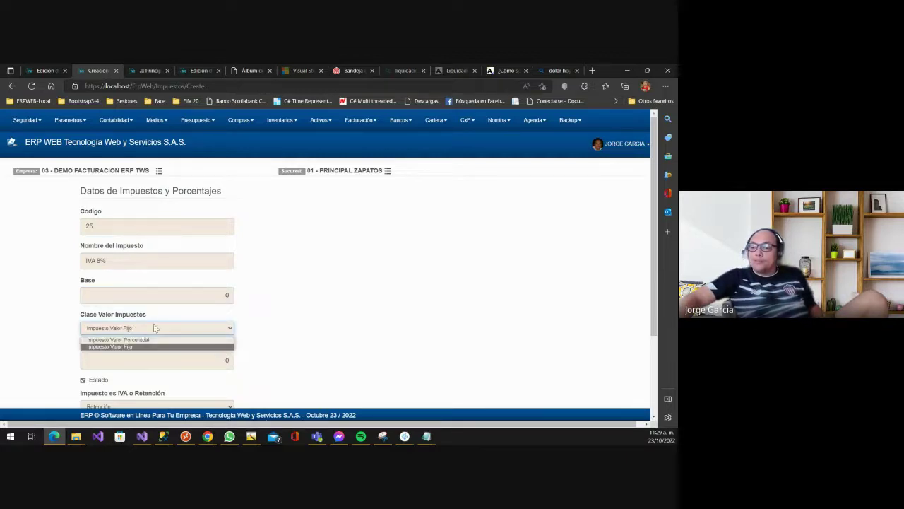
left_click(134, 337)
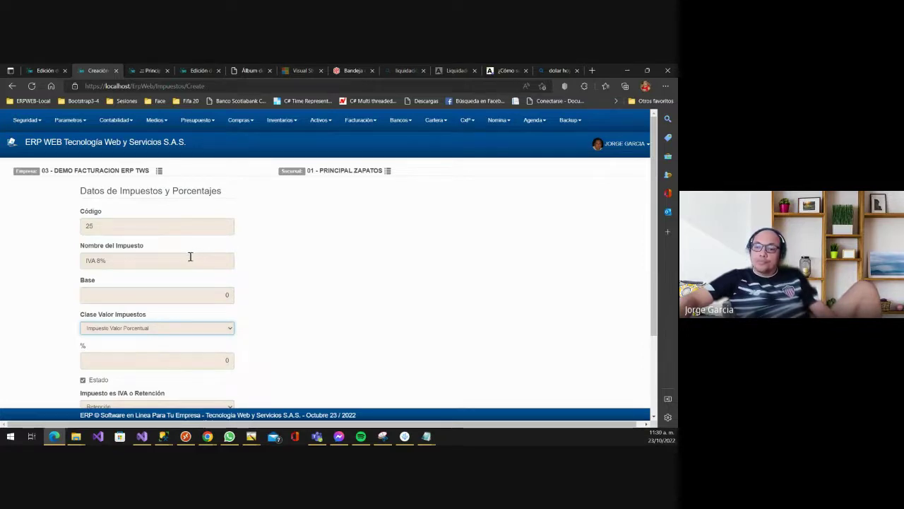
scroll(299, 247, "down", 1)
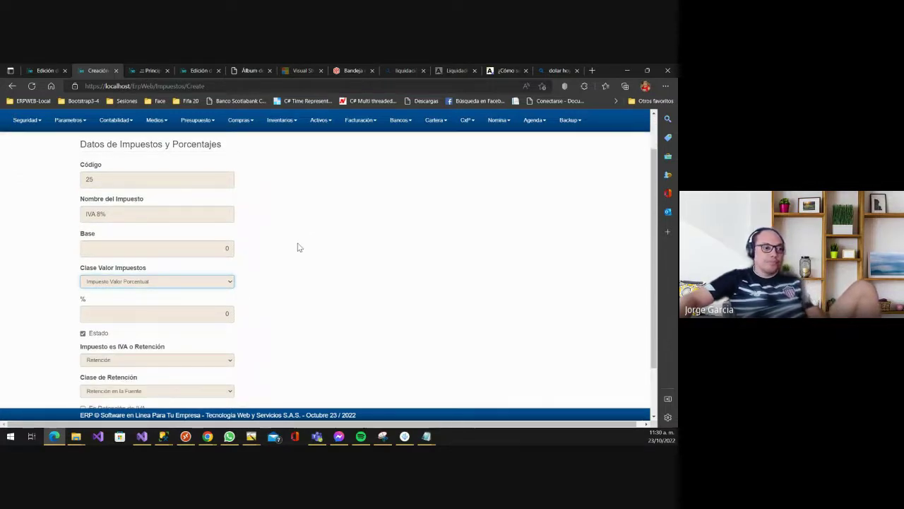
scroll(192, 235, "up", 1)
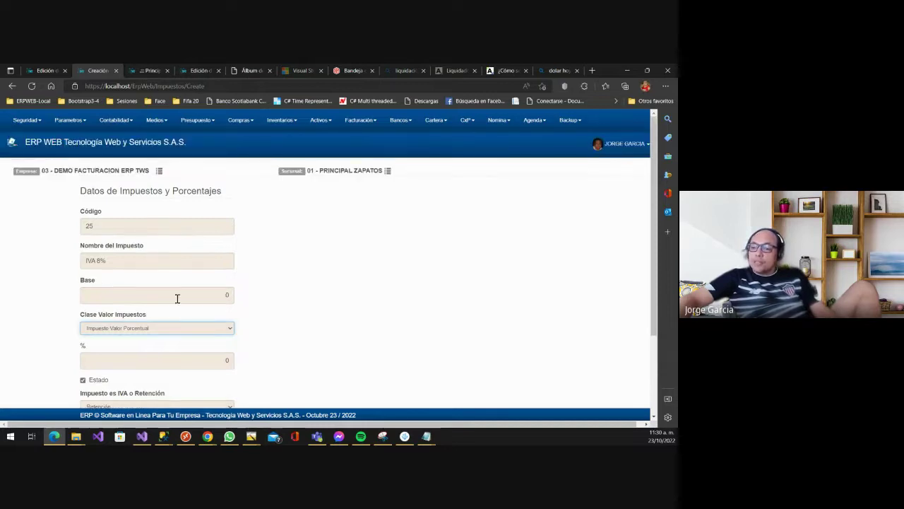
scroll(178, 298, "down", 1)
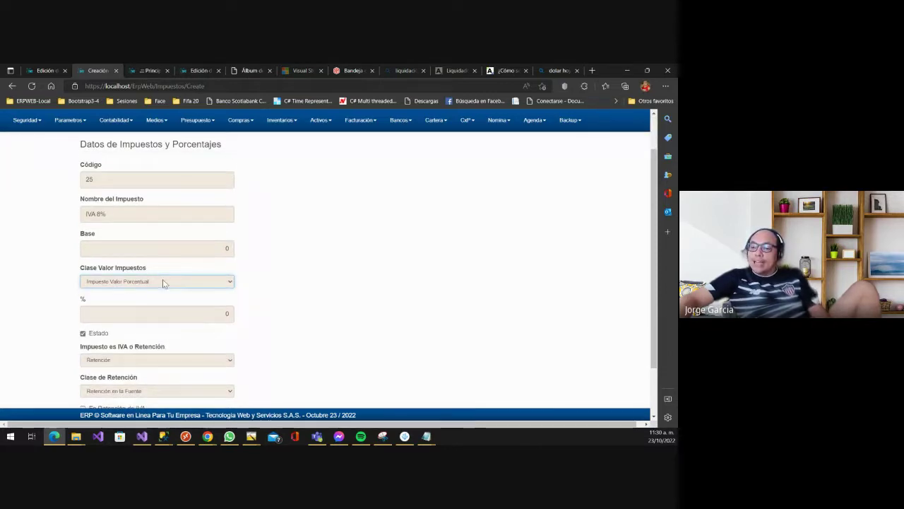
left_click(162, 282)
left_click(162, 281)
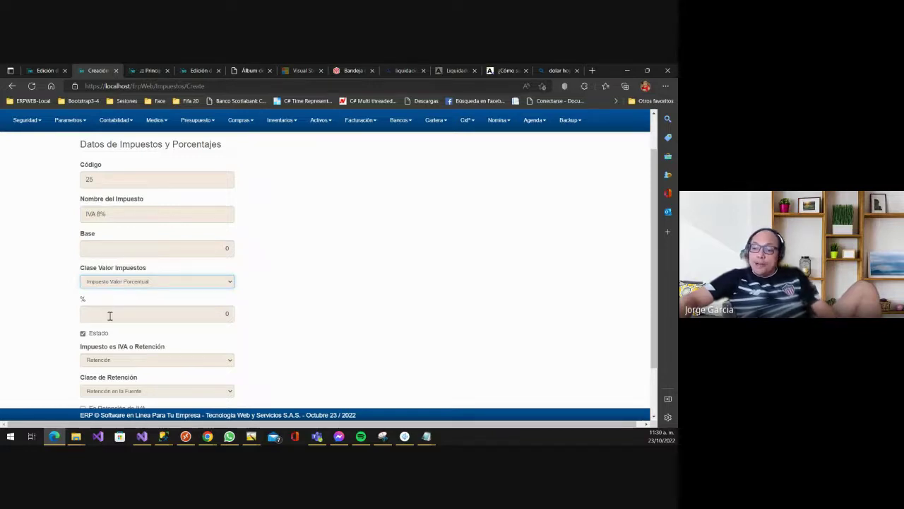
- Rework the rate field, ending on Impuesto Valor Porcentual with an 8% rate
left_click(196, 306)
left_click_drag(197, 306, 290, 286)
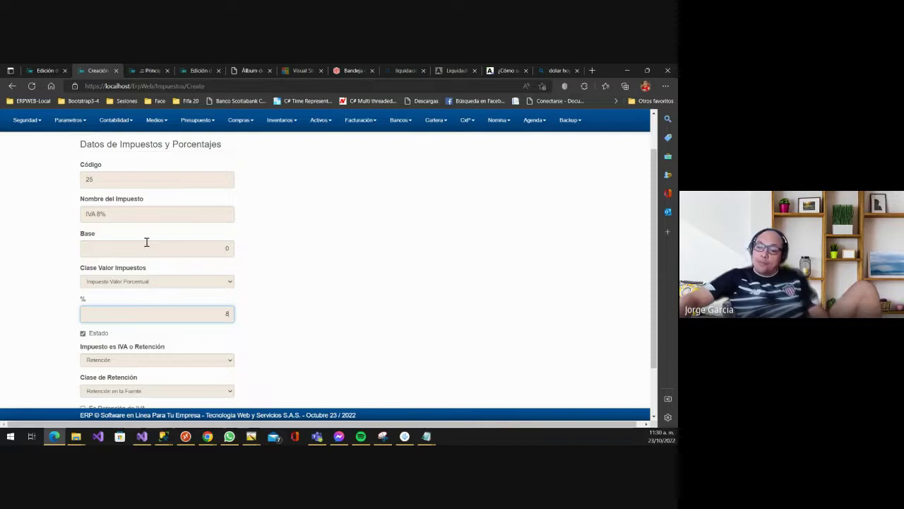
left_click(119, 282)
left_click(116, 301)
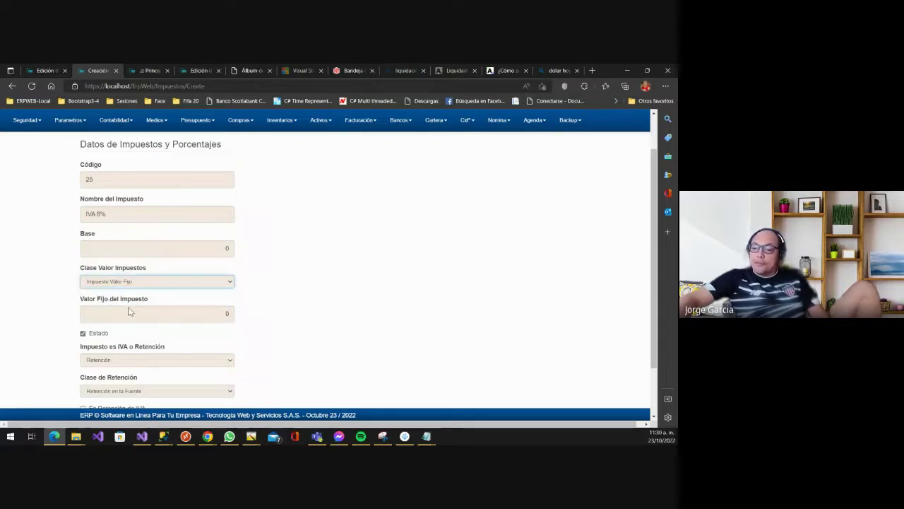
left_click(187, 315)
type("53")
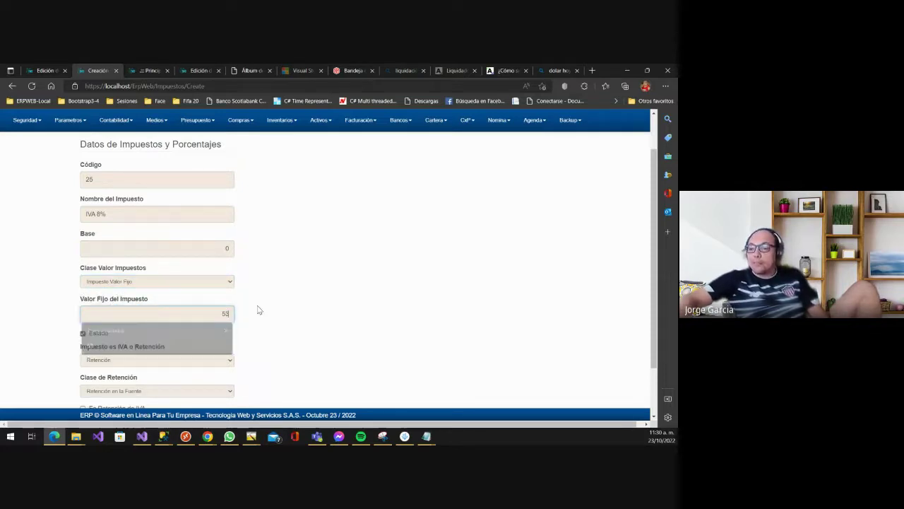
key("BackSpace")
key("BackSpace")
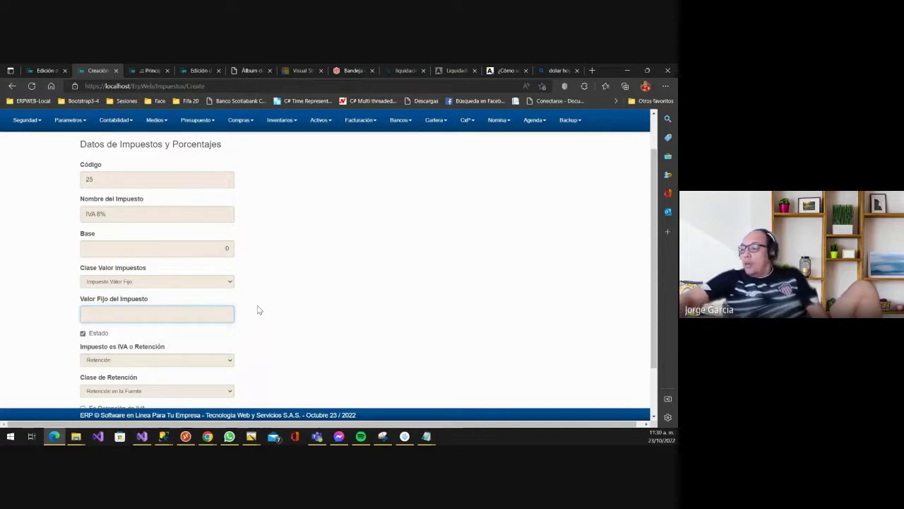
left_click(157, 283)
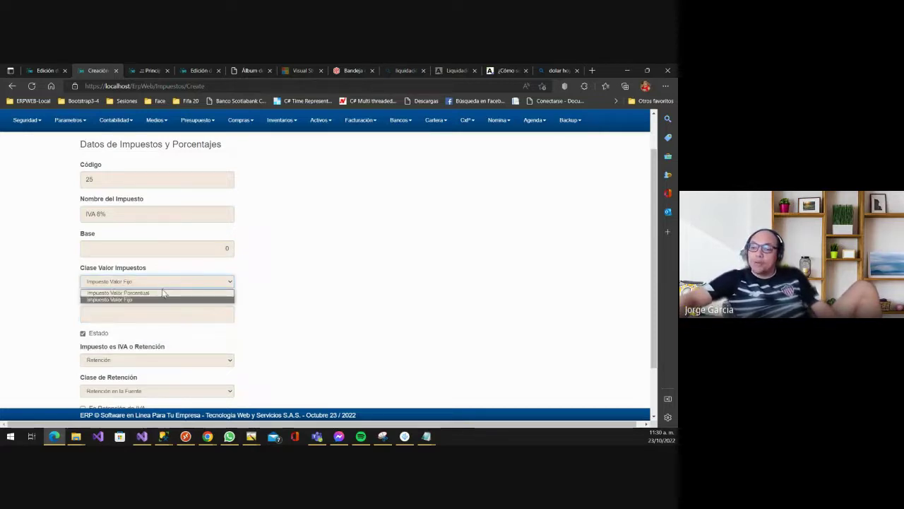
left_click(158, 297)
left_click(164, 282)
left_click(155, 293)
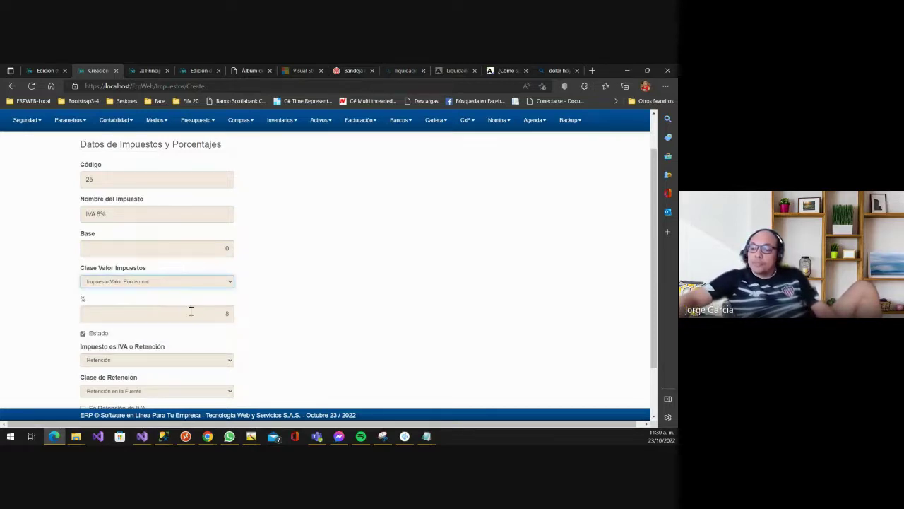
scroll(135, 304, "down", 2)
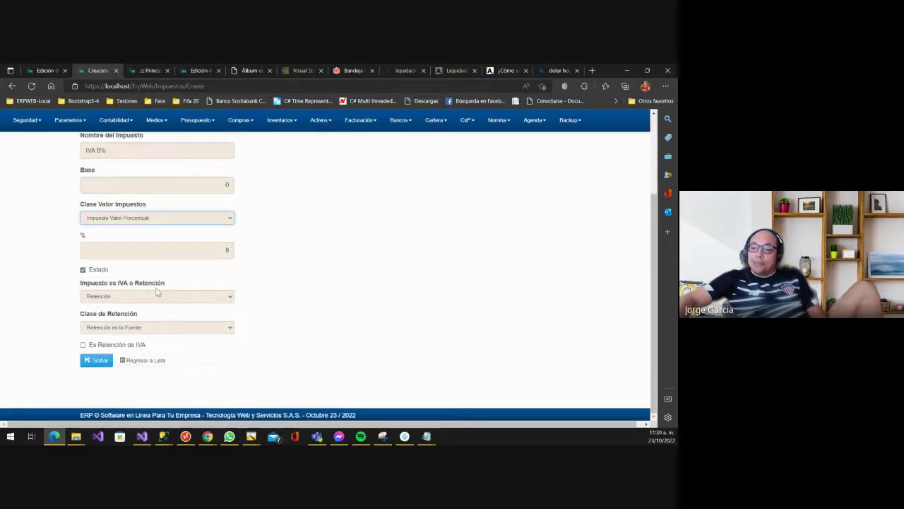
- Mark the tax as IVA rather than retention and attempt to save it
left_click(149, 296)
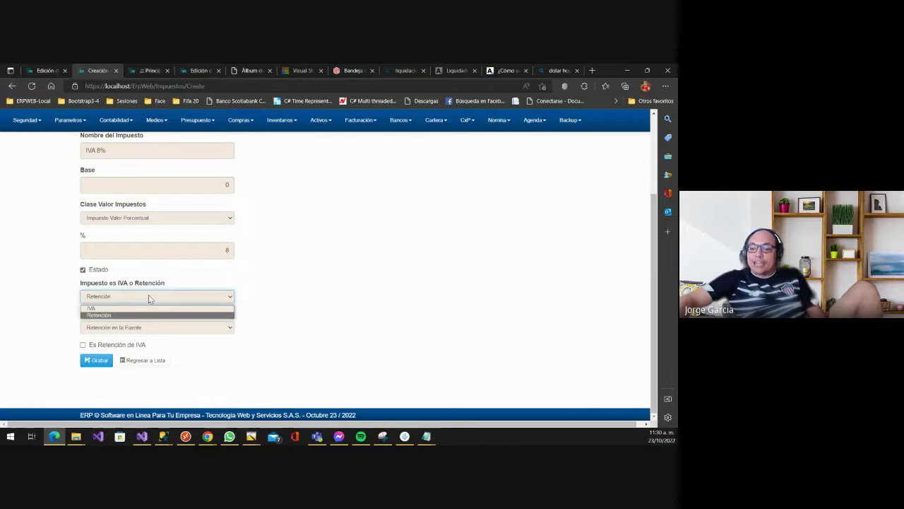
left_click(124, 308)
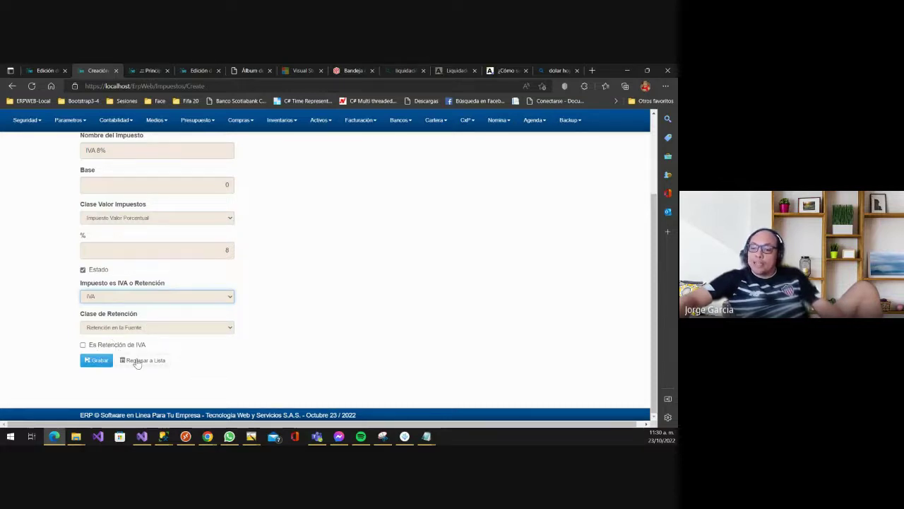
scroll(183, 320, "up", 1)
scroll(183, 316, "up", 2)
scroll(181, 313, "down", 2)
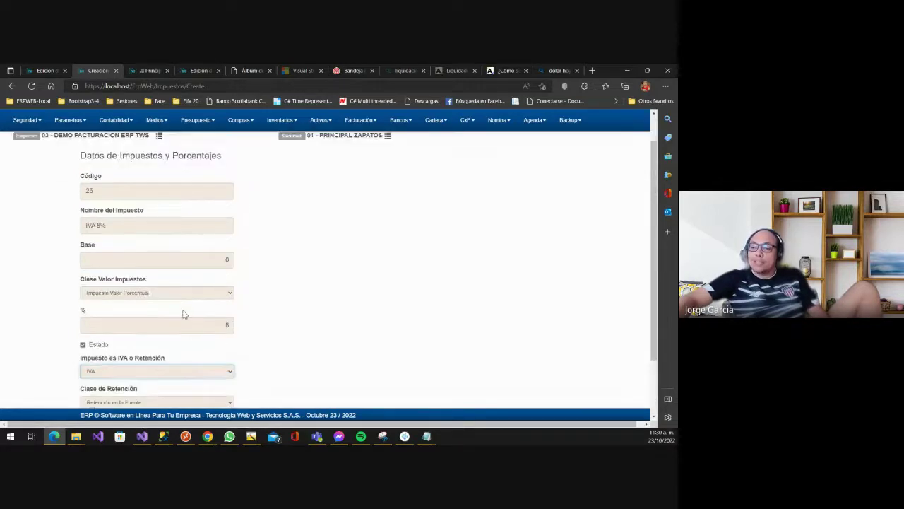
scroll(163, 182, "up", 2)
scroll(114, 247, "up", 1)
scroll(81, 273, "down", 3)
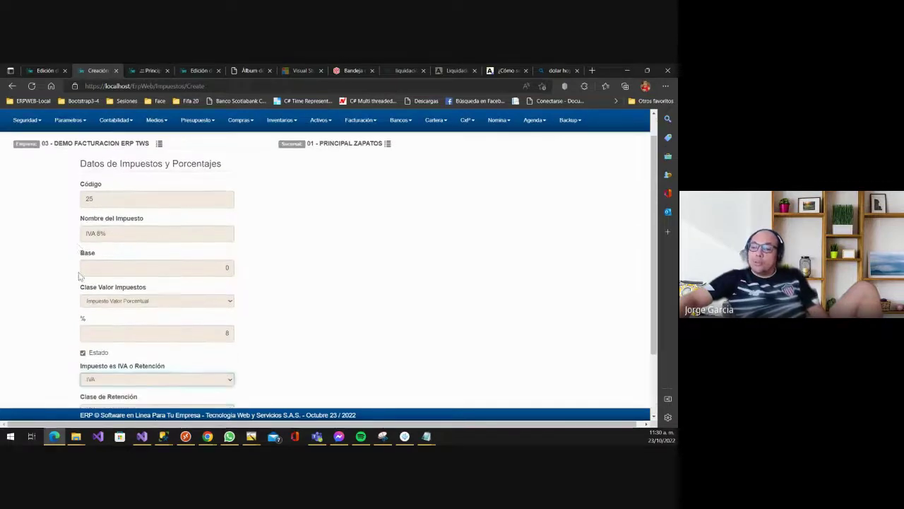
scroll(143, 224, "up", 3)
scroll(125, 222, "down", 3)
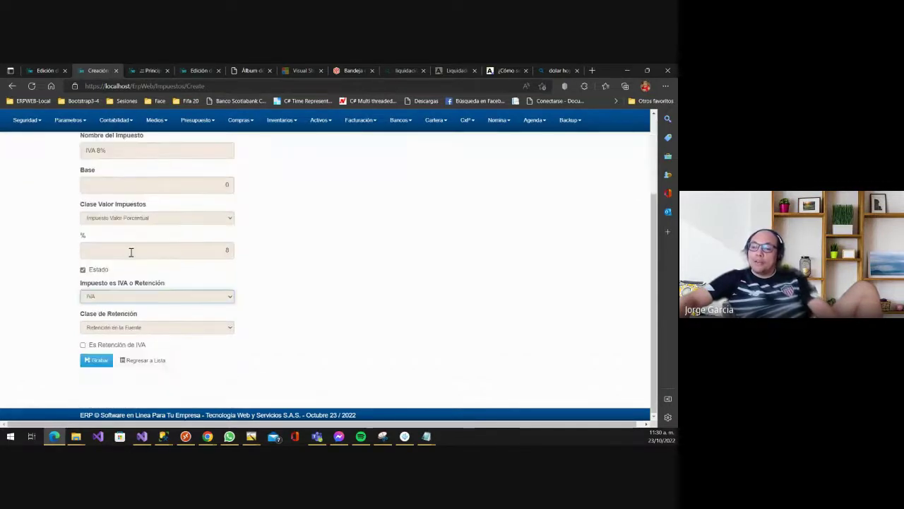
left_click(89, 361)
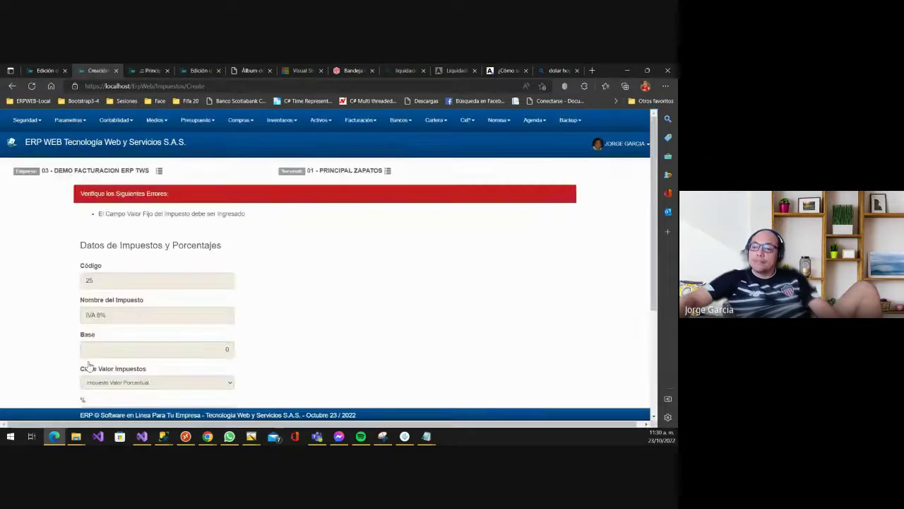
- Reselect Impuesto Valor Porcentual to clear the validation error and save tax 25 at 8%
scroll(151, 283, "down", 3)
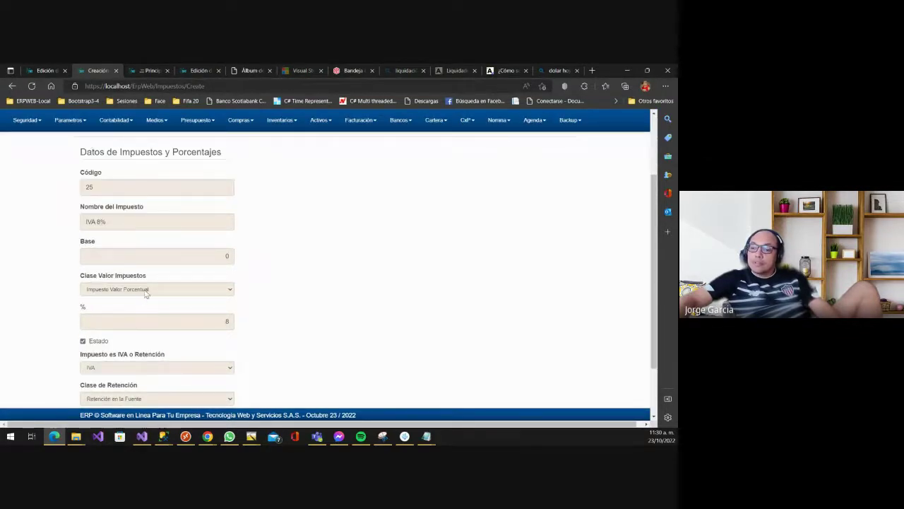
left_click(145, 291)
left_click(128, 308)
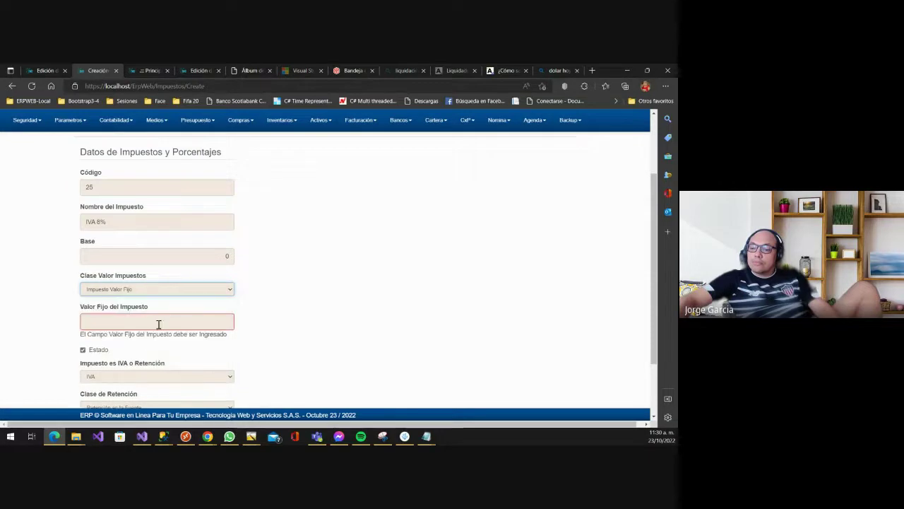
left_click(170, 319)
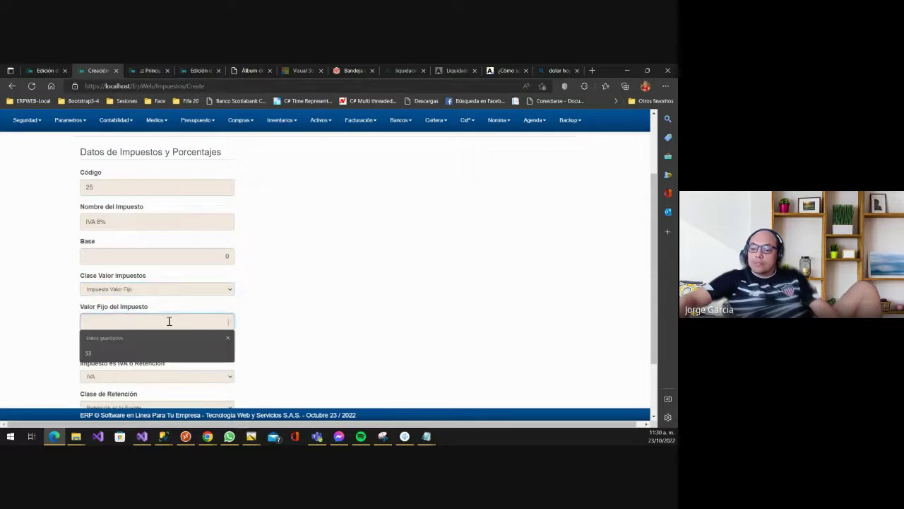
left_click(132, 290)
left_click(131, 300)
scroll(42, 322, "down", 2)
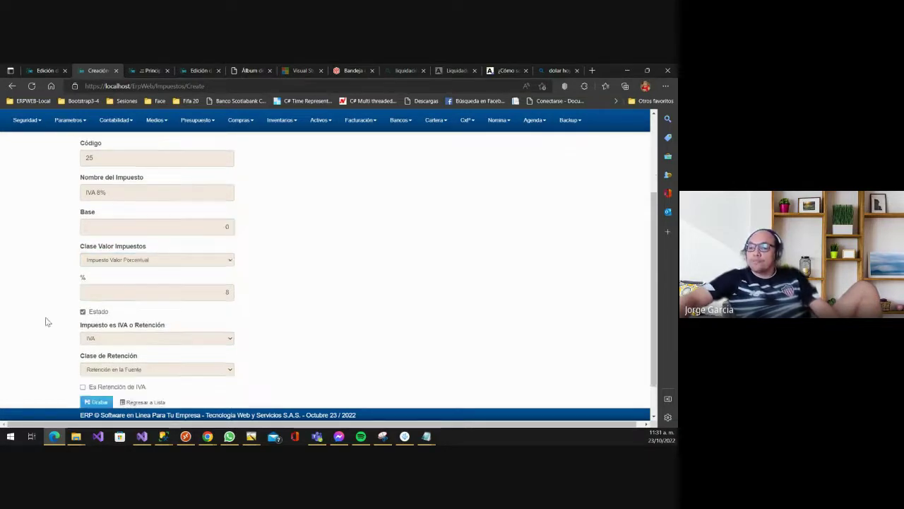
left_click(96, 362)
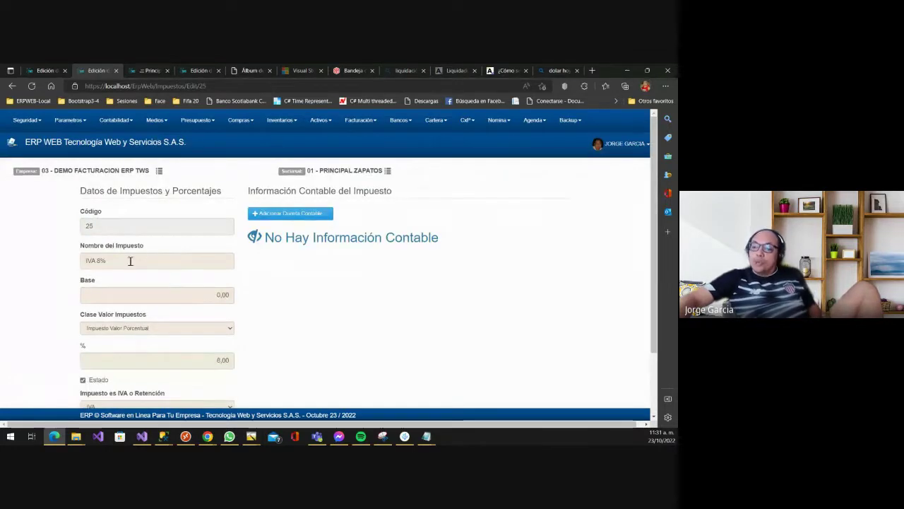
- Open the Adicionar Cuenta Contable dialog for the IVA 8% tax on the Edit/25 page
scroll(124, 283, "down", 2)
scroll(125, 282, "up", 2)
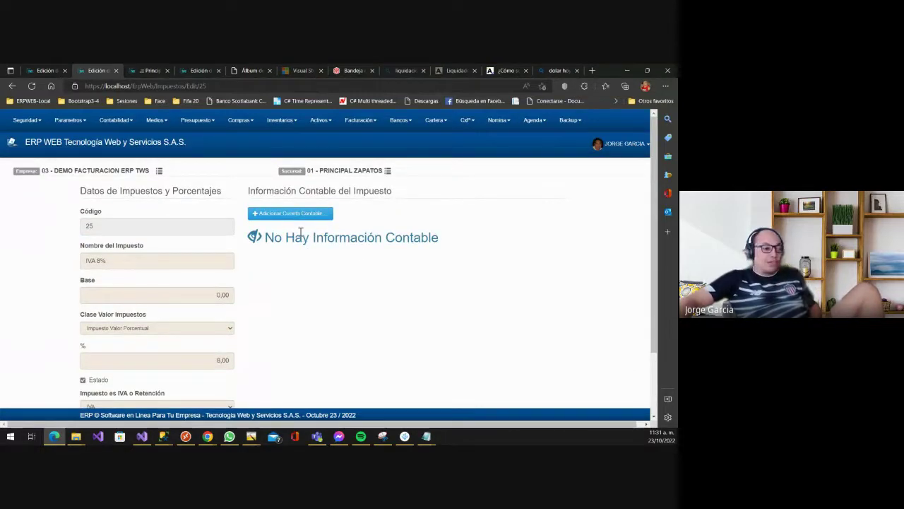
scroll(245, 259, "down", 1)
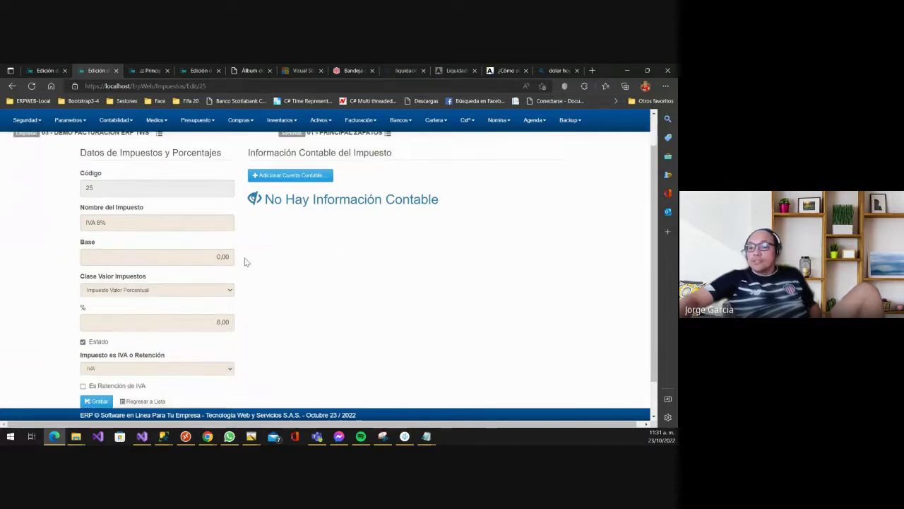
scroll(244, 260, "up", 1)
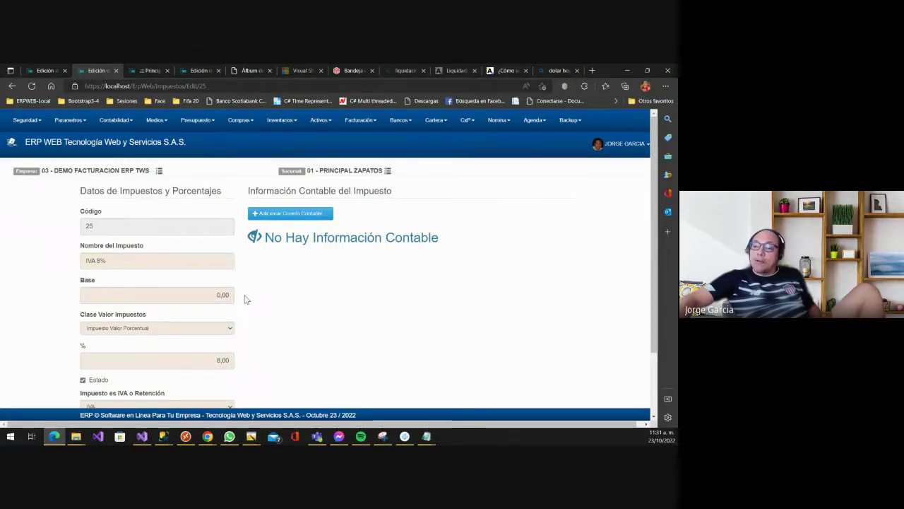
left_click(281, 214)
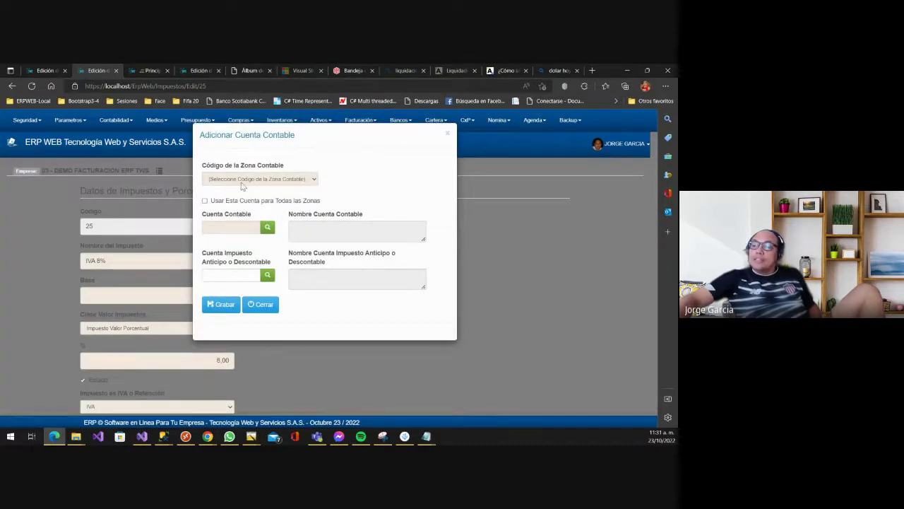
- Choose COLGAP as the accounting zone and apply the account to all zones
left_click(270, 179)
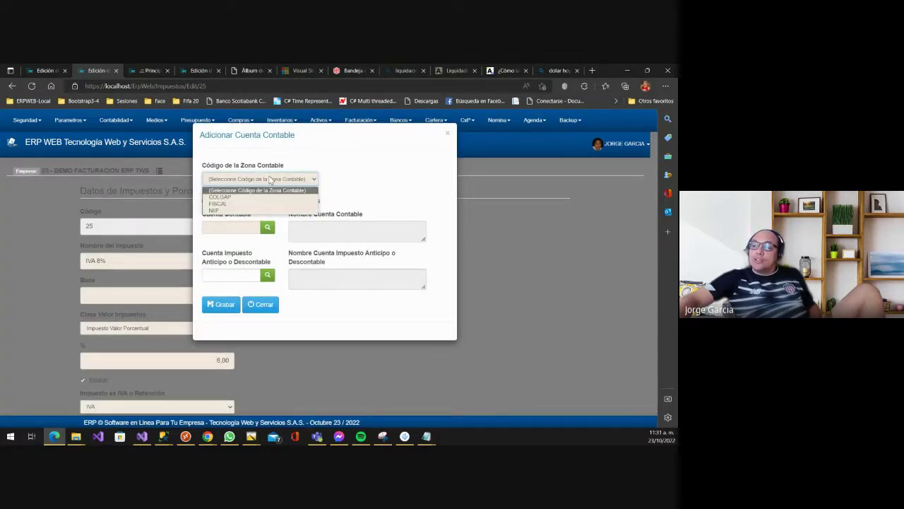
left_click(222, 197)
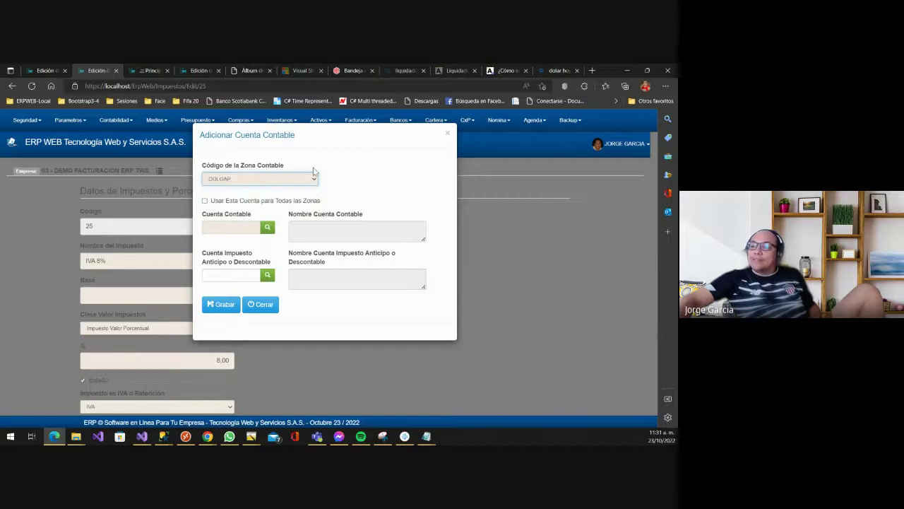
left_click(227, 203)
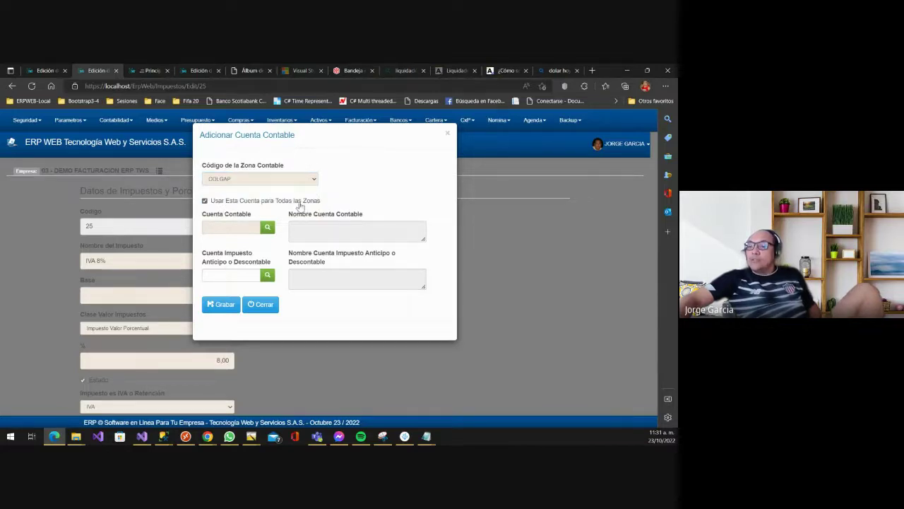
left_click(225, 180)
left_click(238, 174)
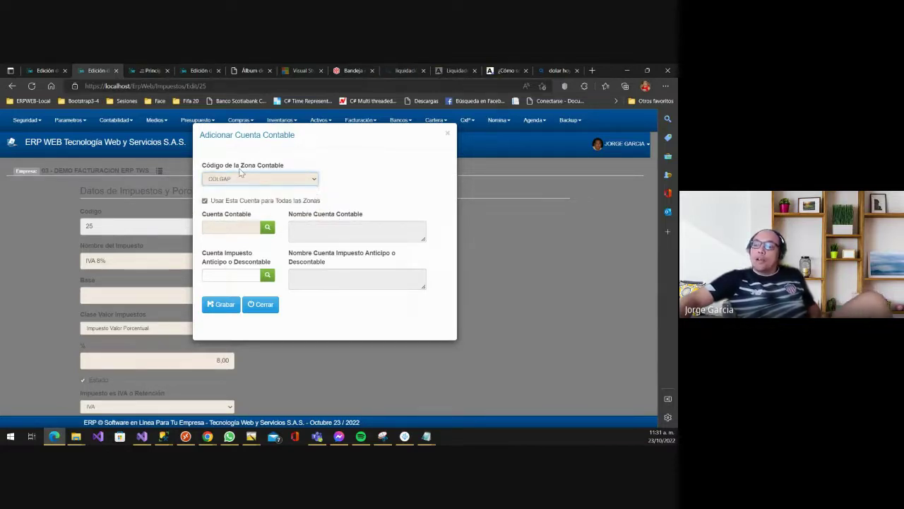
left_click(241, 177)
left_click(282, 157)
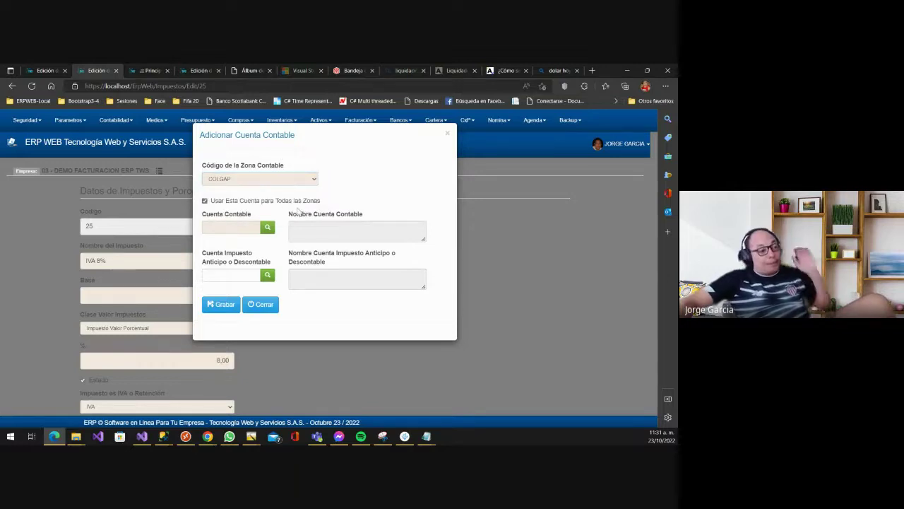
- Put the cursor in the Cuenta Contable field, then switch to the other window
left_click(231, 228)
left_click(233, 229)
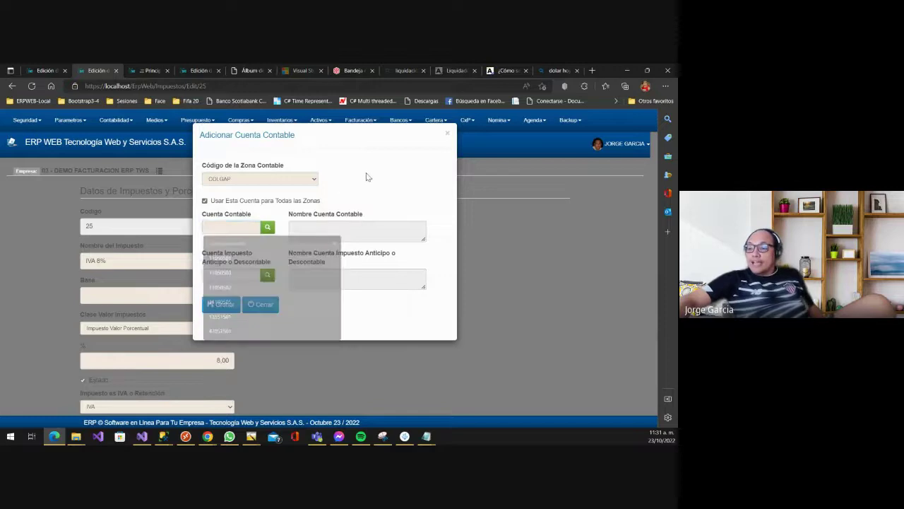
left_click(233, 230)
left_click(302, 155)
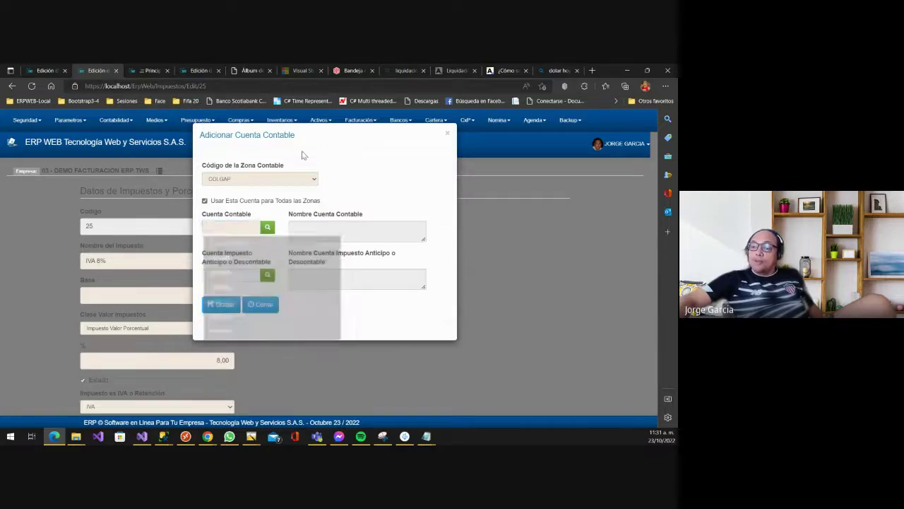
left_click(218, 229)
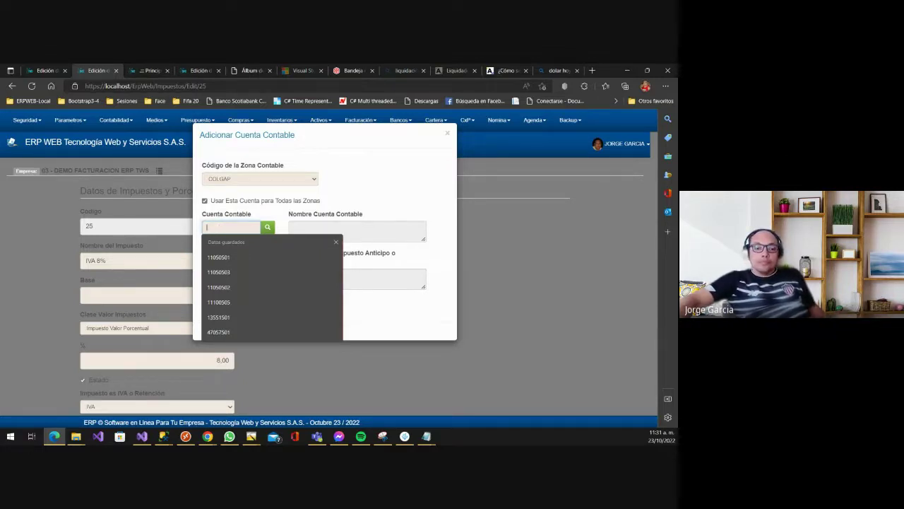
key("alt+Tab")
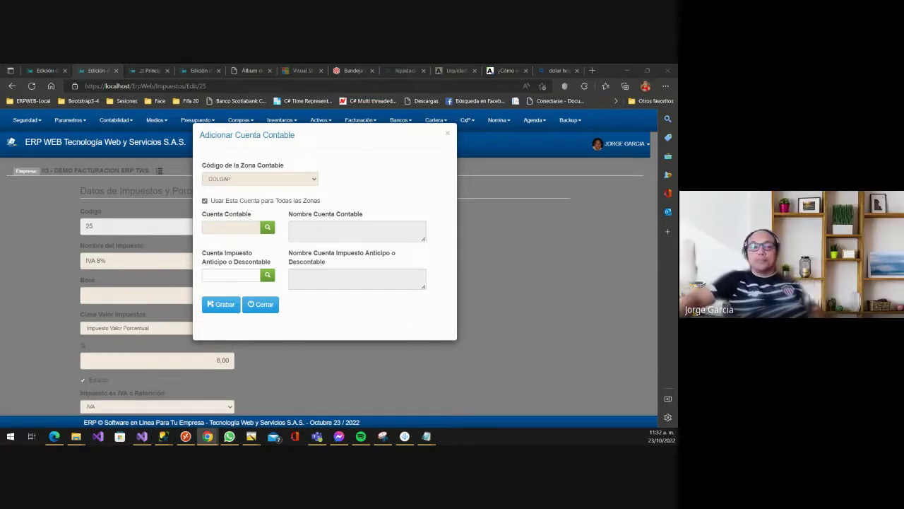
- Search accounts for 2408 and pick 24080501 – IVA 19% as the Cuenta Contable
left_click(215, 226)
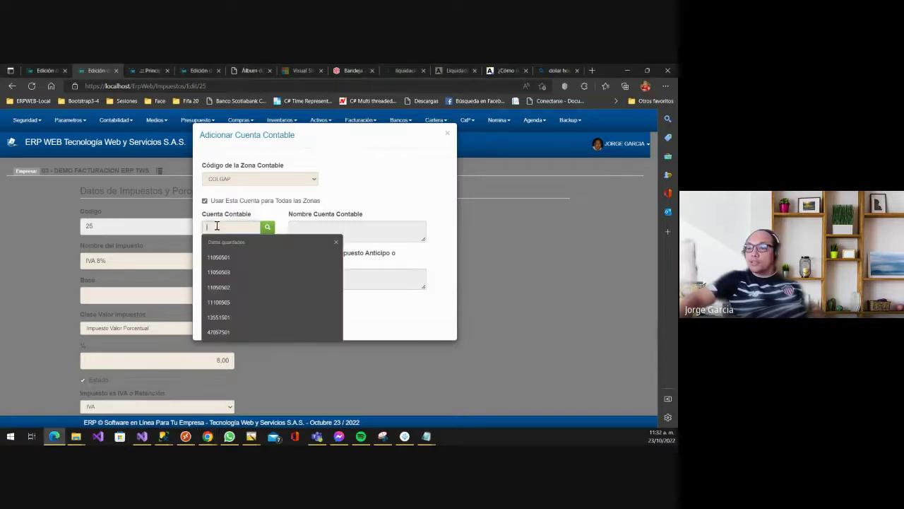
type("240")
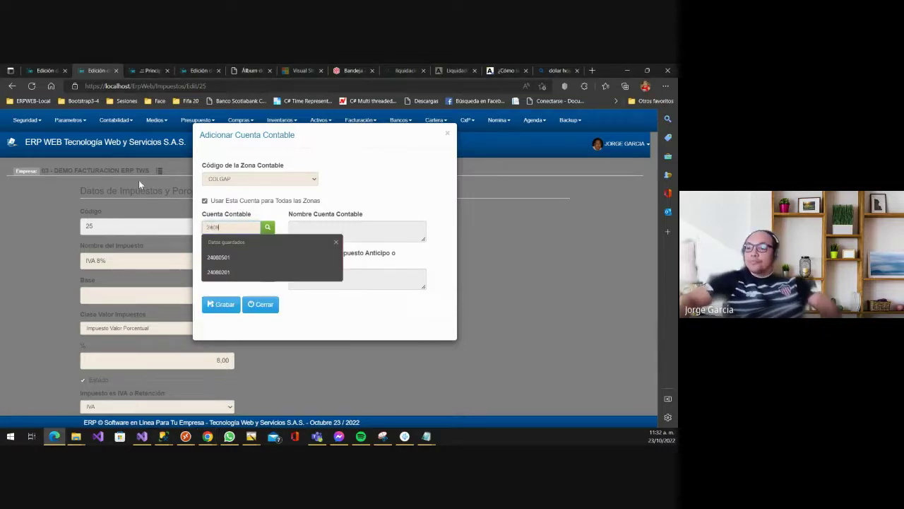
type("8")
left_click(268, 228)
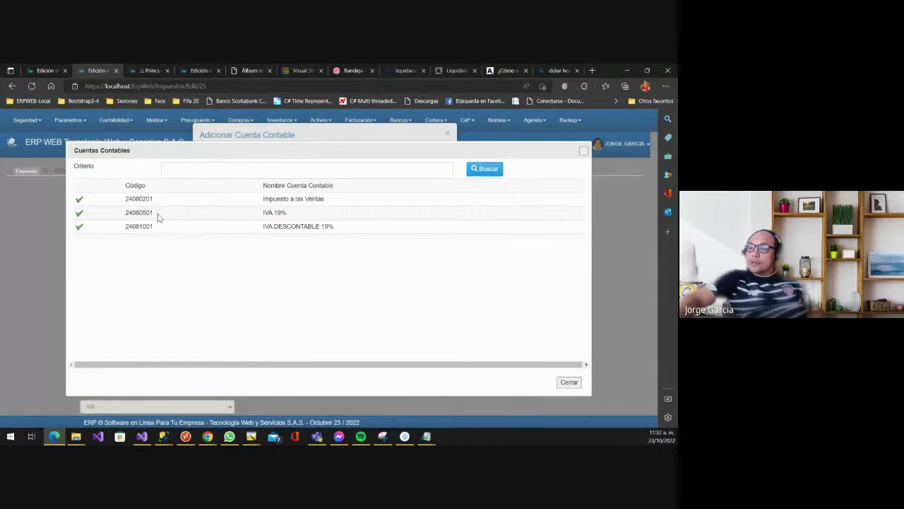
left_click(79, 214)
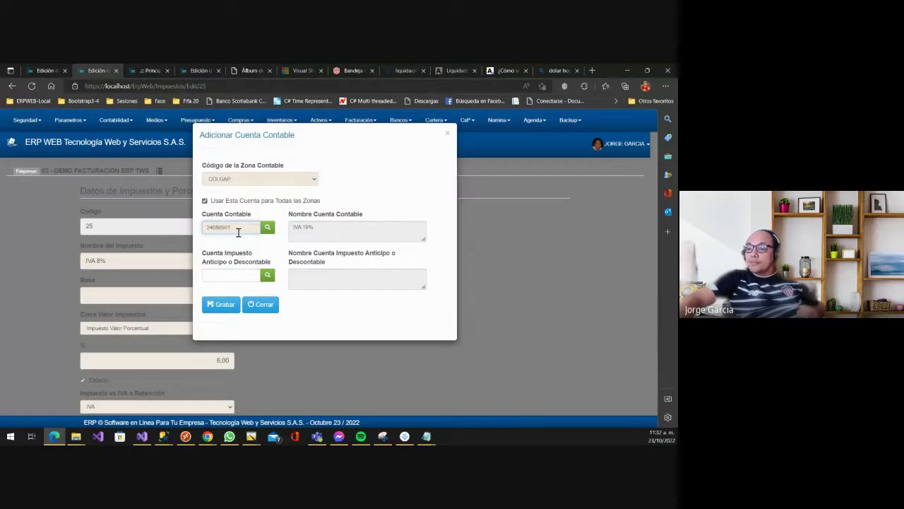
- Copy 24080501 into Cuenta Impuesto Anticipo o Descontable
double_click(238, 229)
key("ctrl+c")
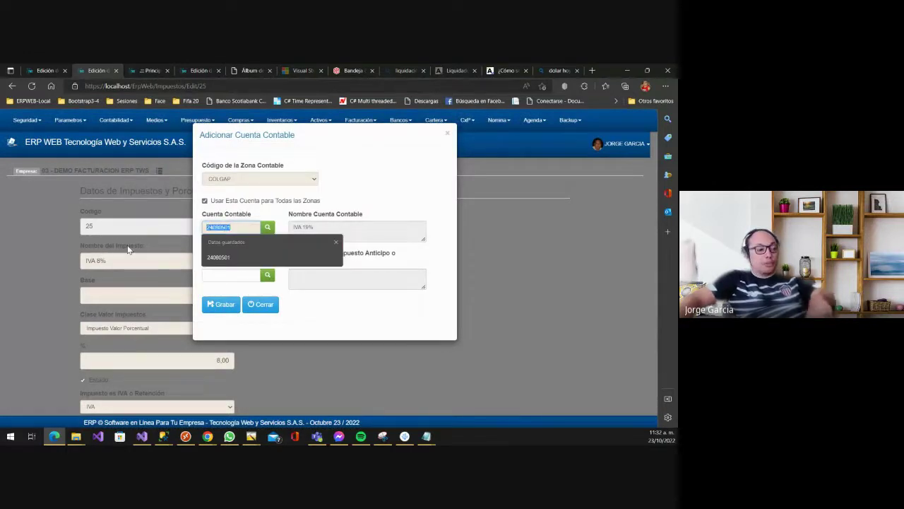
left_click(226, 275)
key("ctrl+v")
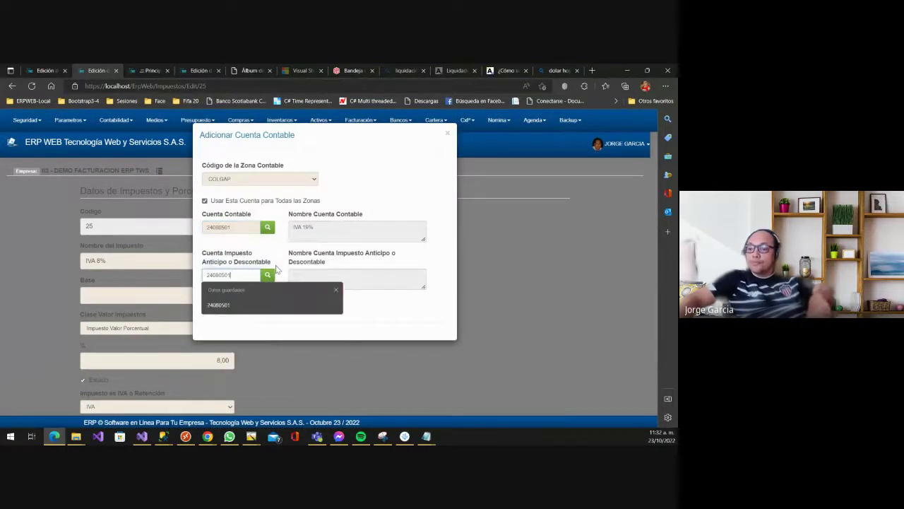
left_click(339, 169)
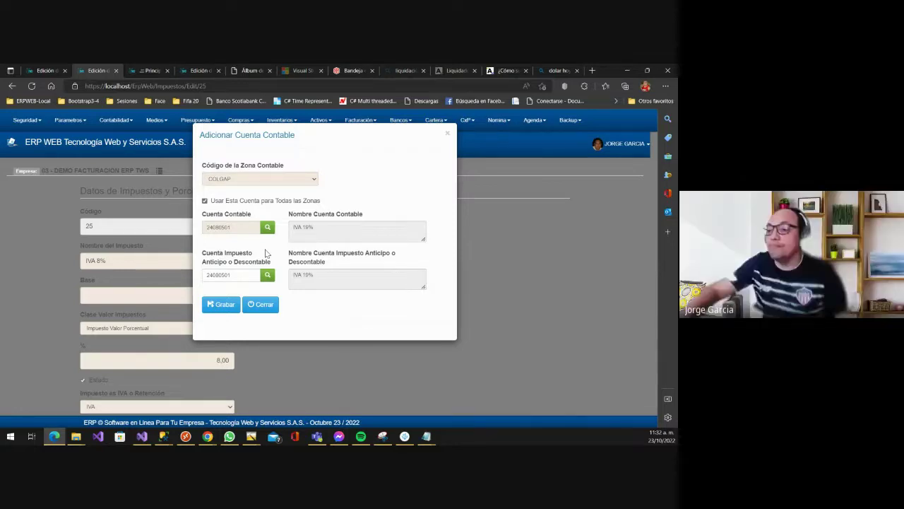
- Save the 24080501 – IVA 19% link for COLGAP, FISCAL and NIIF, then select the tax name
left_click(211, 303)
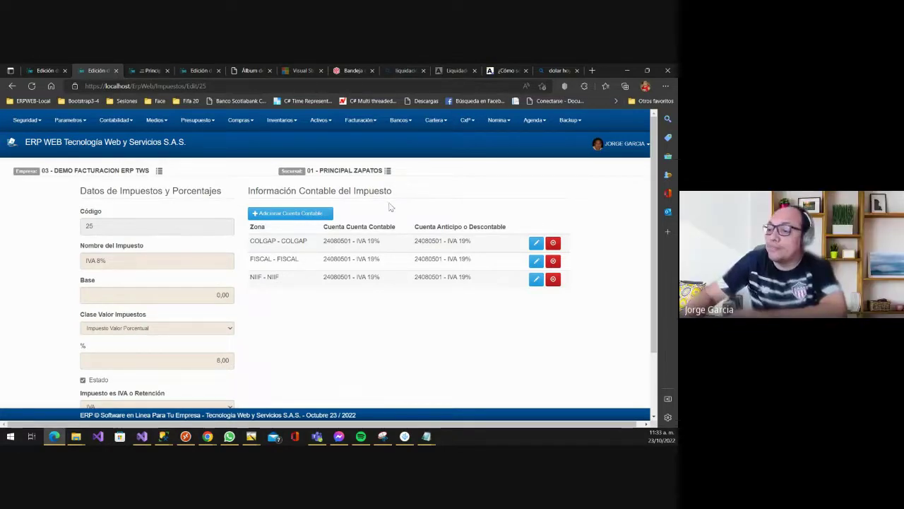
left_click(114, 261)
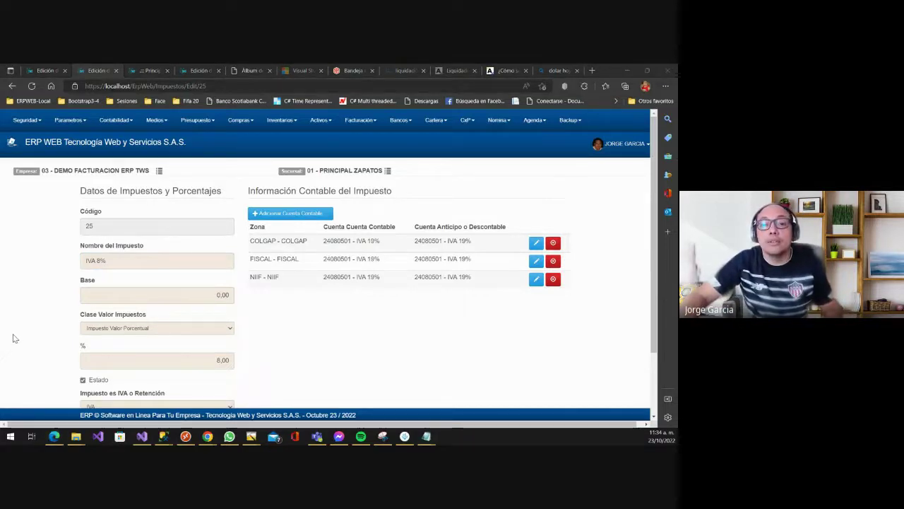
- Sign out of the online ERP and attempt a login with a typed admin username
key("alt+Tab")
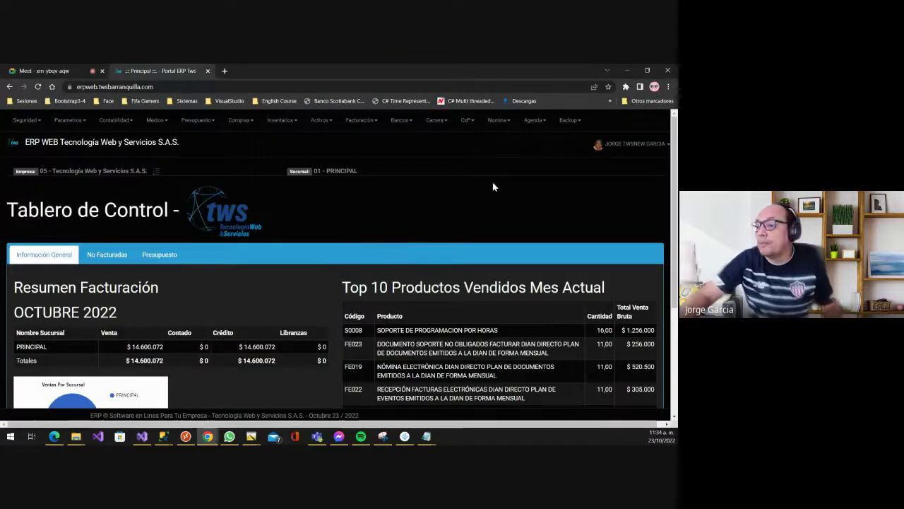
left_click(624, 147)
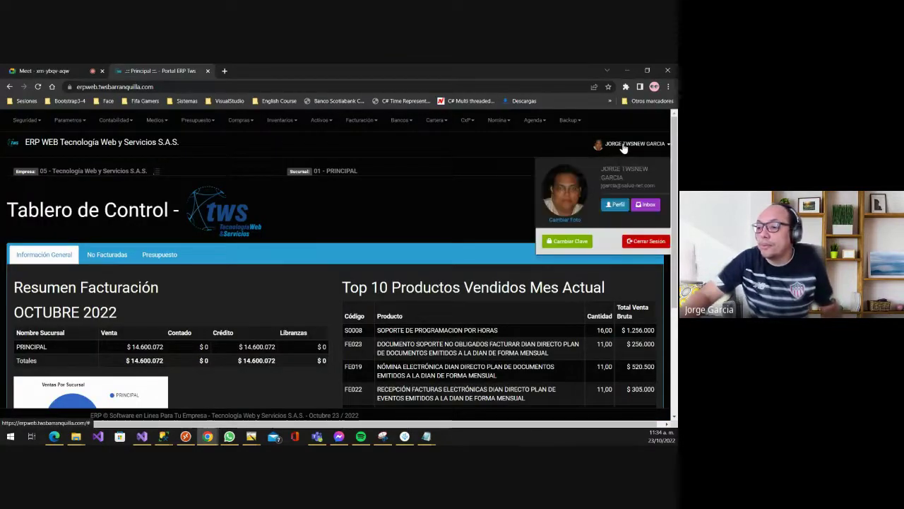
left_click(647, 242)
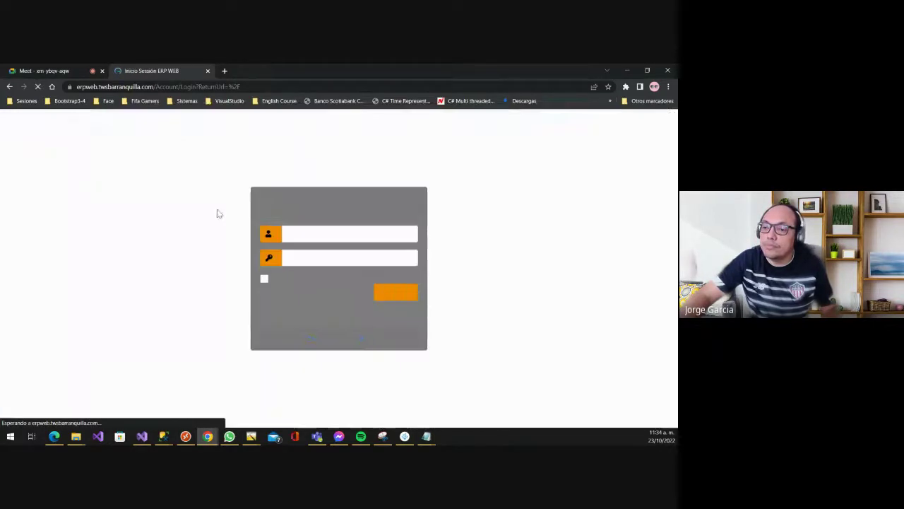
left_click(289, 235)
type("ADMINM")
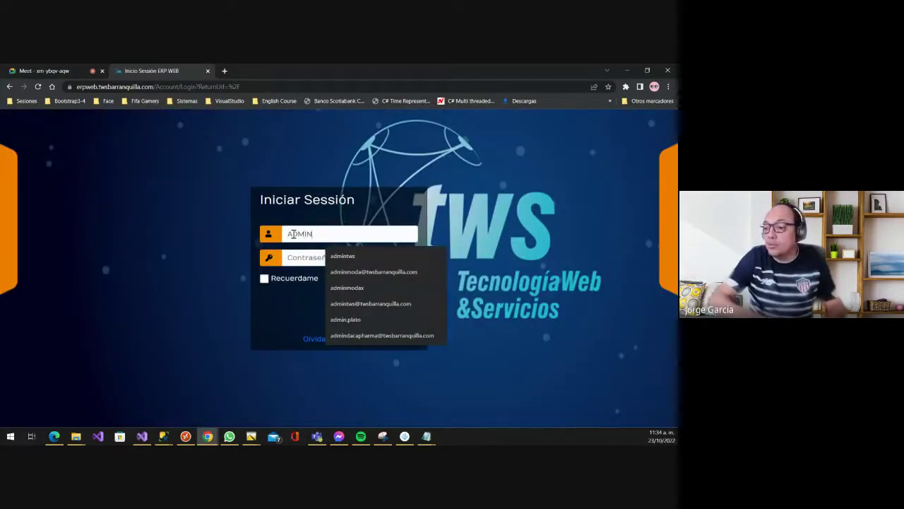
key("BackSpace")
key("BackSpace")
key("BackSpace")
key("BackSpace")
key("BackSpace")
key("BackSpace")
type("adminmonda")
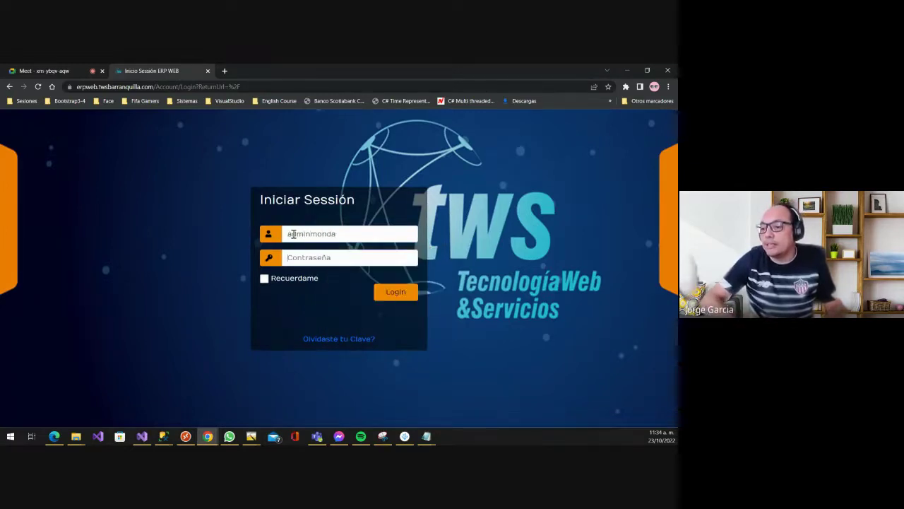
type("*")
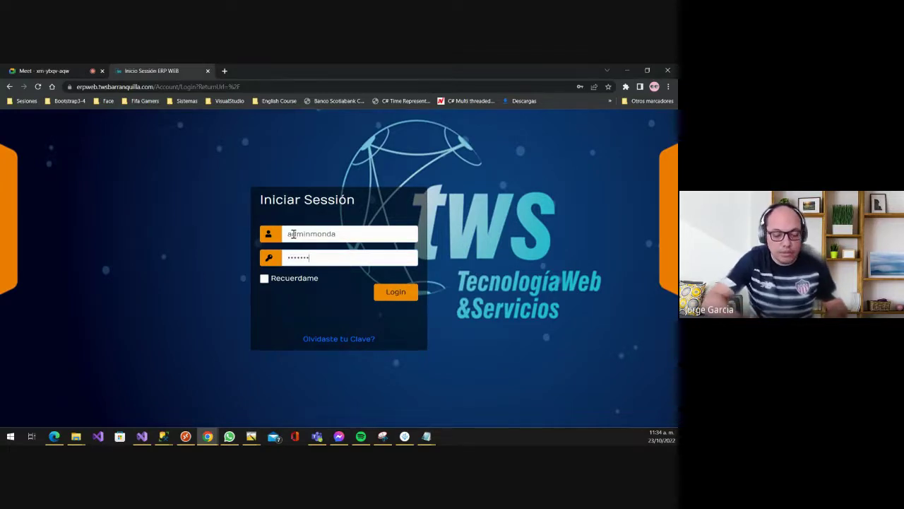
key("Return")
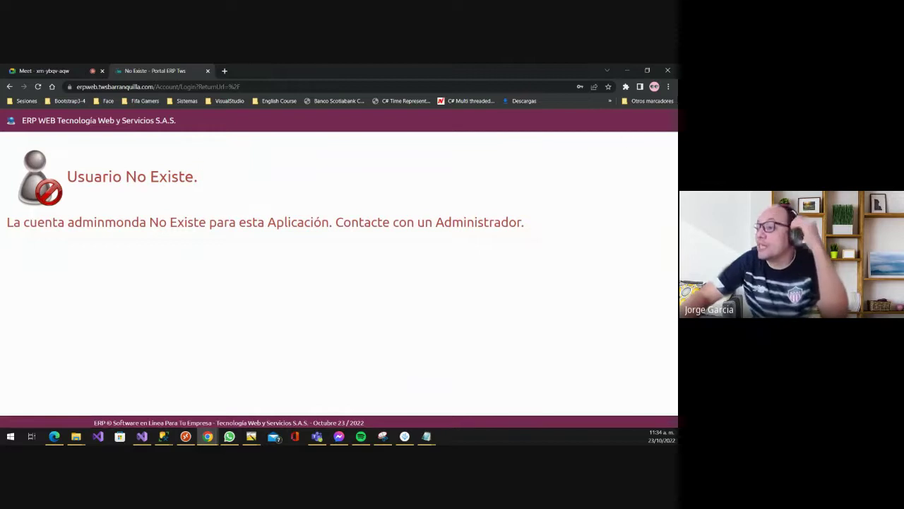
- Return to the login page and sign in with a saved username and the password
left_click(122, 124)
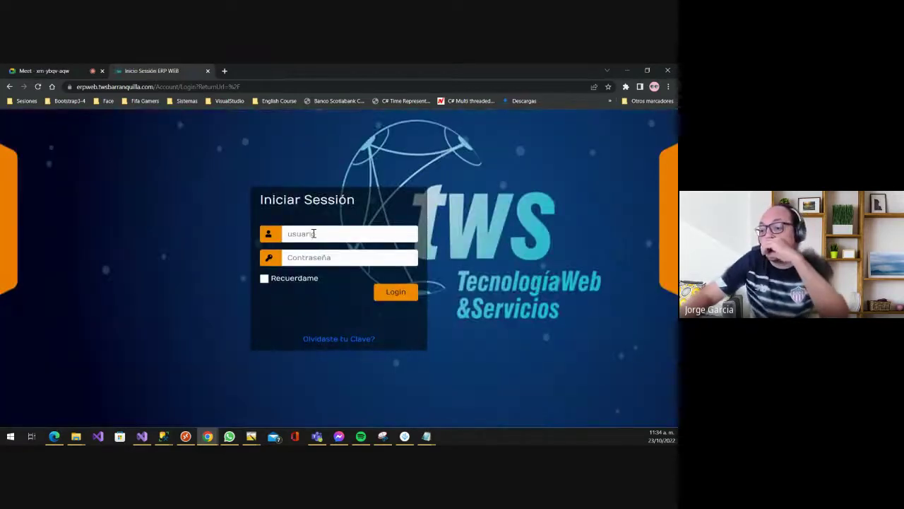
left_click(314, 233)
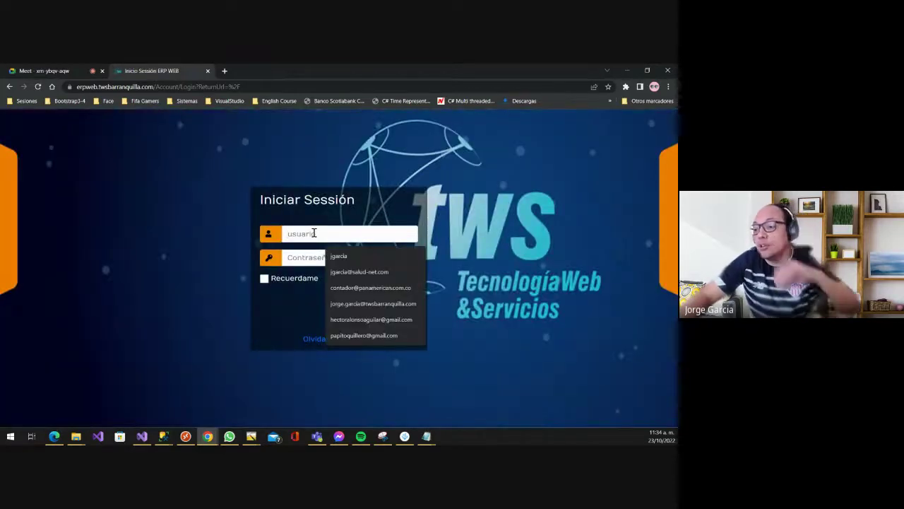
key("Down")
key("Tab")
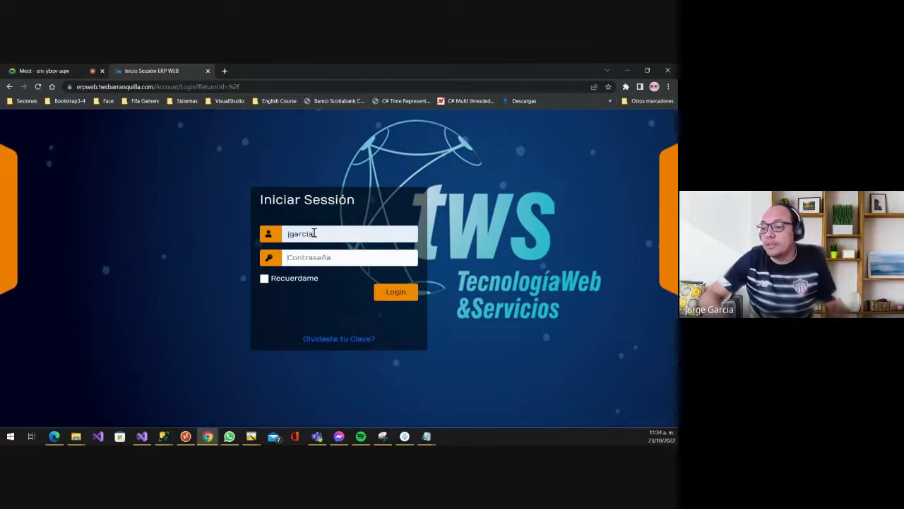
type("*****")
key("Return")
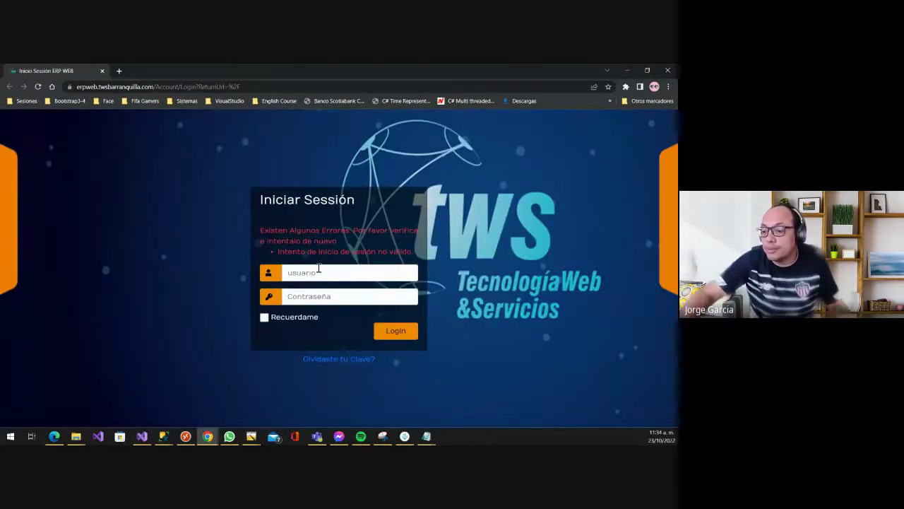
- Retry the login with the saved username and re-enter the password
left_click(319, 269)
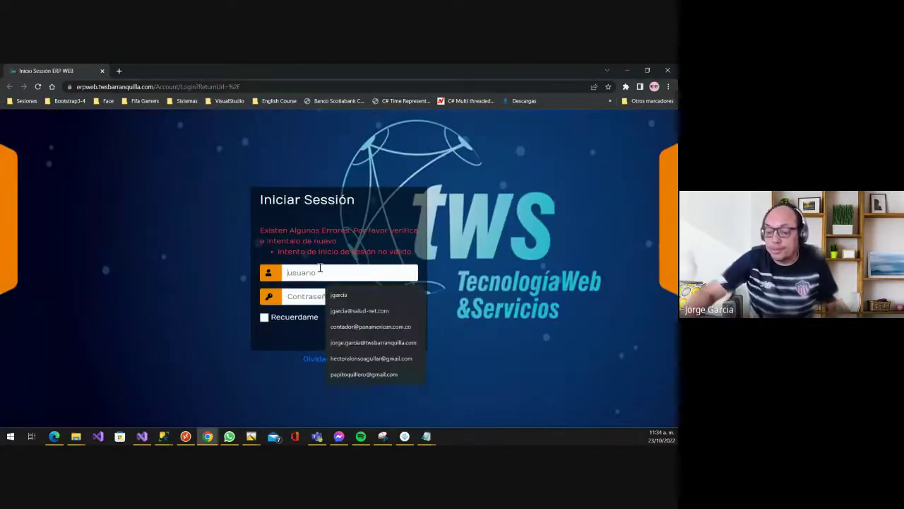
key("Down")
key("Tab")
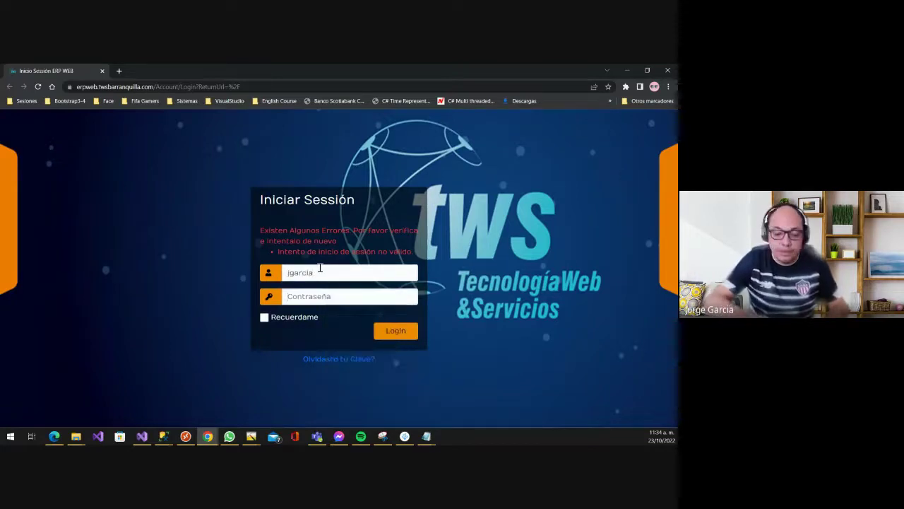
type("**")
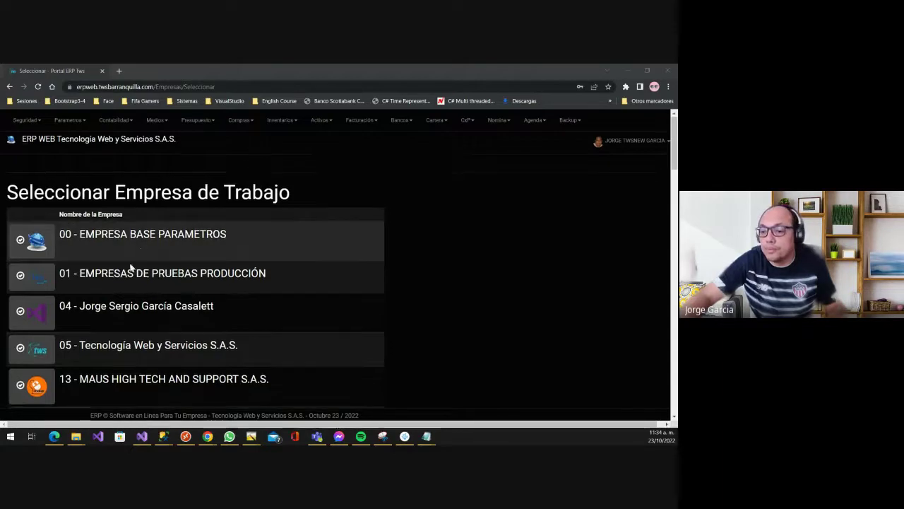
- Enter company 05 – Tecnología Web y Servicios S.A.S., cancelling the stray save-file prompt
scroll(188, 263, "down", 1)
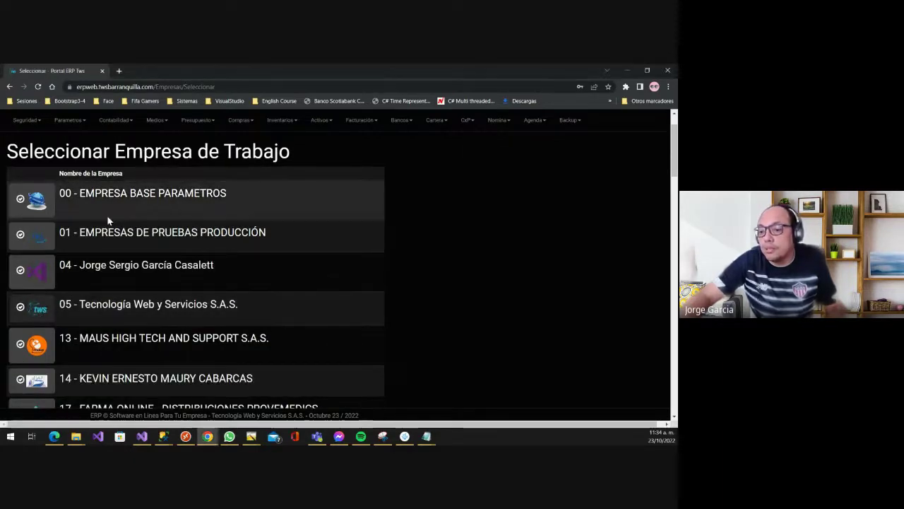
left_click(39, 311)
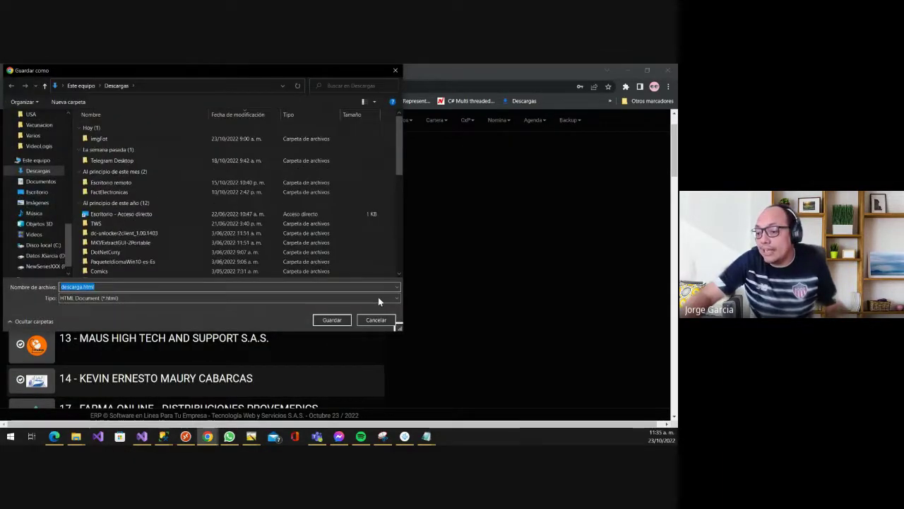
left_click(374, 318)
left_click(40, 314)
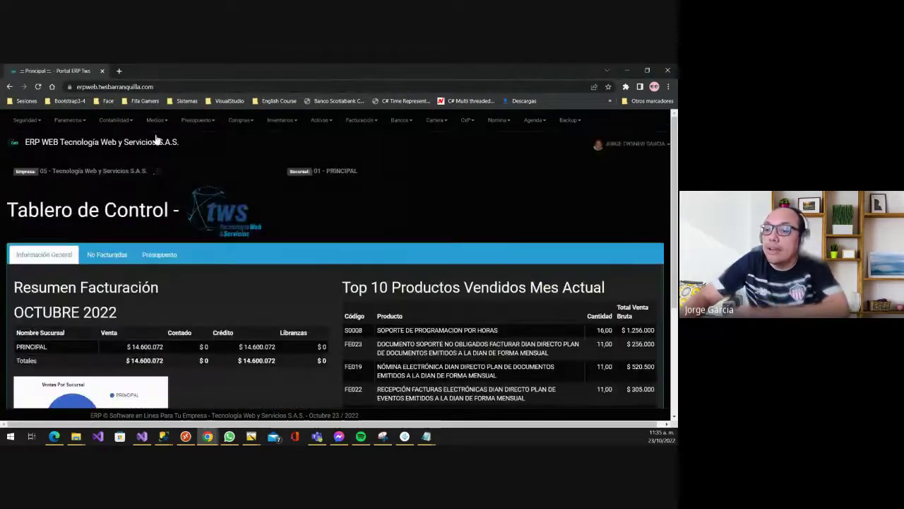
- Go to Parametros > Generales > Impuestos to list the taxes and percentages
mouse_move(69, 121)
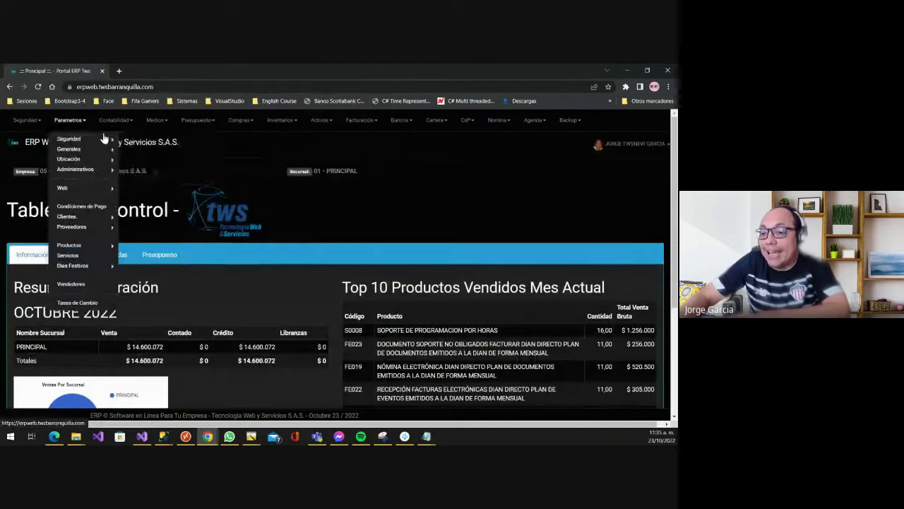
mouse_move(99, 149)
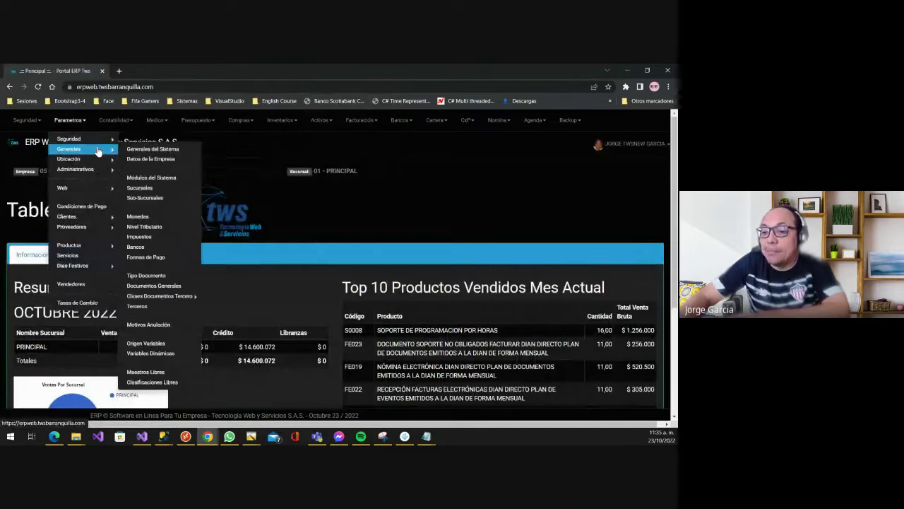
left_click(145, 237)
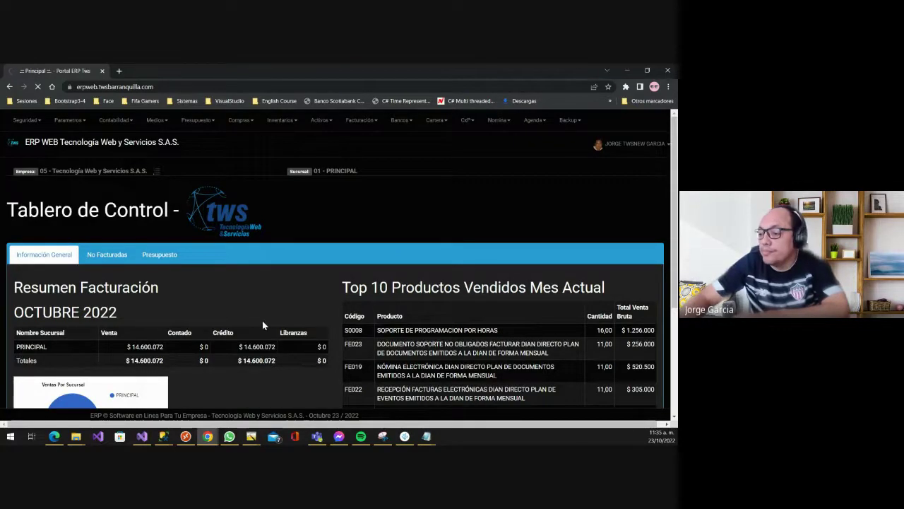
scroll(161, 299, "down", 1)
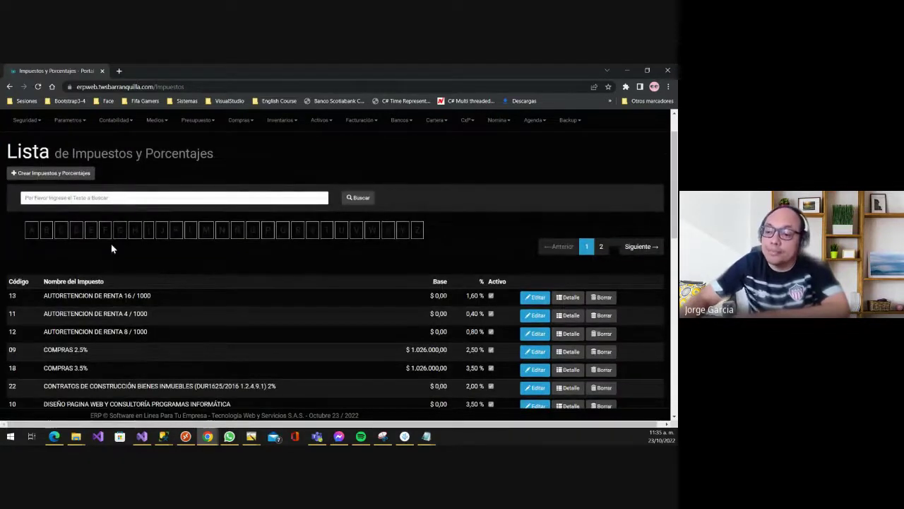
- Open tax 13 AUTORETENCION DE RENTA 16 / 1000 for editing and review its COLGAP and NIIF accounts
scroll(131, 251, "up", 1)
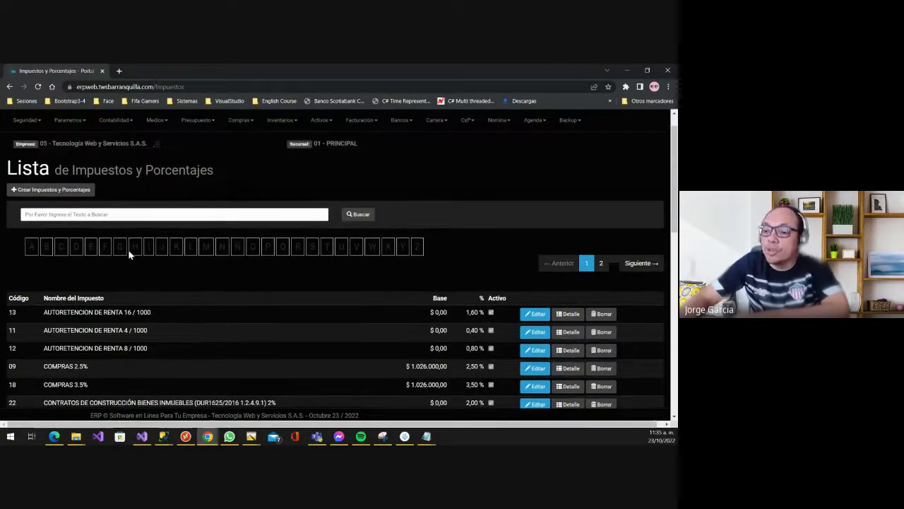
scroll(230, 288, "down", 8)
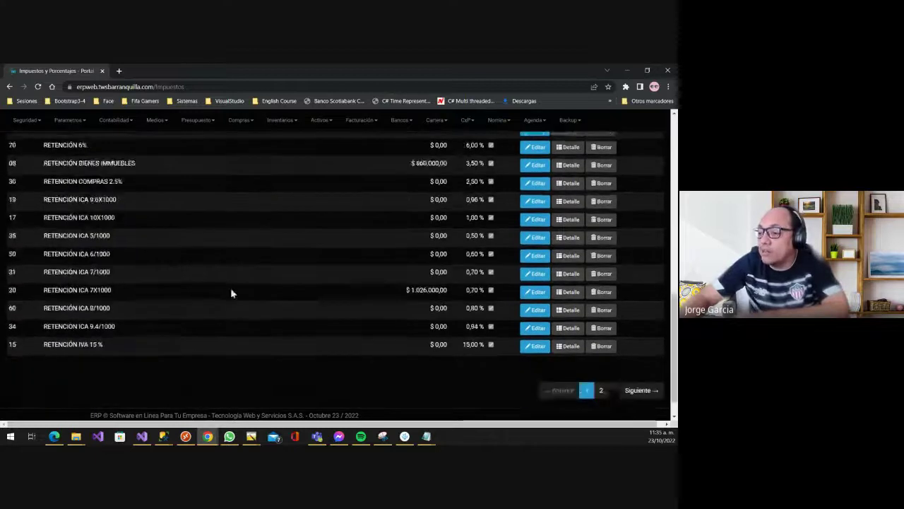
scroll(214, 293, "up", 8)
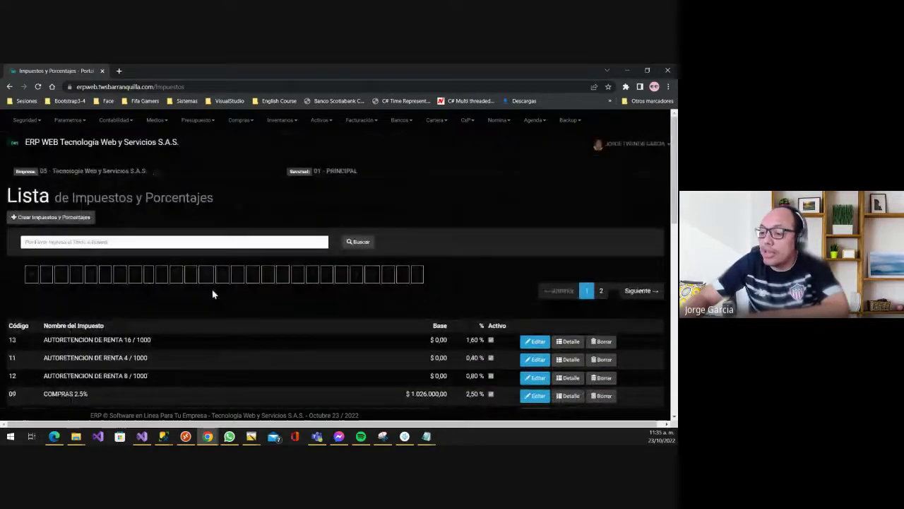
scroll(212, 306, "down", 2)
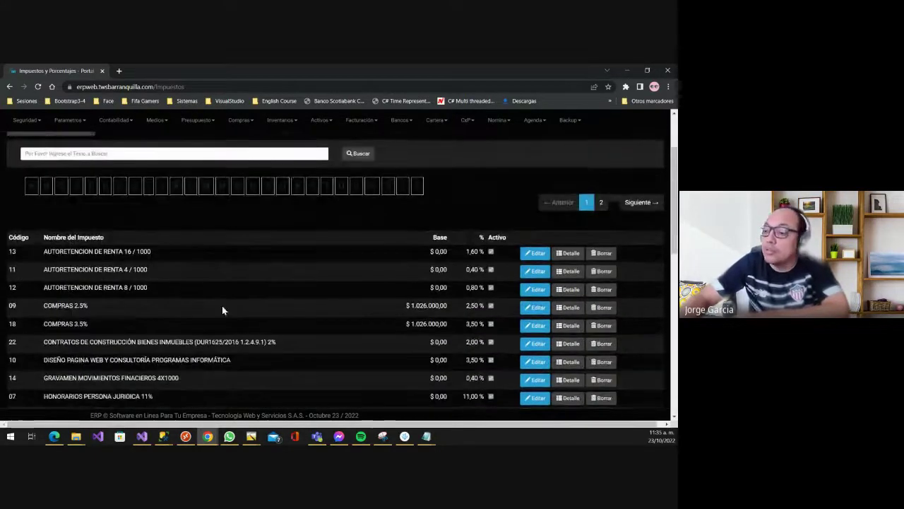
left_click(534, 255)
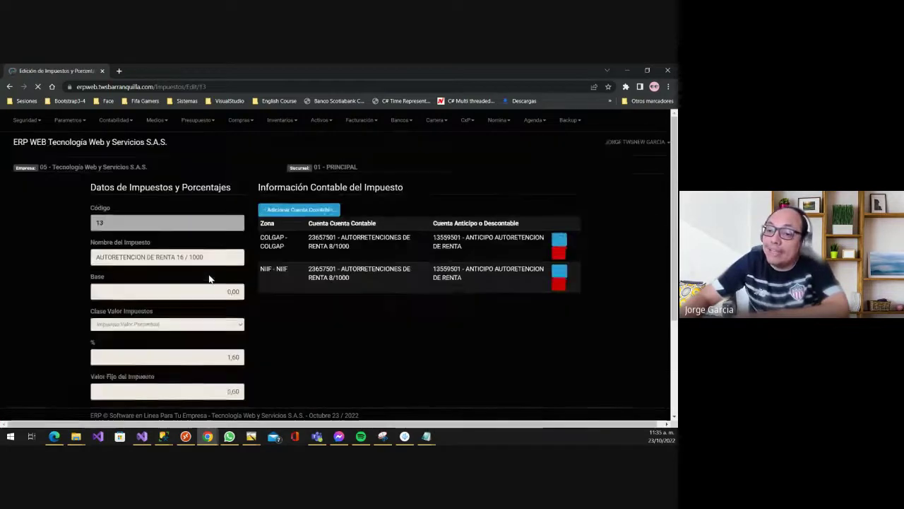
scroll(208, 283, "down", 2)
scroll(142, 321, "down", 1)
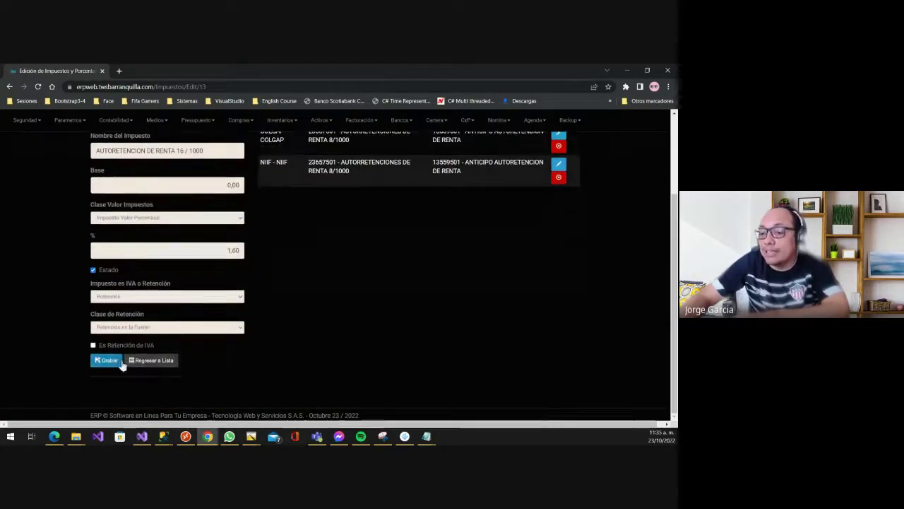
scroll(140, 318, "up", 3)
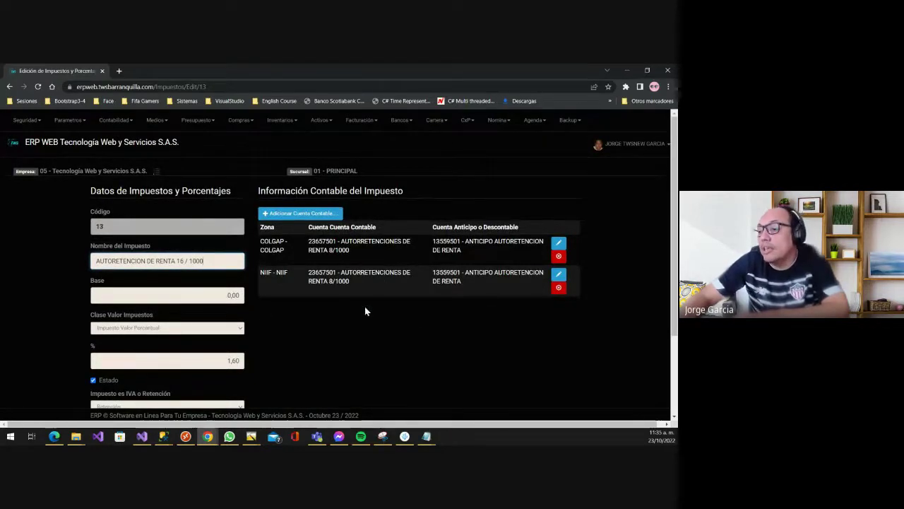
- Switch the working company to 13 MAUS HIGH TECH AND SUPPORT S.A.S
left_click(156, 172)
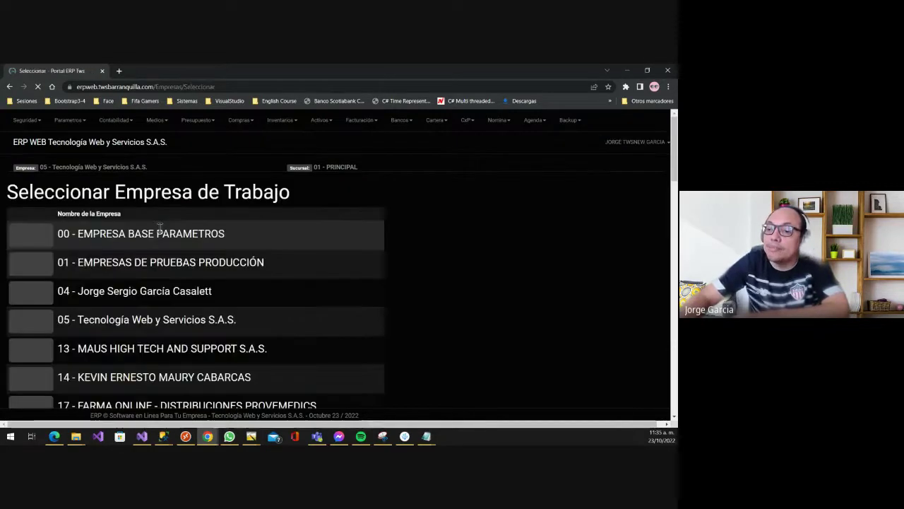
scroll(155, 263, "down", 8)
scroll(155, 263, "up", 3)
scroll(155, 263, "up", 4)
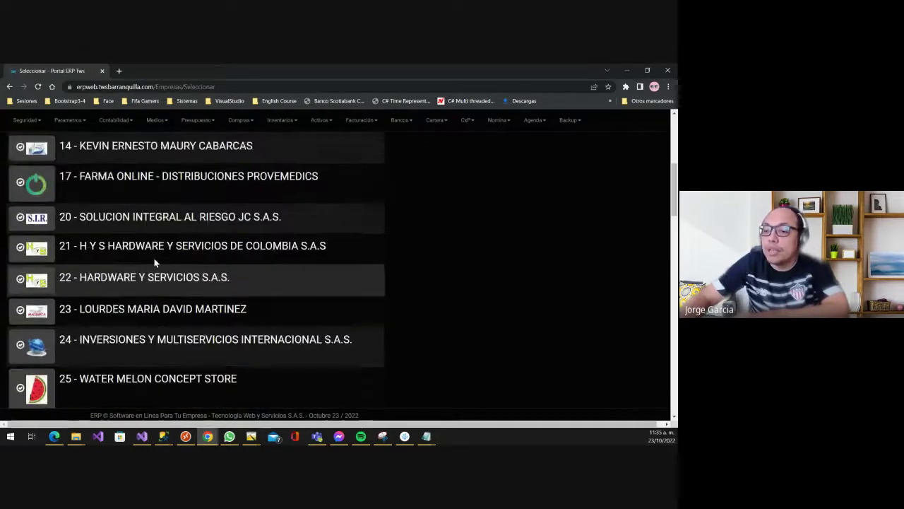
left_click(21, 304)
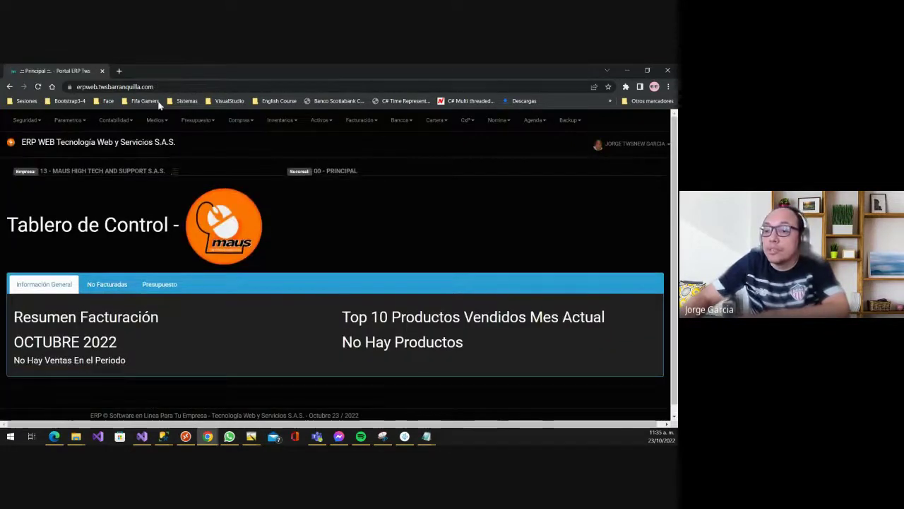
- View company 13's tax list, then switch to company 05 – Tecnología Web y Servicios S.A.S
left_click(67, 120)
mouse_move(88, 154)
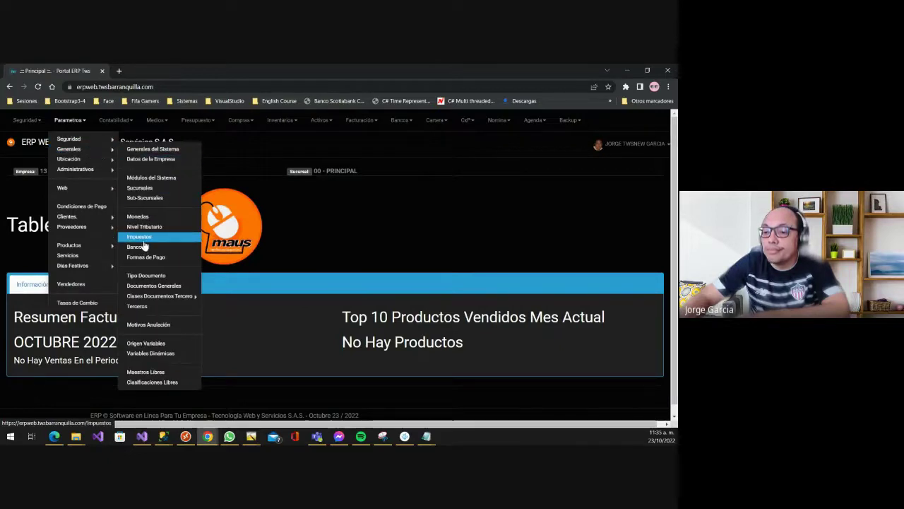
left_click(140, 237)
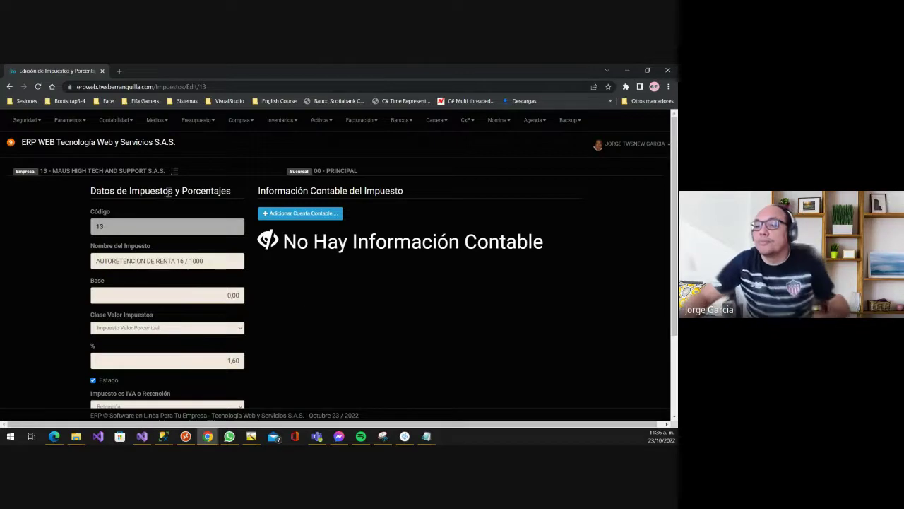
left_click(174, 173)
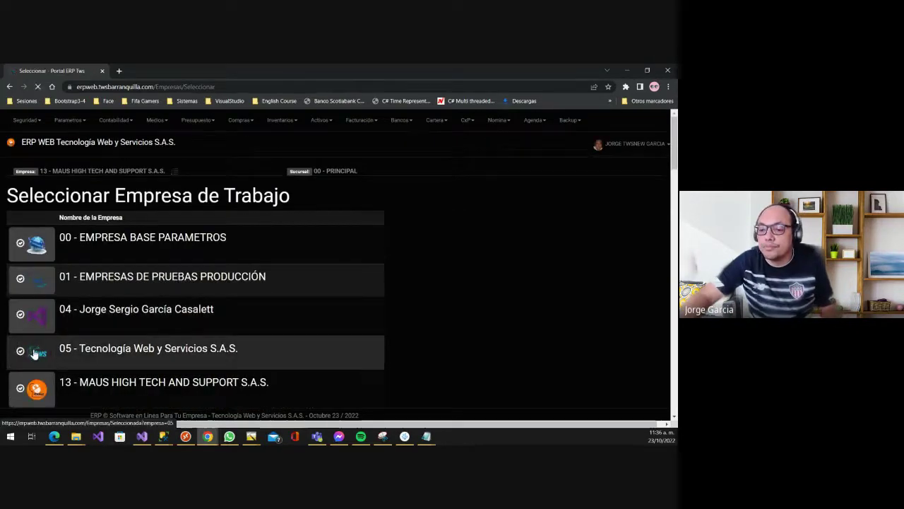
left_click(36, 351)
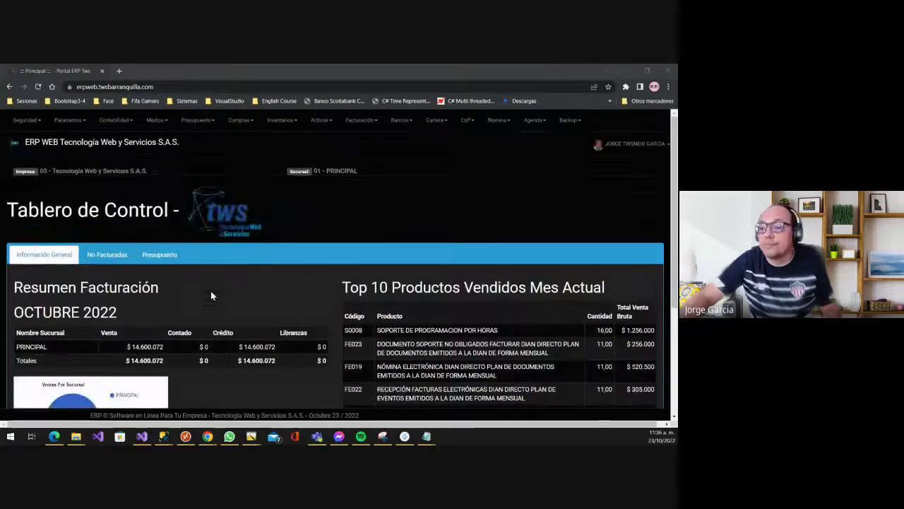
- In the local ERP, return to the tax list and start creating a new tax
key("alt+Tab")
scroll(151, 236, "down", 2)
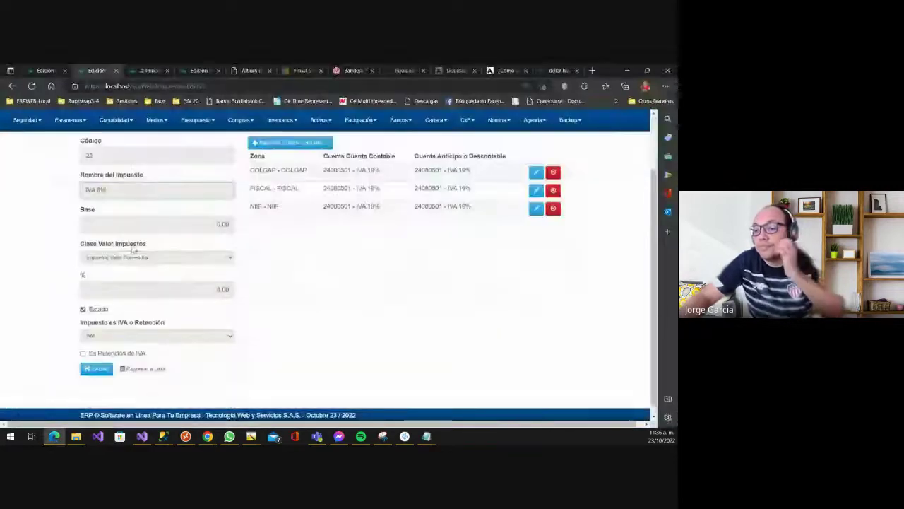
left_click(138, 361)
scroll(202, 282, "down", 3)
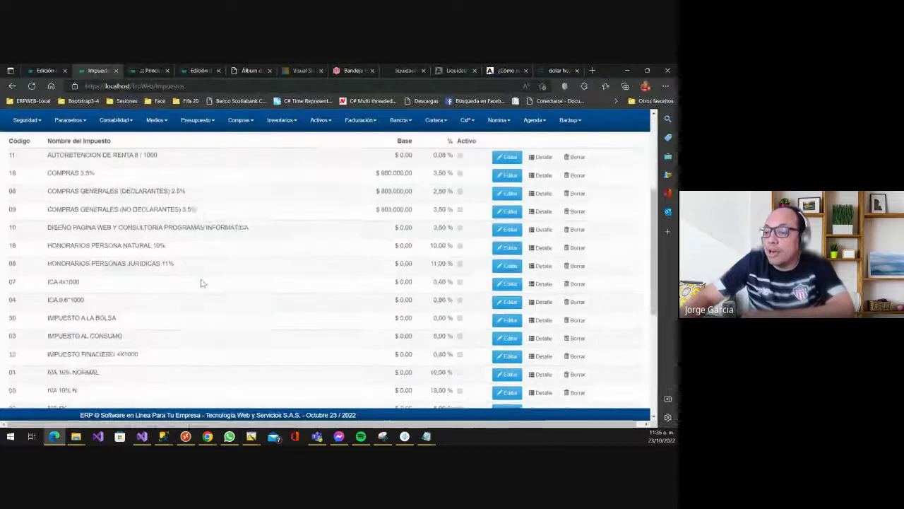
scroll(186, 226, "up", 3)
left_click(52, 212)
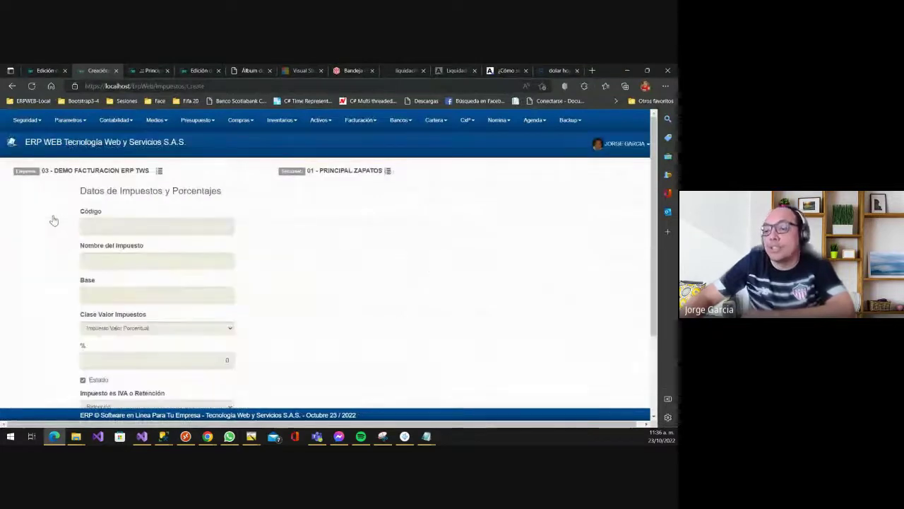
- Enter code 26 and name RETENCION 6%, moving on to the base amount field
left_click(96, 227)
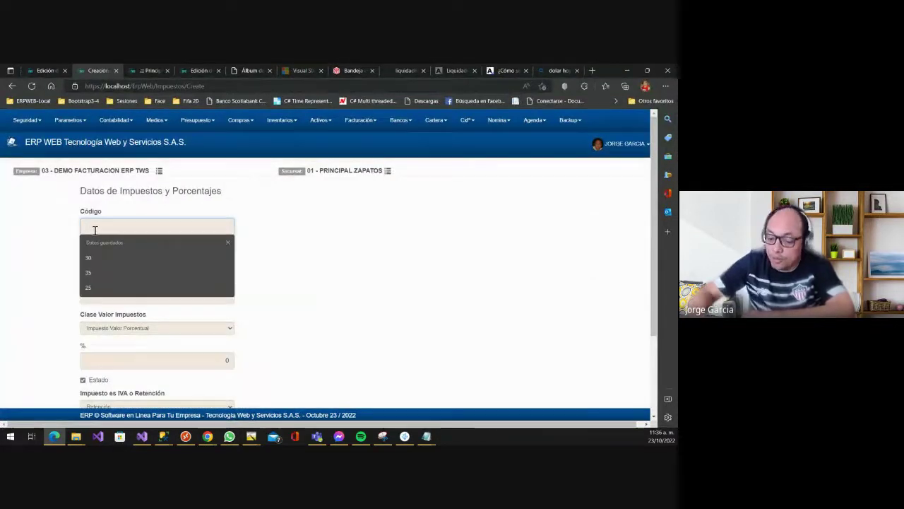
type("26")
key("Tab")
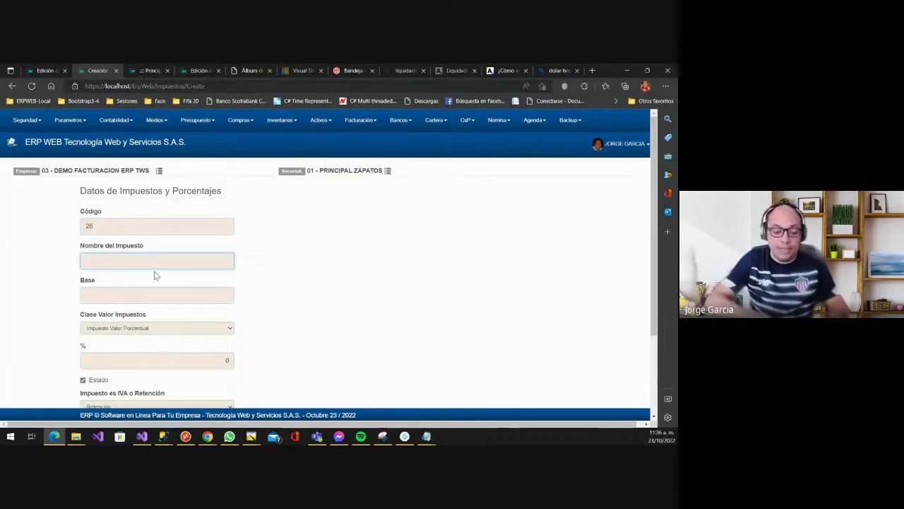
type("RETENCION 6%")
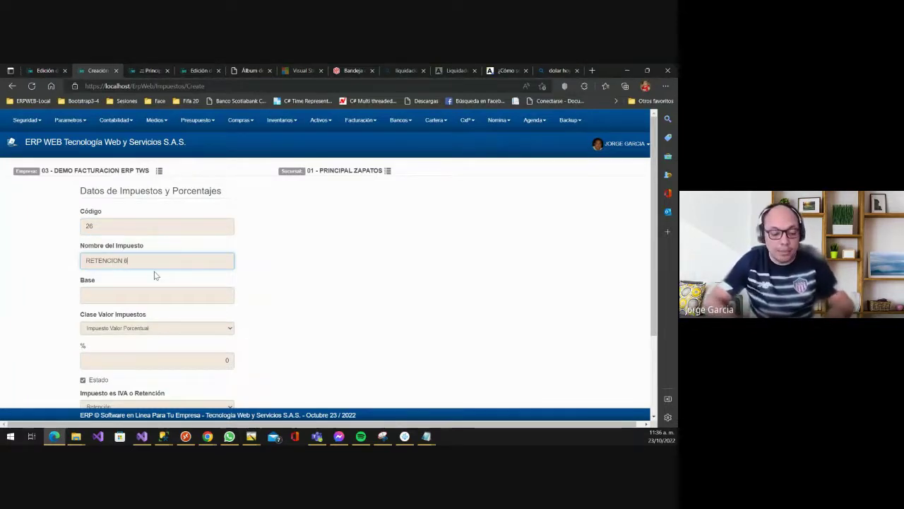
key("Tab")
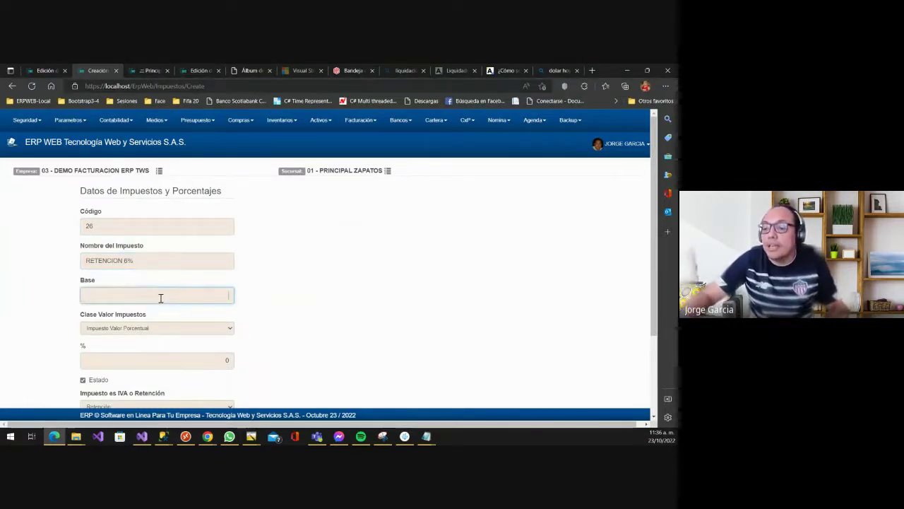
left_click(159, 298)
left_click(297, 282)
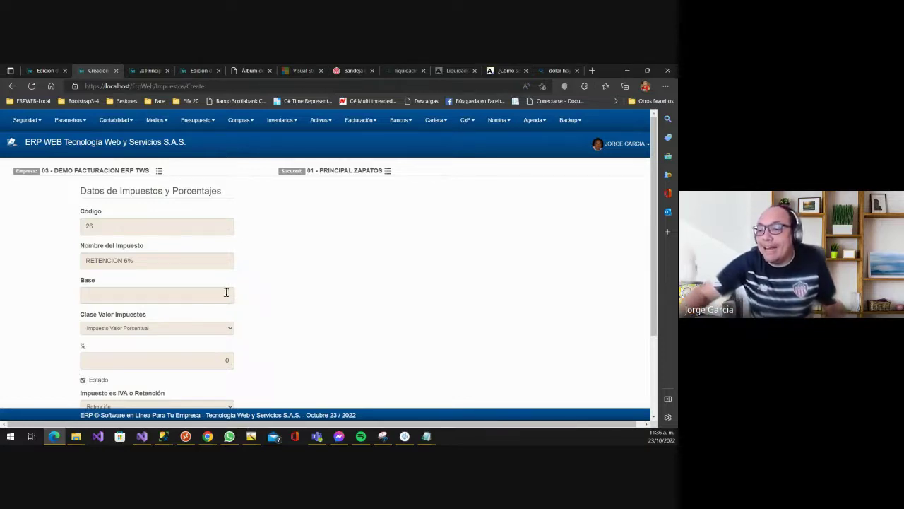
left_click(226, 292)
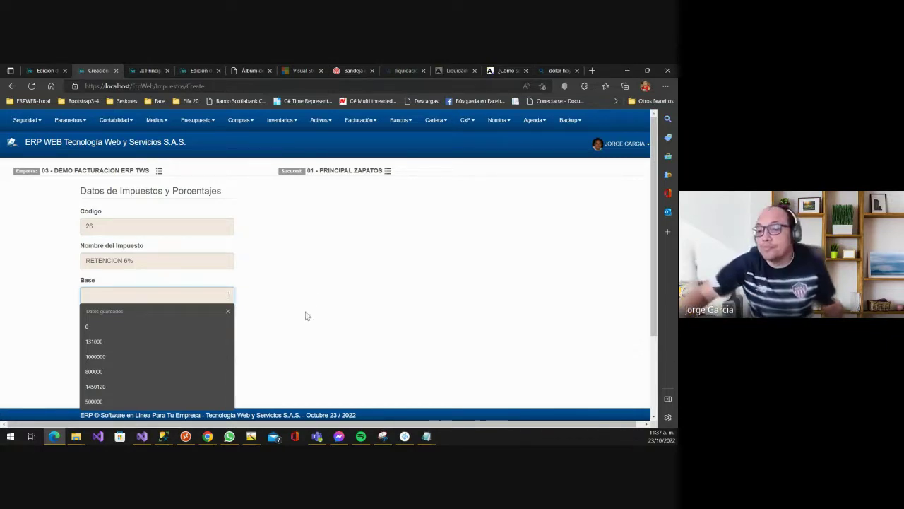
- Enter base 130000, keep Impuesto Valor Porcentual, and set the rate to 6%
scroll(294, 291, "down", 2)
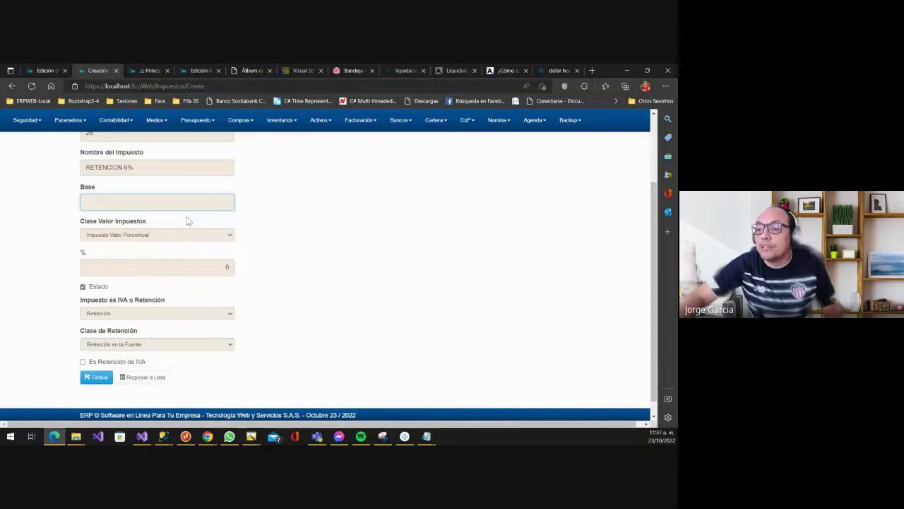
type("132")
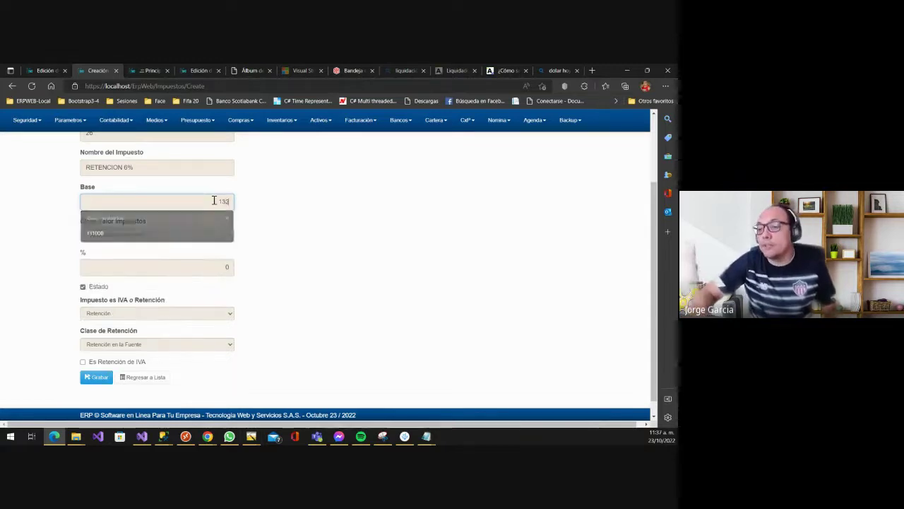
type("000")
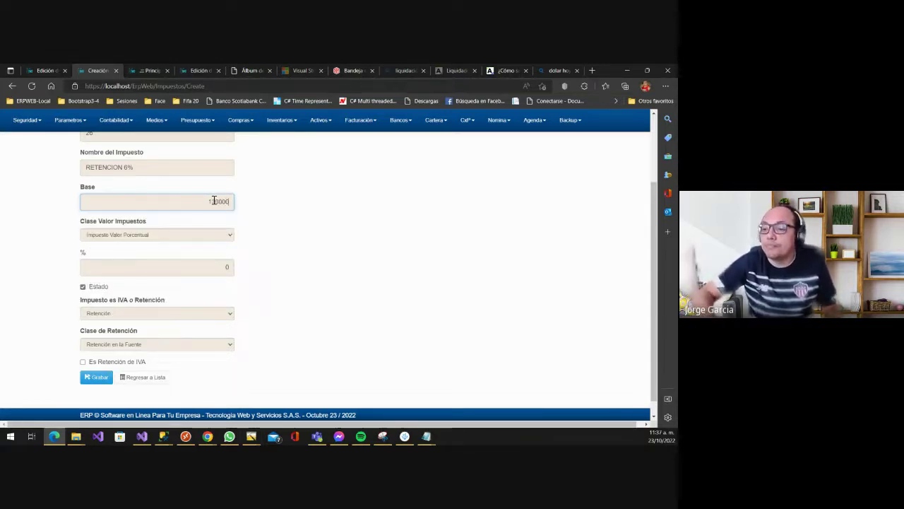
key("Tab")
left_click(140, 236)
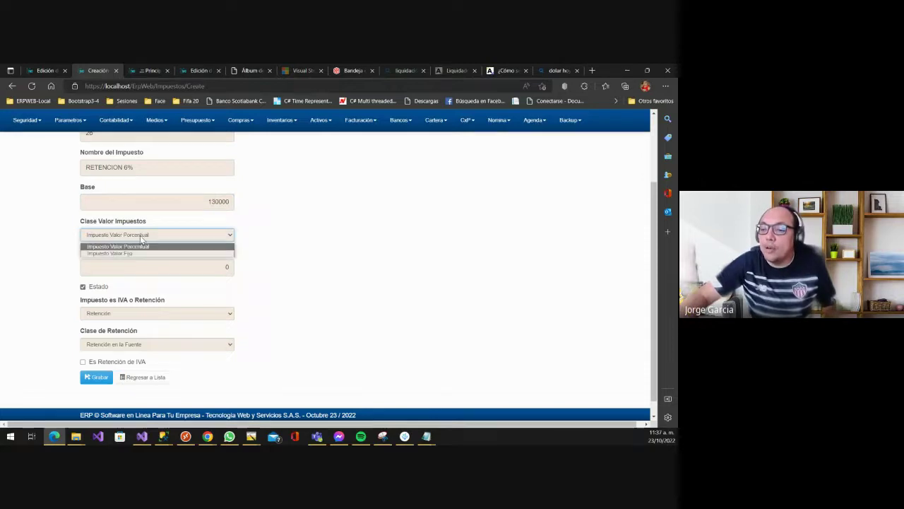
left_click(146, 246)
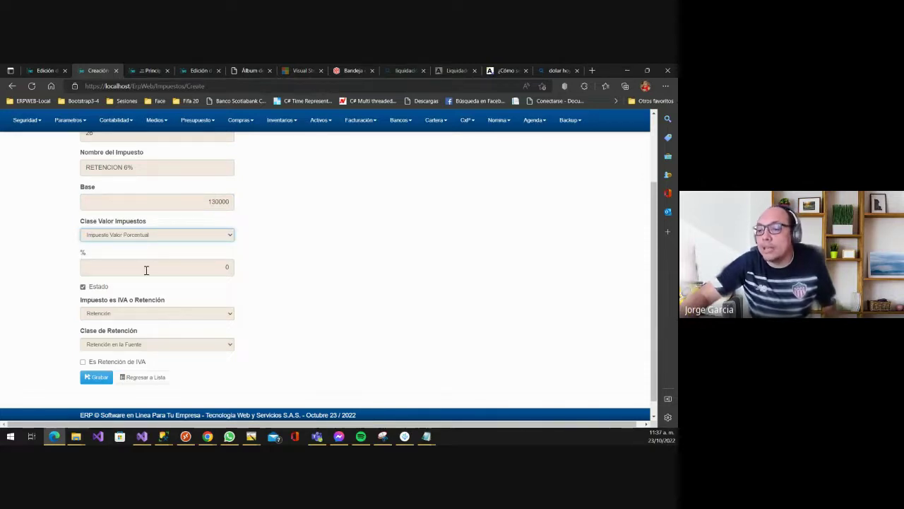
key("Tab")
type("6")
left_click(188, 269)
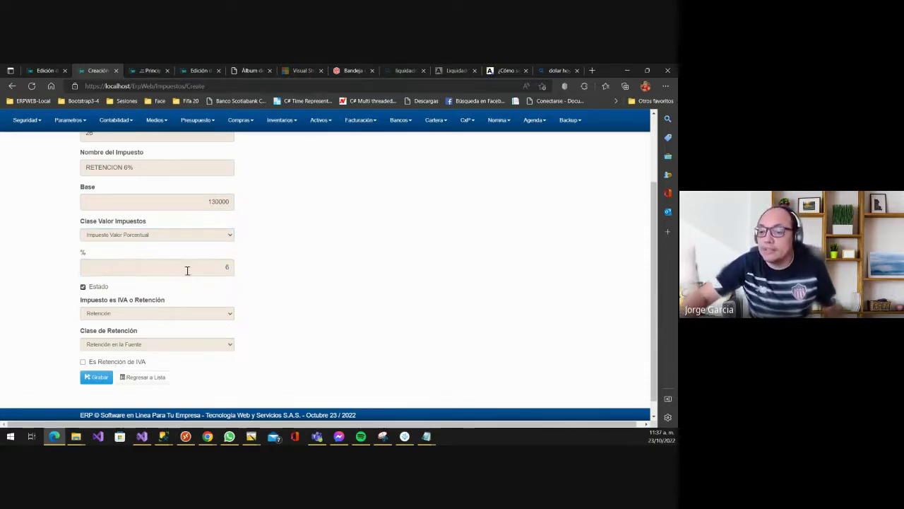
scroll(170, 278, "down", 1)
- Keep the tax as Retención and set the retention class to Retención IVA
left_click(104, 296)
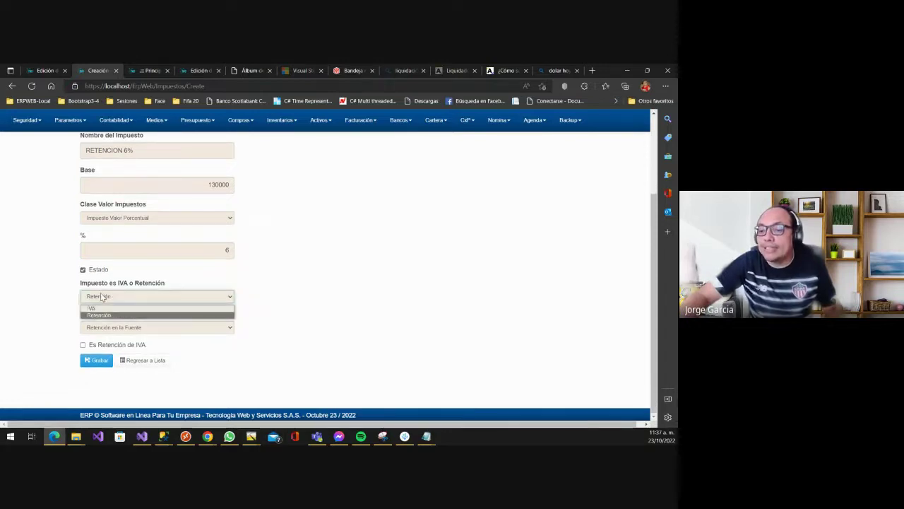
left_click(103, 294)
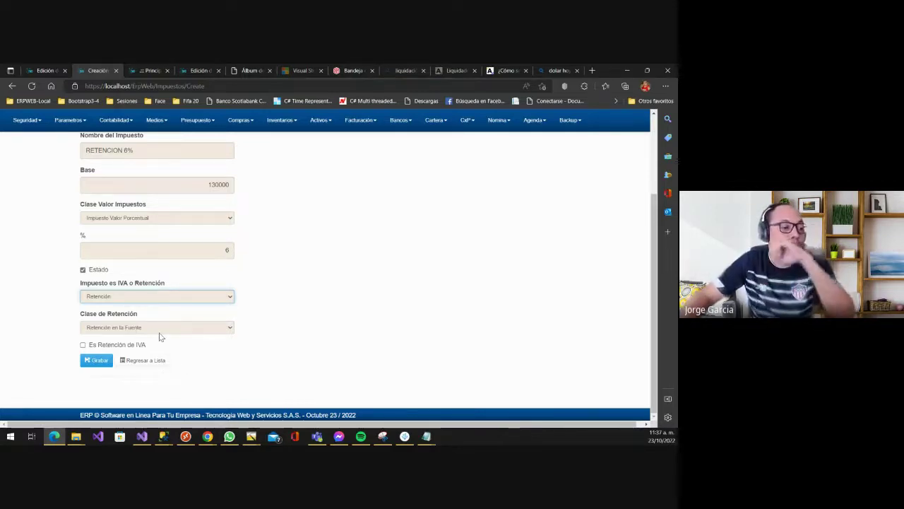
left_click(155, 296)
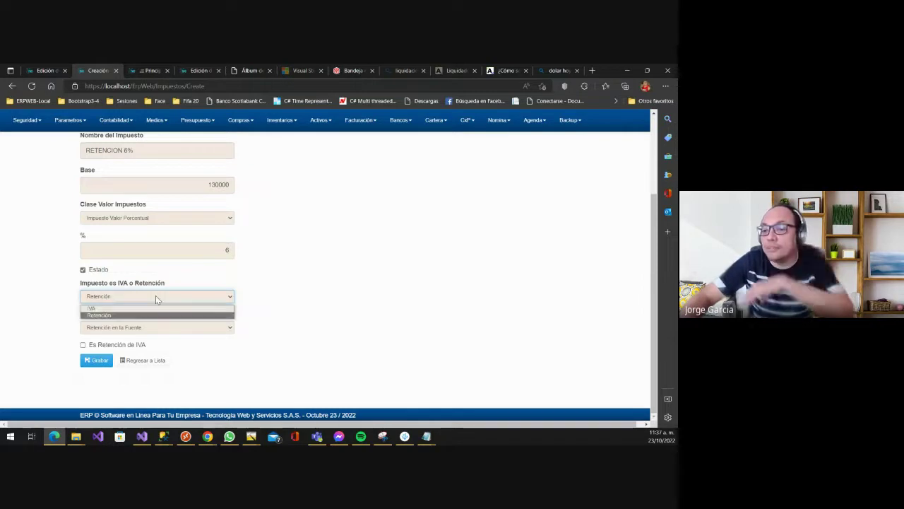
left_click(156, 296)
left_click(144, 328)
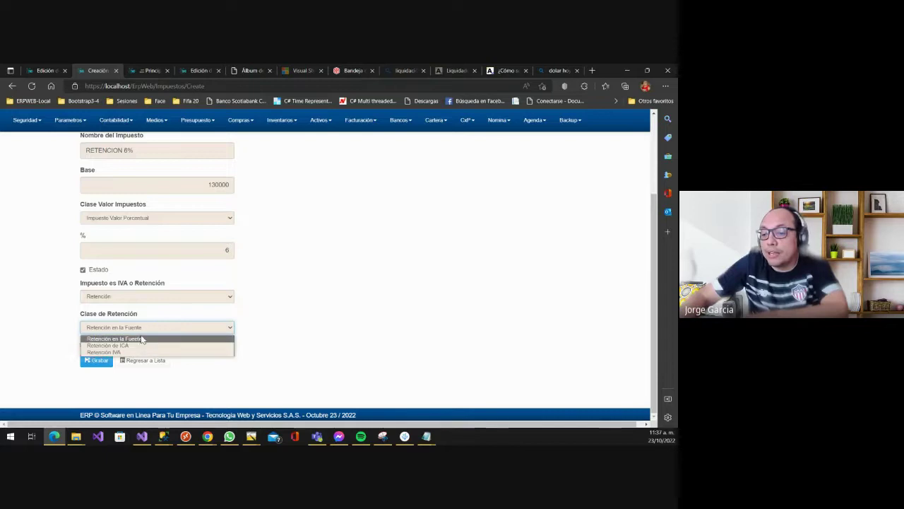
left_click(140, 340)
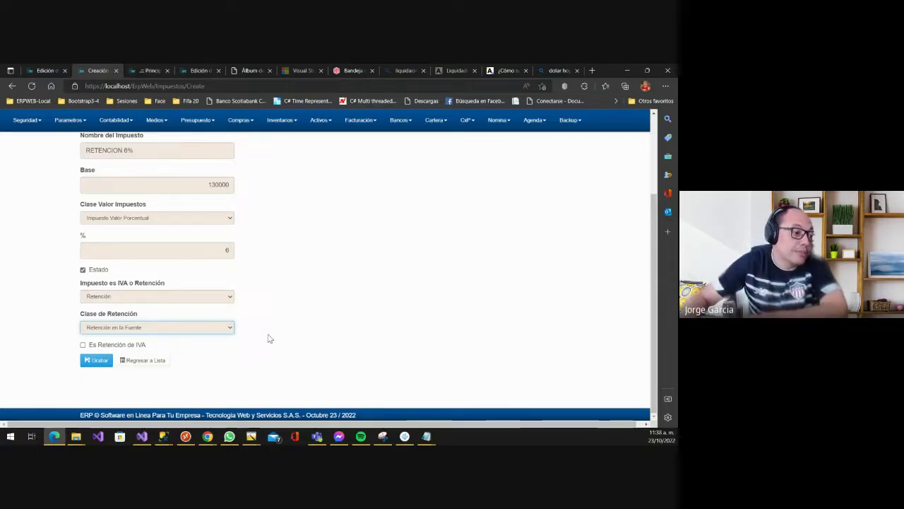
left_click(149, 327)
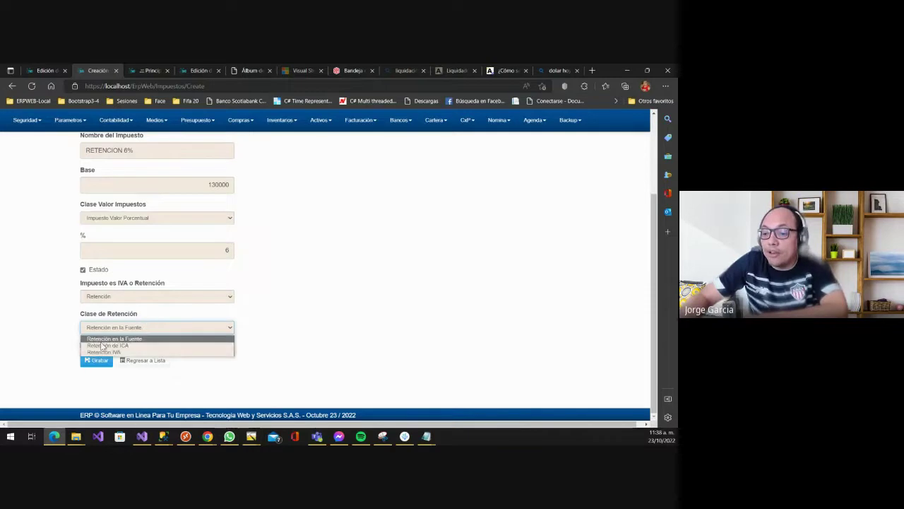
left_click(88, 352)
left_click(101, 344)
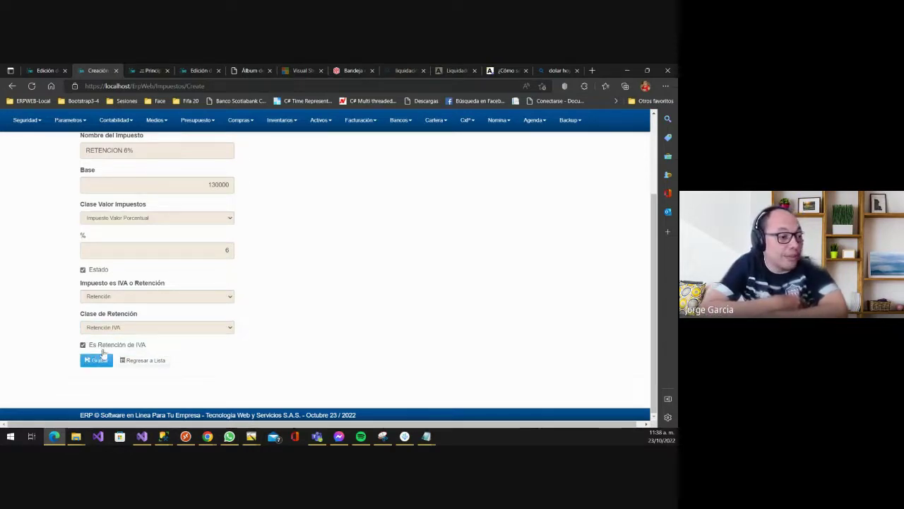
- Re-pick the retention class and save tax 26 RETENCION 6%
left_click(105, 357)
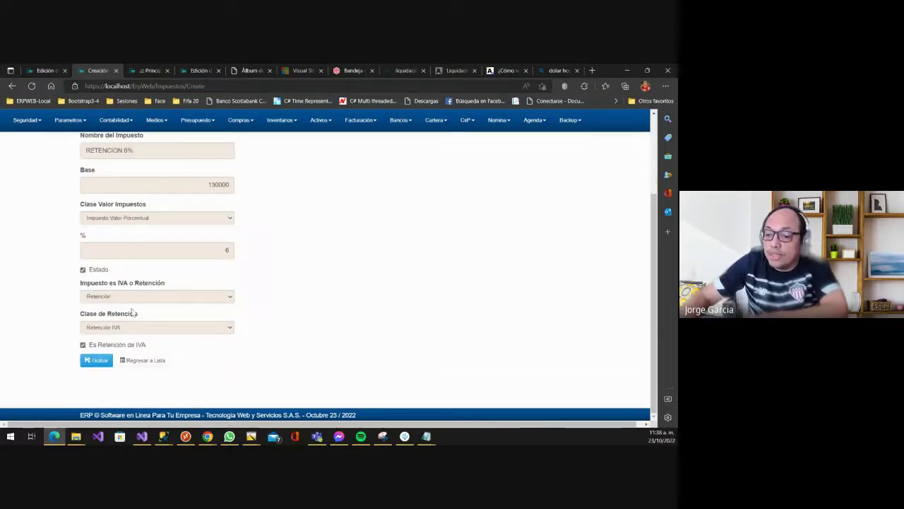
left_click(127, 329)
left_click(128, 329)
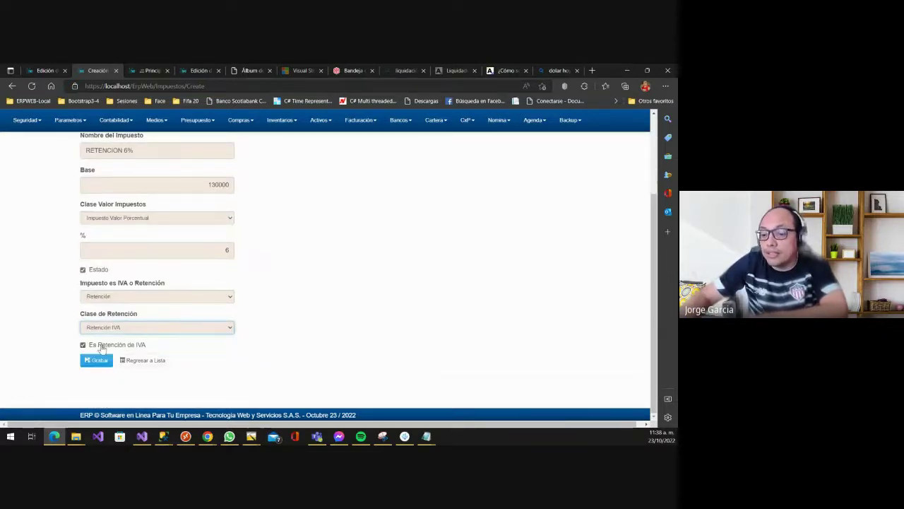
left_click(101, 345)
left_click(123, 328)
left_click(122, 329)
left_click(121, 330)
left_click(106, 351)
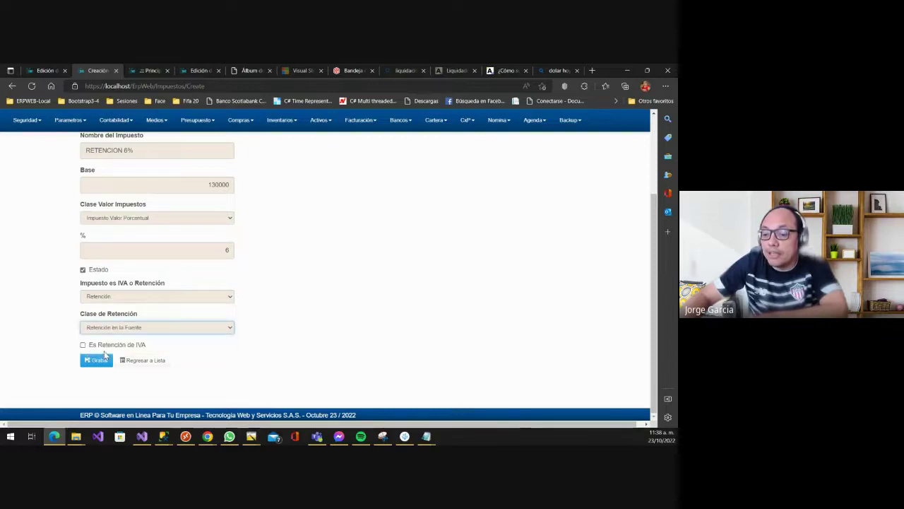
left_click(99, 363)
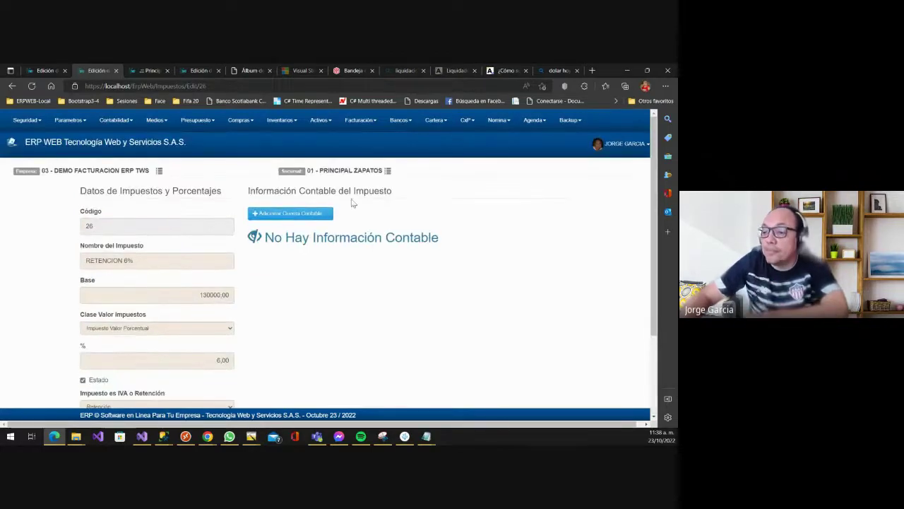
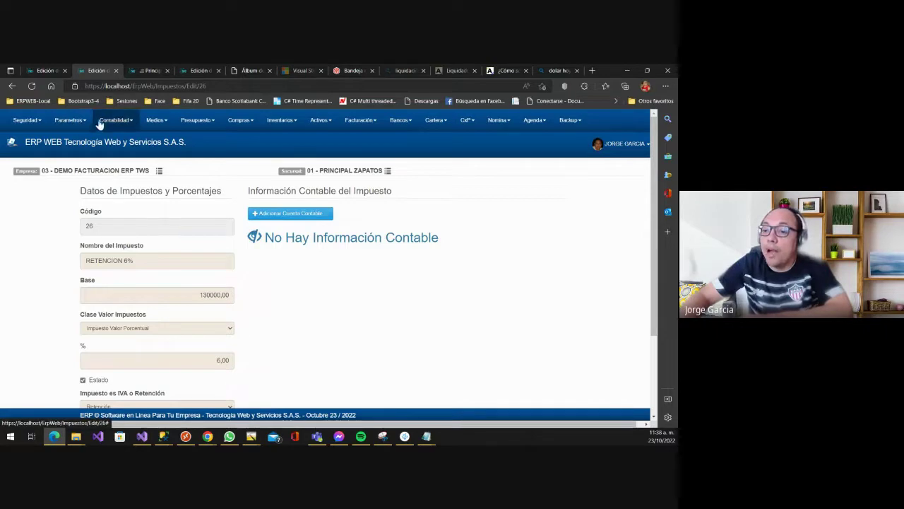
- Open the Lista de Bancos Definidos under Parametros > Generales > Bancos and scroll through it
left_click(71, 120)
mouse_move(83, 151)
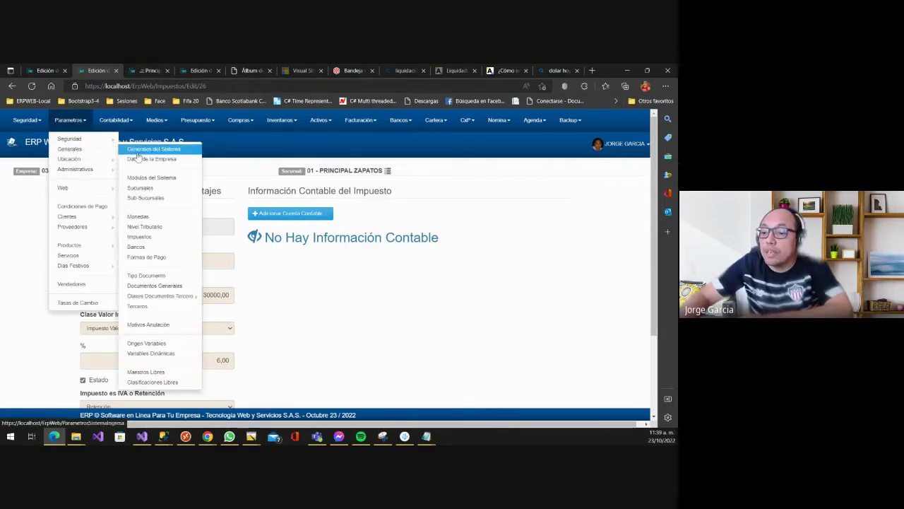
left_click(137, 250)
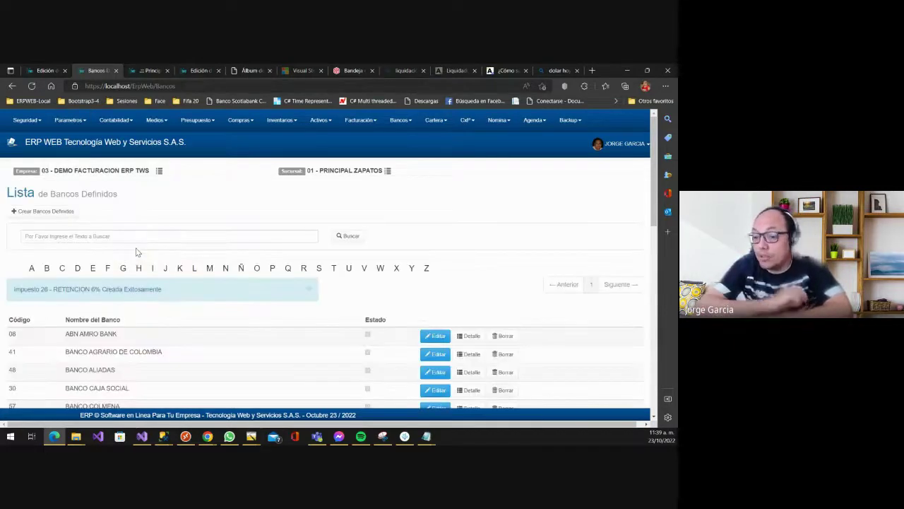
scroll(363, 313, "down", 6)
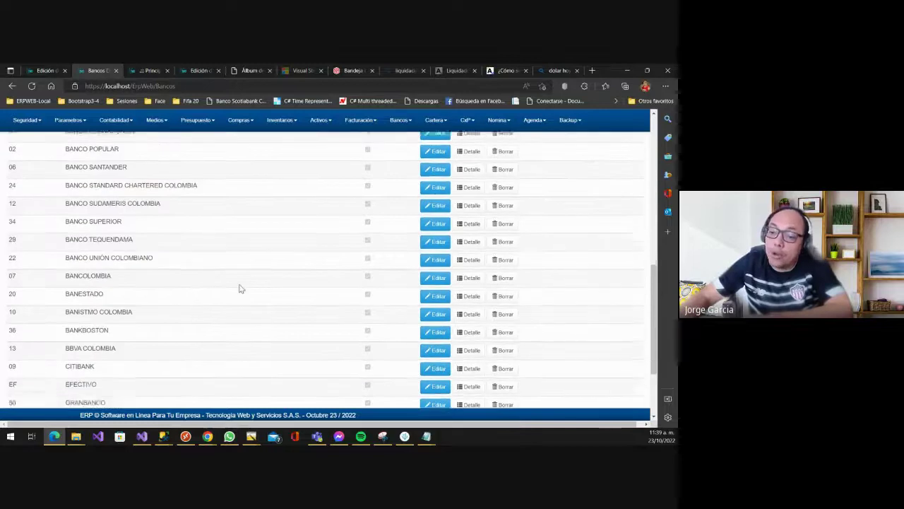
scroll(240, 288, "up", 4)
scroll(239, 289, "up", 3)
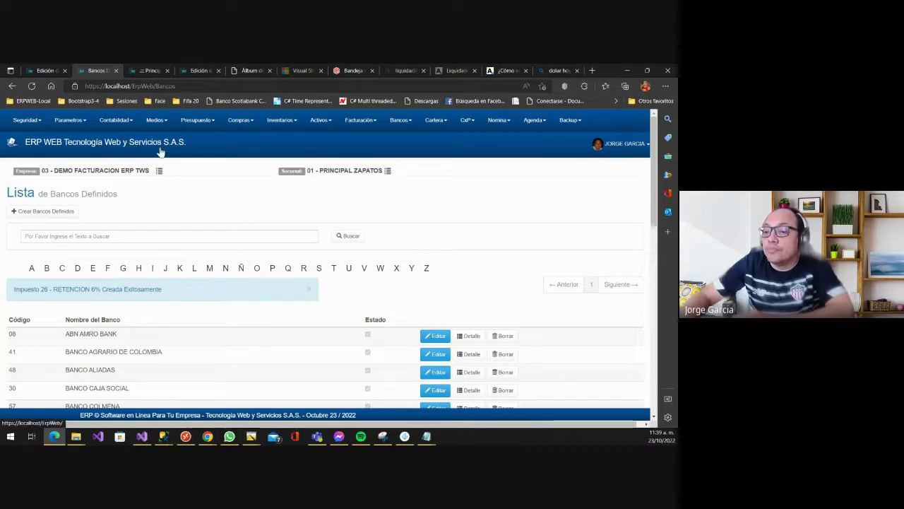
- Open the Formas de Pago list from Parametros > Generales
left_click(68, 121)
mouse_move(71, 148)
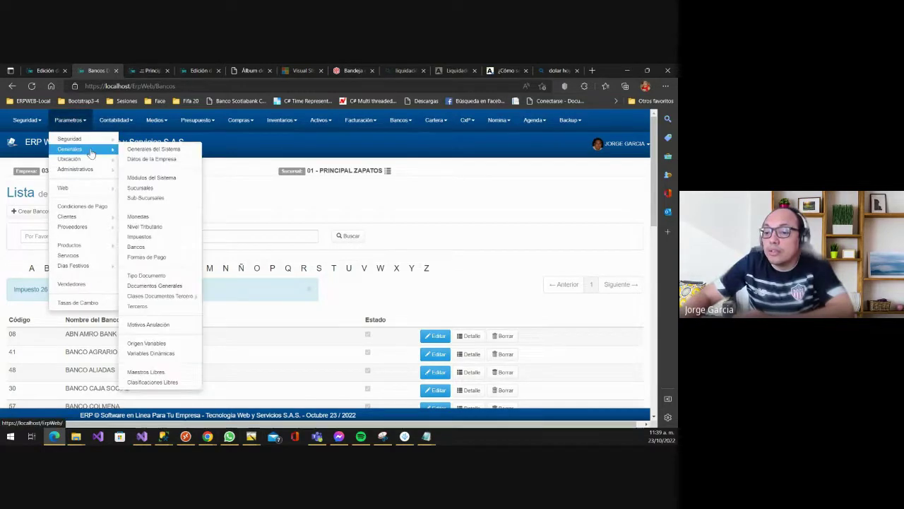
left_click(160, 247)
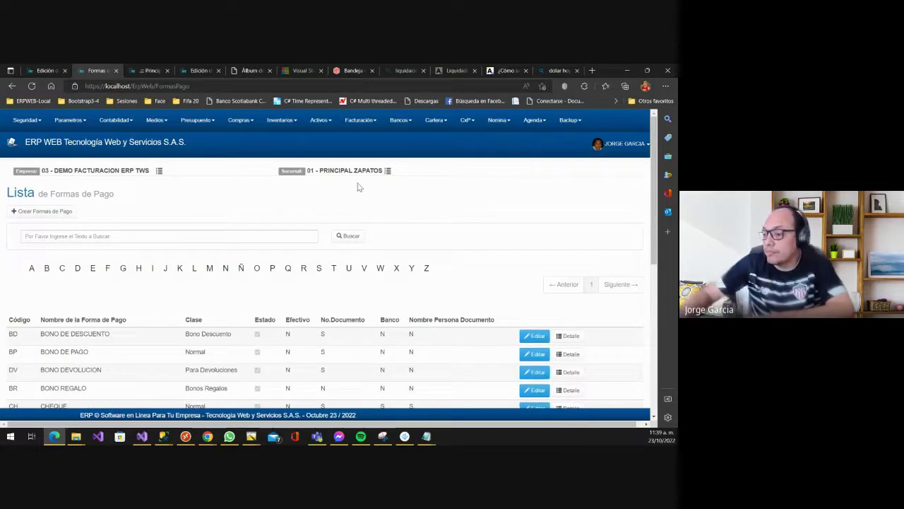
- Scroll the Formas de Pago table from Bono de Descuento down to Ventas en Efectivo Caiman
scroll(466, 300, "down", 6)
scroll(445, 308, "up", 6)
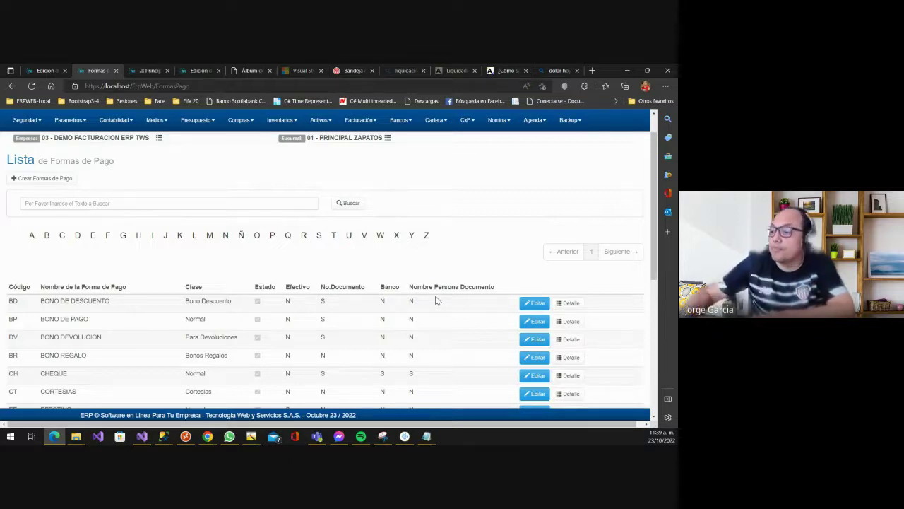
scroll(277, 263, "down", 3)
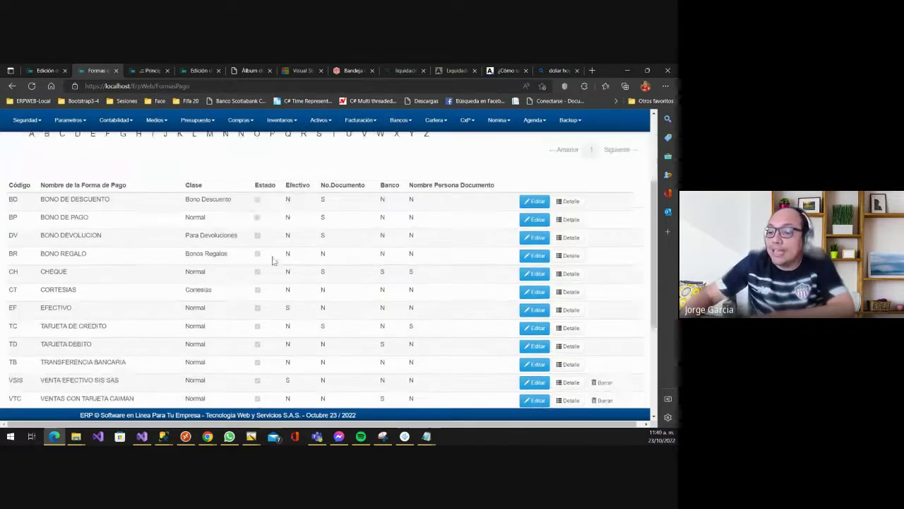
scroll(275, 260, "down", 2)
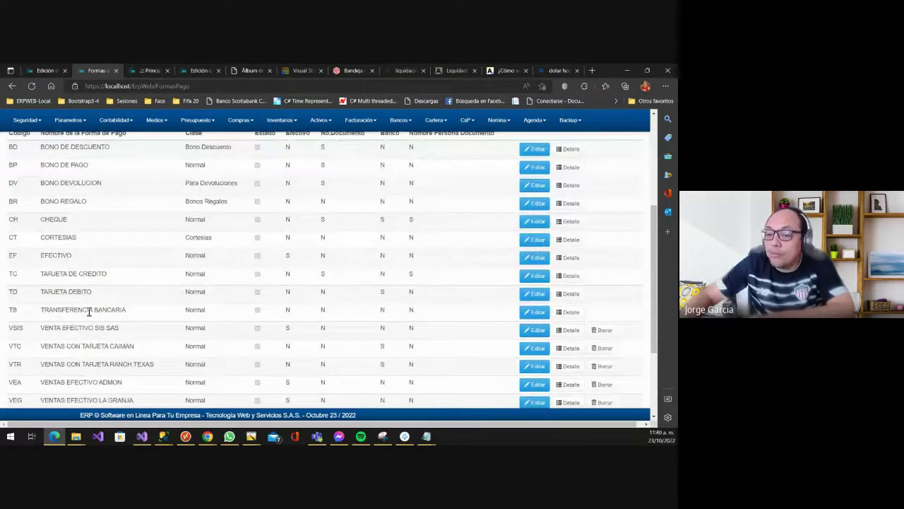
scroll(556, 289, "up", 2)
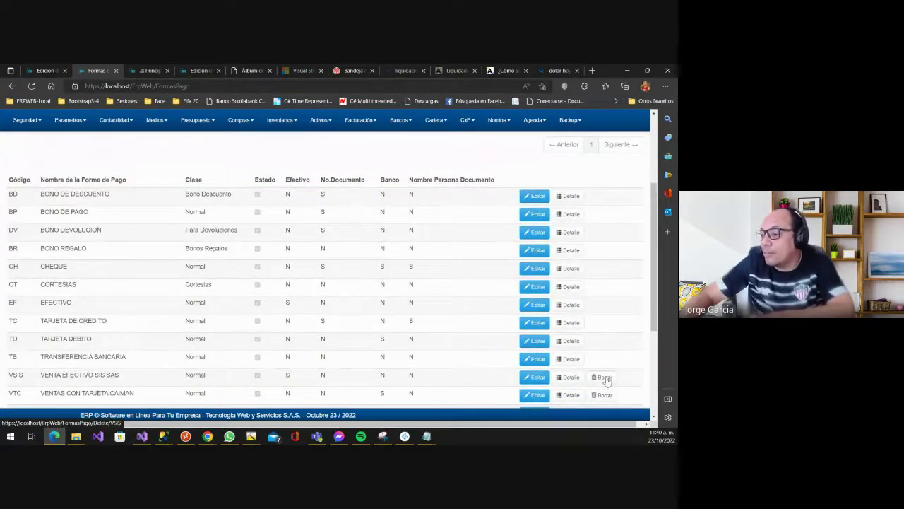
scroll(472, 309, "down", 1)
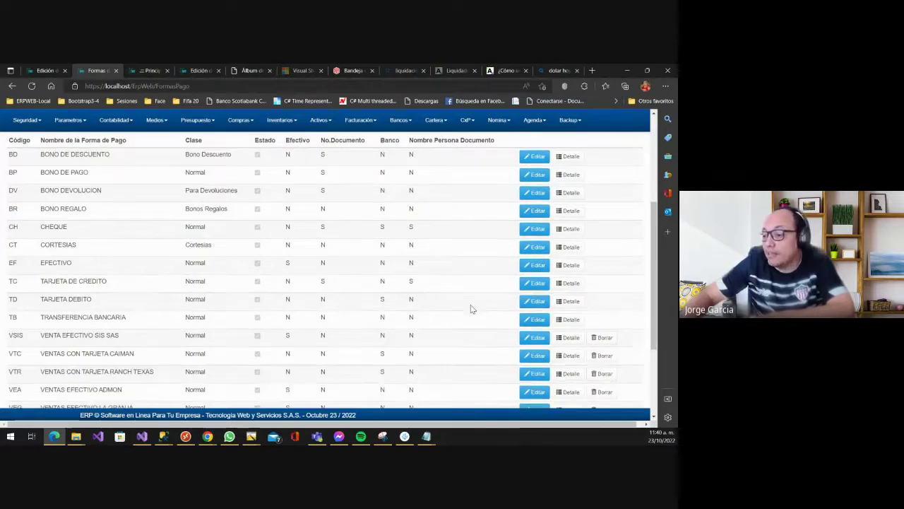
scroll(472, 309, "down", 1)
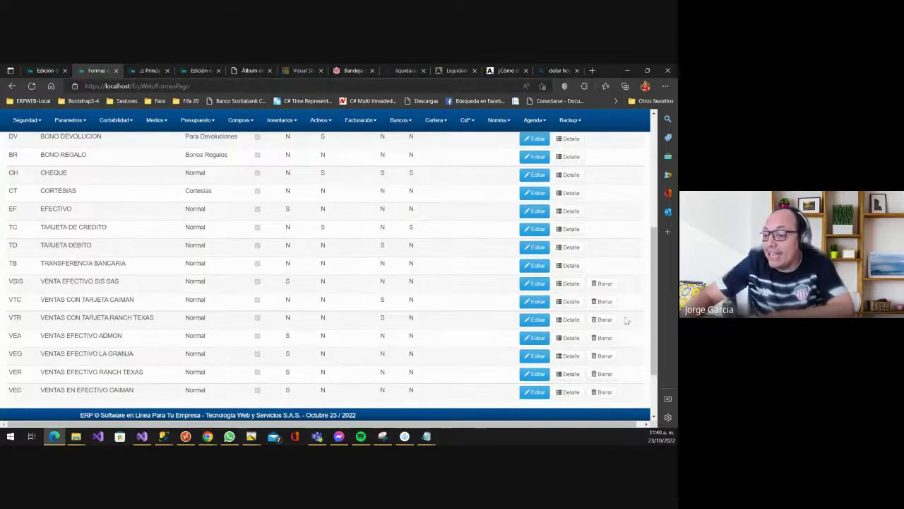
scroll(578, 252, "up", 2)
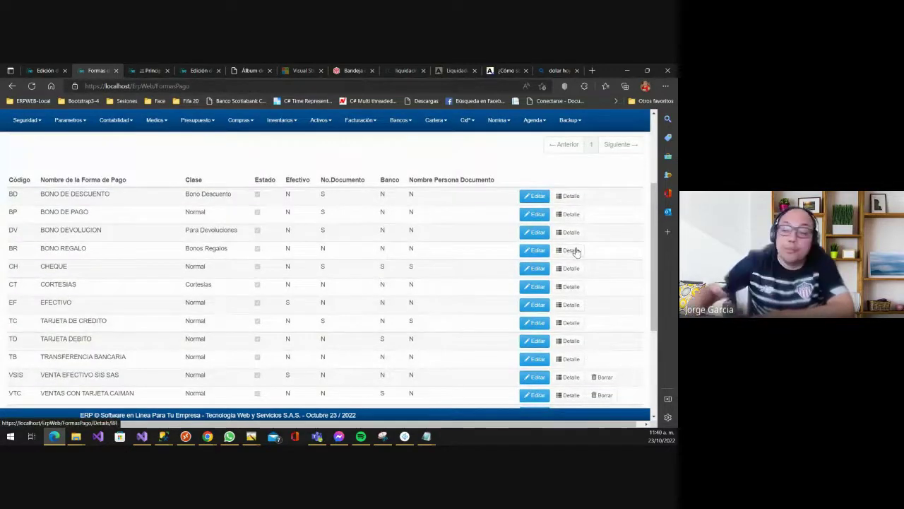
scroll(558, 241, "up", 3)
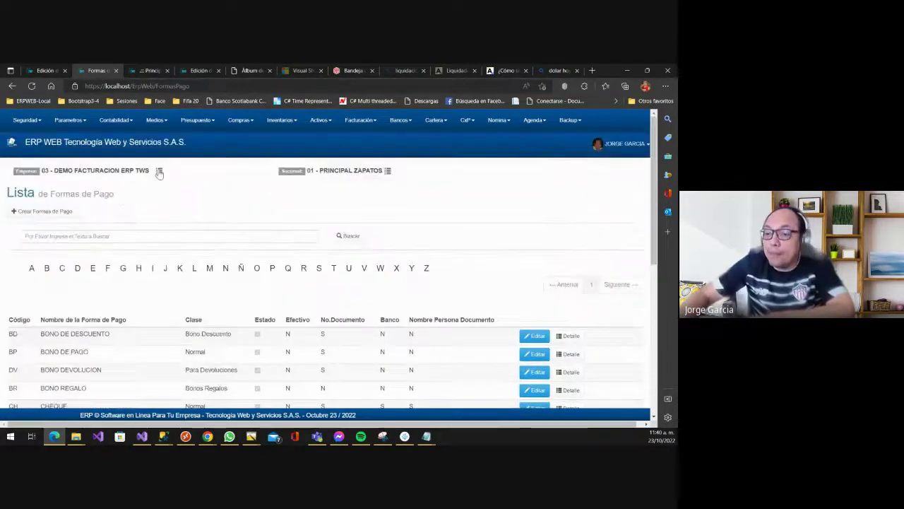
- Switch the working company to 16 - EMPRESA PRUEBA AIU
left_click(161, 172)
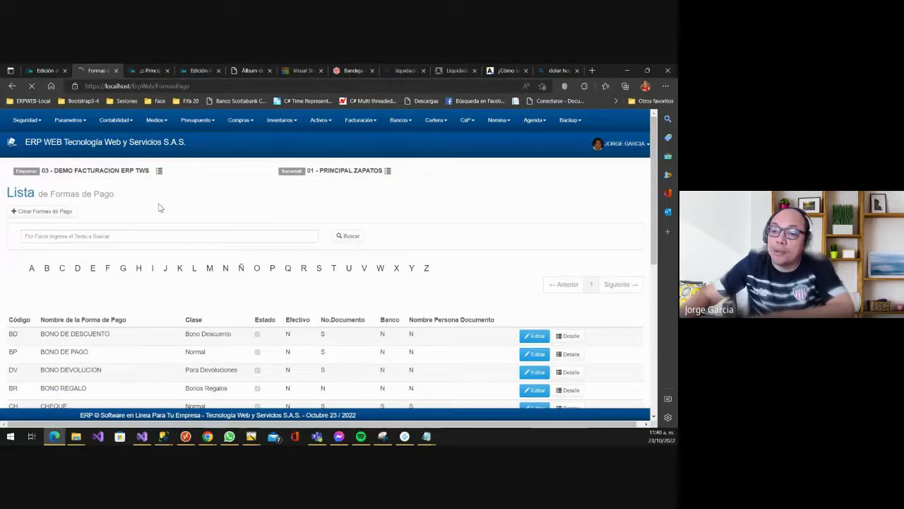
scroll(159, 258, "down", 4)
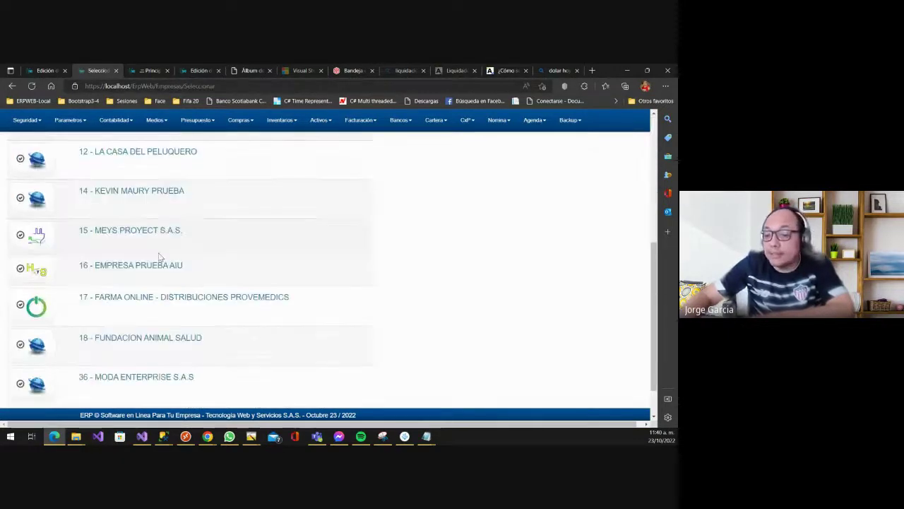
scroll(161, 258, "down", 1)
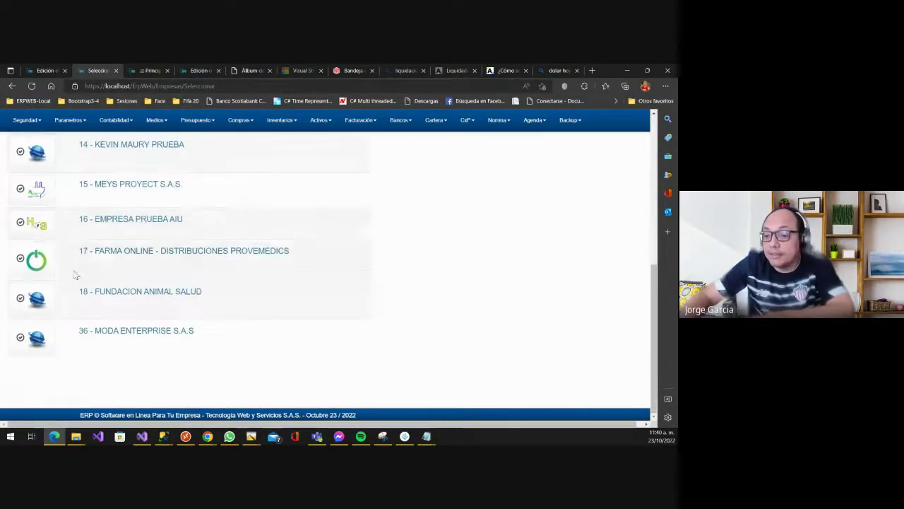
left_click(26, 224)
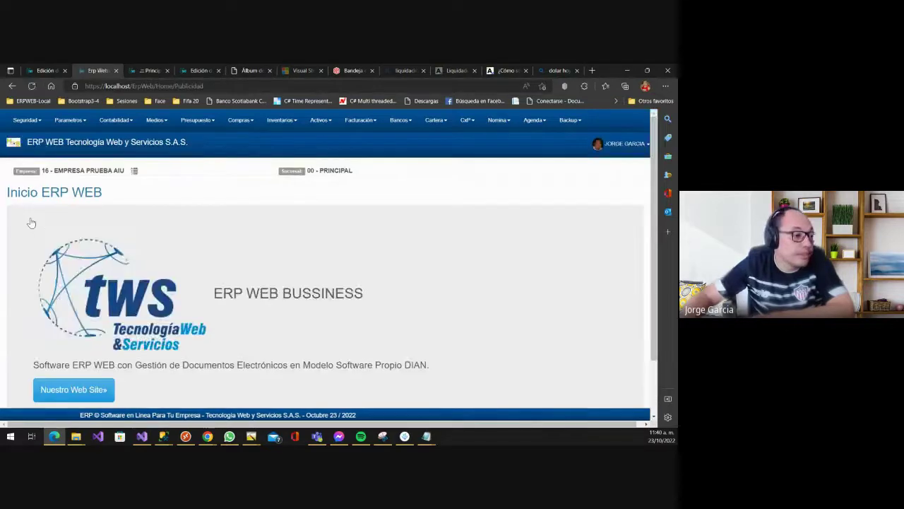
- Open this company's Formas de Pago list and scroll through it
left_click(70, 119)
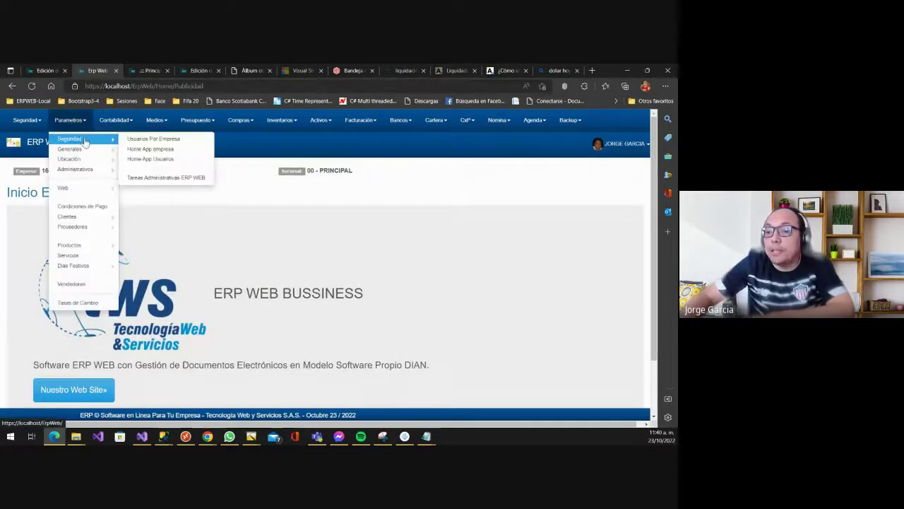
mouse_move(83, 156)
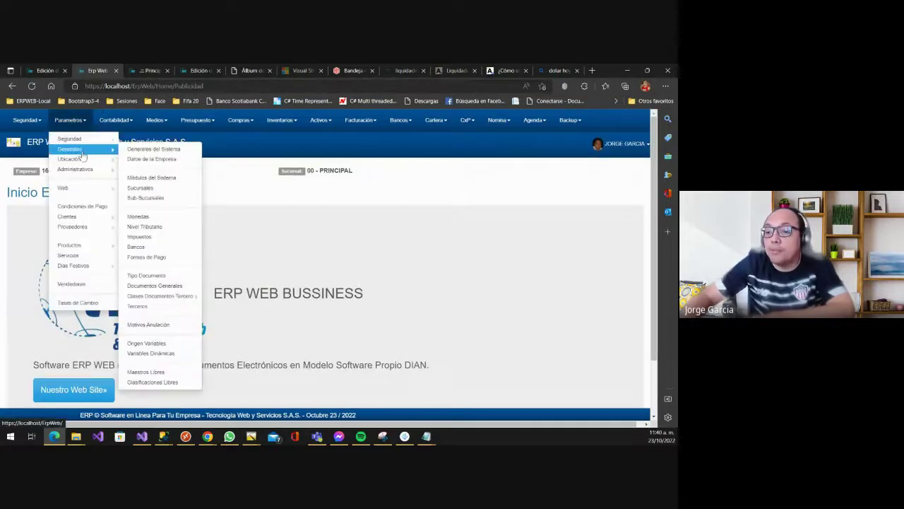
left_click(161, 257)
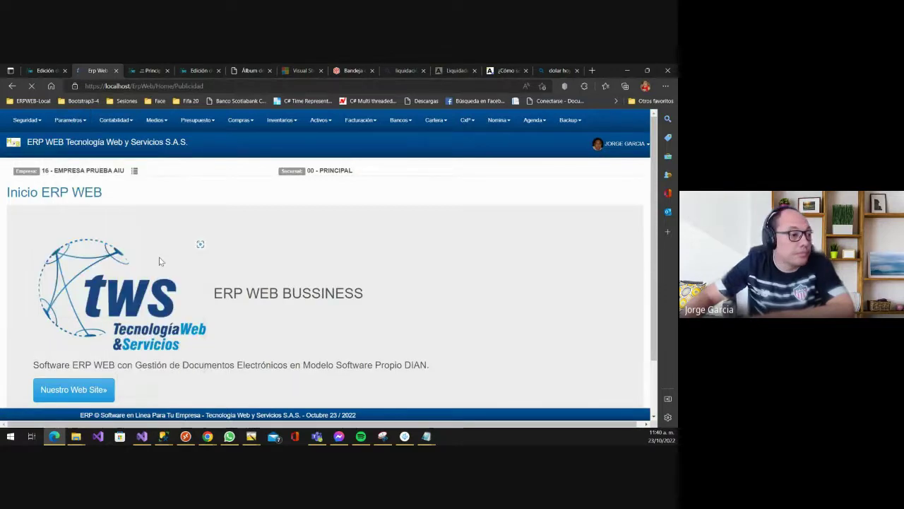
scroll(311, 297, "down", 4)
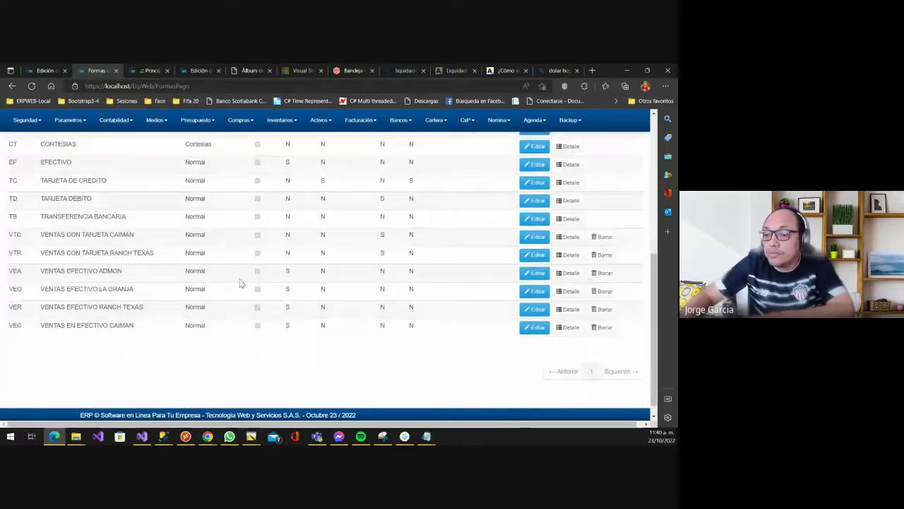
scroll(238, 281, "up", 1)
scroll(247, 282, "up", 3)
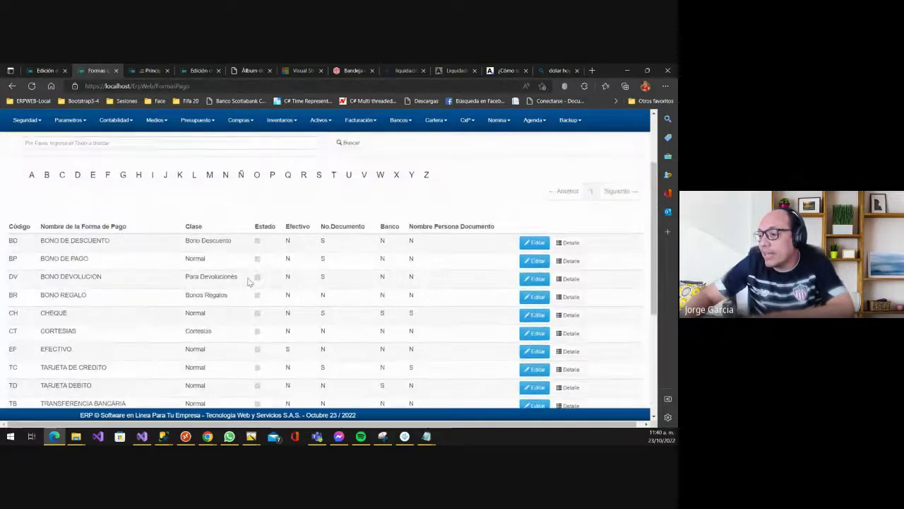
scroll(212, 240, "down", 5)
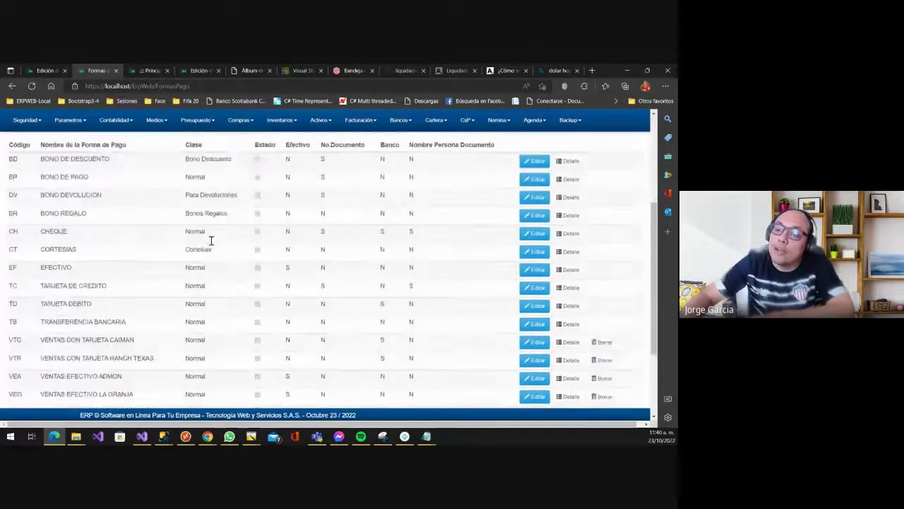
scroll(120, 212, "up", 2)
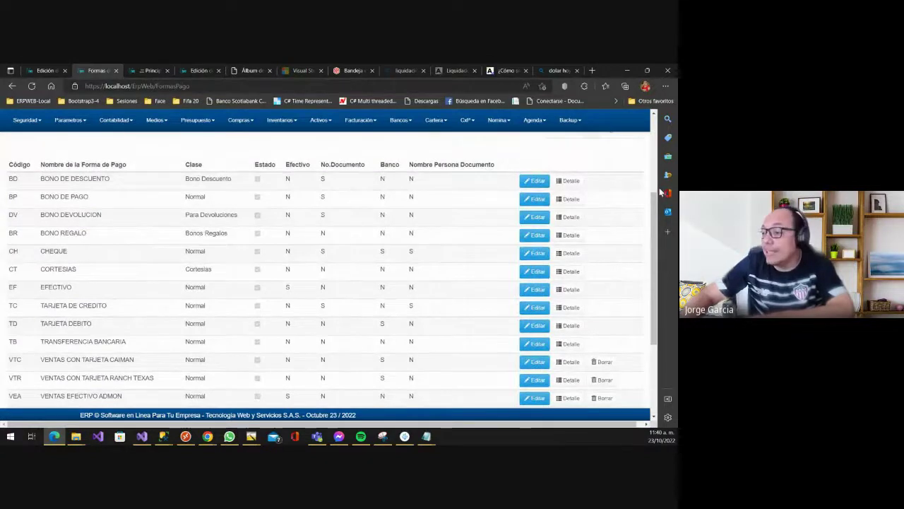
- Highlight the six VTC to VEC sales payment rows, then return to the list header
left_click_drag(616, 172, 612, 216)
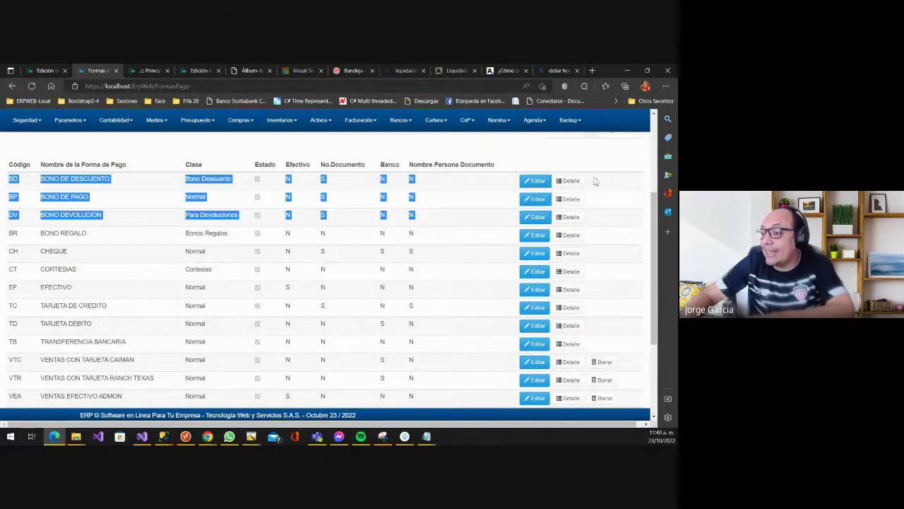
left_click_drag(426, 345, 21, 161)
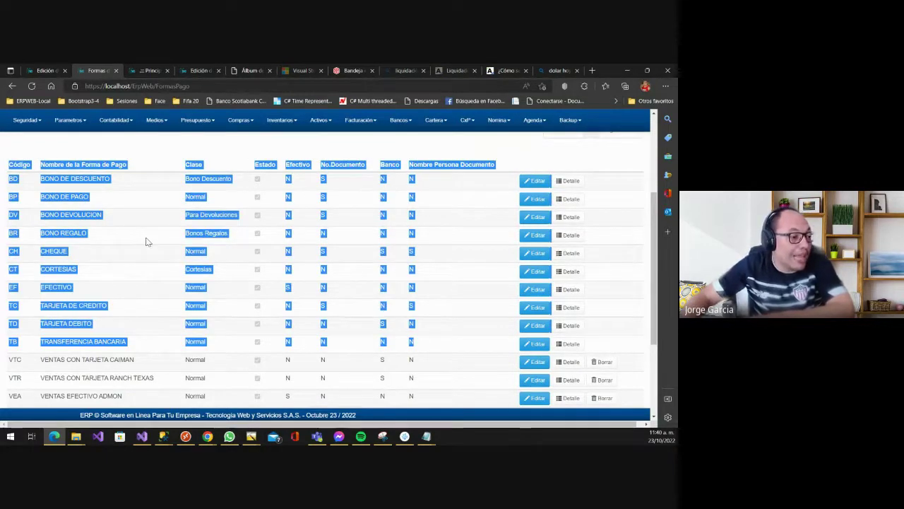
scroll(226, 273, "down", 2)
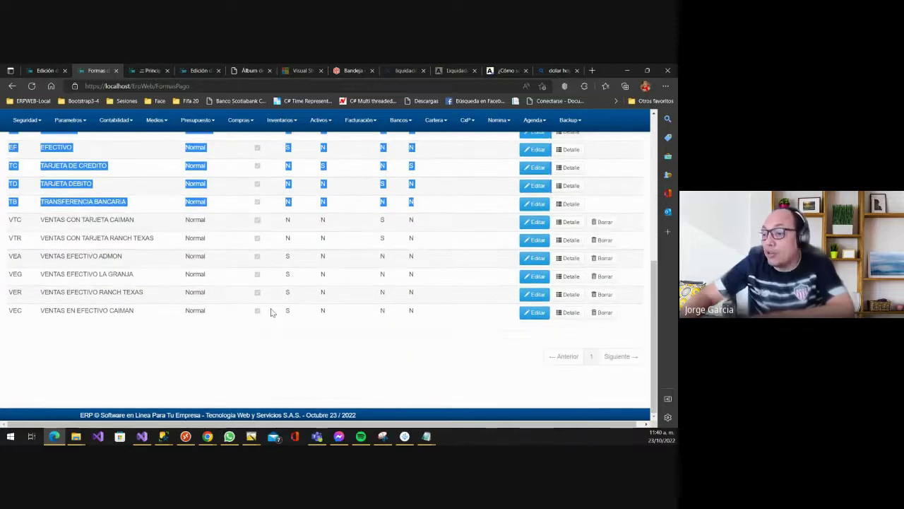
left_click_drag(9, 225, 628, 319)
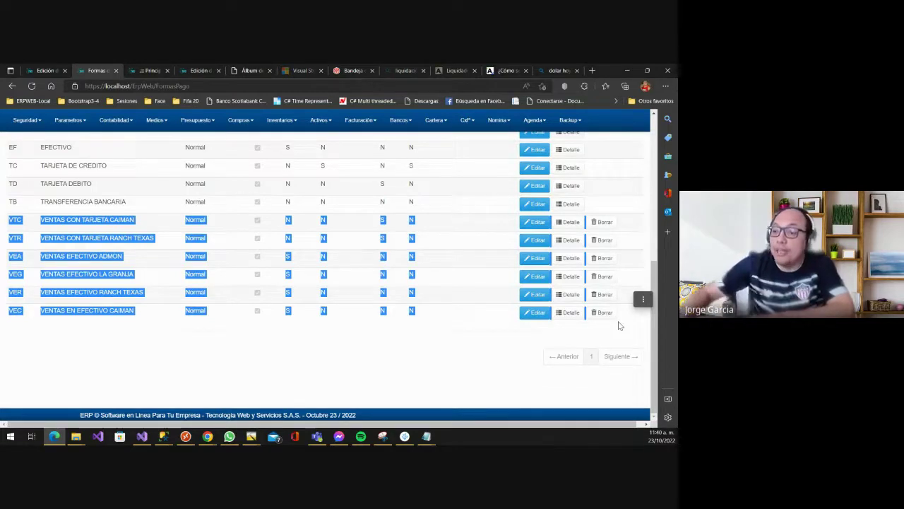
scroll(531, 331, "up", 1)
scroll(532, 330, "up", 4)
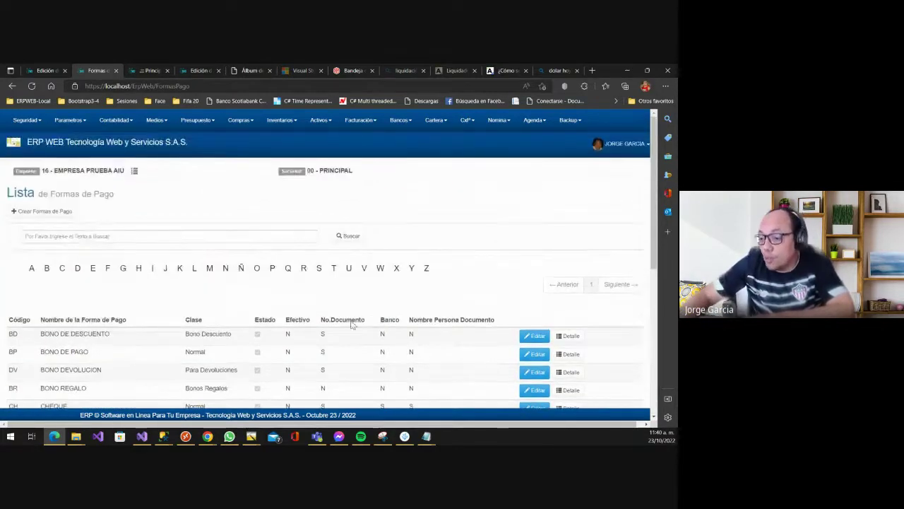
scroll(363, 313, "down", 2)
scroll(362, 312, "down", 3)
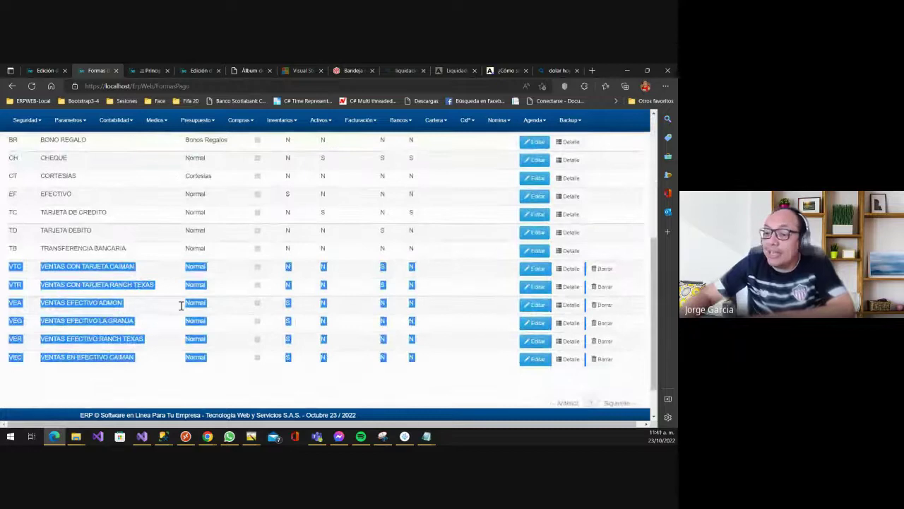
scroll(220, 295, "up", 4)
scroll(169, 284, "down", 5)
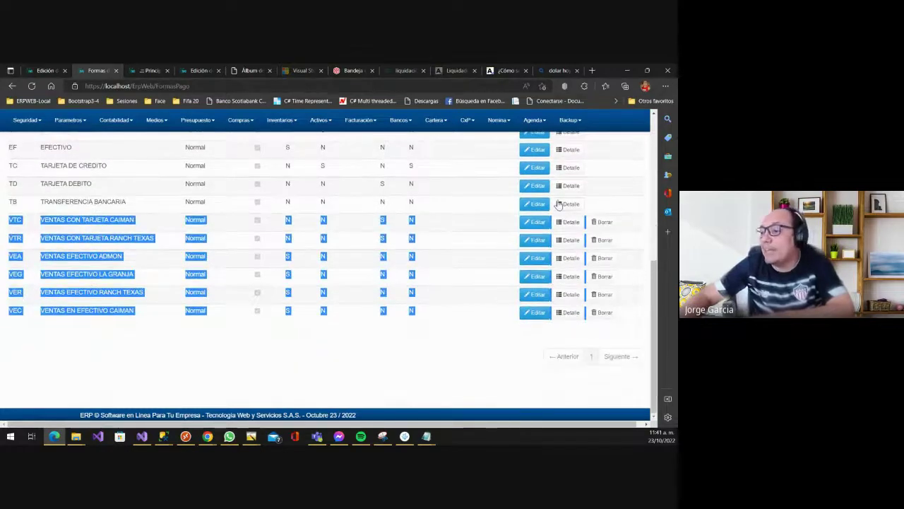
scroll(212, 260, "up", 6)
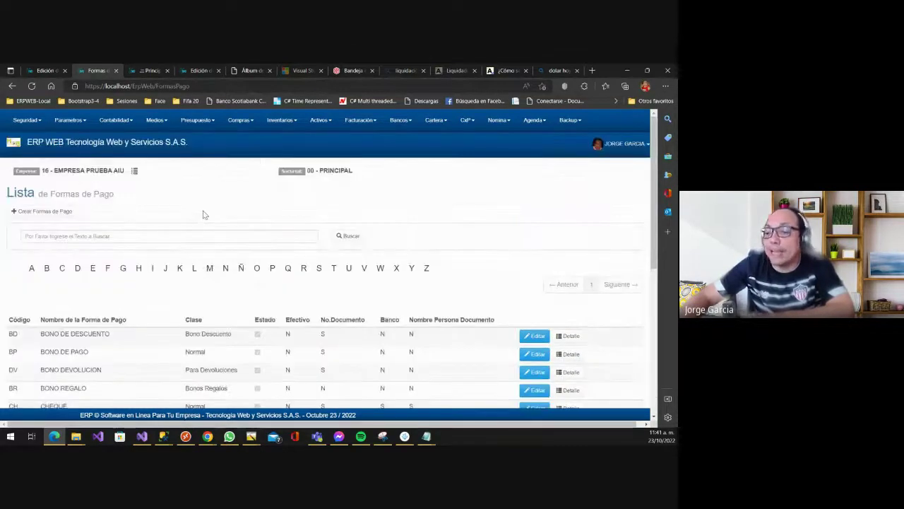
- Switch to company 03 - DEMO FACTURACION ERP TWS and open its Formas de Pago list
left_click(134, 172)
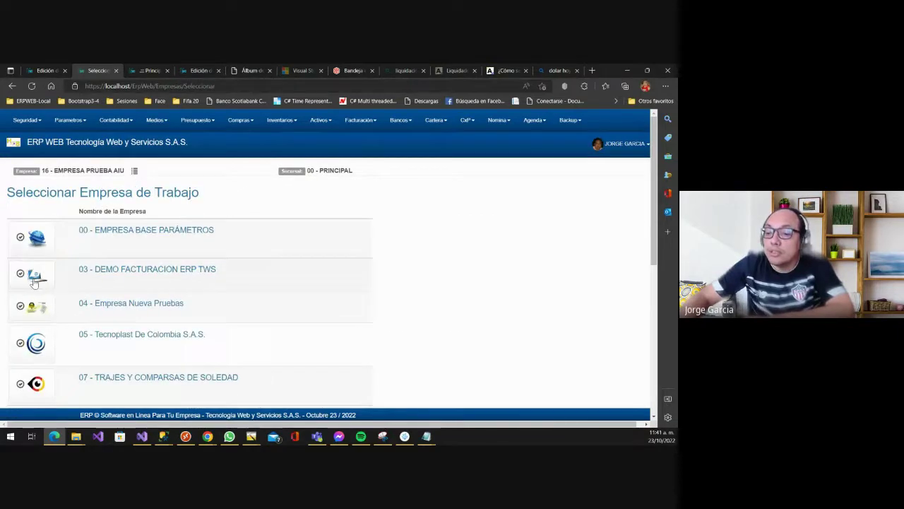
left_click(35, 277)
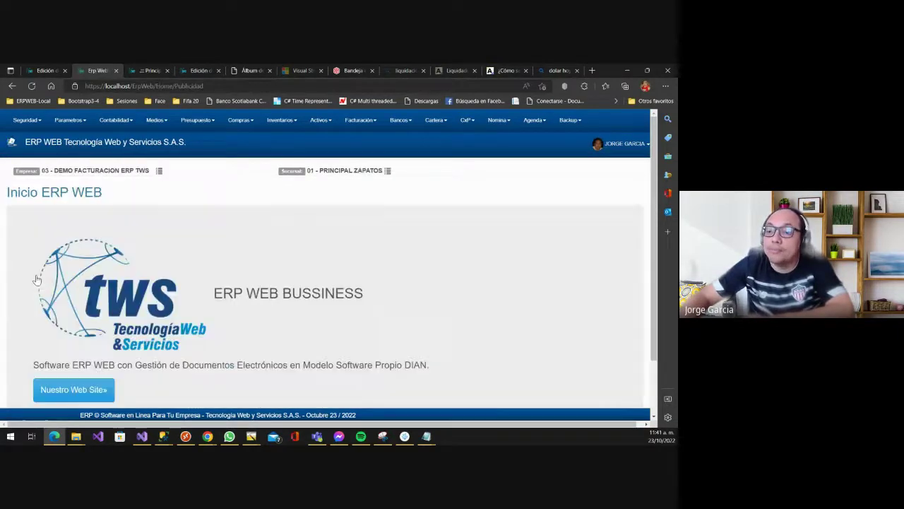
left_click(83, 119)
mouse_move(82, 151)
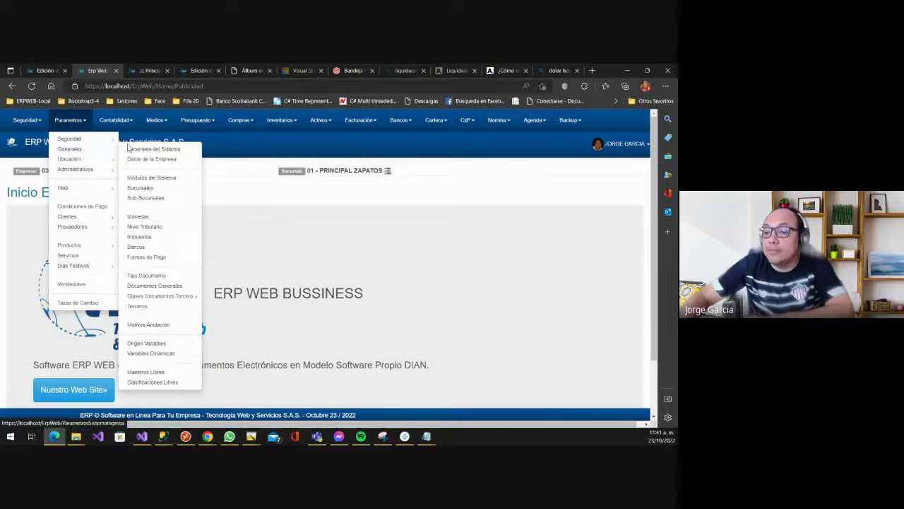
left_click(172, 260)
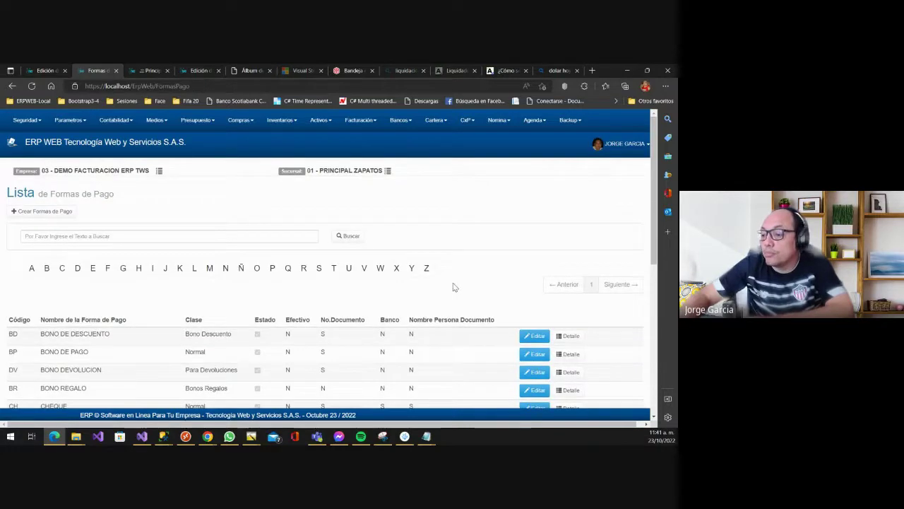
- Start a new payment method and show its Clase de Pago options
left_click(68, 211)
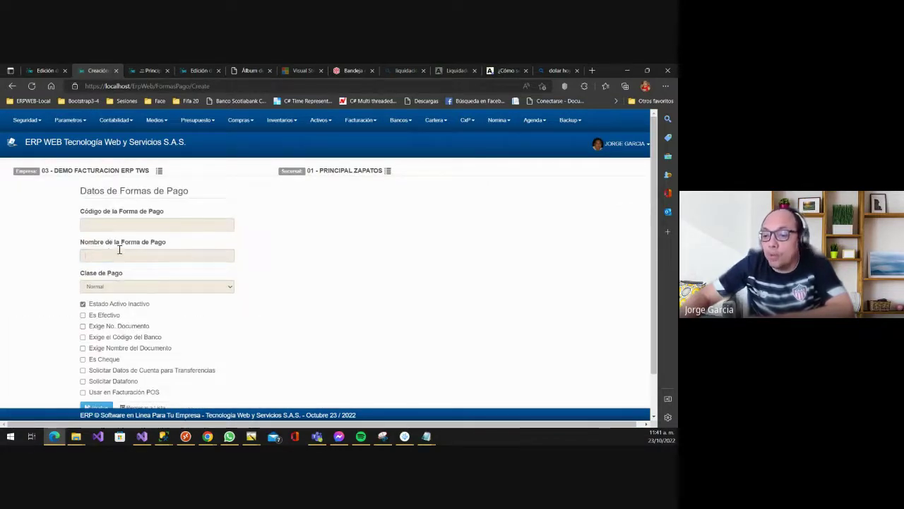
left_click(126, 285)
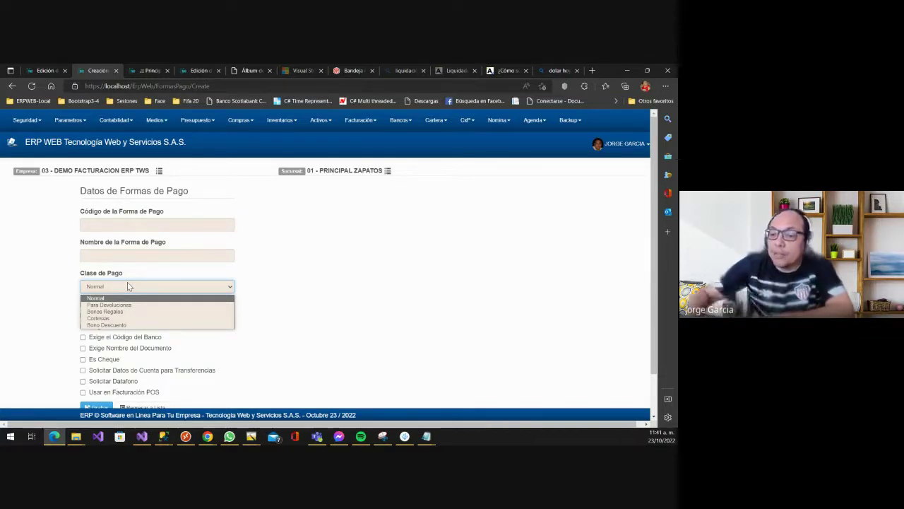
- Step through the Clase de Pago options, leaving Bono Descuento selected, and scroll down to Grabar
key("Down")
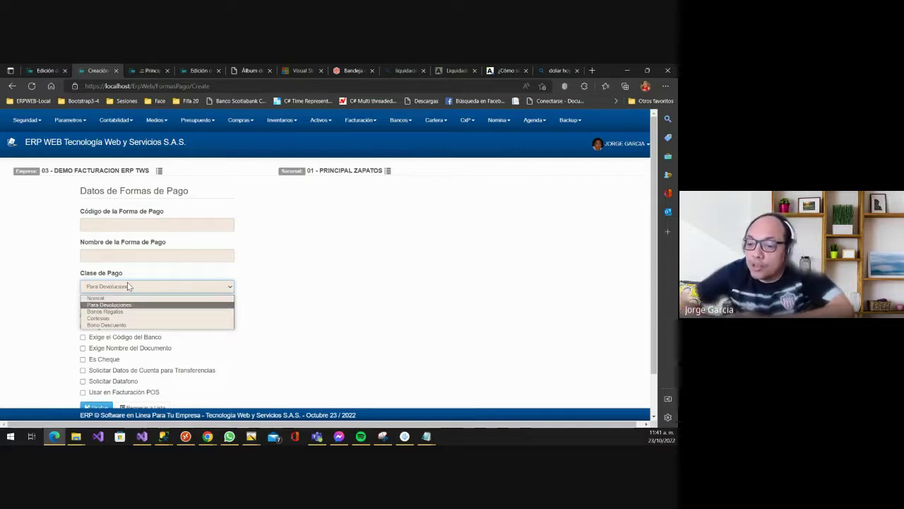
key("Down")
key("Down")
key("Down")
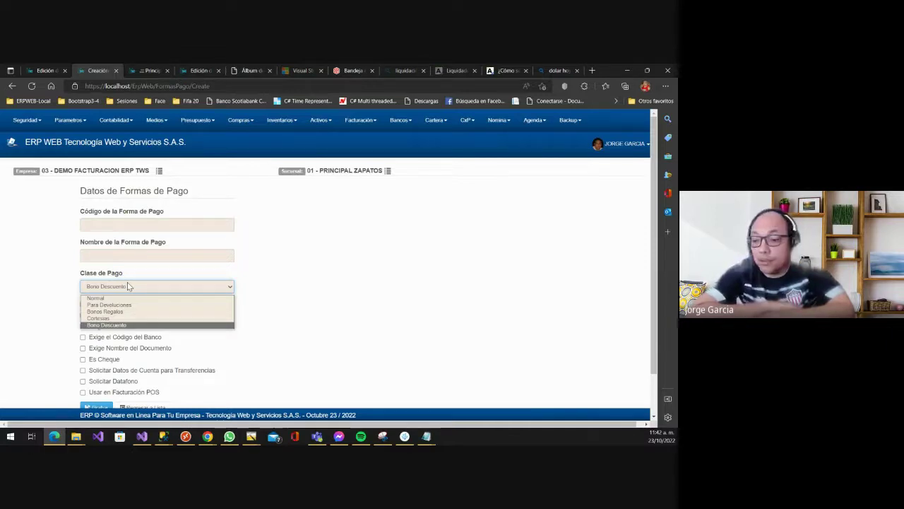
key("Up")
key("Up")
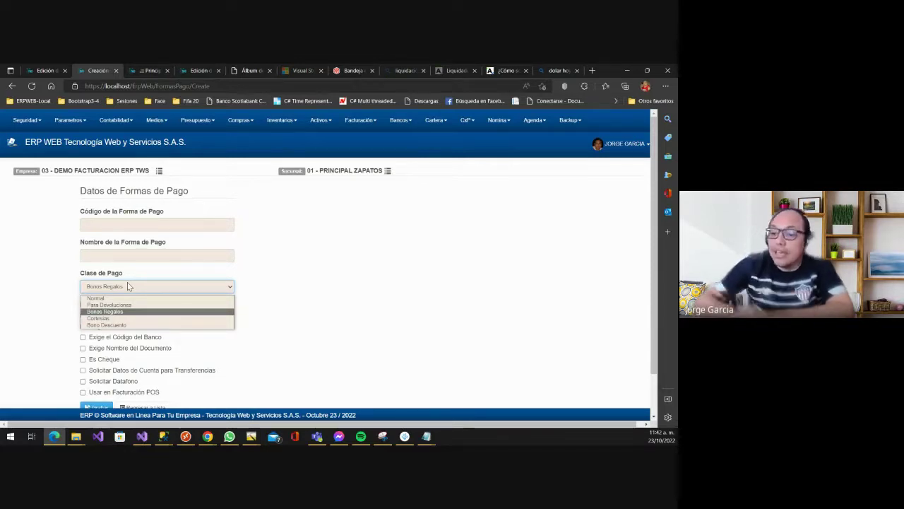
key("Down")
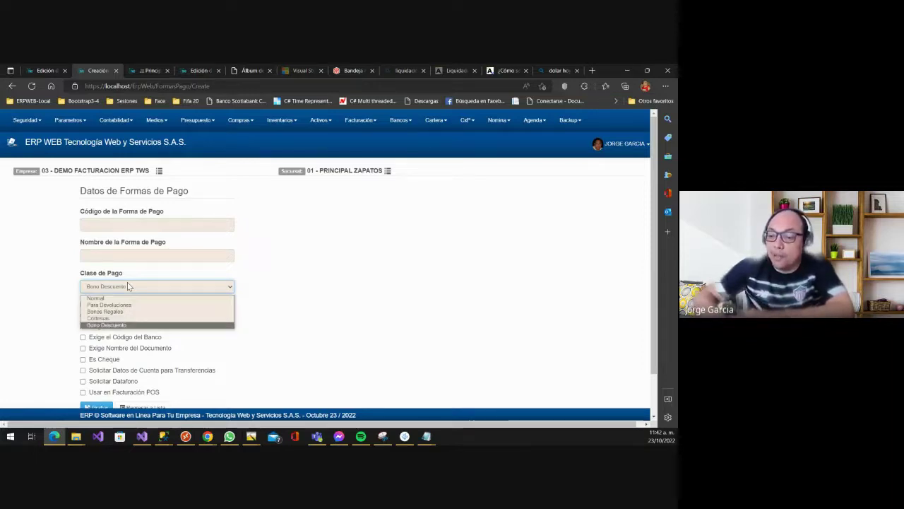
key("Down")
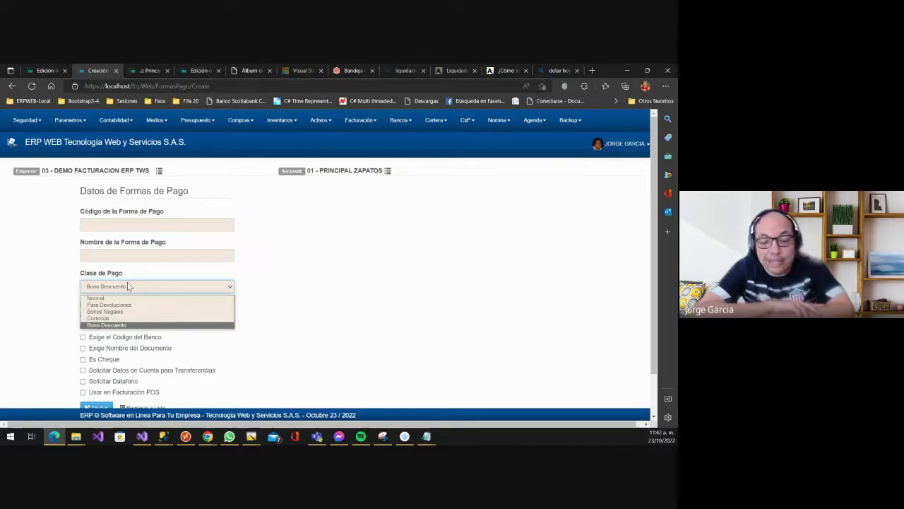
left_click(310, 253)
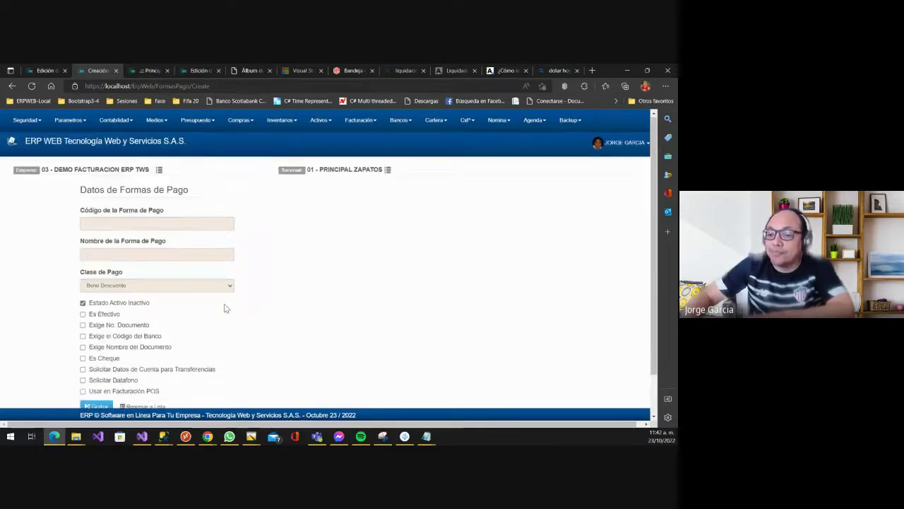
scroll(218, 338, "down", 1)
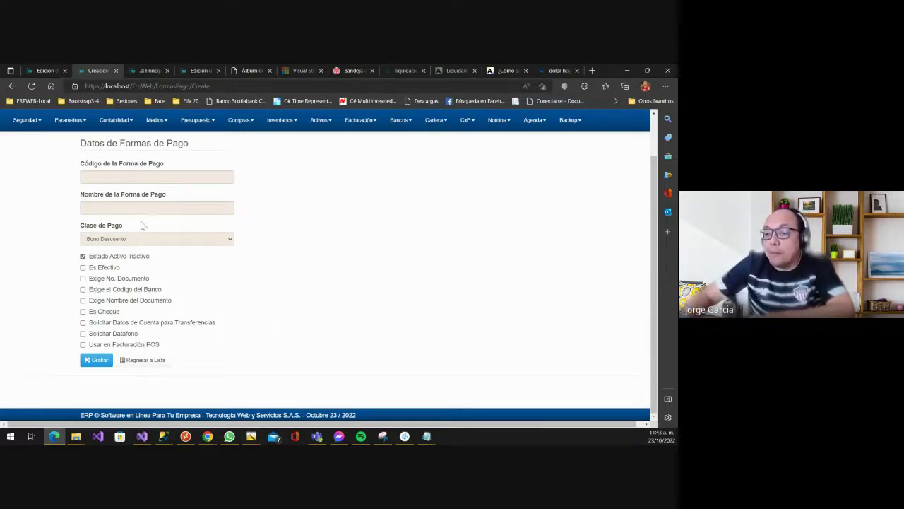
left_click(156, 362)
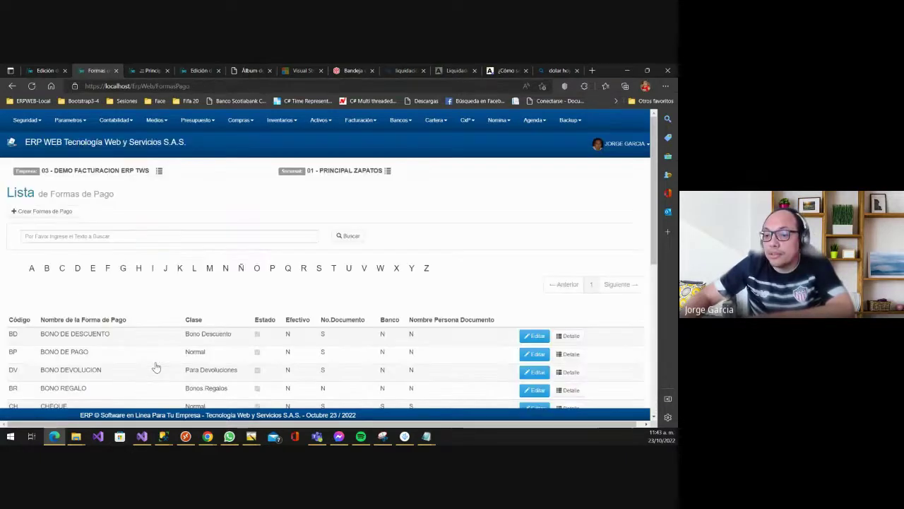
scroll(162, 339, "down", 3)
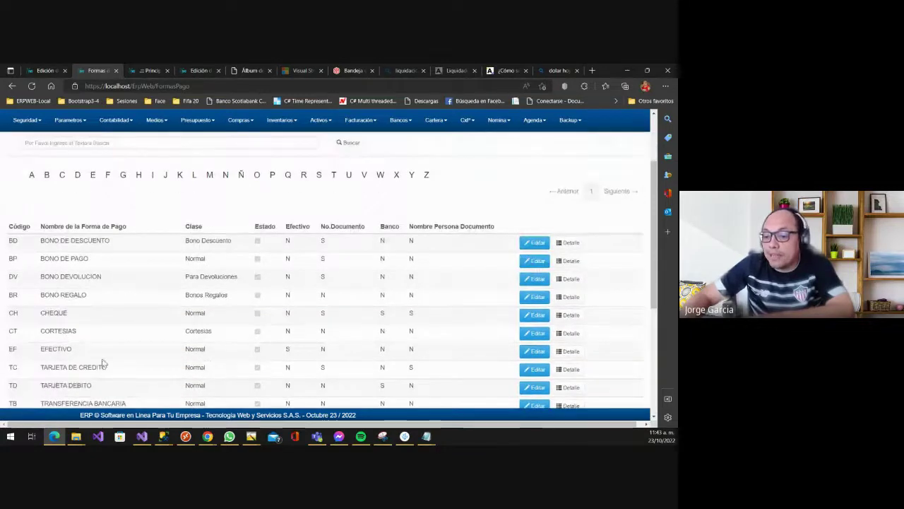
left_click(537, 353)
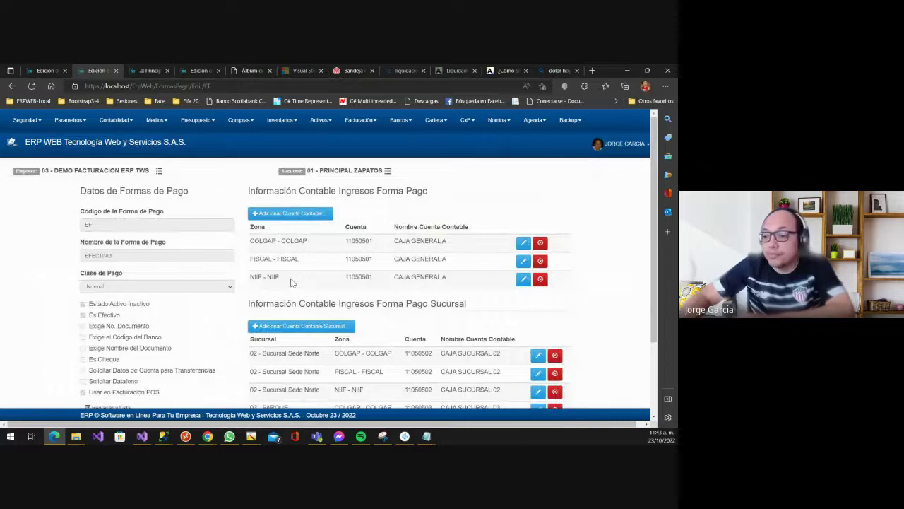
scroll(170, 239, "down", 1)
scroll(144, 244, "up", 1)
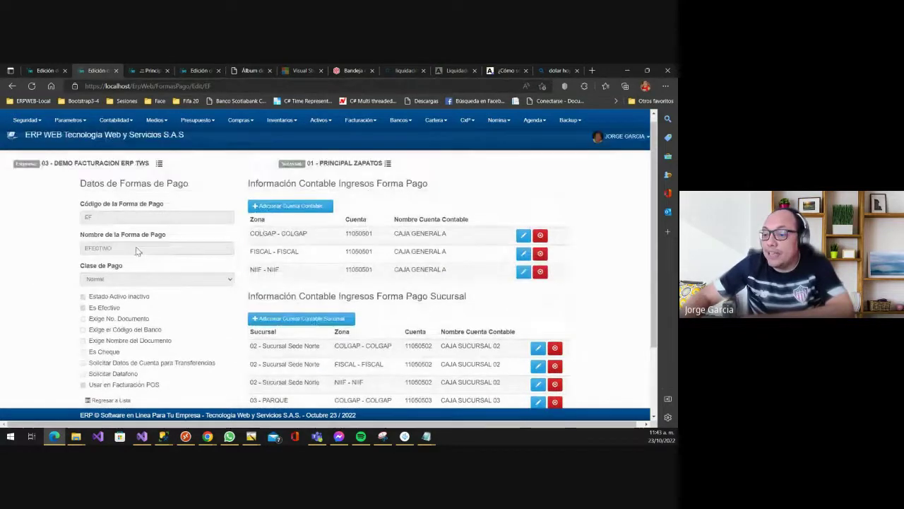
scroll(110, 199, "down", 1)
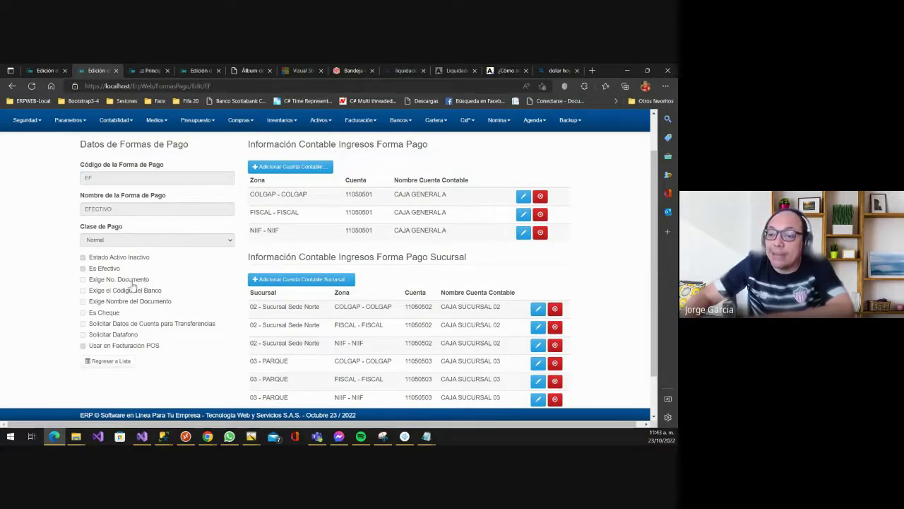
scroll(132, 285, "down", 1)
scroll(149, 308, "down", 1)
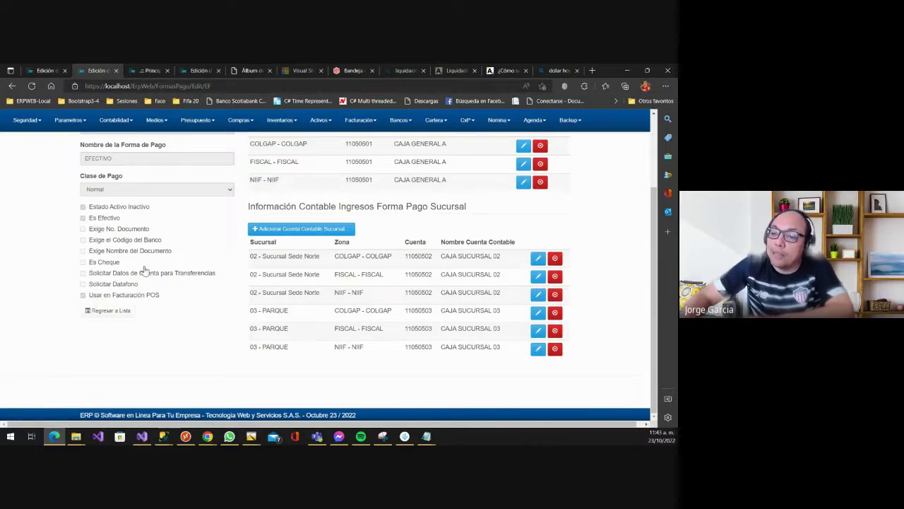
scroll(166, 228, "up", 3)
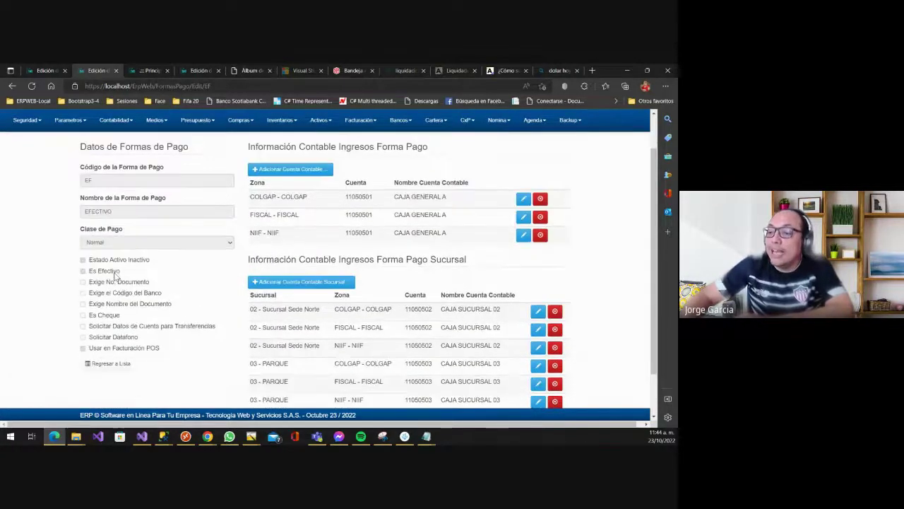
scroll(113, 280, "down", 1)
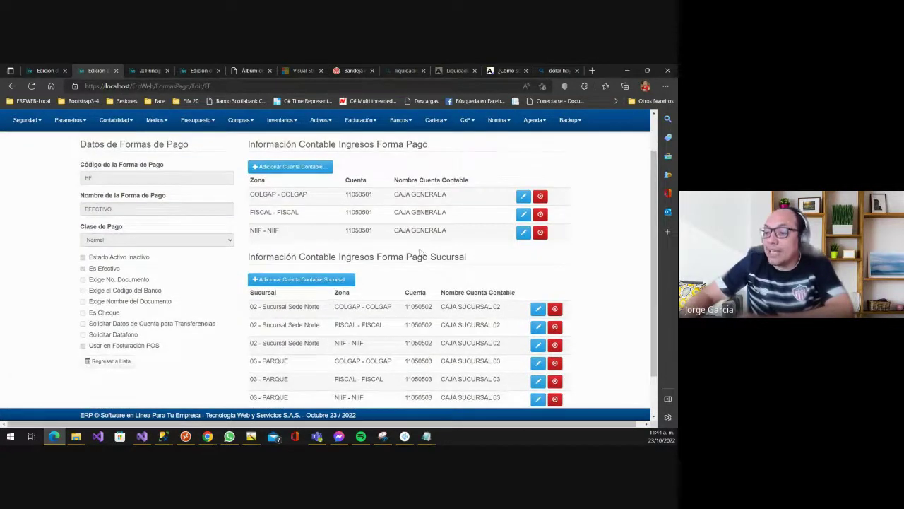
scroll(347, 256, "up", 1)
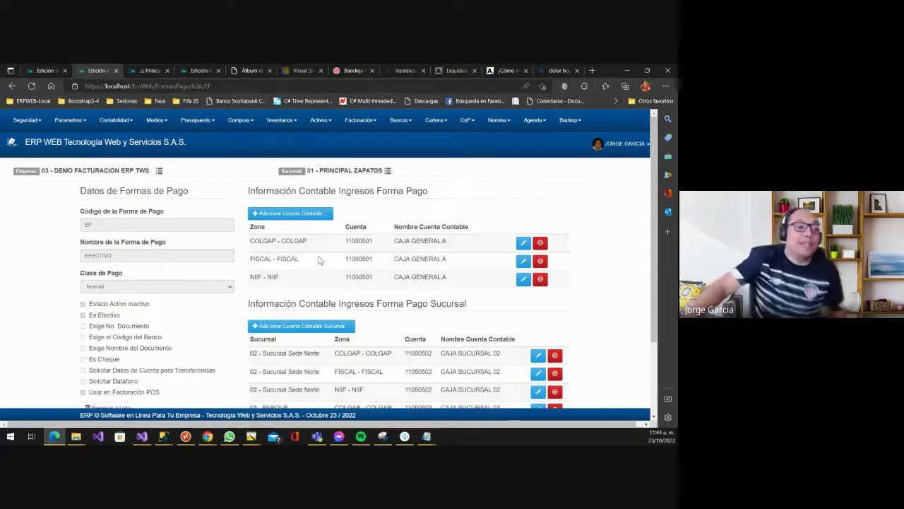
scroll(357, 240, "down", 1)
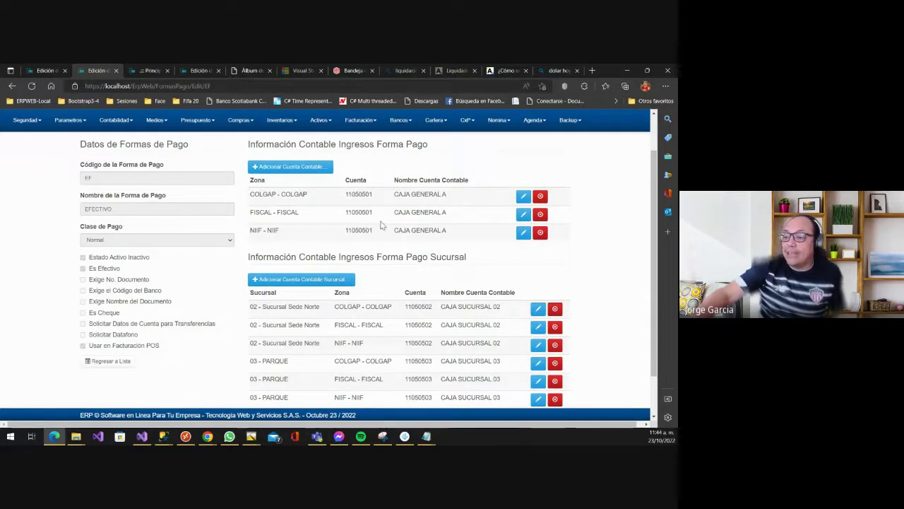
scroll(435, 372, "down", 1)
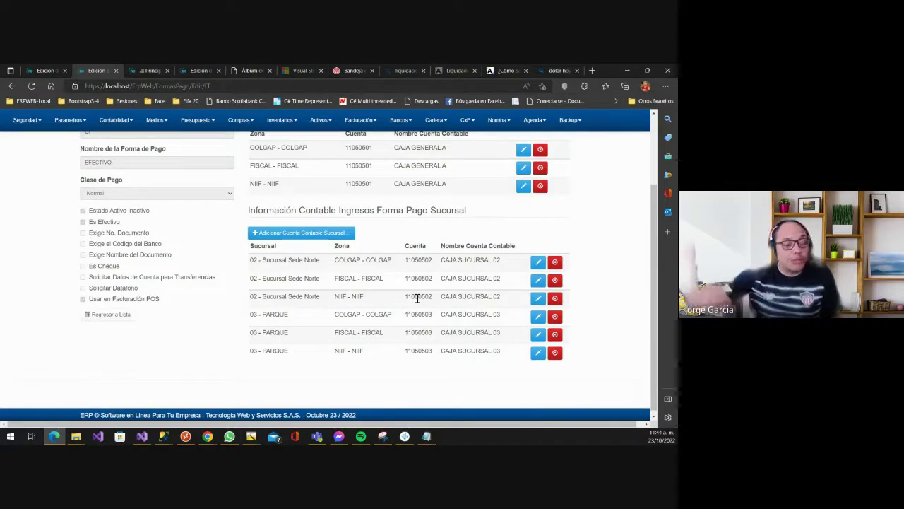
scroll(390, 242, "up", 3)
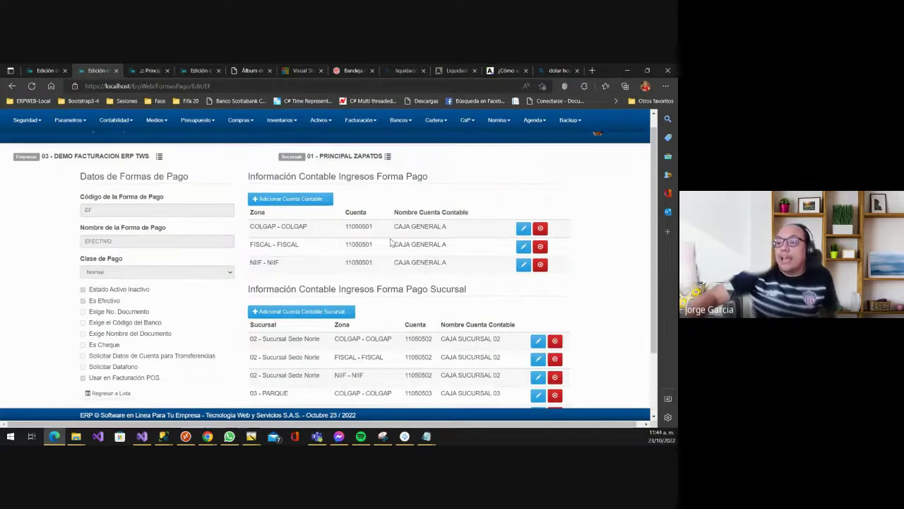
left_click(303, 214)
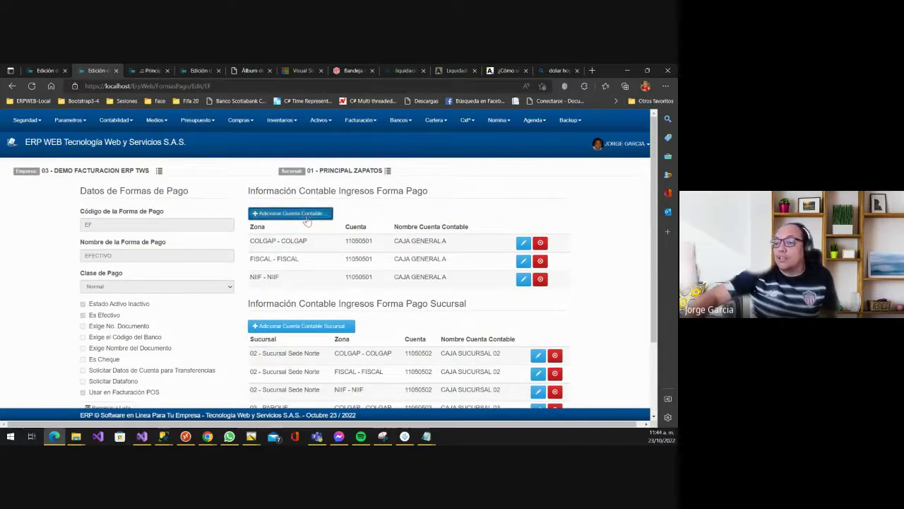
left_click(279, 180)
left_click(279, 180)
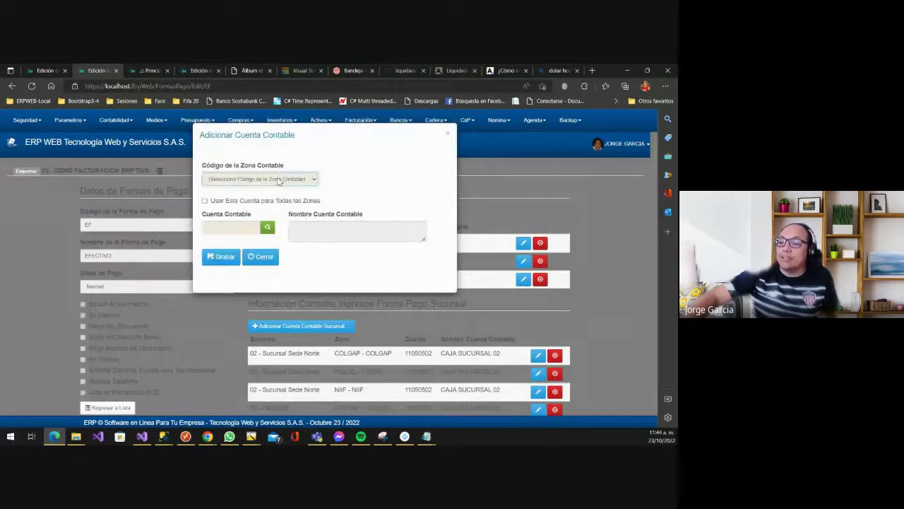
left_click(222, 202)
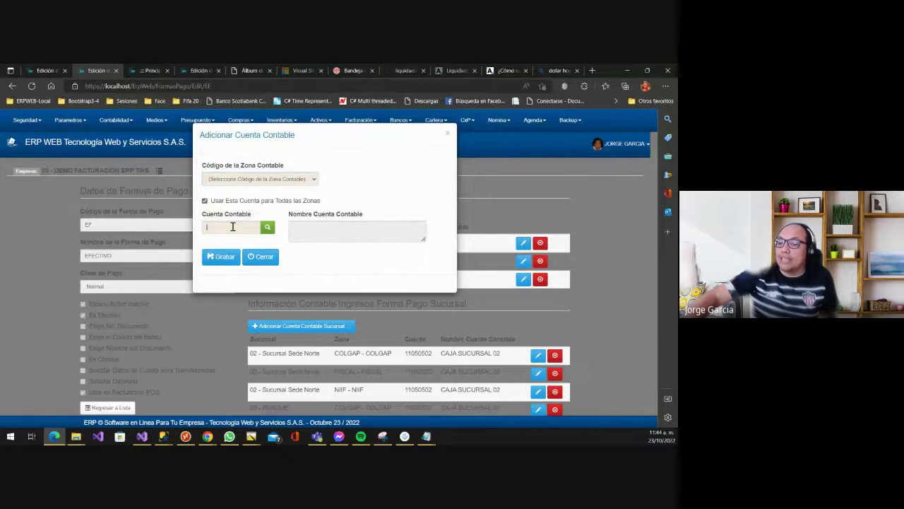
left_click(234, 226)
left_click(349, 152)
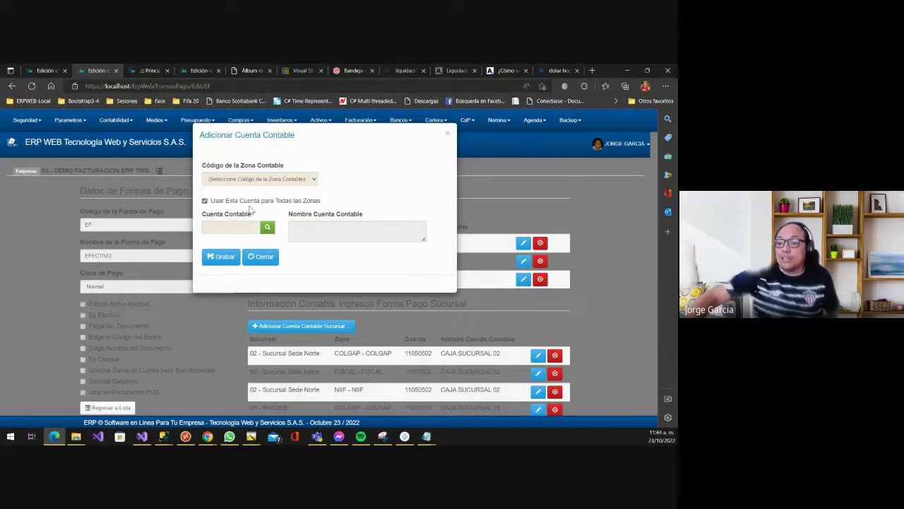
left_click(263, 256)
scroll(387, 244, "down", 2)
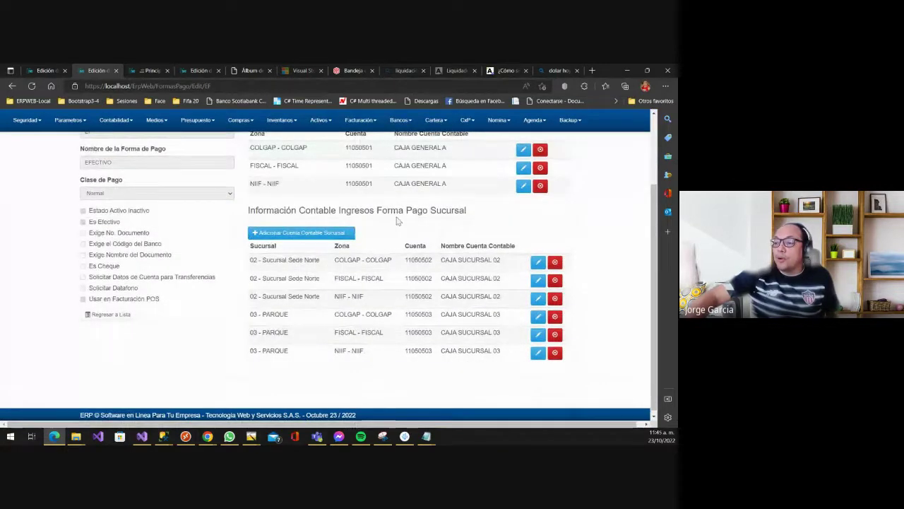
left_click(322, 233)
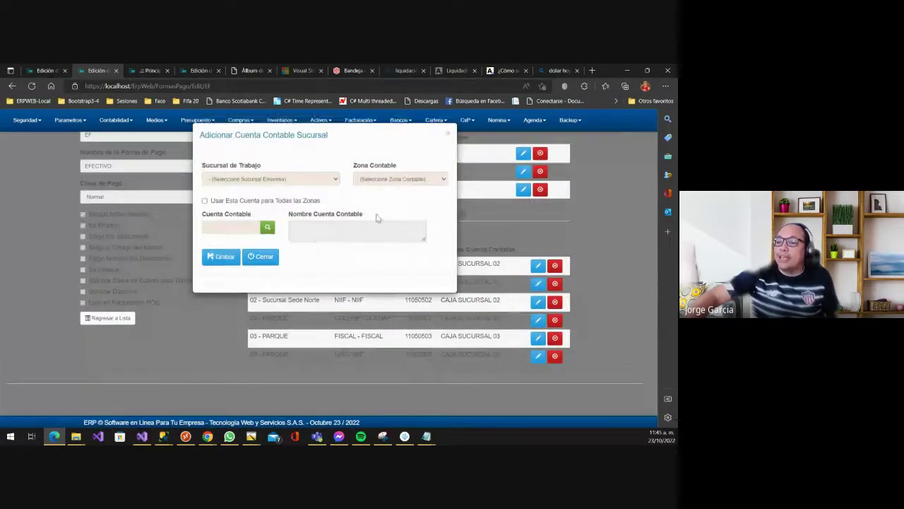
left_click(260, 180)
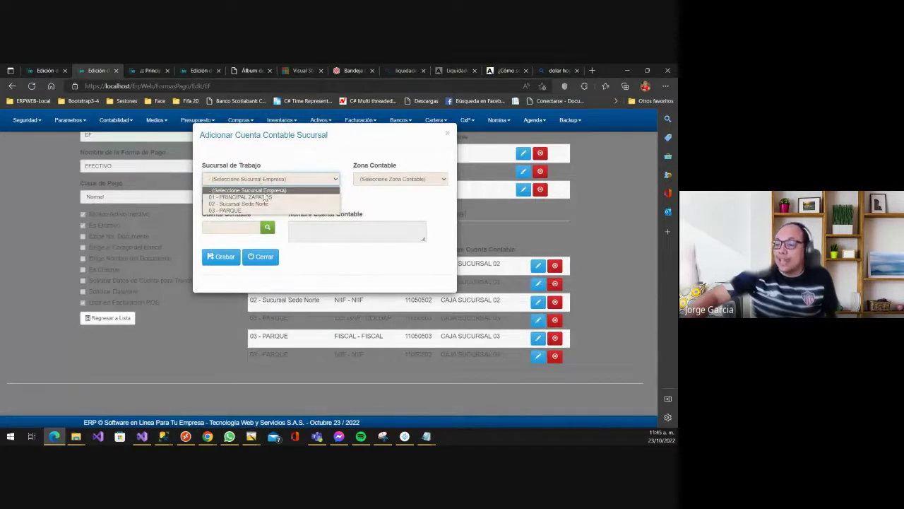
left_click(267, 196)
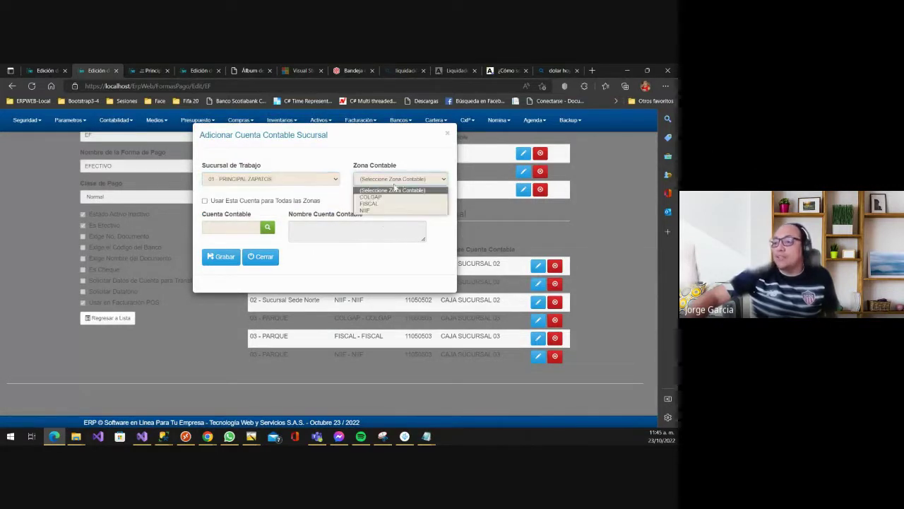
left_click(386, 198)
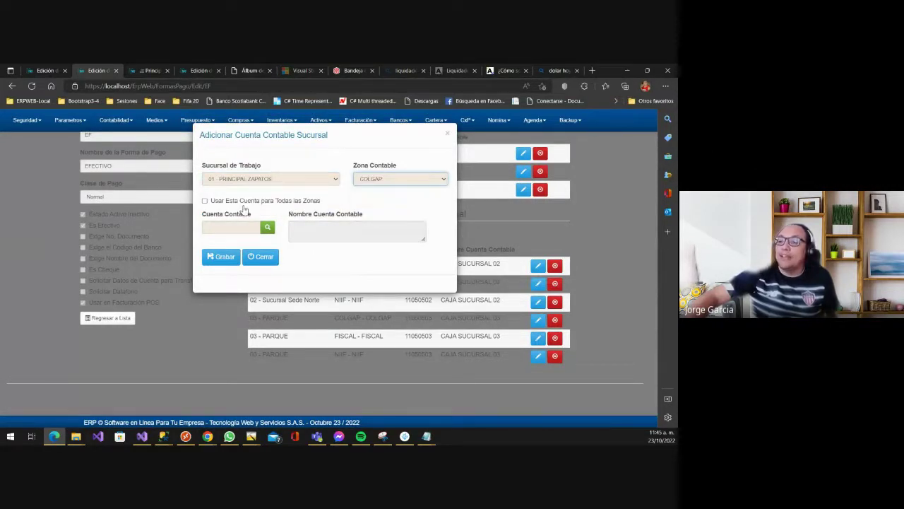
left_click(239, 203)
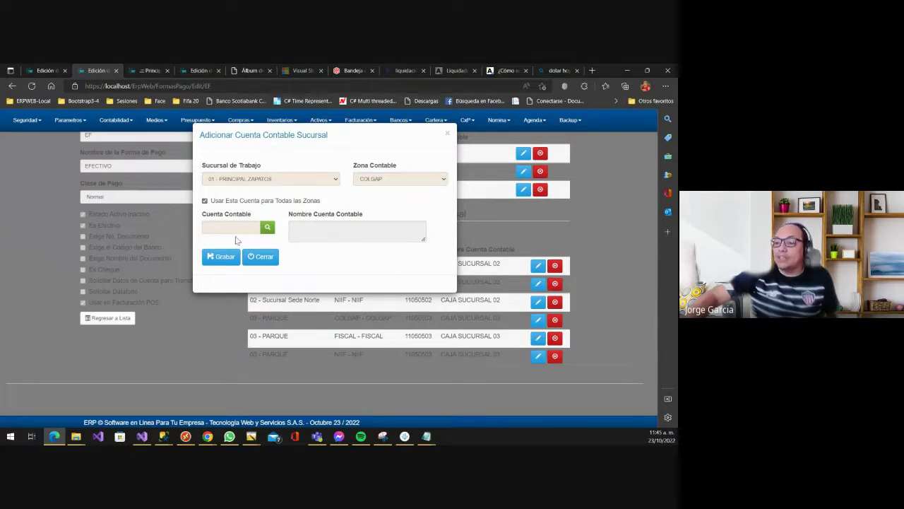
left_click(238, 231)
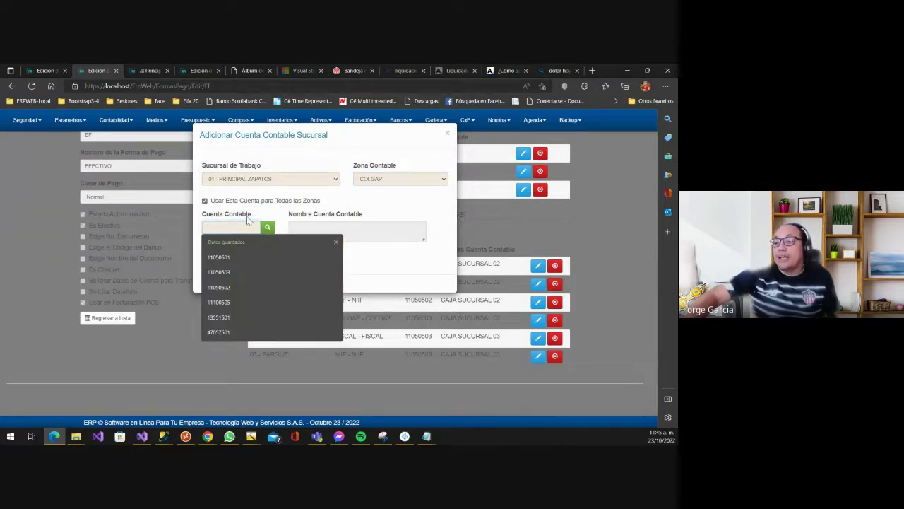
left_click(285, 166)
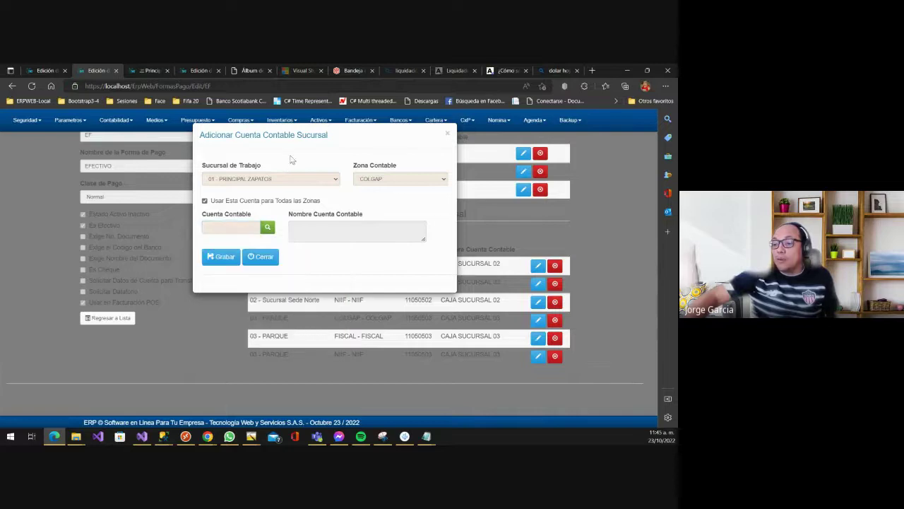
left_click(241, 228)
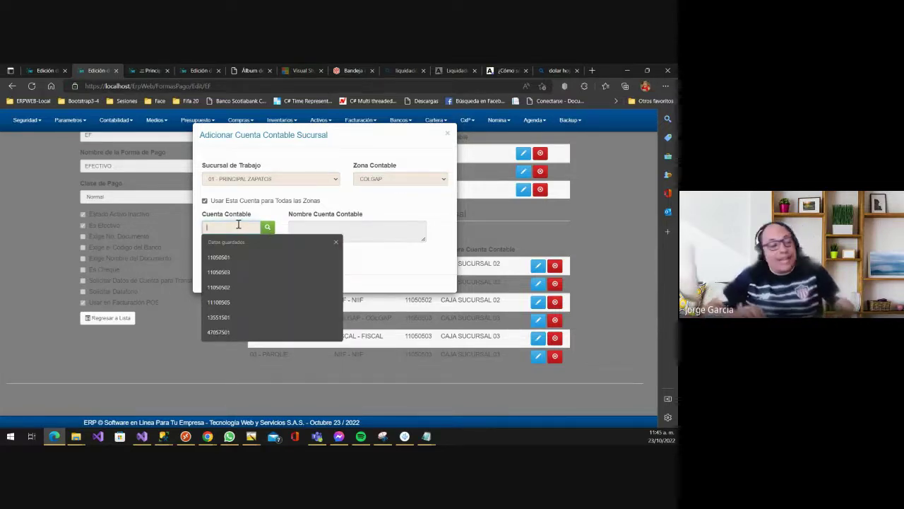
type("BANCOS")
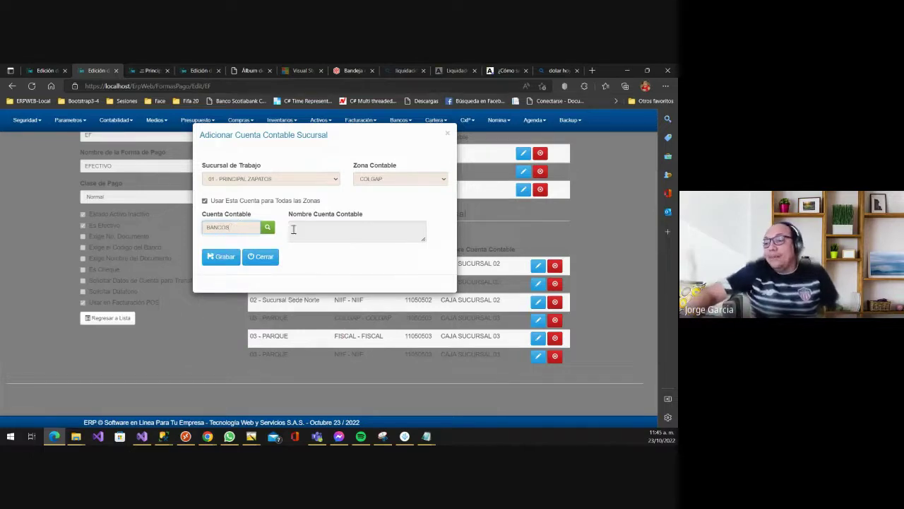
left_click(268, 227)
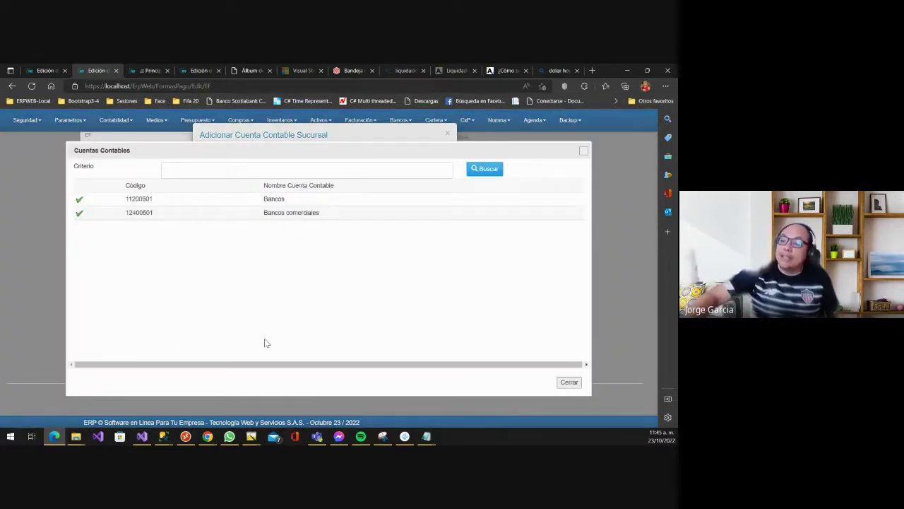
left_click(570, 383)
type("11")
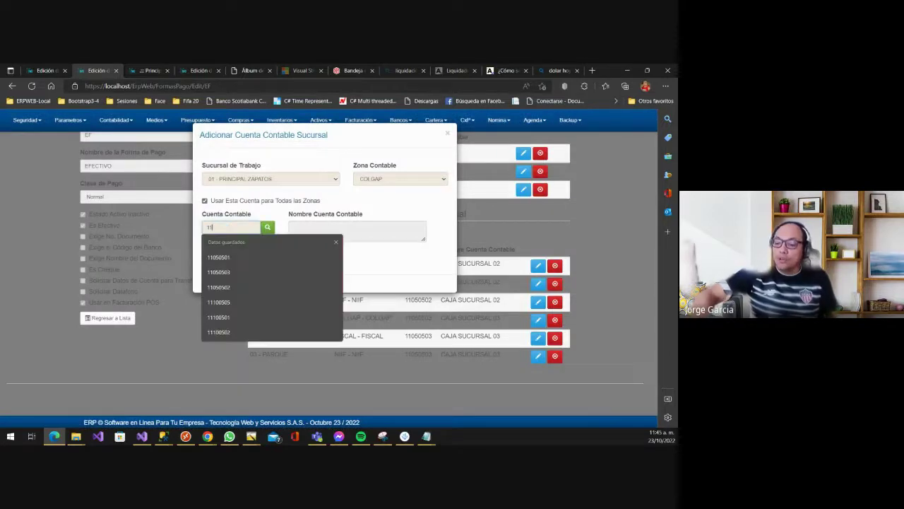
type("1005")
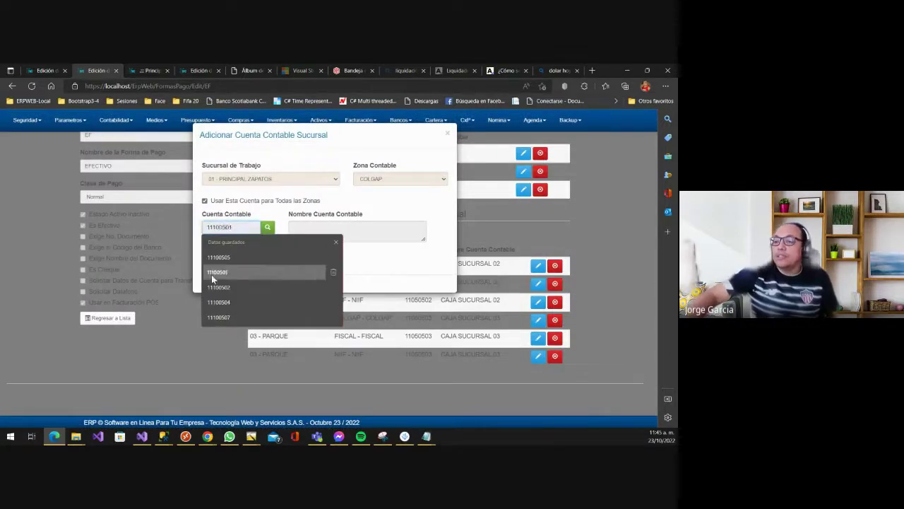
left_click(267, 227)
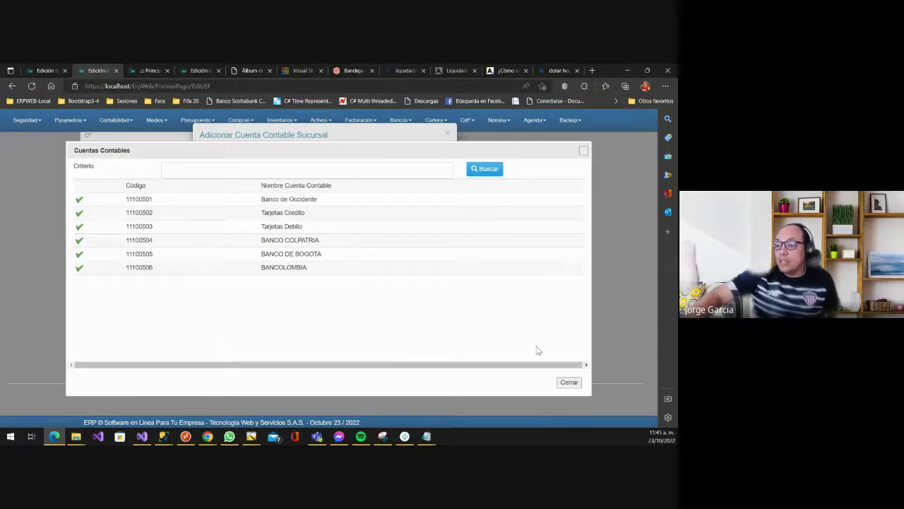
left_click(569, 382)
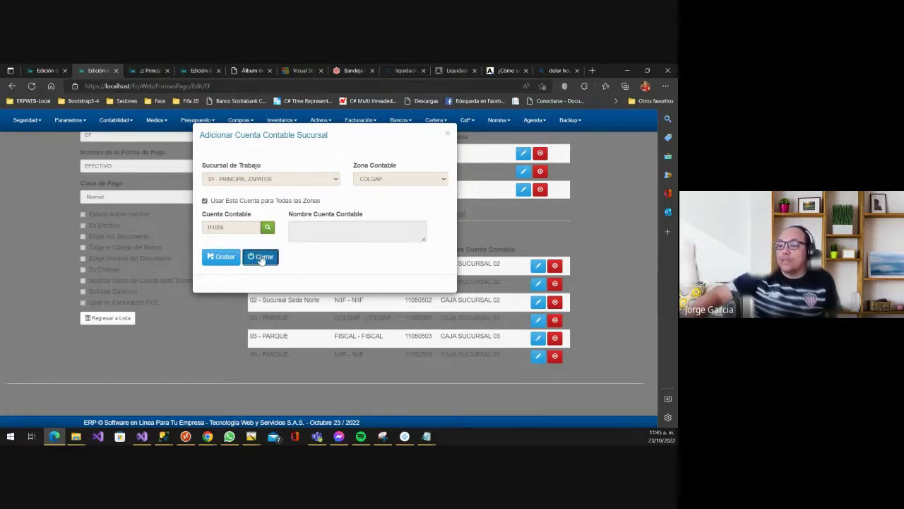
left_click(261, 258)
scroll(261, 258, "up", 1)
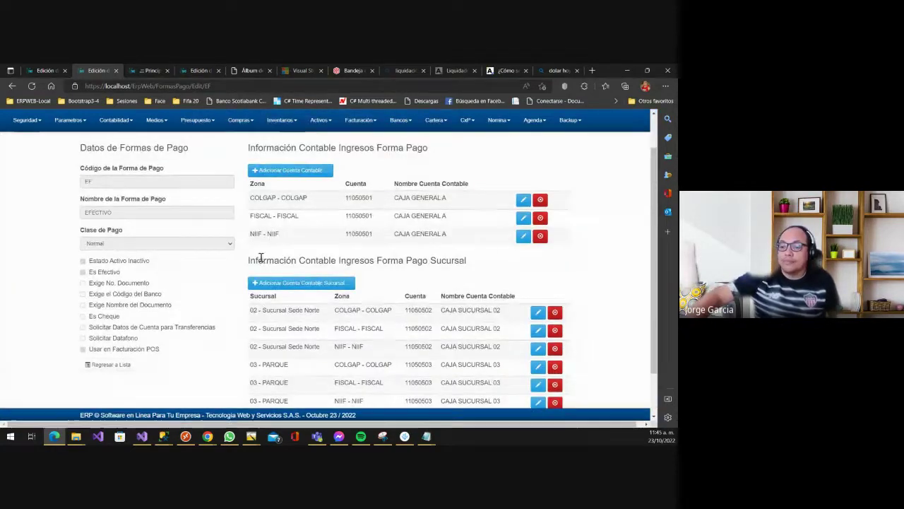
scroll(261, 258, "up", 1)
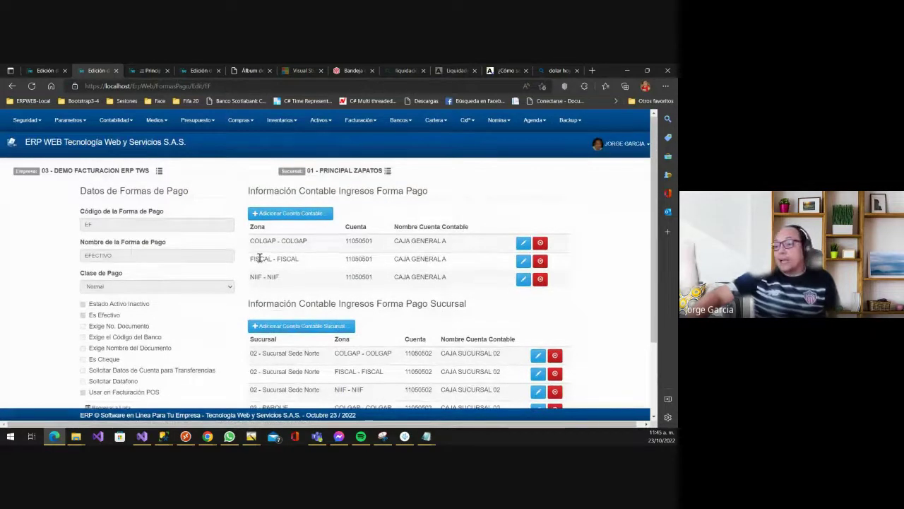
scroll(260, 258, "down", 1)
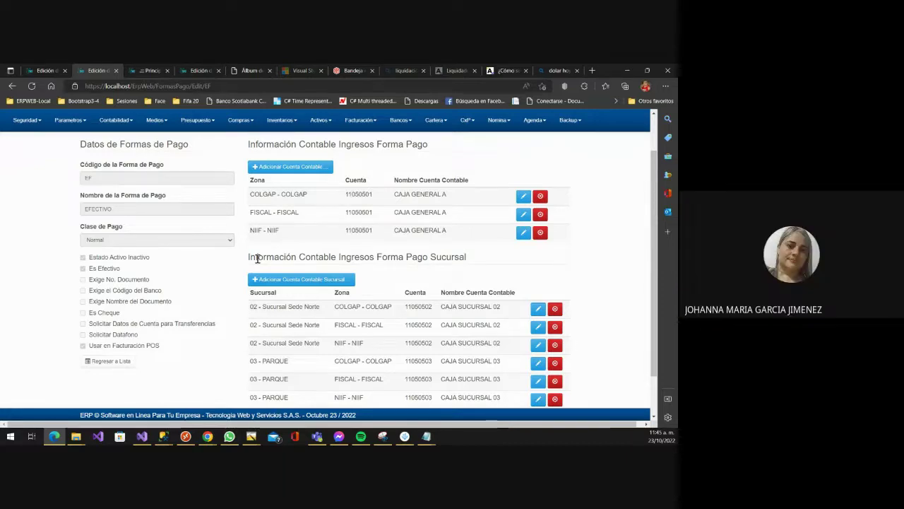
scroll(258, 258, "down", 1)
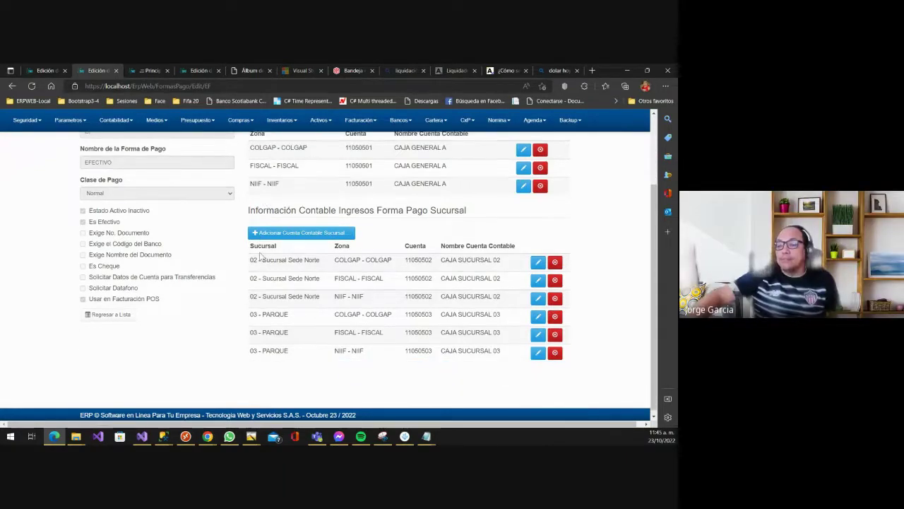
scroll(260, 255, "up", 2)
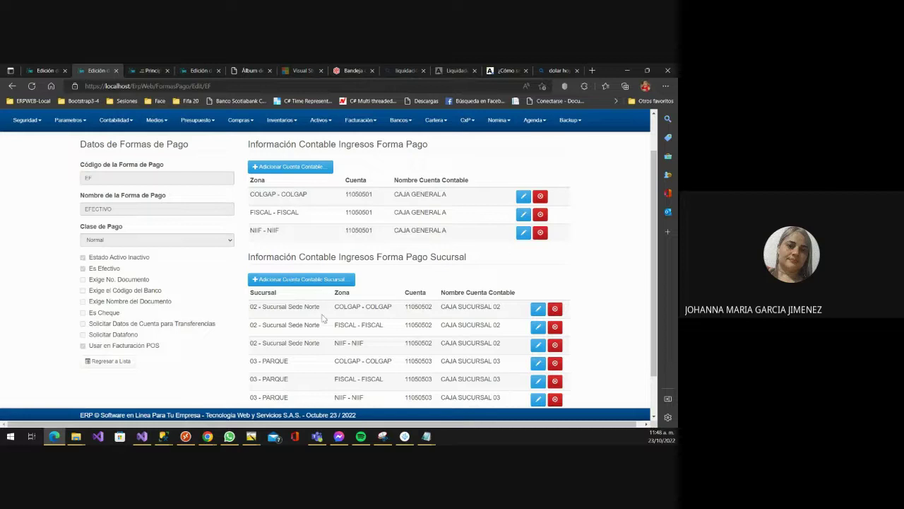
scroll(329, 323, "down", 1)
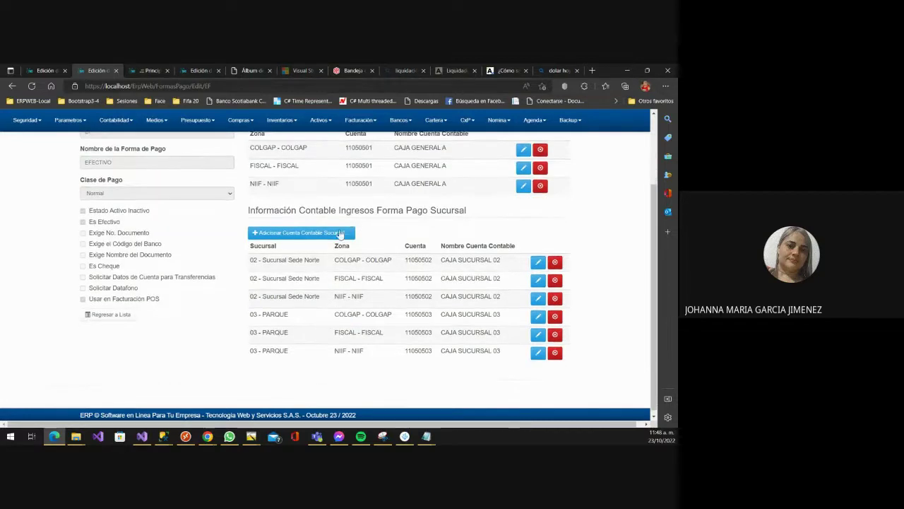
mouse_move(208, 439)
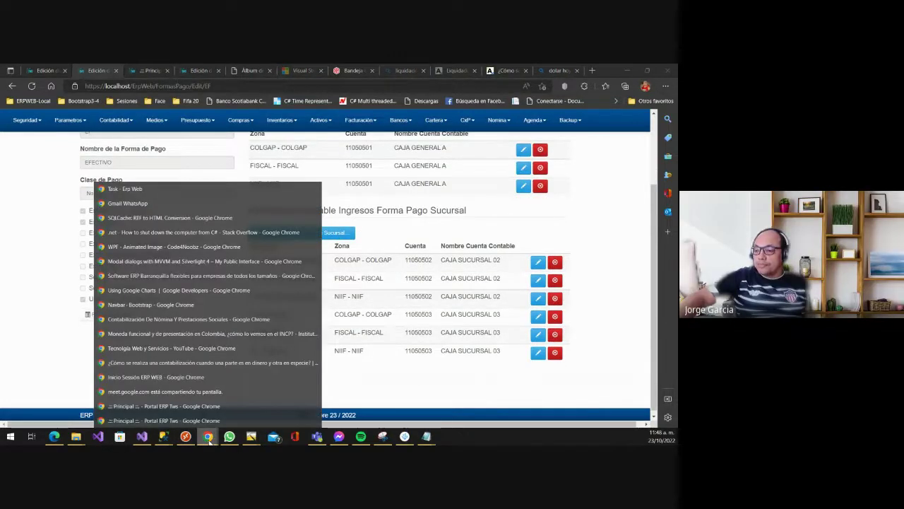
- Switch back and forth between the local ERP dashboard and online ERP portal windows
left_click(136, 406)
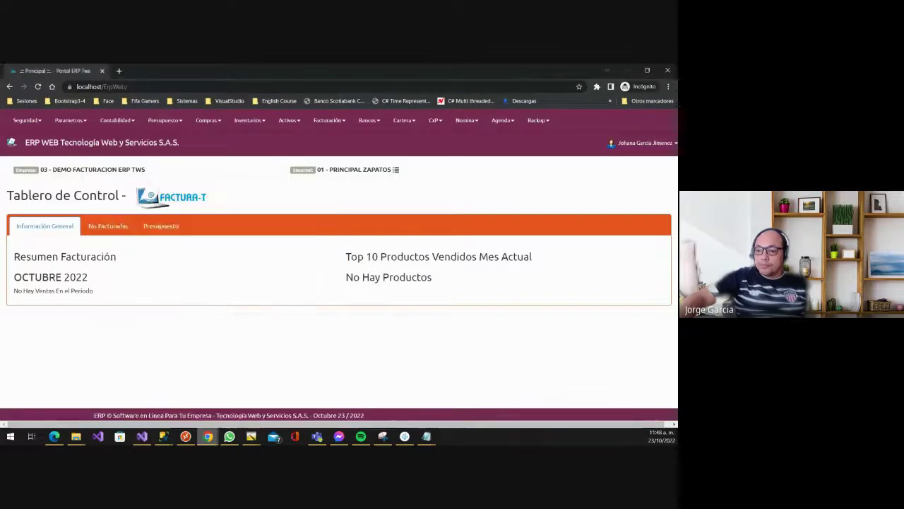
mouse_move(208, 436)
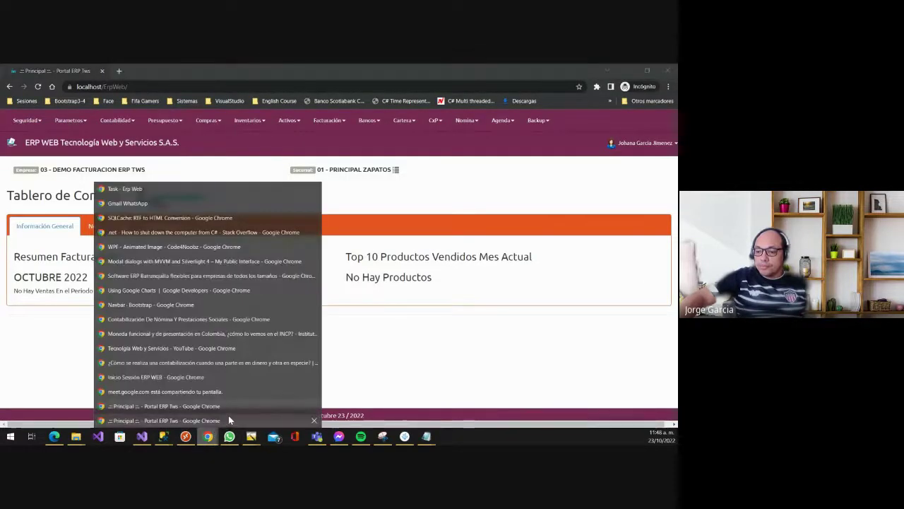
left_click(229, 420)
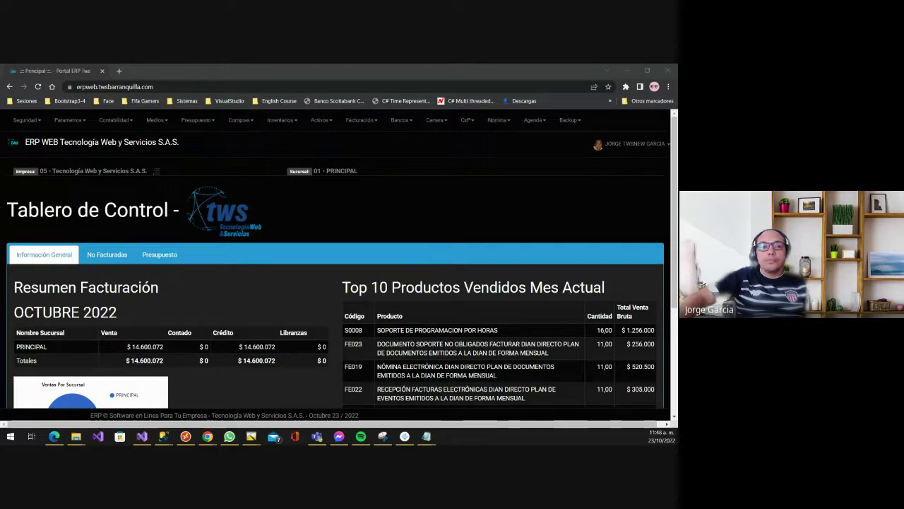
key("alt+Tab")
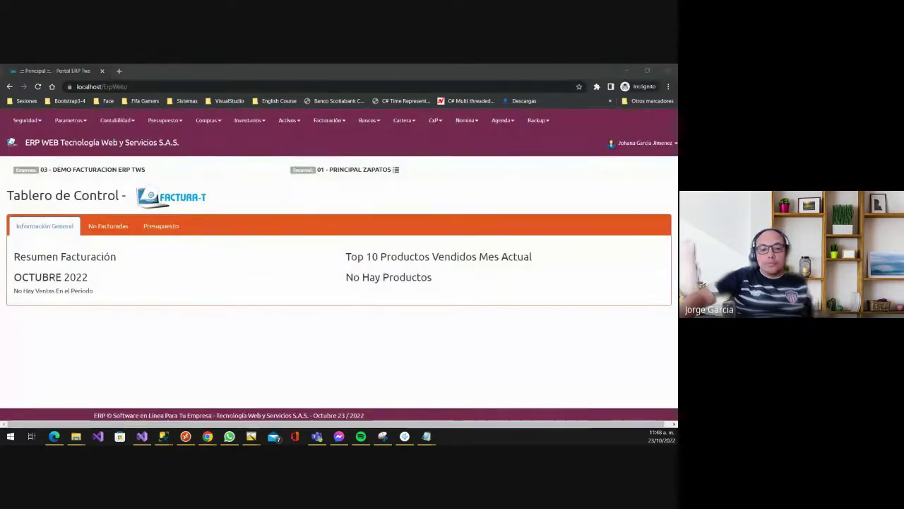
key("alt+Tab")
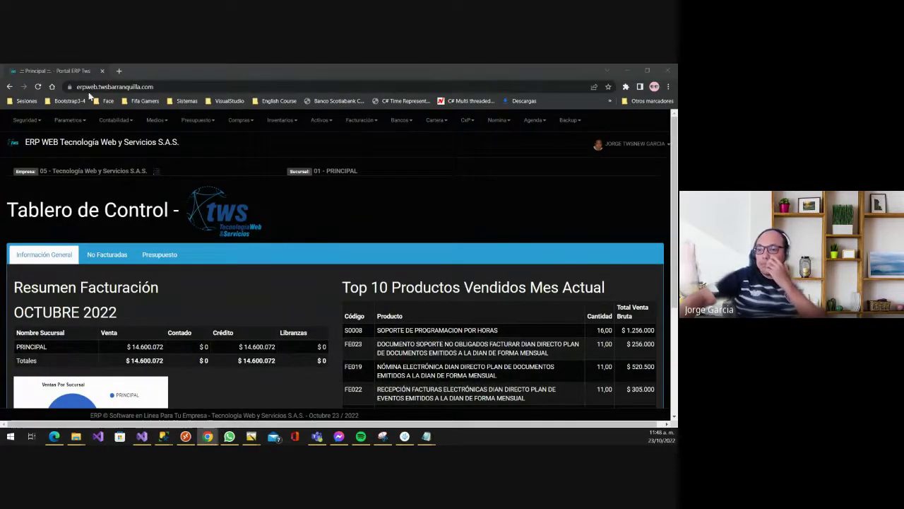
- Close the erpweb.twsbarranquilla.com portal window, minimise Edge and show the Google Meet call
left_click(103, 71)
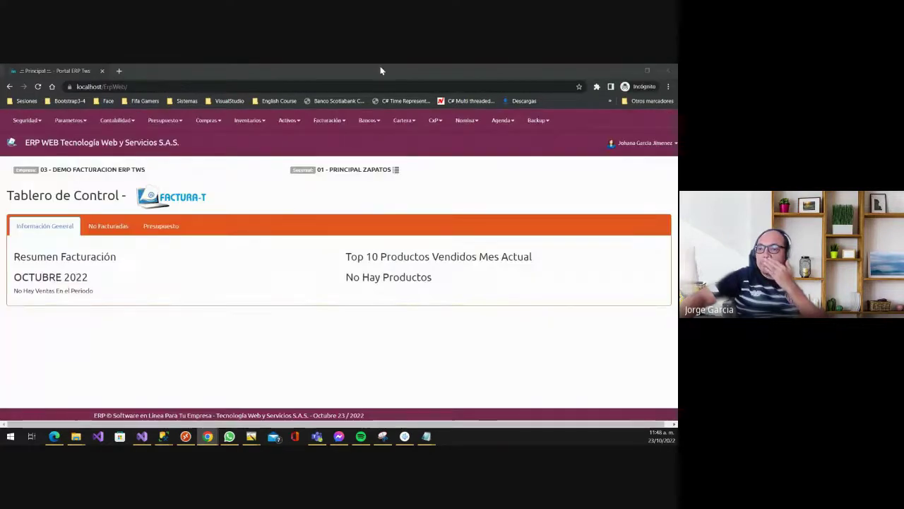
left_click(622, 71)
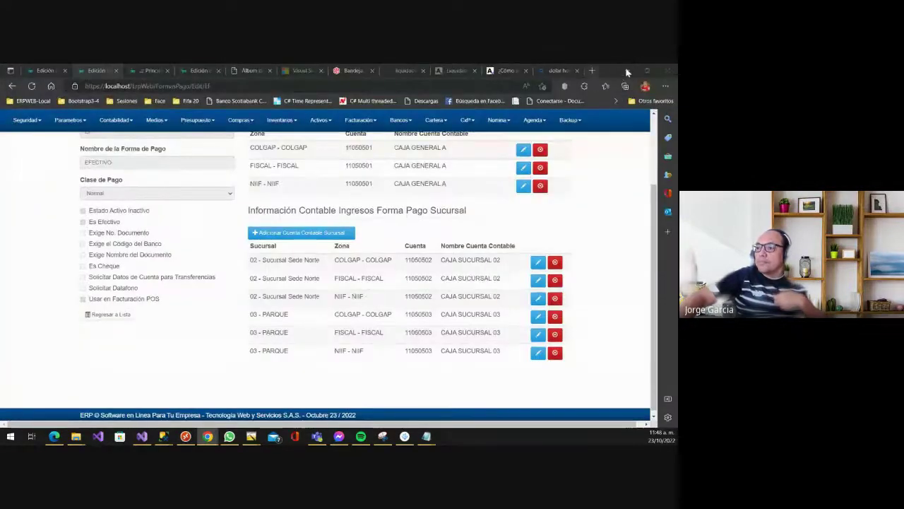
left_click(626, 70)
left_click(53, 71)
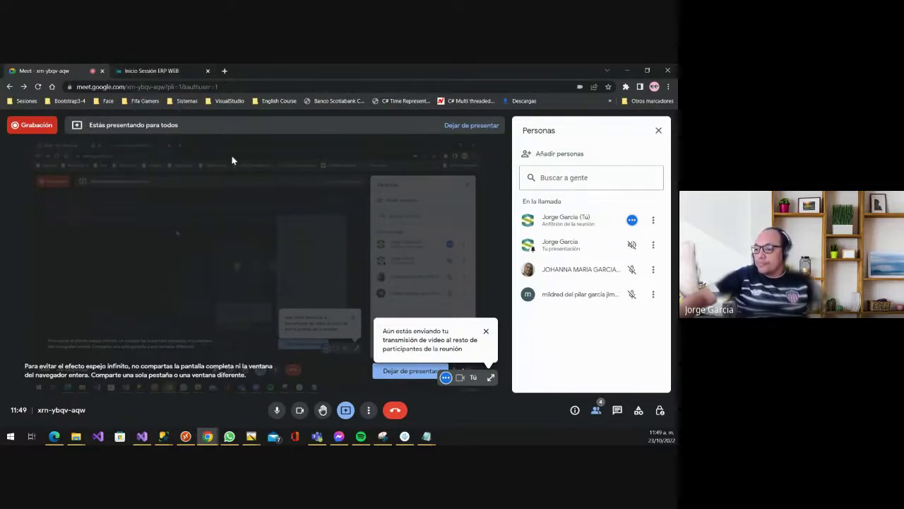
- Return from the Meet call to the EFECTIVO payment-method edit page in Edge
left_click(167, 67)
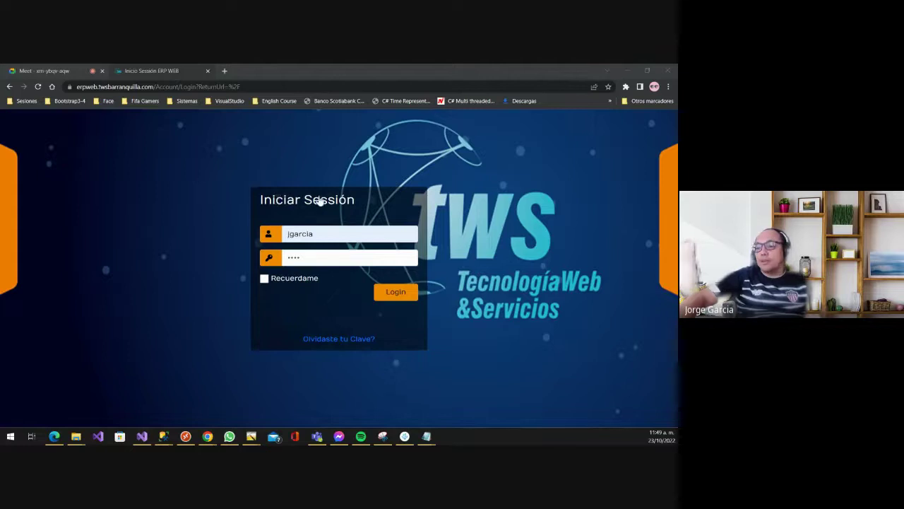
key("alt+Tab")
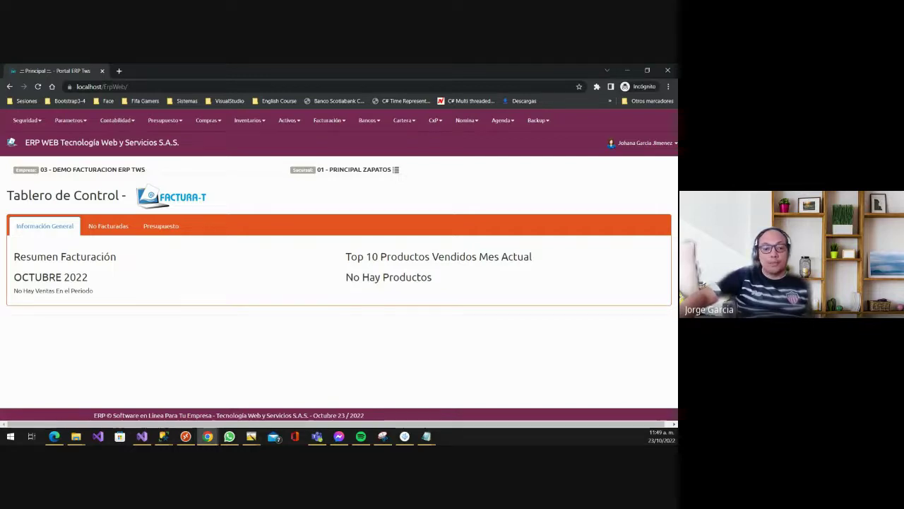
key("alt+Tab")
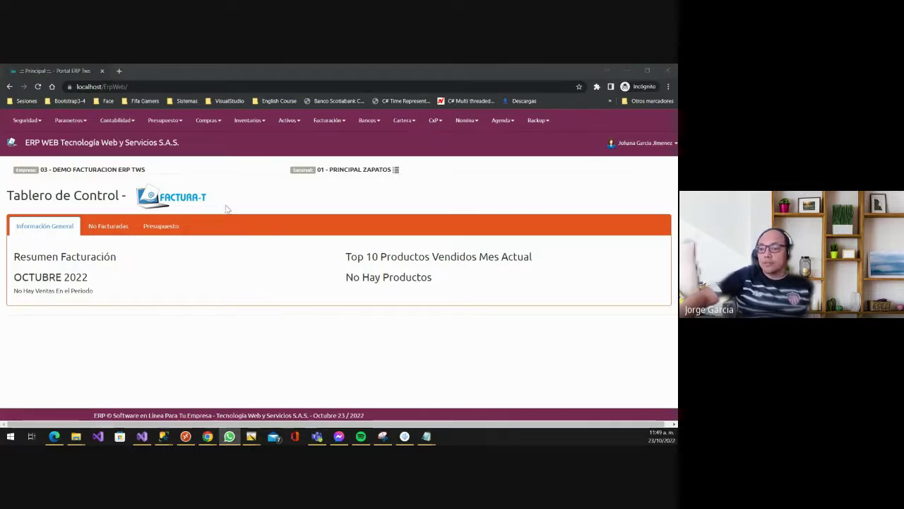
left_click(202, 261)
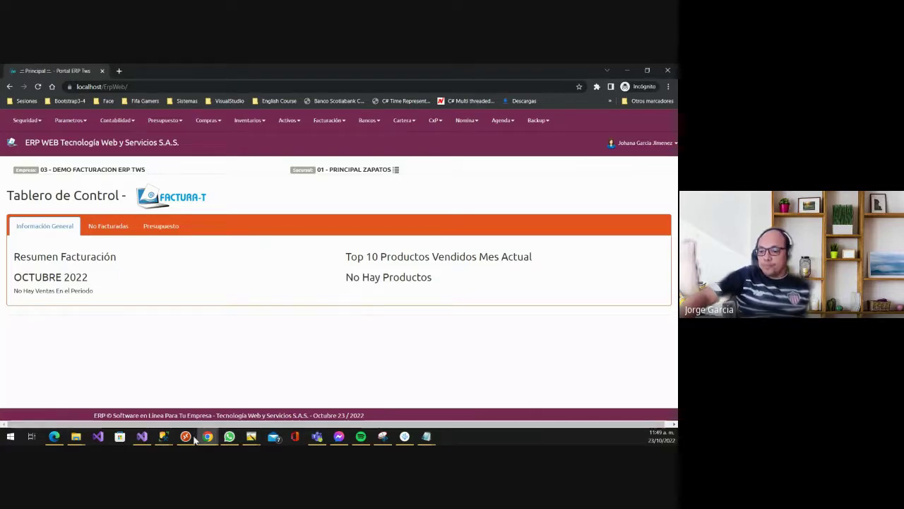
left_click(59, 438)
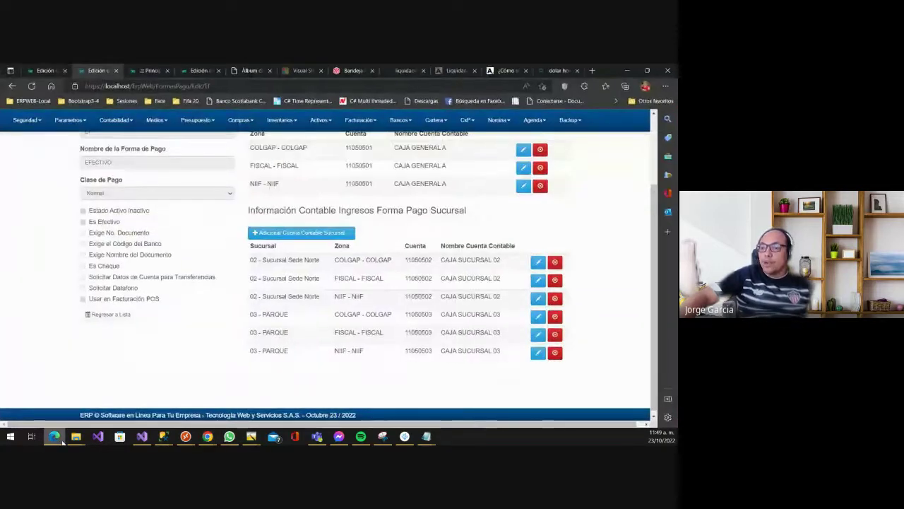
scroll(251, 238, "up", 3)
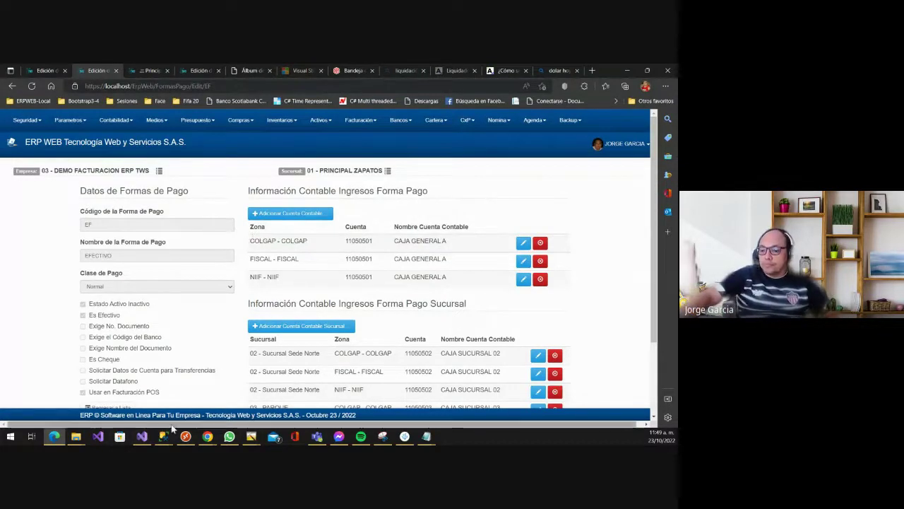
left_click(207, 435)
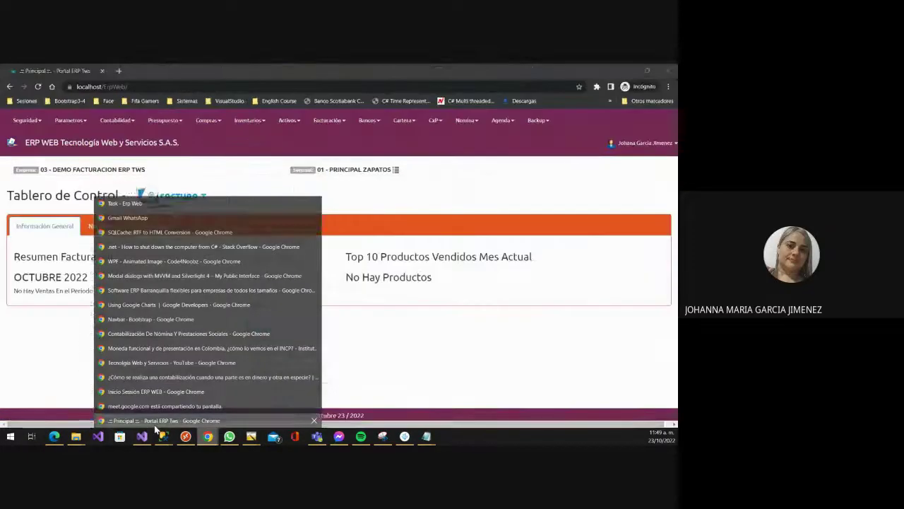
left_click(156, 422)
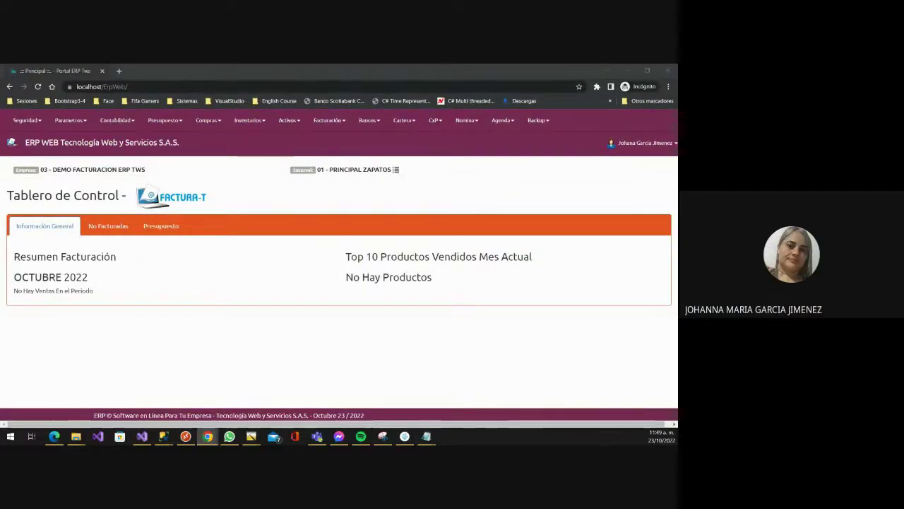
left_click(248, 323)
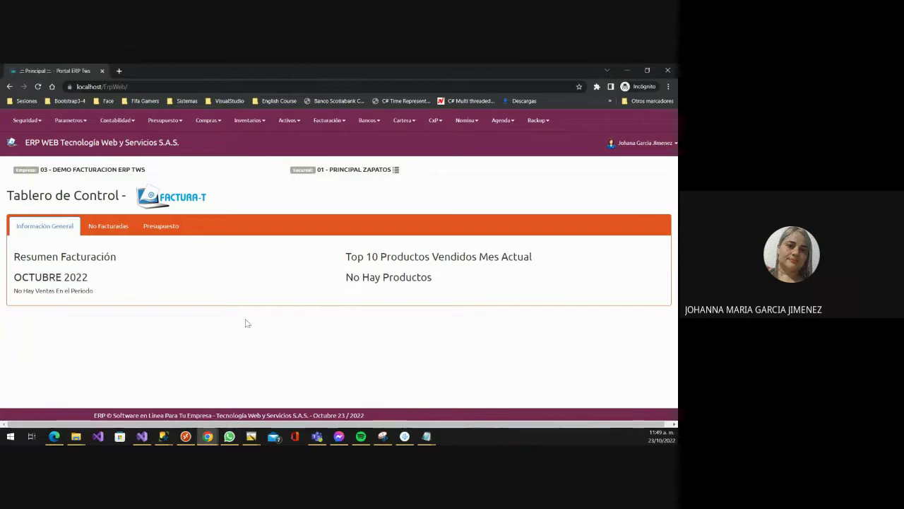
left_click(54, 436)
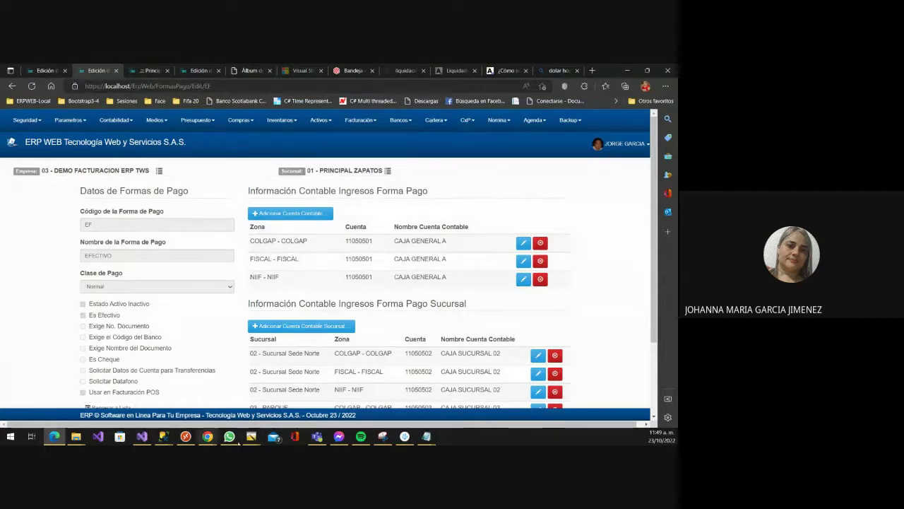
scroll(172, 347, "down", 2)
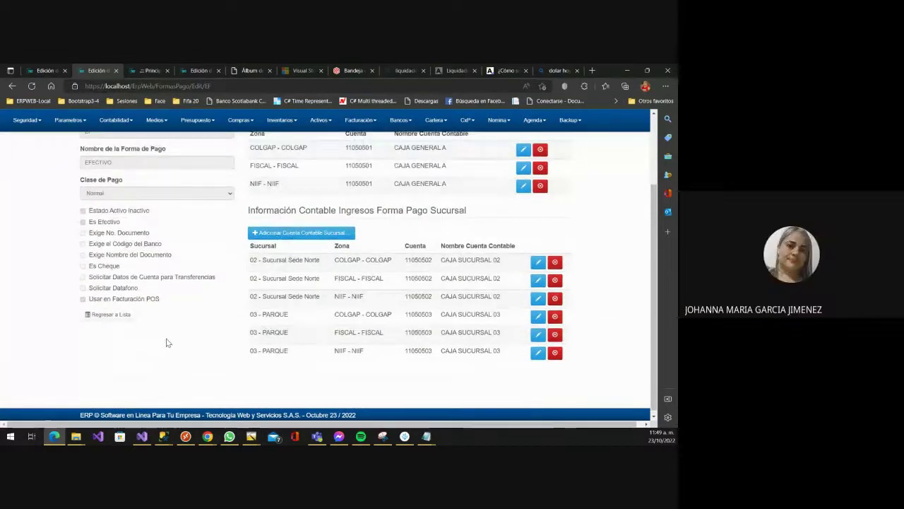
left_click(107, 315)
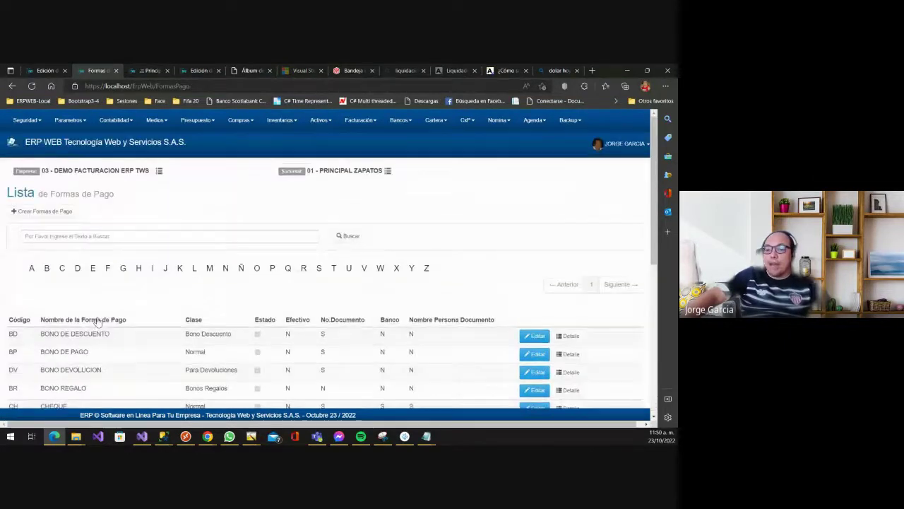
scroll(33, 293, "down", 2)
scroll(27, 314, "down", 2)
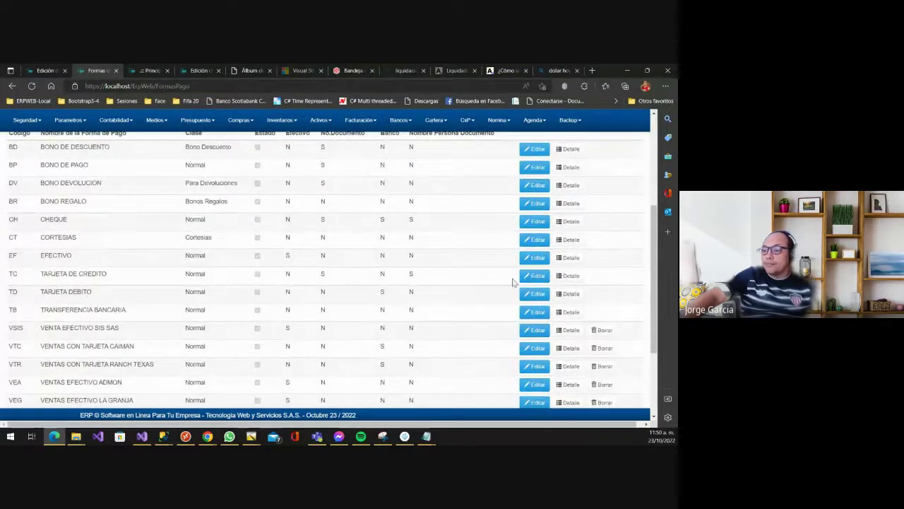
left_click(535, 276)
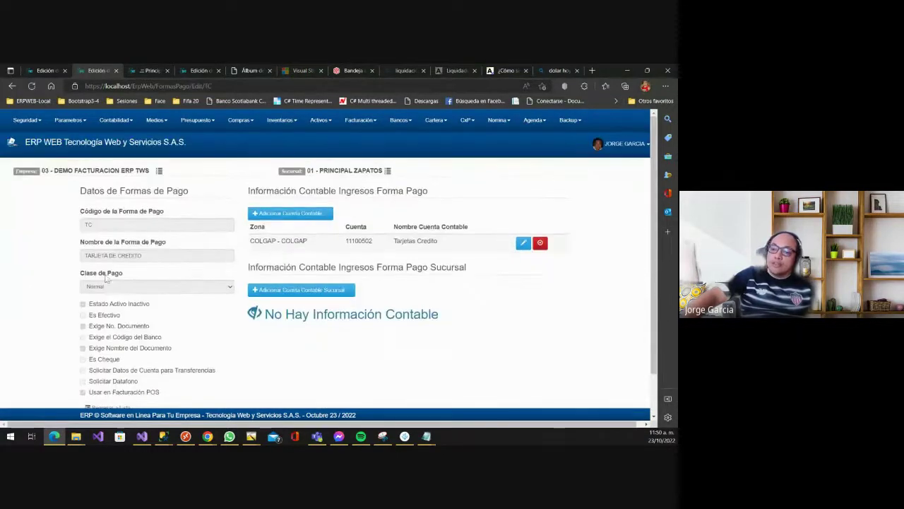
scroll(162, 272, "down", 1)
key("ctrl+plus")
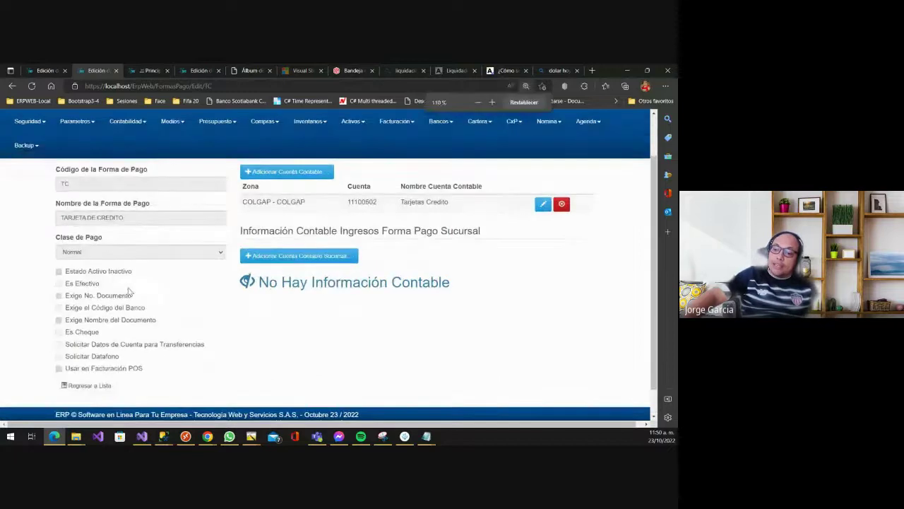
scroll(127, 289, "down", 1)
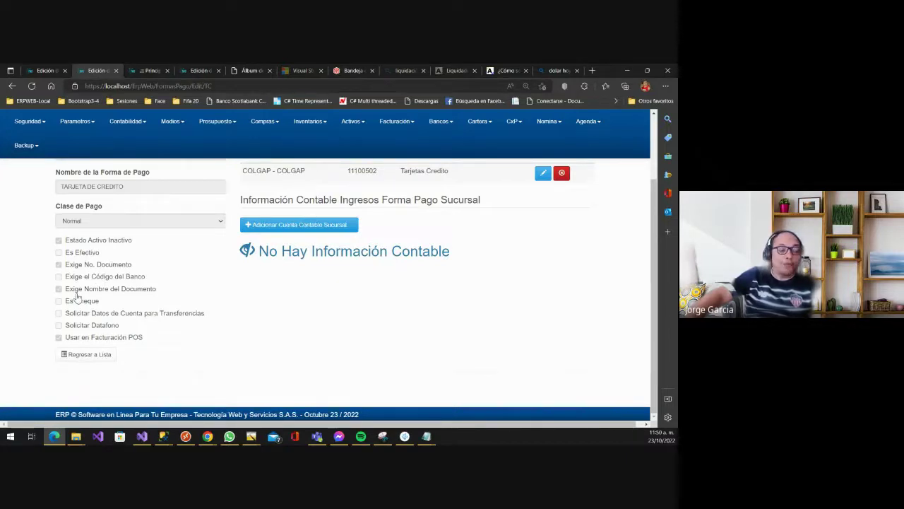
left_click(12, 85)
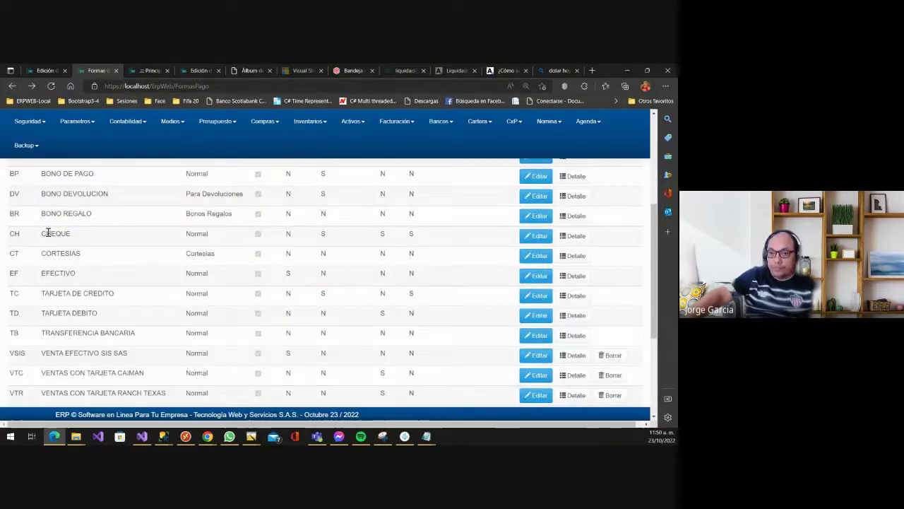
left_click(535, 235)
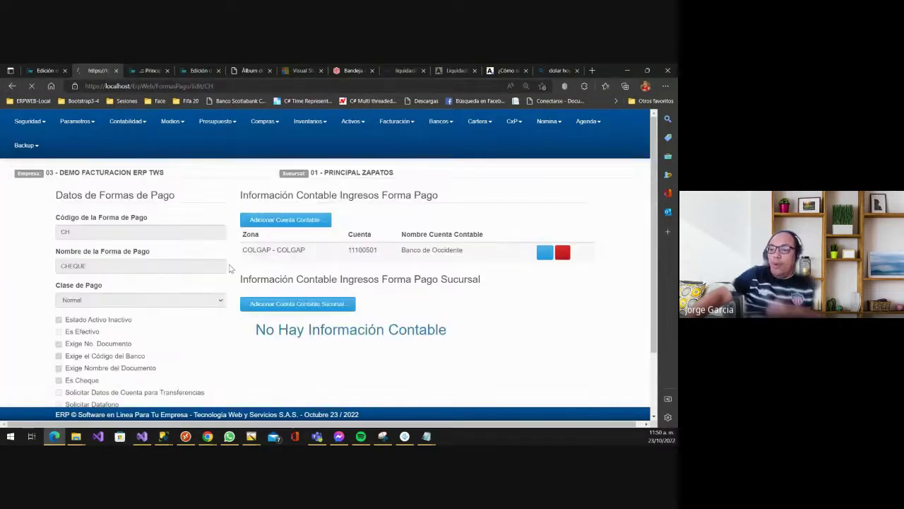
scroll(161, 265, "down", 2)
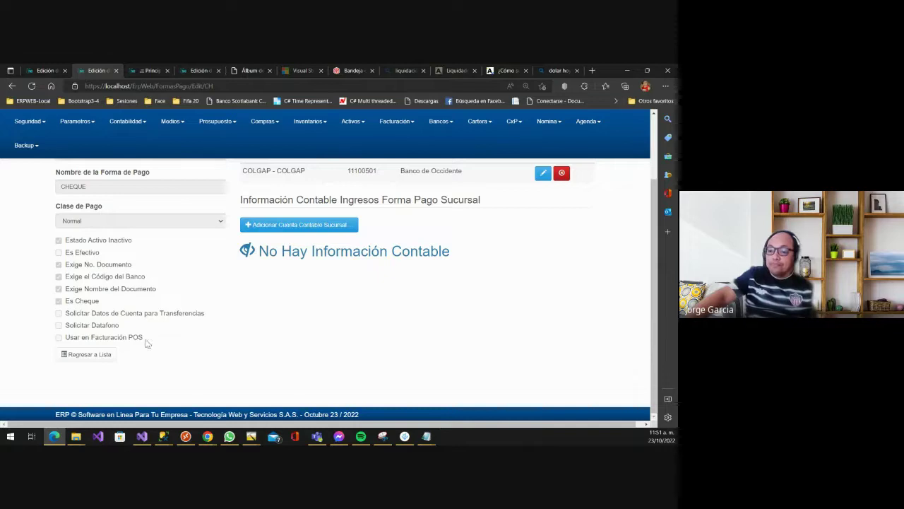
left_click(101, 353)
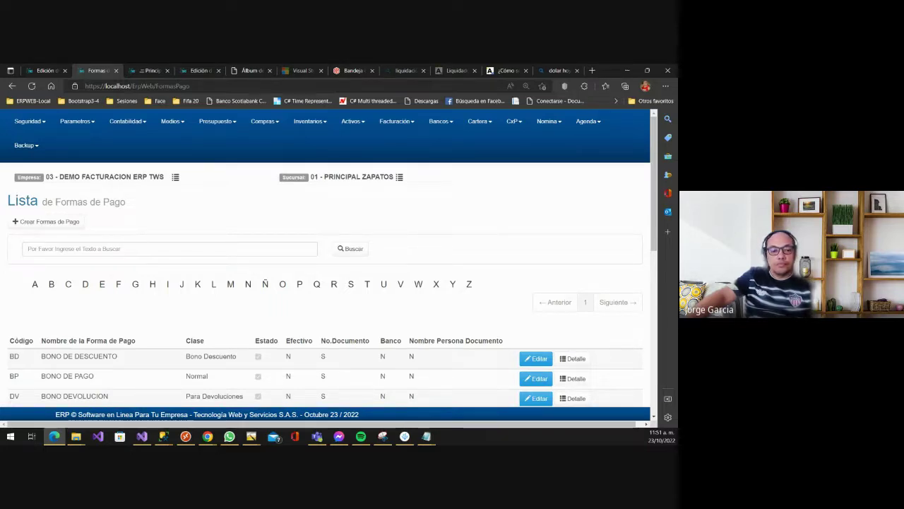
key("alt+Tab")
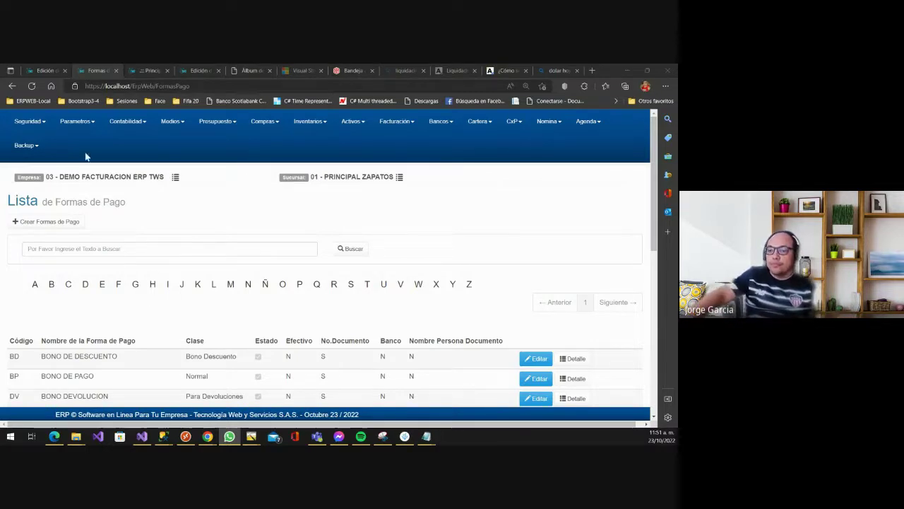
left_click(77, 120)
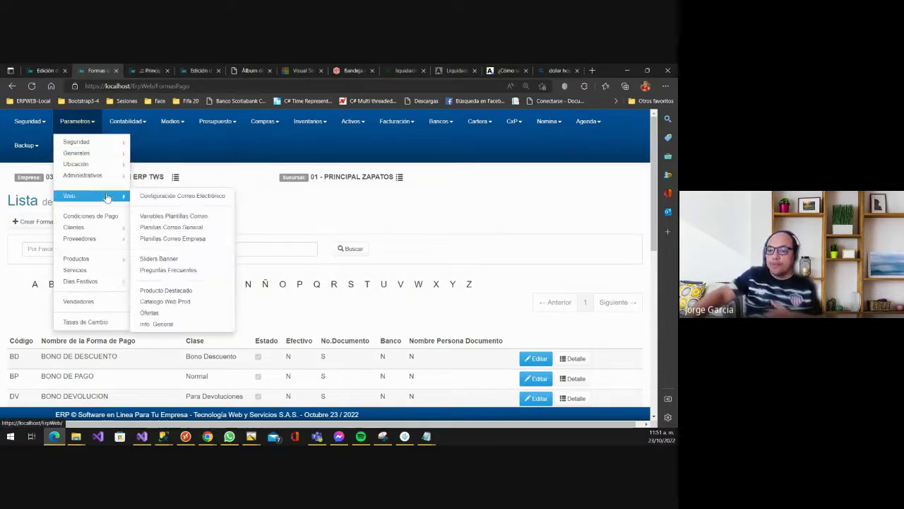
- Open the Tipos de Documentos list from Parametros > Generales and scroll through it
mouse_move(106, 153)
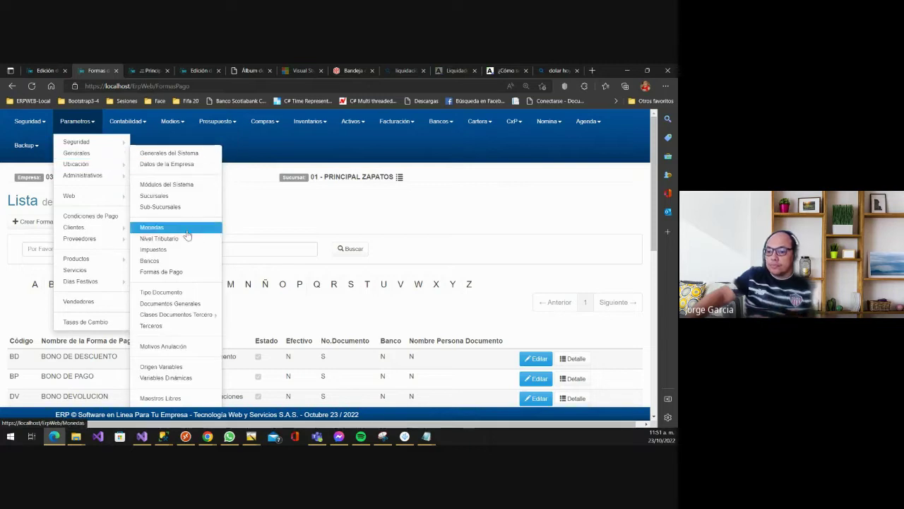
left_click(165, 294)
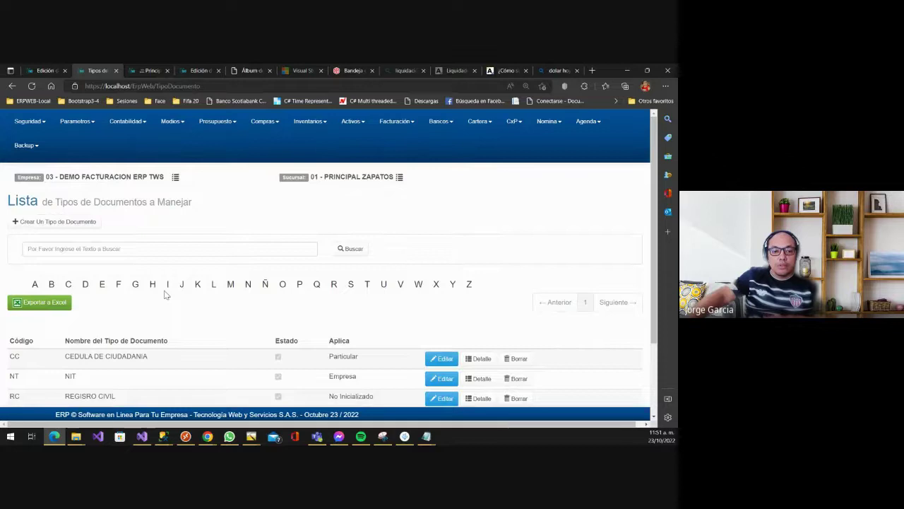
scroll(155, 260, "down", 2)
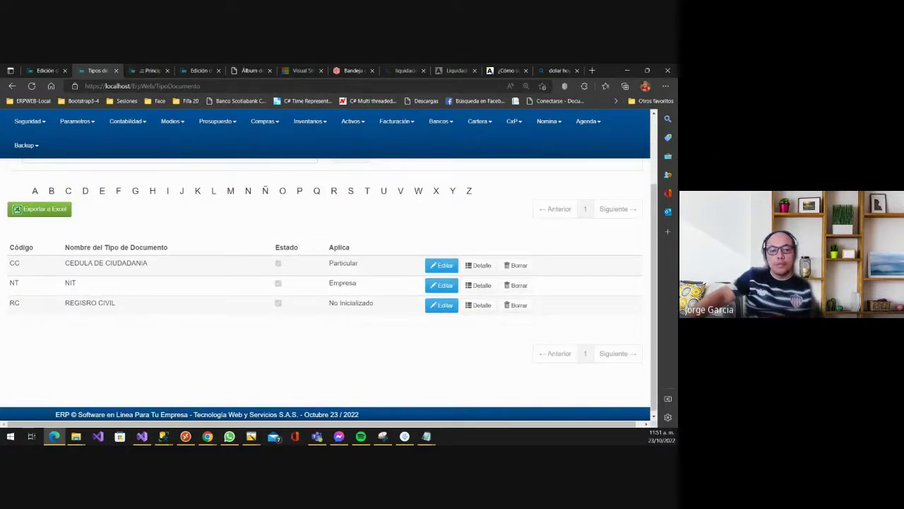
left_click(230, 437)
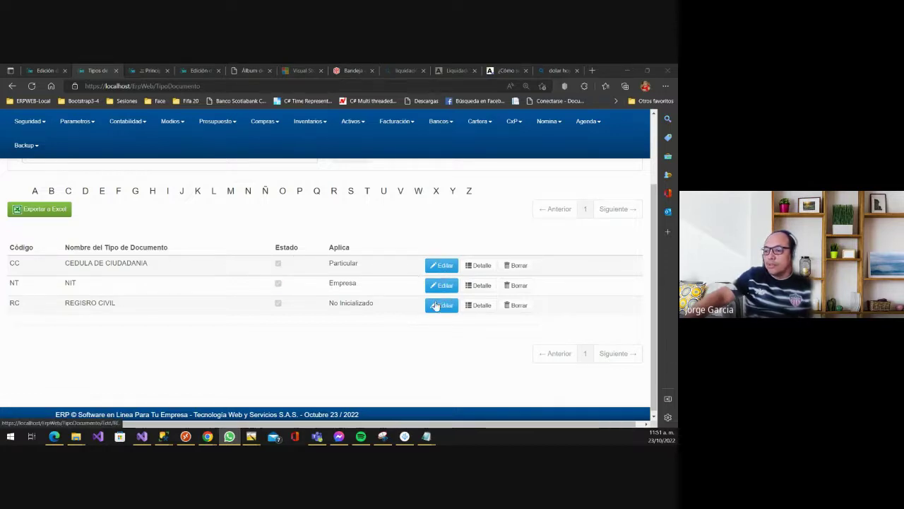
- Review the CC CEDULA DE CIUDADANIA record and go back to the document types list
left_click(438, 266)
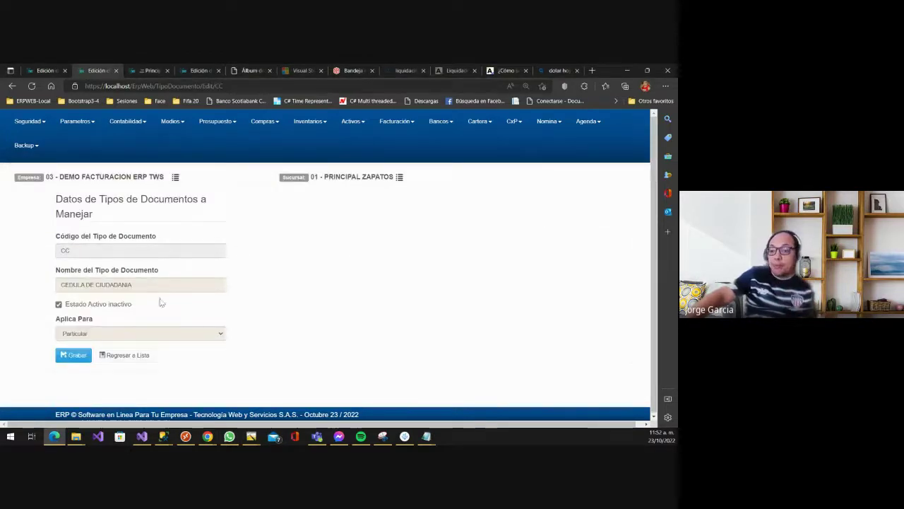
left_click(132, 357)
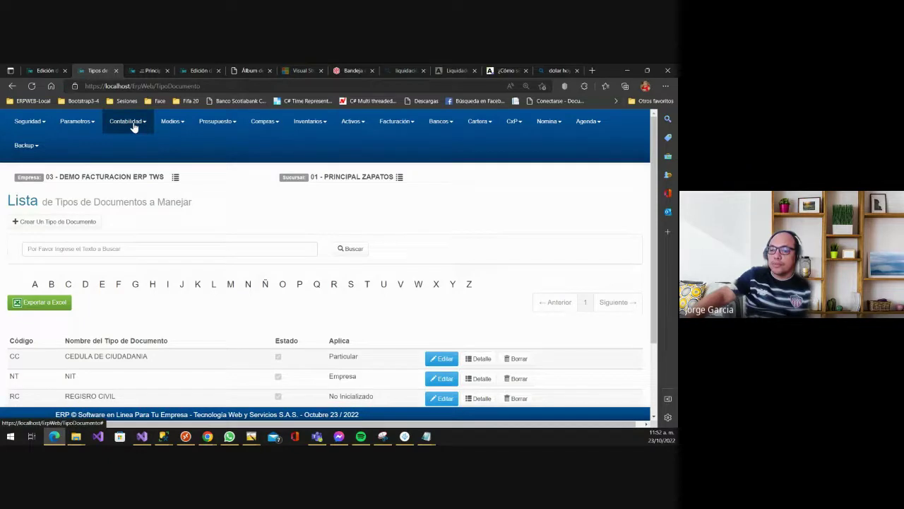
left_click(71, 123)
mouse_move(81, 153)
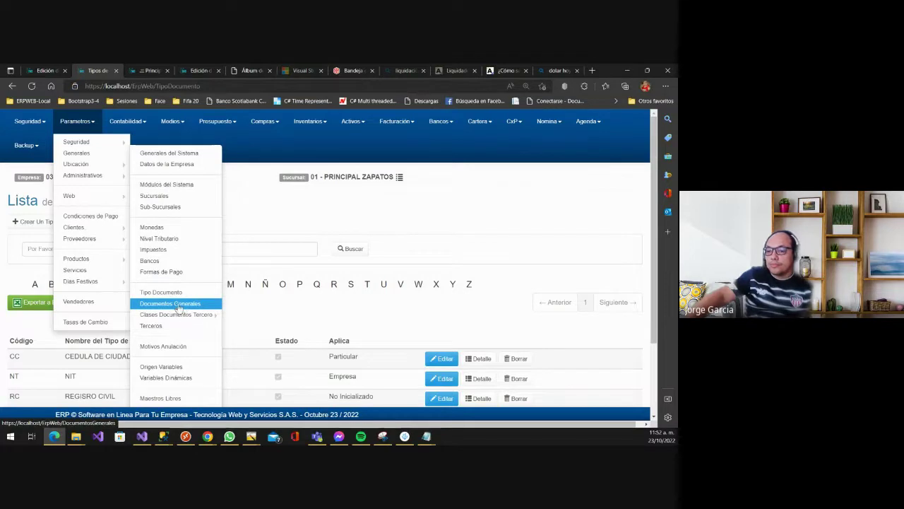
- Open the Documentos Generales list of system documents and scroll through its entries
left_click(177, 308)
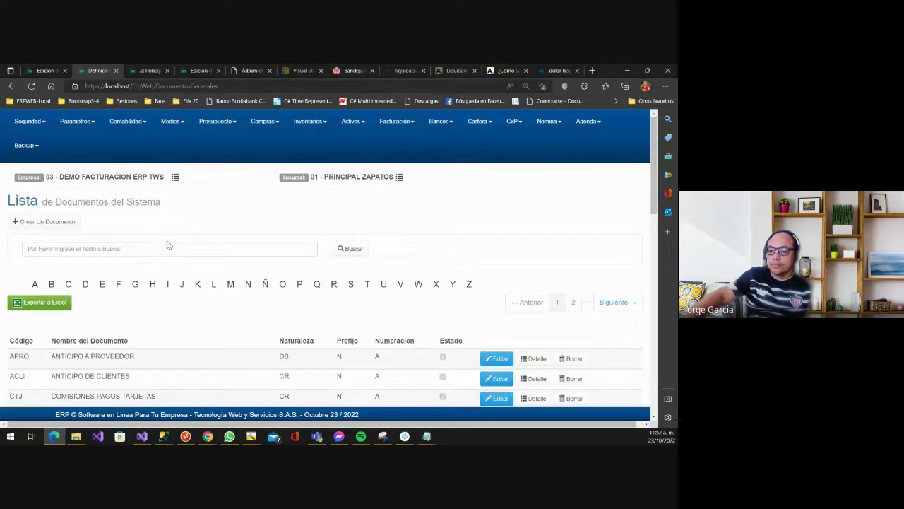
scroll(170, 247, "down", 2)
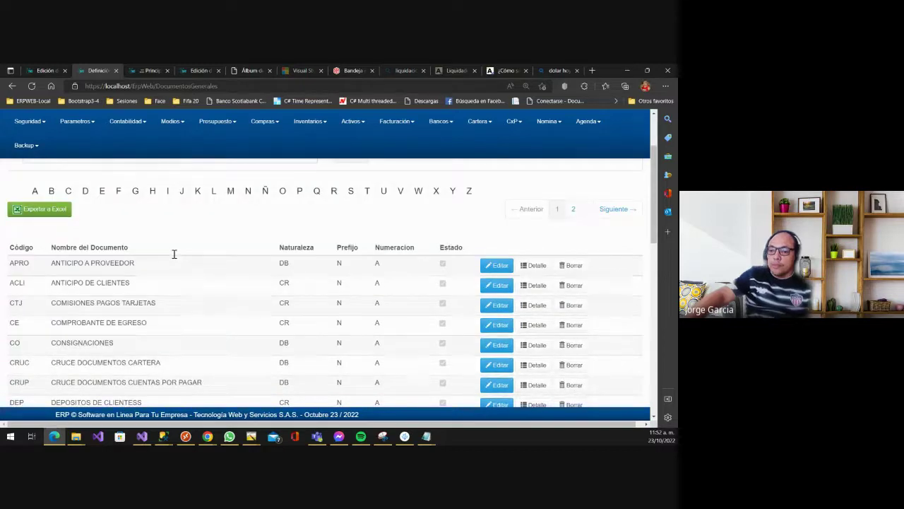
scroll(172, 255, "up", 2)
scroll(173, 256, "down", 4)
scroll(172, 256, "up", 4)
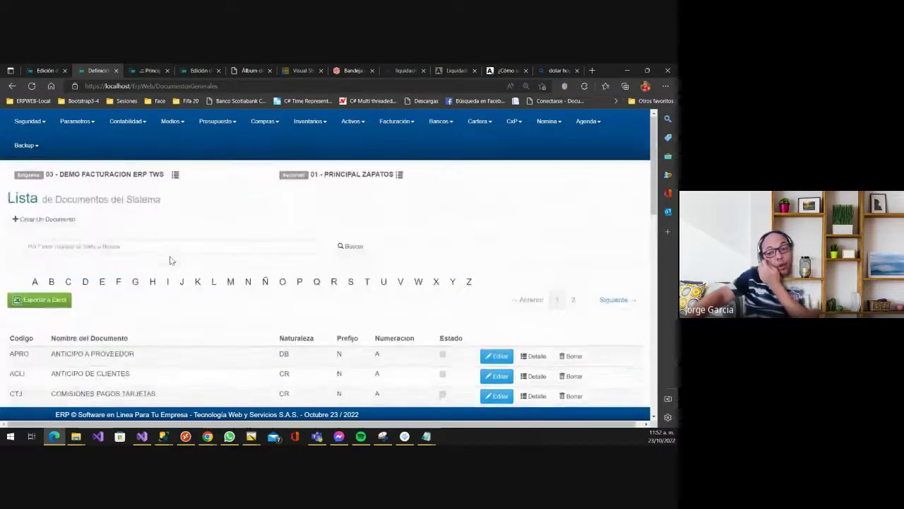
left_click(78, 120)
mouse_move(96, 175)
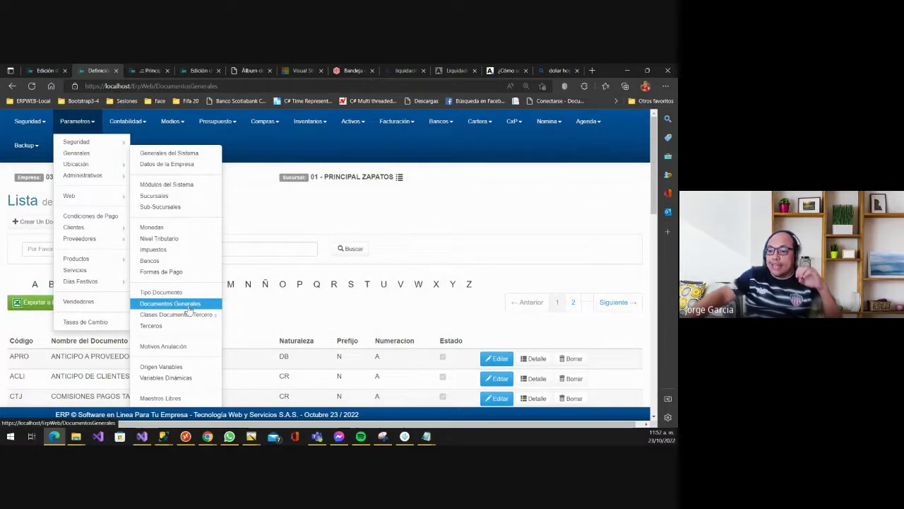
left_click(410, 240)
scroll(192, 290, "down", 4)
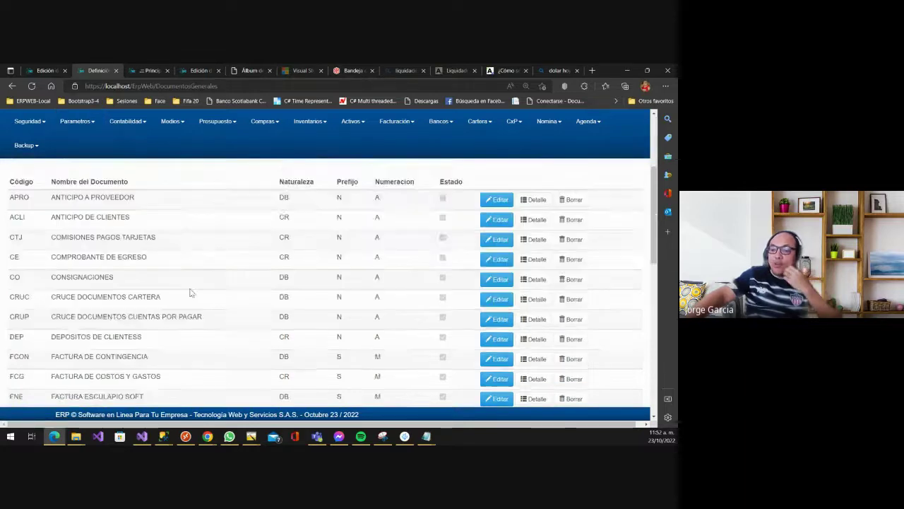
scroll(192, 288, "down", 5)
scroll(190, 291, "up", 10)
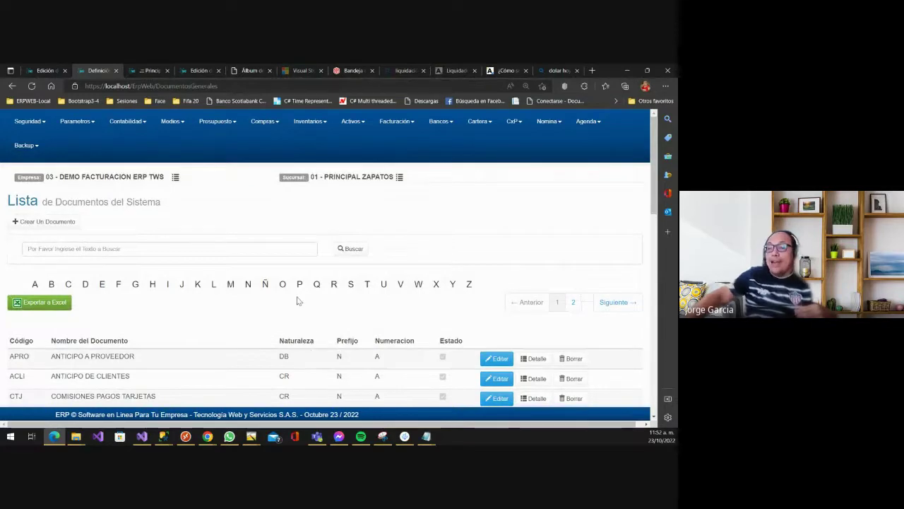
scroll(360, 241, "down", 1)
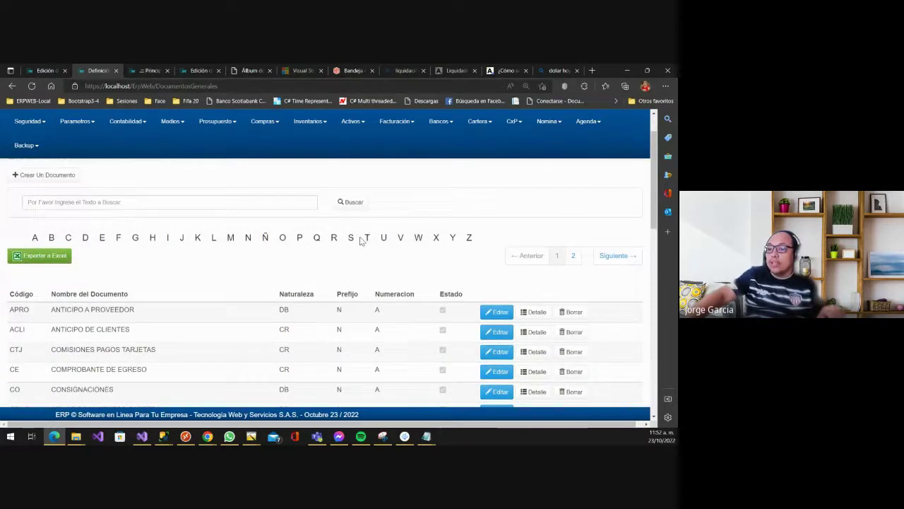
- Zoom the page out with Ctrl+minus and review entries from Anticipo a Proveedor to Nota Credito Proveedores
key("ctrl+minus")
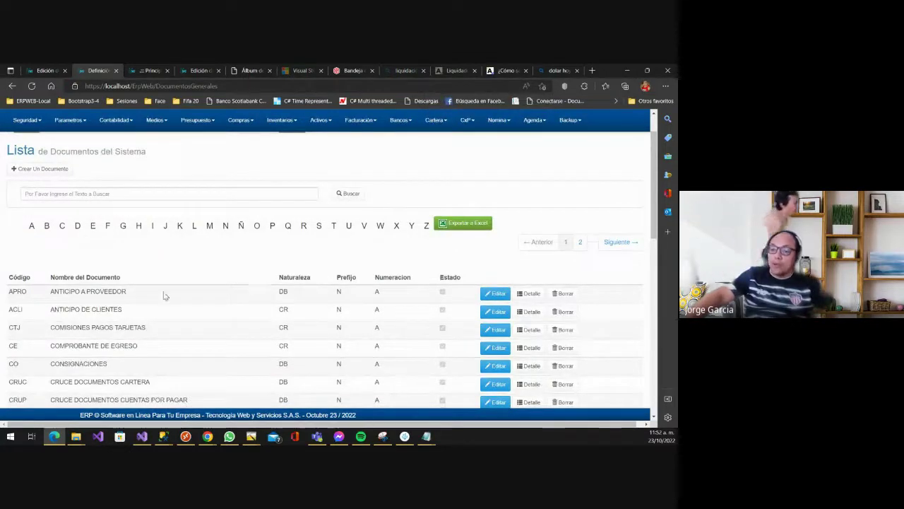
scroll(165, 295, "down", 2)
scroll(165, 293, "up", 3)
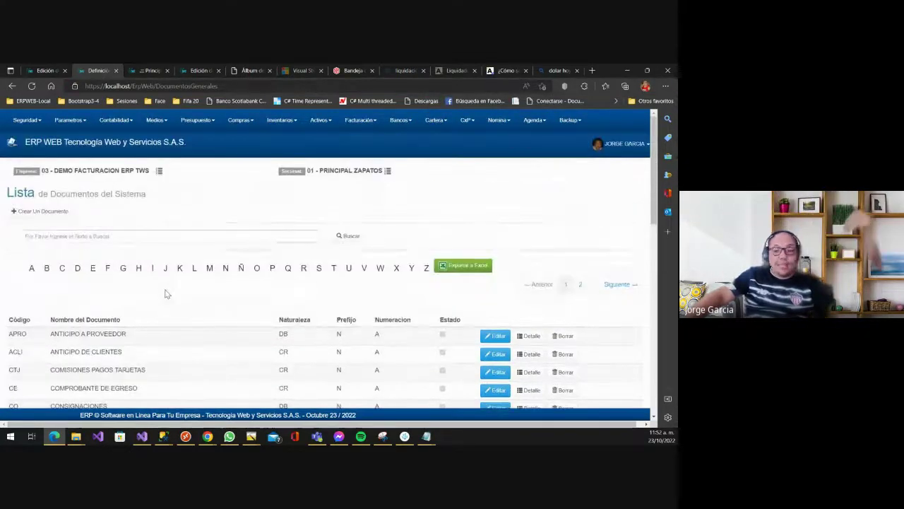
scroll(203, 278, "down", 5)
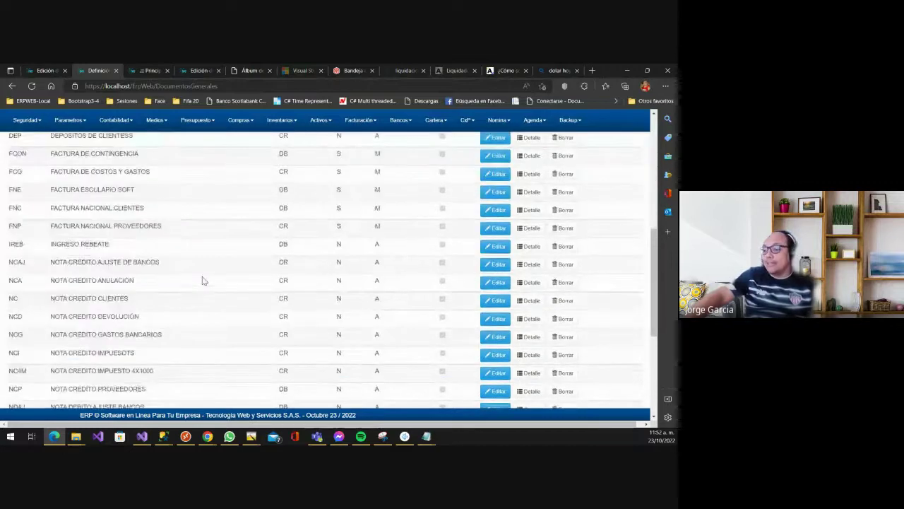
scroll(202, 280, "up", 5)
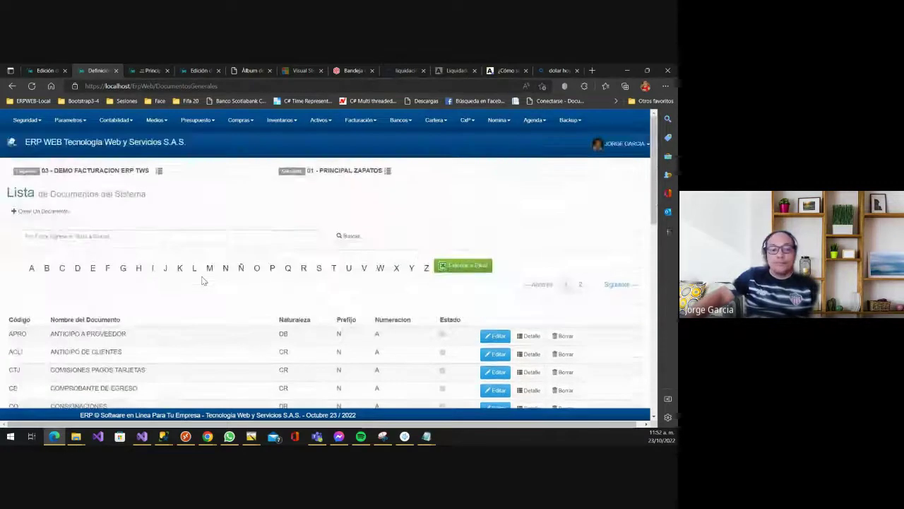
- Start a new system document with code F and name 'PAGO DE NOM'
left_click(61, 215)
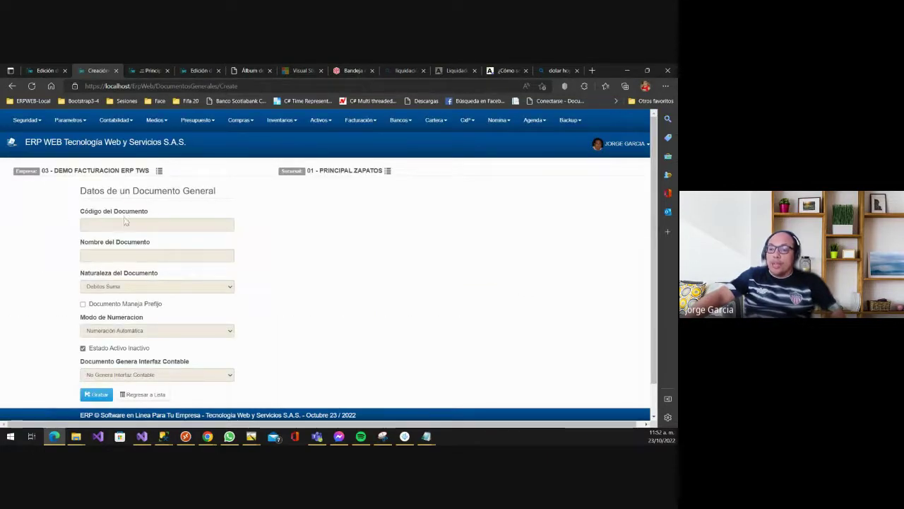
left_click(120, 224)
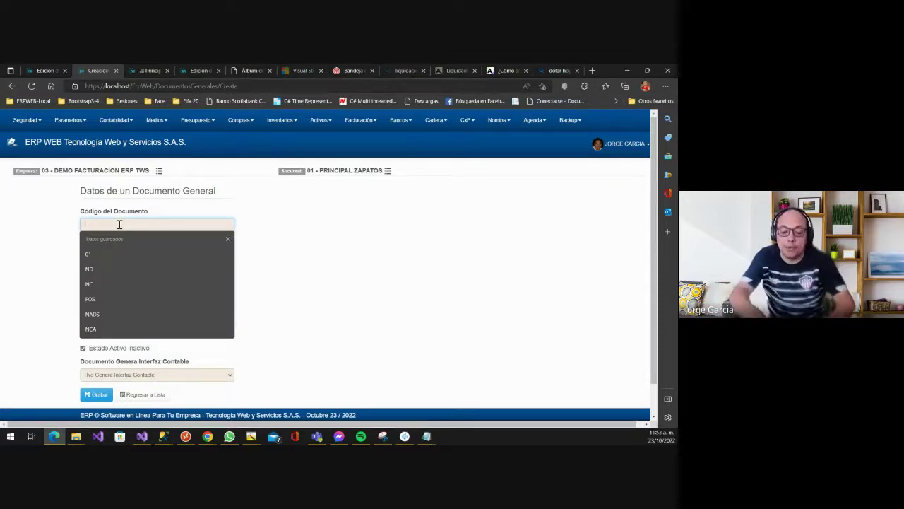
type("F")
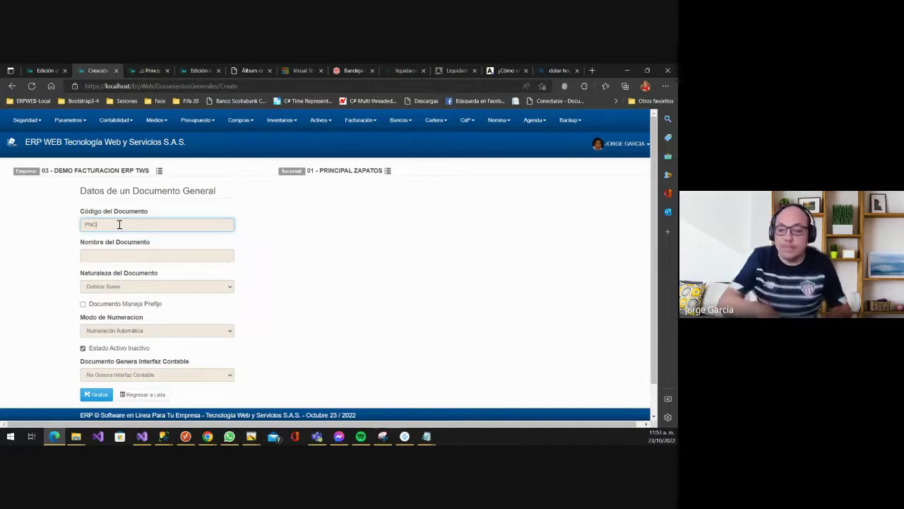
key("Tab")
type("PAGO")
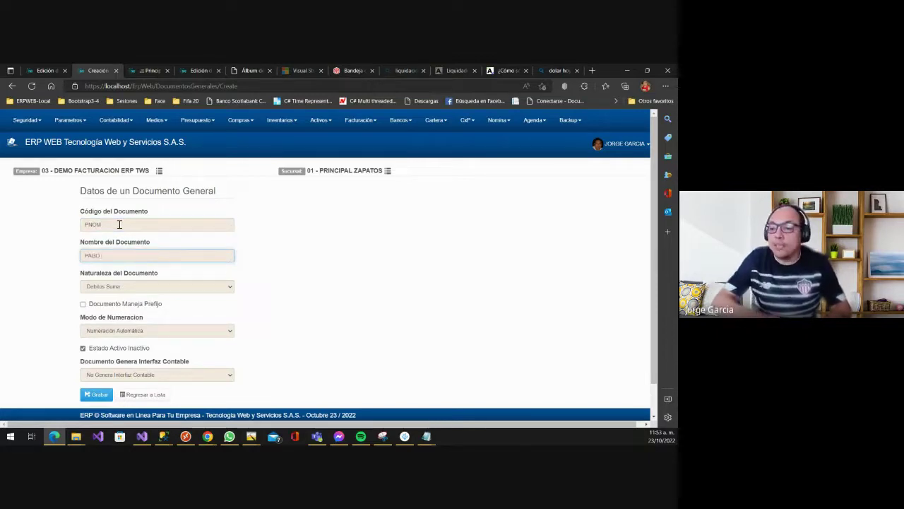
type(" DE NOMINA")
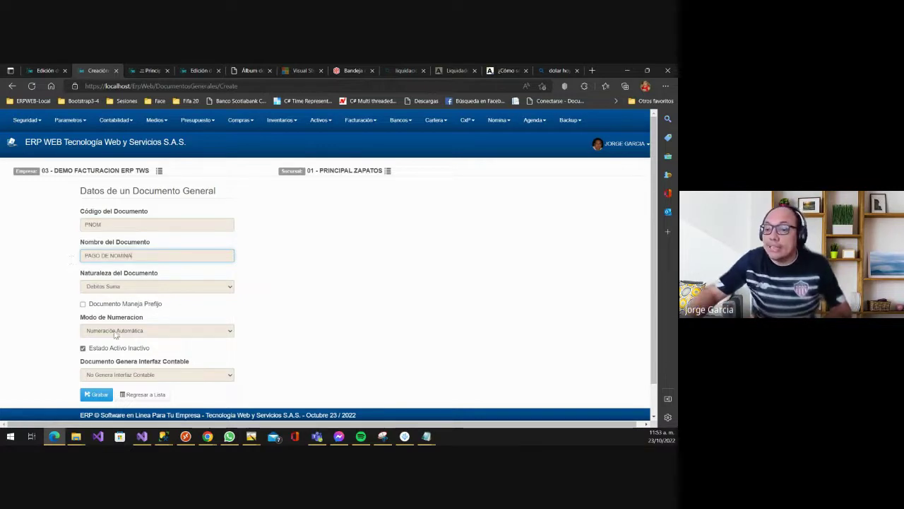
- Set the document's nature to Debitos Suma
left_click(122, 288)
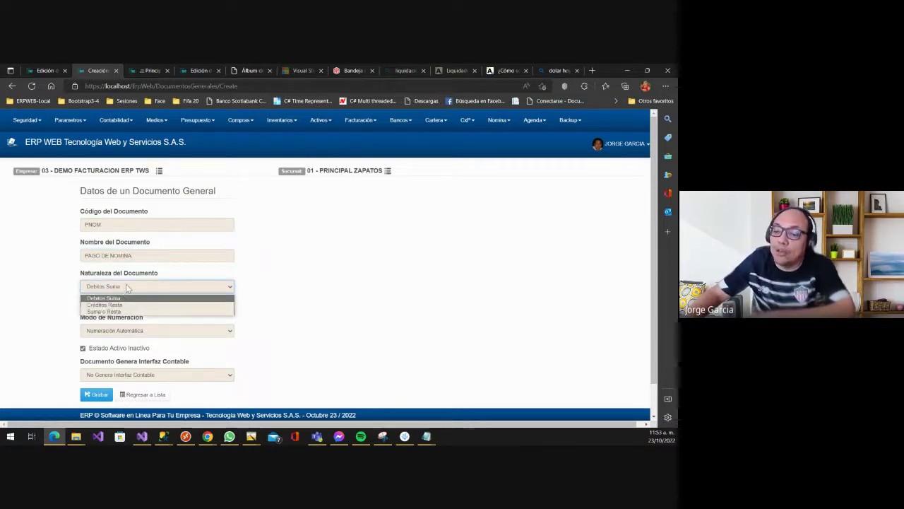
left_click(273, 254)
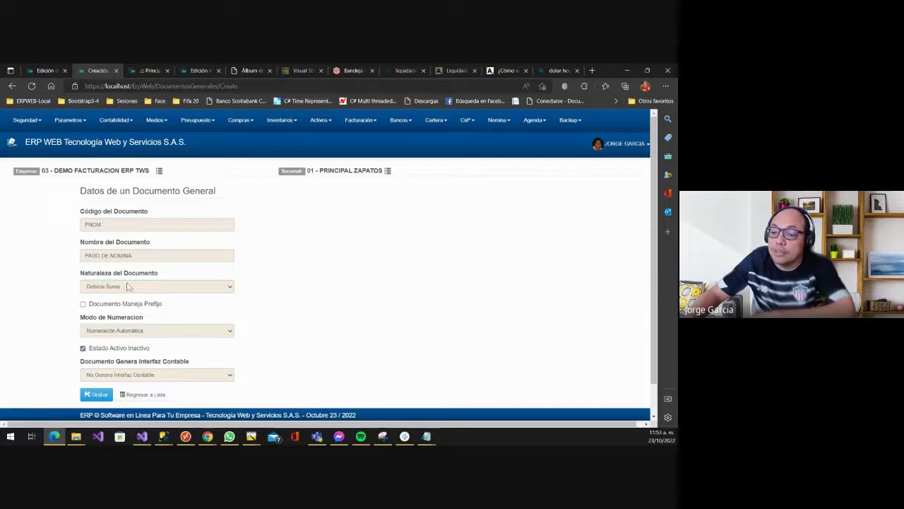
scroll(128, 286, "down", 1)
left_click(141, 254)
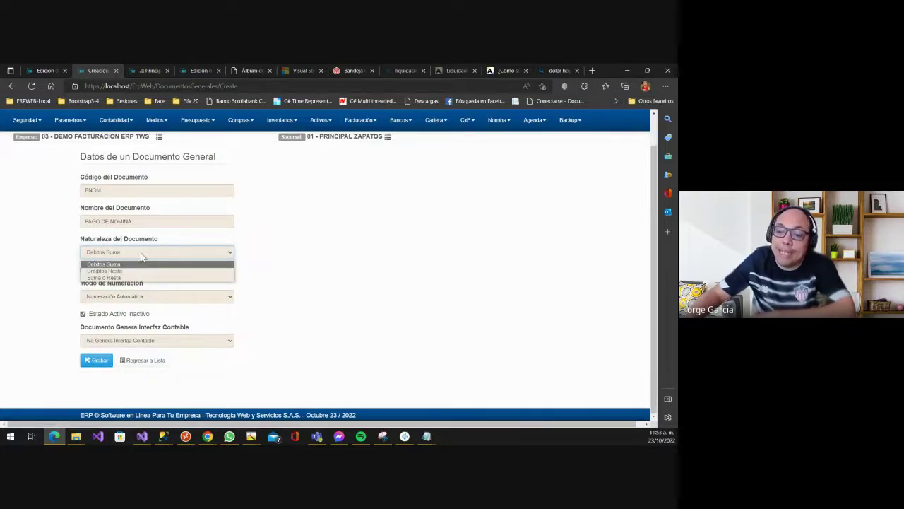
left_click(303, 226)
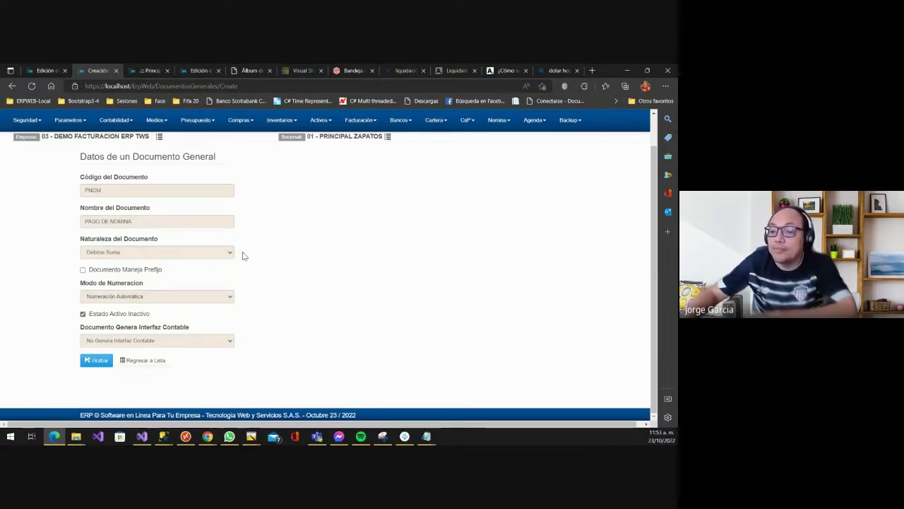
- Enable a Valor Fijo prefix for the document that differs per branch
left_click(114, 272)
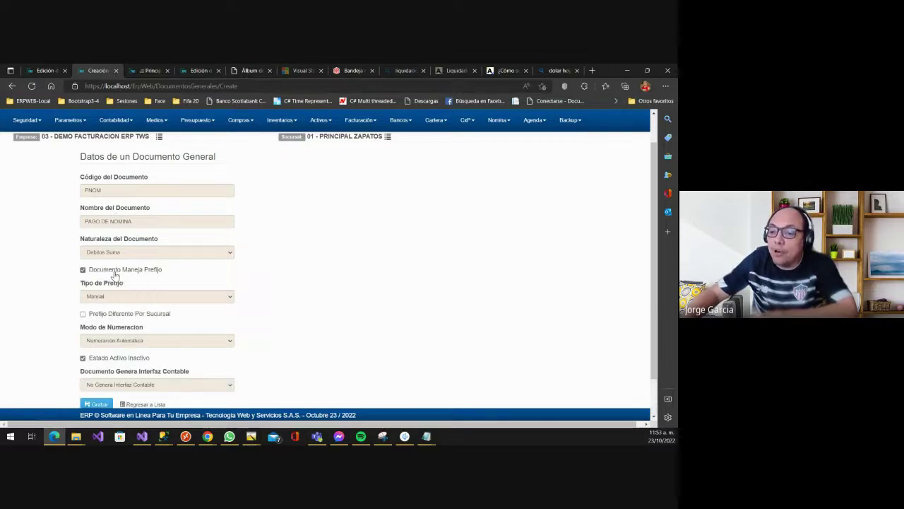
scroll(90, 283, "down", 1)
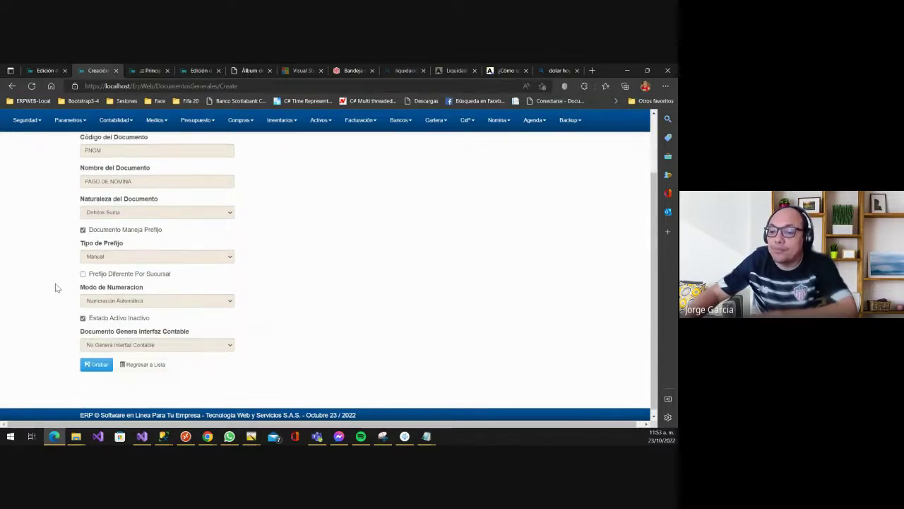
left_click(124, 256)
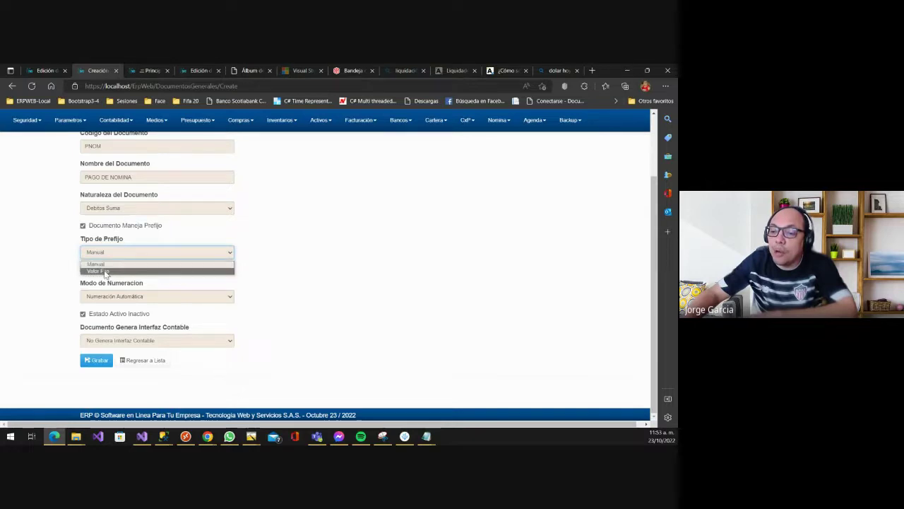
left_click(99, 263)
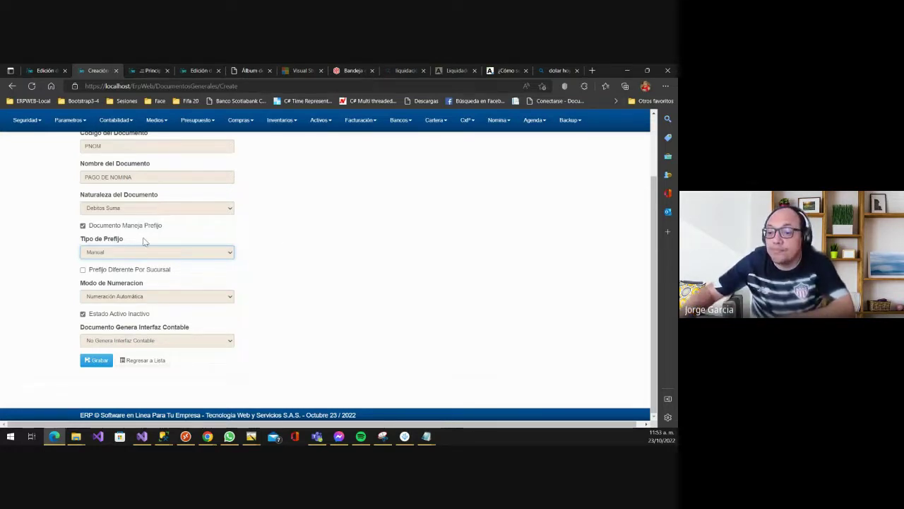
left_click(142, 252)
left_click(104, 271)
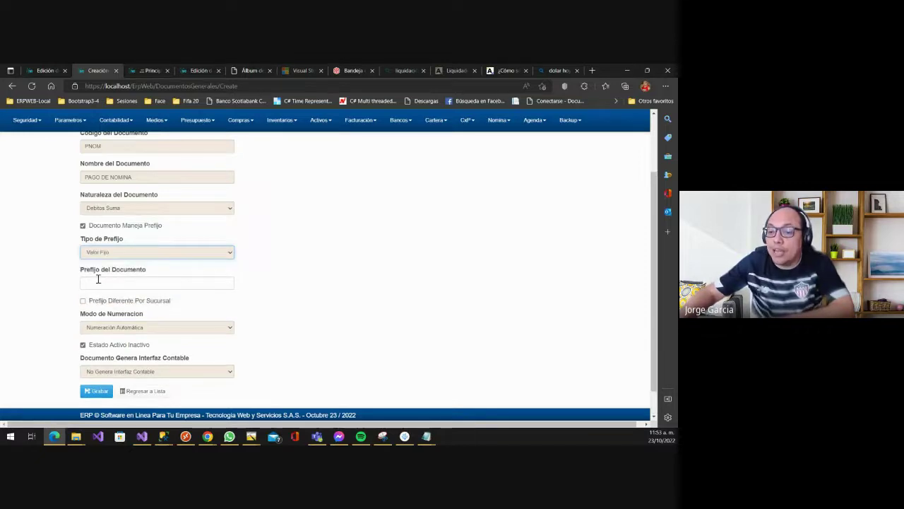
left_click(98, 279)
left_click(296, 257)
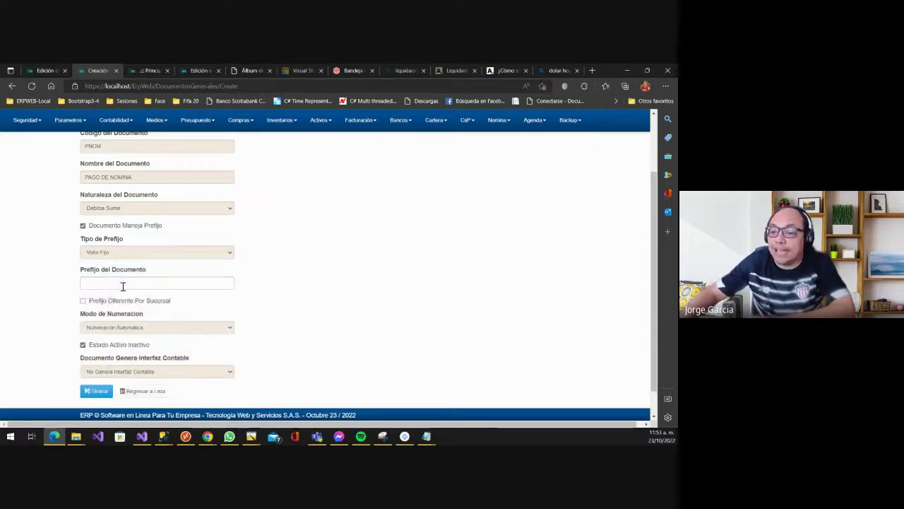
left_click(121, 283)
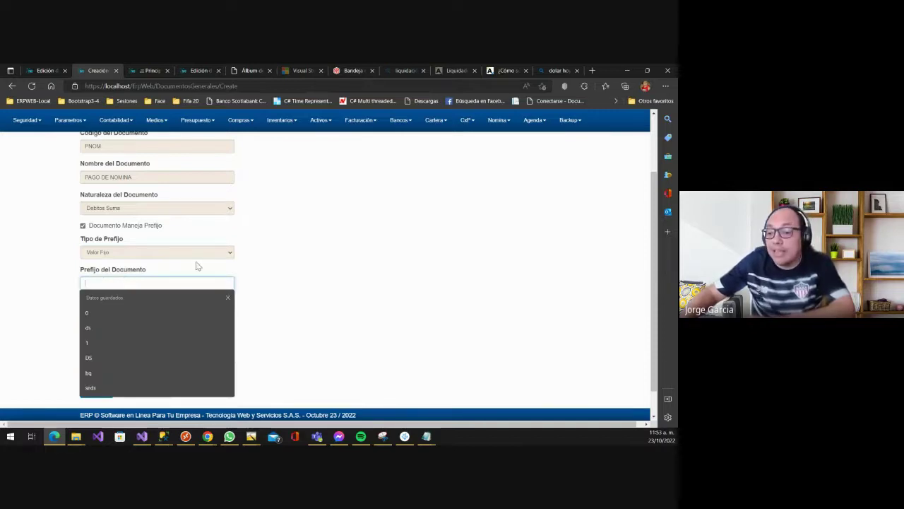
scroll(197, 265, "down", 1)
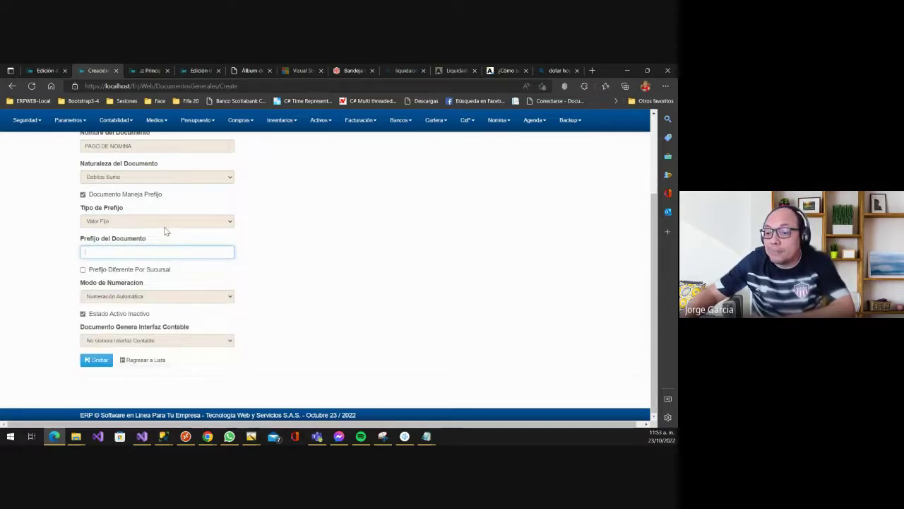
left_click(99, 270)
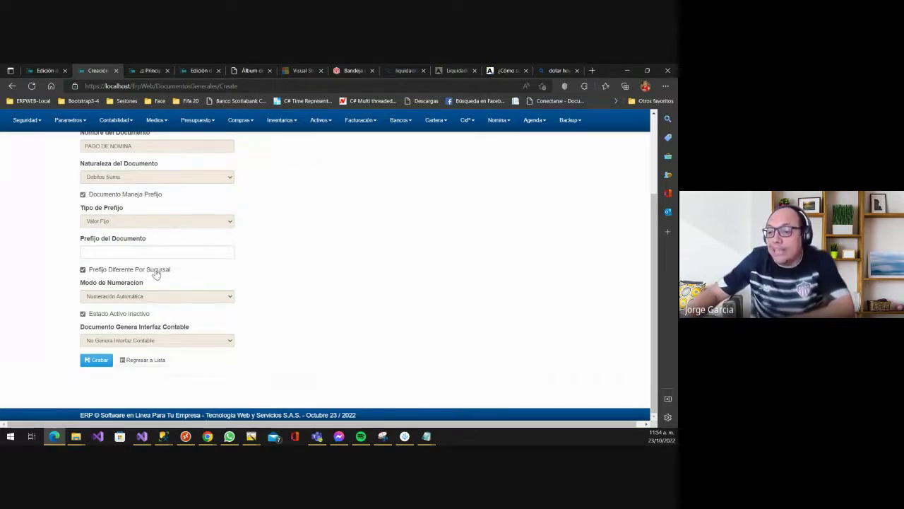
- Keep automatic numbering for the document
left_click(123, 297)
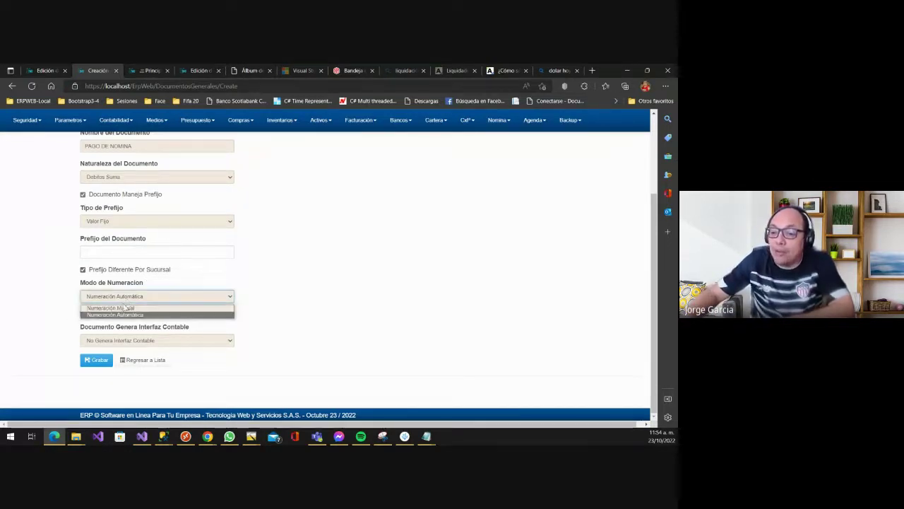
left_click(237, 269)
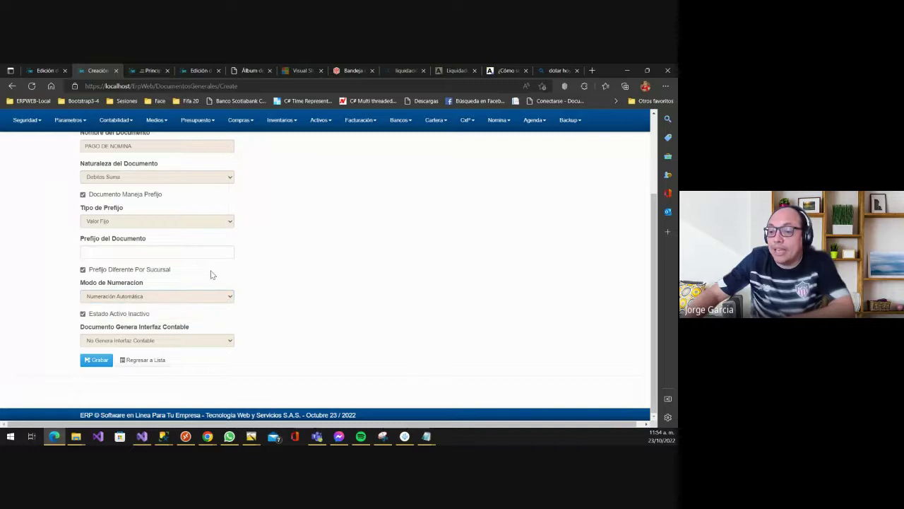
left_click(140, 300)
left_click(221, 274)
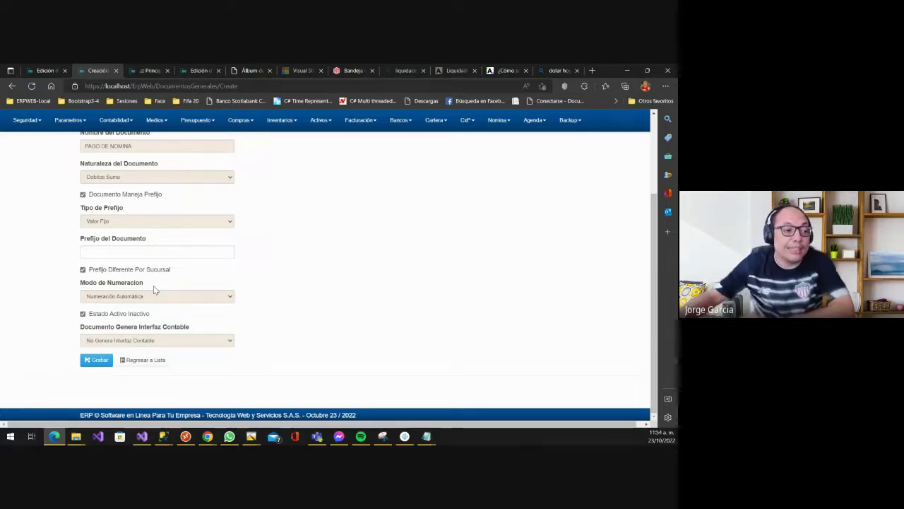
- Choose Genera Interfaz Contable and save the new PAGO DE NOMINA document
left_click(114, 344)
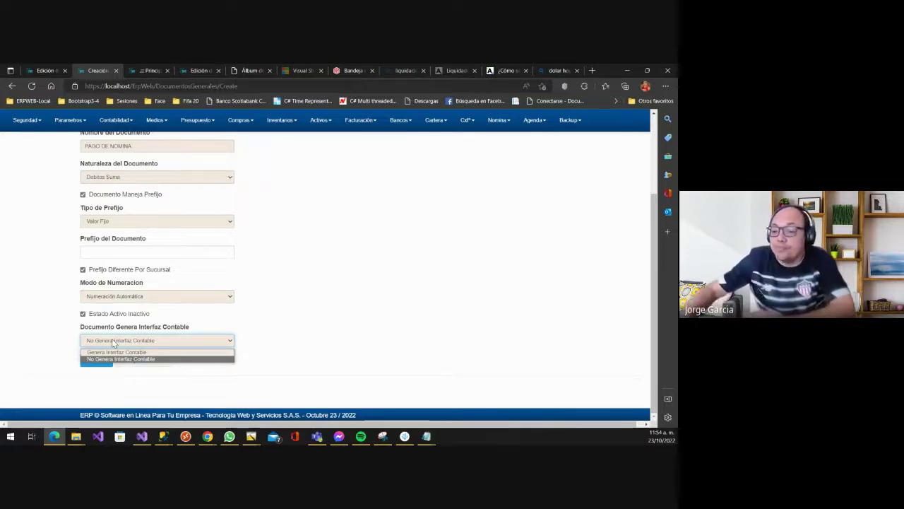
left_click(328, 294)
left_click(125, 343)
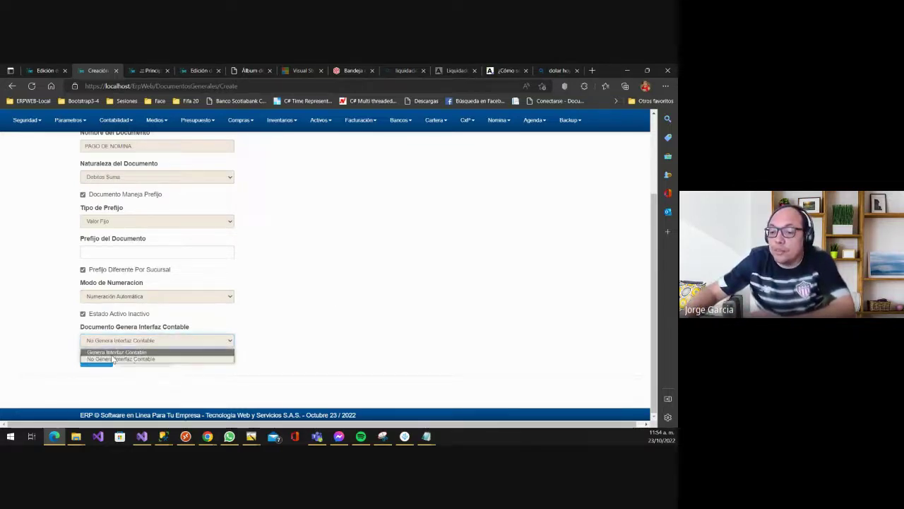
left_click(118, 351)
left_click(99, 361)
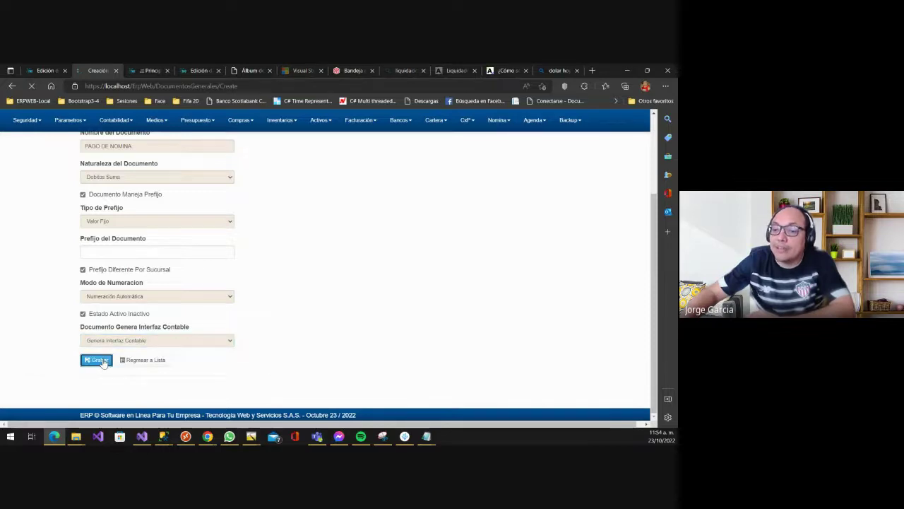
- Turn on the Bancos y Tesoreria and Cuentas Por Pagar module toggles
scroll(245, 337, "down", 3)
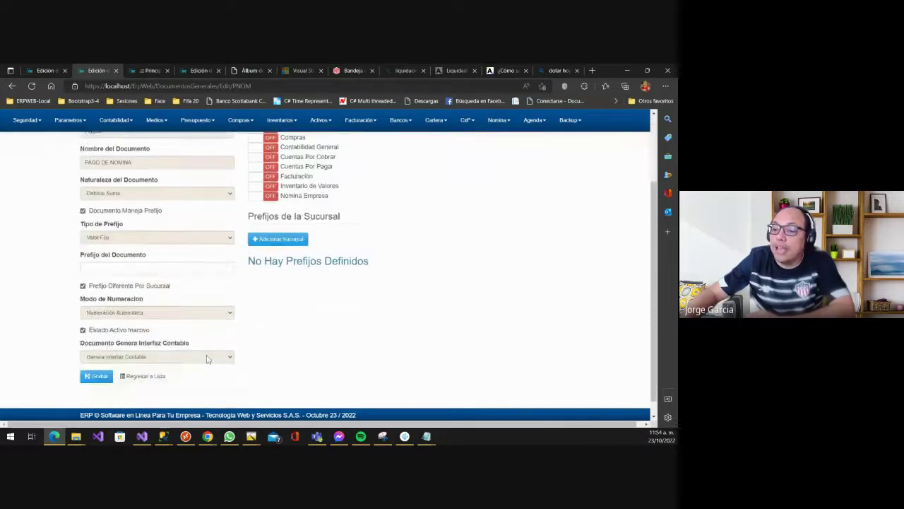
scroll(207, 358, "up", 3)
scroll(123, 349, "down", 3)
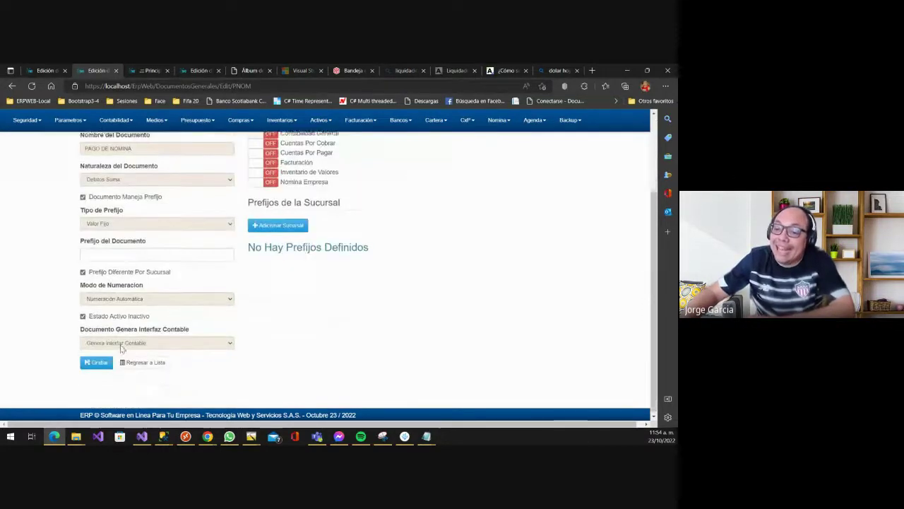
scroll(344, 272, "up", 3)
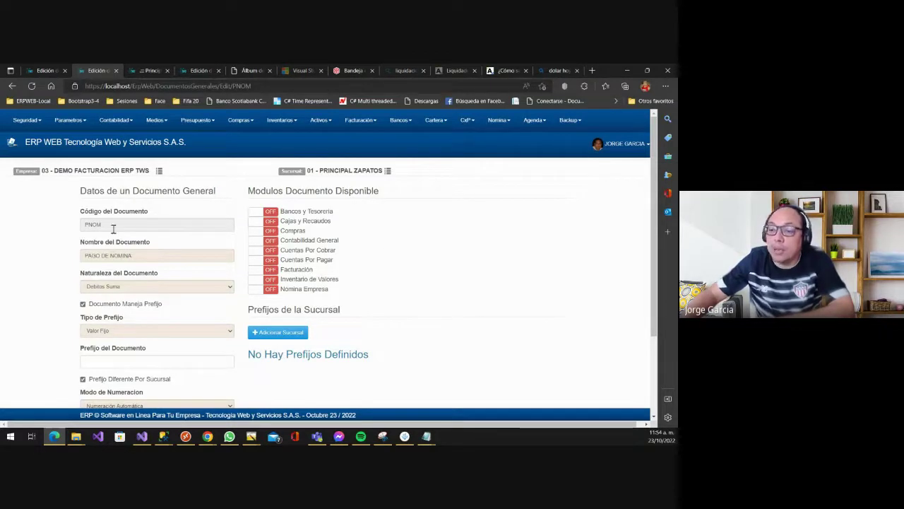
left_click(257, 212)
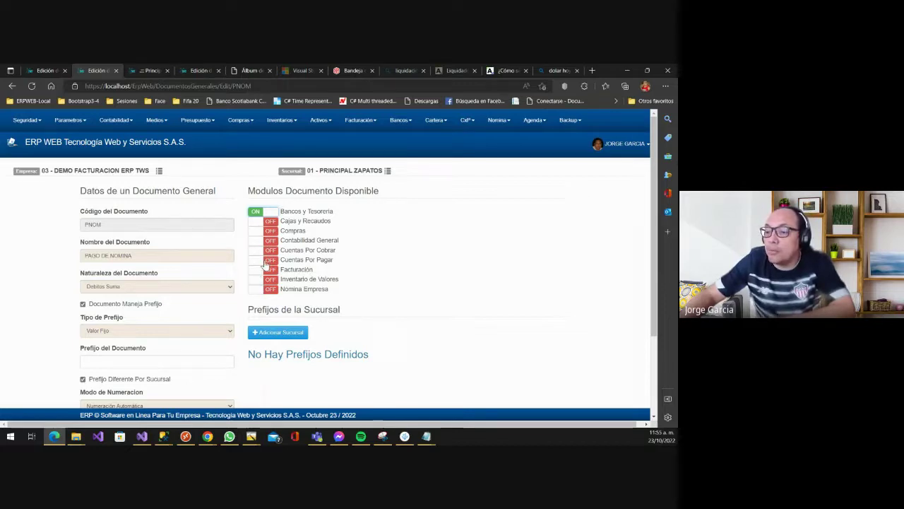
left_click(253, 261)
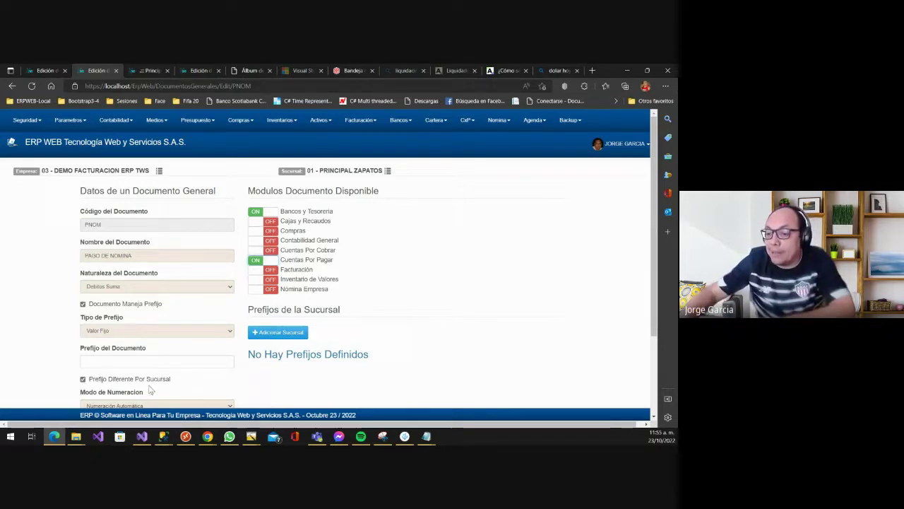
scroll(150, 367, "down", 1)
- Enter prefix PRF and add branch prefix NOT for Sucursal Sede Norte
left_click(129, 313)
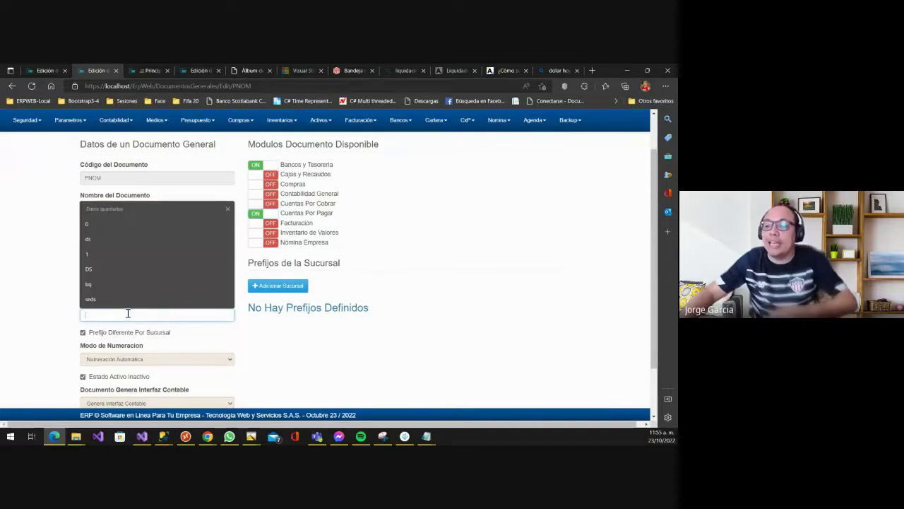
type("PRF")
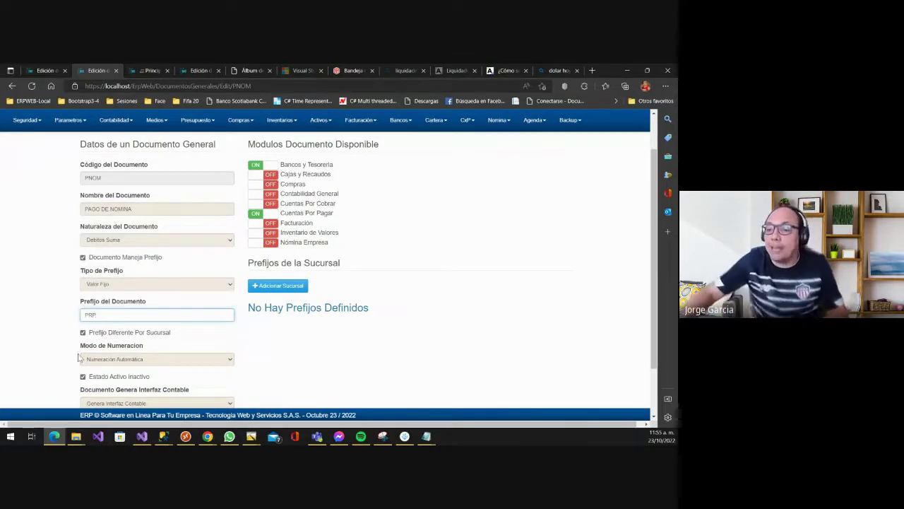
left_click(304, 285)
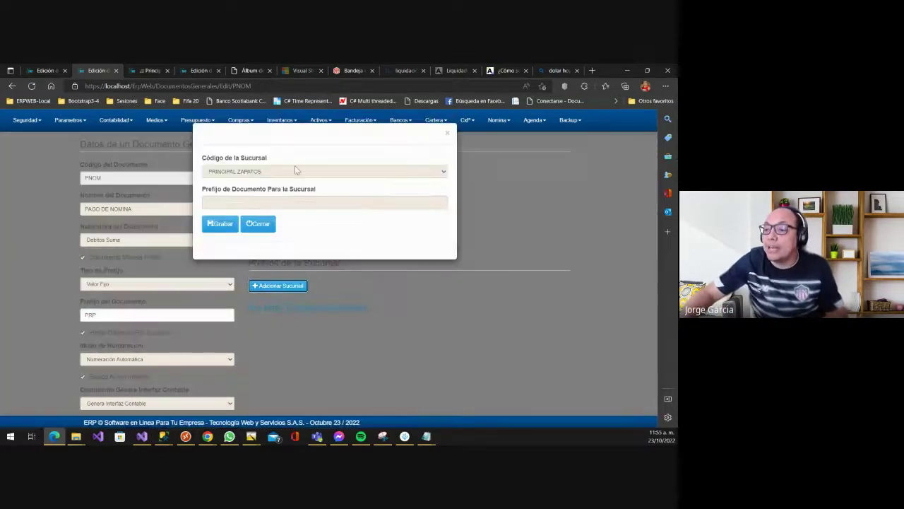
left_click(296, 171)
left_click(244, 197)
left_click(244, 201)
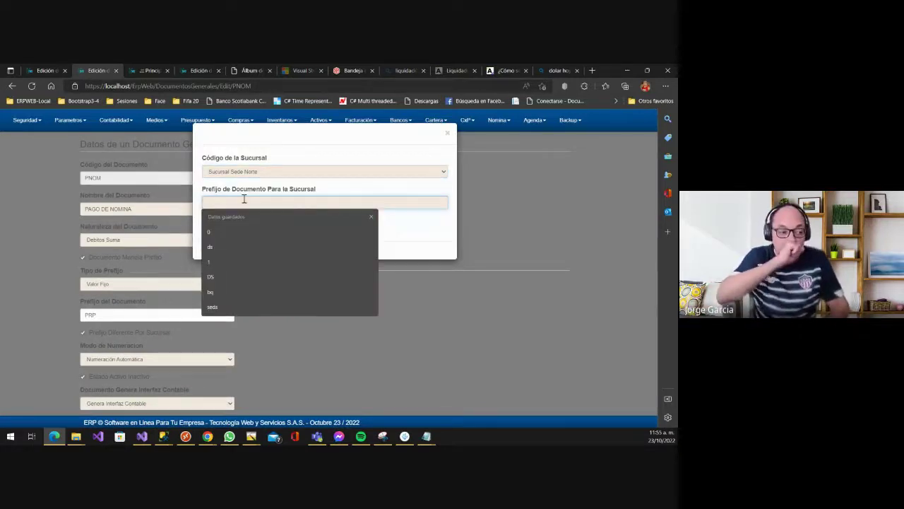
type("NOT")
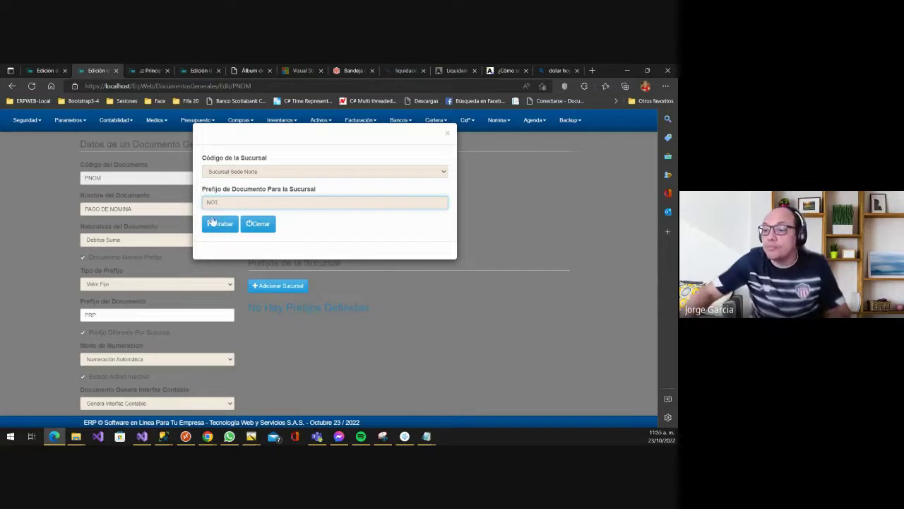
left_click(217, 224)
- Add branch prefix PQT for the 03 - PARQUE branch
left_click(278, 286)
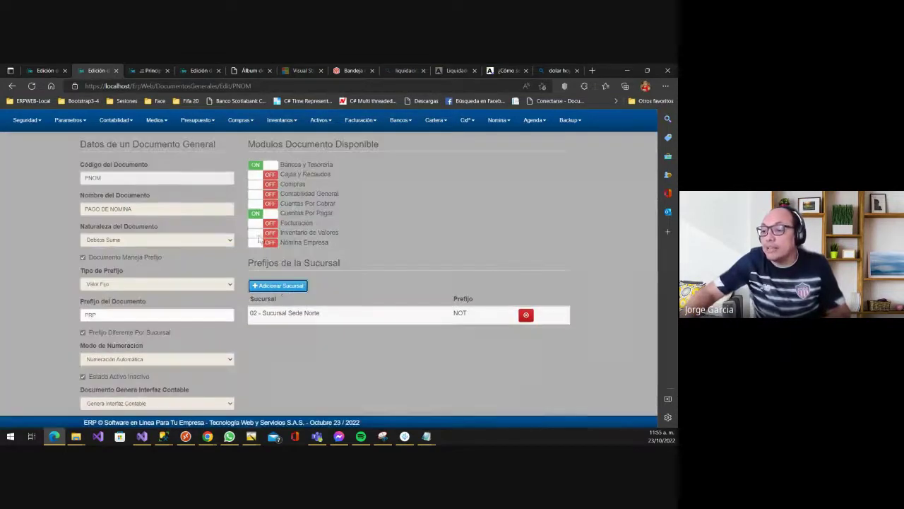
left_click(259, 171)
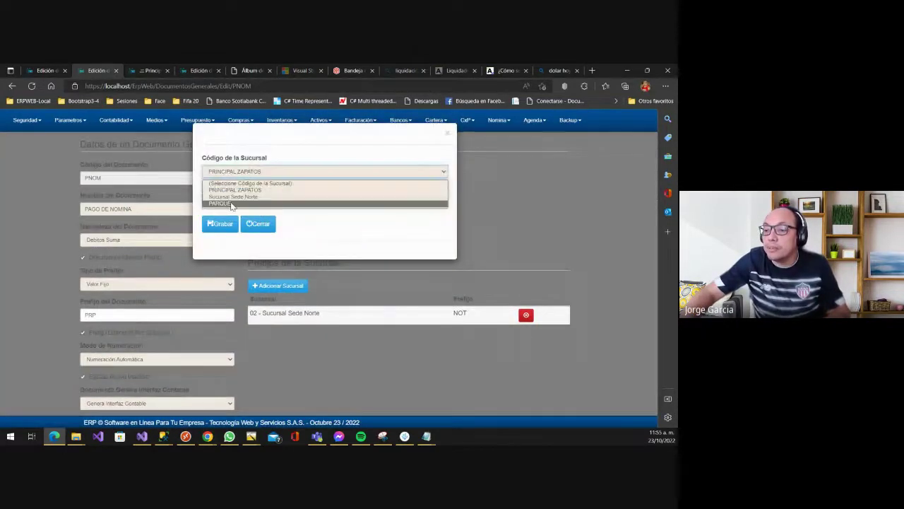
left_click(231, 203)
left_click(226, 202)
type("PQT")
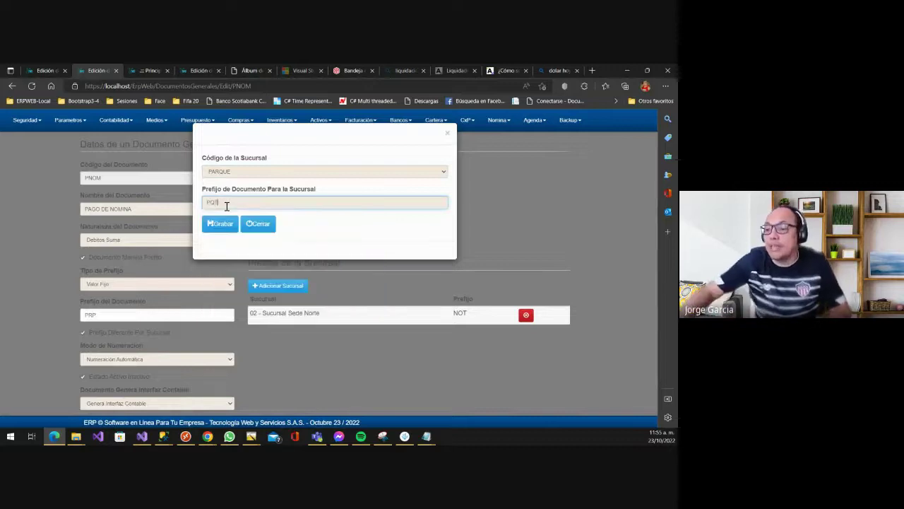
left_click(224, 225)
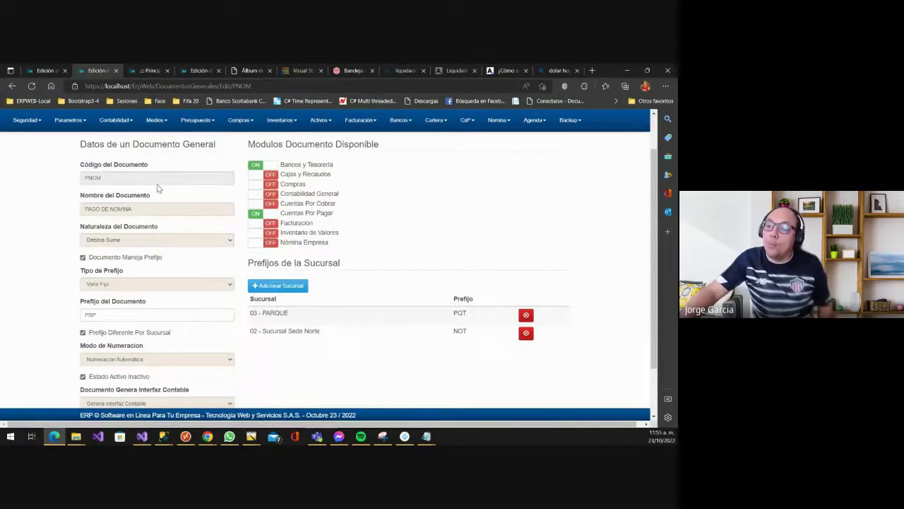
scroll(309, 267, "down", 1)
scroll(219, 244, "up", 2)
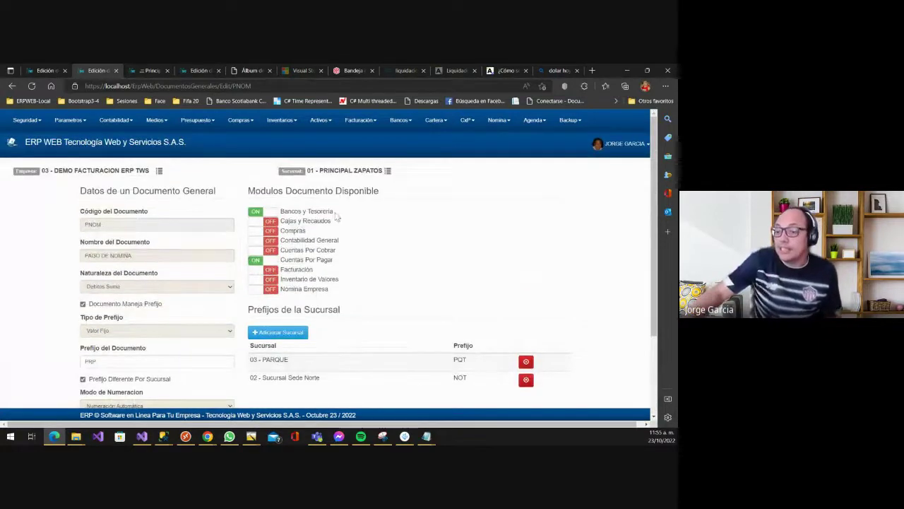
scroll(307, 280, "down", 2)
scroll(306, 323, "up", 2)
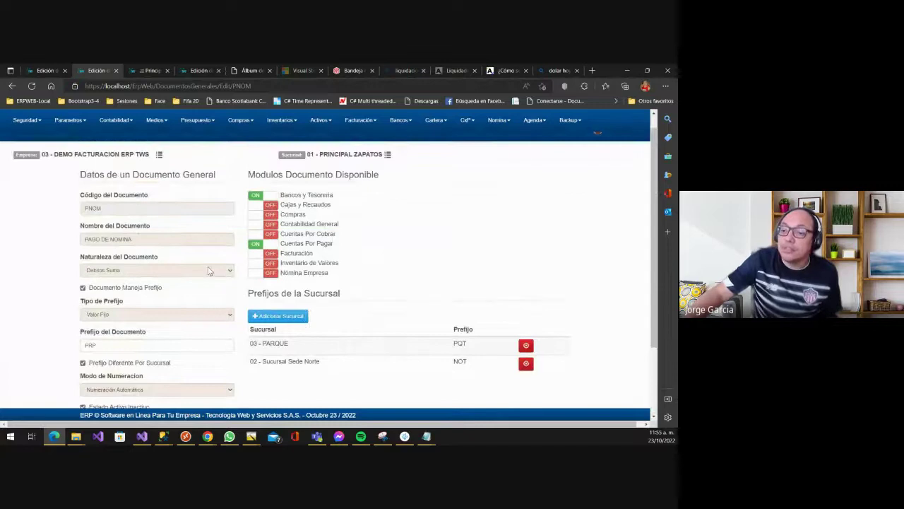
scroll(345, 303, "down", 1)
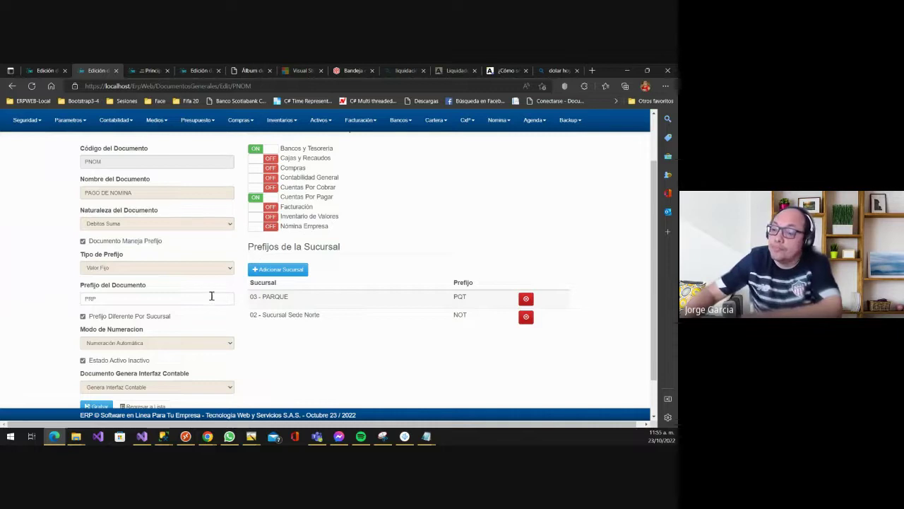
scroll(212, 295, "down", 2)
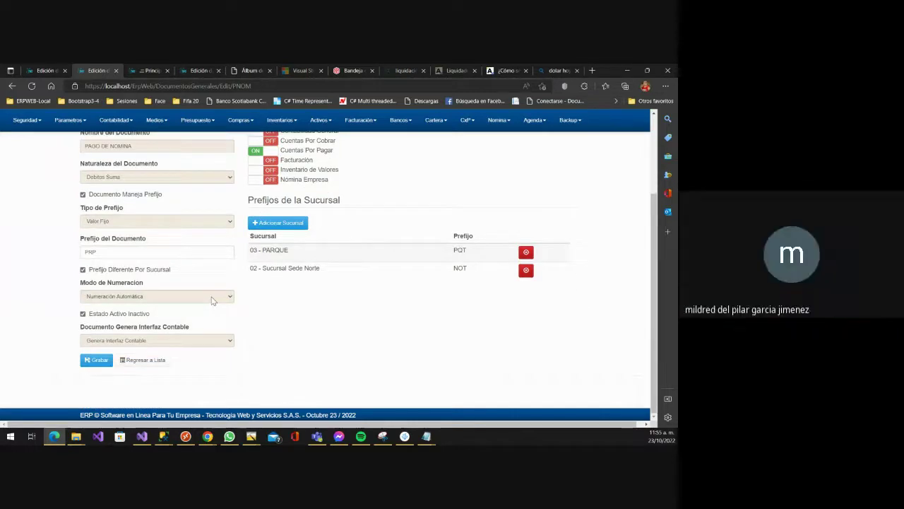
scroll(211, 300, "up", 4)
scroll(212, 301, "down", 2)
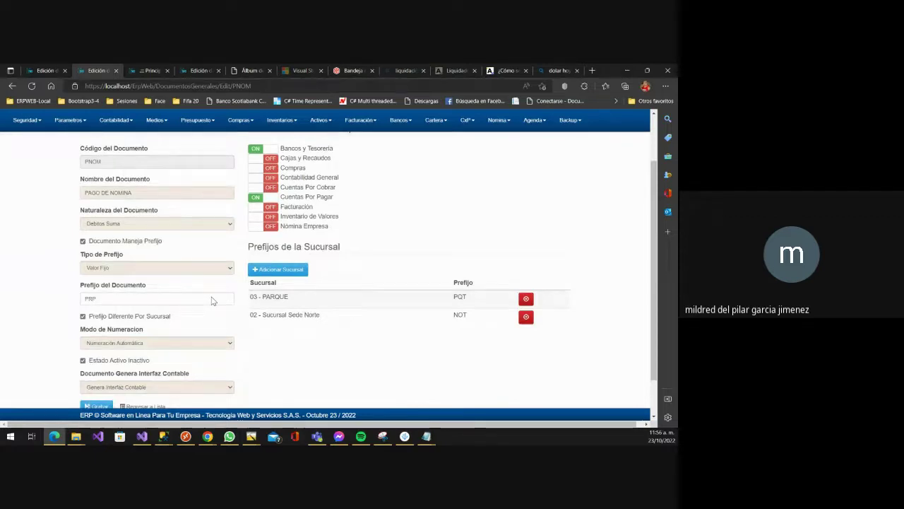
scroll(195, 290, "down", 2)
scroll(196, 289, "down", 1)
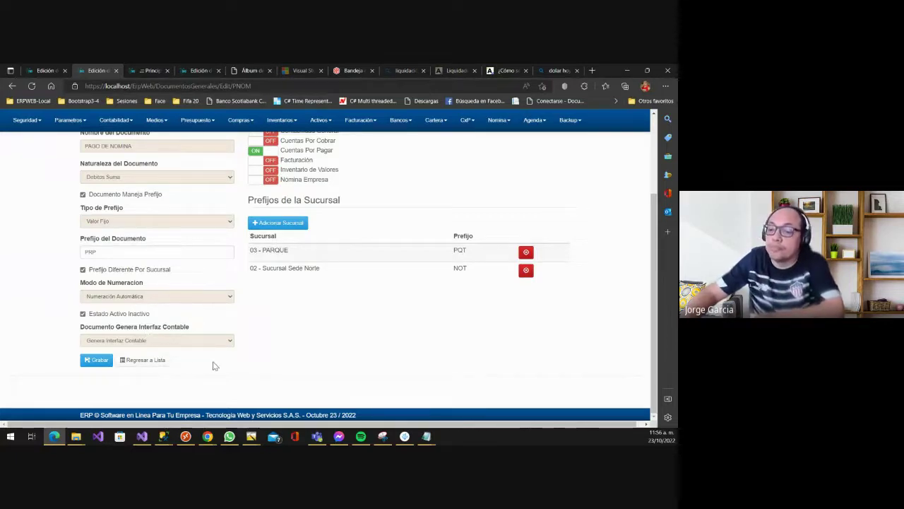
- Save PNOM PAGO DE NOMINA and review it in the documents list (DB, prefix S, numbering A)
left_click(98, 361)
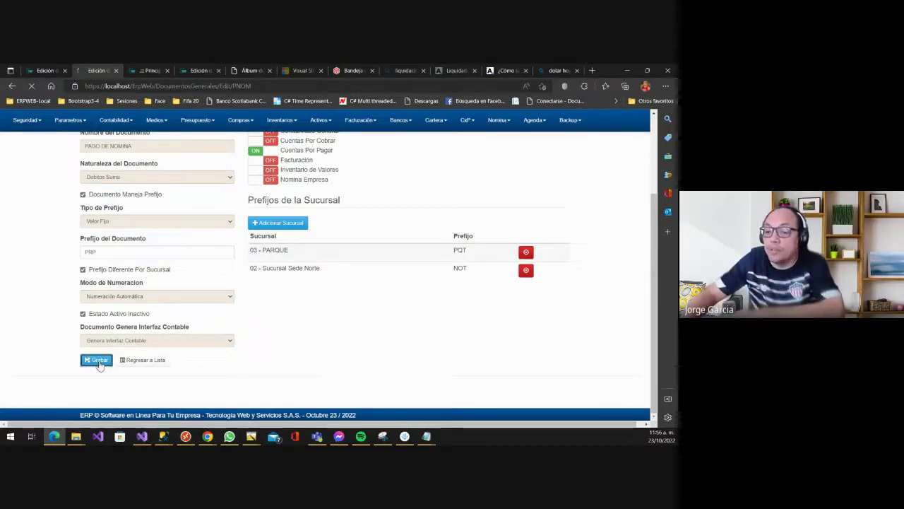
scroll(174, 283, "down", 2)
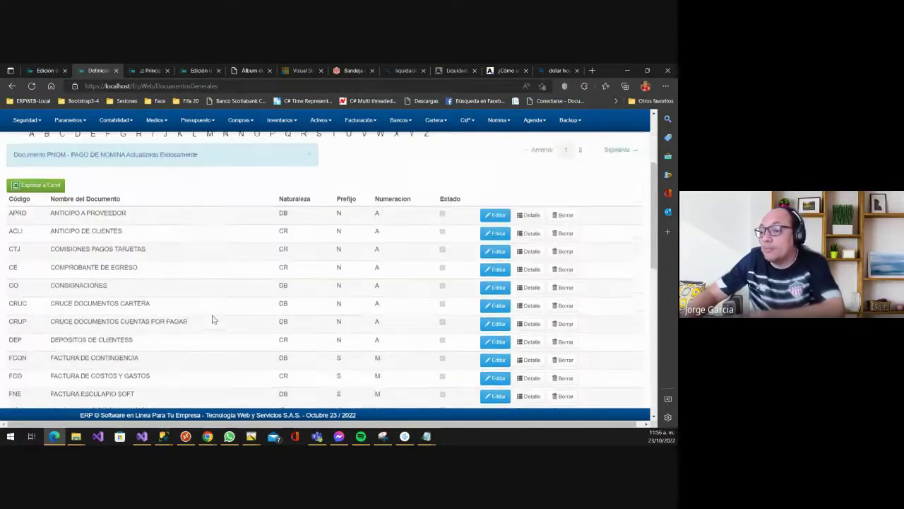
scroll(136, 291, "down", 1)
scroll(110, 275, "down", 3)
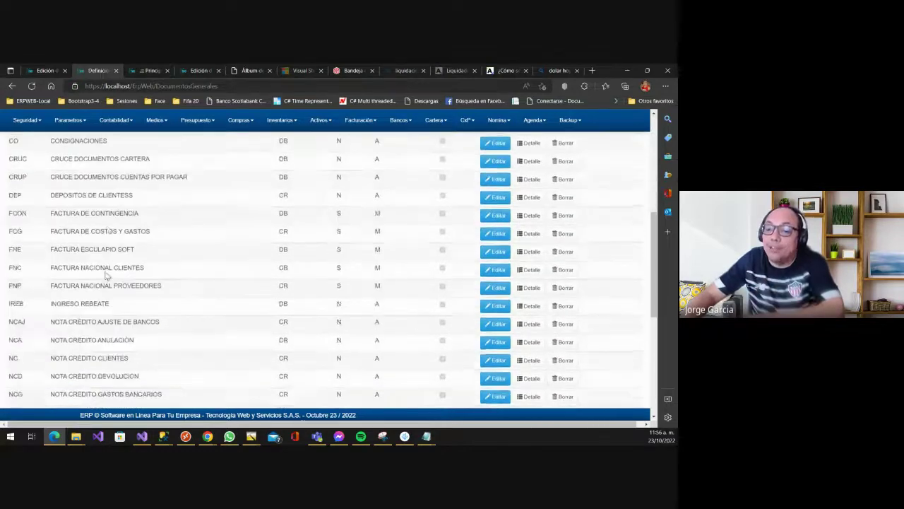
scroll(105, 272, "down", 3)
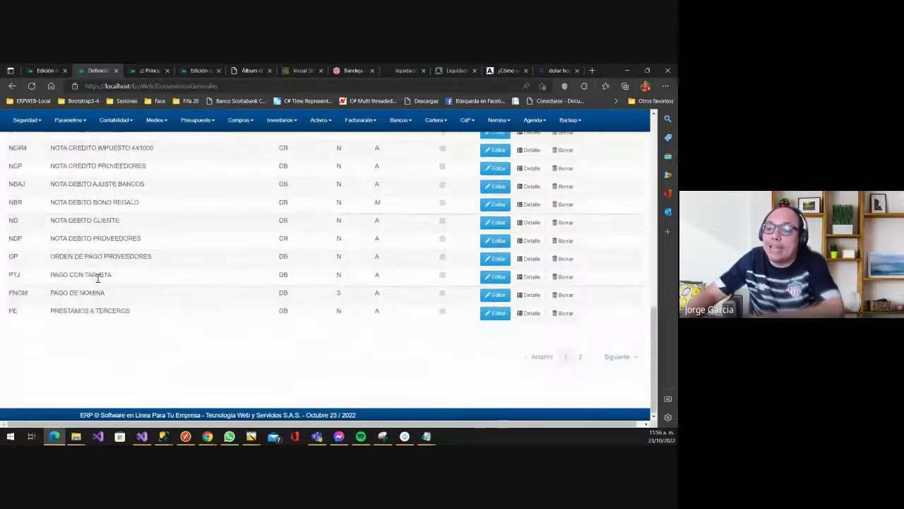
scroll(98, 277, "up", 8)
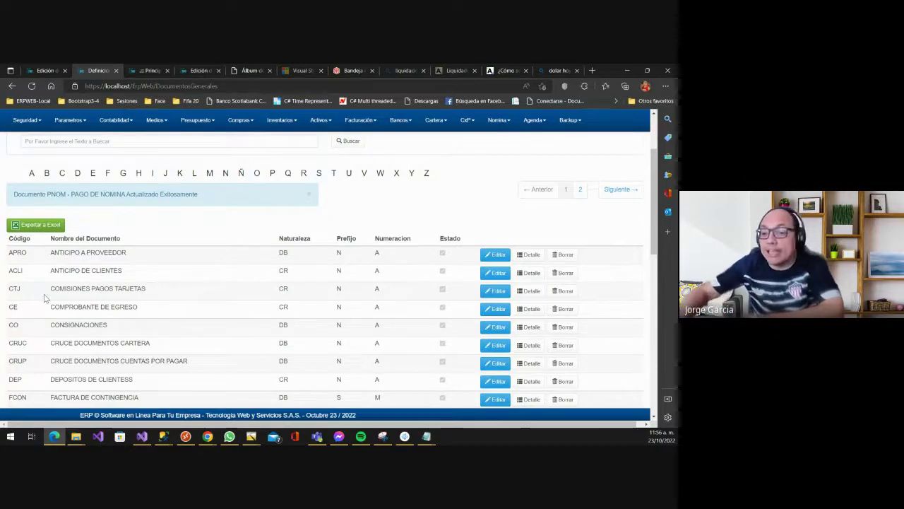
scroll(70, 297, "down", 2)
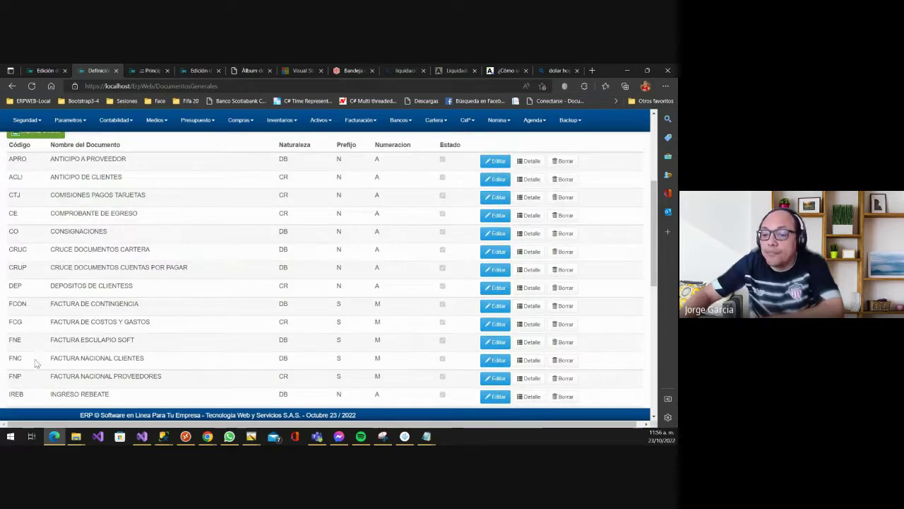
left_click(494, 359)
scroll(206, 298, "down", 1)
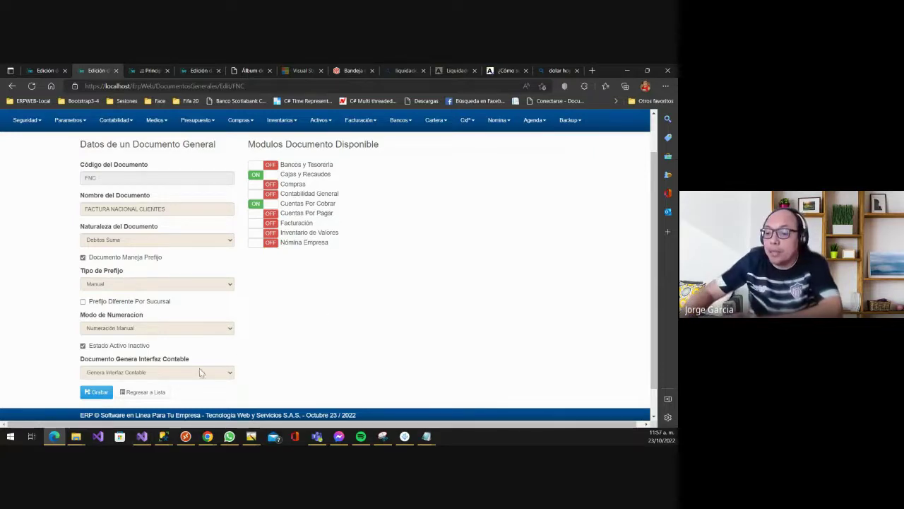
left_click(147, 396)
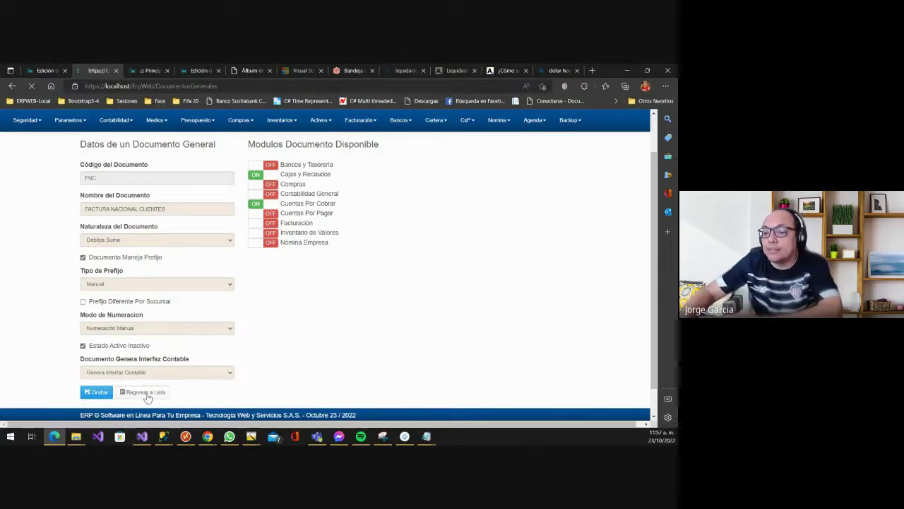
left_click(68, 236)
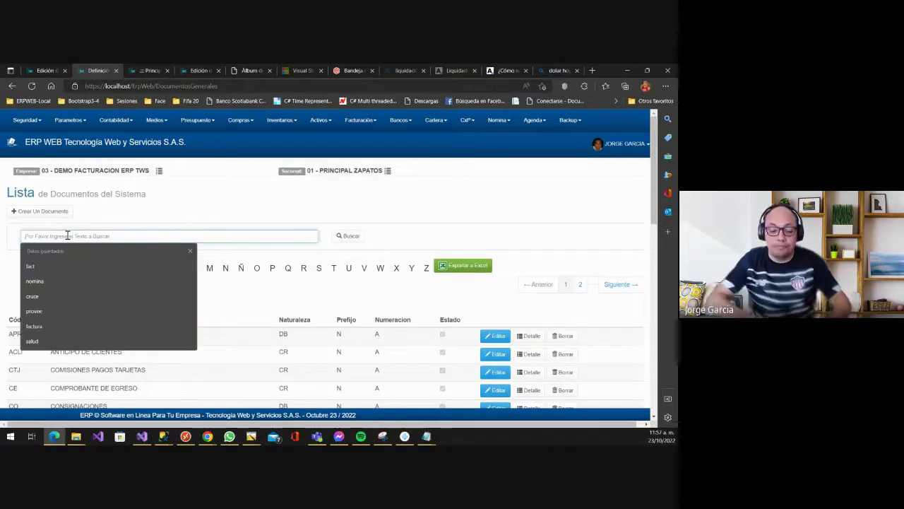
type("prov")
key("Return")
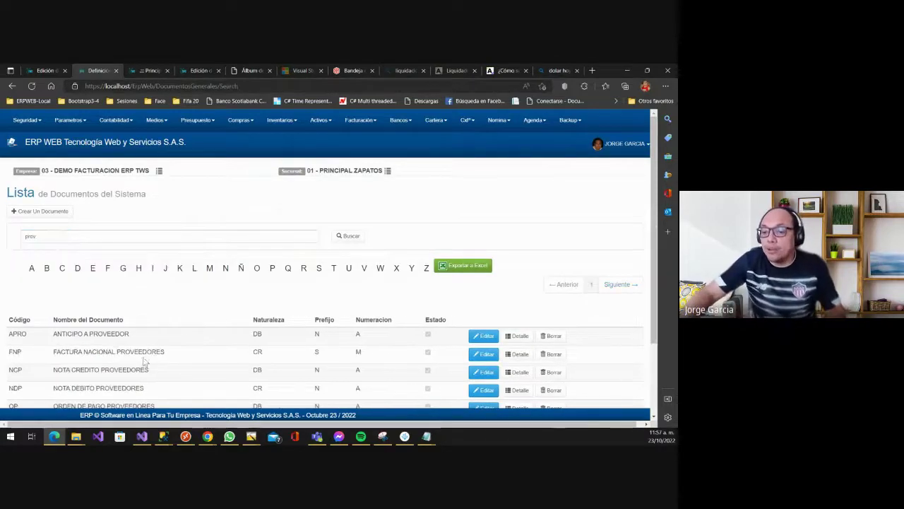
scroll(138, 354, "down", 2)
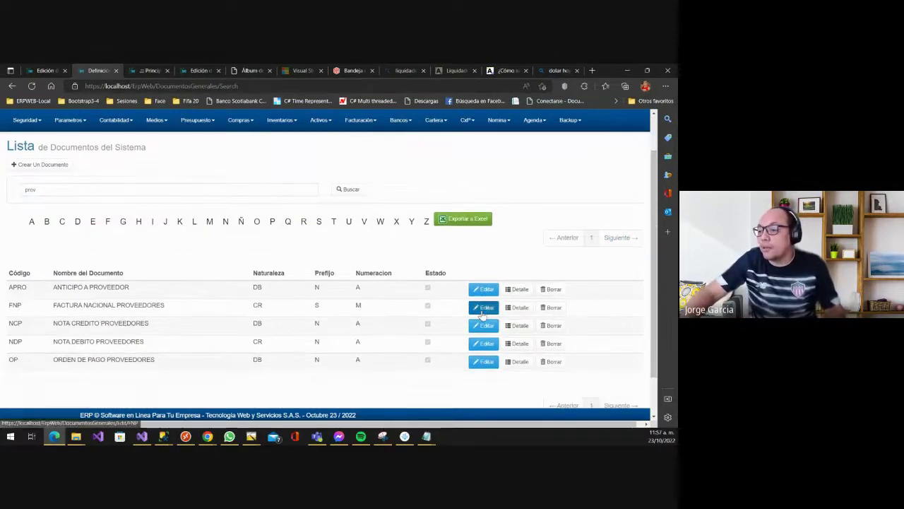
left_click(484, 307)
scroll(269, 302, "down", 2)
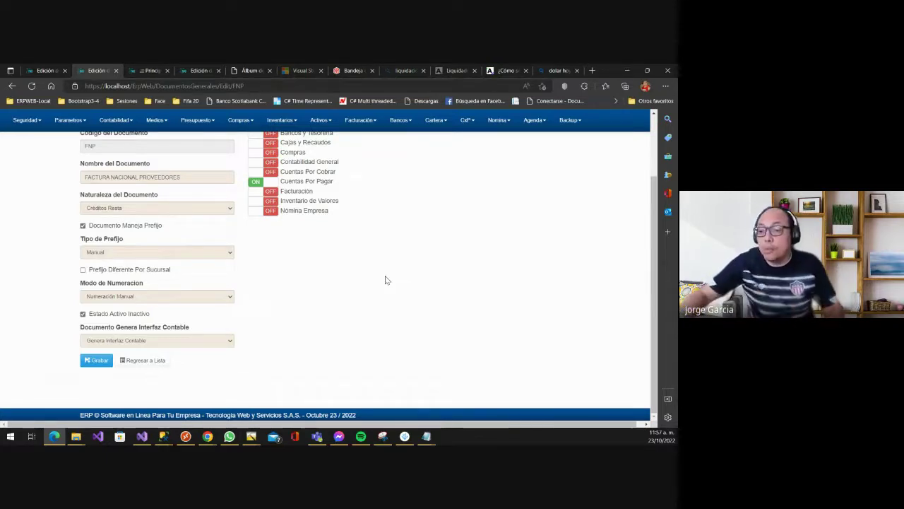
scroll(544, 192, "up", 2)
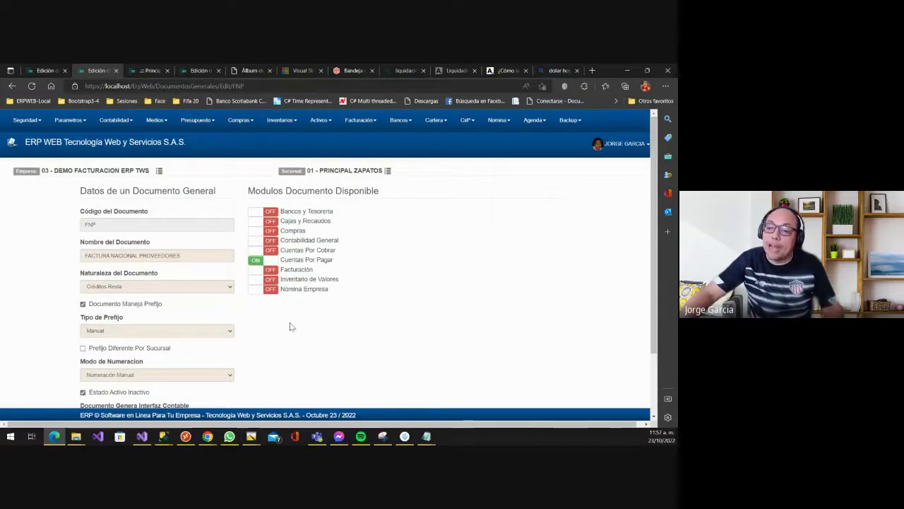
scroll(300, 335, "down", 2)
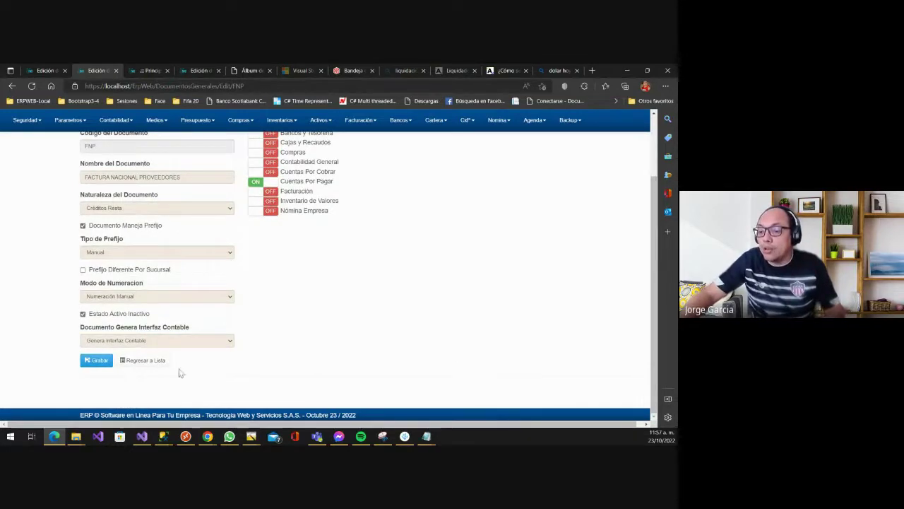
left_click(152, 361)
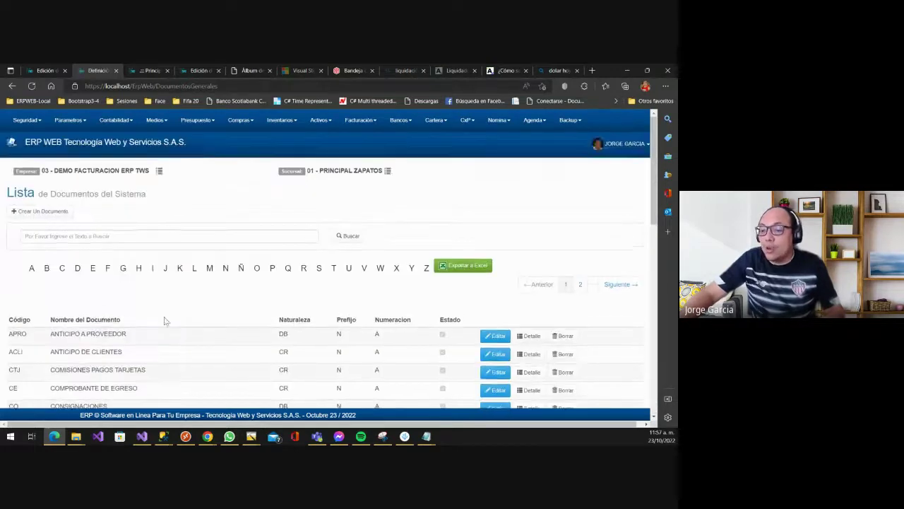
- Go to Parametros > Generales > Clases Documentos Tercero > Generales
scroll(184, 327, "down", 8)
scroll(188, 323, "up", 7)
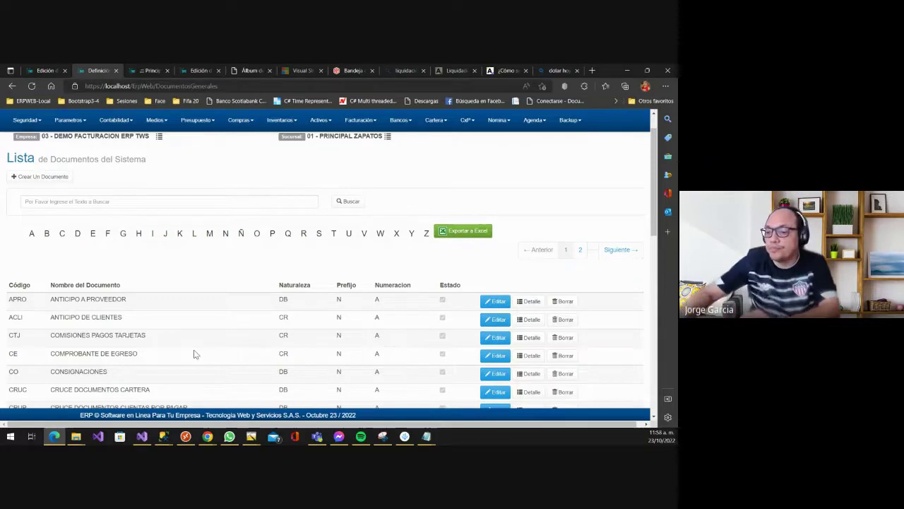
scroll(233, 315, "down", 1)
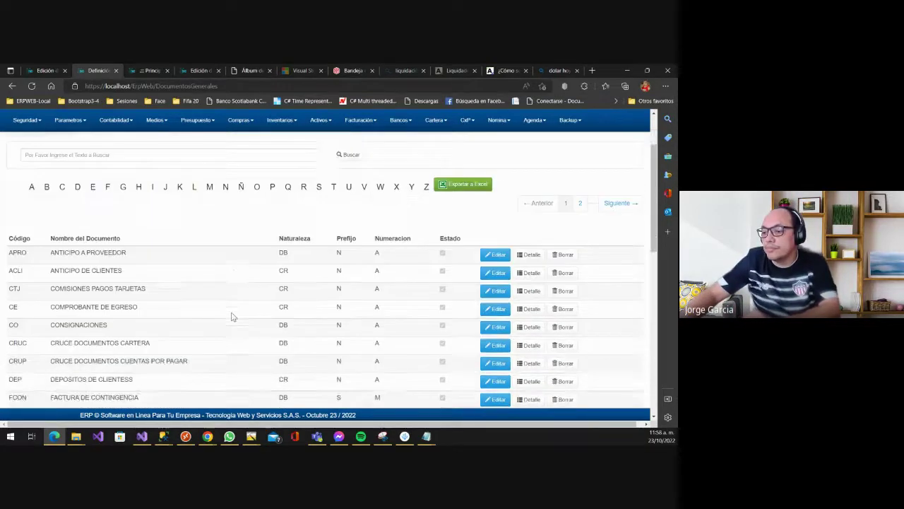
scroll(233, 315, "up", 2)
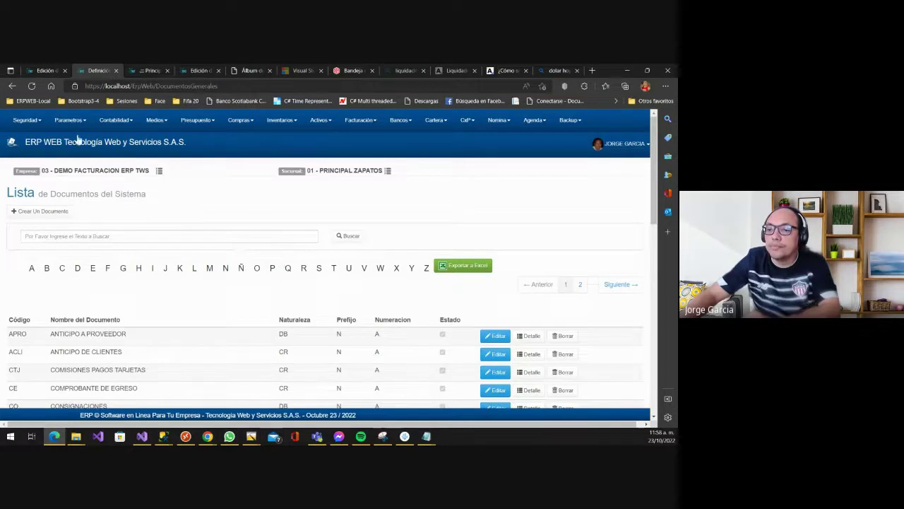
left_click(79, 121)
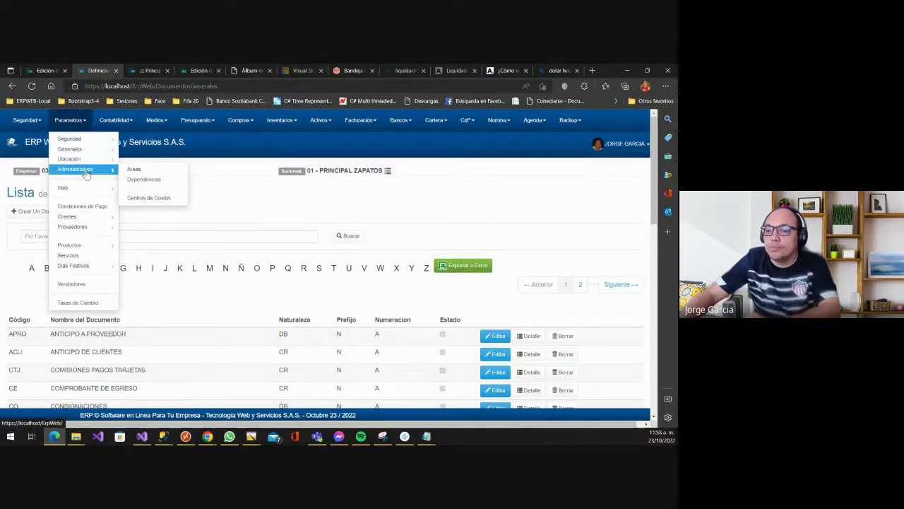
mouse_move(98, 154)
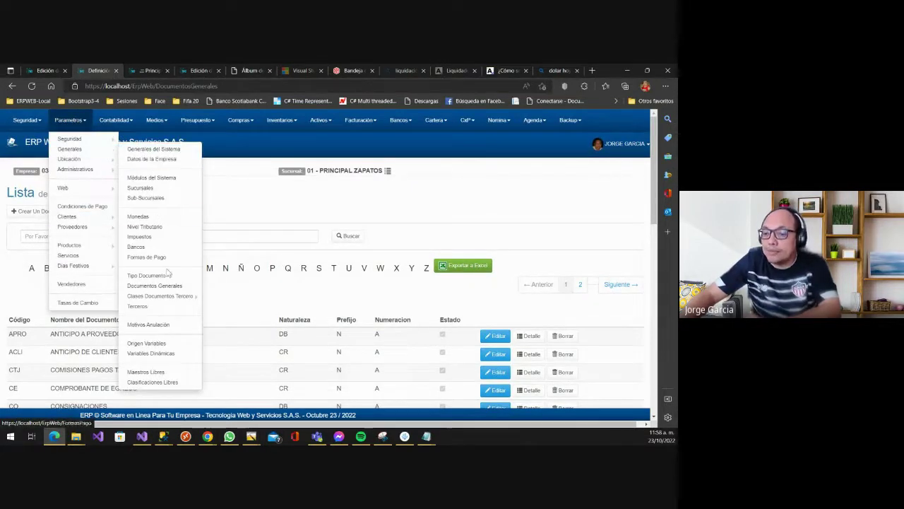
mouse_move(149, 296)
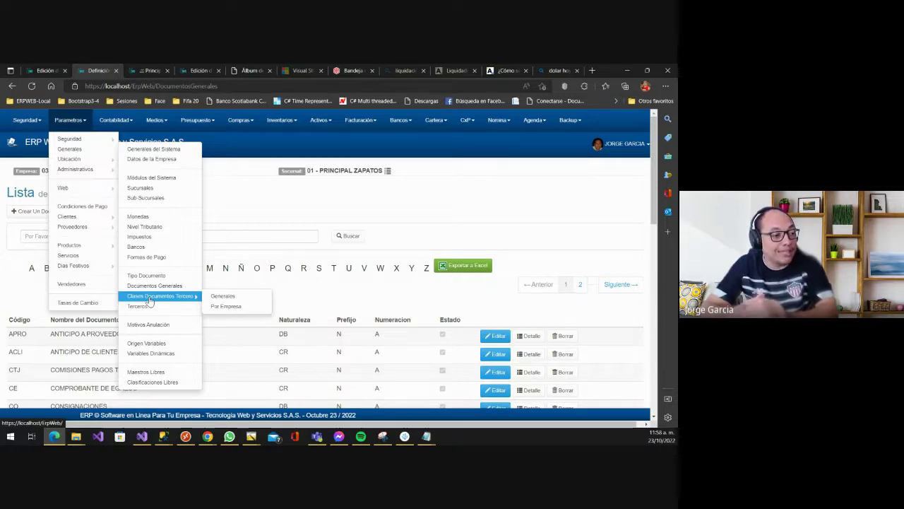
left_click(219, 296)
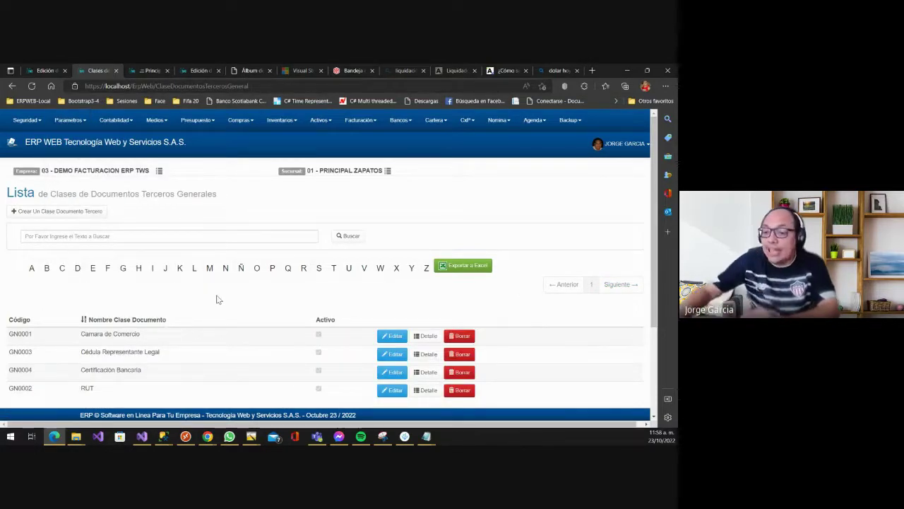
- Review the GN0001–GN0004 general classes, then open the Parametros menu
scroll(222, 339, "down", 1)
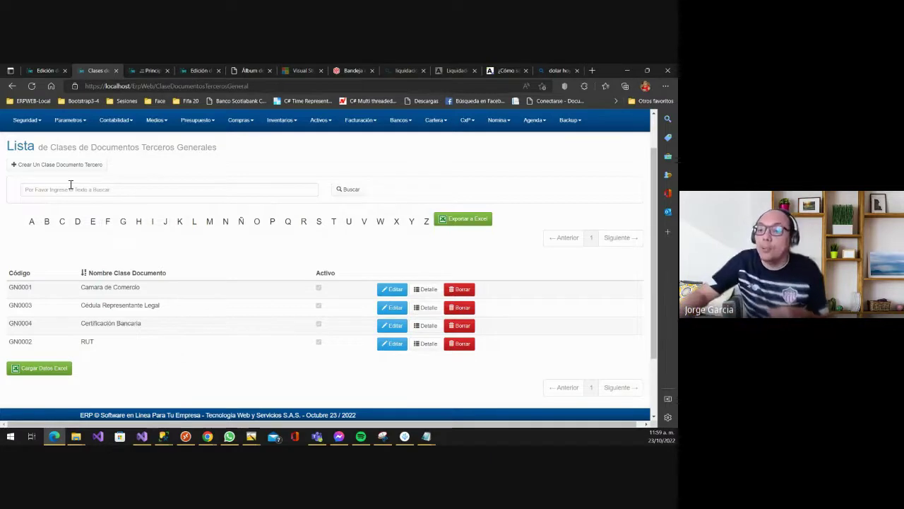
left_click(70, 120)
- Open the Clases Documentos Tercero Por Empresa list
mouse_move(70, 149)
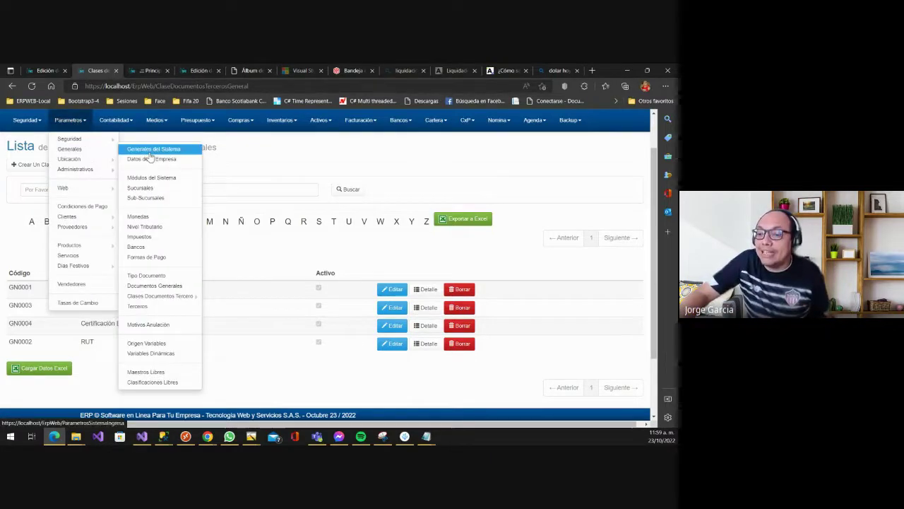
mouse_move(185, 296)
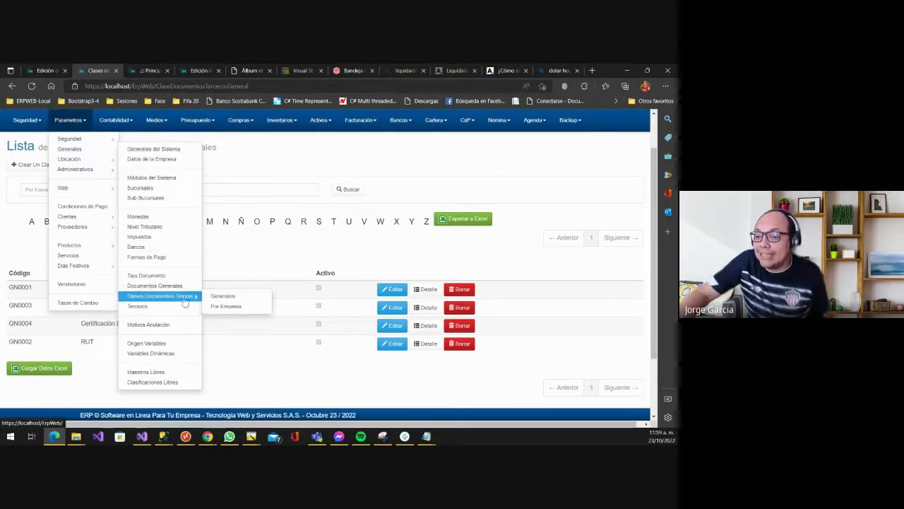
left_click(228, 307)
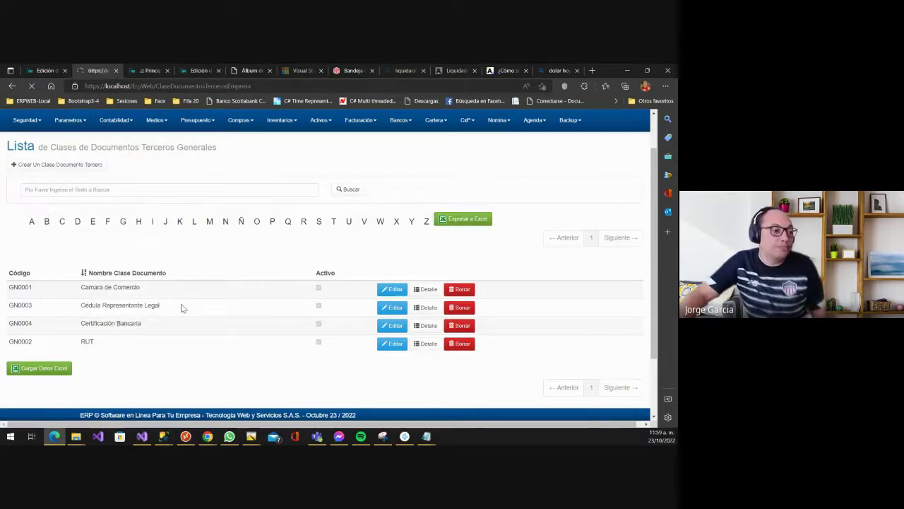
scroll(207, 310, "down", 1)
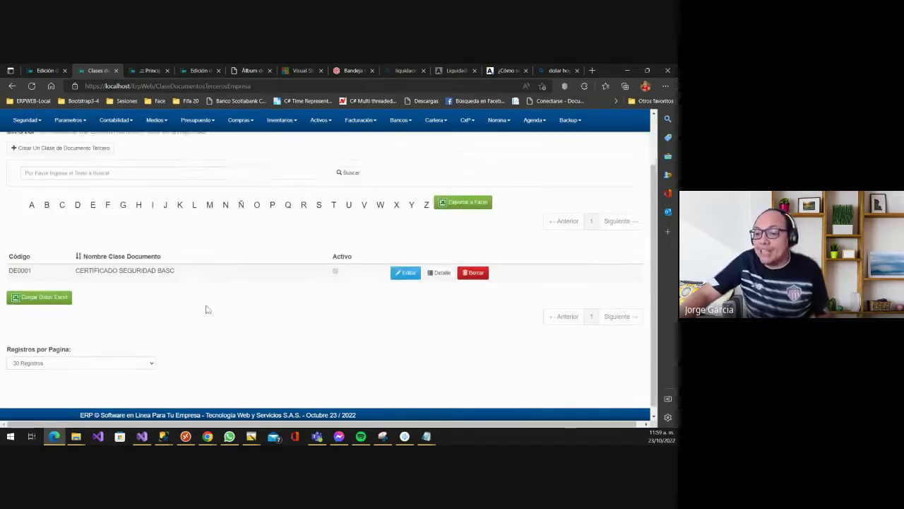
scroll(169, 298, "up", 1)
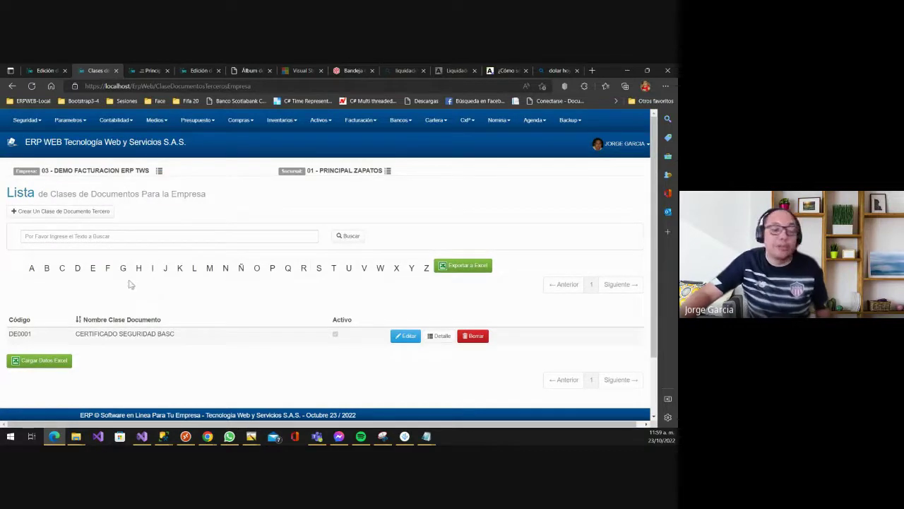
- Create company document class SOLICITUD DE CREDITO and save it
left_click(72, 213)
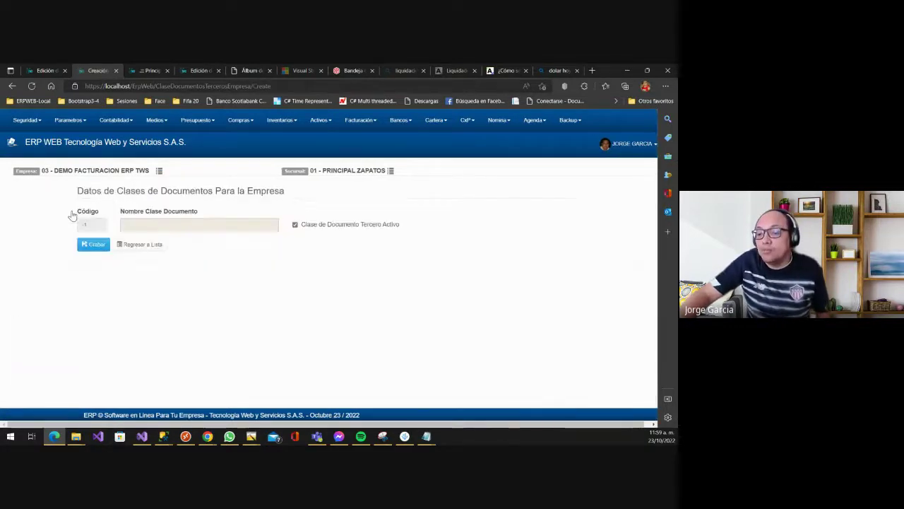
left_click(161, 225)
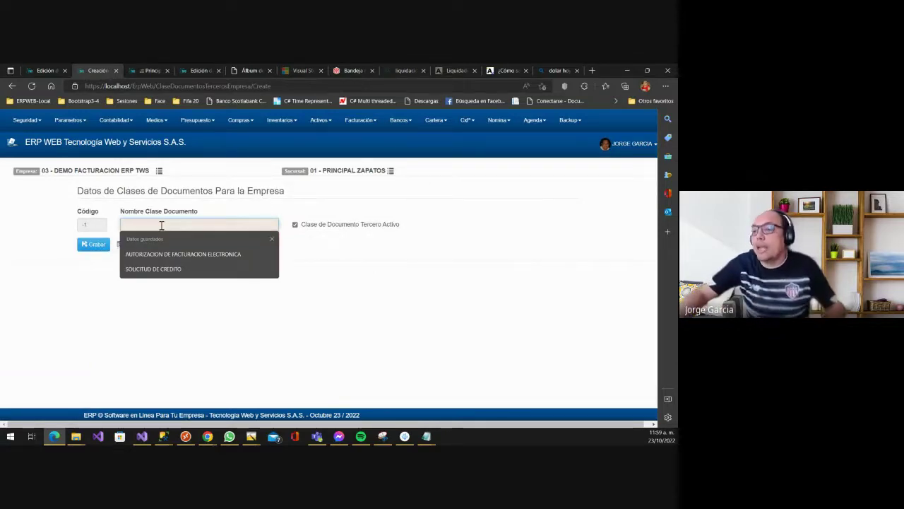
key("Down")
key("Return")
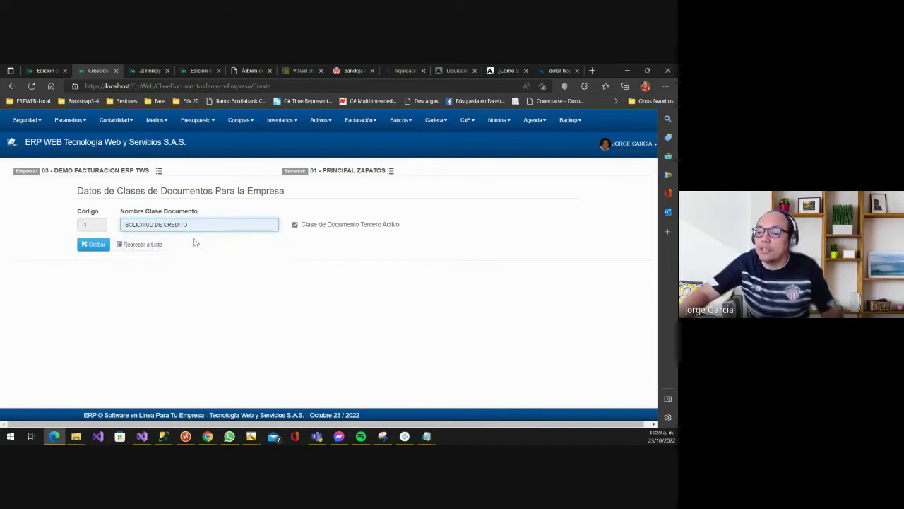
left_click_drag(203, 225, 107, 227)
left_click(146, 227)
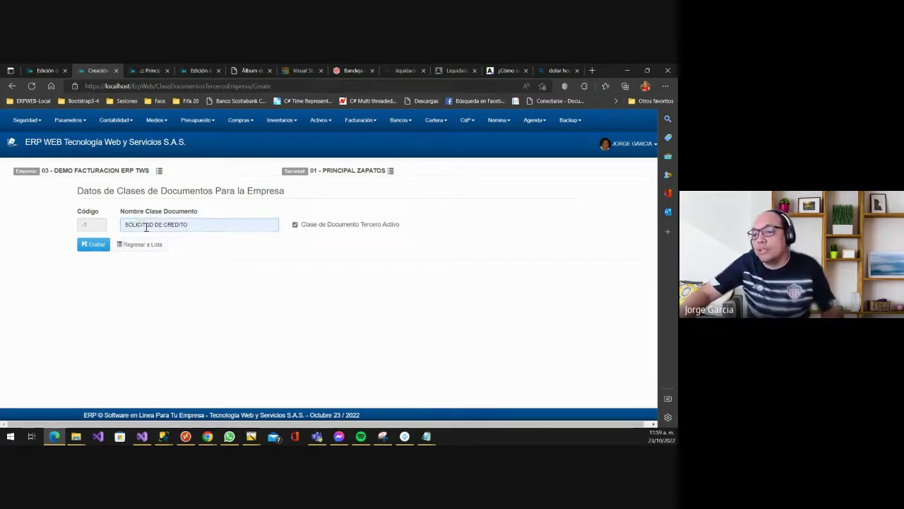
left_click(95, 244)
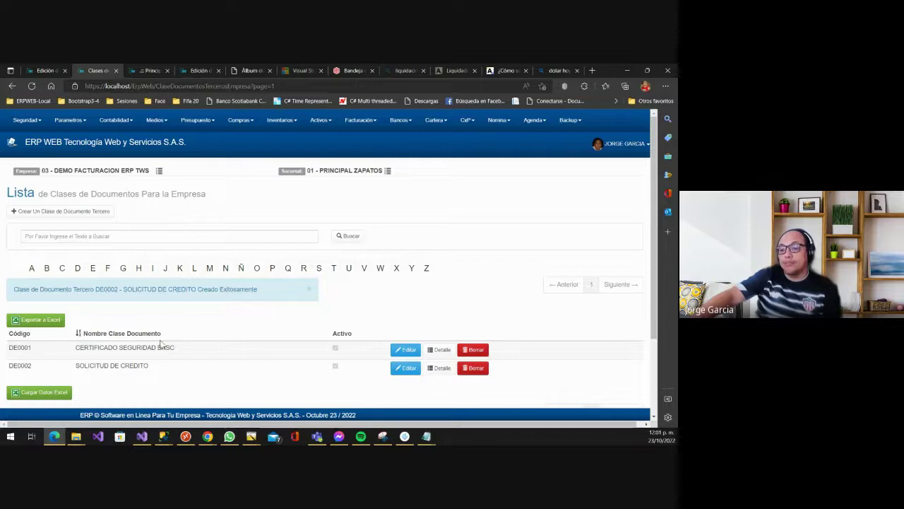
- Browse the Parametros menu and open Terceros to show Maestro Terceros for company 03
left_click(66, 124)
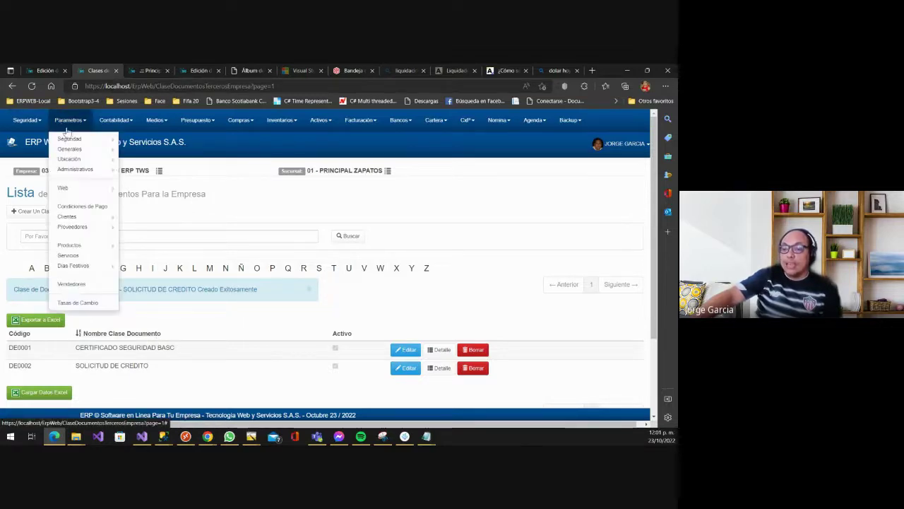
mouse_move(92, 150)
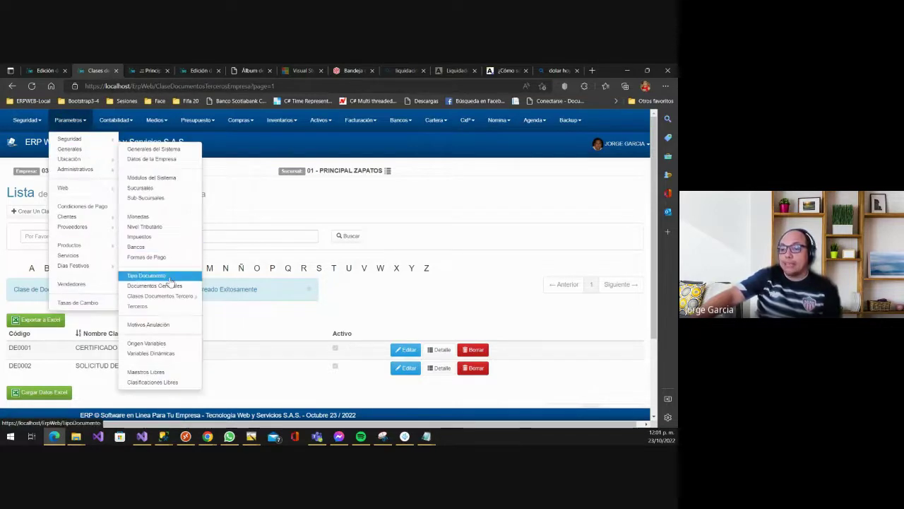
mouse_move(177, 296)
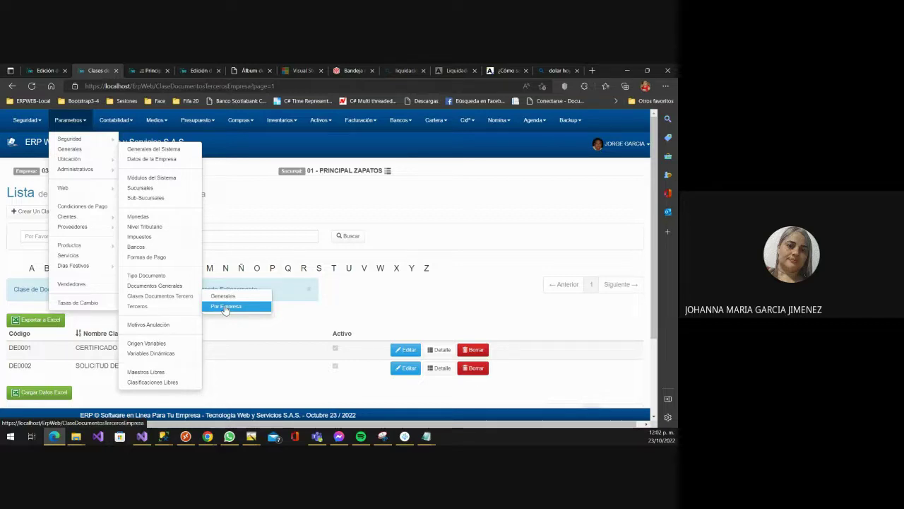
mouse_move(101, 219)
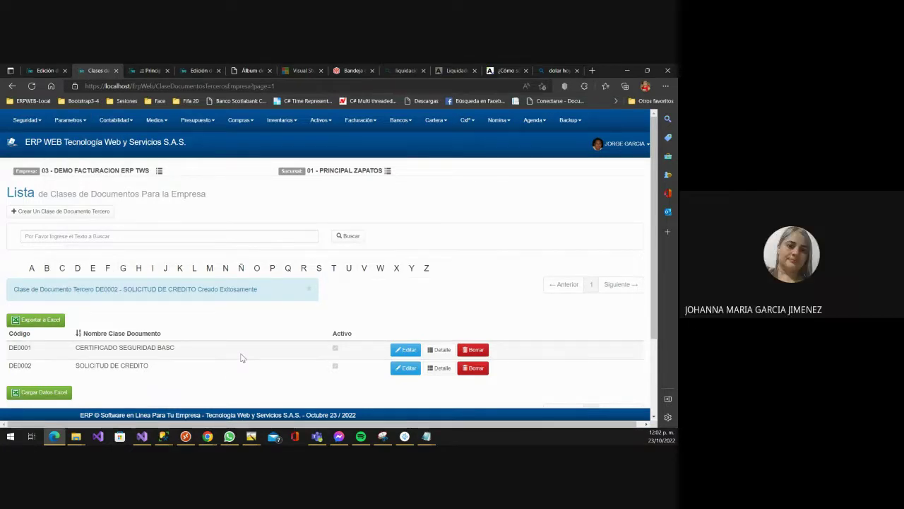
mouse_move(69, 120)
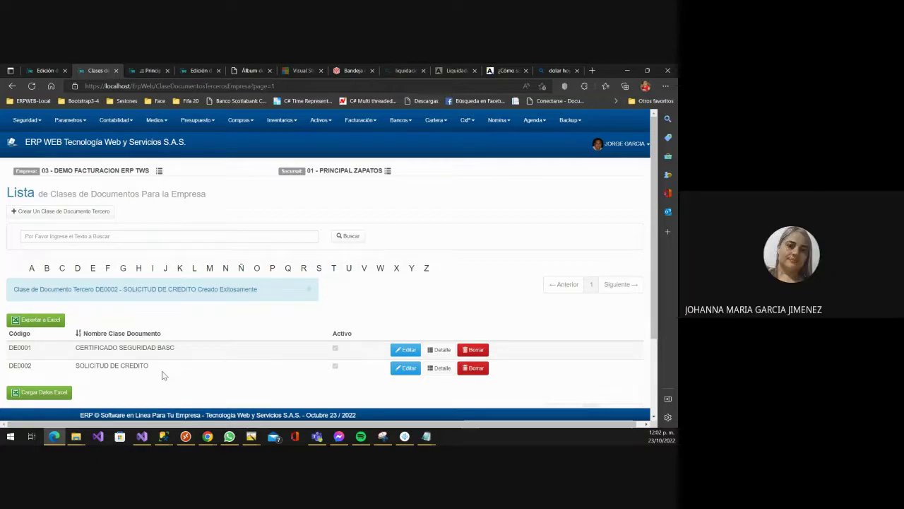
left_click(67, 120)
mouse_move(71, 149)
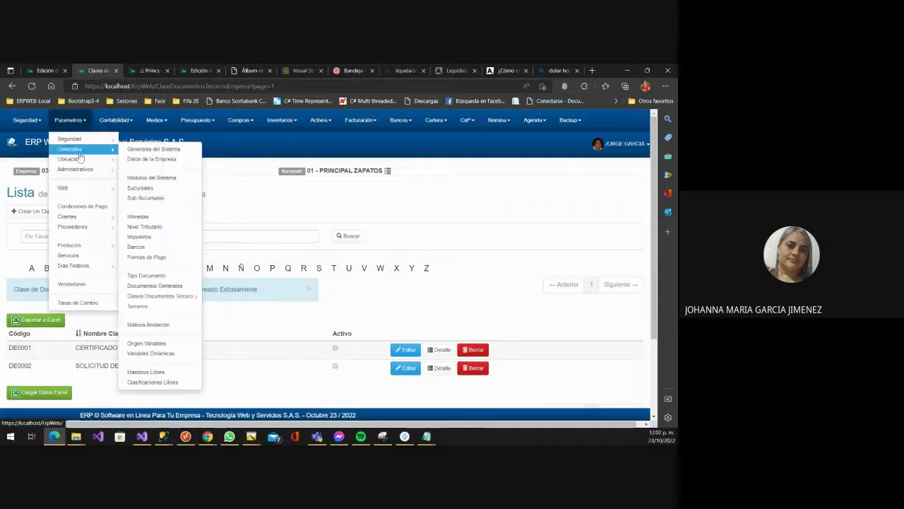
left_click(139, 307)
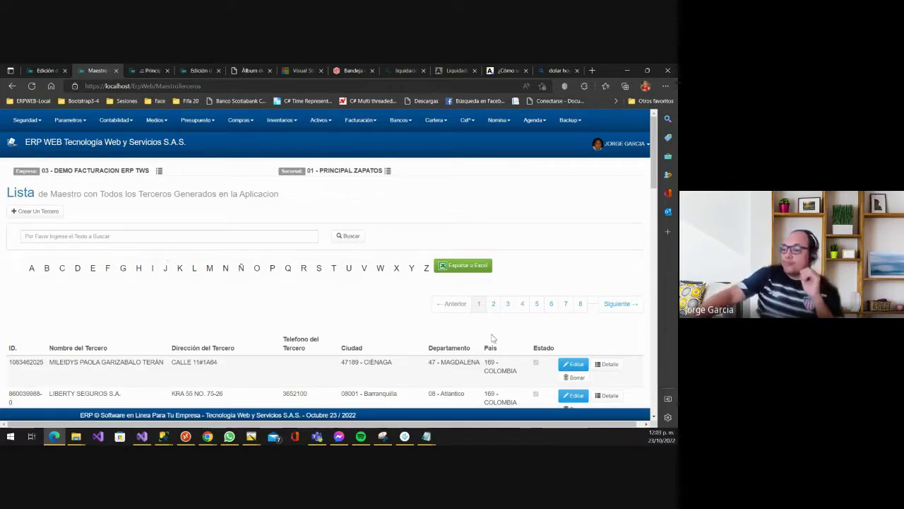
- Edit the first third party in the Maestro Terceros list
left_click(575, 364)
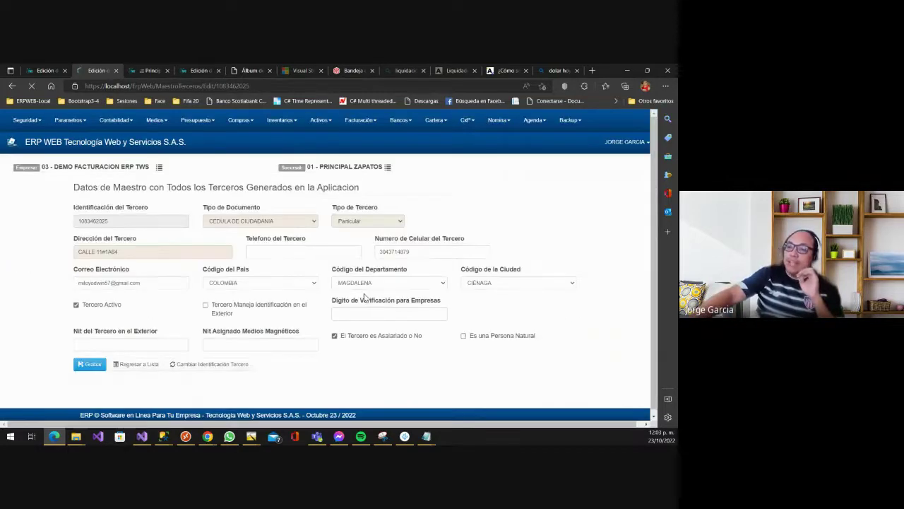
- Leave the third-party form unsaved with 'Regresar a Lista', returning to the Terceros list
scroll(254, 261, "down", 1)
scroll(268, 266, "up", 1)
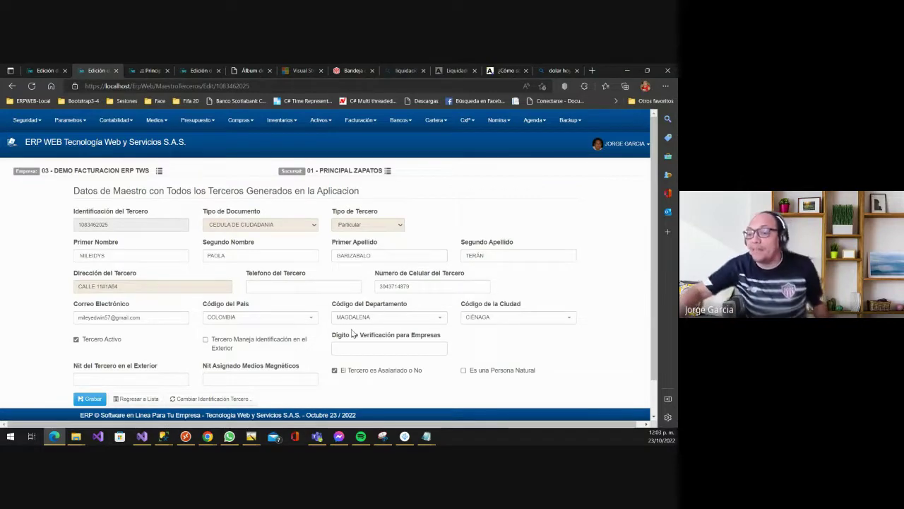
scroll(401, 305, "down", 1)
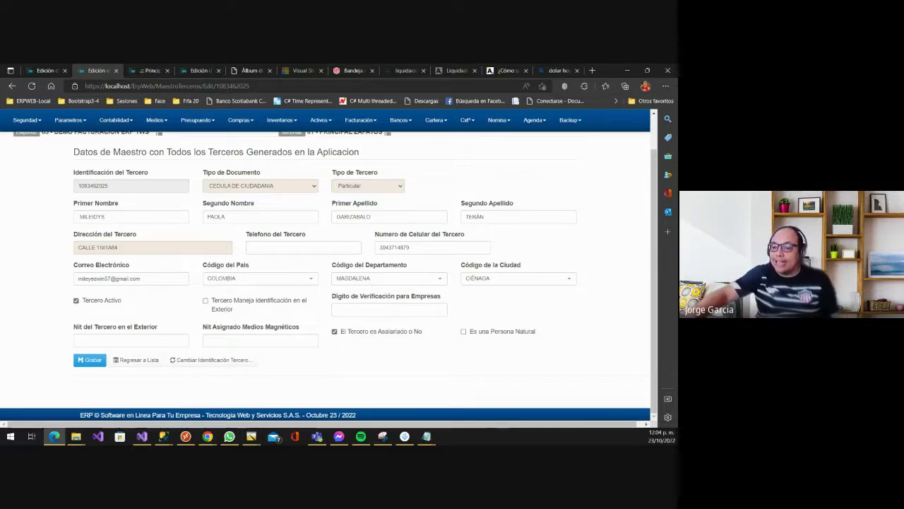
left_click(141, 363)
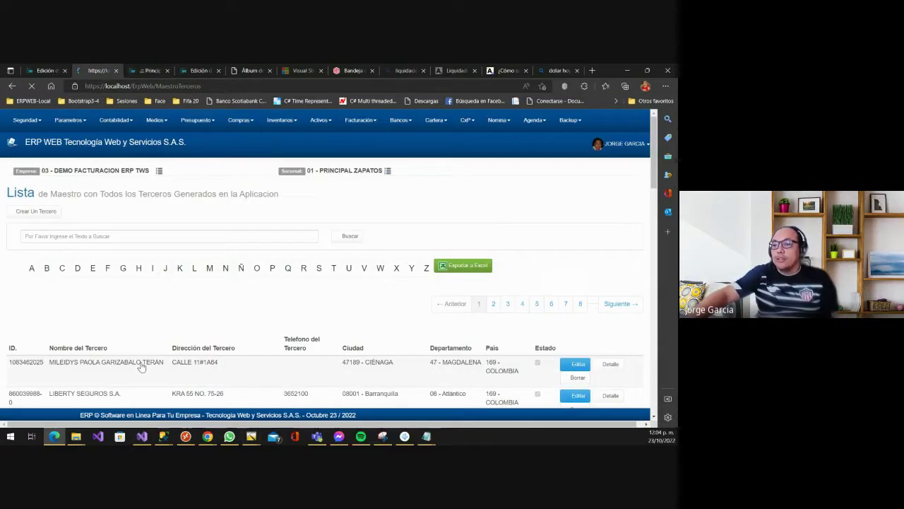
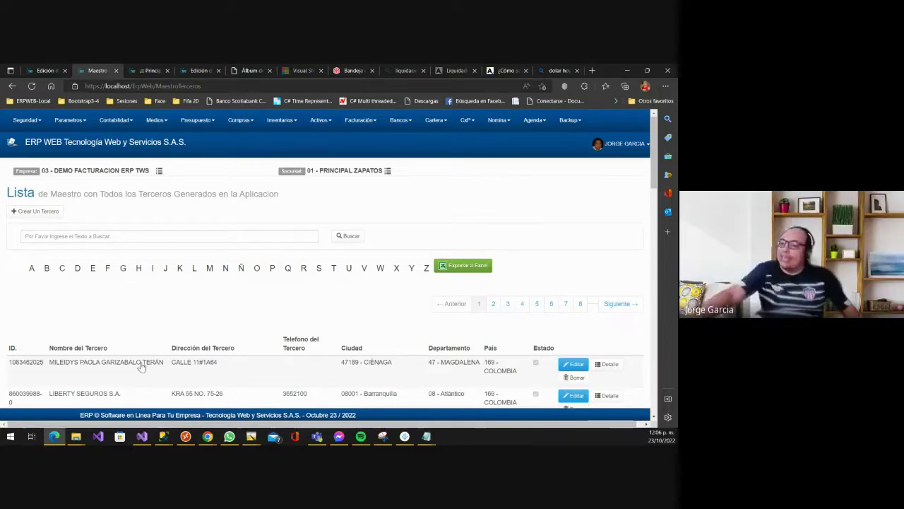
- Edit the first Maestro Terceros entry and review its active, salaried record details
left_click(573, 364)
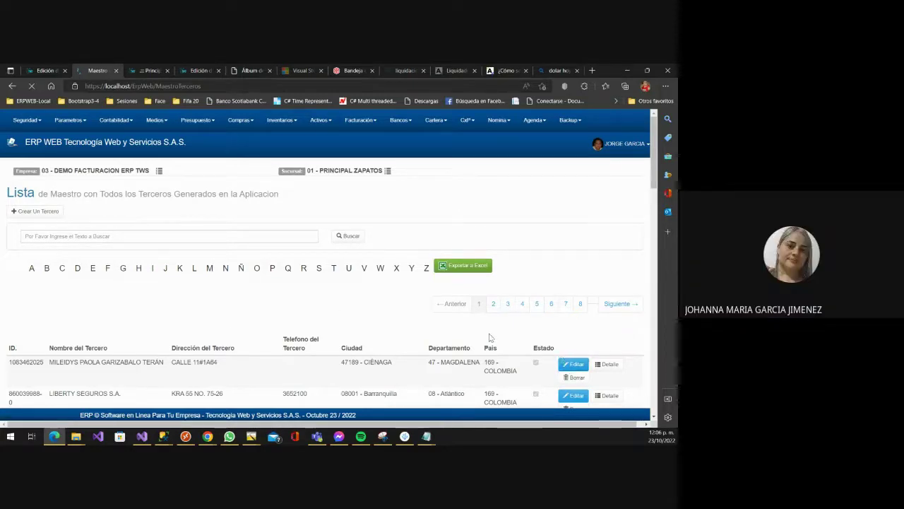
scroll(339, 329, "down", 1)
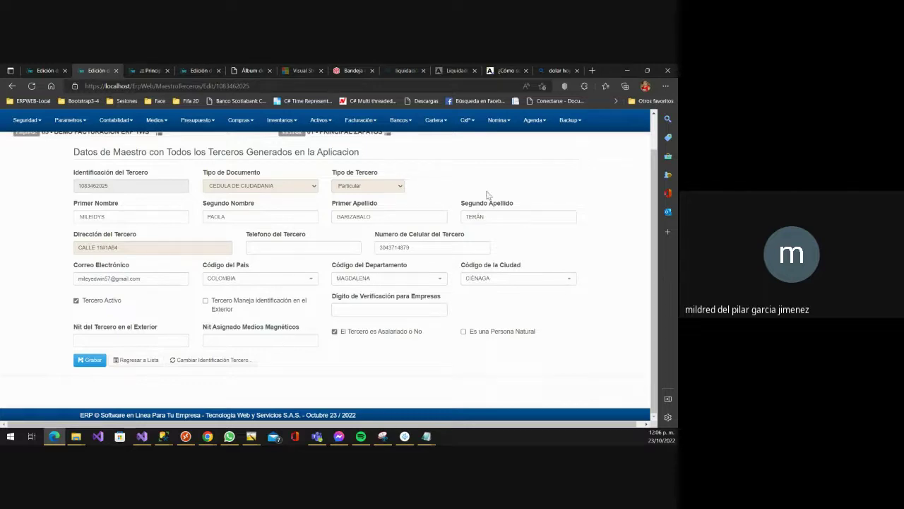
- Show the Nomina > Entidades submenu with Eps, ARL, Cajas de Compensación and Fondos de Pensiones
left_click(498, 120)
mouse_move(519, 159)
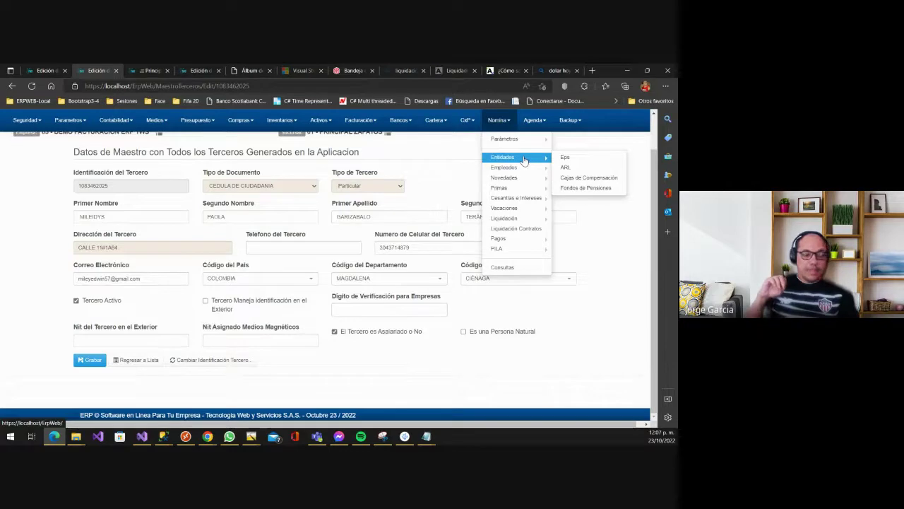
- Open the Nomina > Entidades > Eps list and look through it
left_click(565, 159)
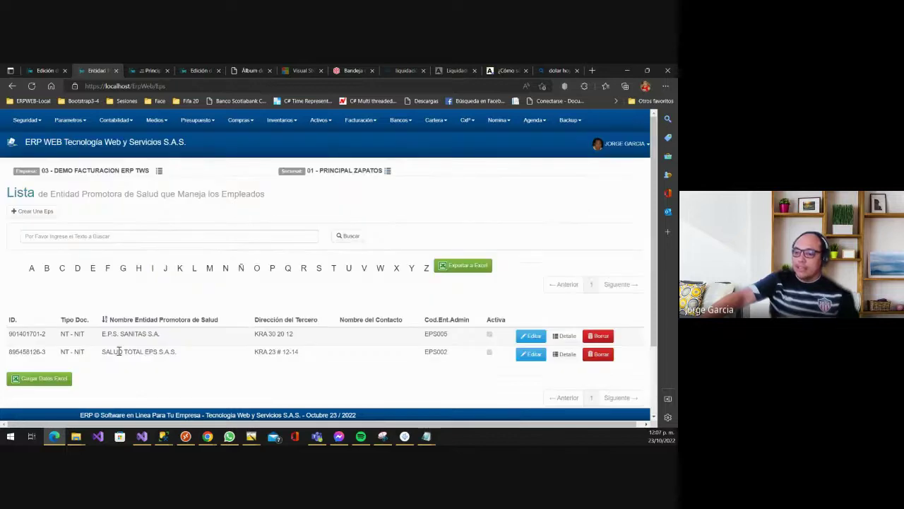
scroll(119, 352, "down", 2)
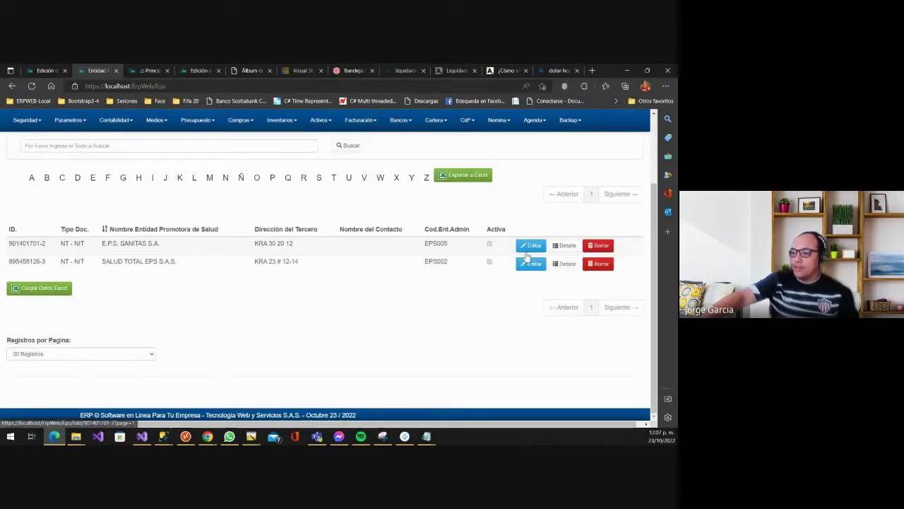
scroll(77, 242, "up", 1)
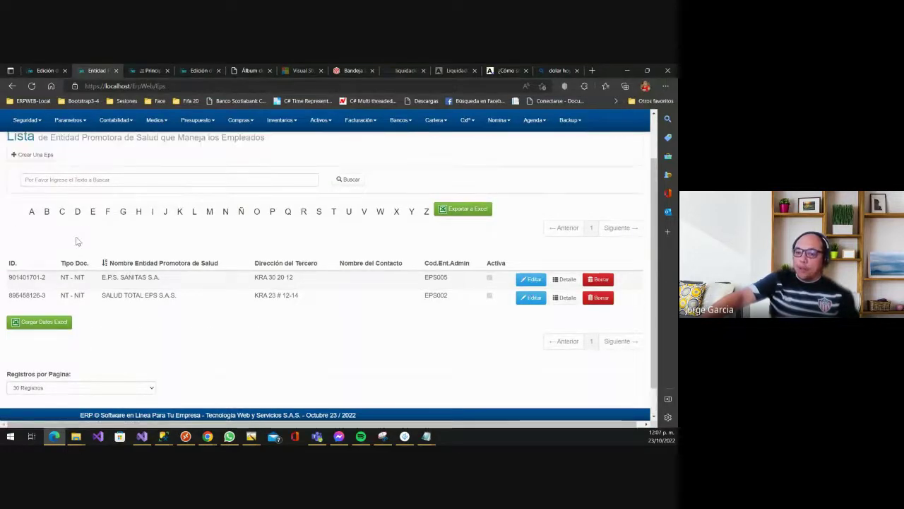
scroll(78, 242, "up", 2)
- View the Crear Una Eps form, go back, and reach Parametros > Generales for Motivos Anulación
left_click(45, 211)
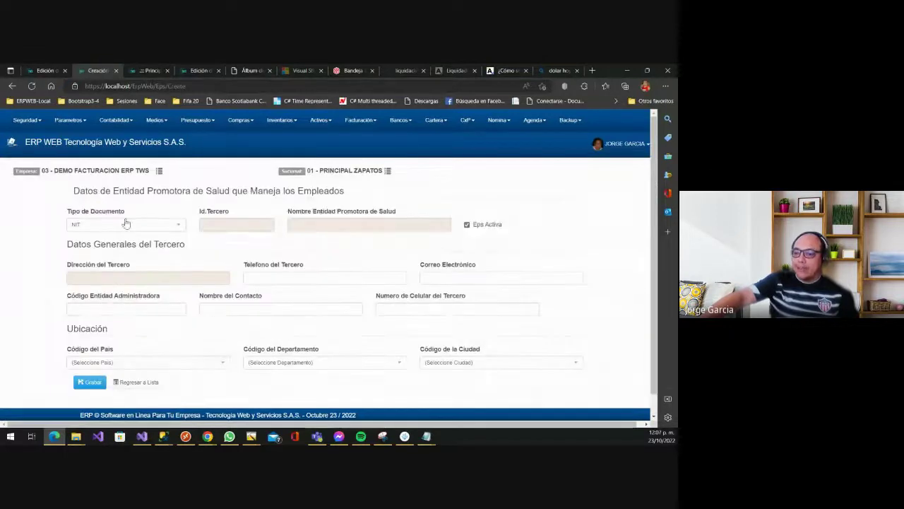
scroll(317, 327, "down", 1)
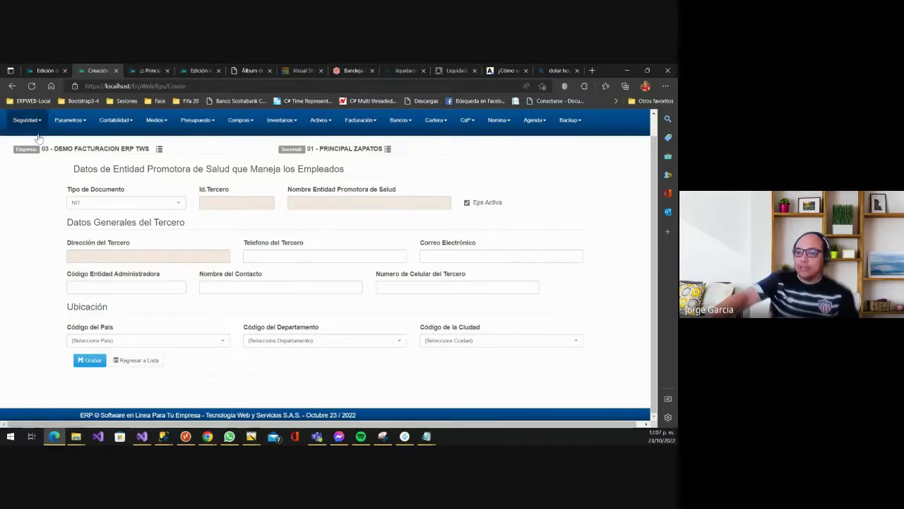
left_click(12, 85)
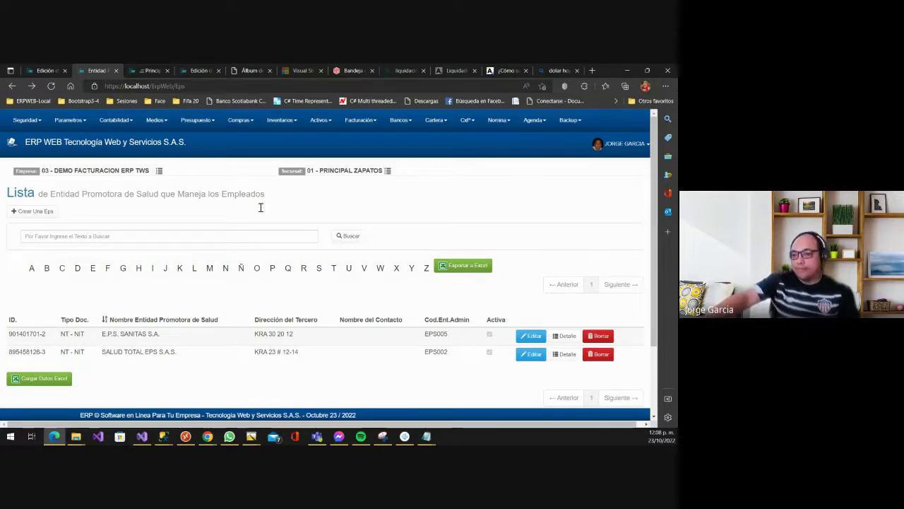
left_click(70, 120)
mouse_move(91, 143)
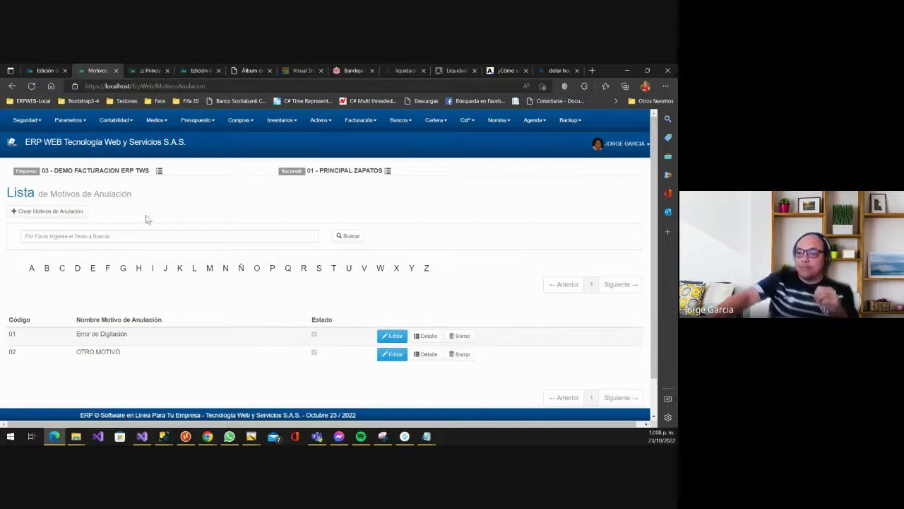
left_click(70, 120)
mouse_move(69, 149)
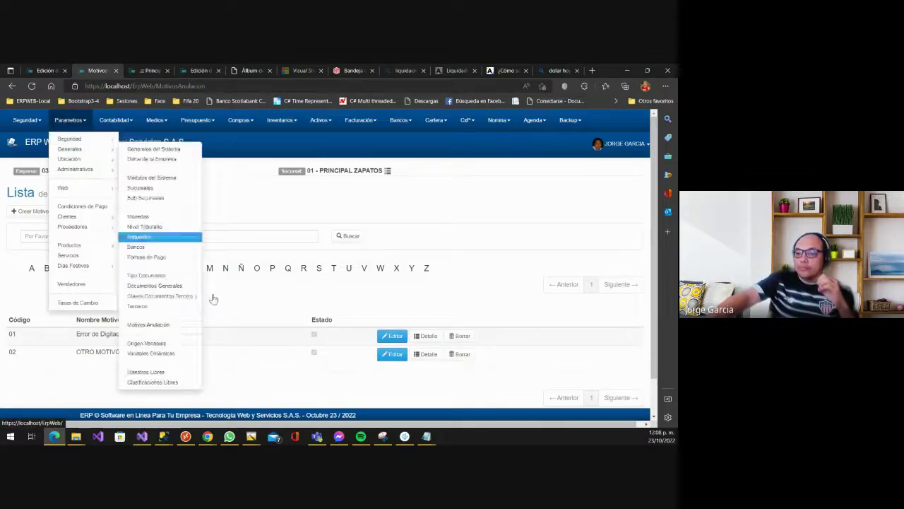
left_click(46, 211)
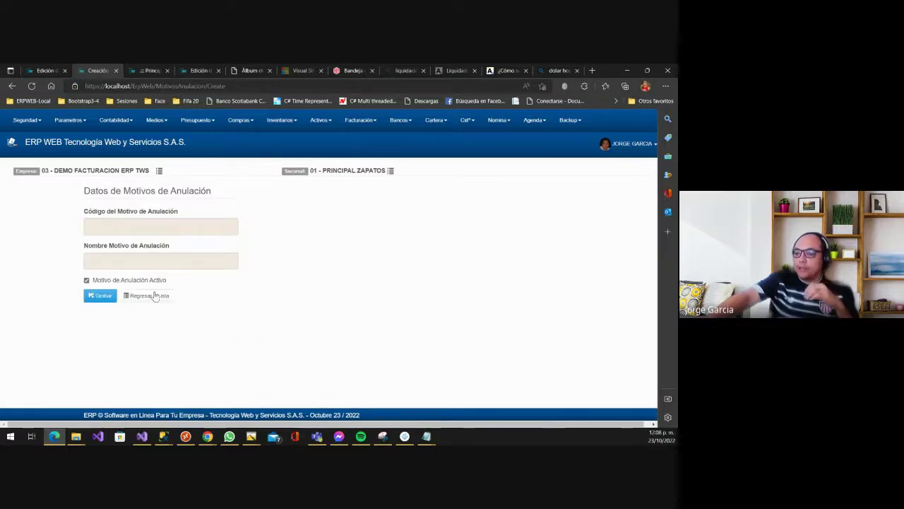
left_click(142, 297)
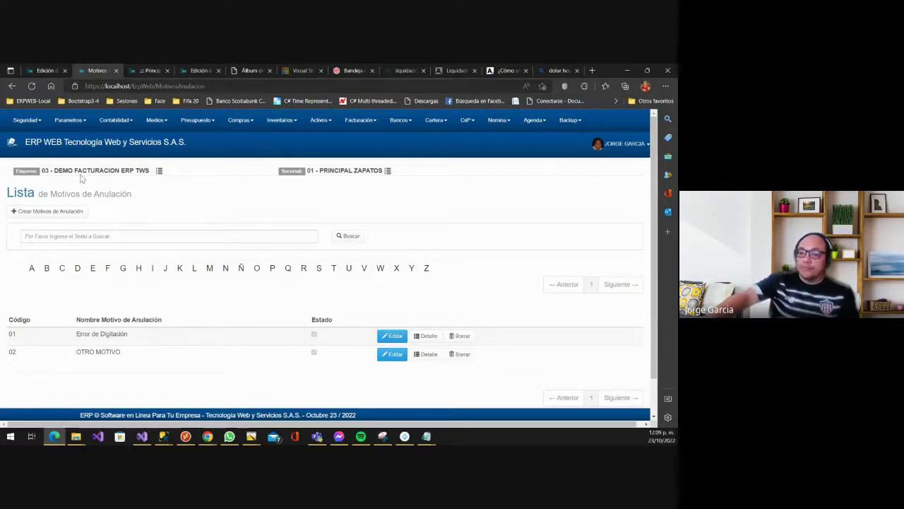
- Open Parametros > Generales > Variables Dinámicas, listing ALTO, ANCHO, ANESTESICO and more
left_click(70, 121)
mouse_move(86, 151)
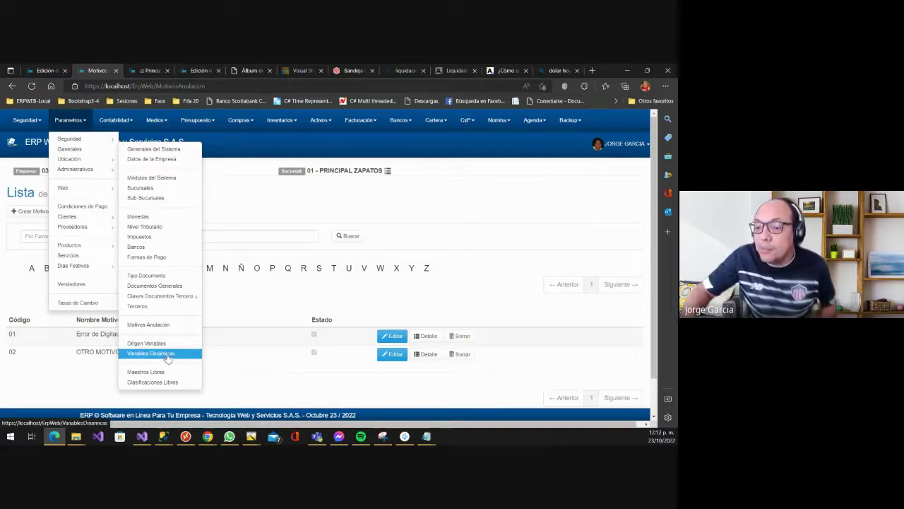
left_click(167, 358)
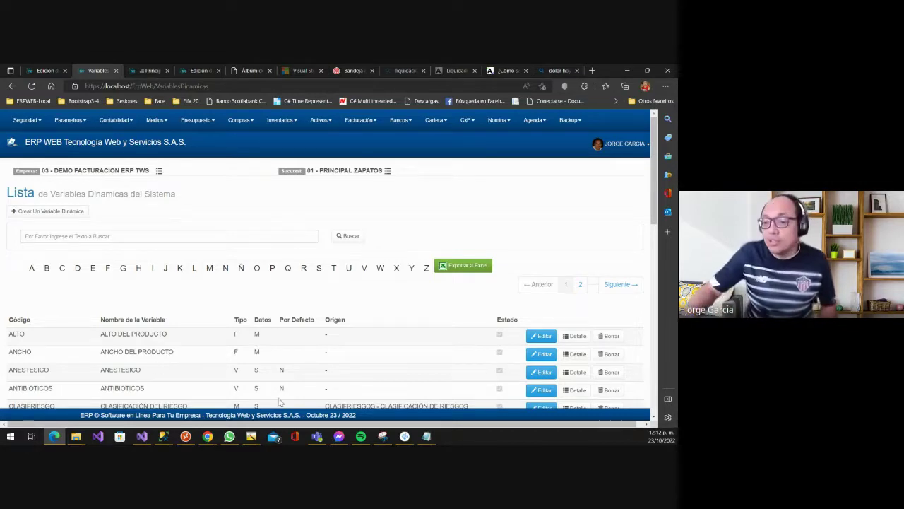
- Open the Crear Un Variable Dinámica form and clear a stray 'N' from Código
left_click(84, 214)
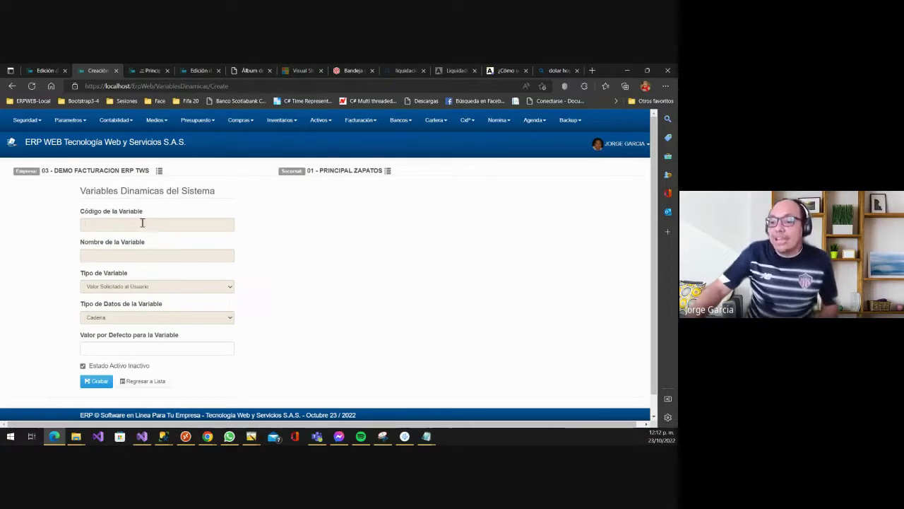
left_click(141, 224)
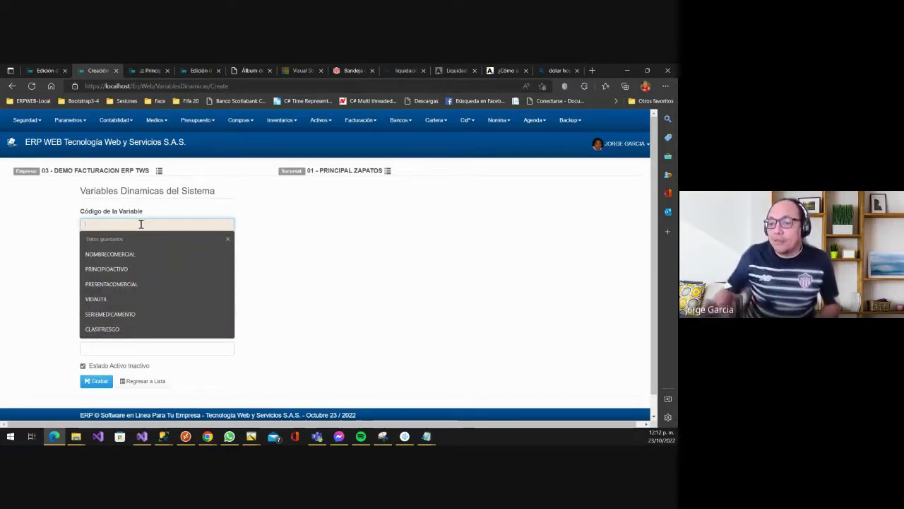
type("N")
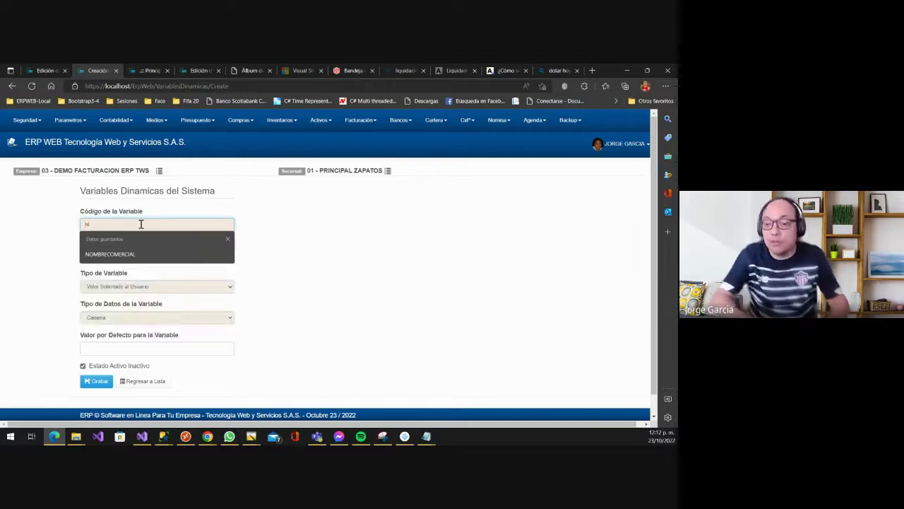
key("BackSpace")
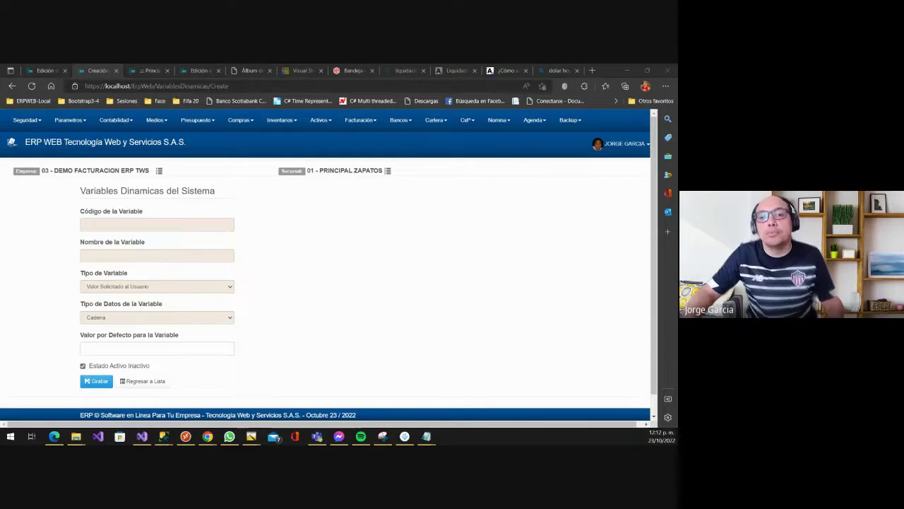
- In Chrome, load the online ERP at erpweb.twsbarranquilla.com without the login path
key("alt+Tab")
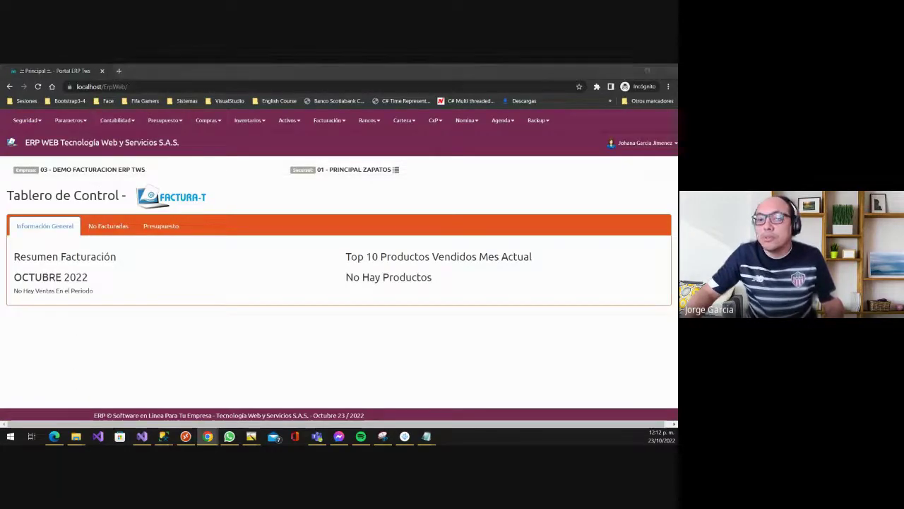
key("alt+Tab")
key("alt+Tab")
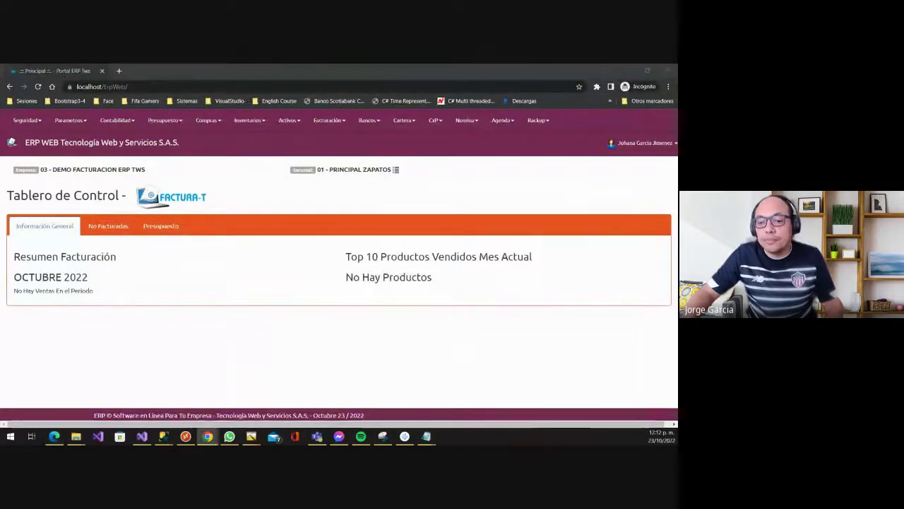
key("super+d")
key("alt+Tab")
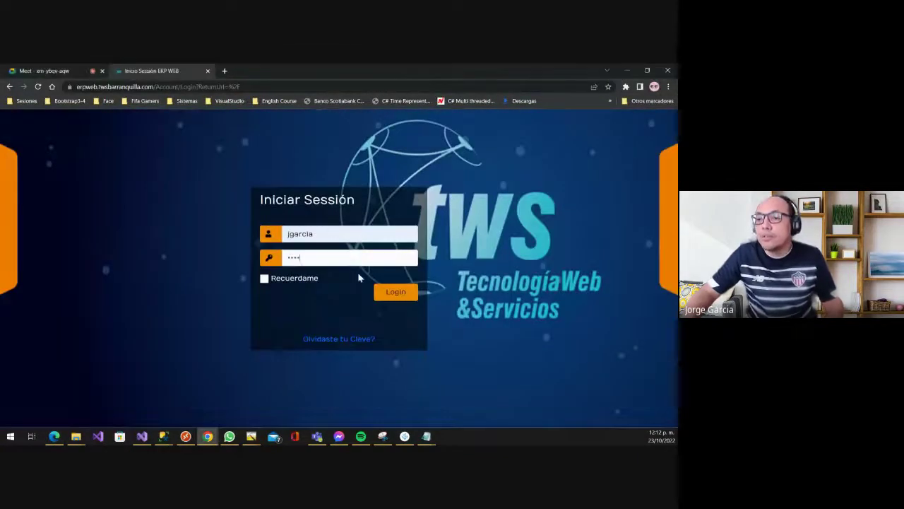
left_click(169, 86)
left_click_drag(181, 86, 263, 86)
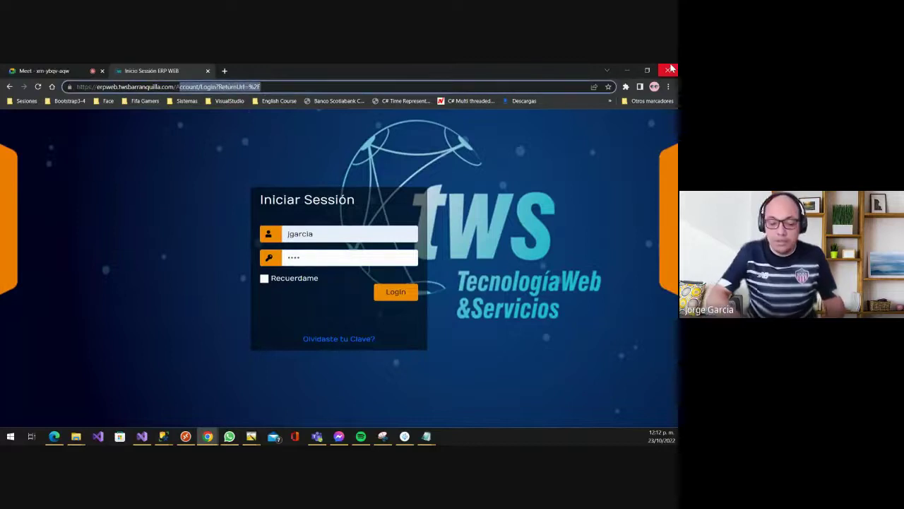
key("BackSpace")
key("Return")
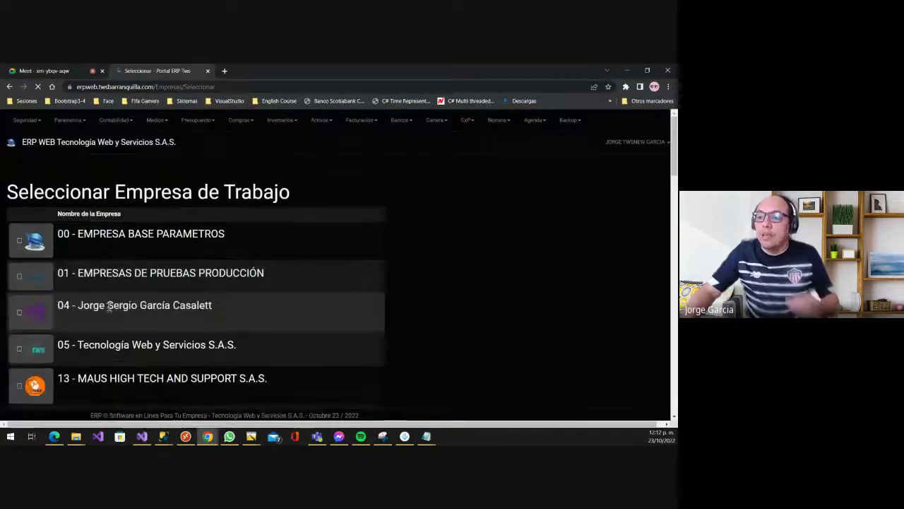
- Choose company 17 - FARMA ONLINE and branch 00 - PRINCIPAL BARRIO ABAJO
scroll(60, 318, "down", 3)
left_click(61, 319)
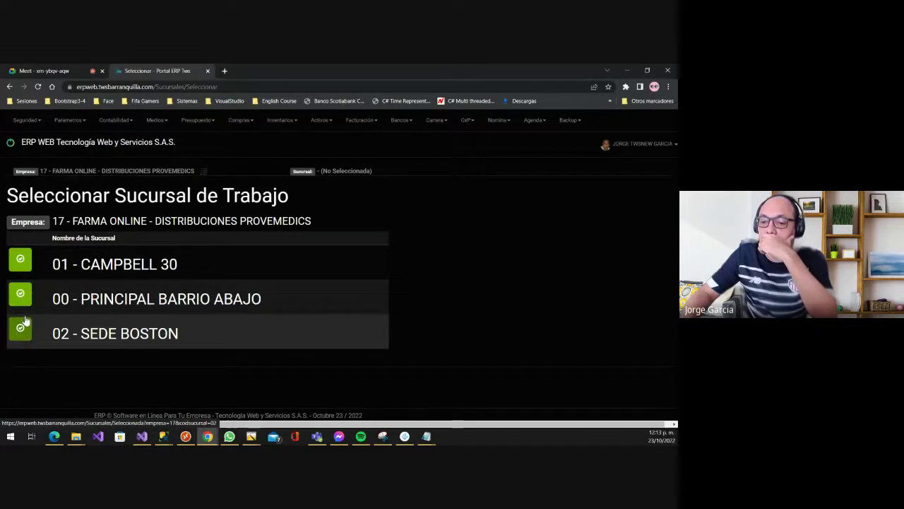
left_click(21, 296)
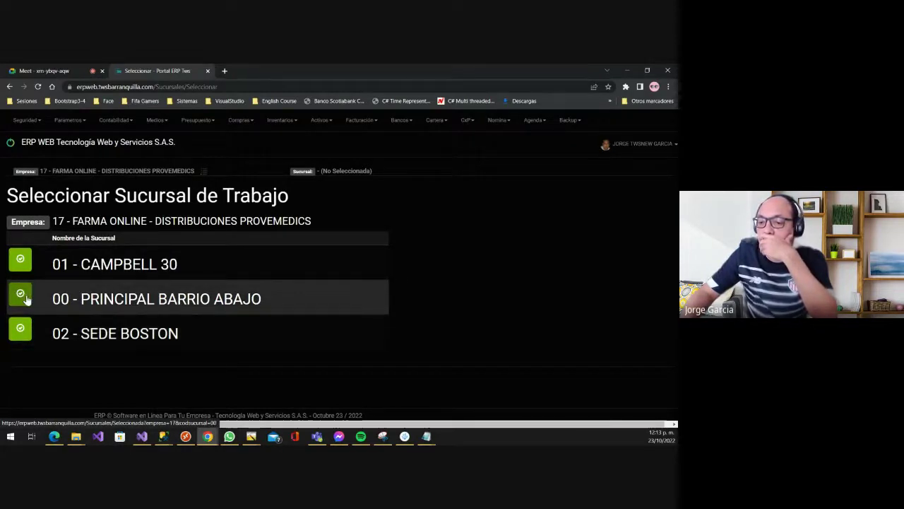
left_click(68, 120)
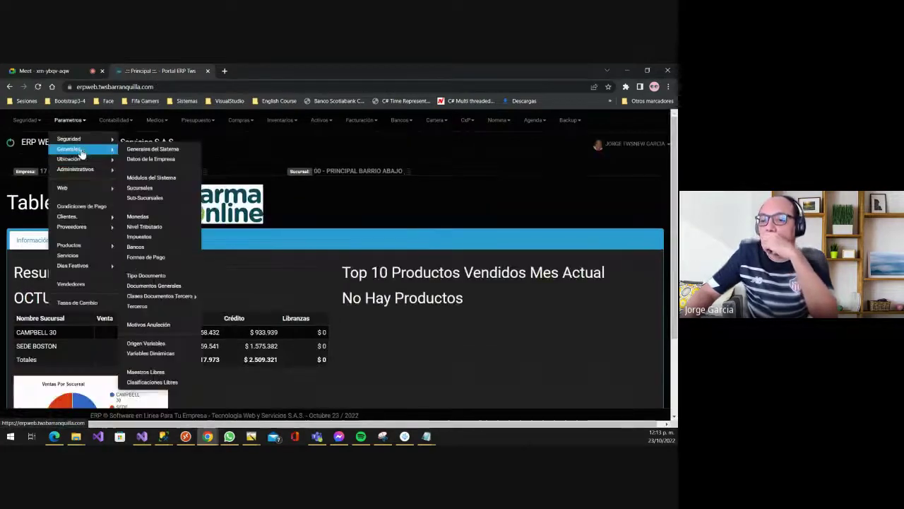
mouse_move(92, 151)
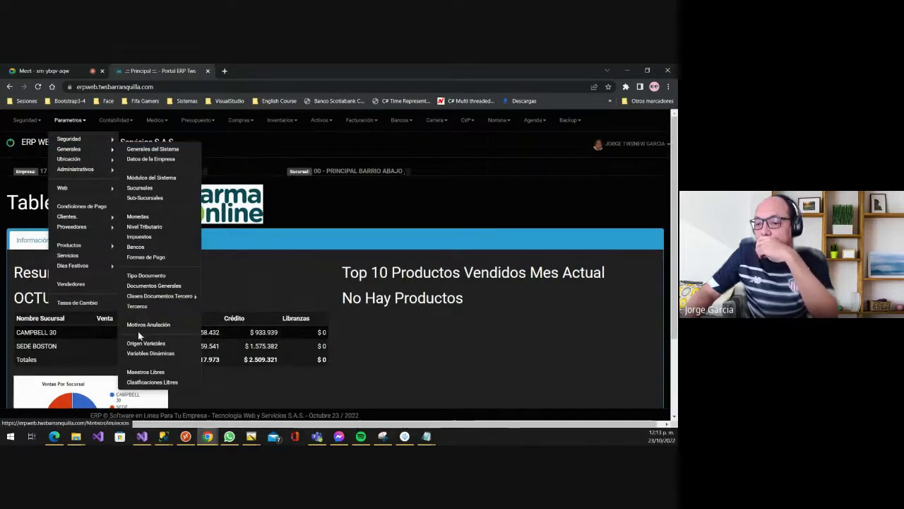
left_click(148, 354)
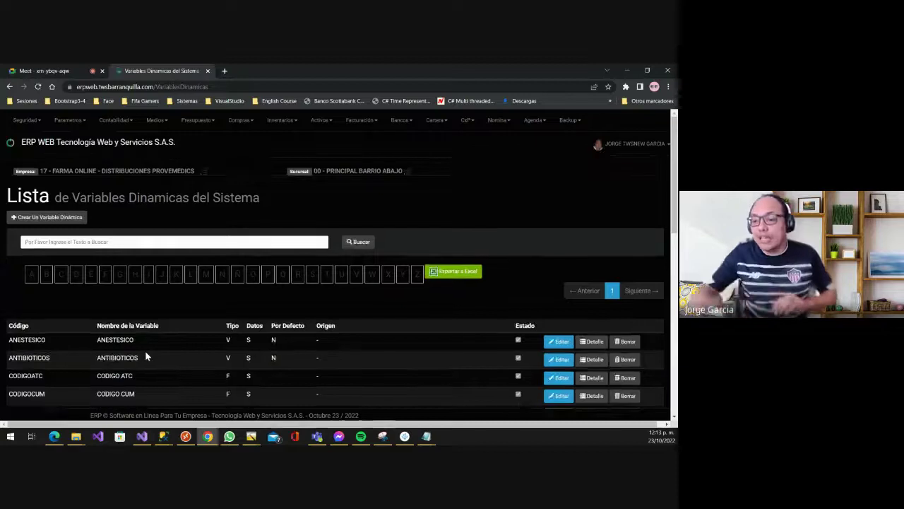
scroll(326, 212, "down", 3)
scroll(326, 212, "down", 8)
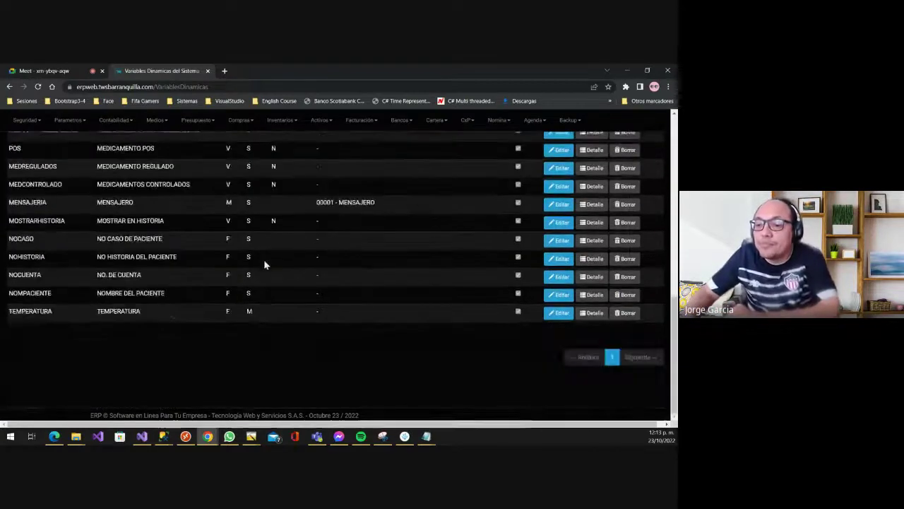
scroll(151, 322, "up", 1)
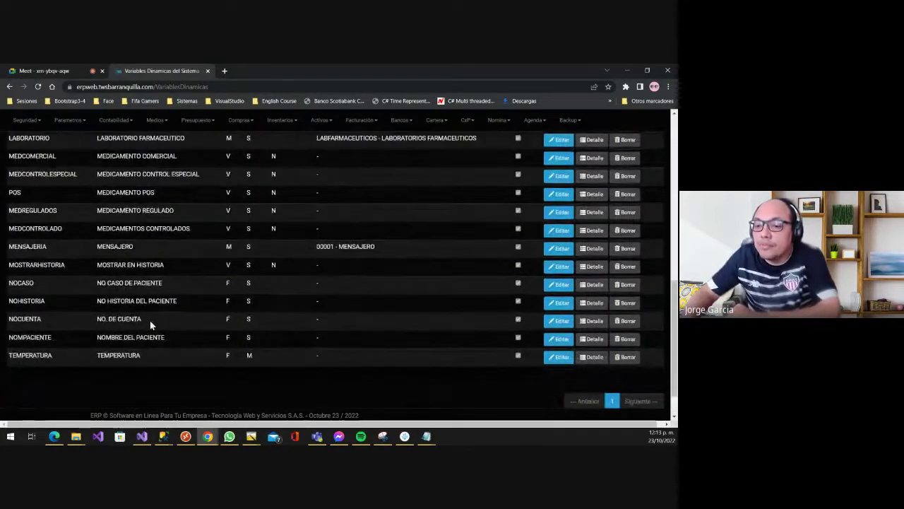
scroll(150, 323, "up", 1)
scroll(150, 324, "up", 3)
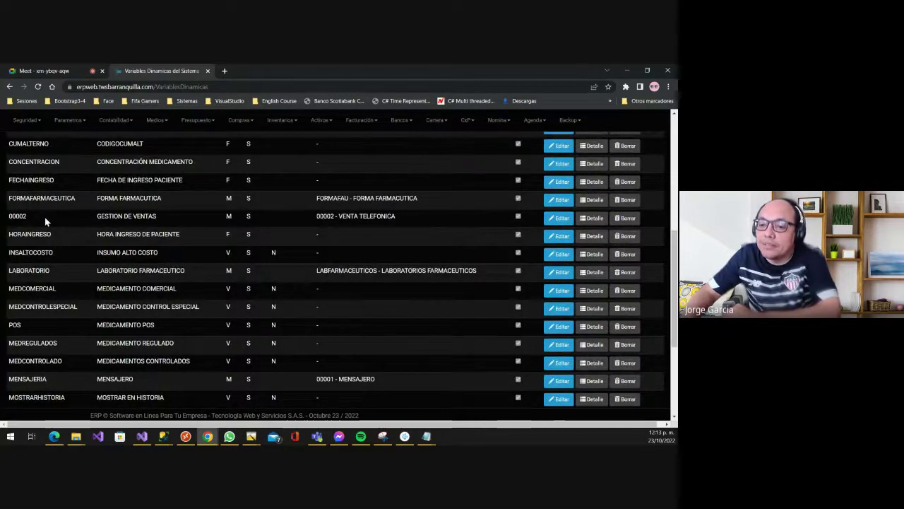
scroll(45, 217, "up", 5)
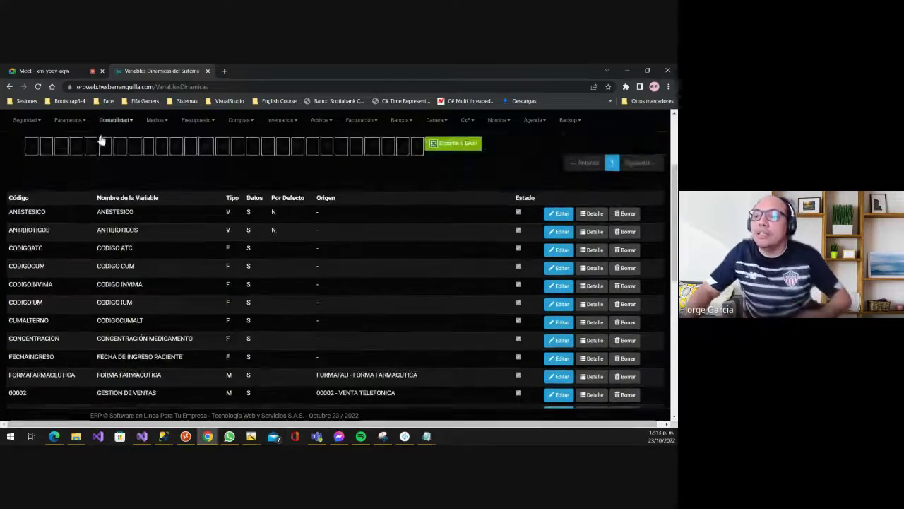
scroll(101, 141, "up", 2)
- Search the dynamic variables for 'med' and scroll through the matching entries
left_click(80, 201)
type("med")
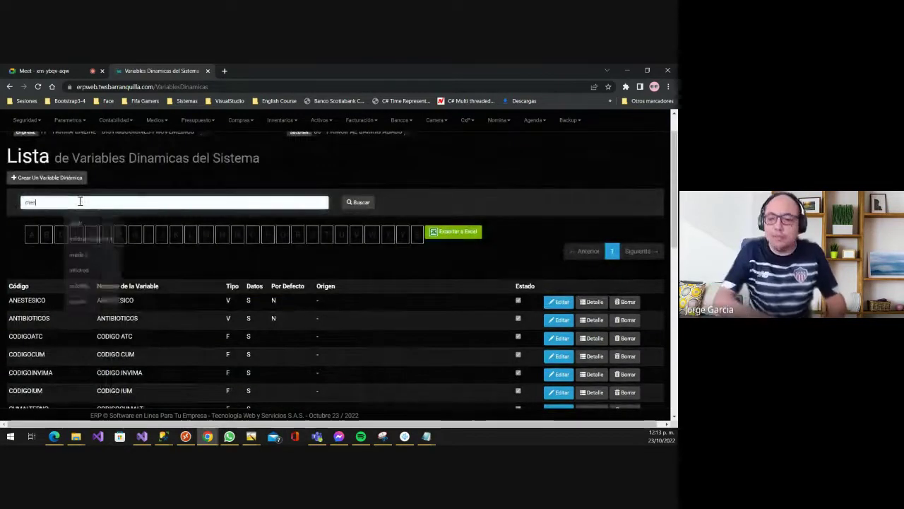
key("Return")
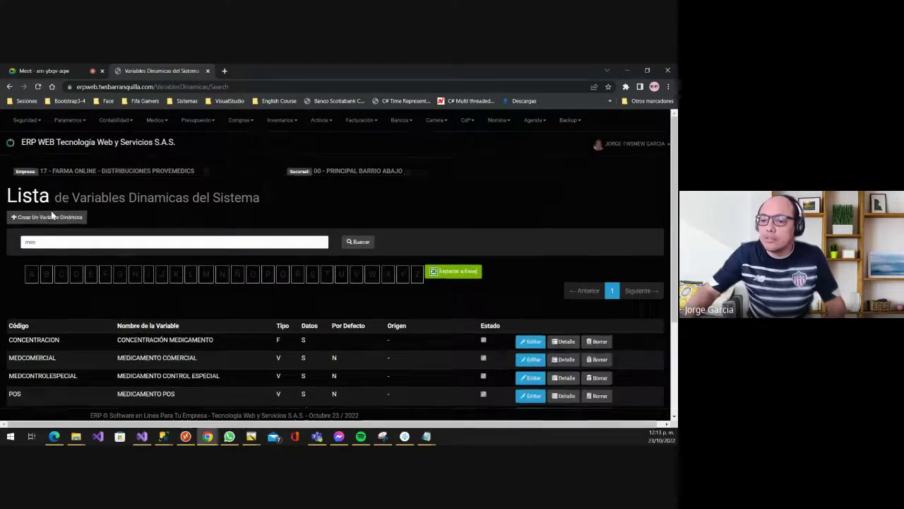
scroll(78, 330, "down", 2)
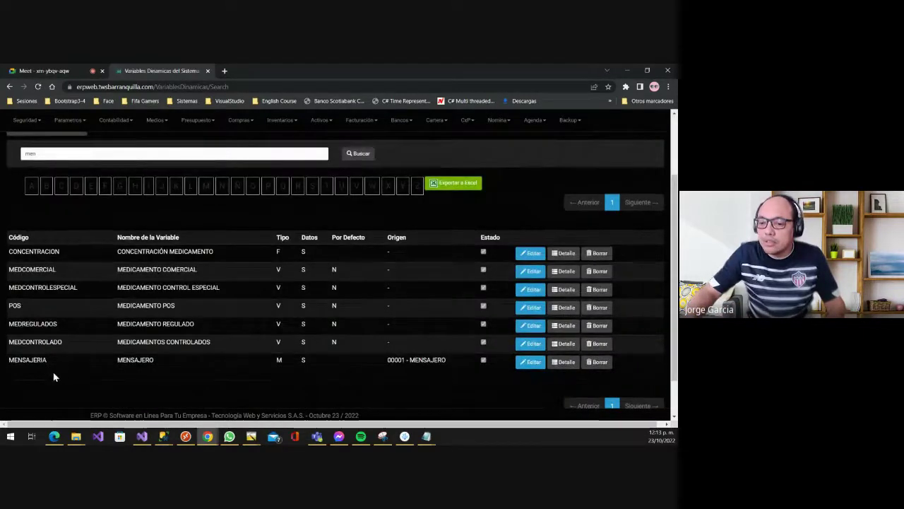
scroll(219, 359, "down", 1)
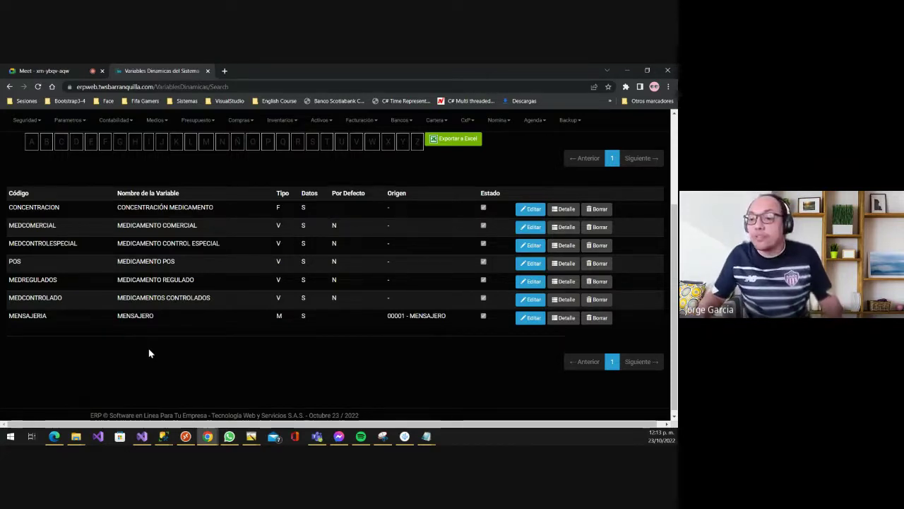
- Enter code MENSAJERO and name MENSAJERO QUE LLEVA EL PEDIDO in the new variable form
key("alt+Tab")
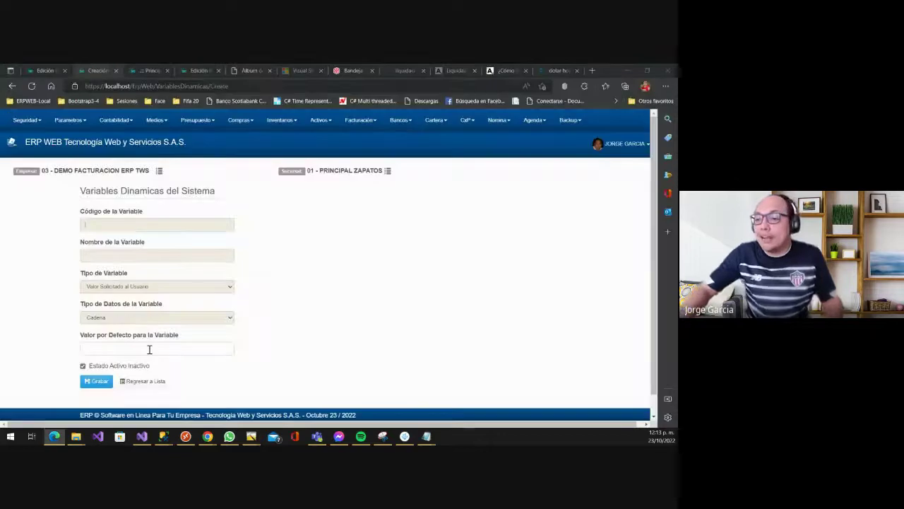
left_click(99, 220)
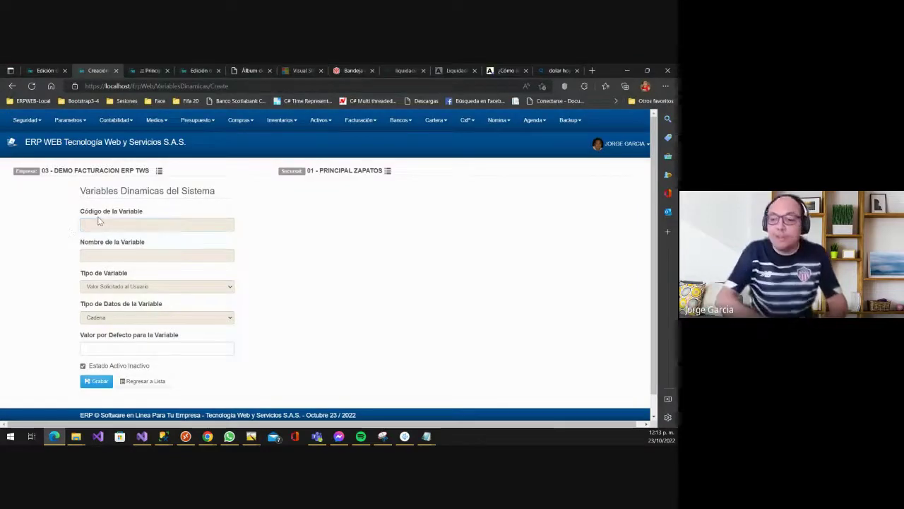
left_click(95, 226)
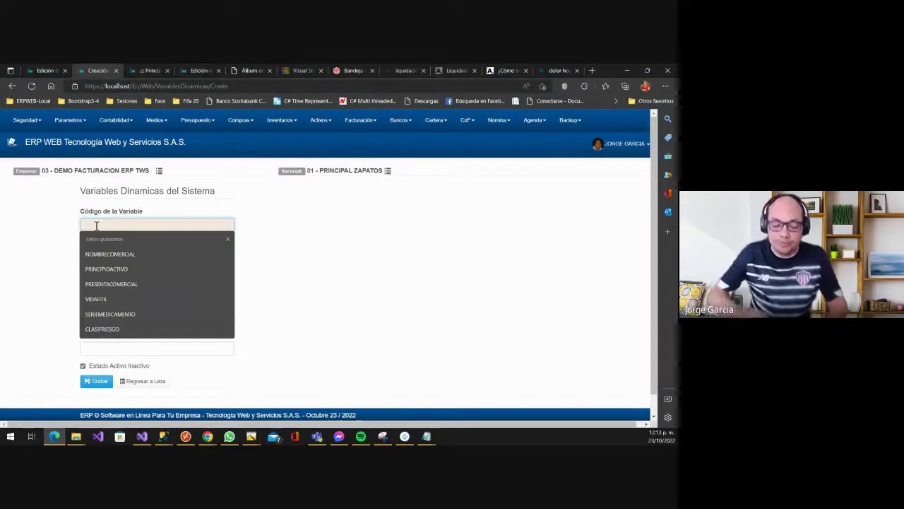
left_click(97, 226)
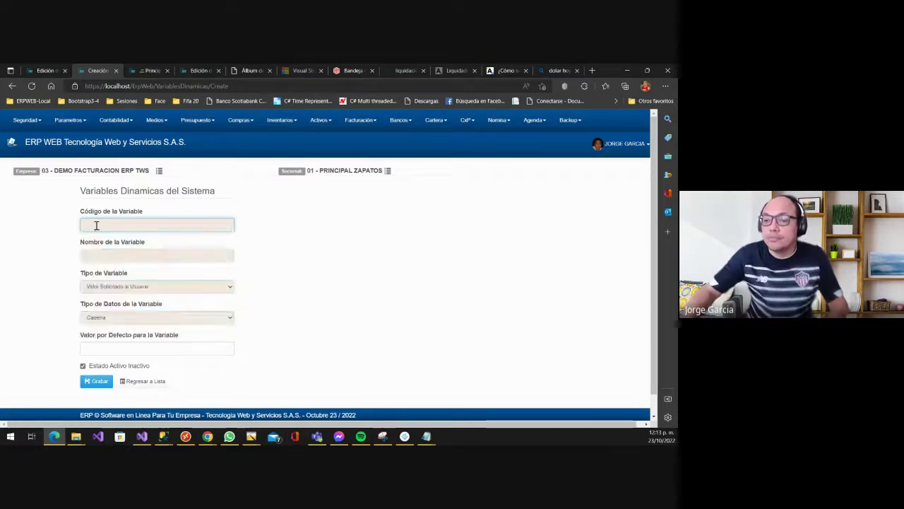
left_click(97, 226)
type("MENSAJERO")
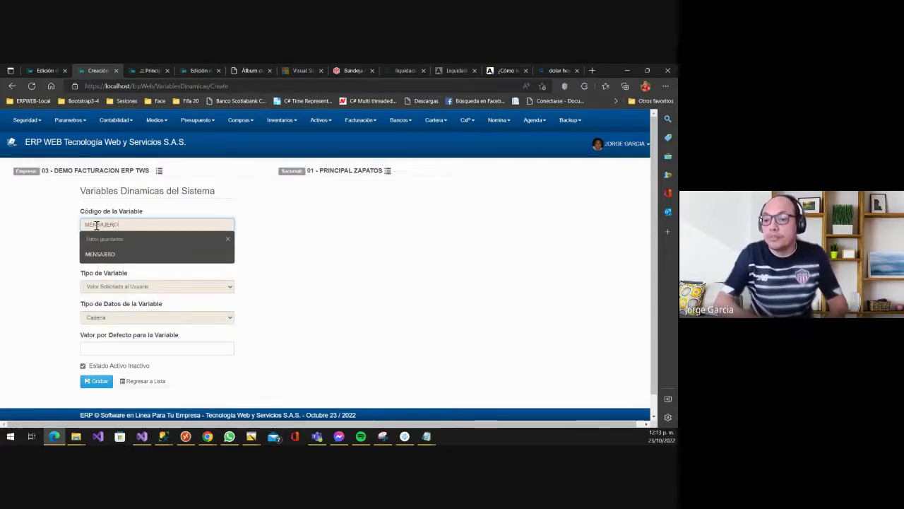
key("Tab")
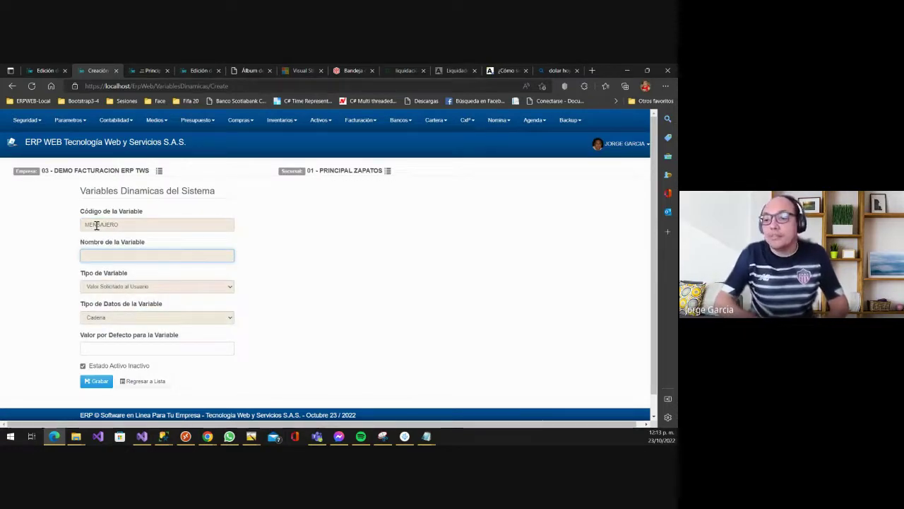
type("MENSAJERO QUE LLEVA EL PEDIDO")
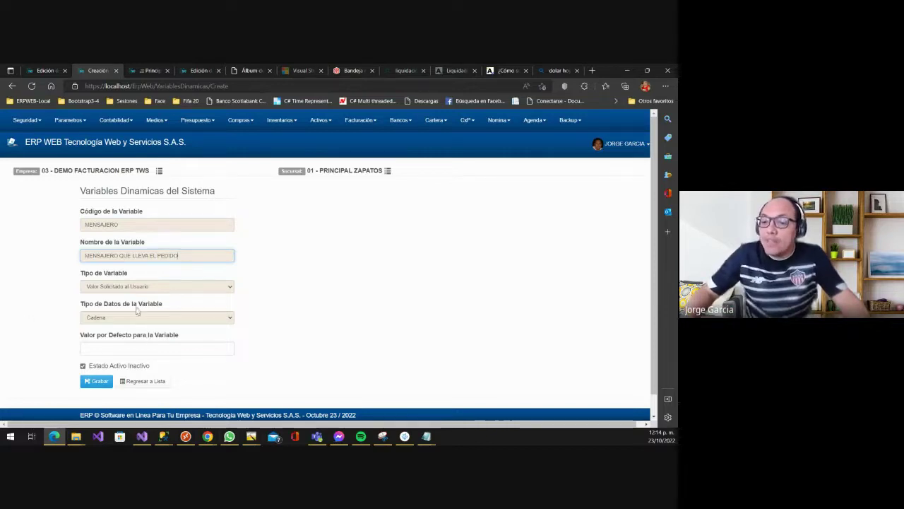
- Set Tipo de Variable to Lista de Valores Predefinidos
left_click(128, 287)
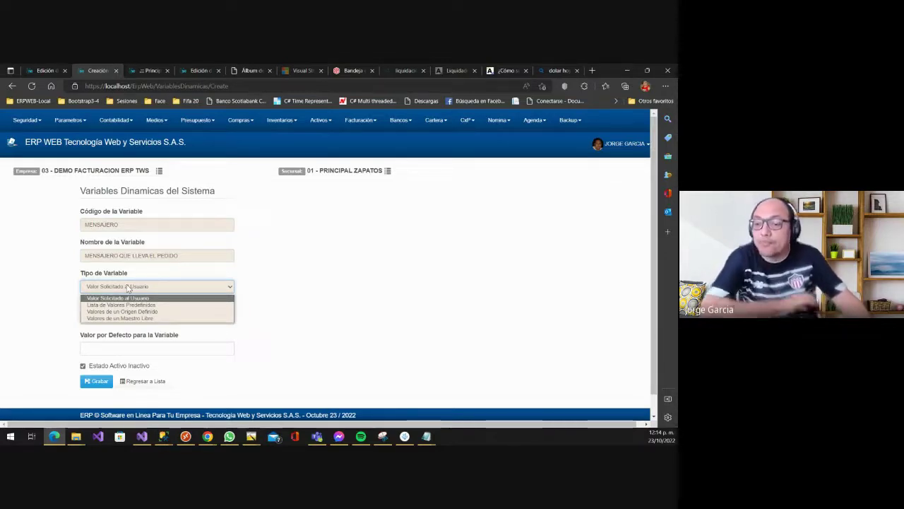
left_click(148, 305)
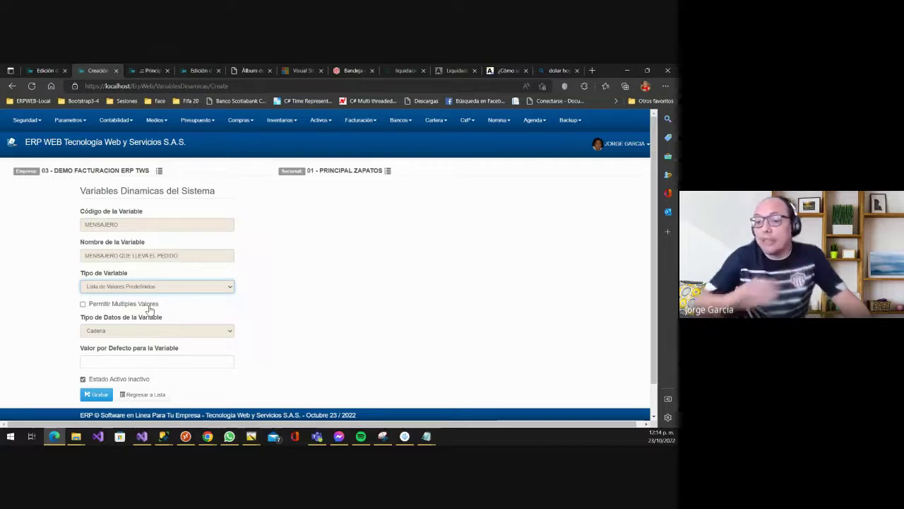
left_click(122, 291)
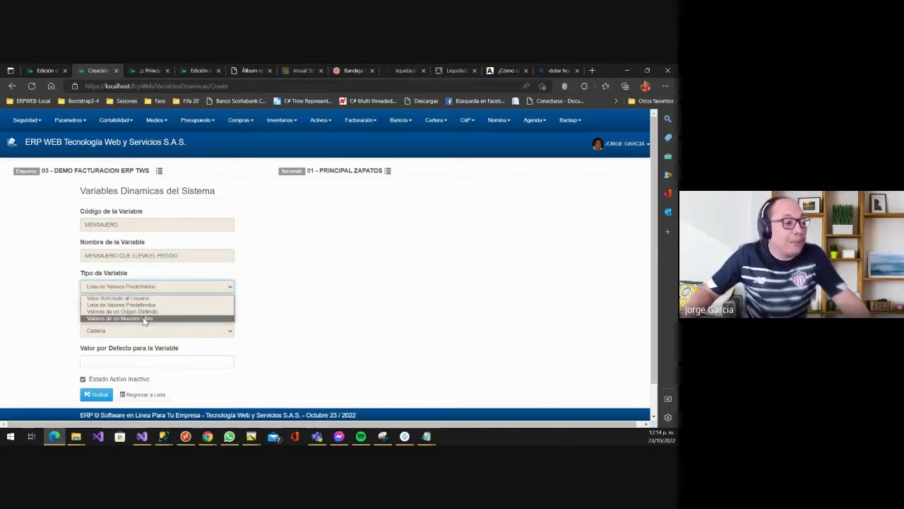
left_click(280, 203)
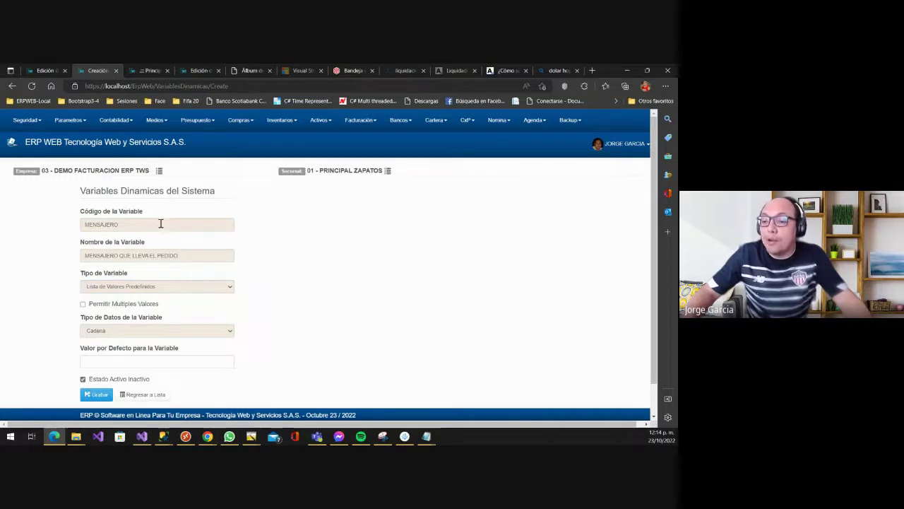
- Replace the code with NOMBREABUELA and the name with NOMBRE ABUELA CLIENTE
double_click(139, 225)
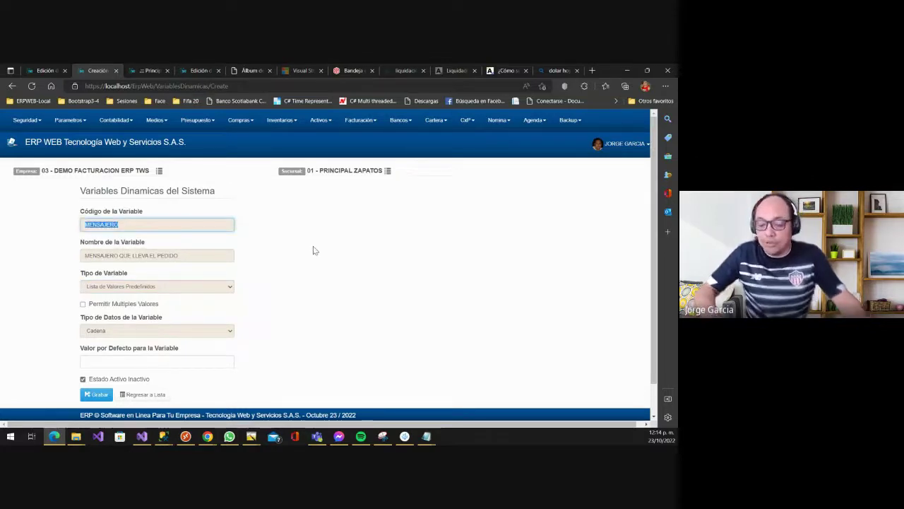
key("BackSpace")
type("NOMB")
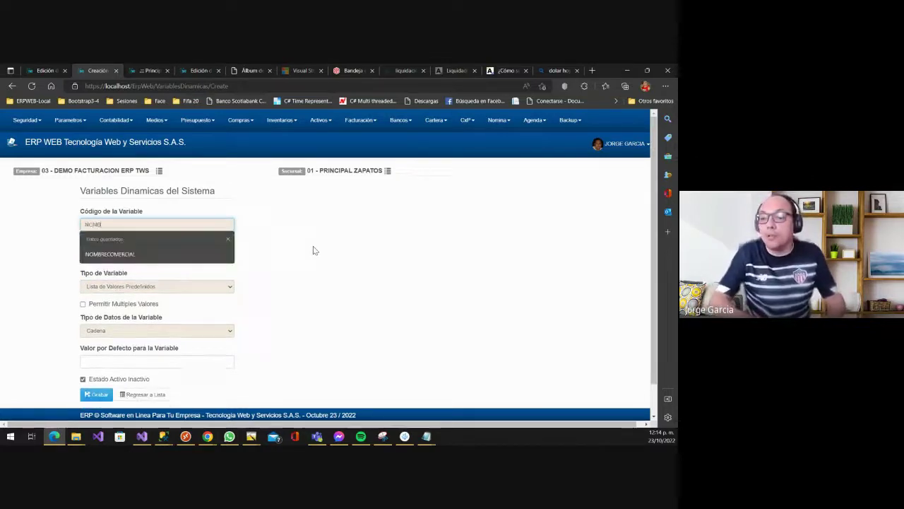
type("REABUELA")
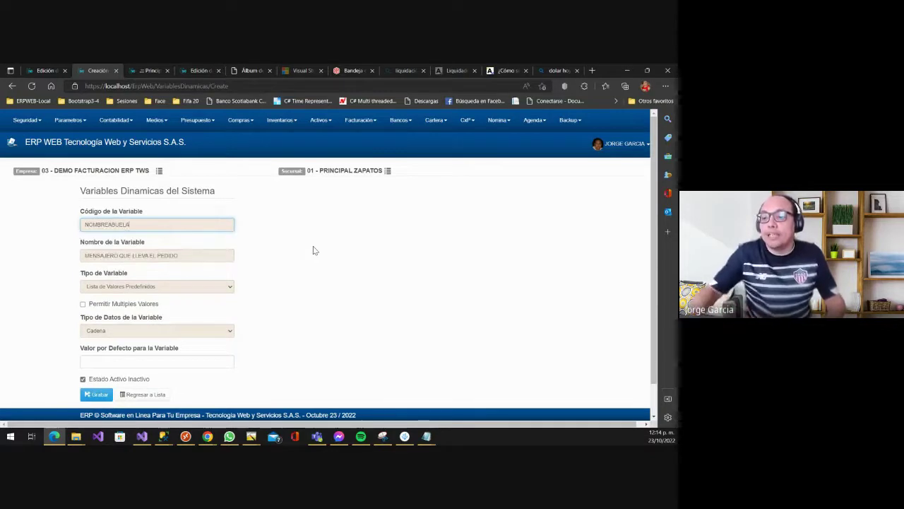
key("Tab")
type("NOMB")
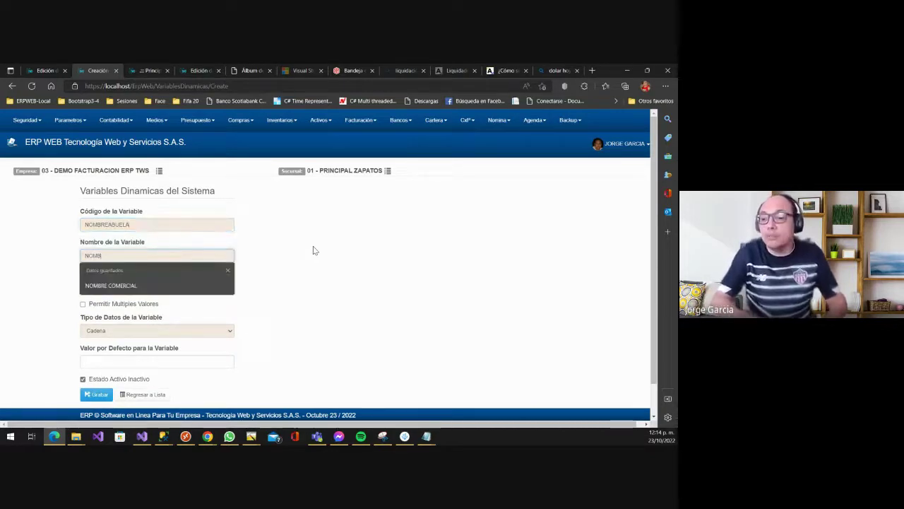
type("RE ABUELA CLIENTE")
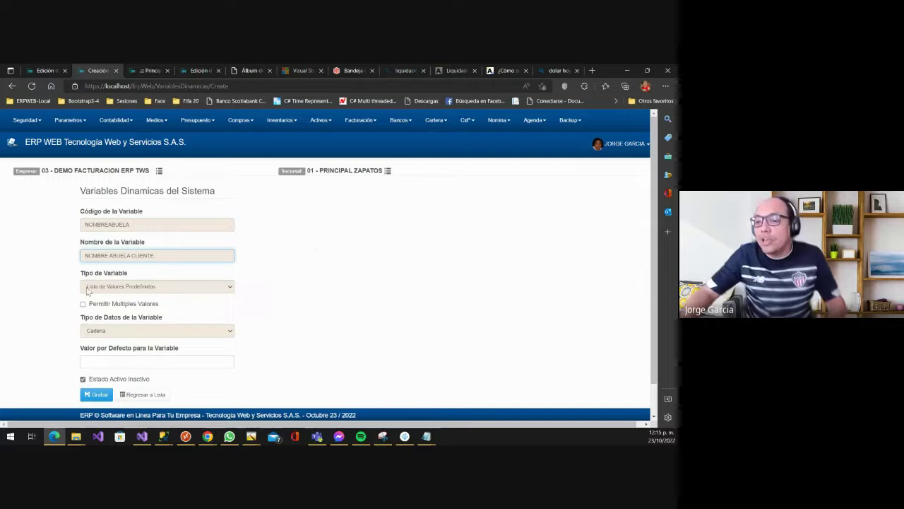
- Set type Valor Solicitado al Usuario with Cadena data, and save the variable
left_click(120, 286)
left_click(111, 299)
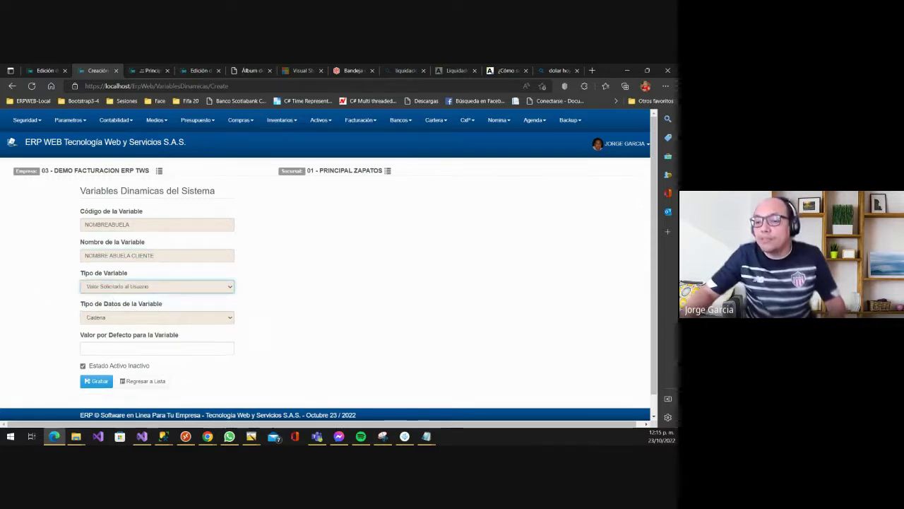
left_click(118, 321)
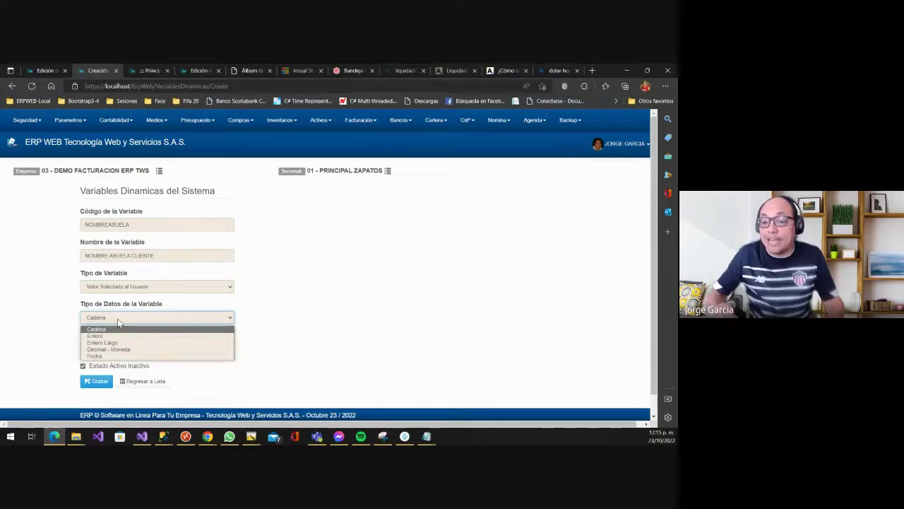
left_click(118, 318)
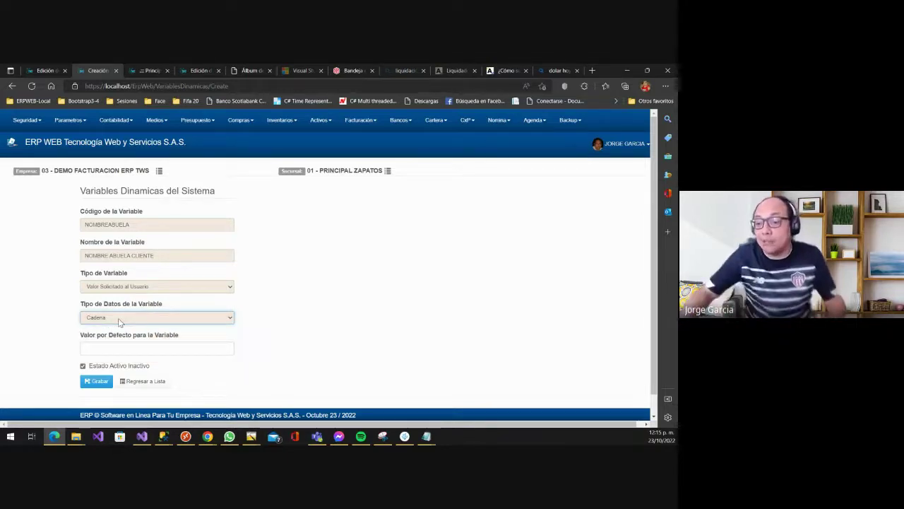
scroll(116, 323, "down", 1)
left_click(95, 361)
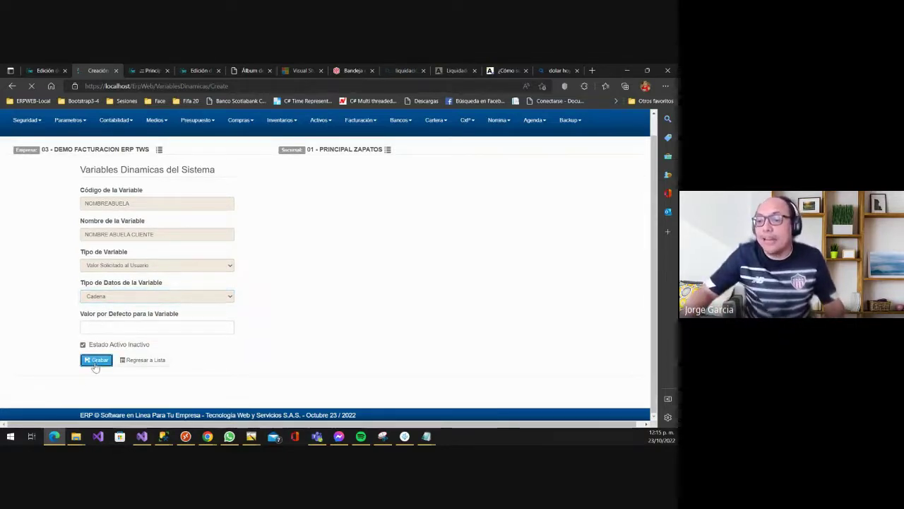
- Open Facturación > Parámetros Generales and show its Variables settings
scroll(89, 353, "down", 3)
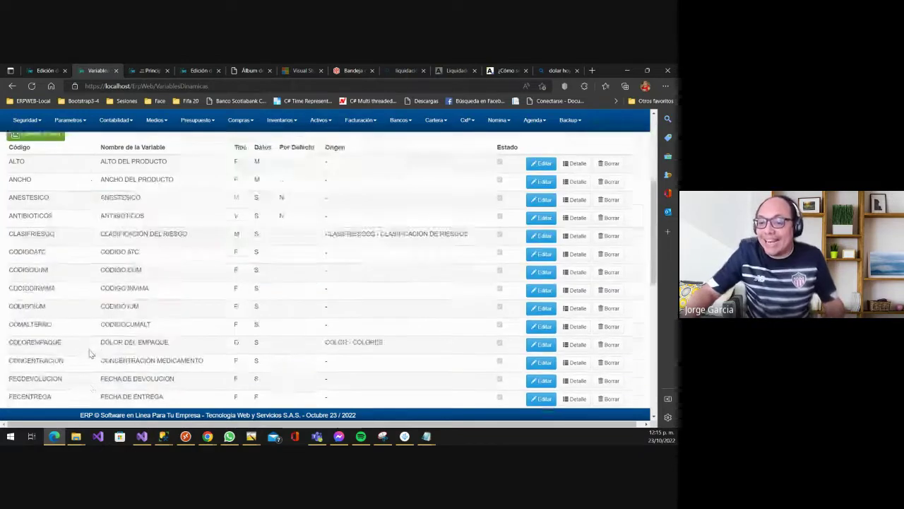
scroll(90, 353, "up", 4)
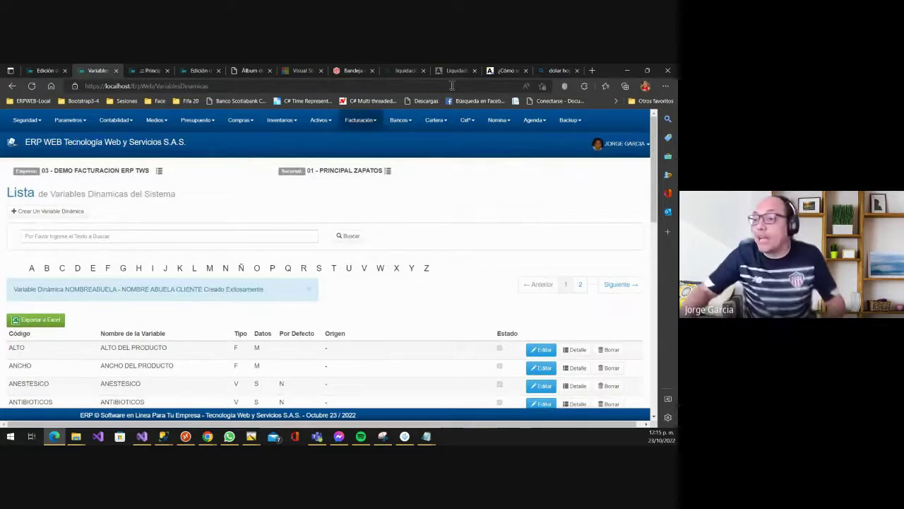
left_click(357, 129)
mouse_move(396, 139)
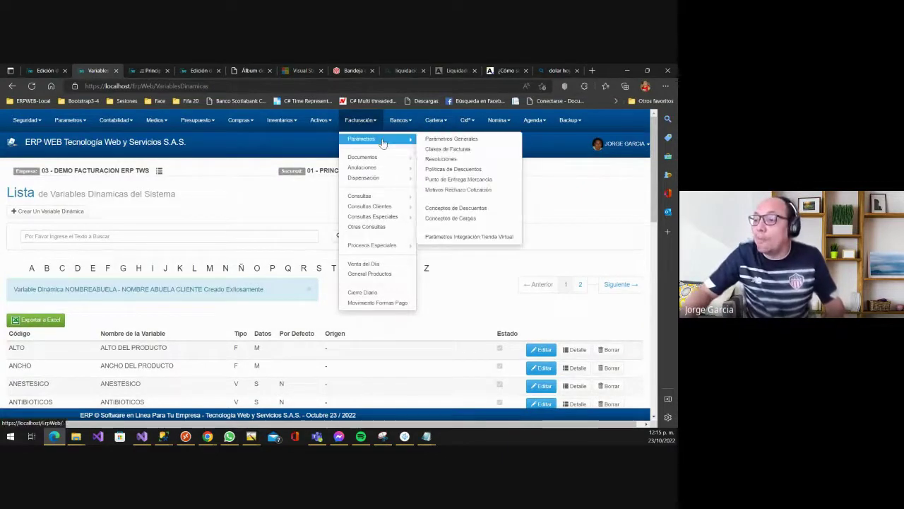
left_click(445, 139)
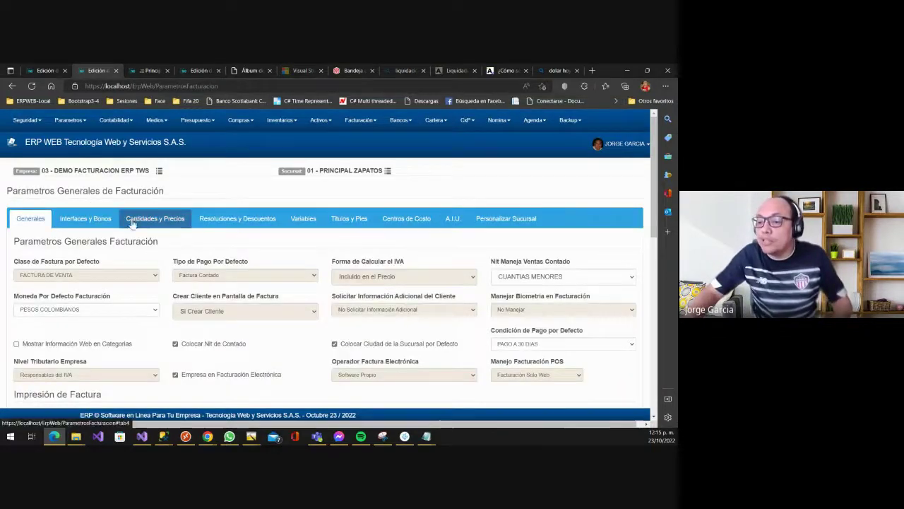
left_click(304, 219)
scroll(260, 264, "down", 1)
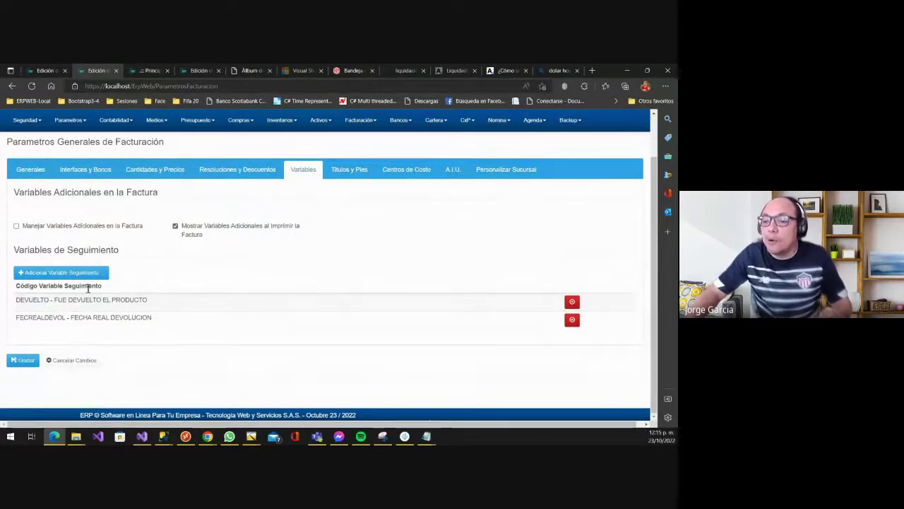
- Add NOMBRE ABUELA CLIENTE as a tracking variable and save it
left_click(68, 272)
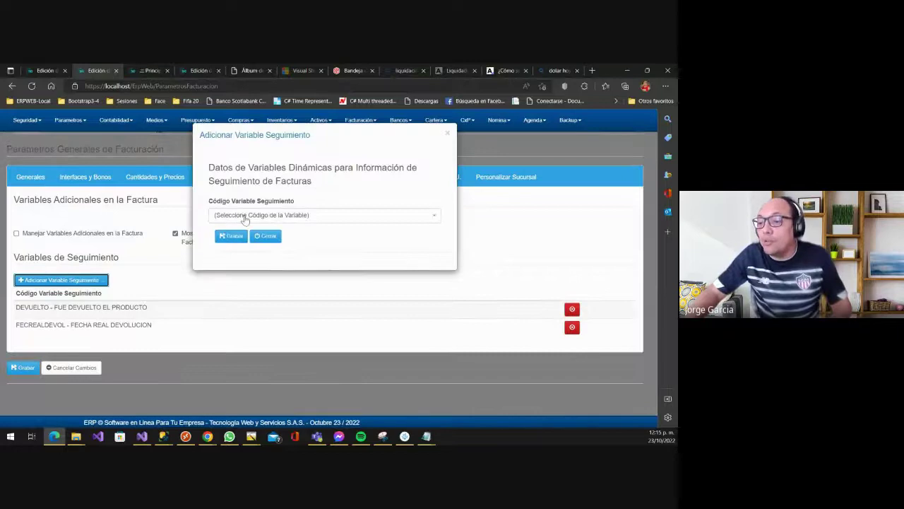
left_click(245, 217)
type("nomb")
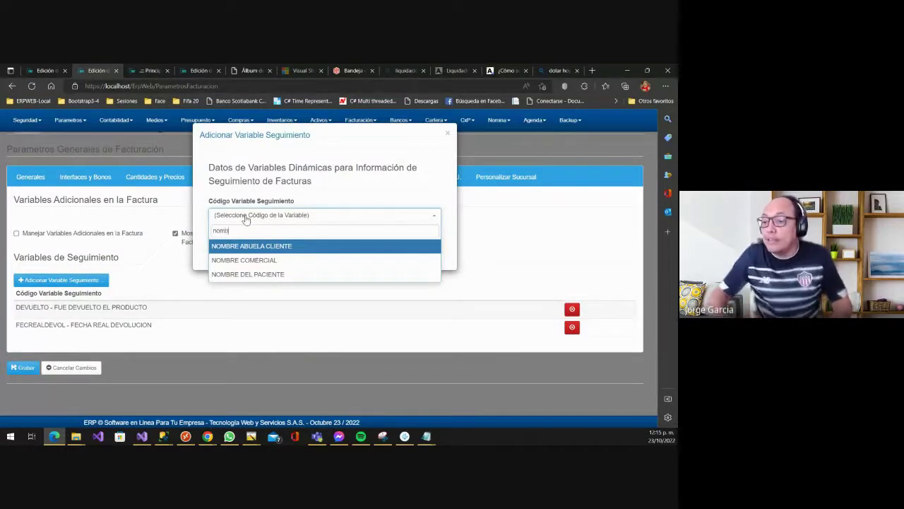
key("Return")
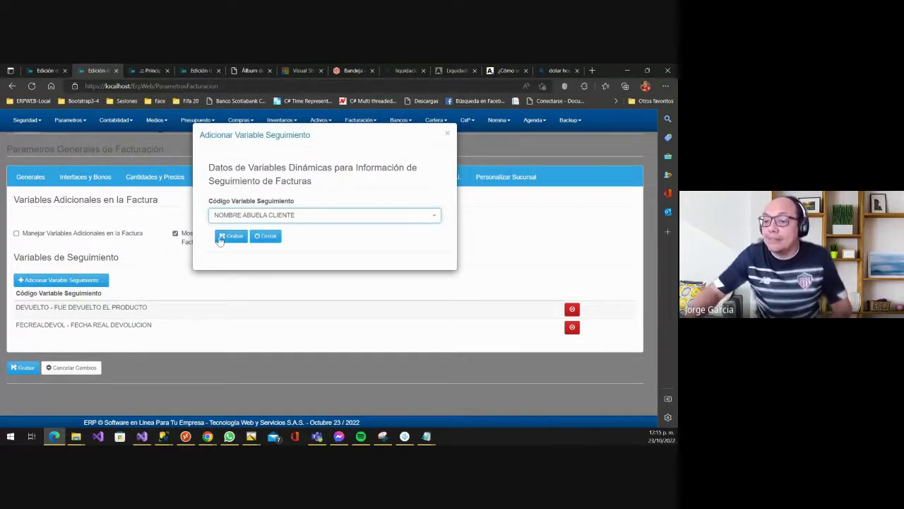
left_click(231, 237)
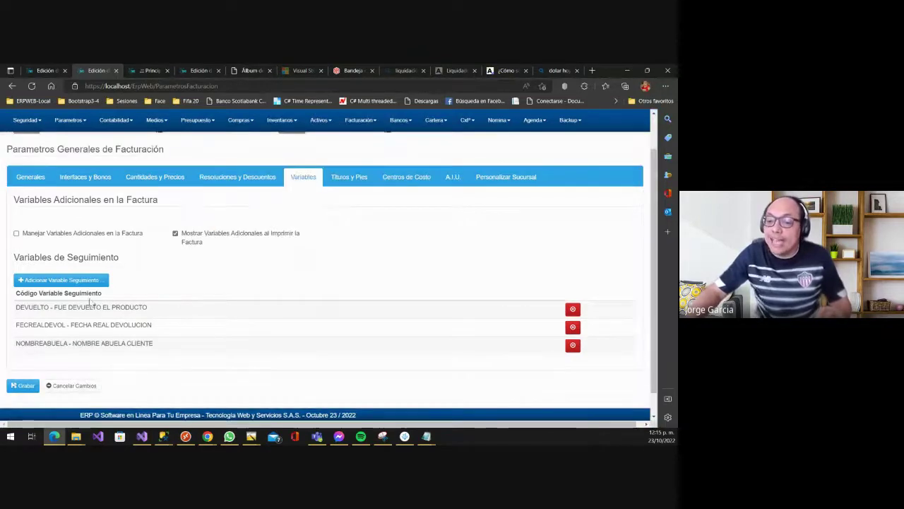
- Reload Parámetros Generales de Facturación for company 03 - DEMO FACTURACION ERP TWS
left_click(360, 120)
mouse_move(388, 140)
left_click(443, 141)
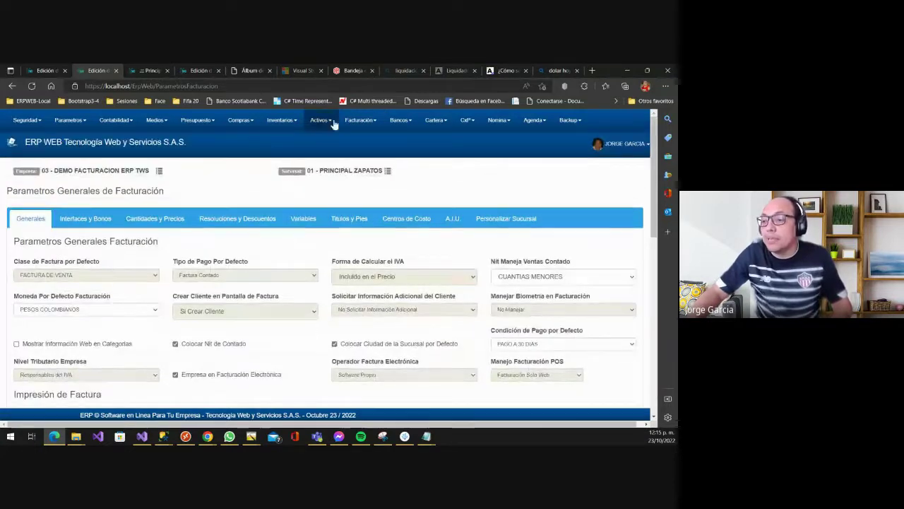
- Create and save a new sales invoice (Id 273) for CUANTIAS MENORES
left_click(360, 120)
mouse_move(362, 157)
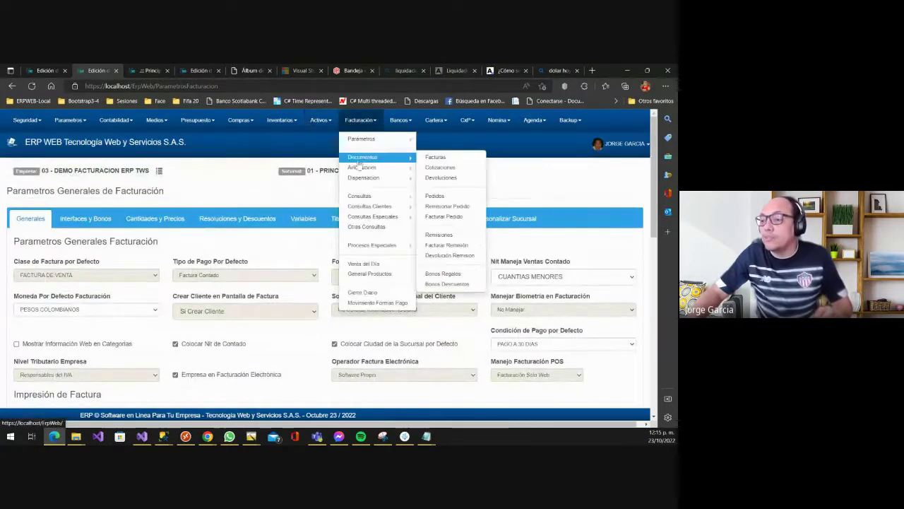
left_click(435, 157)
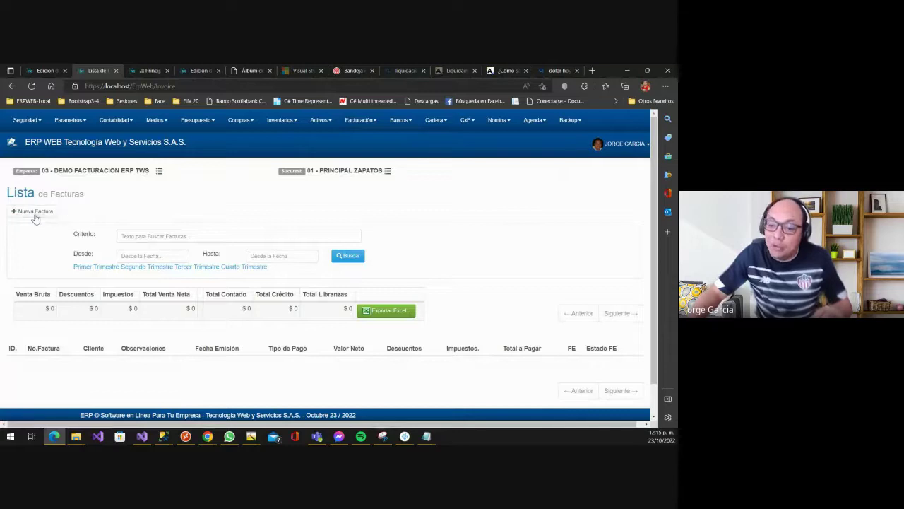
left_click(35, 216)
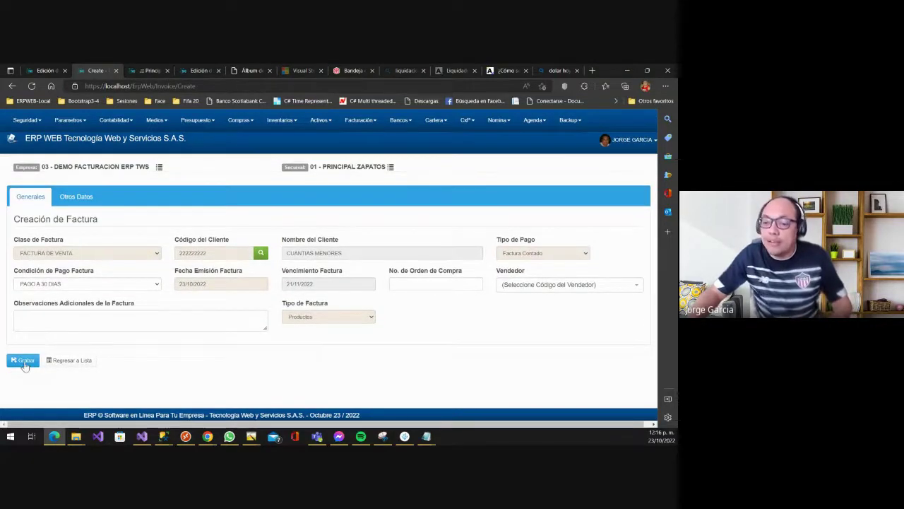
left_click(24, 361)
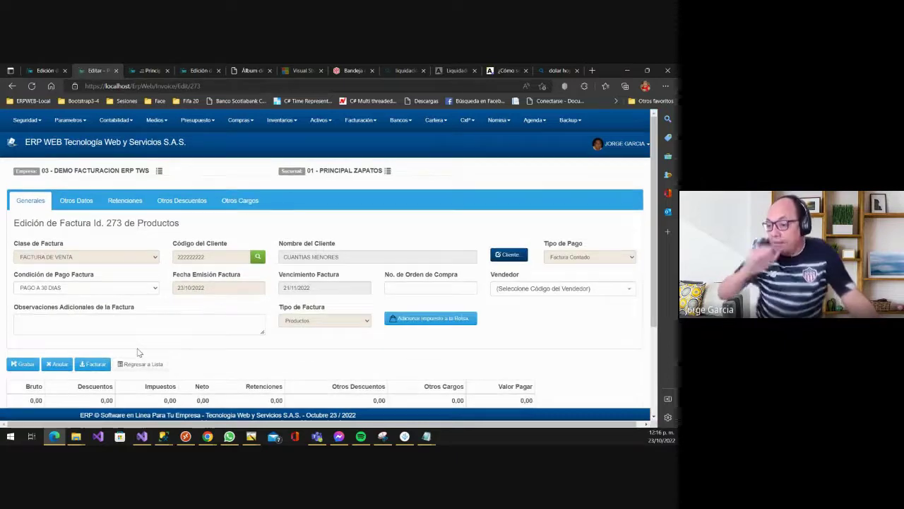
scroll(157, 289, "down", 2)
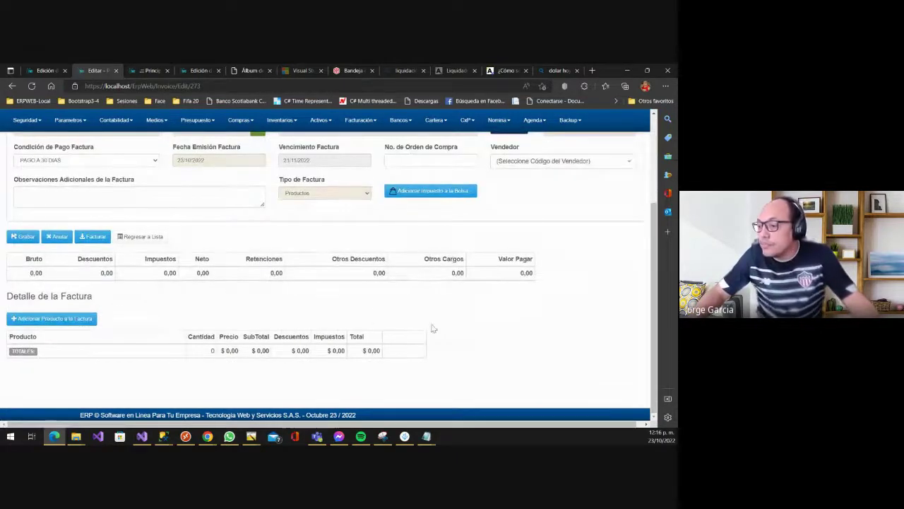
scroll(472, 339, "up", 3)
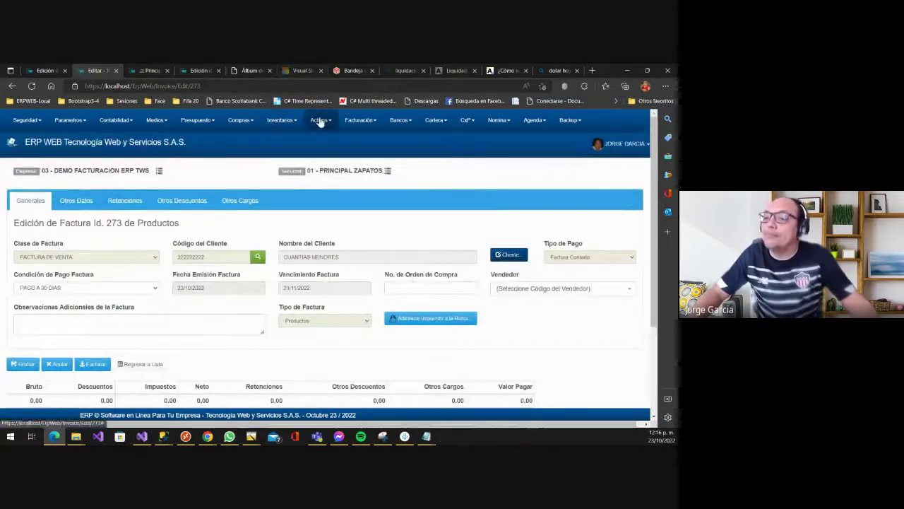
- Go to Facturación > Parámetros > Parámetros Generales and show its Variables tab
left_click(350, 121)
mouse_move(364, 139)
left_click(442, 138)
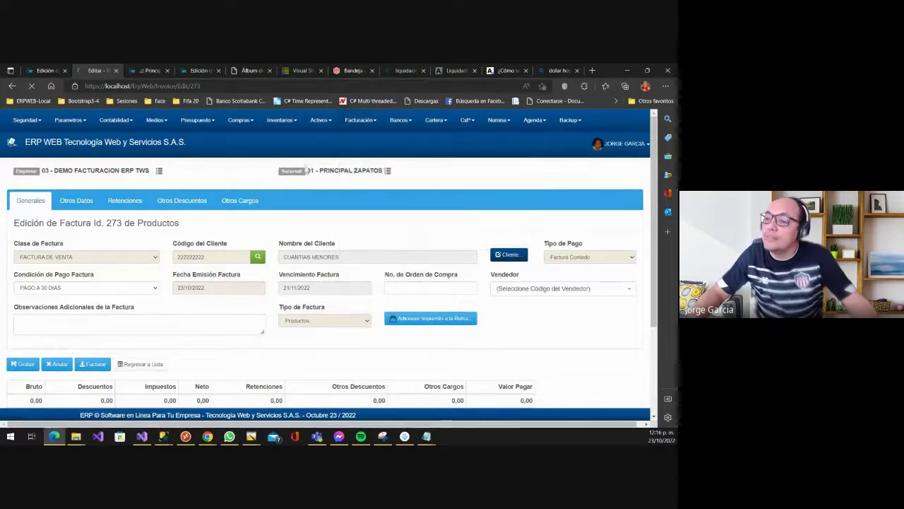
left_click(297, 217)
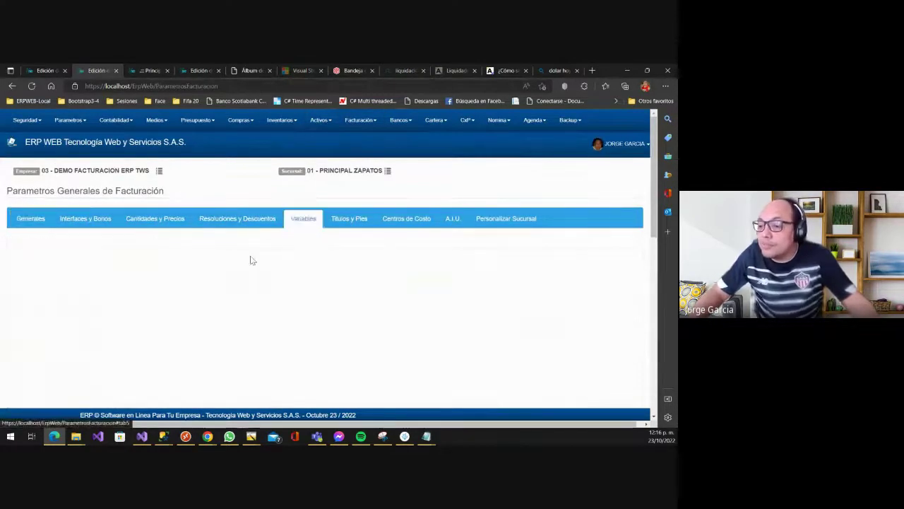
- Enable Manejar Variables Adicionales en la Factura and save the invoicing parameters
left_click(115, 276)
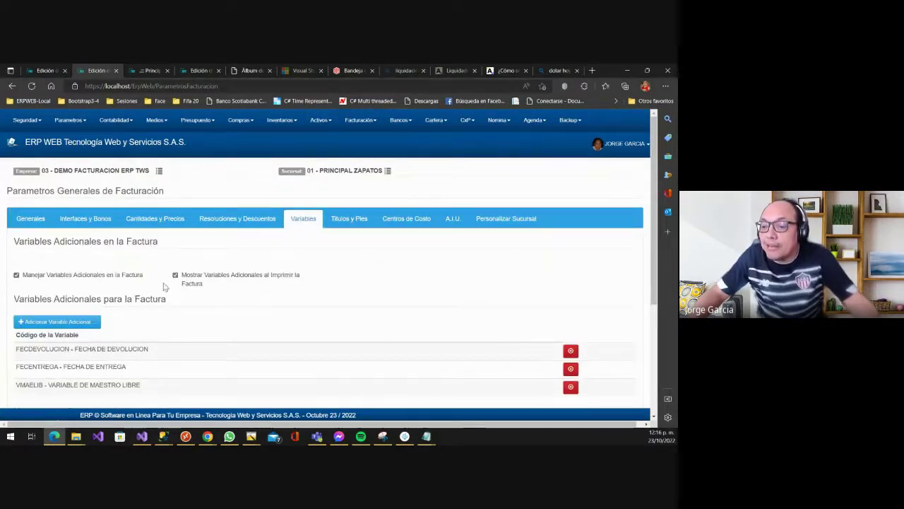
scroll(165, 285, "down", 1)
scroll(165, 285, "down", 1)
scroll(98, 331, "up", 2)
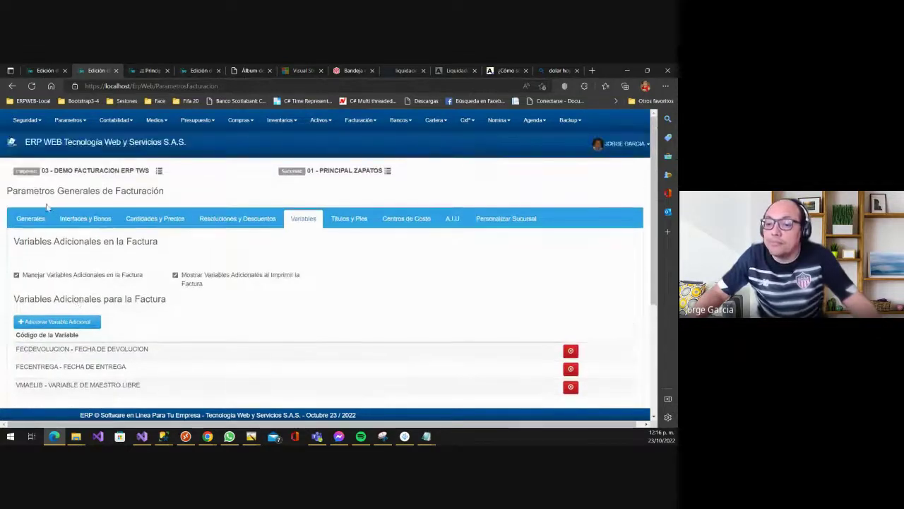
scroll(81, 277, "down", 1)
scroll(81, 277, "down", 2)
left_click(22, 359)
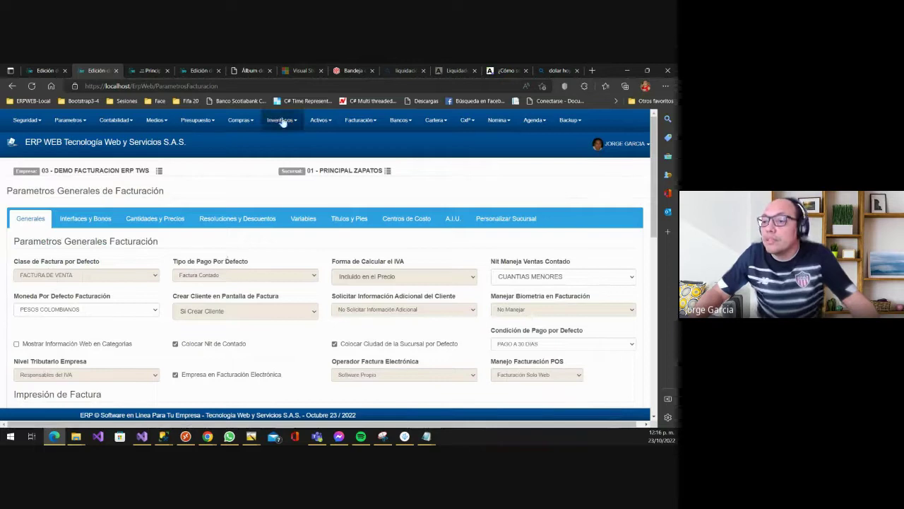
- Open invoice 273 and inspect Fecha De Devolucion, Fecha De Entrega and Variable De Maestro Libre, leaving them unchanged
left_click(282, 121)
left_click(359, 120)
mouse_move(385, 143)
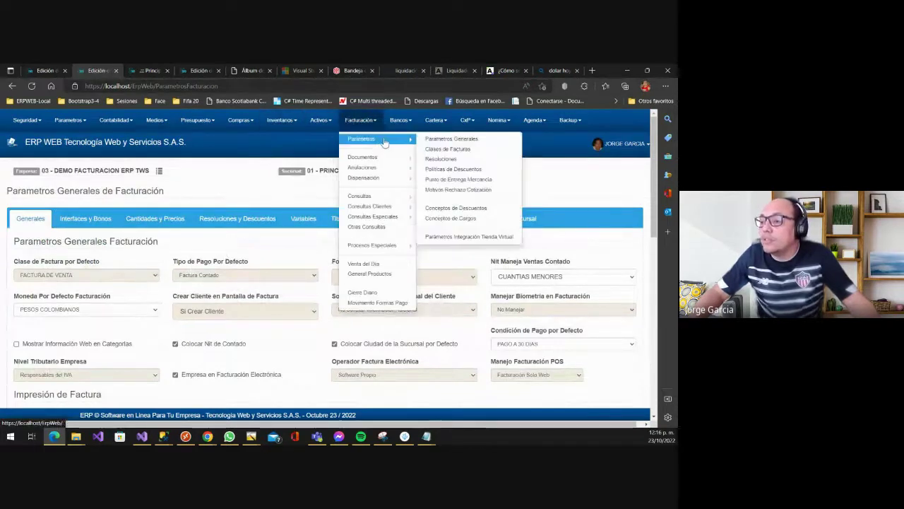
mouse_move(361, 157)
left_click(436, 156)
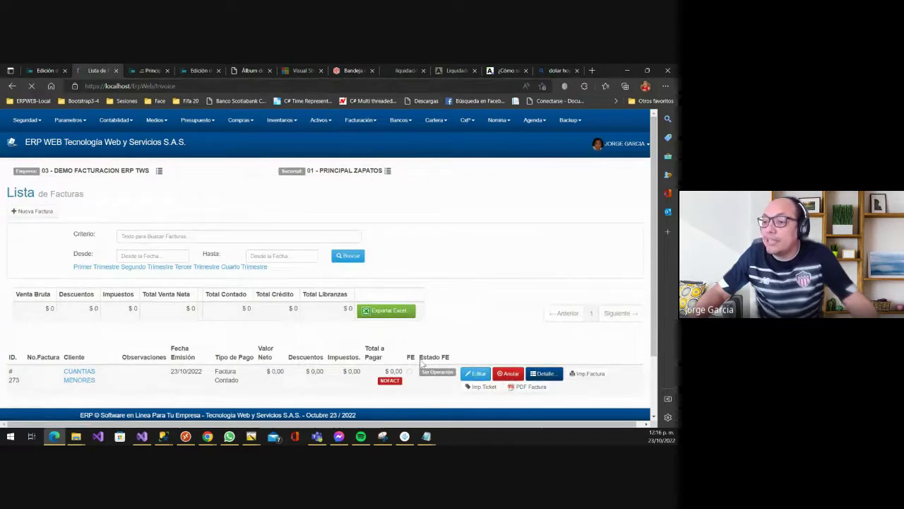
scroll(399, 279, "down", 3)
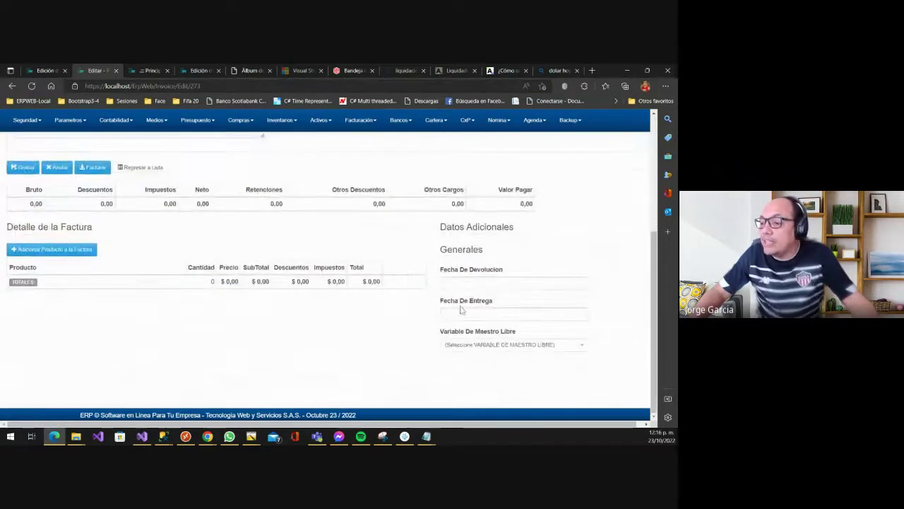
left_click(483, 283)
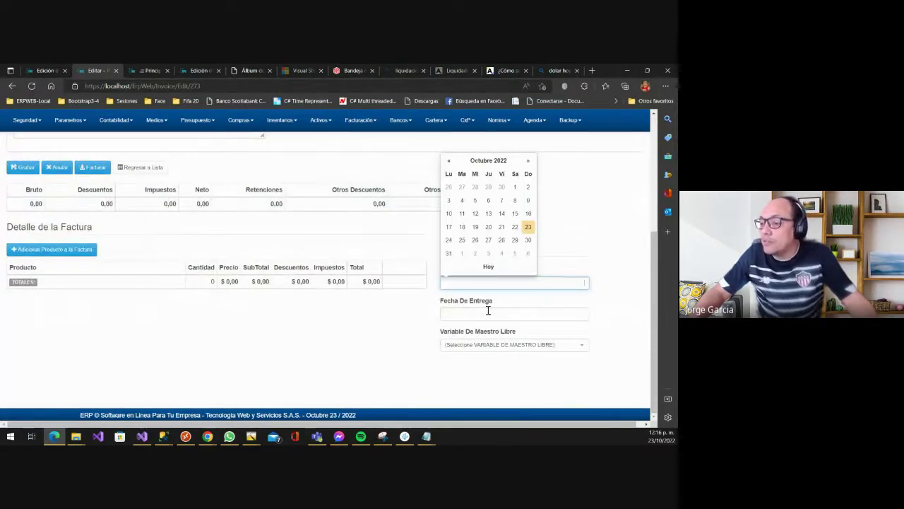
left_click(488, 311)
left_click(535, 283)
left_click(490, 344)
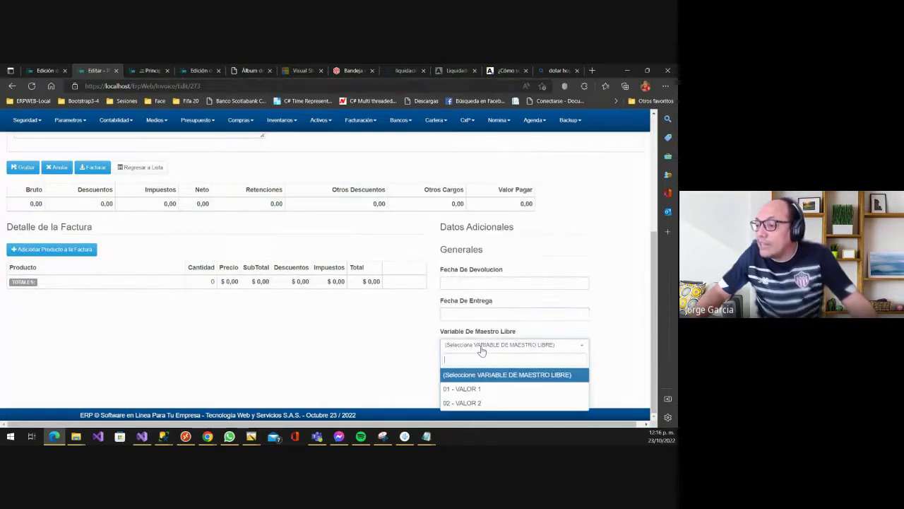
left_click(562, 267)
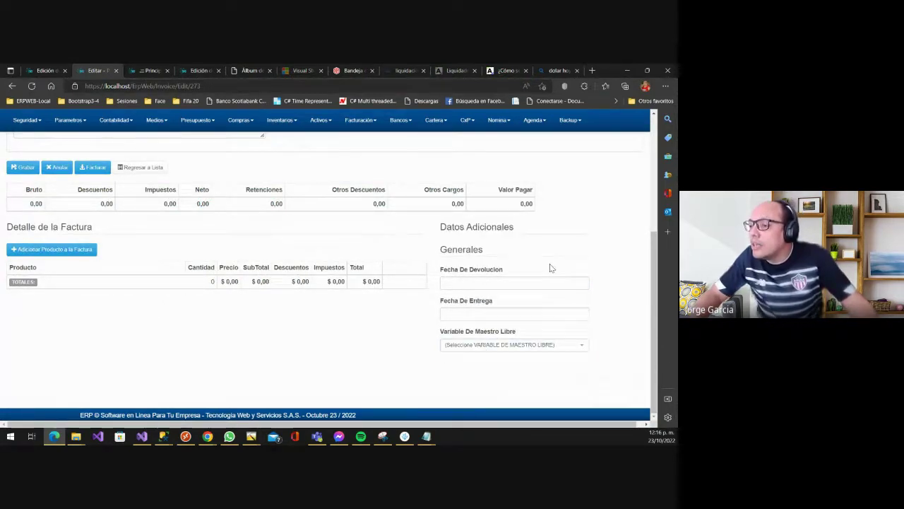
- In the invoicing parameters' Variables tab, delete the NOMBREABUELA tracking variable
scroll(551, 267, "up", 3)
left_click(289, 122)
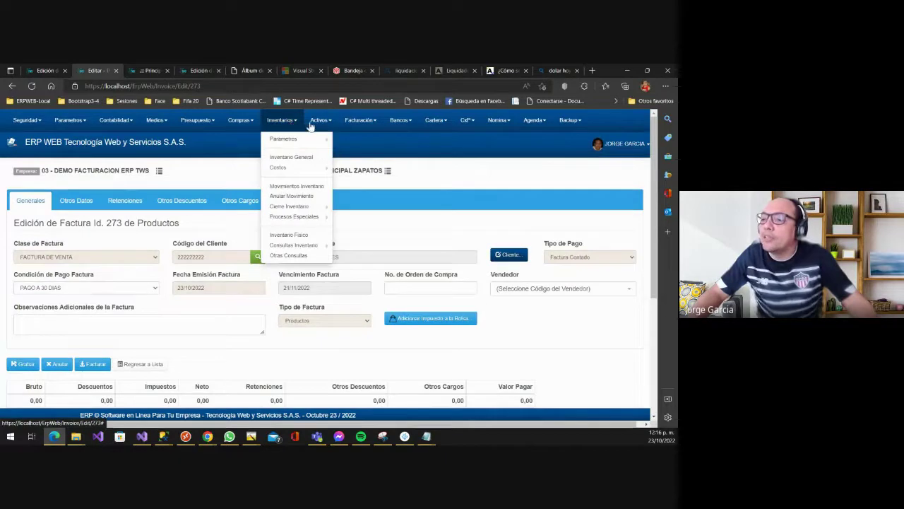
left_click(361, 120)
mouse_move(396, 139)
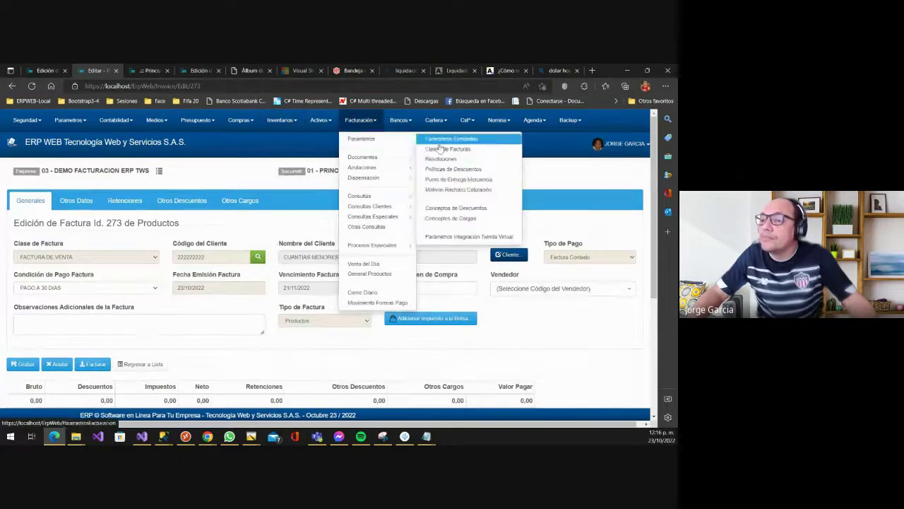
left_click(440, 146)
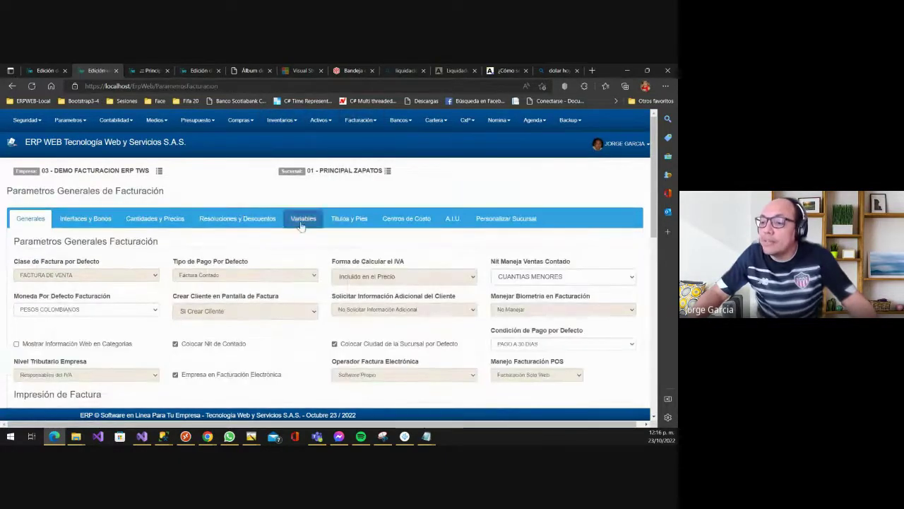
left_click(302, 218)
scroll(148, 268, "down", 1)
scroll(143, 265, "down", 2)
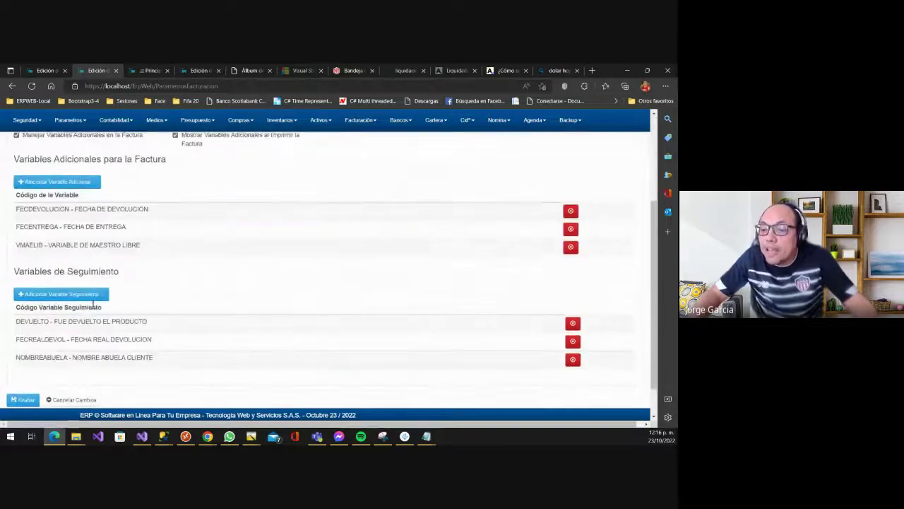
left_click(573, 361)
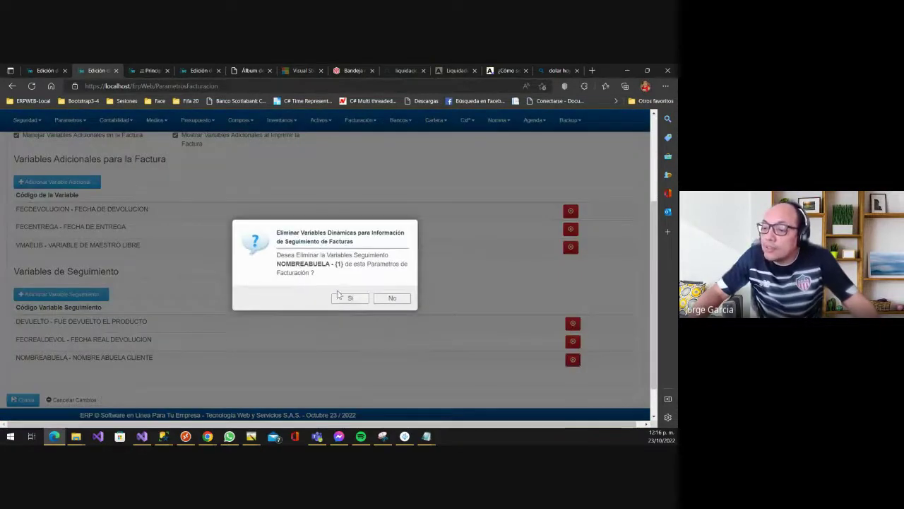
left_click(344, 299)
- Add NOMBRE ABUELA CLIENTE as an additional invoice variable and save it
left_click(83, 182)
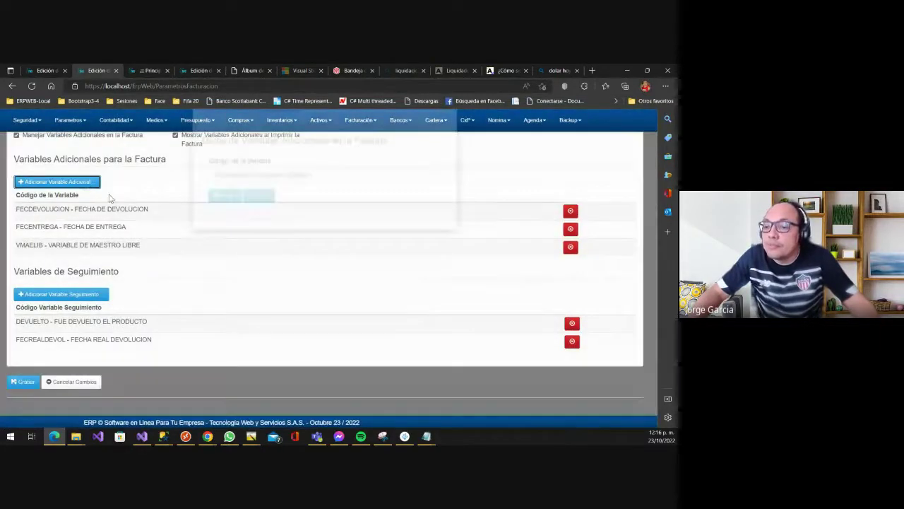
left_click(232, 200)
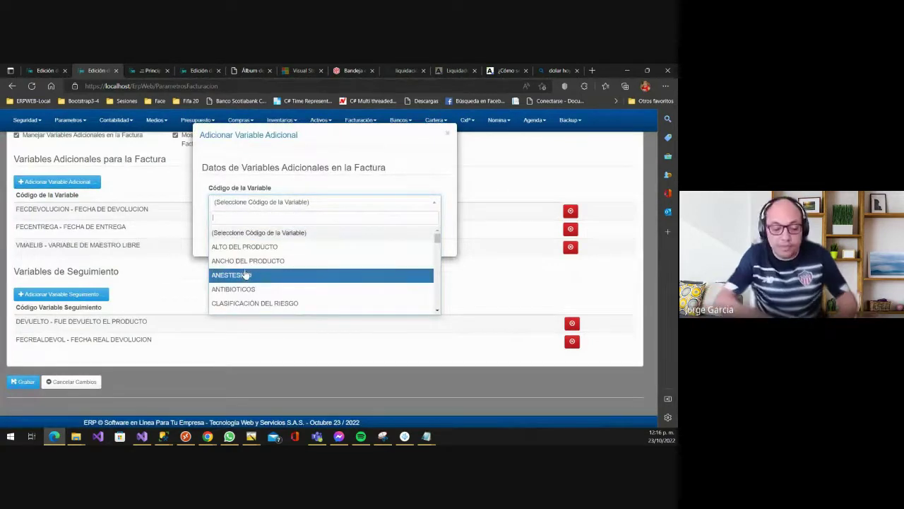
type("ab")
key("Up")
key("Return")
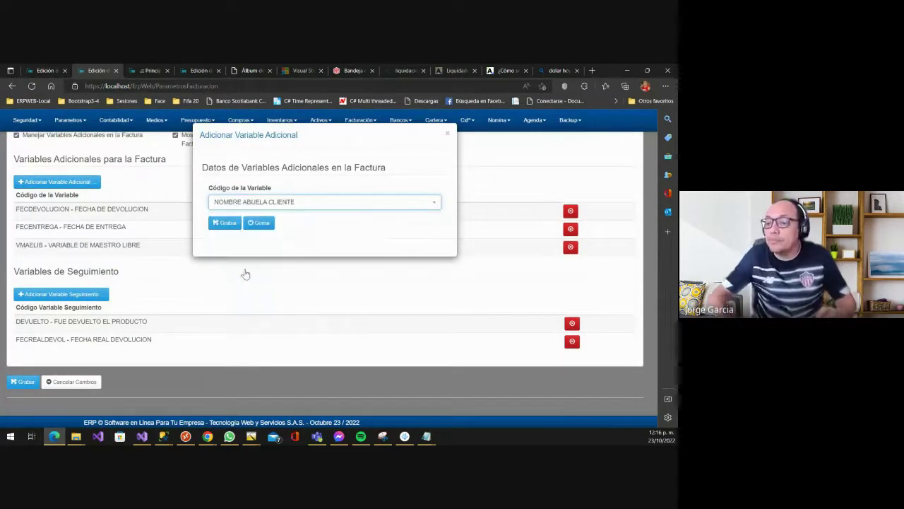
left_click(224, 224)
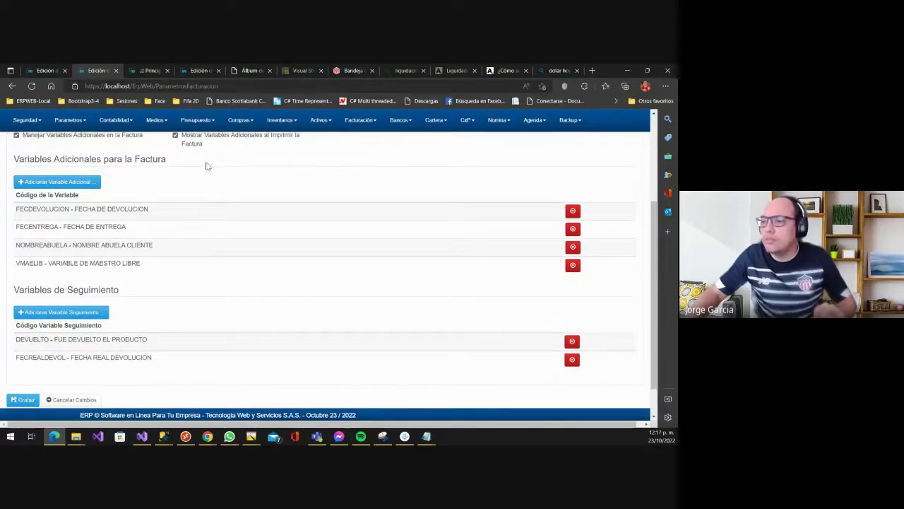
left_click(149, 71)
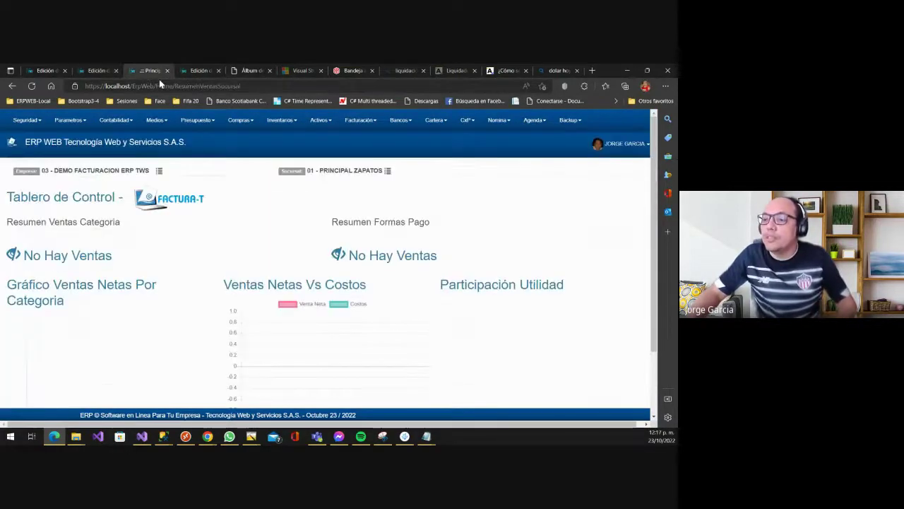
- Open invoice 273 for editing from the Facturas list
left_click(359, 120)
mouse_move(390, 160)
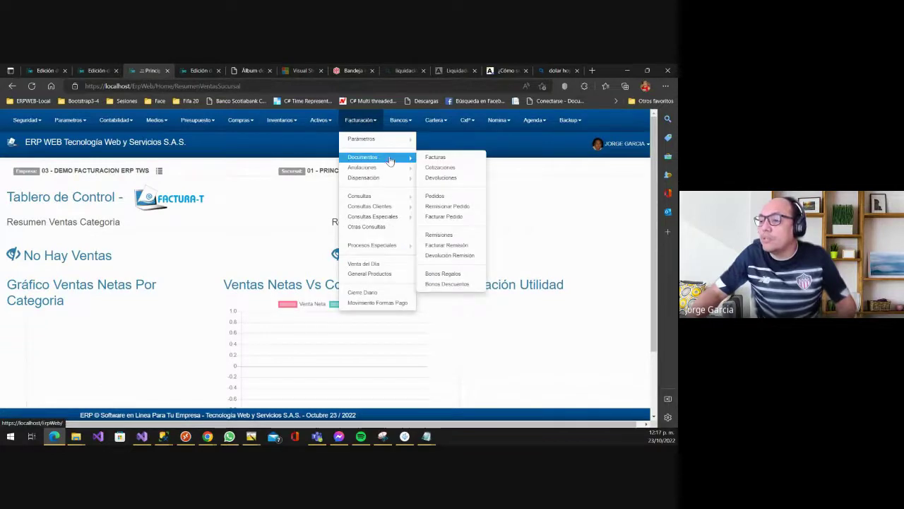
left_click(437, 157)
scroll(418, 347, "down", 1)
scroll(417, 347, "down", 1)
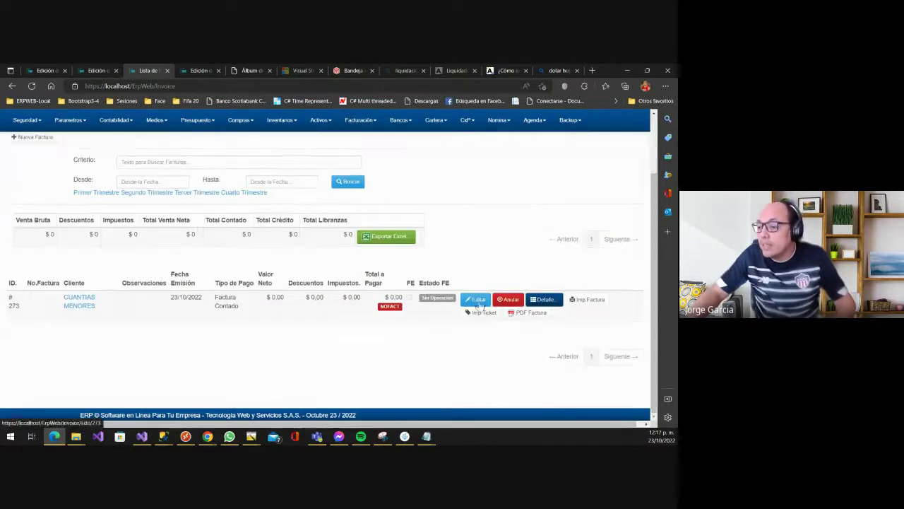
left_click(477, 302)
- Fill in the Nombre Abuela Cliente field on invoice 273 and save it
scroll(395, 299, "down", 3)
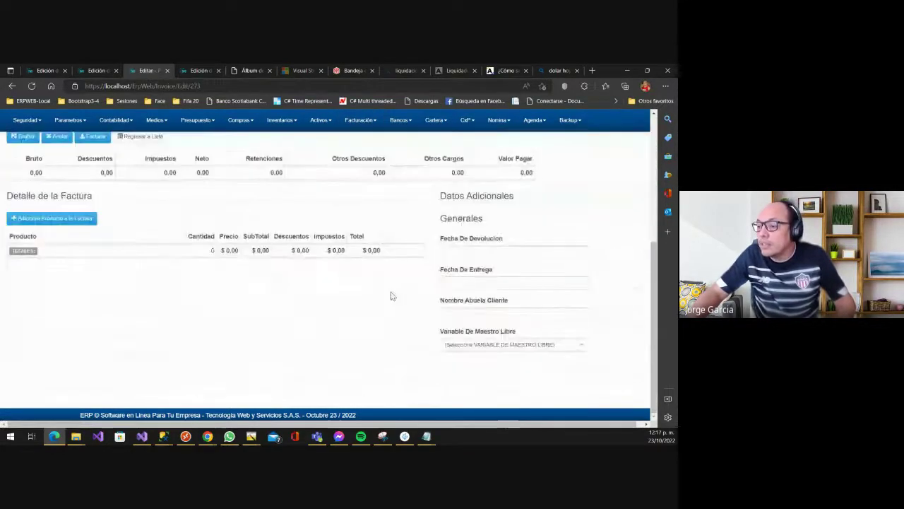
left_click(476, 310)
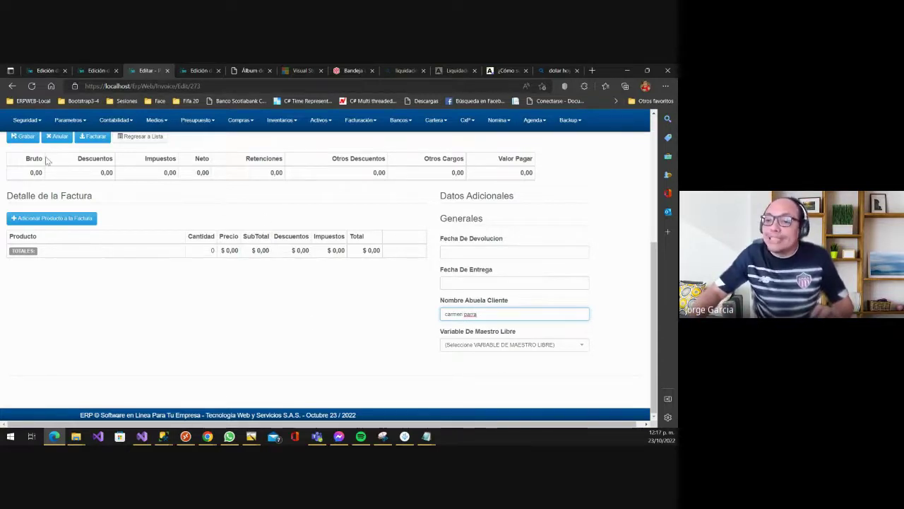
left_click(24, 136)
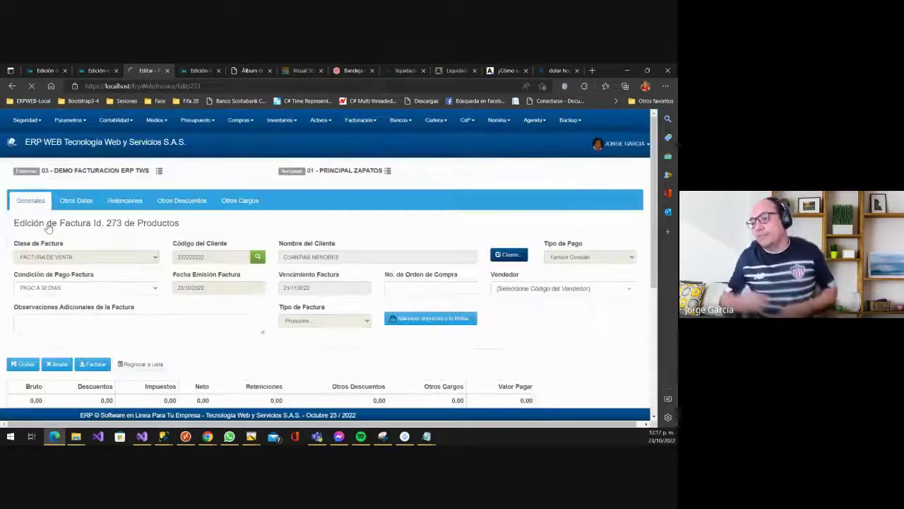
scroll(321, 176, "down", 2)
scroll(321, 175, "down", 2)
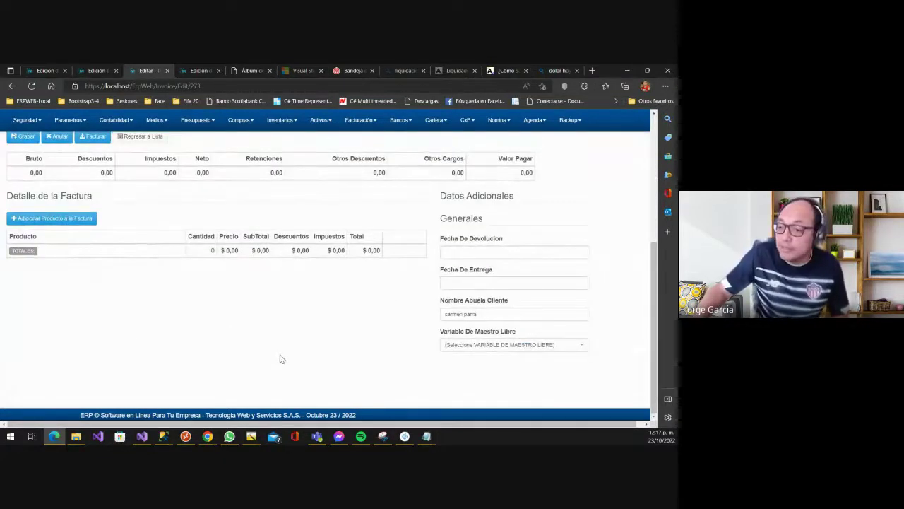
scroll(344, 320, "up", 2)
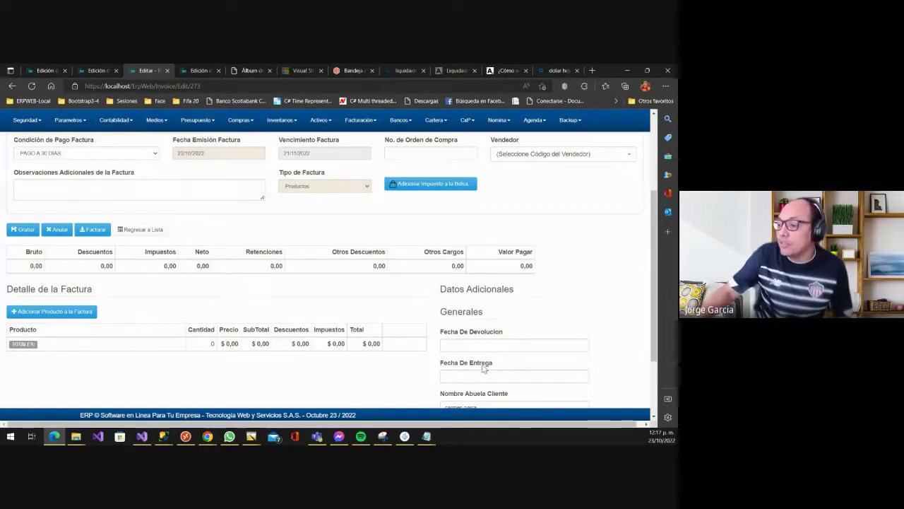
scroll(509, 311, "down", 2)
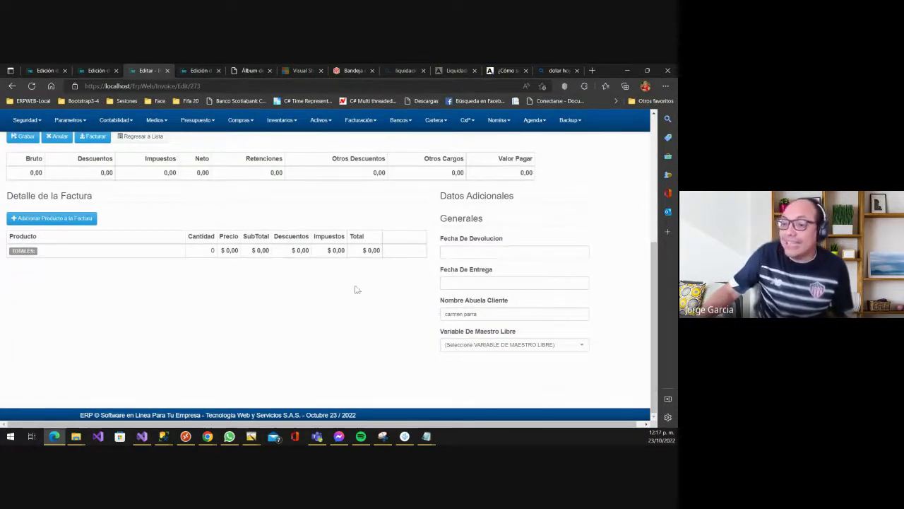
left_click(44, 70)
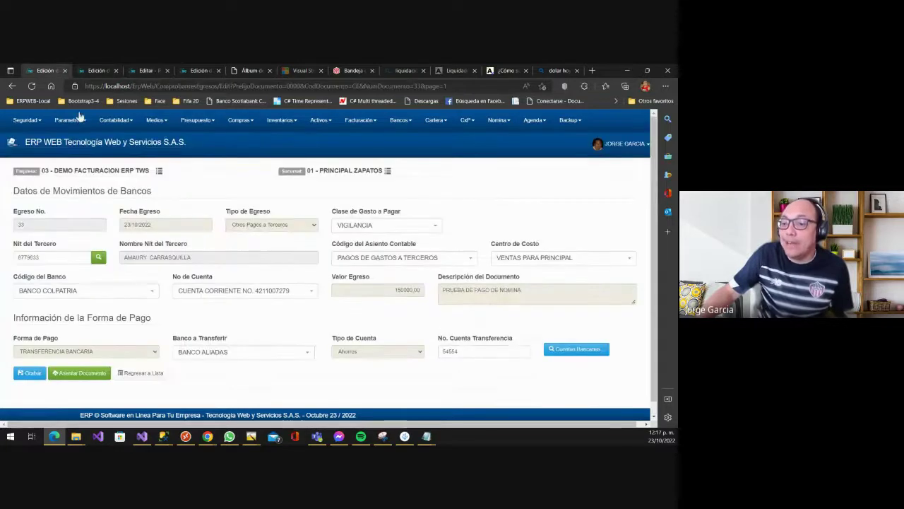
- Open the Variables Dinámicas del Sistema list for 03 - DEMO FACTURACION ERP TWS and browse its entries
left_click(82, 70)
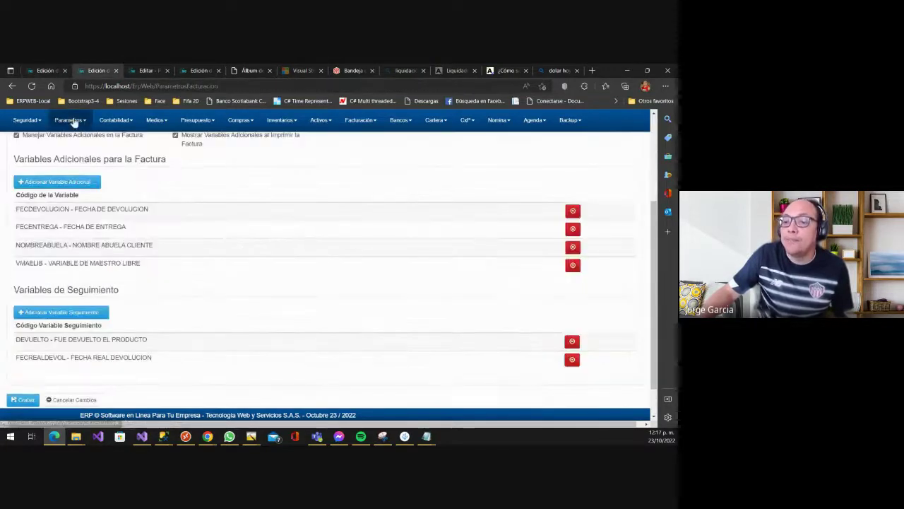
left_click(70, 120)
mouse_move(92, 150)
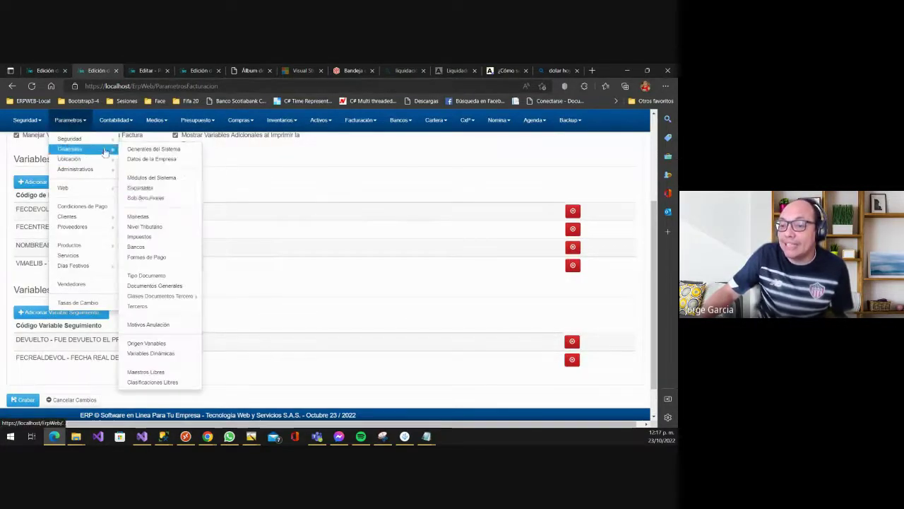
left_click(174, 360)
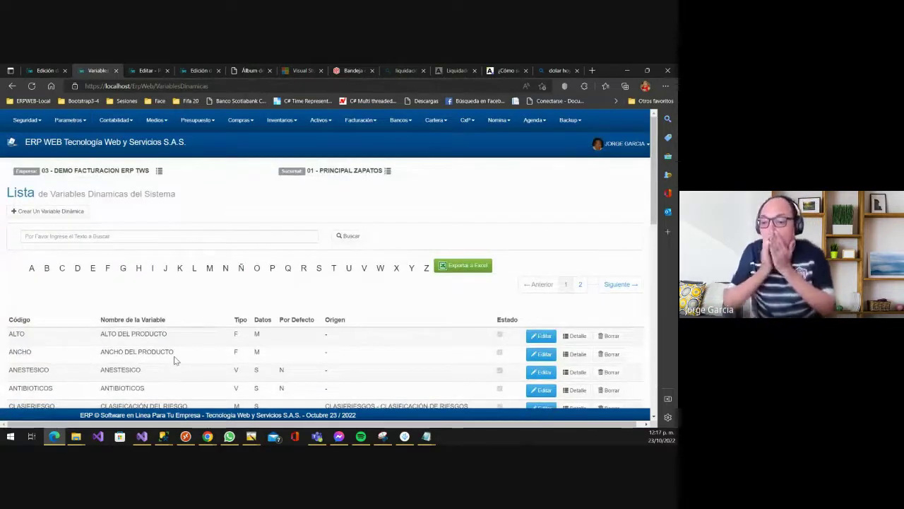
scroll(268, 346, "down", 4)
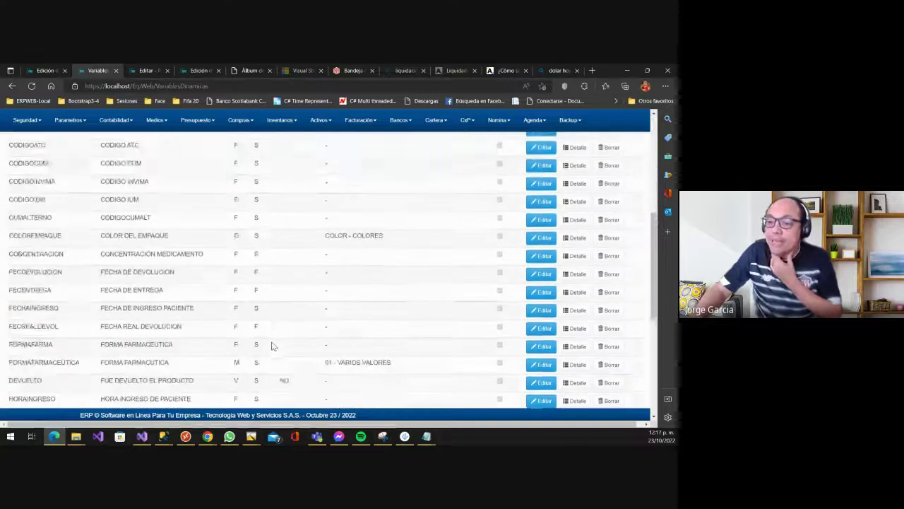
scroll(273, 346, "up", 4)
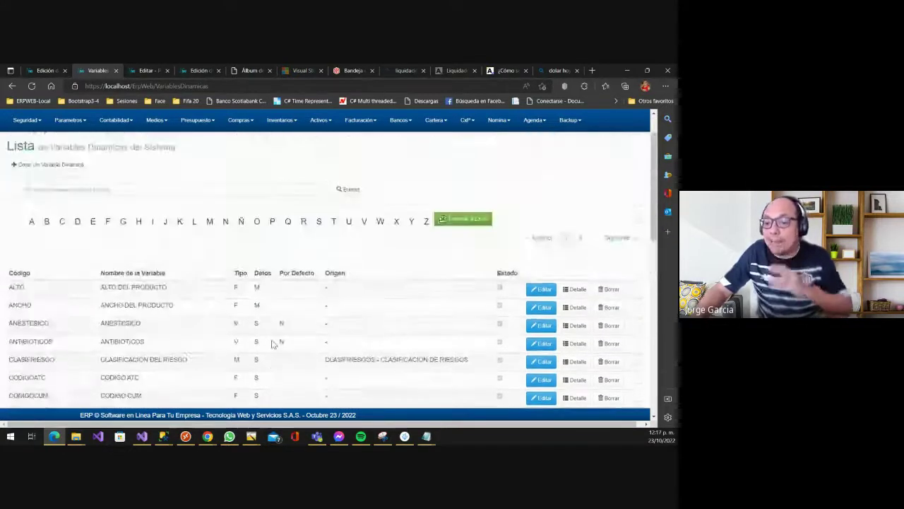
scroll(274, 344, "down", 6)
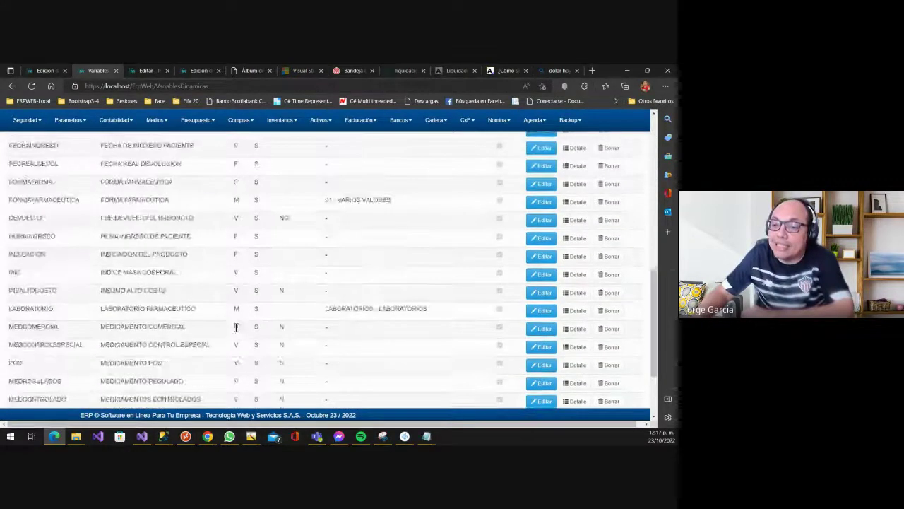
scroll(237, 323, "down", 2)
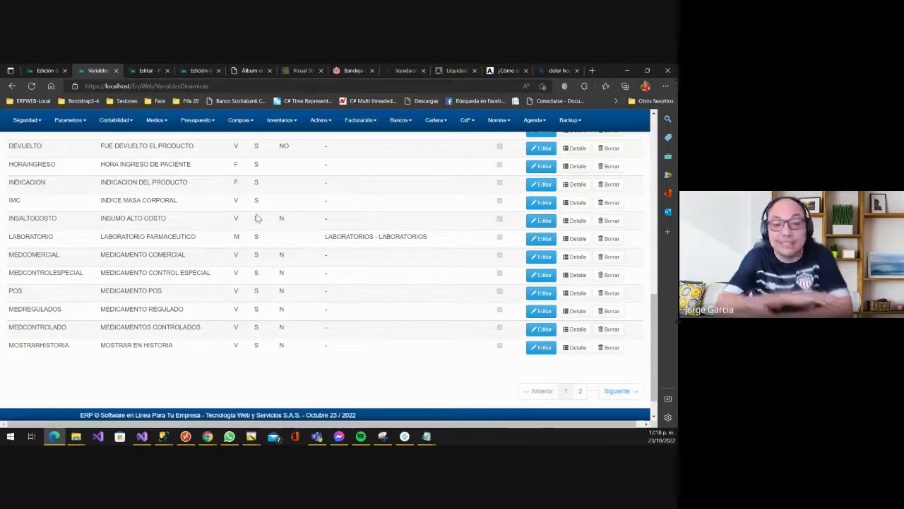
scroll(191, 217, "up", 8)
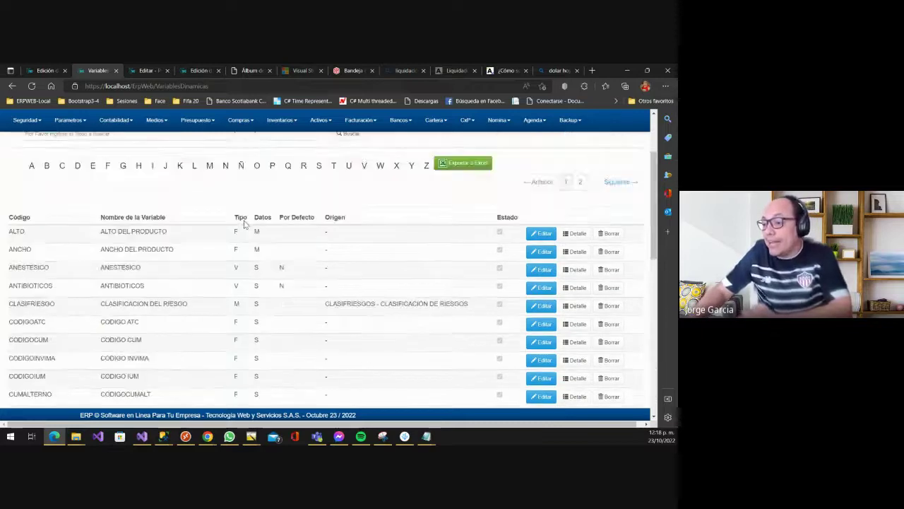
scroll(243, 224, "up", 2)
scroll(185, 212, "down", 2)
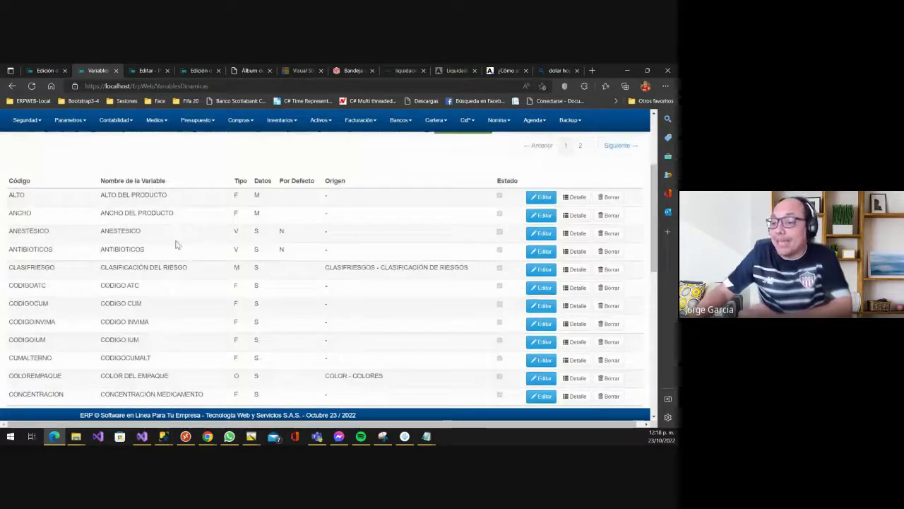
scroll(177, 245, "up", 2)
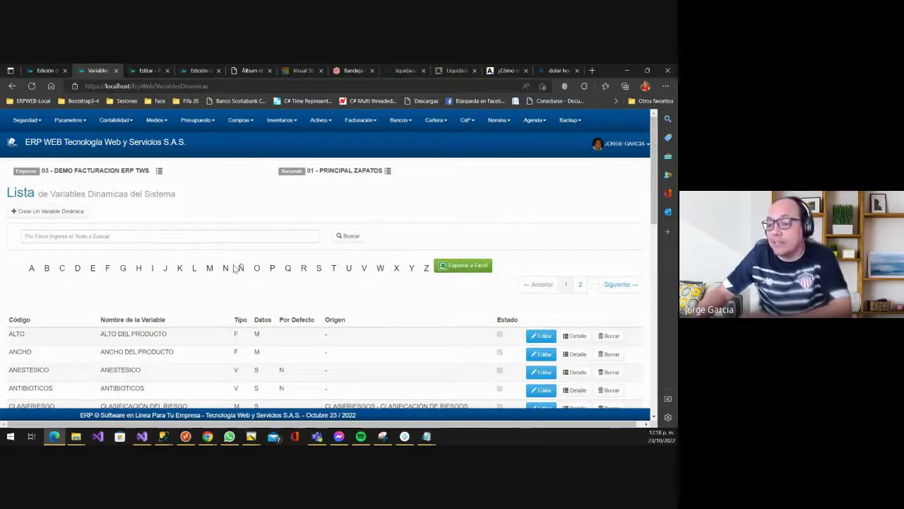
scroll(235, 269, "down", 2)
scroll(232, 283, "up", 2)
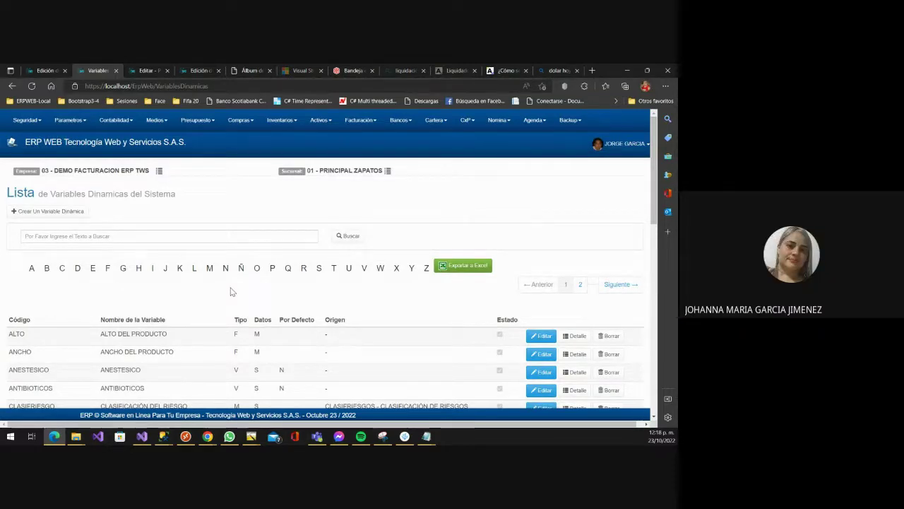
left_click(33, 239)
type("nombre")
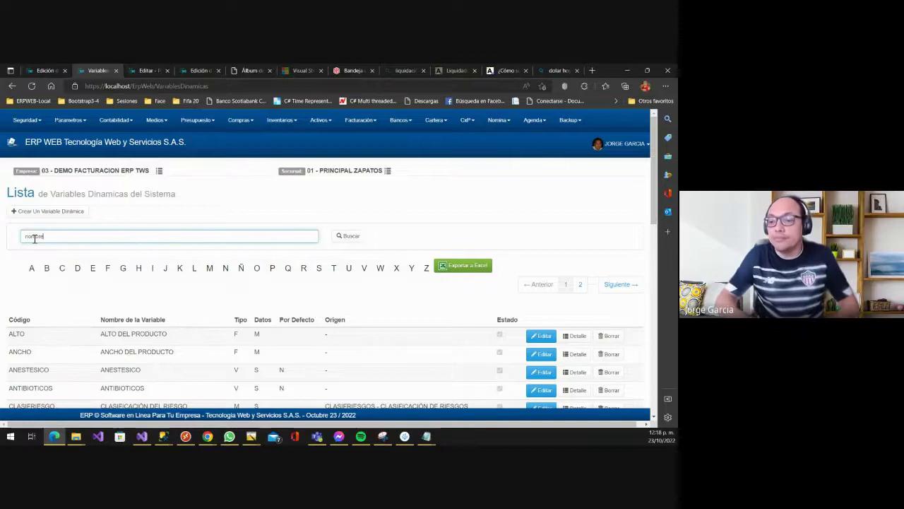
key("Return")
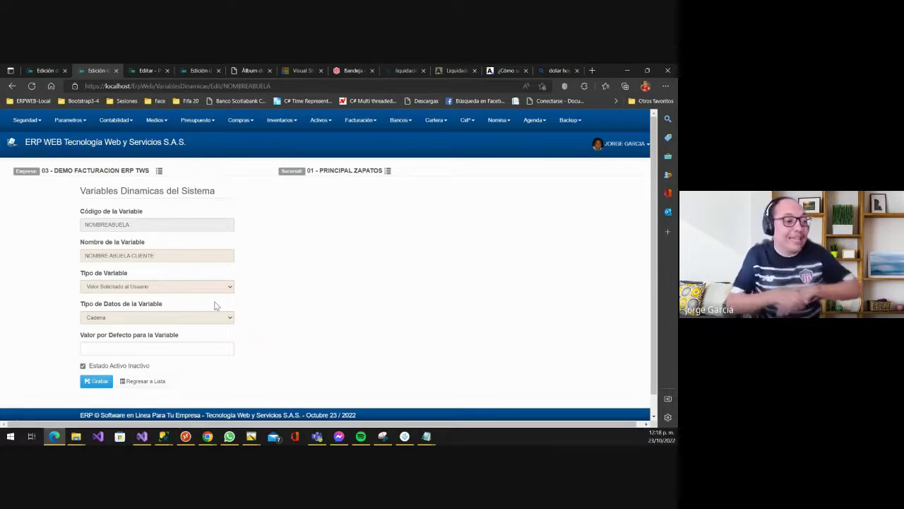
left_click(139, 382)
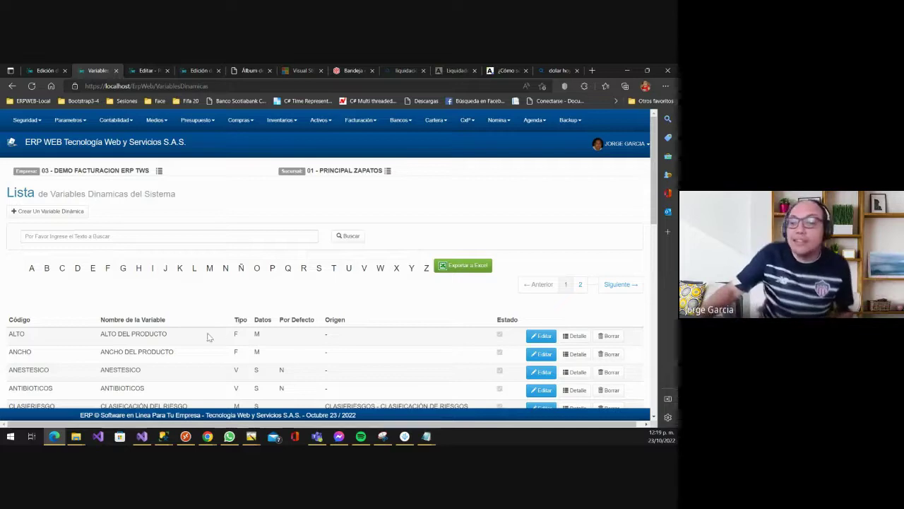
- Open Parametros > Generales > Maestros Libres to view its five free-value masters
left_click(69, 122)
mouse_move(83, 139)
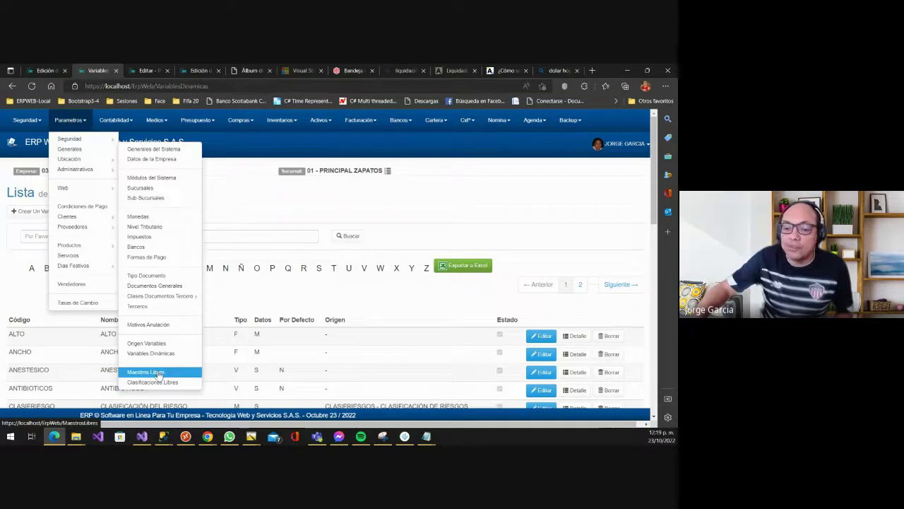
left_click(159, 374)
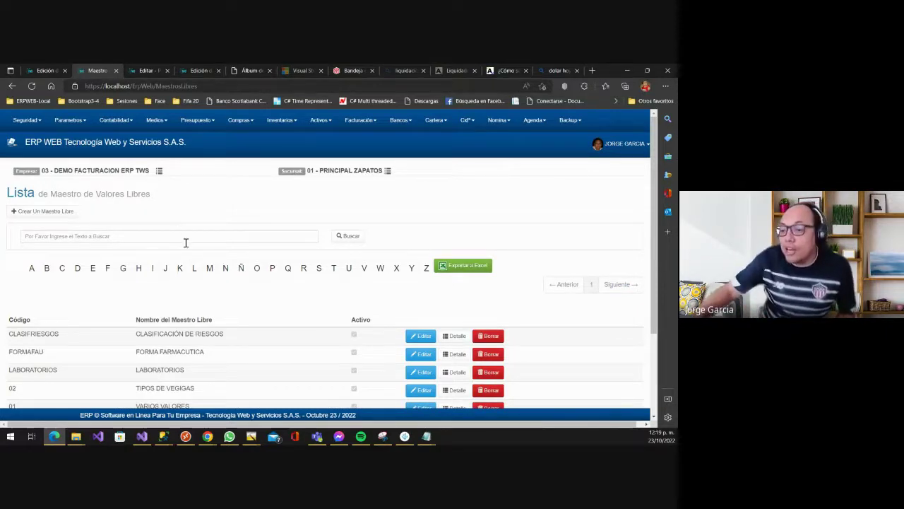
scroll(185, 244, "down", 2)
scroll(186, 244, "up", 1)
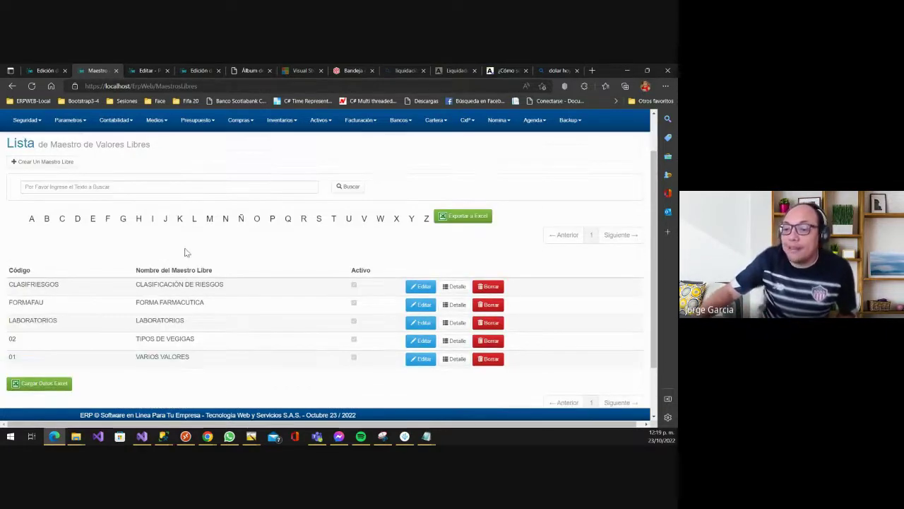
- Create free-values master coded LSTMENSAJ, named LISTA DE MENSAJEROS, and save it
left_click(60, 171)
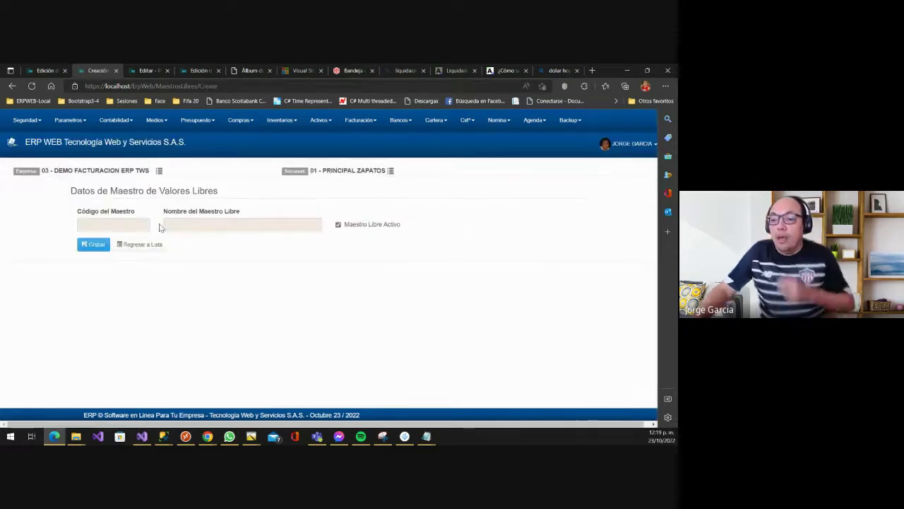
left_click(139, 225)
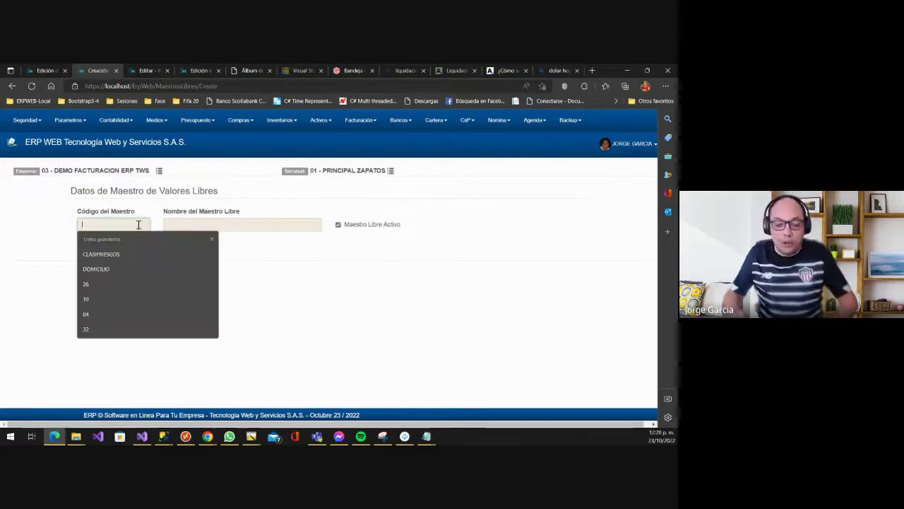
type("LSTMENSA")
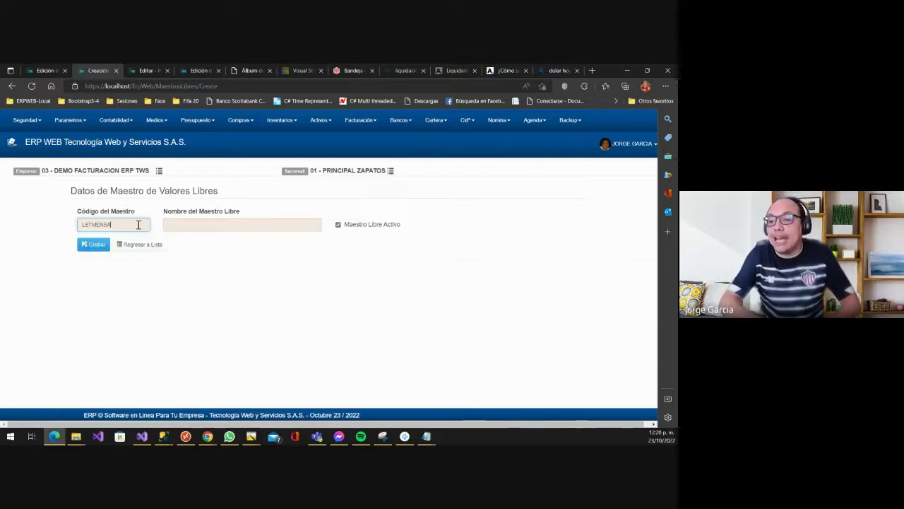
type("J")
key("Tab")
type("LISTA DE M")
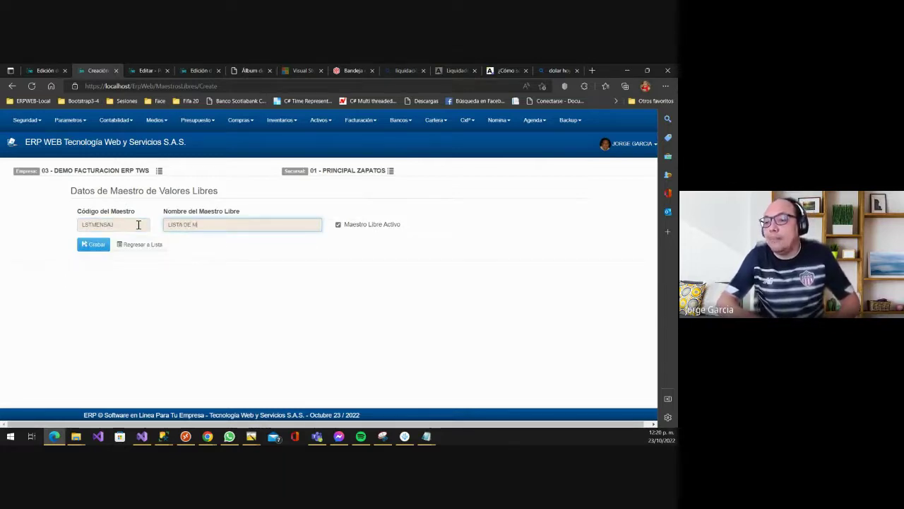
type("ENSAJEROS")
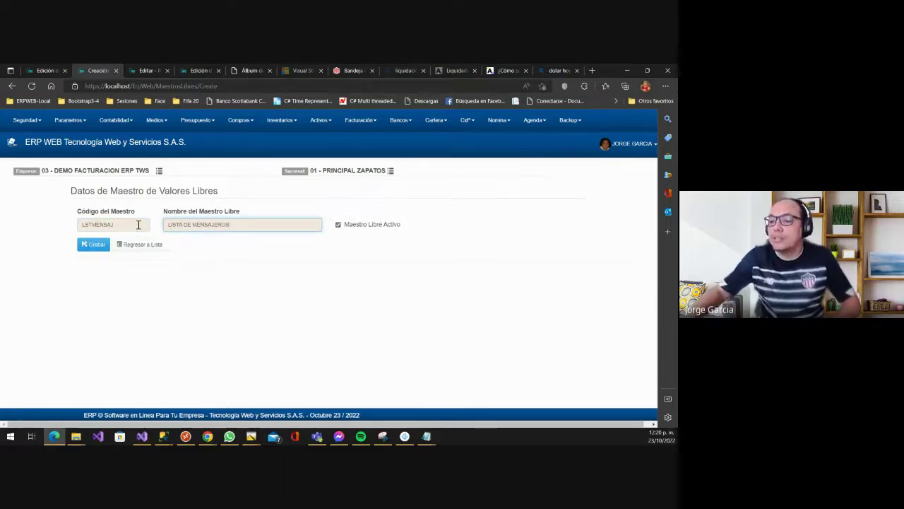
left_click(95, 246)
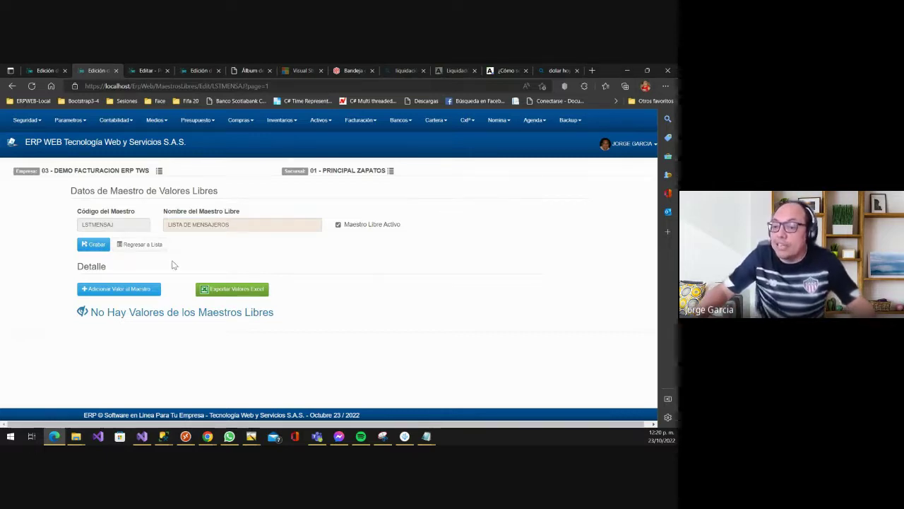
- Add messenger values coded 01 and 02, each with the messenger's name
left_click(121, 298)
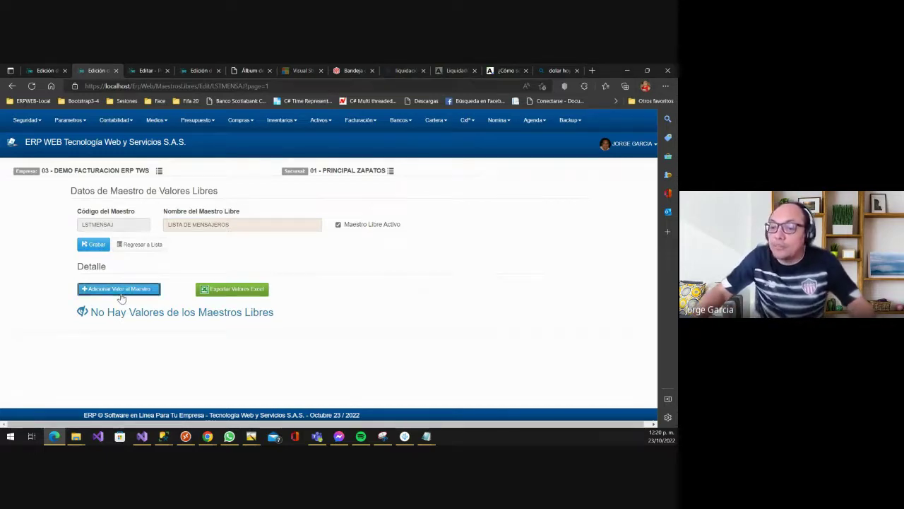
left_click(182, 203)
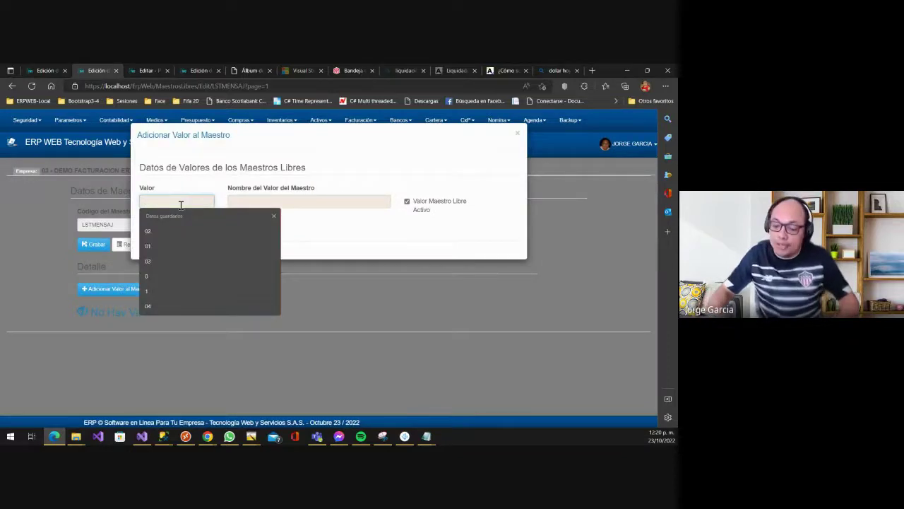
type("0")
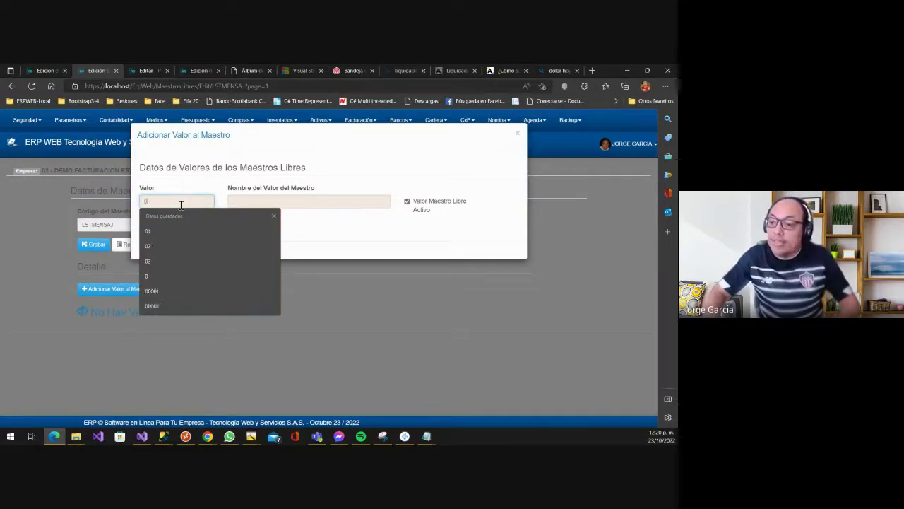
type("1")
key("Tab")
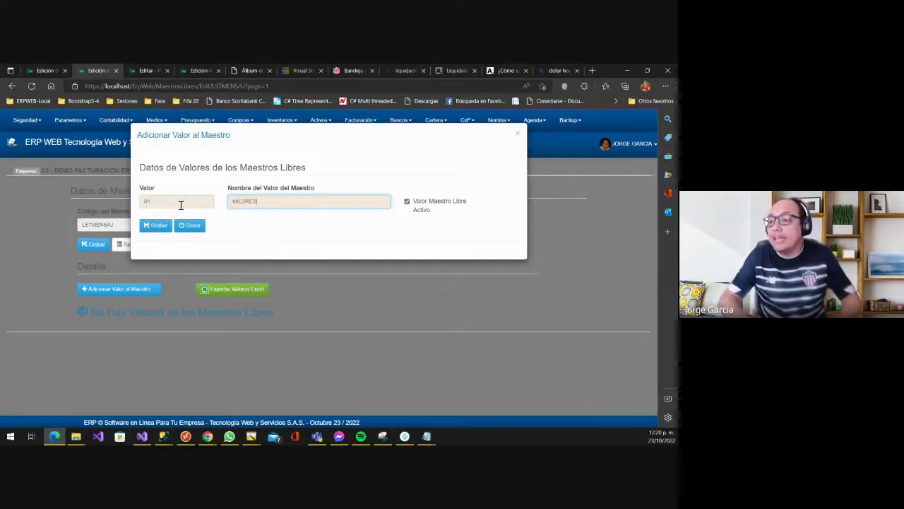
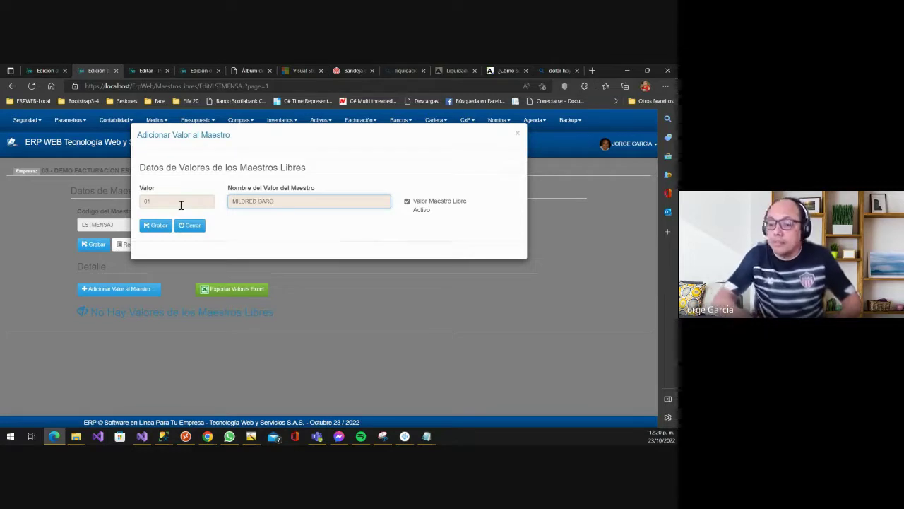
left_click(161, 226)
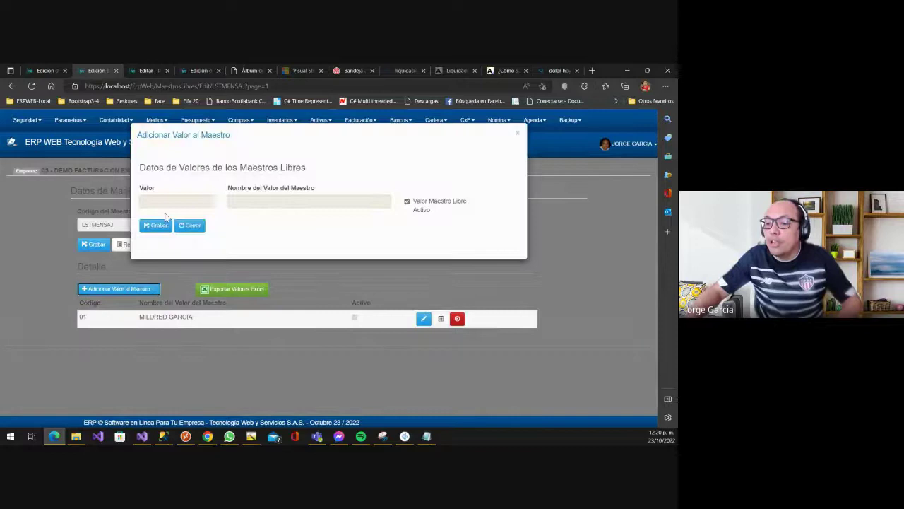
left_click(169, 201)
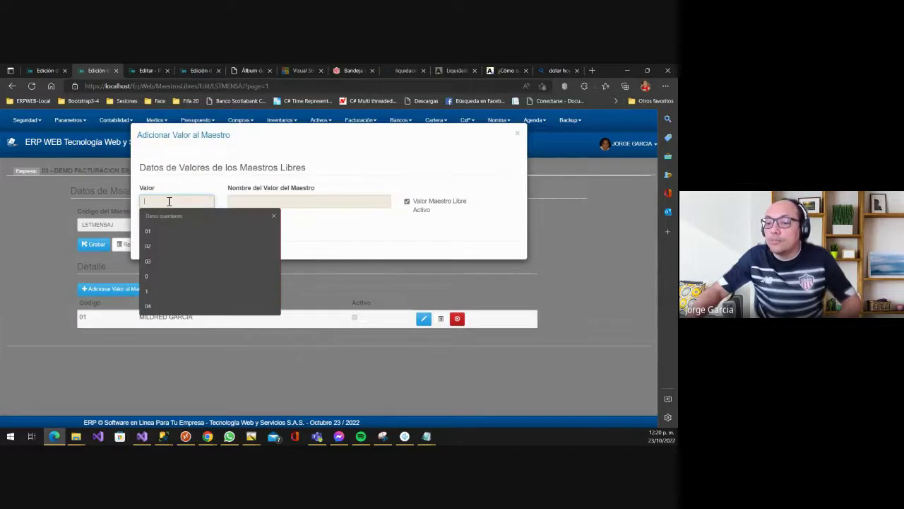
type("02")
key("Tab")
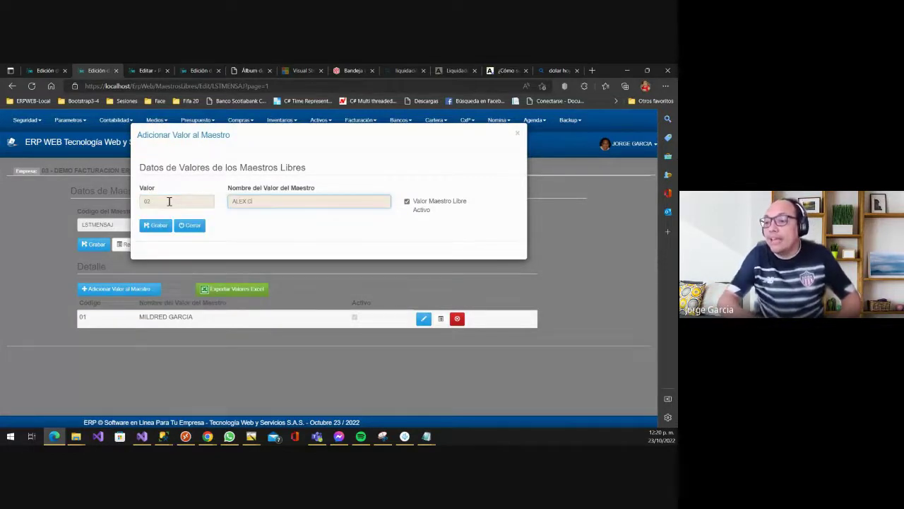
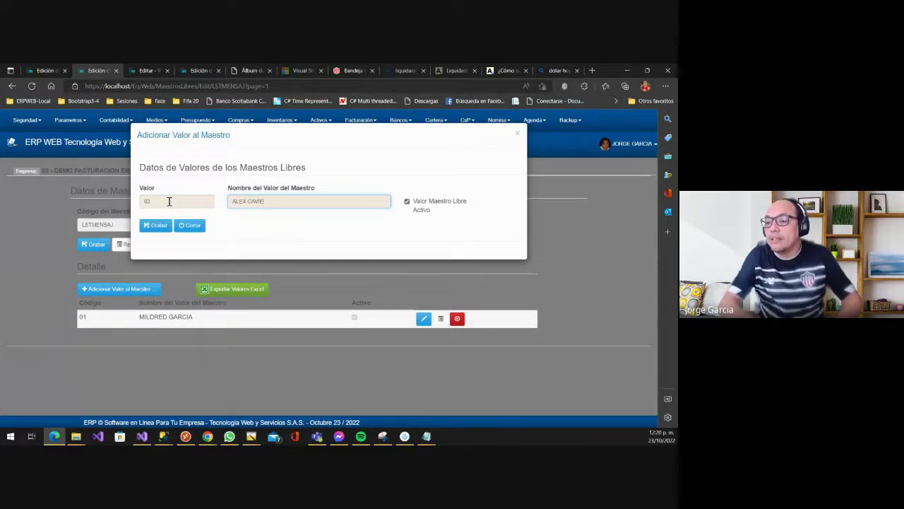
left_click(156, 225)
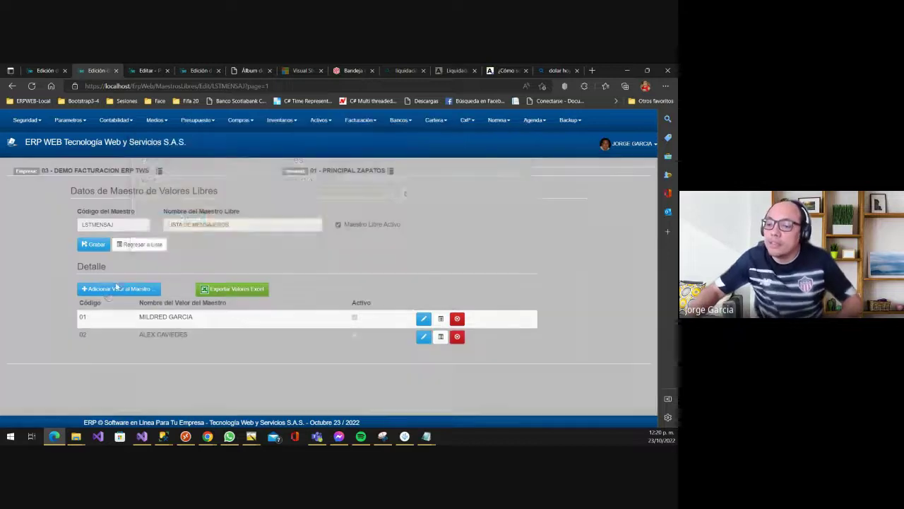
- Add a third messenger value, correcting its duplicate code 02 to 03 before saving
left_click(119, 288)
left_click(165, 203)
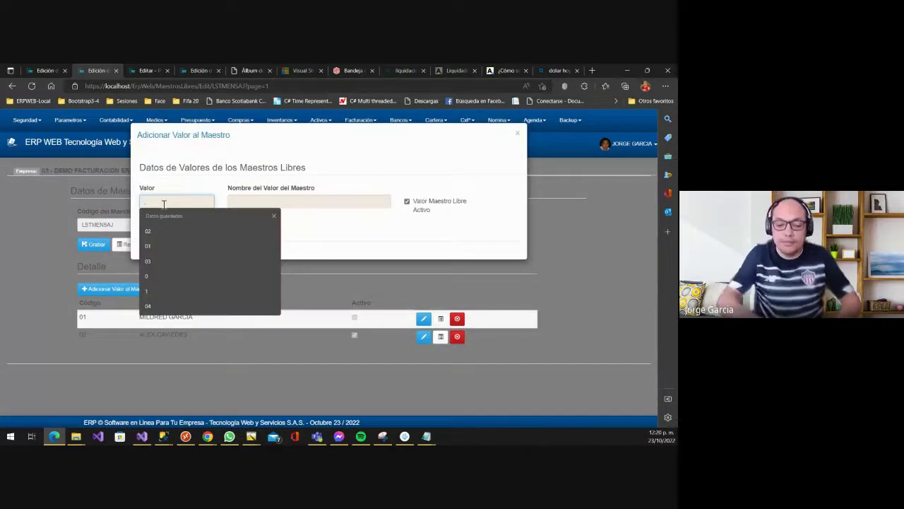
type("02")
key("Tab")
type("JA")
key("BackSpace")
key("BackSpace")
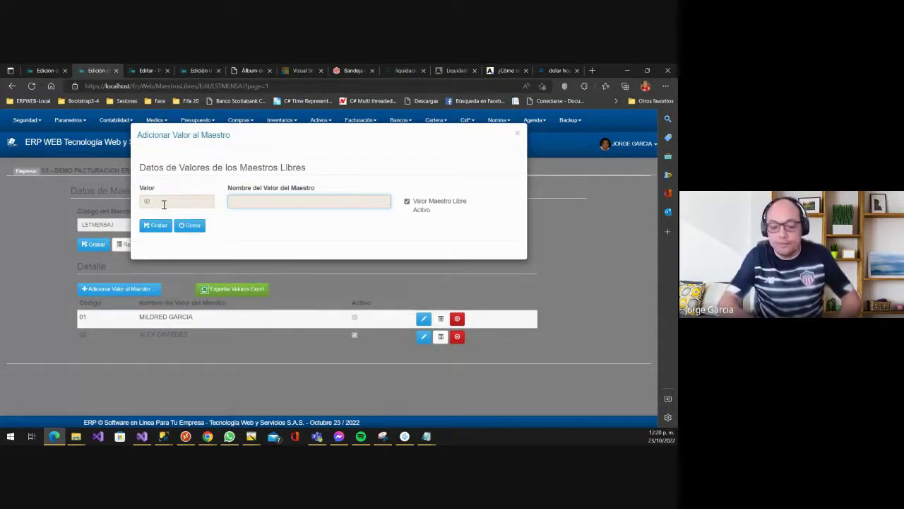
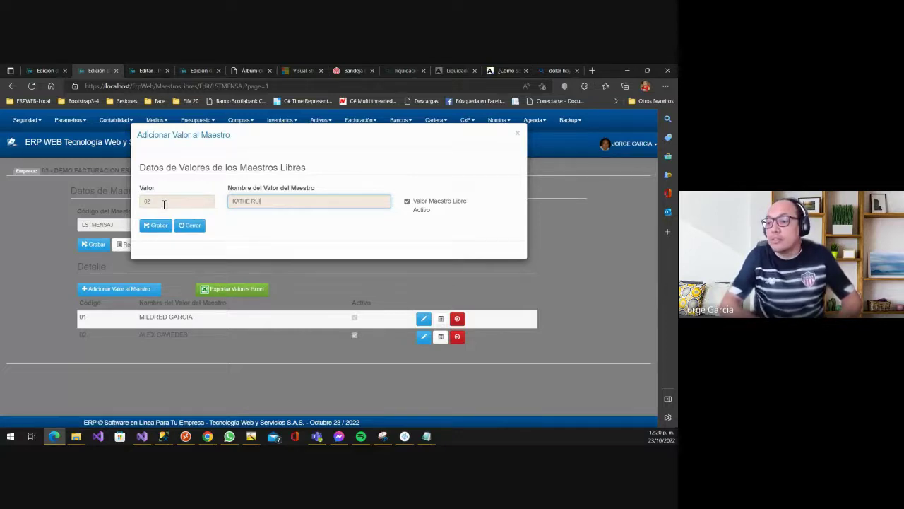
left_click(159, 226)
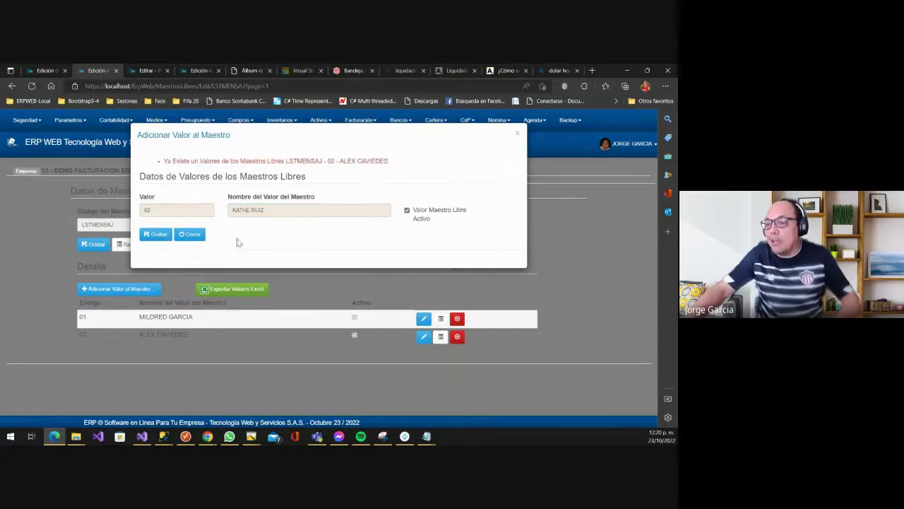
left_click(159, 210)
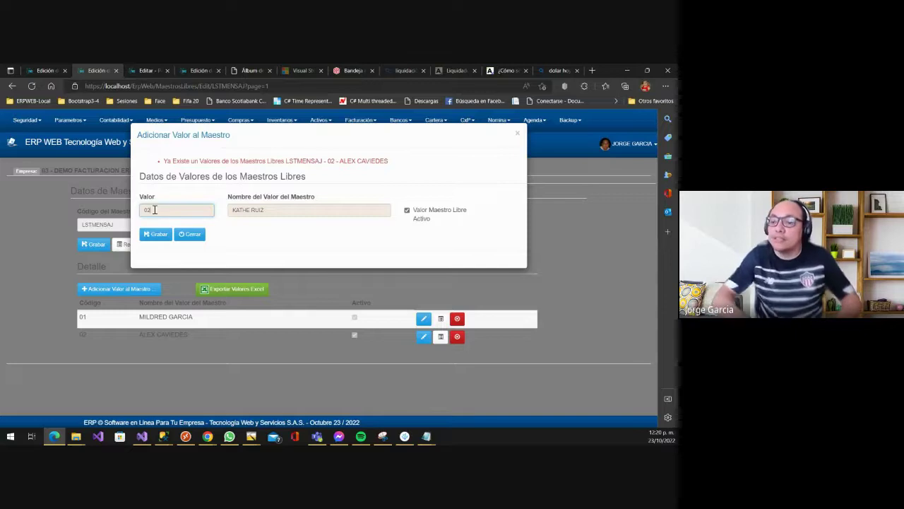
key("BackSpace")
type("3")
key("Tab")
left_click(158, 235)
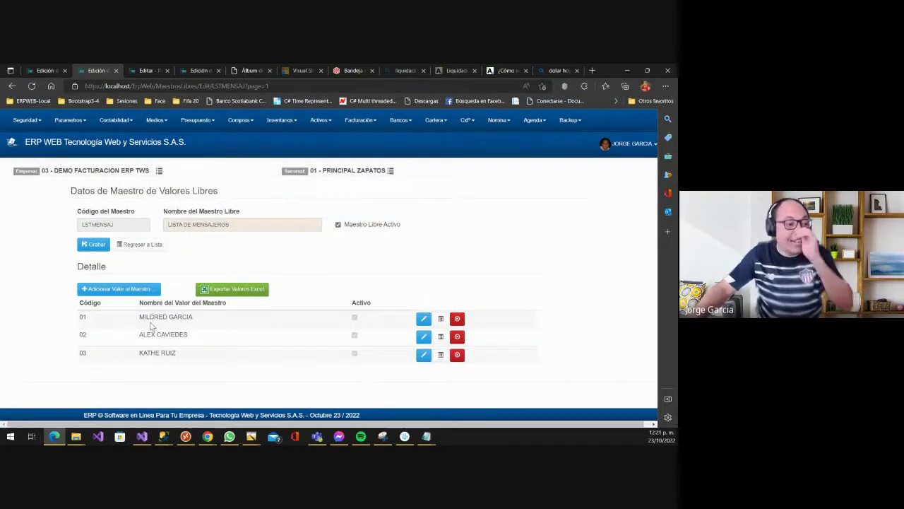
- Return to the free masters list and check that LSTMENSAJ now appears
scroll(163, 321, "down", 1)
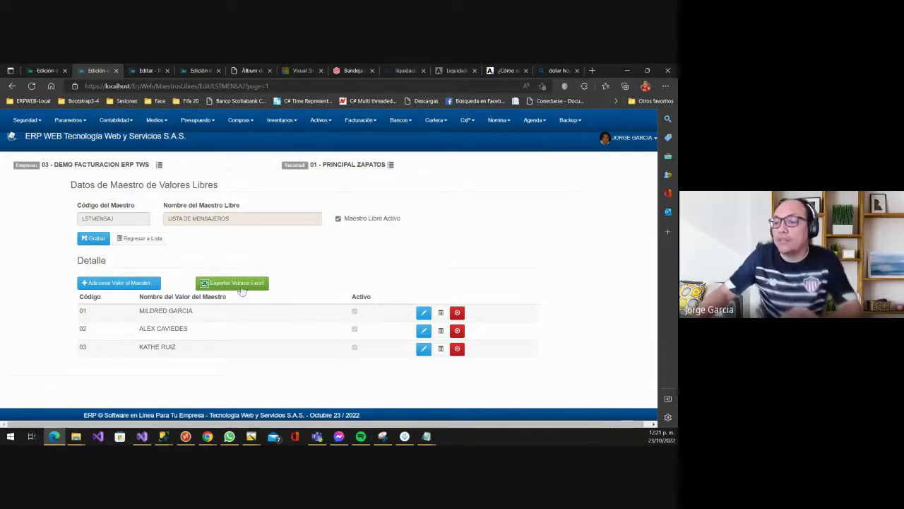
left_click(133, 239)
scroll(191, 292, "down", 3)
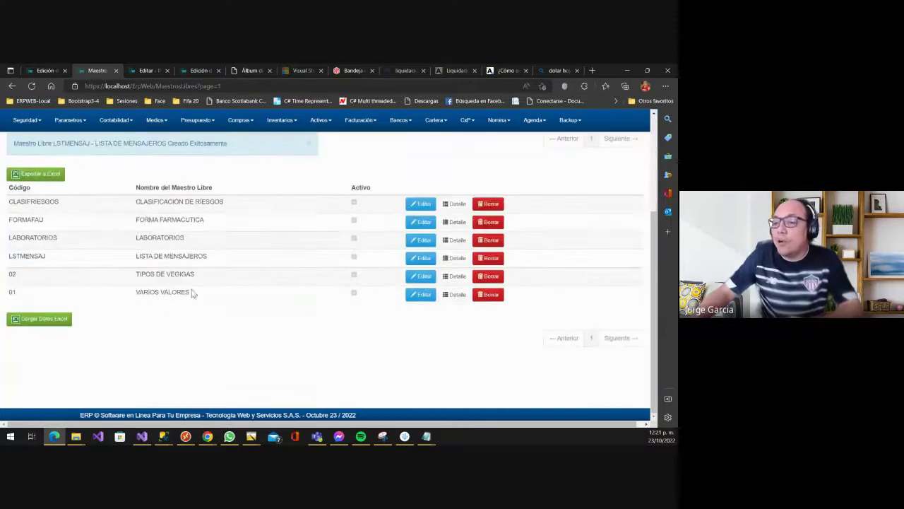
scroll(186, 316, "up", 1)
scroll(185, 316, "up", 1)
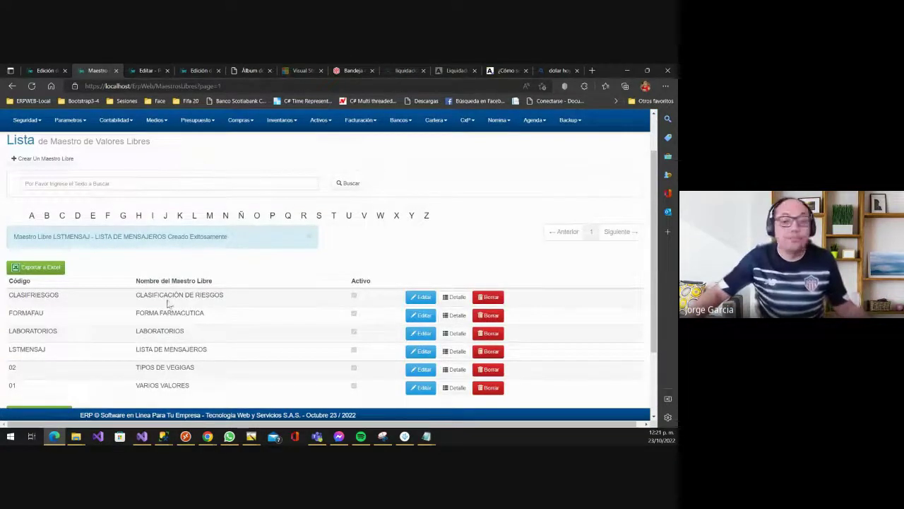
scroll(201, 289, "up", 1)
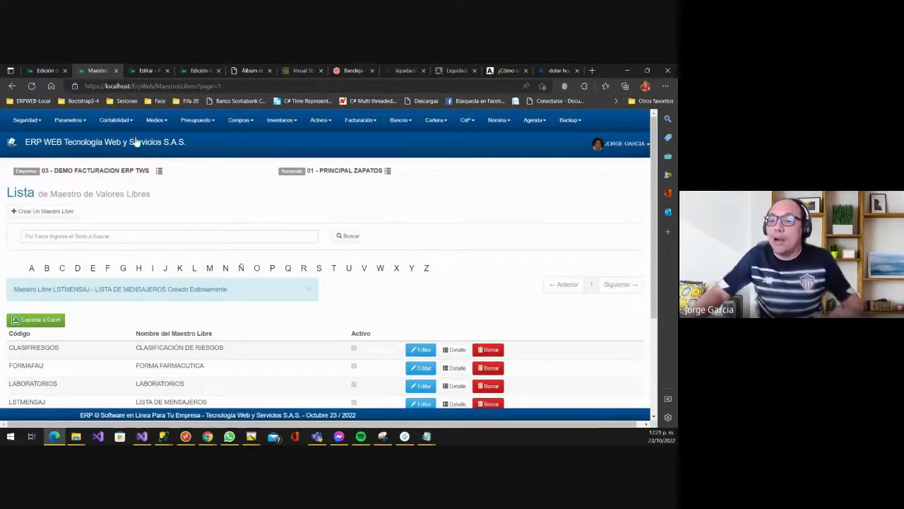
- Open the Parametros > Generales > Variables Dinámicas list
left_click(76, 121)
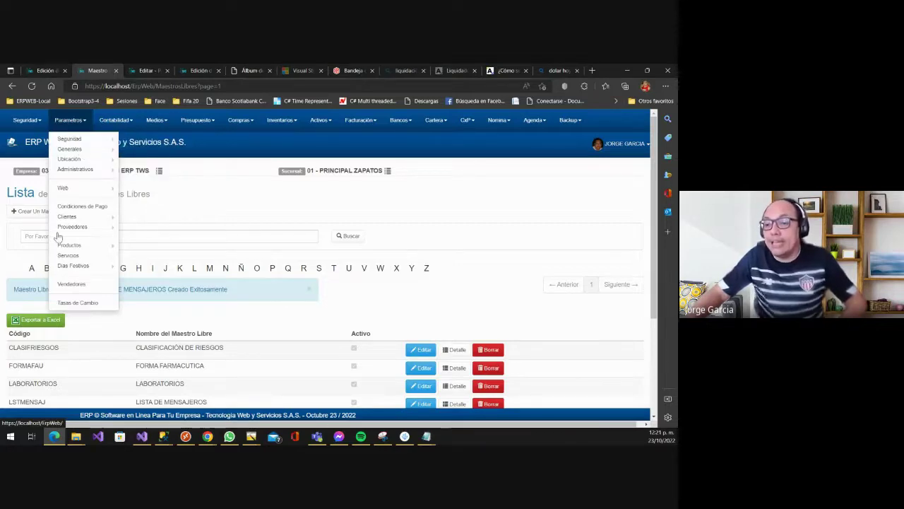
mouse_move(91, 150)
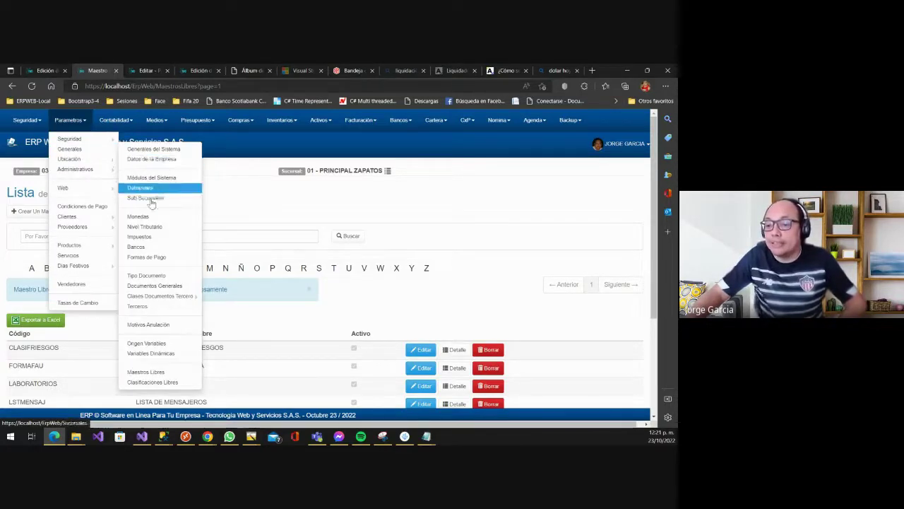
left_click(159, 357)
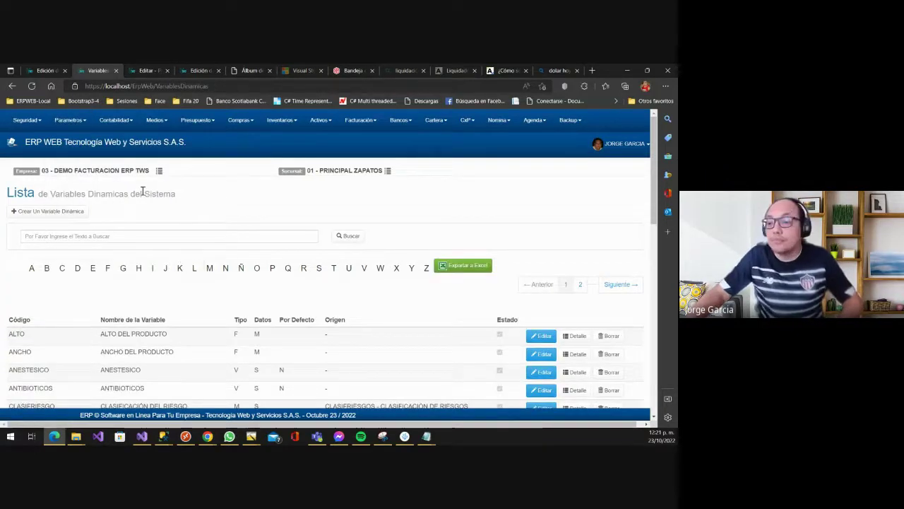
- Start a new dynamic variable with code MENSAJERO and name MENSAJERO DOMICILIO
left_click(45, 211)
left_click(107, 224)
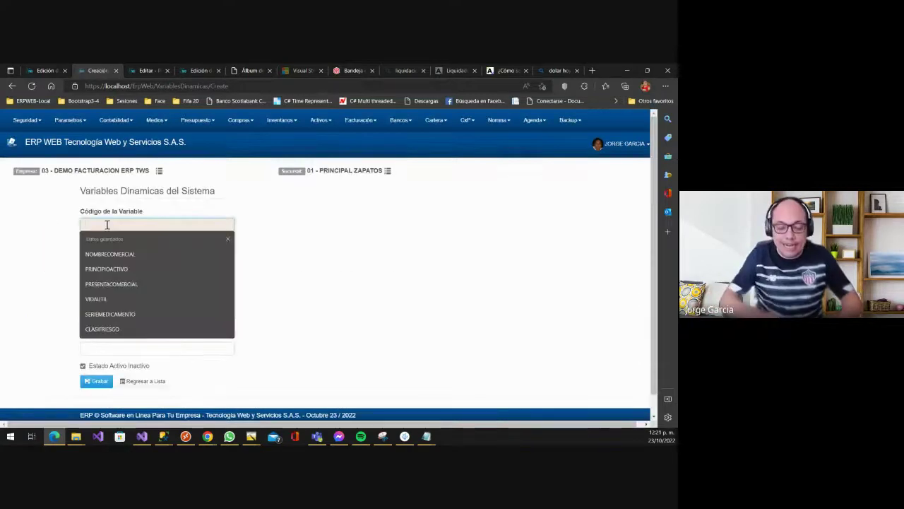
type("MENSAJERO")
key("Tab")
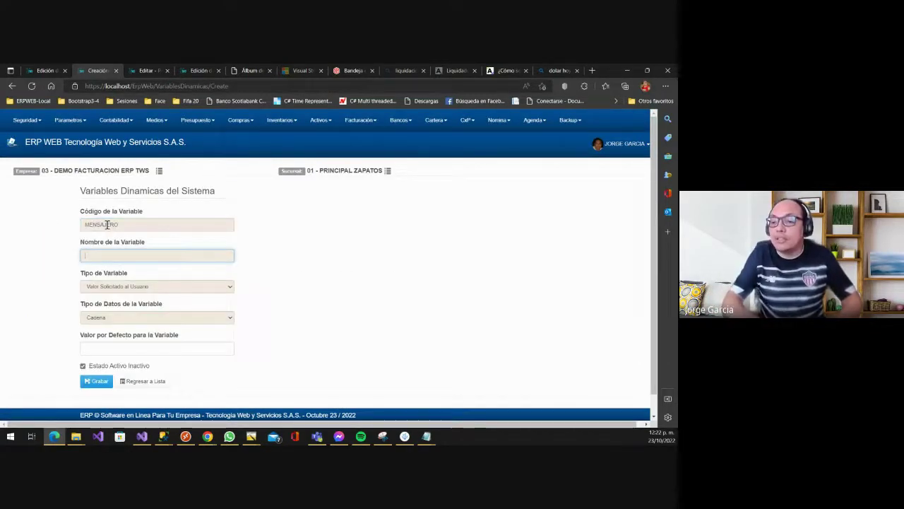
type("MENSAJERO")
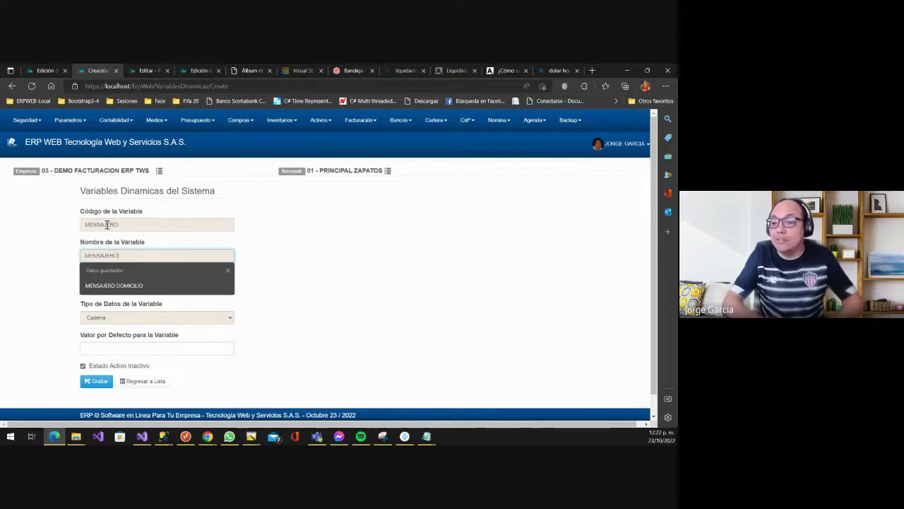
key("Down")
key("Return")
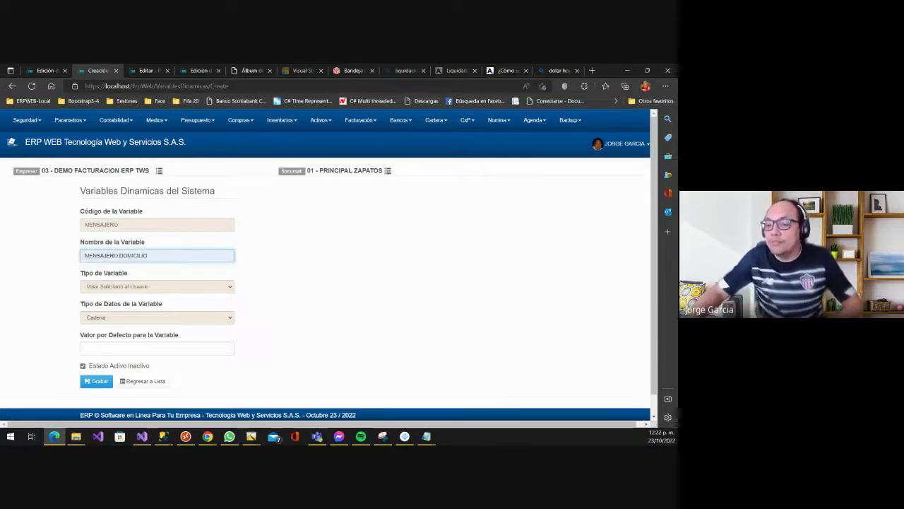
- Set its type to Valores de un Maestro Libre sourced from LISTA DE MENSAJEROS and save
left_click(149, 289)
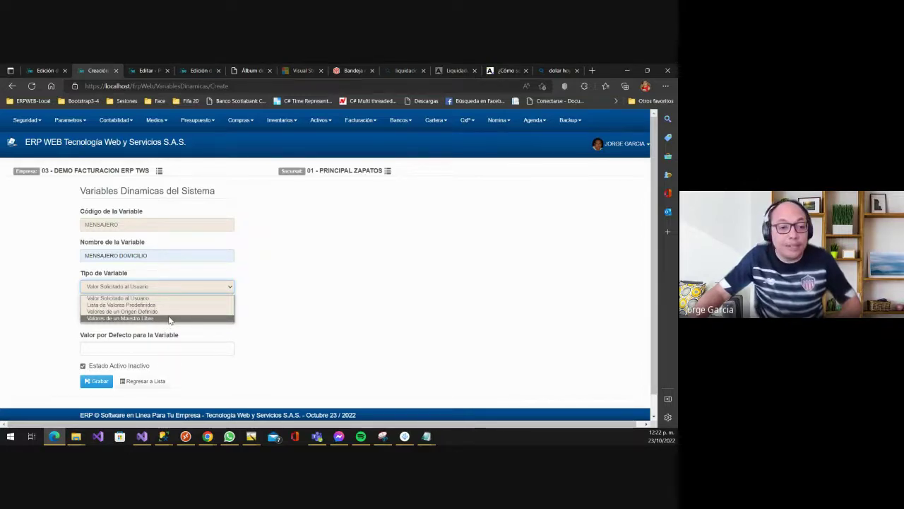
left_click(170, 318)
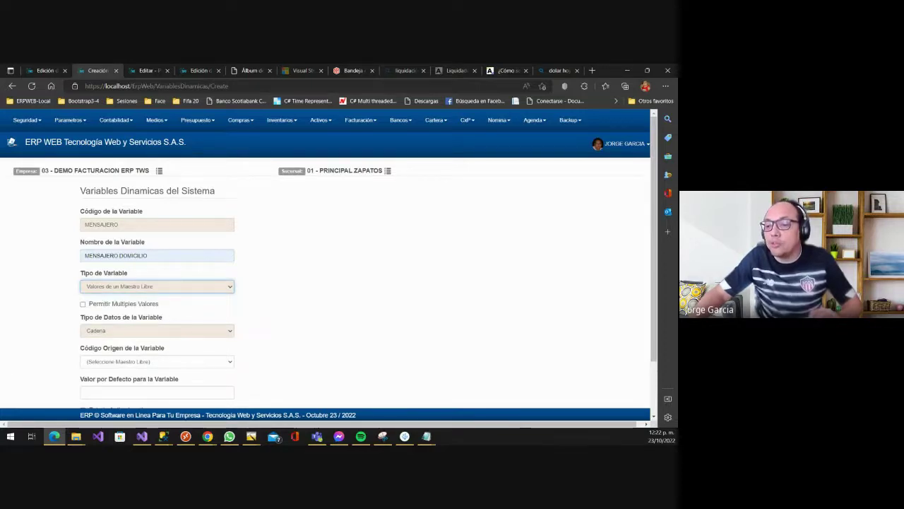
scroll(103, 335, "down", 1)
left_click(105, 315)
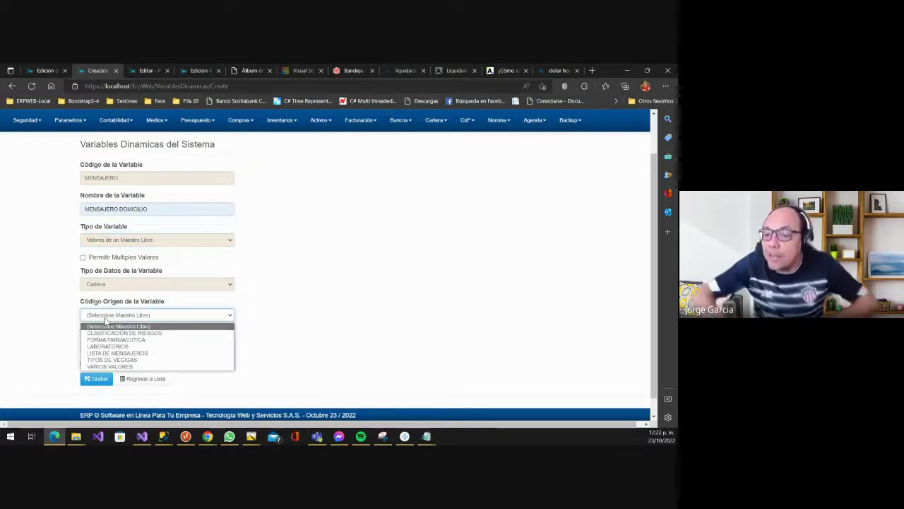
key("Down")
key("Down")
key("Down")
key("Down")
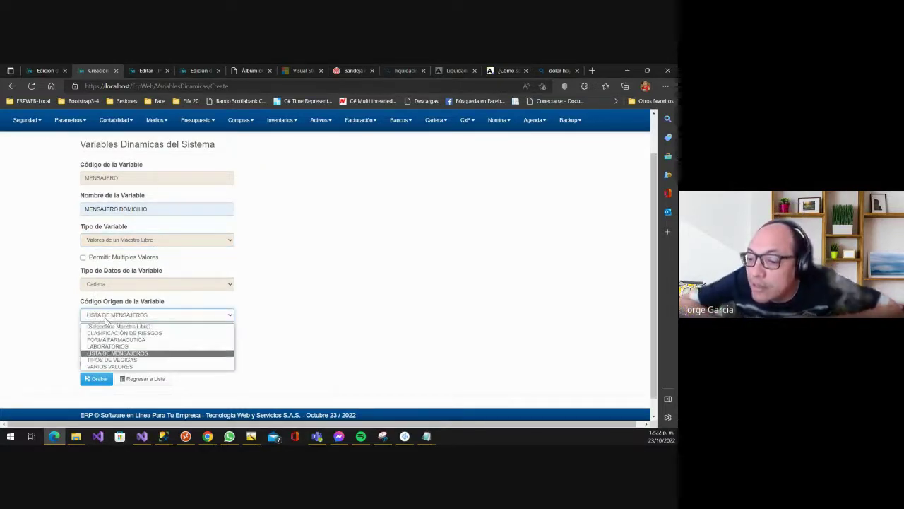
key("Return")
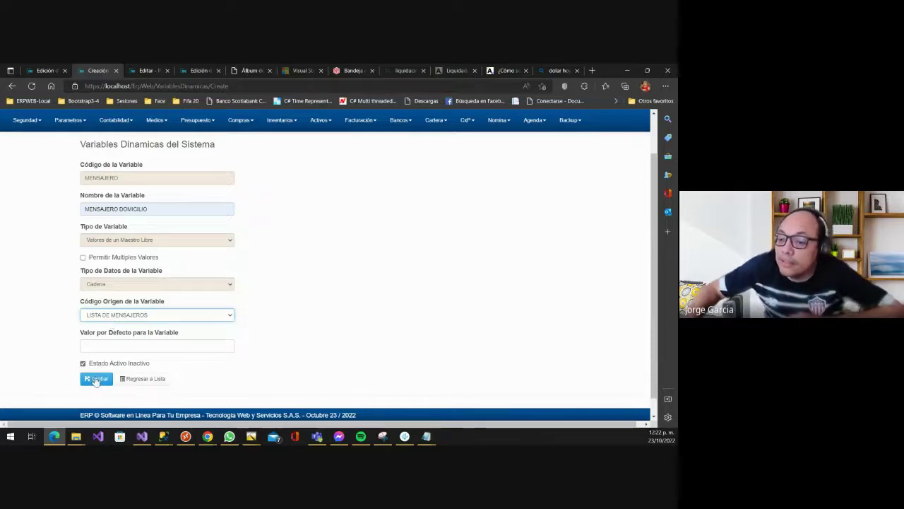
left_click(96, 380)
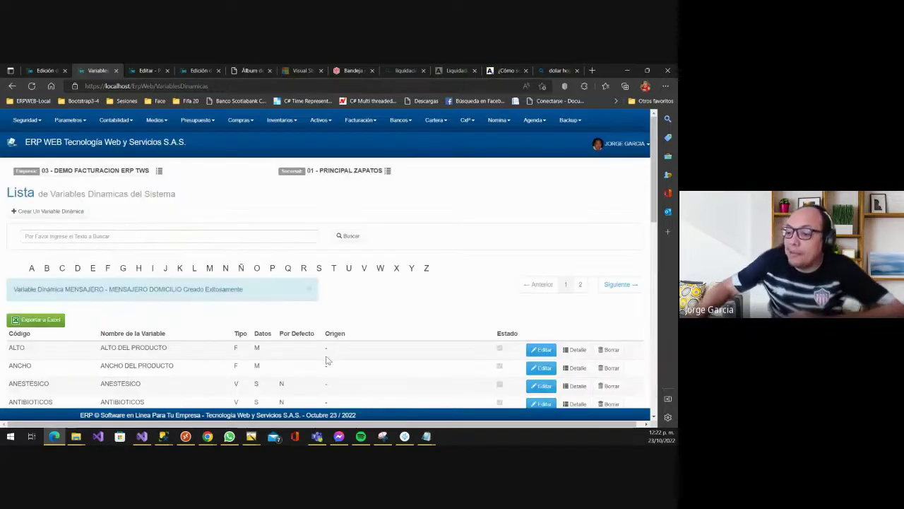
- Open Facturación > Parámetros > Parámetros Generales in a new tab and switch to it
scroll(326, 360, "down", 3)
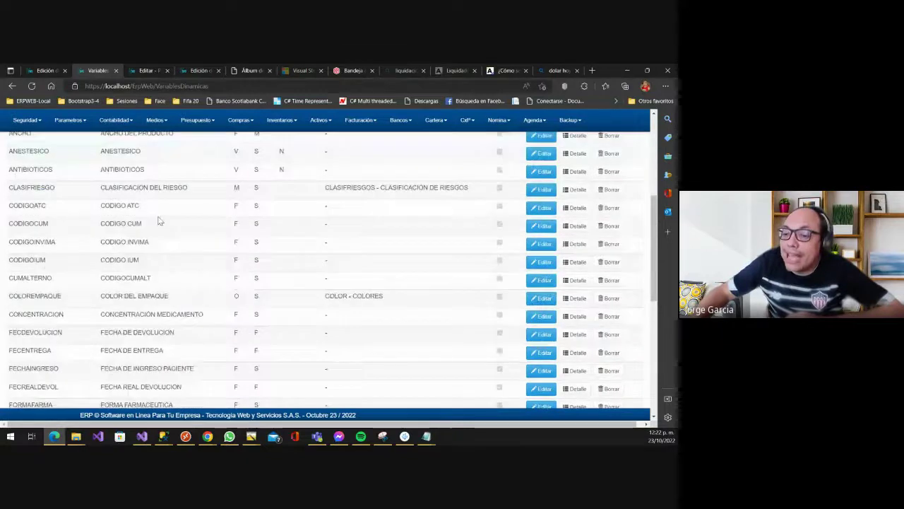
scroll(159, 222, "up", 3)
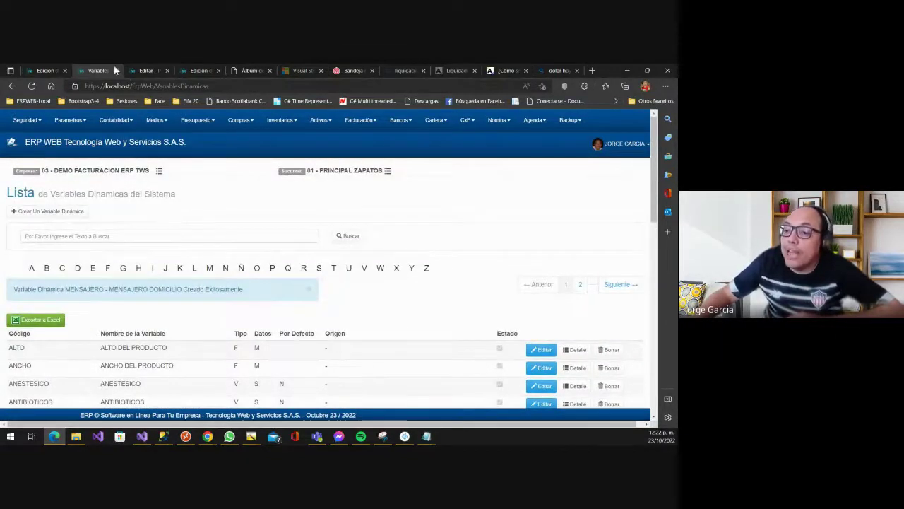
left_click(141, 70)
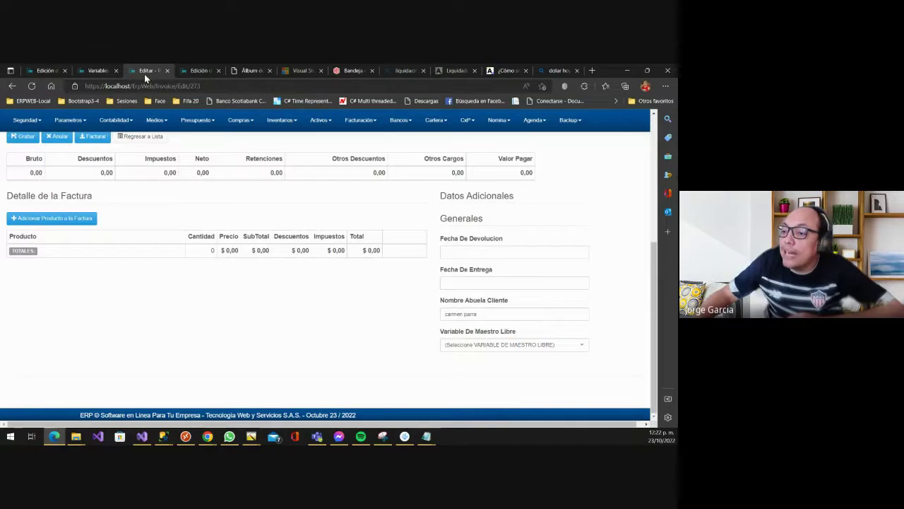
left_click(100, 70)
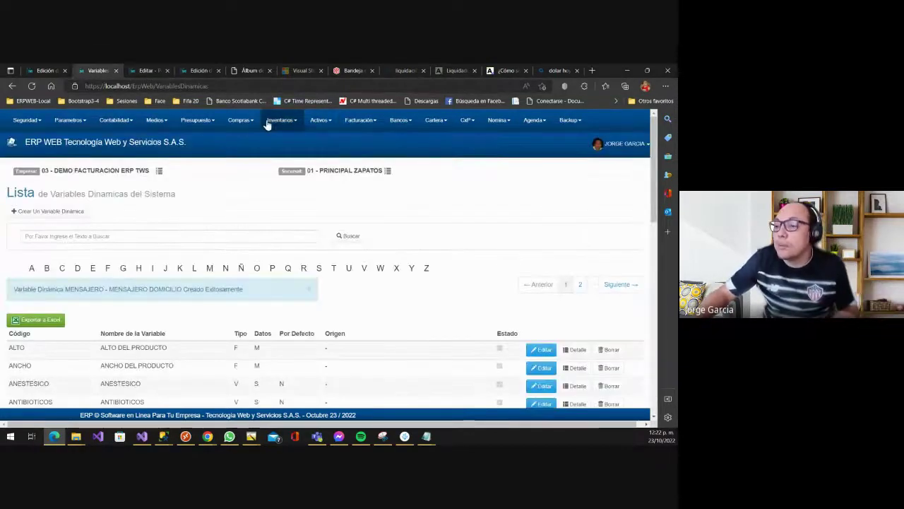
left_click(193, 125)
left_click(360, 120)
mouse_move(381, 138)
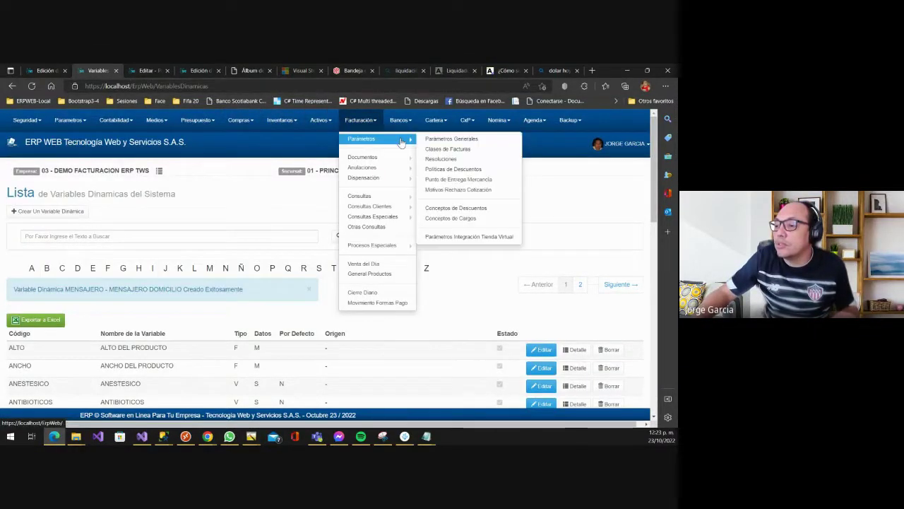
middle_click(445, 141)
left_click(138, 71)
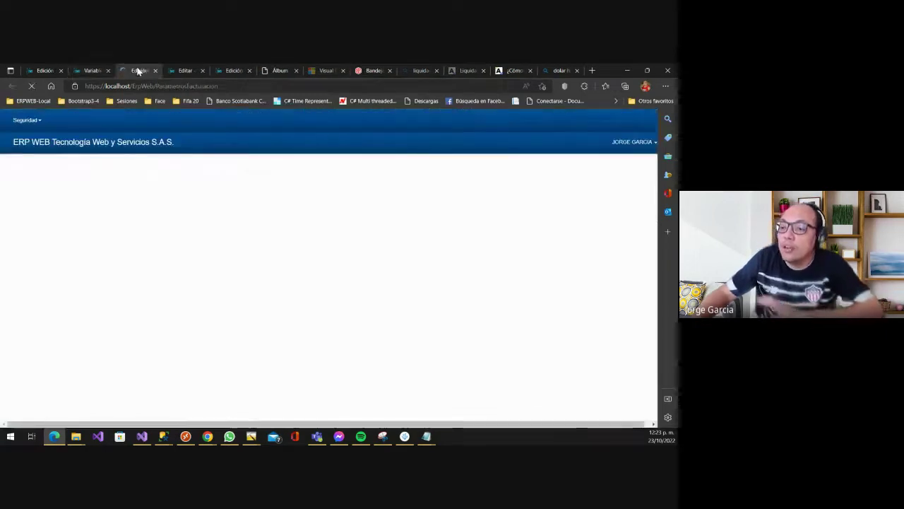
- On the Variables tab, add MENSAJERO DOMICILIO as an additional invoice variable and save it
left_click(303, 218)
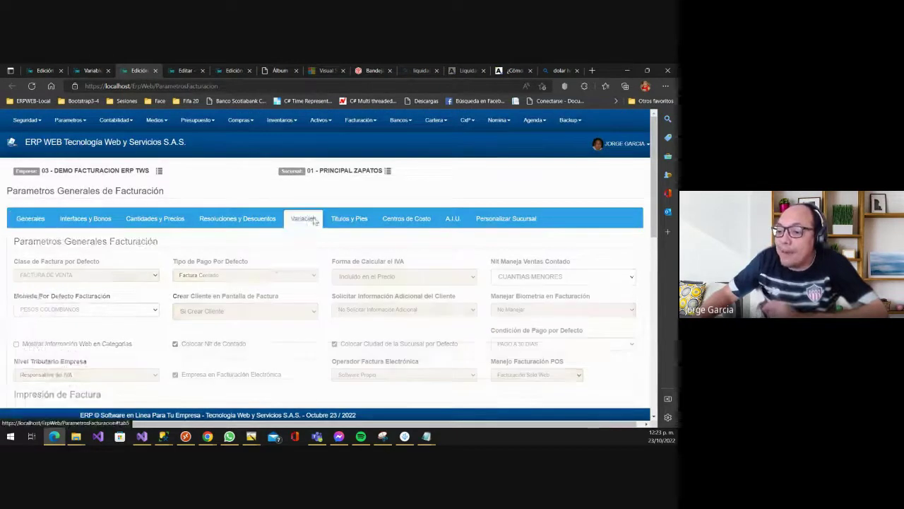
scroll(182, 241, "down", 2)
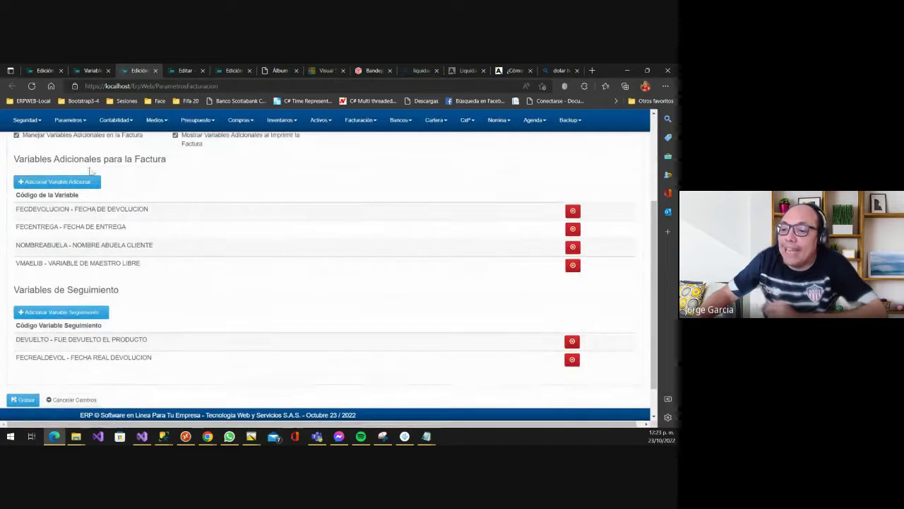
left_click(81, 182)
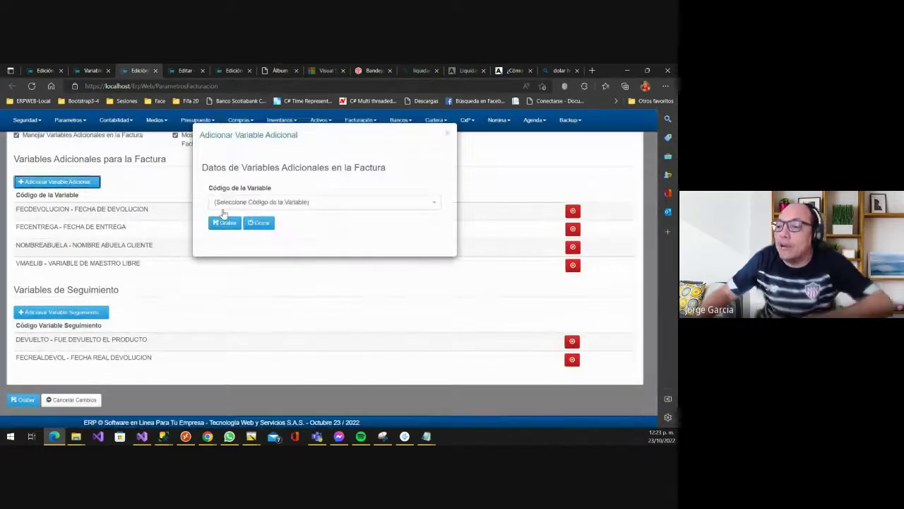
left_click(255, 205)
type("men")
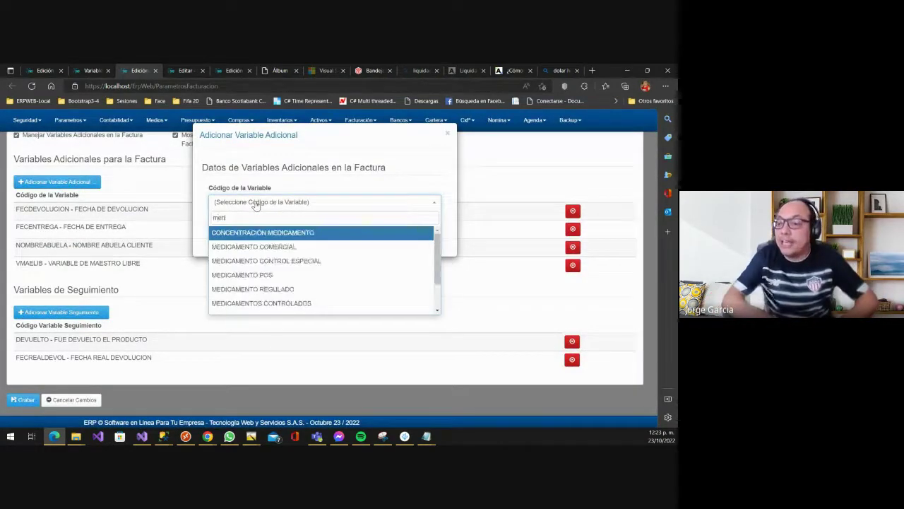
key("Down")
key("Down")
key("Down")
key("Down")
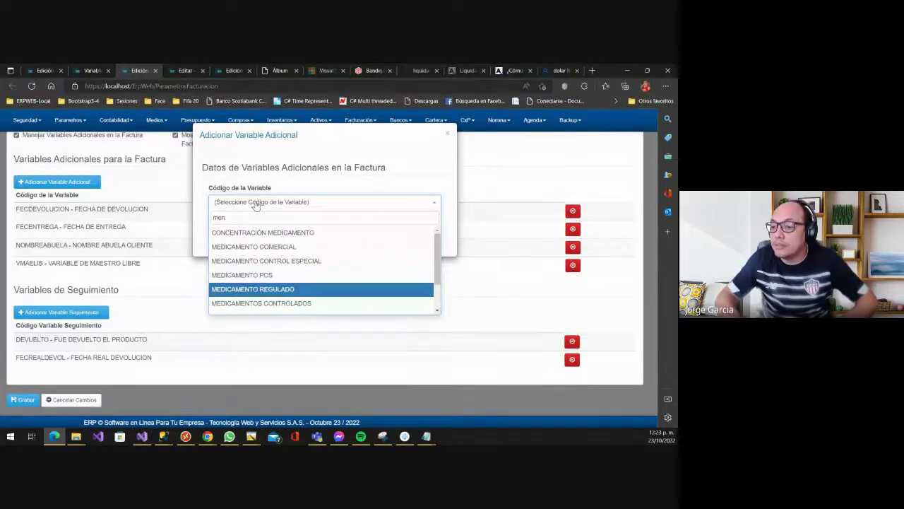
type("sa")
key("Return")
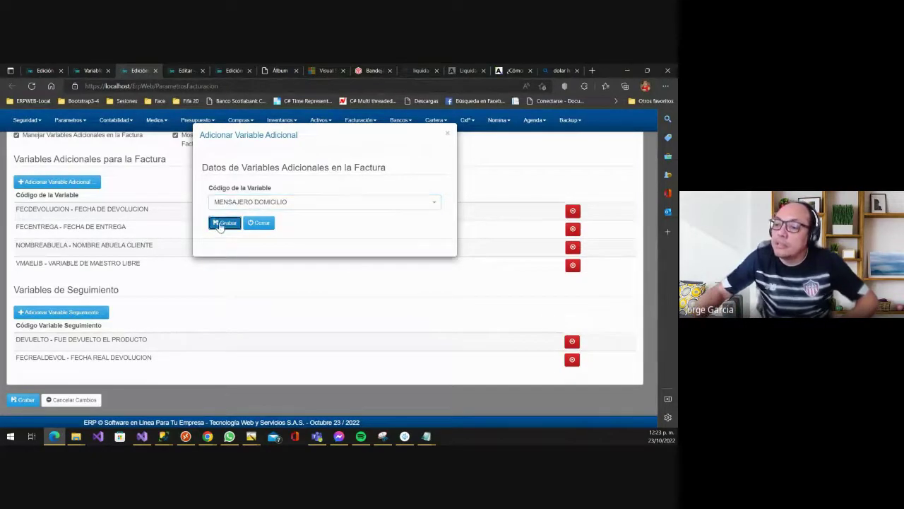
left_click(221, 225)
- Back on invoice 273, set the Mensajero Domicilio value to option 02
left_click(182, 68)
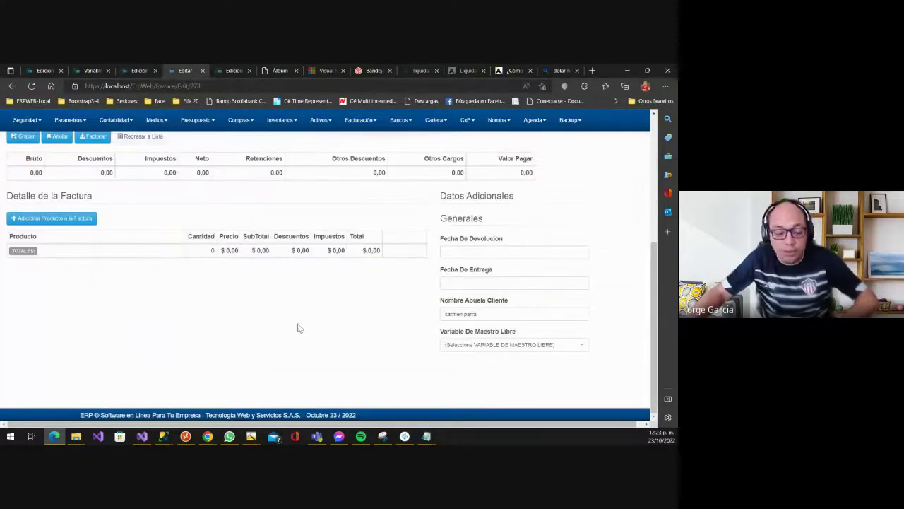
left_click(479, 378)
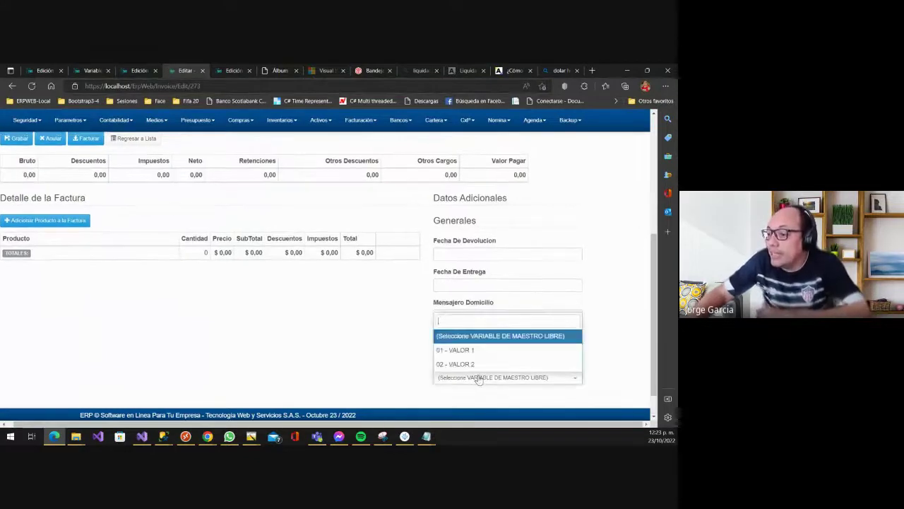
left_click(479, 378)
left_click(483, 316)
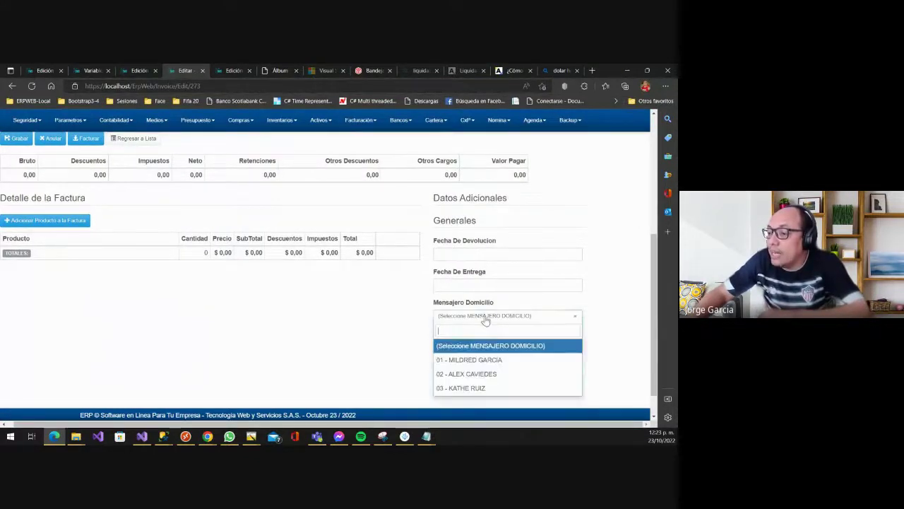
left_click(487, 375)
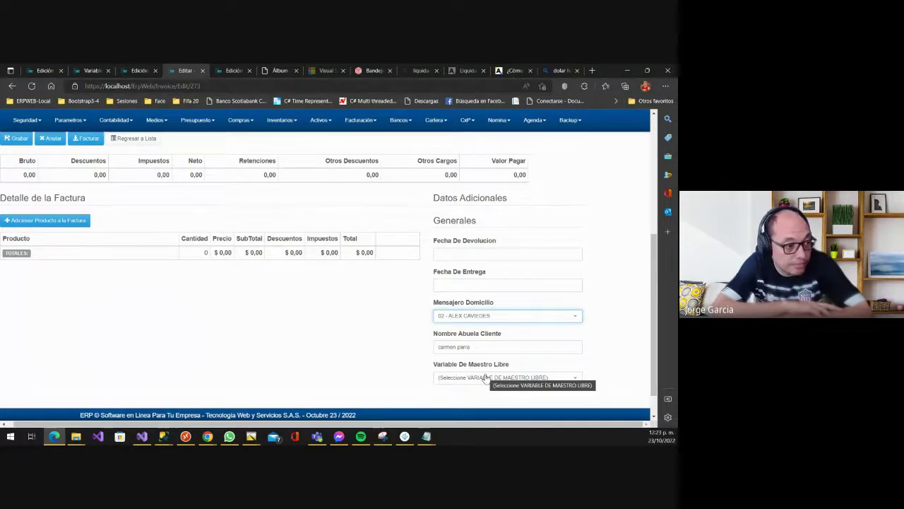
- Add product D01 (ACETAMINOFEM) with lot ACT7889005 as an invoice line and save it
left_click(54, 220)
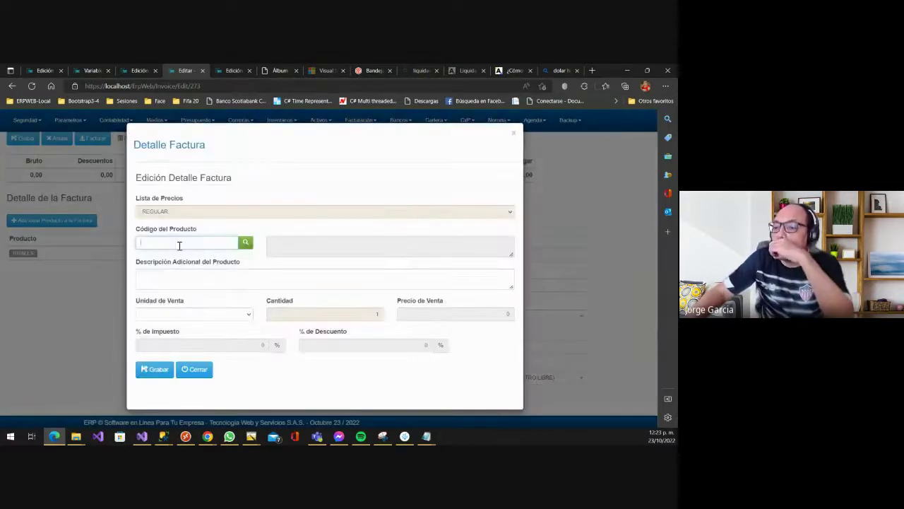
left_click(176, 244)
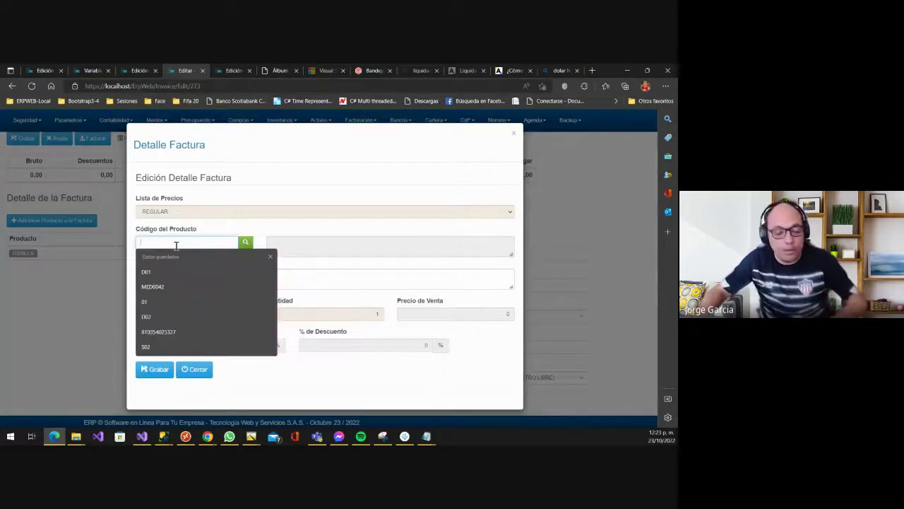
type("D01")
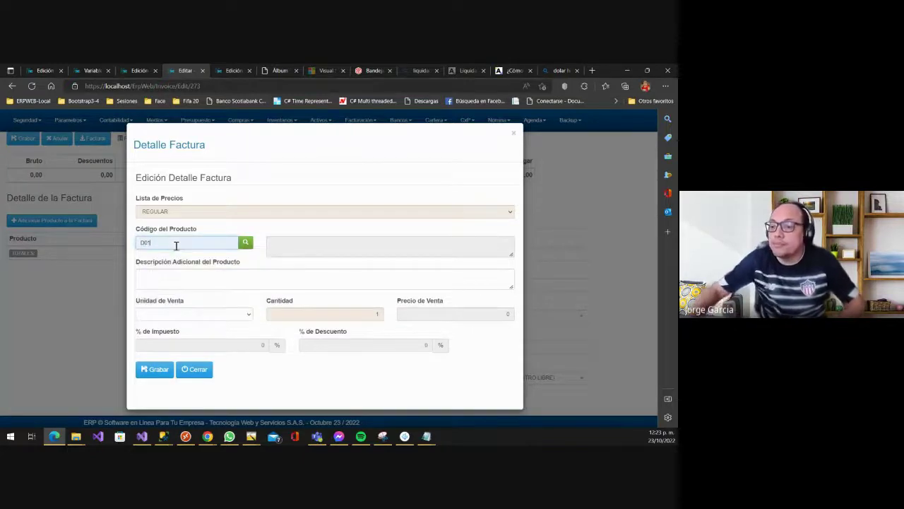
key("Tab")
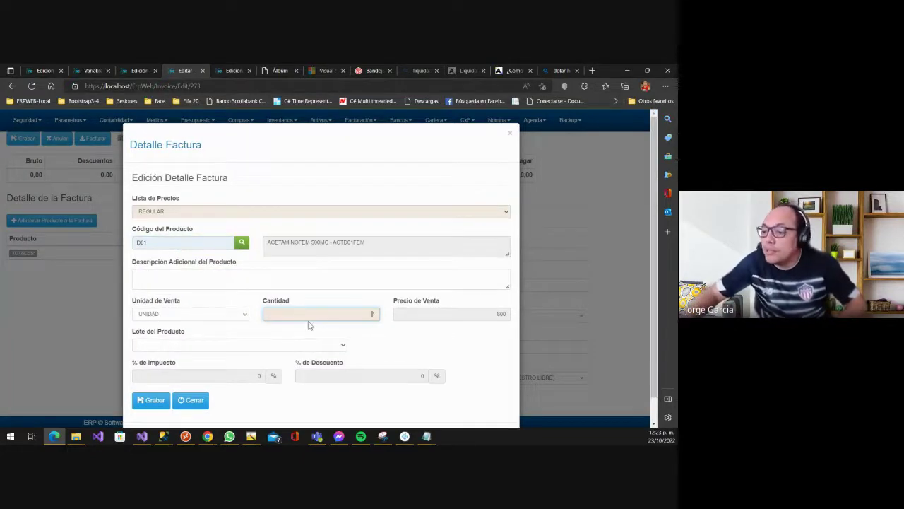
left_click(192, 346)
left_click(196, 211)
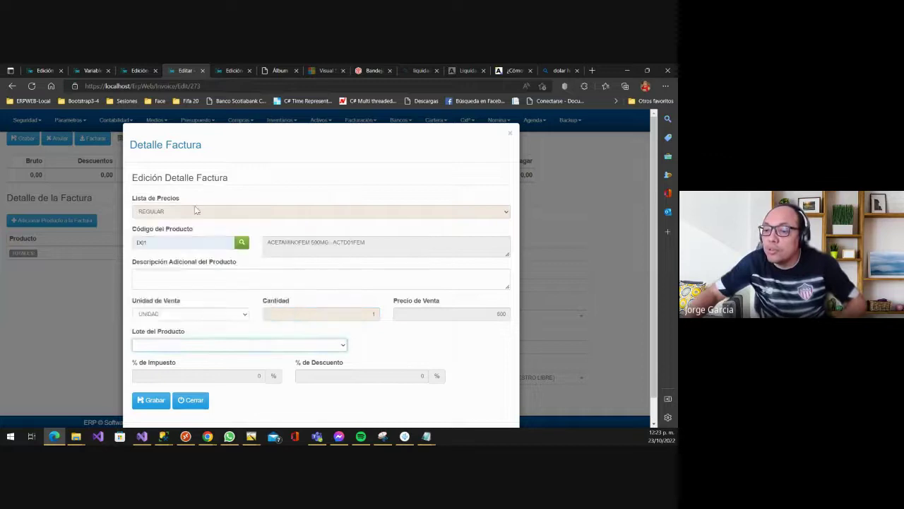
left_click(162, 344)
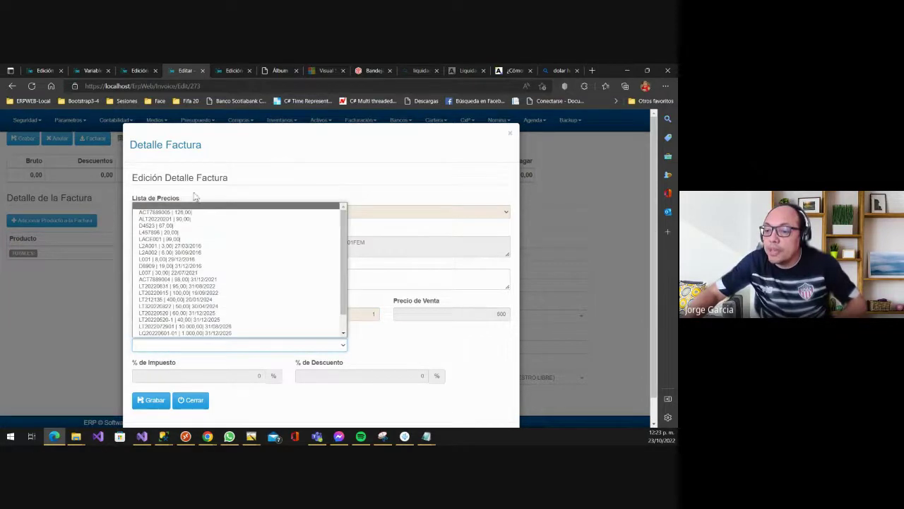
left_click(183, 212)
left_click(151, 400)
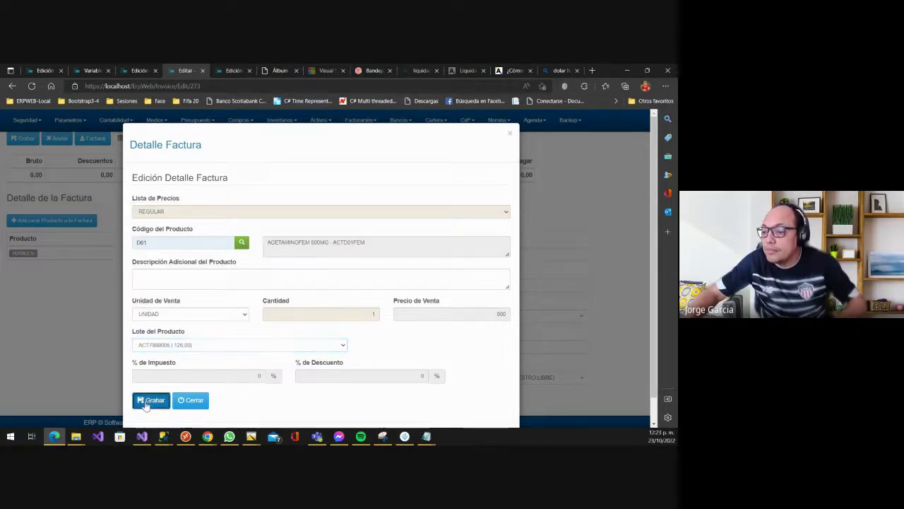
- Set return date 06/10/2022, delivery date 13/10/2022, and Variable De Maestro Libre to 02 - VALOR 2
scroll(158, 337, "up", 3)
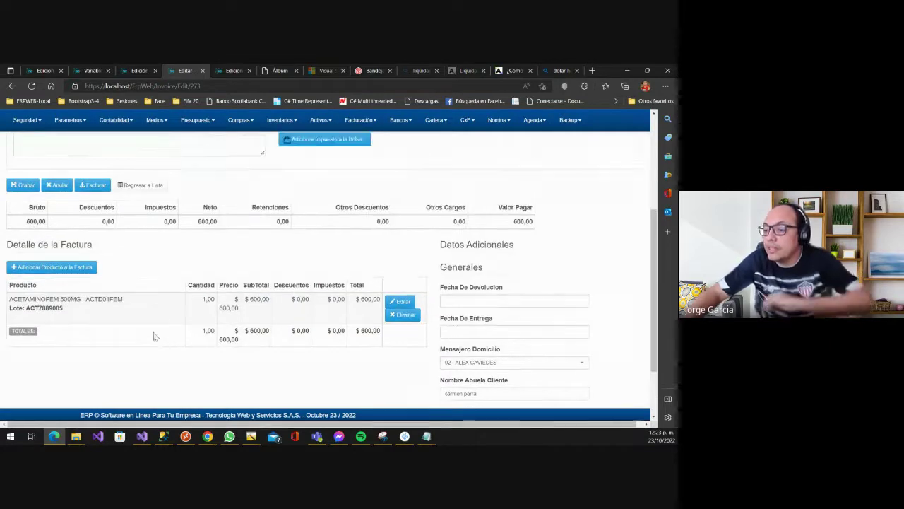
scroll(437, 361, "down", 2)
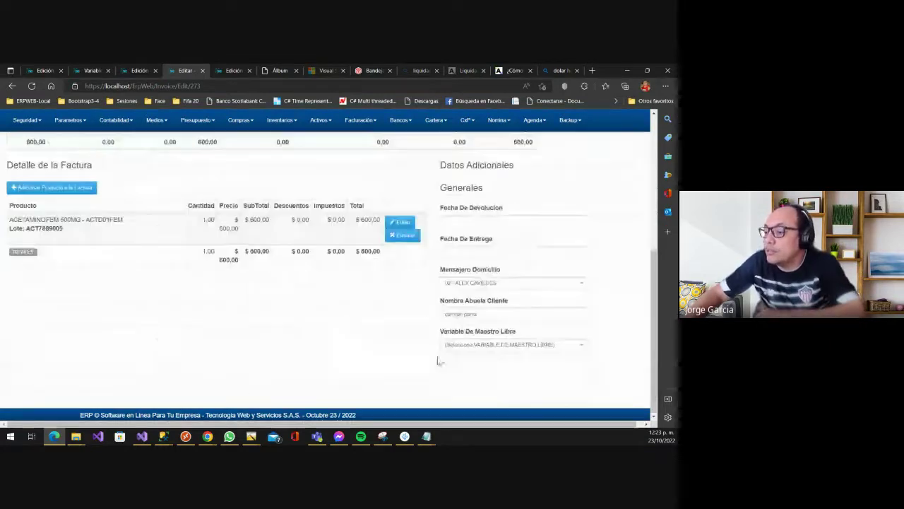
left_click(492, 217)
left_click(488, 277)
left_click(483, 251)
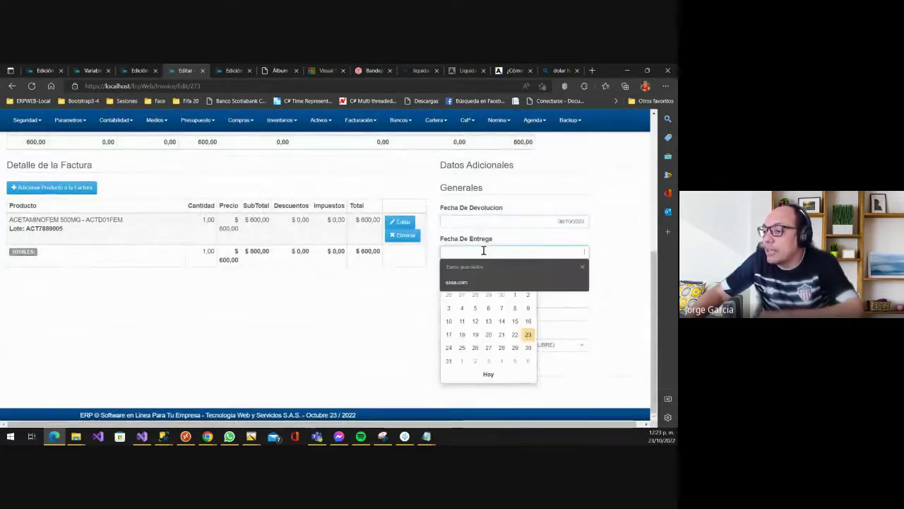
left_click(486, 321)
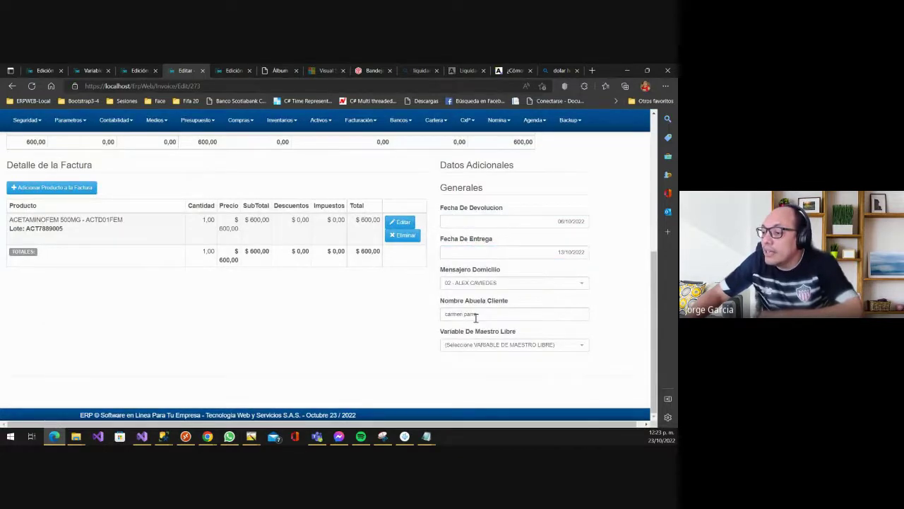
left_click(487, 313)
left_click(500, 351)
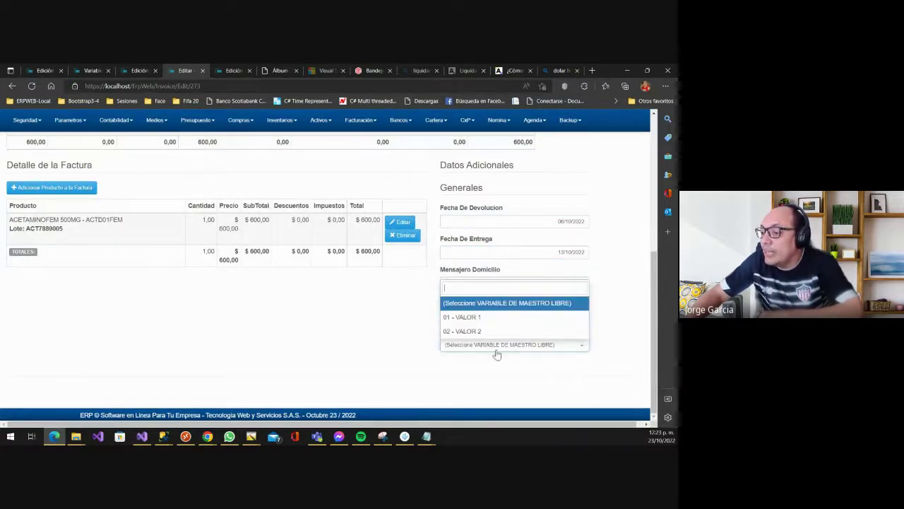
left_click(456, 330)
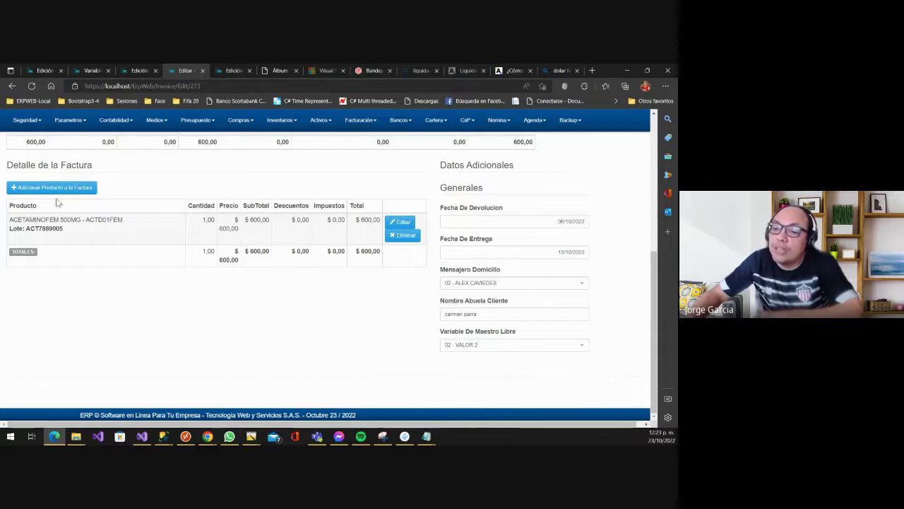
scroll(80, 203, "up", 5)
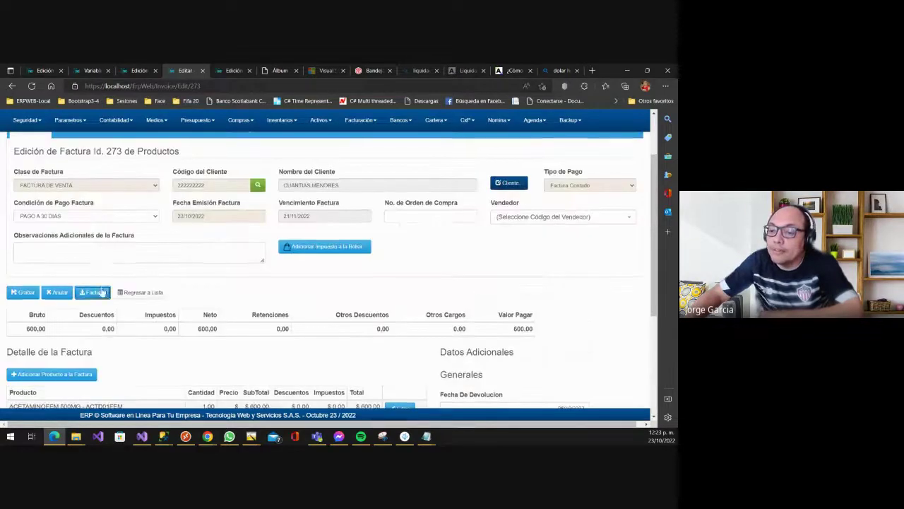
- Generate invoice 273 with a 600 EFECTIVO payment and dismiss the inactive period 202210 warning
left_click(93, 292)
left_click(350, 282)
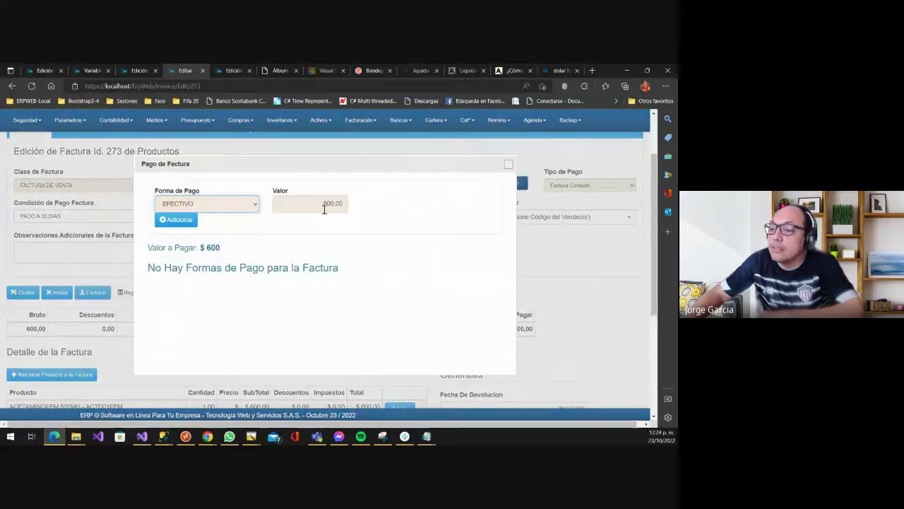
left_click(161, 221)
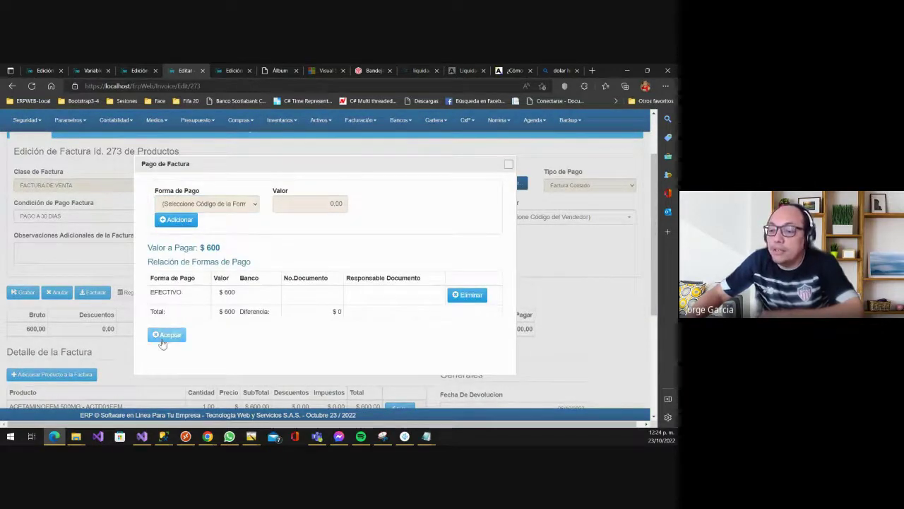
left_click(163, 335)
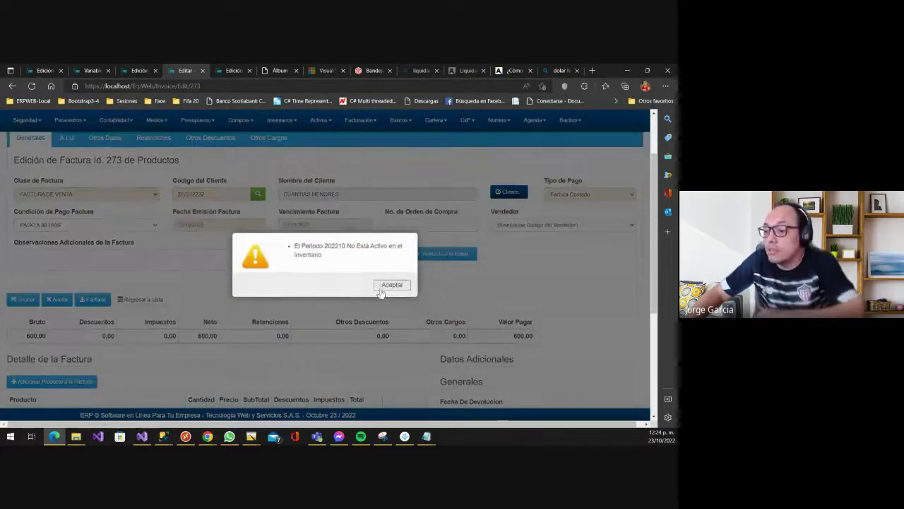
left_click(390, 285)
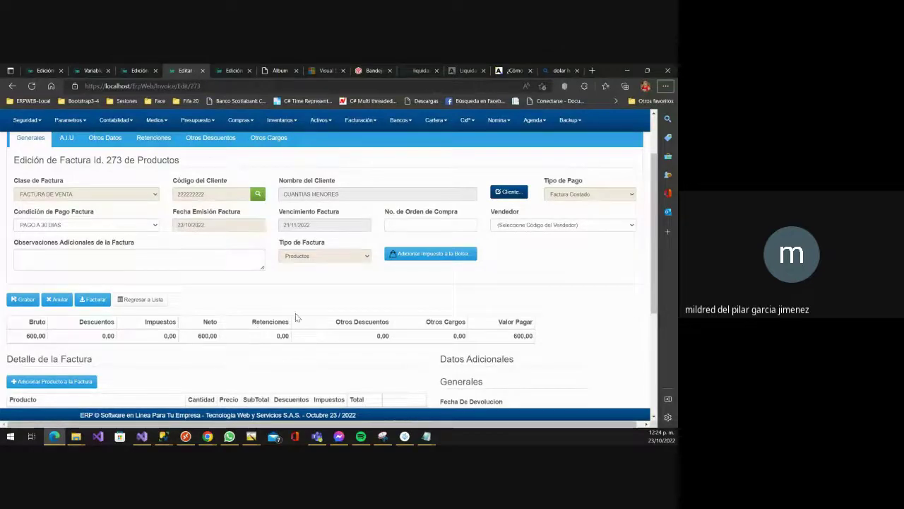
- Glance at the video call and dynamic variables pages, then return to invoice 273
scroll(375, 321, "down", 2)
scroll(360, 319, "down", 1)
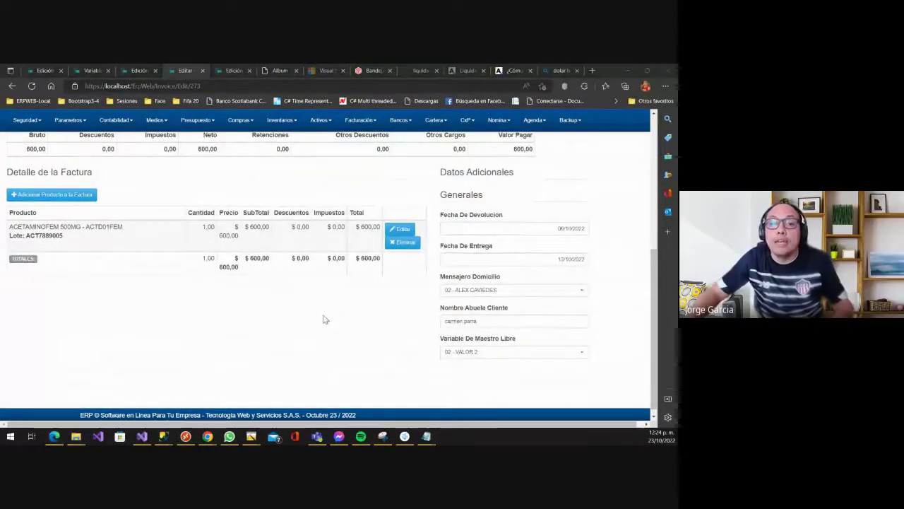
key("alt+Tab")
key("ctrl+shift+Tab")
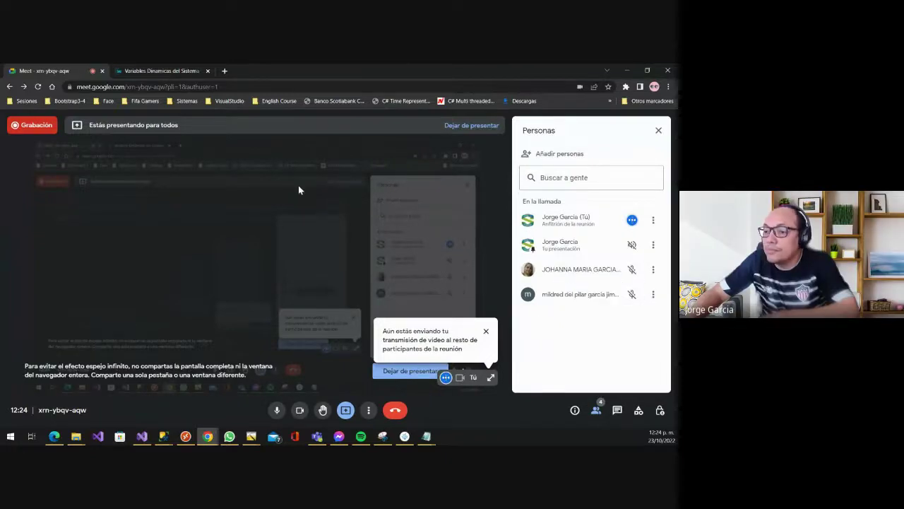
left_click(152, 70)
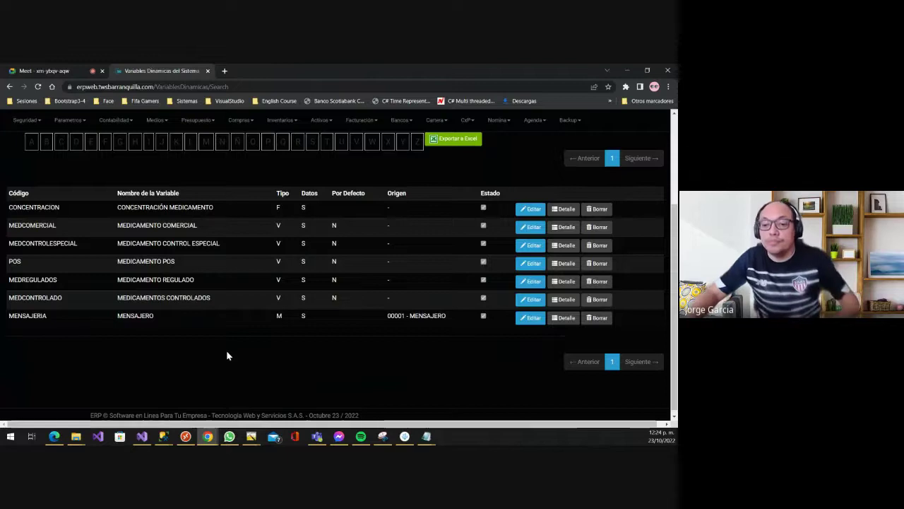
key("alt+Tab")
scroll(378, 307, "down", 1)
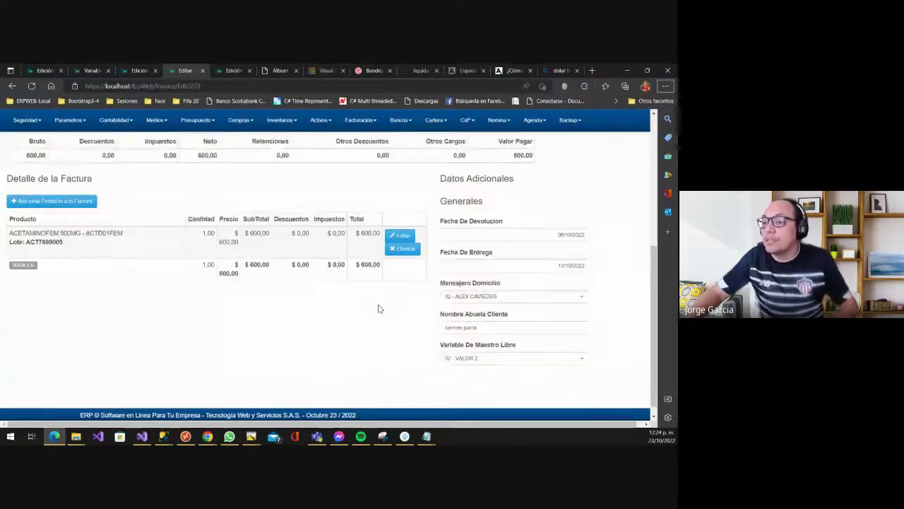
- Change the invoice URL from Edit to Print to view invoice 273's pre-invoice
scroll(346, 240, "up", 5)
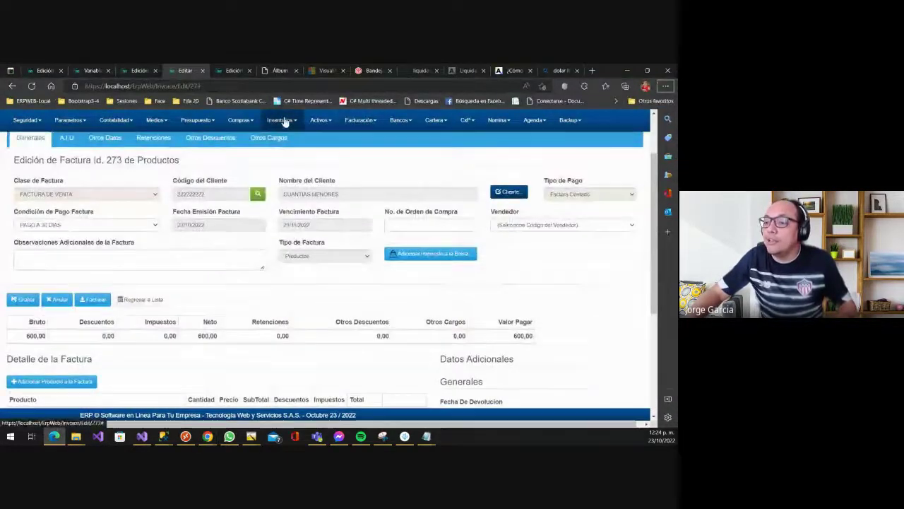
scroll(309, 315, "up", 1)
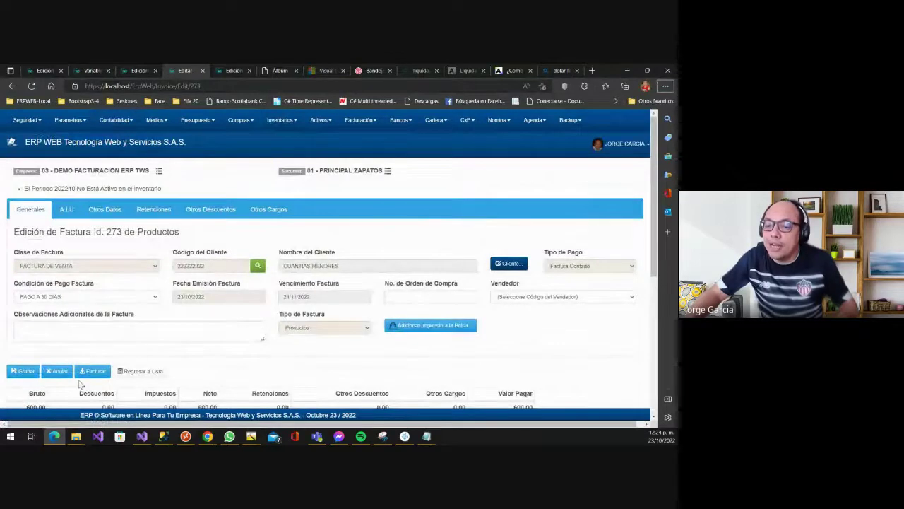
scroll(40, 311, "down", 2)
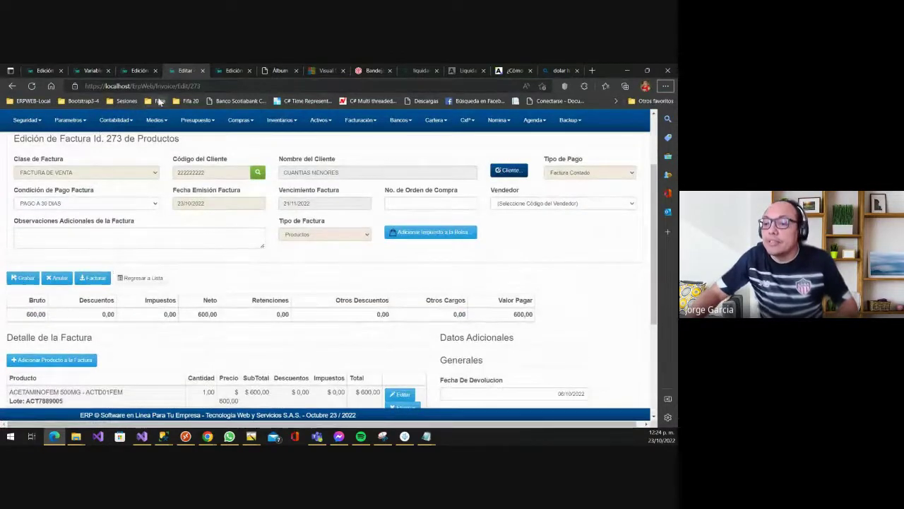
double_click(165, 85)
double_click(185, 86)
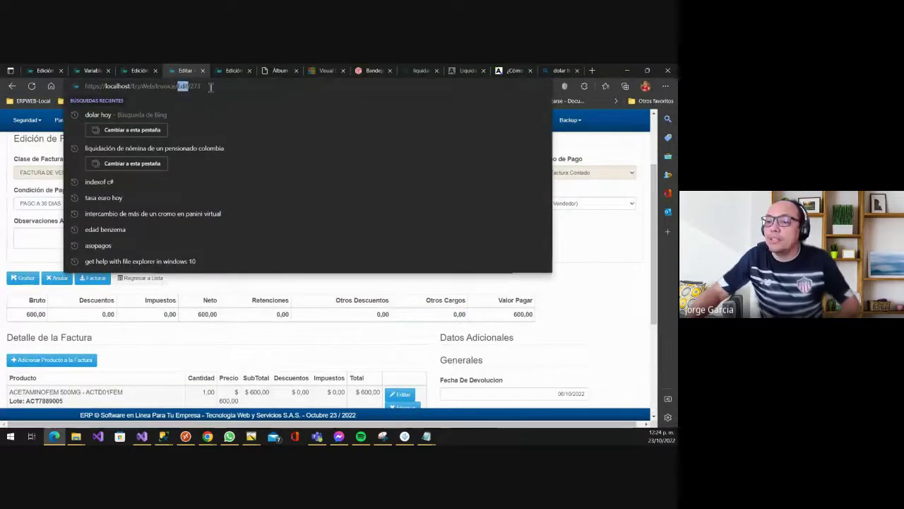
type("Print")
key("Return")
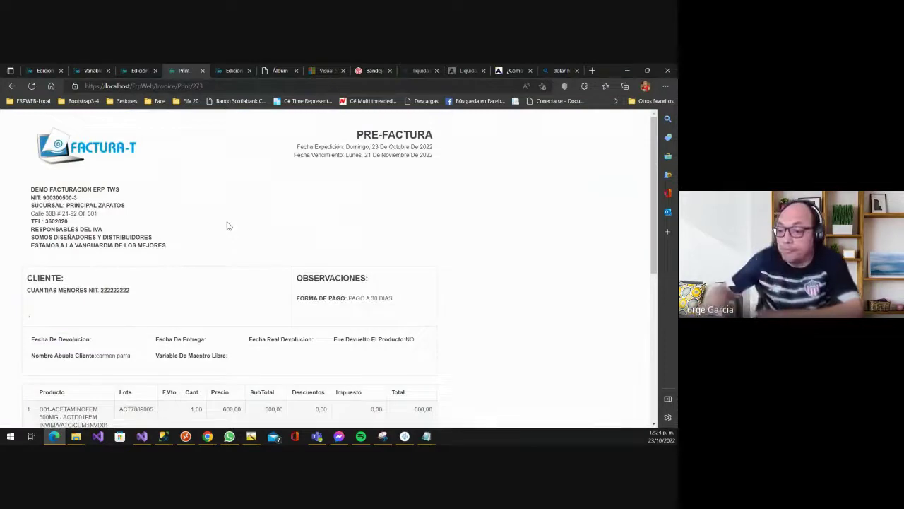
scroll(348, 395, "down", 3)
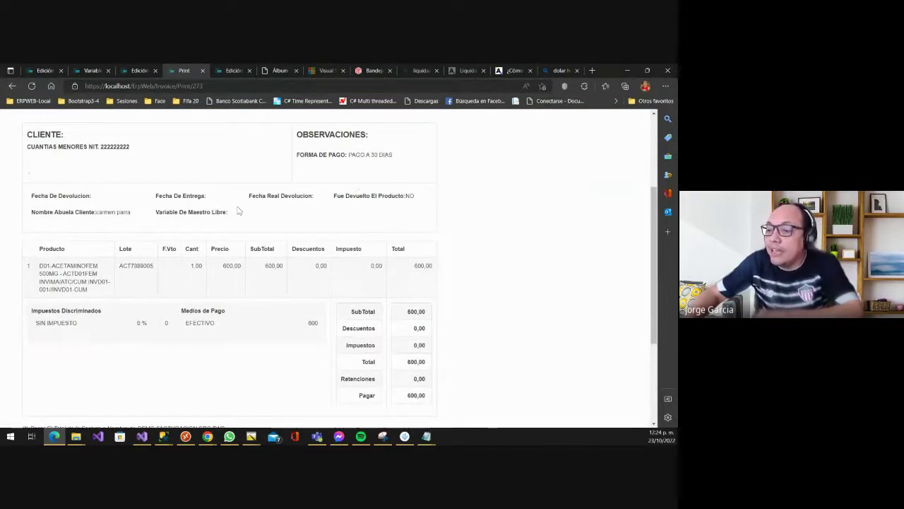
scroll(166, 229, "down", 1)
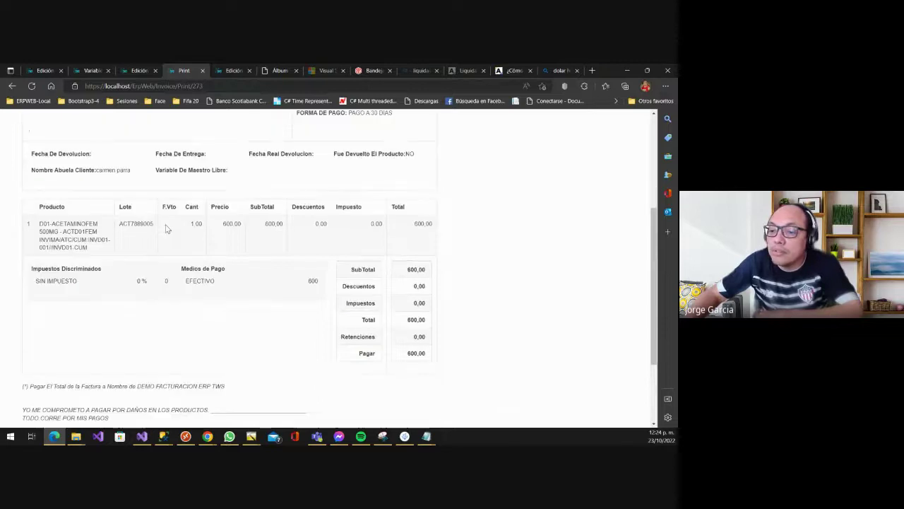
scroll(166, 228, "up", 4)
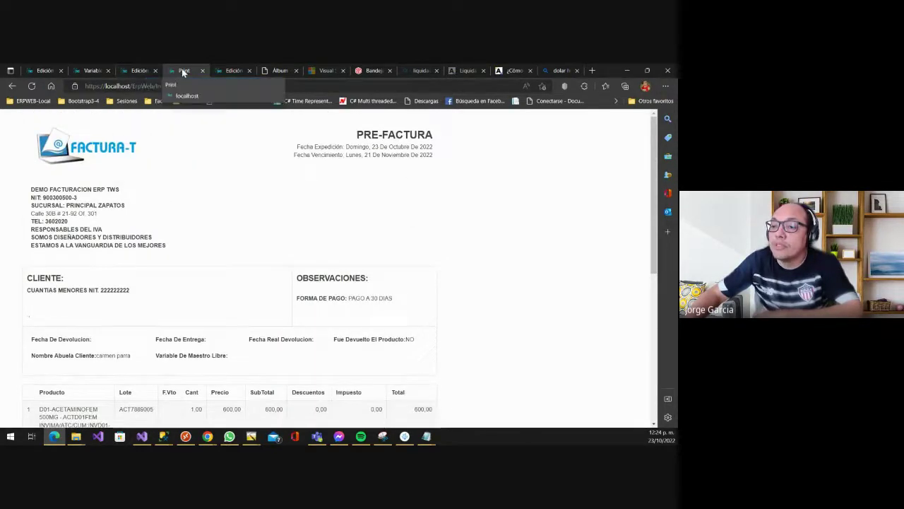
- Duplicate the pre-invoice tab and review the invoice 273 edit page again
right_click(181, 71)
left_click(236, 121)
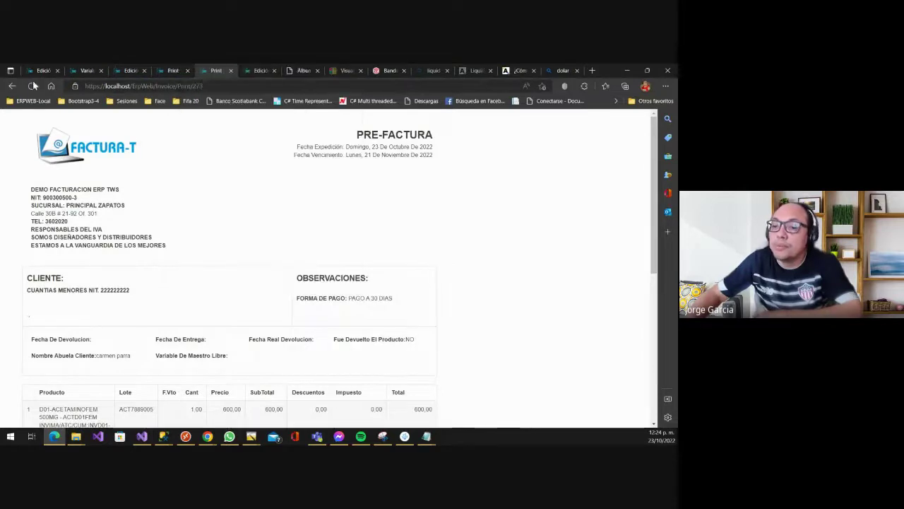
left_click(19, 86)
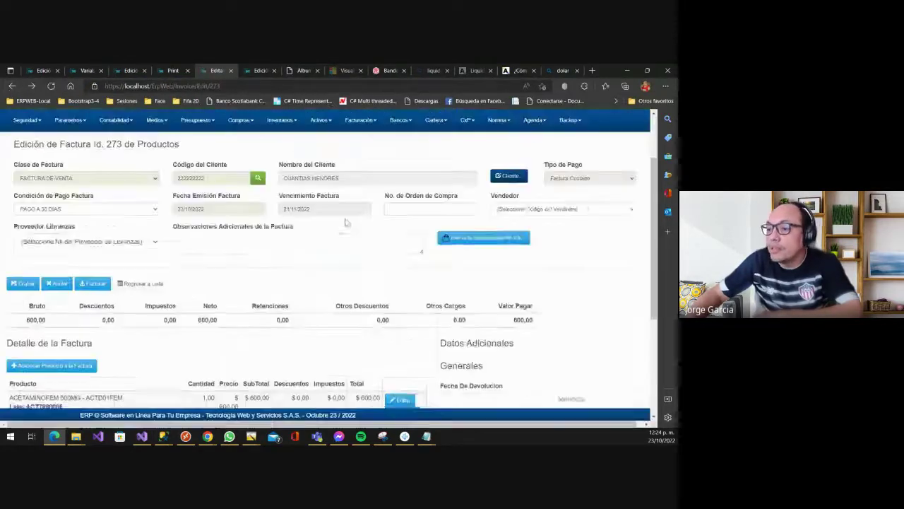
scroll(462, 294, "down", 2)
scroll(504, 299, "down", 1)
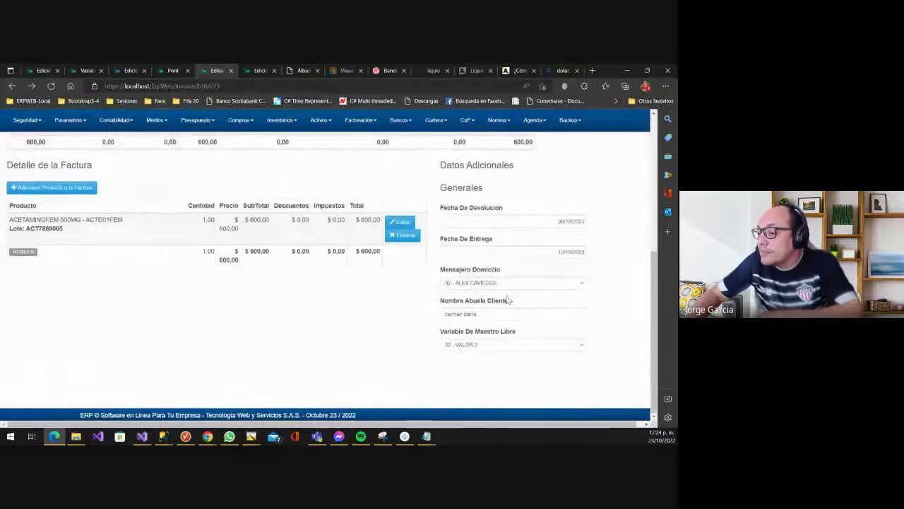
scroll(58, 223, "up", 2)
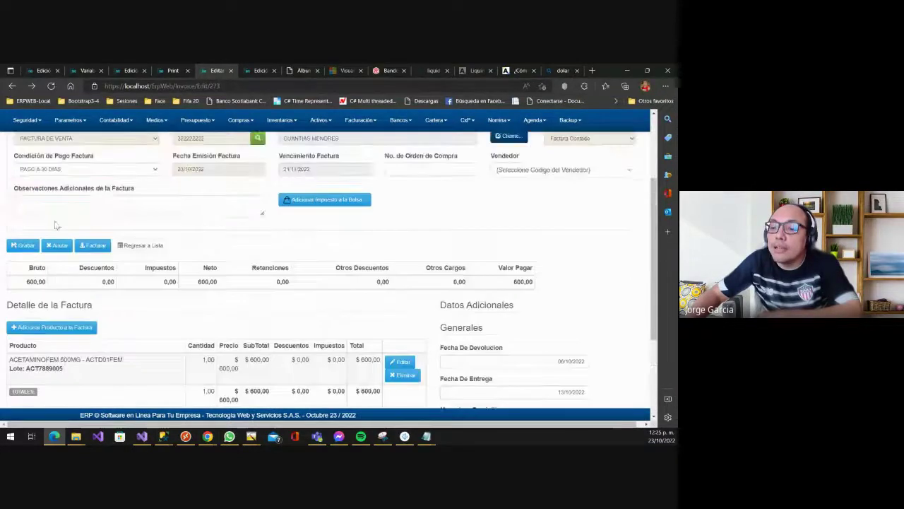
scroll(28, 251, "up", 2)
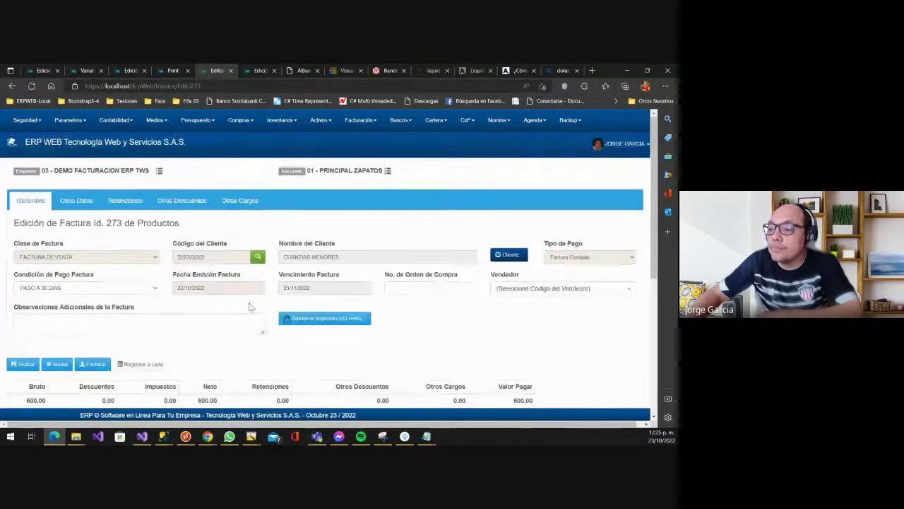
scroll(255, 306, "down", 3)
scroll(129, 190, "up", 3)
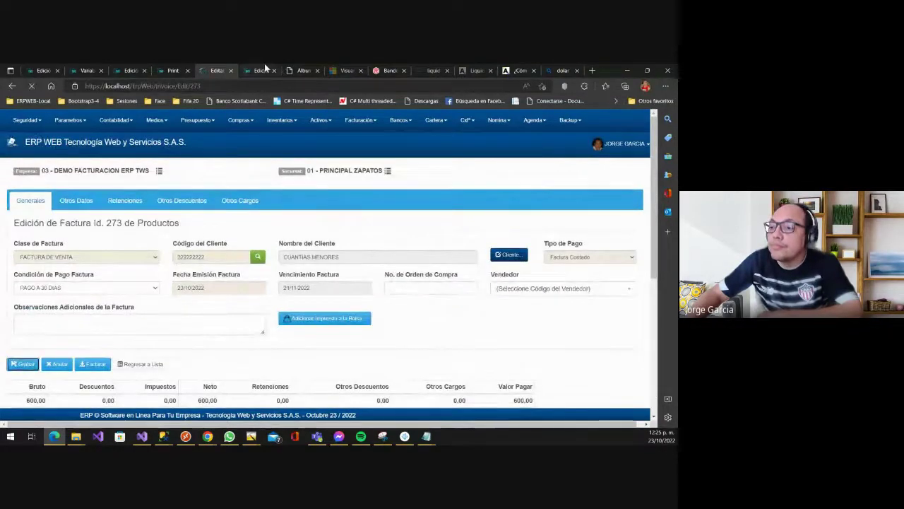
- Check the electronic invoicing parameters, review the pre-invoice variables, then return to the dynamic variables list
left_click(258, 70)
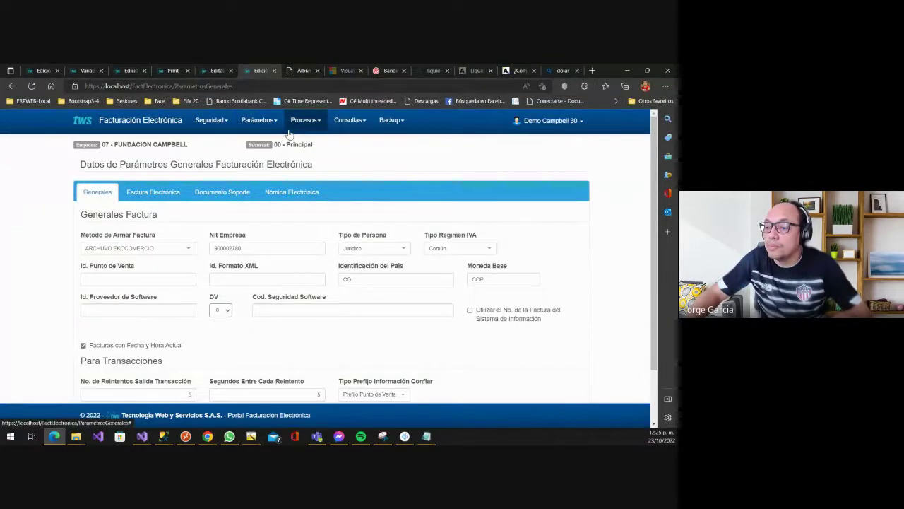
left_click(217, 70)
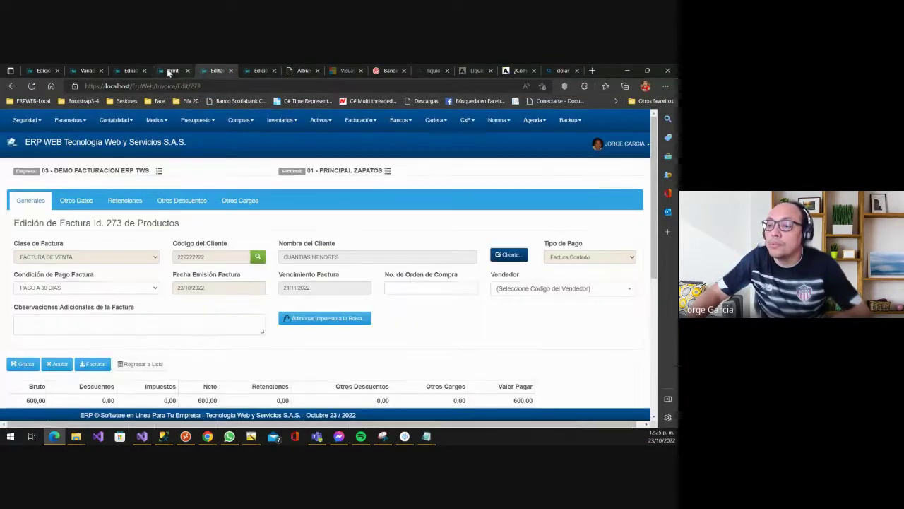
left_click(170, 70)
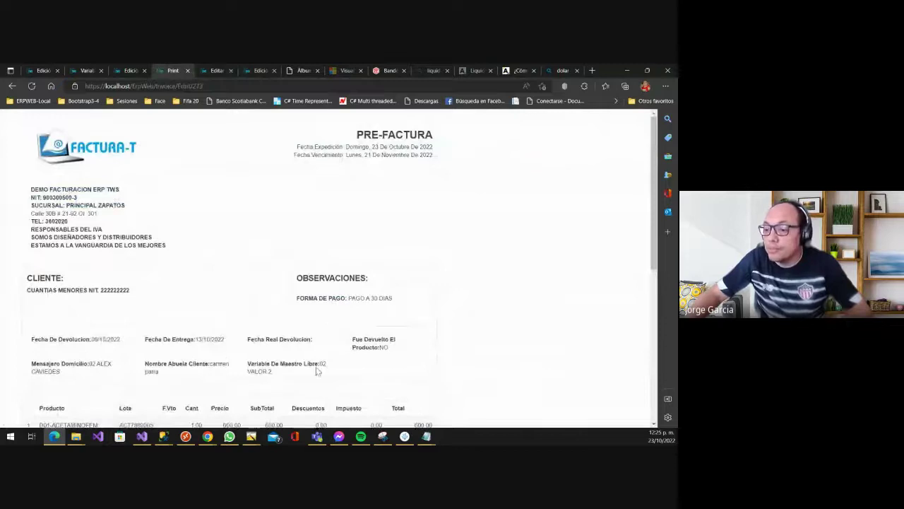
scroll(317, 371, "down", 1)
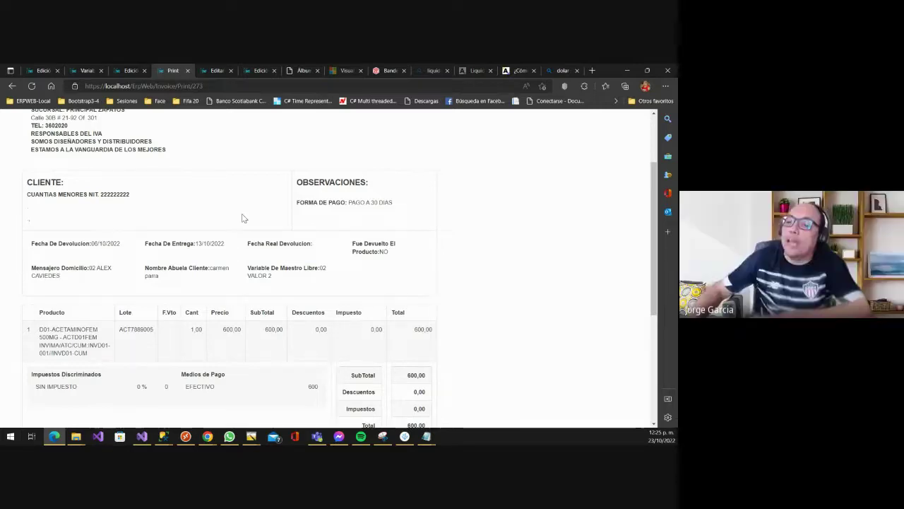
scroll(258, 213, "up", 3)
scroll(248, 200, "down", 3)
scroll(207, 263, "up", 3)
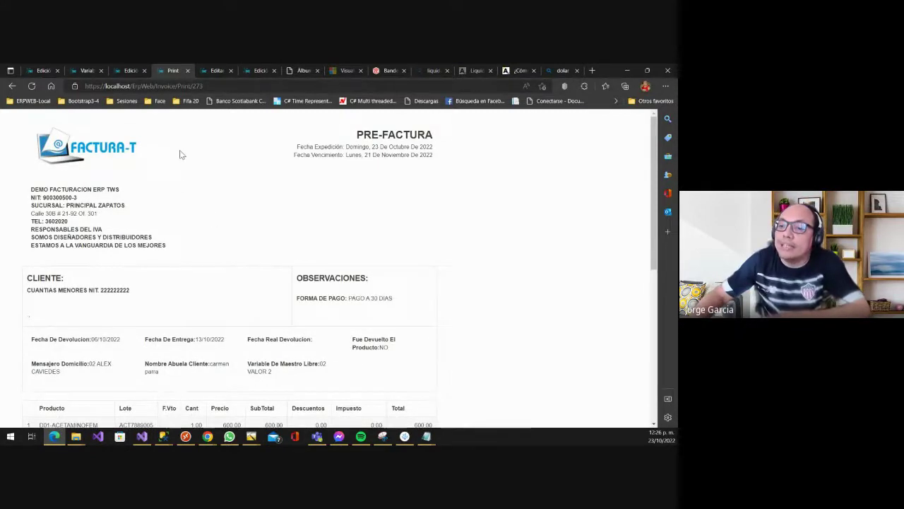
left_click(84, 70)
scroll(247, 325, "down", 2)
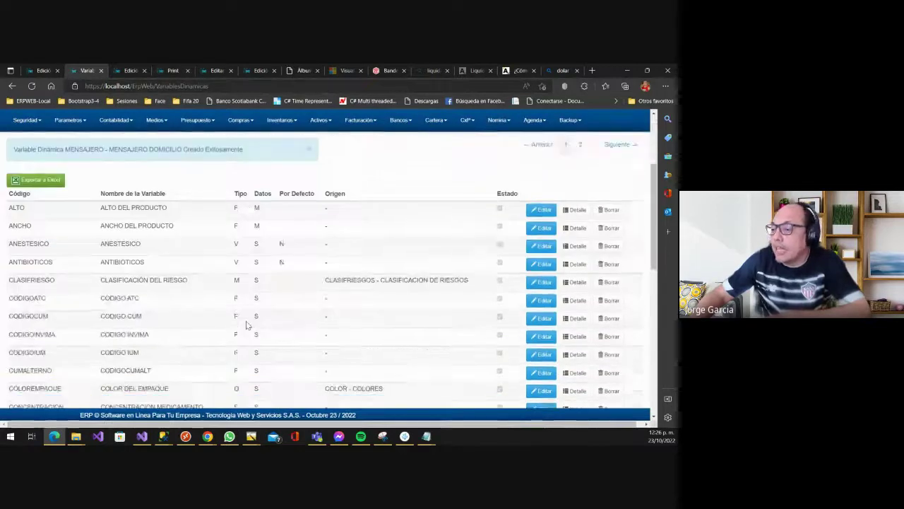
- Open Parametros > Generales > Origen Variables to list CATEGORIAPRODUCTO, COLOR and PAIS
scroll(229, 259, "up", 2)
left_click(70, 120)
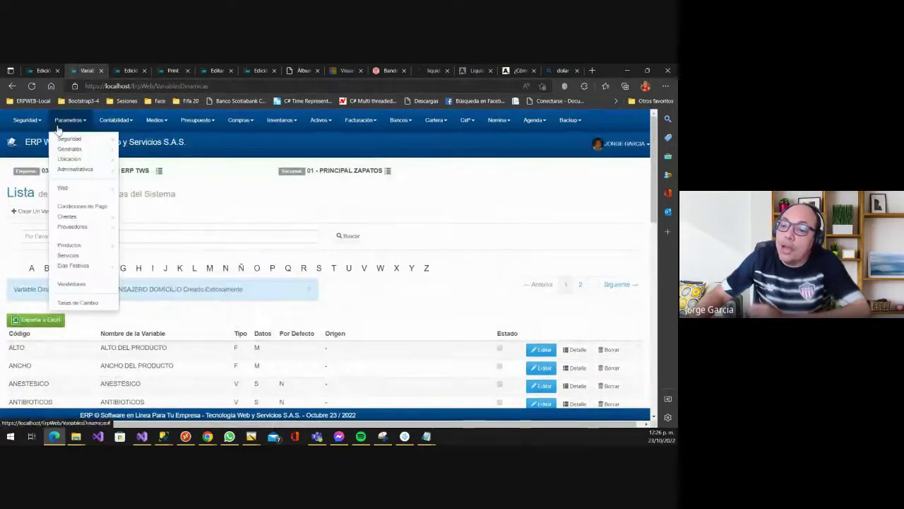
mouse_move(85, 139)
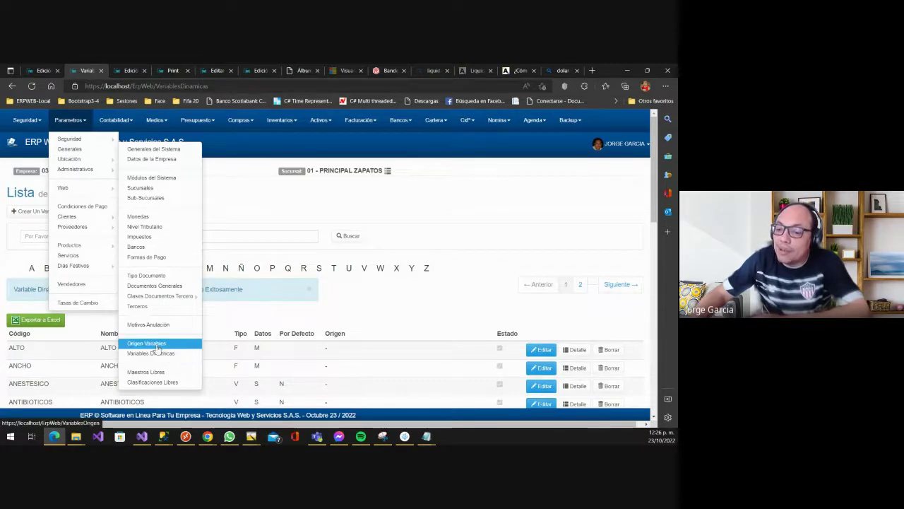
left_click(161, 346)
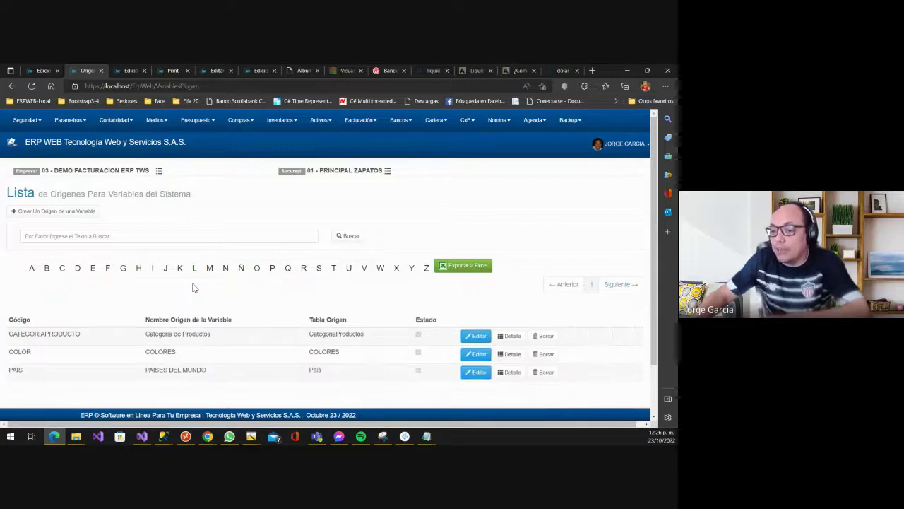
scroll(208, 288, "down", 1)
scroll(205, 290, "up", 1)
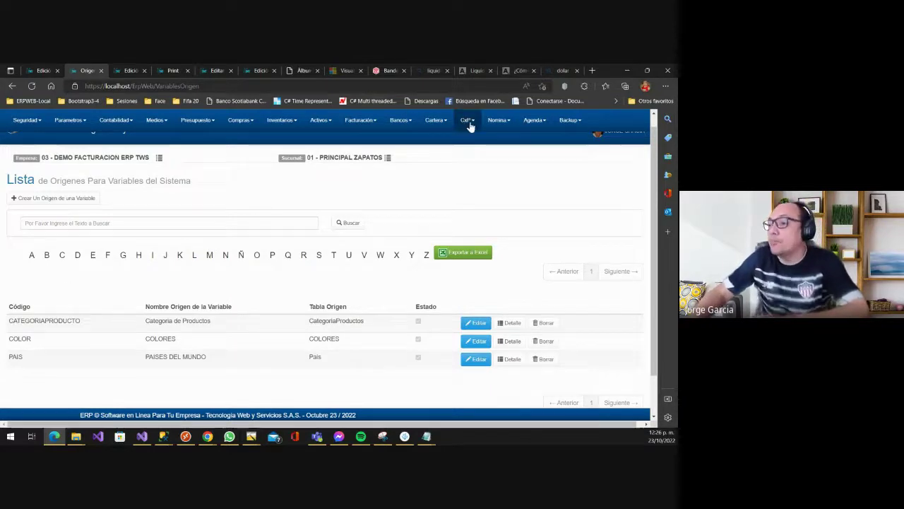
- Open Nomina > Parametros > Tipos de Nómina in a new tab
left_click(503, 122)
mouse_move(507, 142)
mouse_move(511, 158)
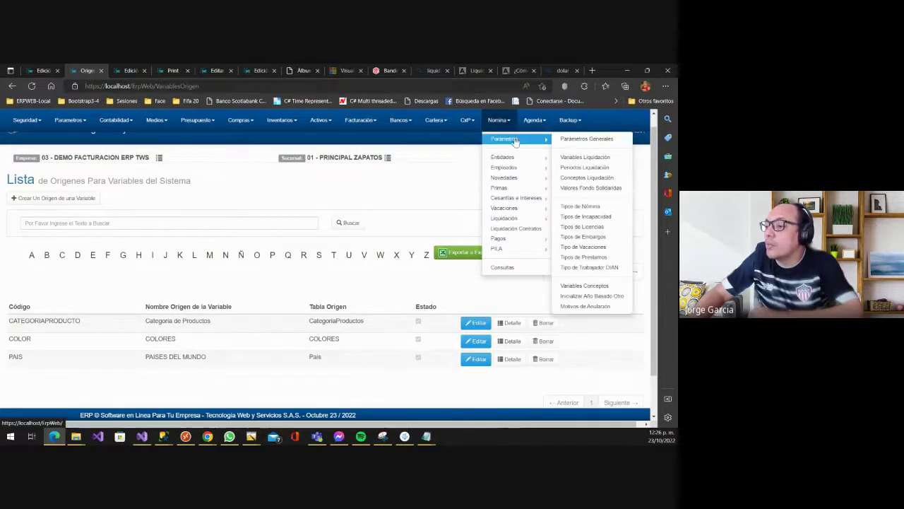
middle_click(604, 210)
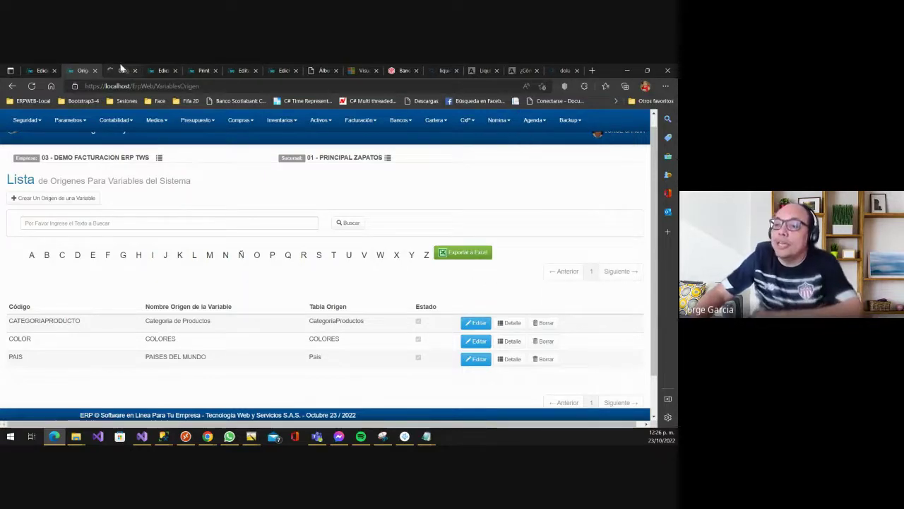
left_click(123, 70)
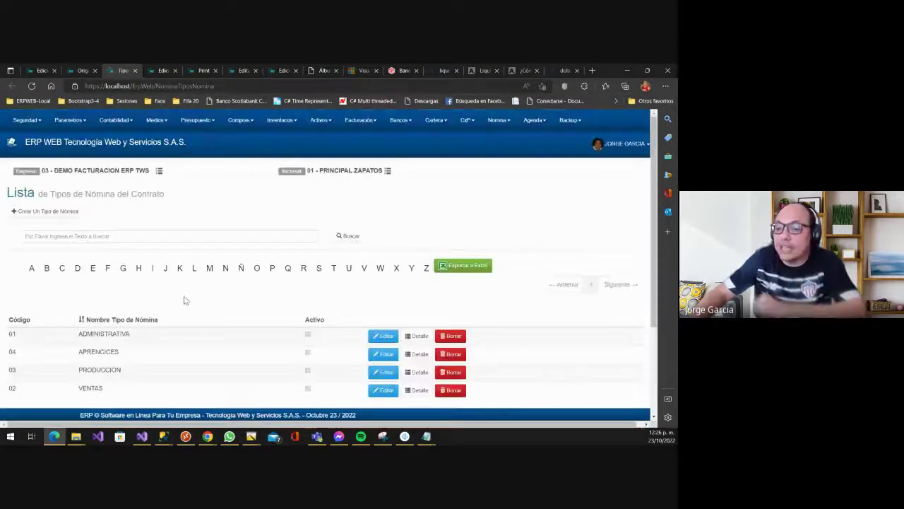
left_click_drag(143, 332, 128, 345)
scroll(127, 347, "down", 2)
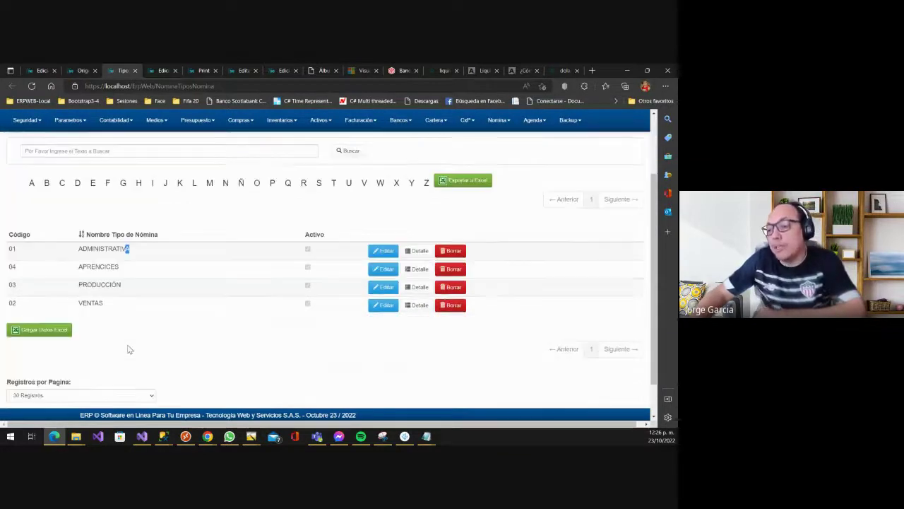
scroll(180, 285, "up", 2)
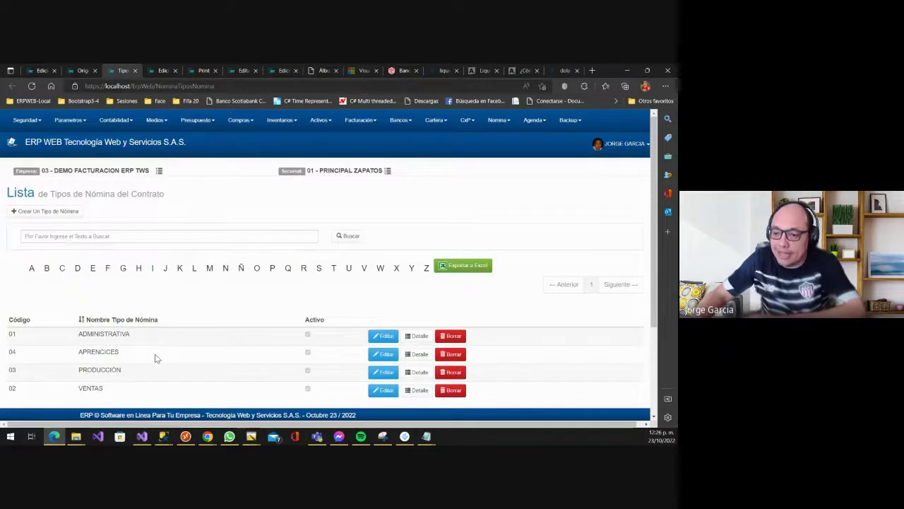
scroll(205, 344, "down", 1)
scroll(121, 285, "up", 1)
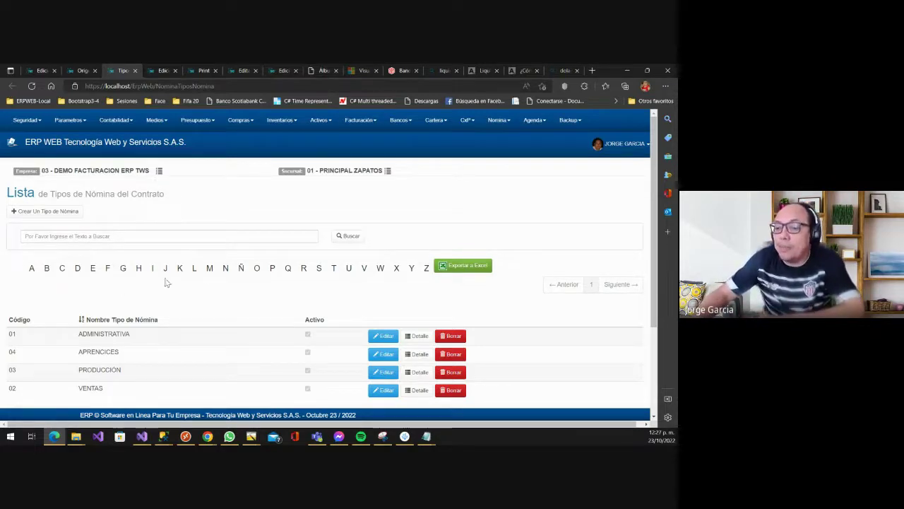
left_click(78, 70)
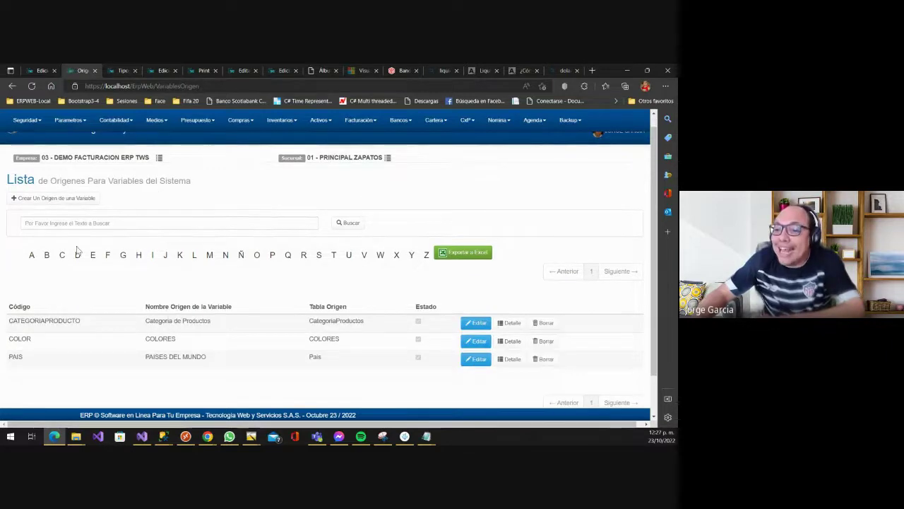
- Start a new variable origin with code TINOM and name TIPOS DE NOMINA
left_click(68, 199)
left_click(124, 238)
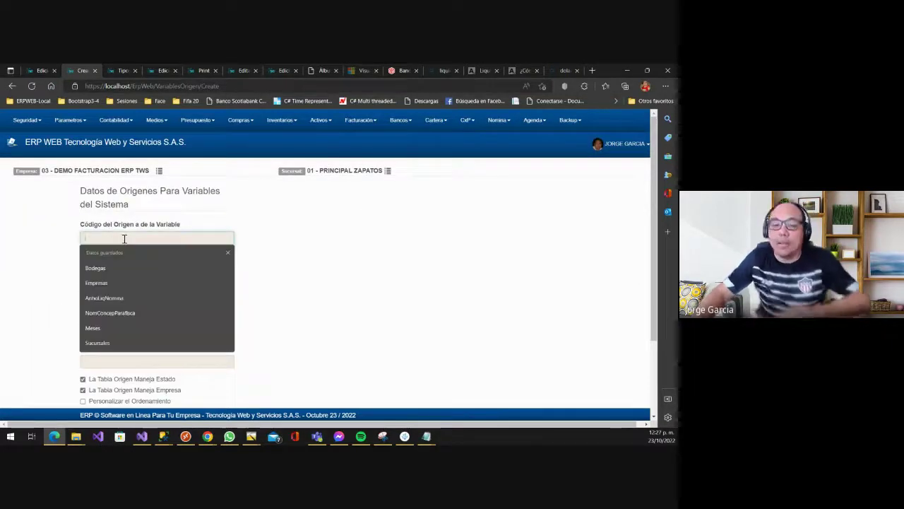
type("TINOM")
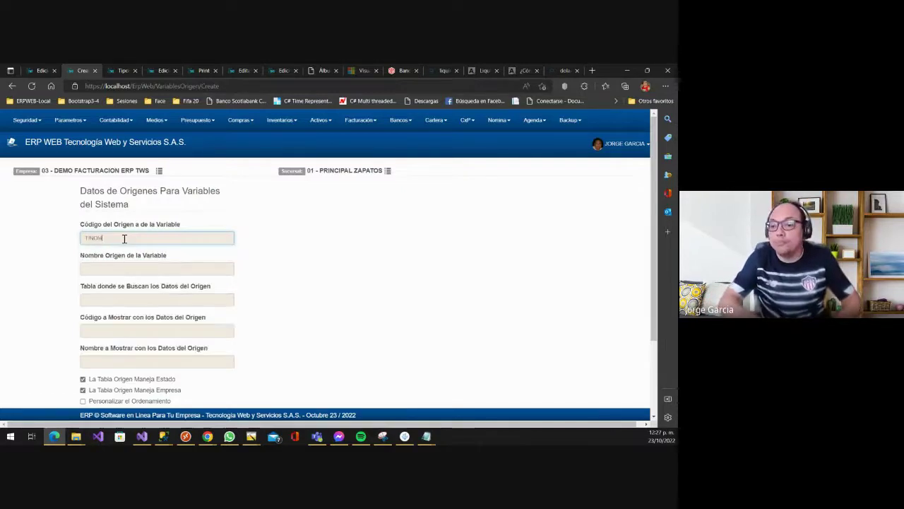
key("Tab")
type("TIPOS DE")
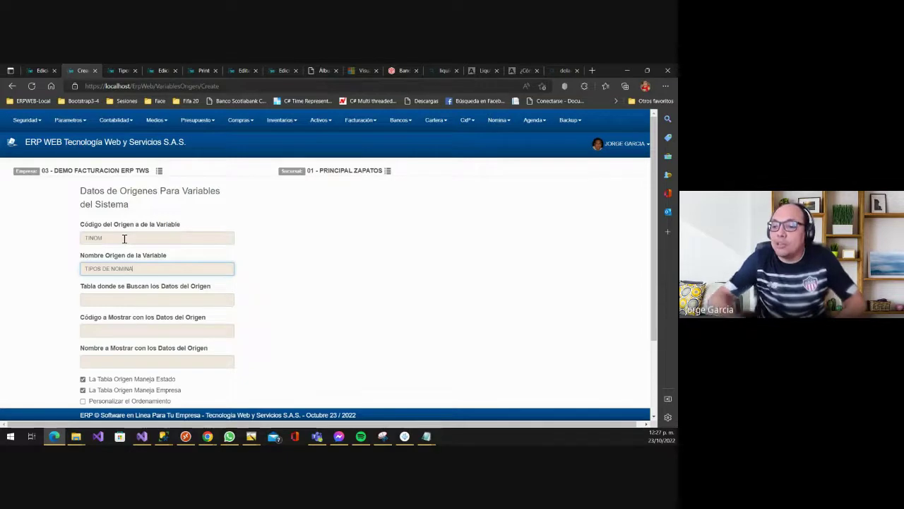
- Look up the payroll types table and set NominaTiposNomina as the origin's source table
left_click(160, 301)
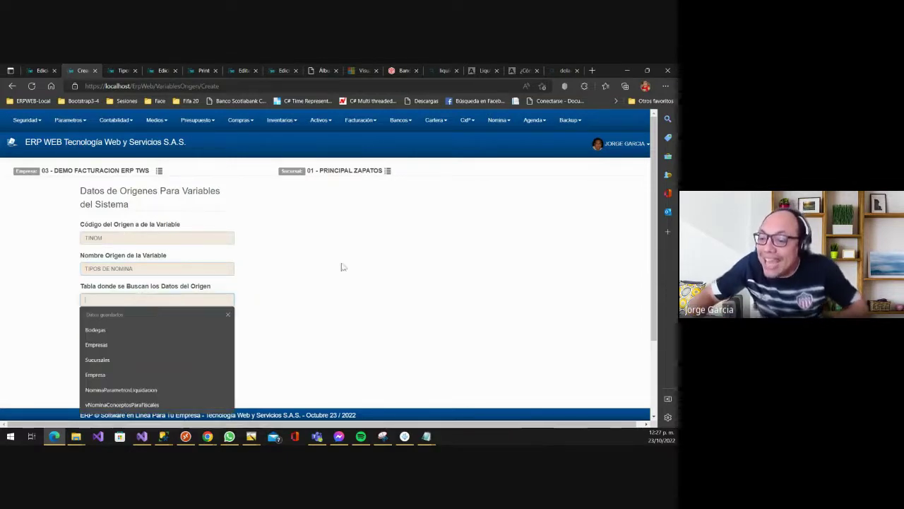
scroll(339, 264, "down", 2)
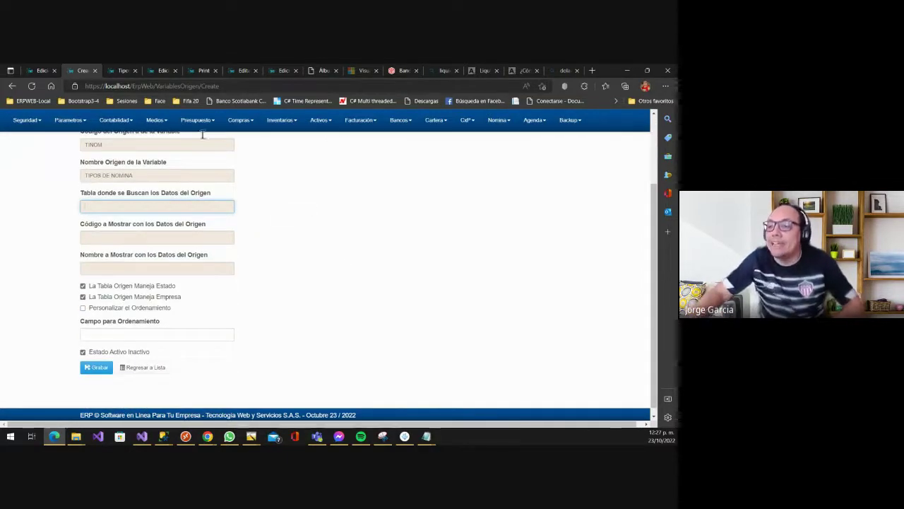
left_click(121, 70)
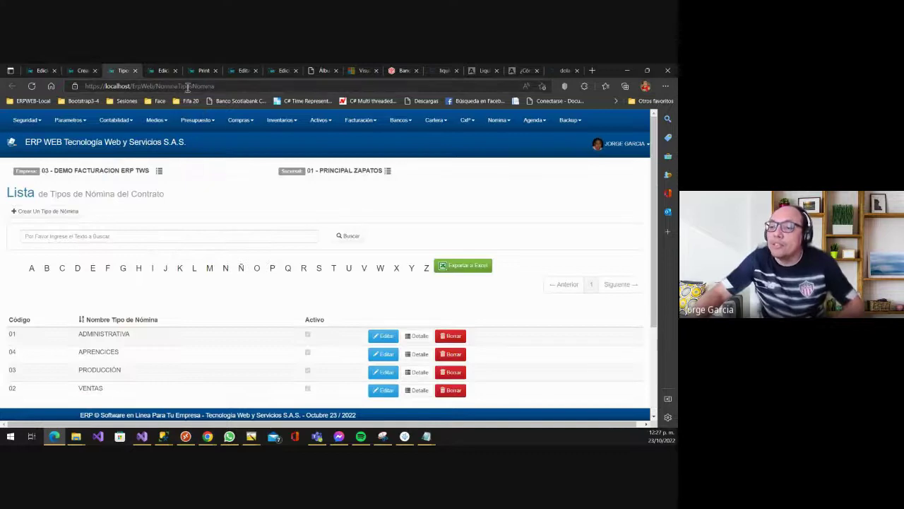
double_click(187, 86)
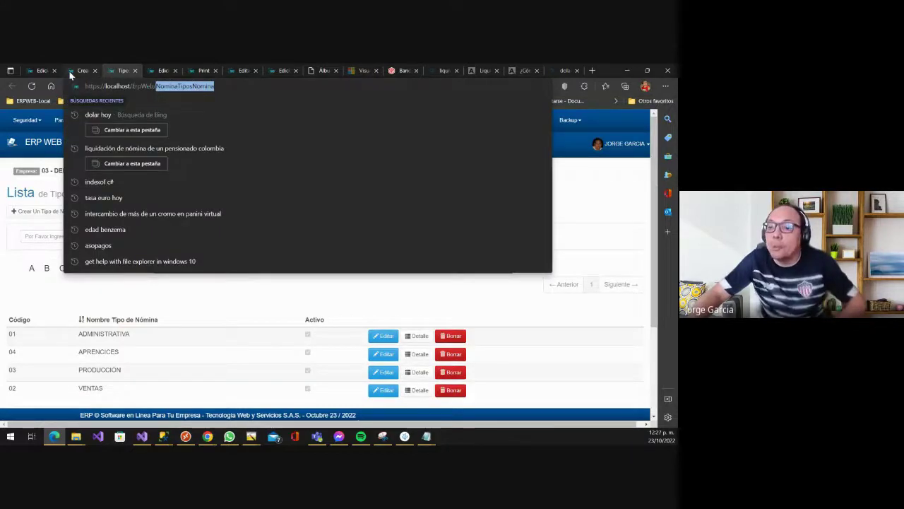
left_click(70, 71)
left_click(115, 206)
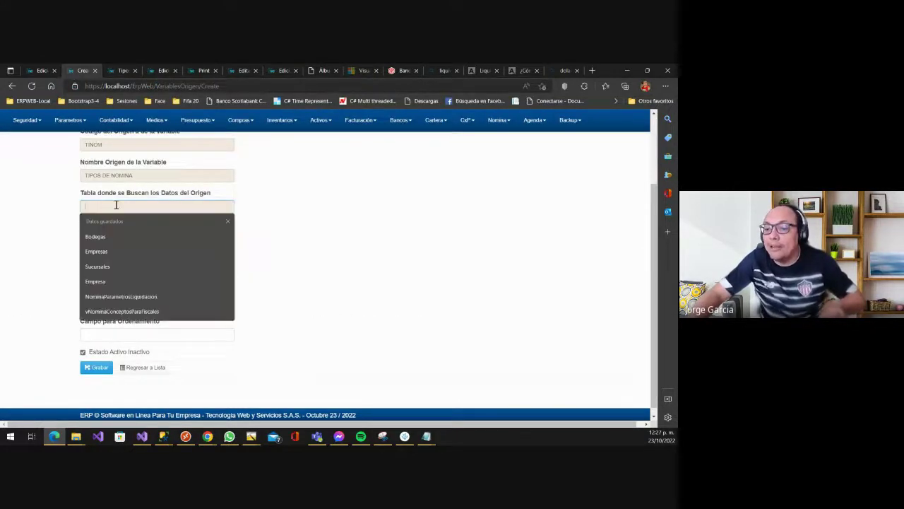
left_click(157, 240)
- Set fields CodTipoNomina and NombreTipoNomina, and correct the origin code to TIPNOMINA
left_click(168, 240)
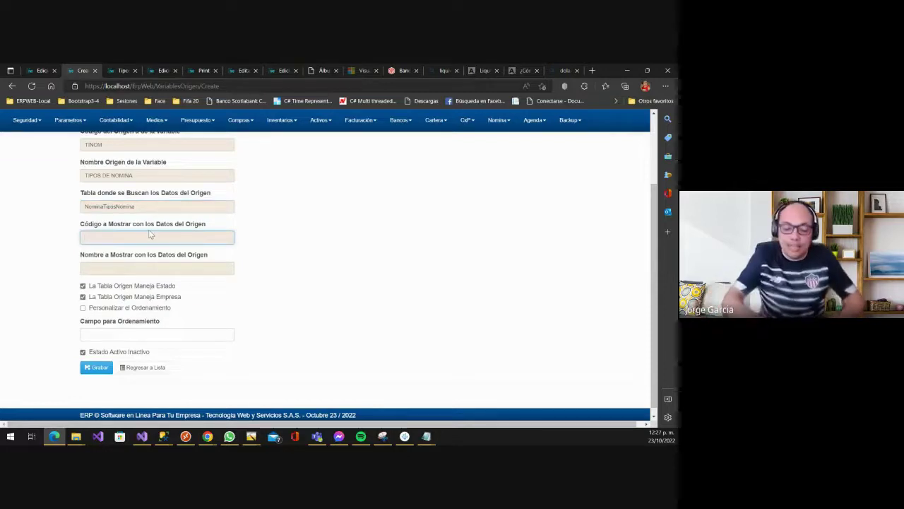
type("CodTipoNomina")
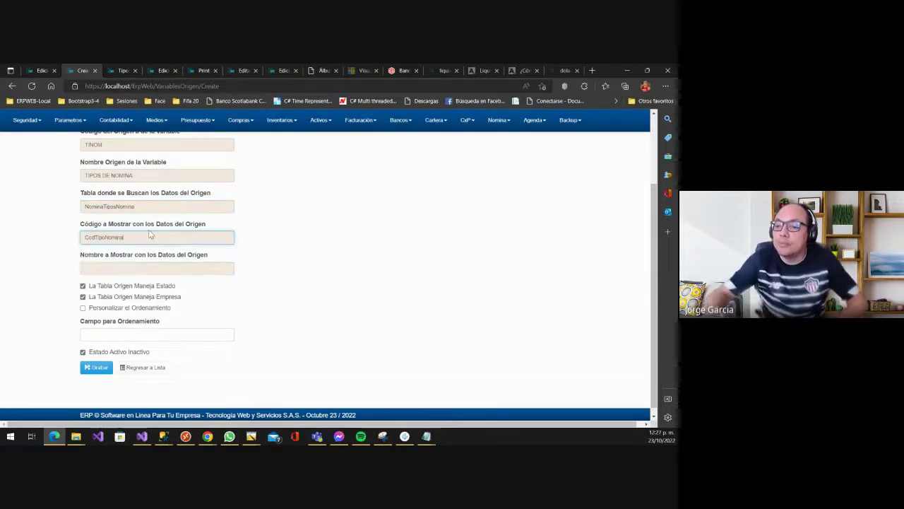
left_click(139, 268)
type("N")
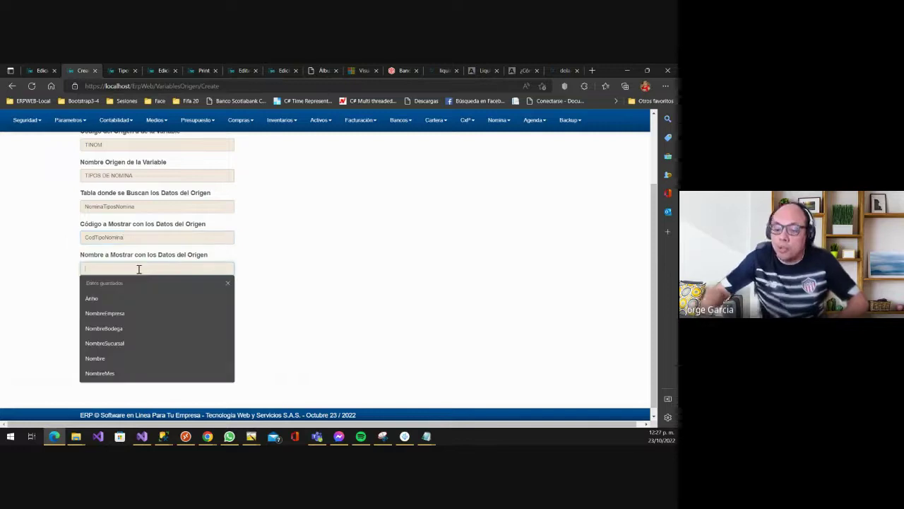
type("ombreTi")
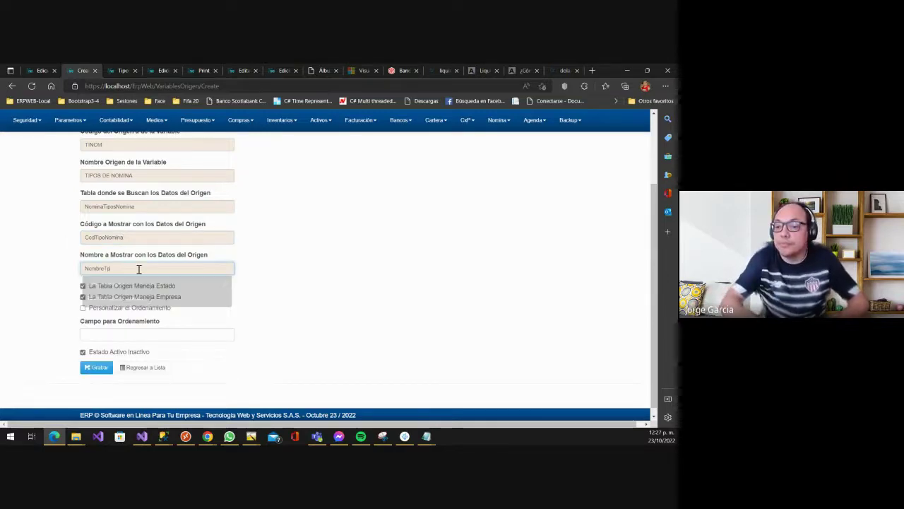
type("poNomina")
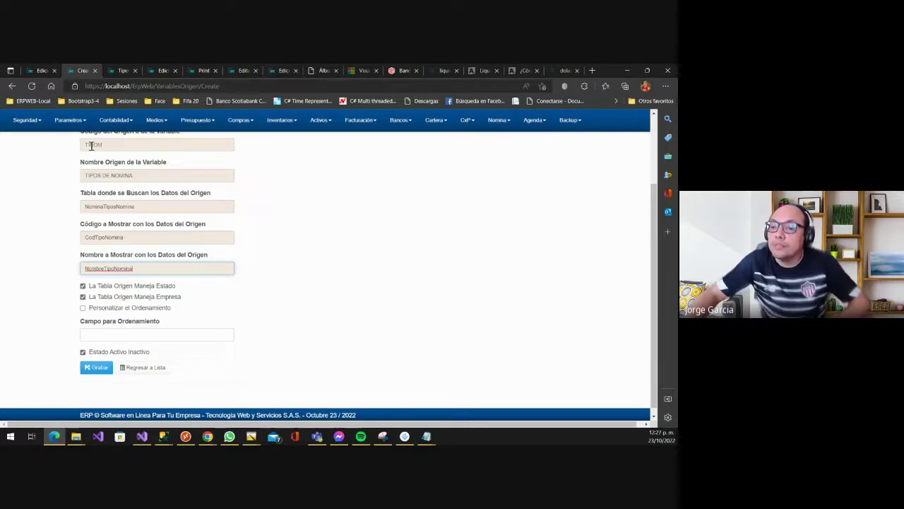
left_click_drag(90, 145, 115, 144)
key("Left")
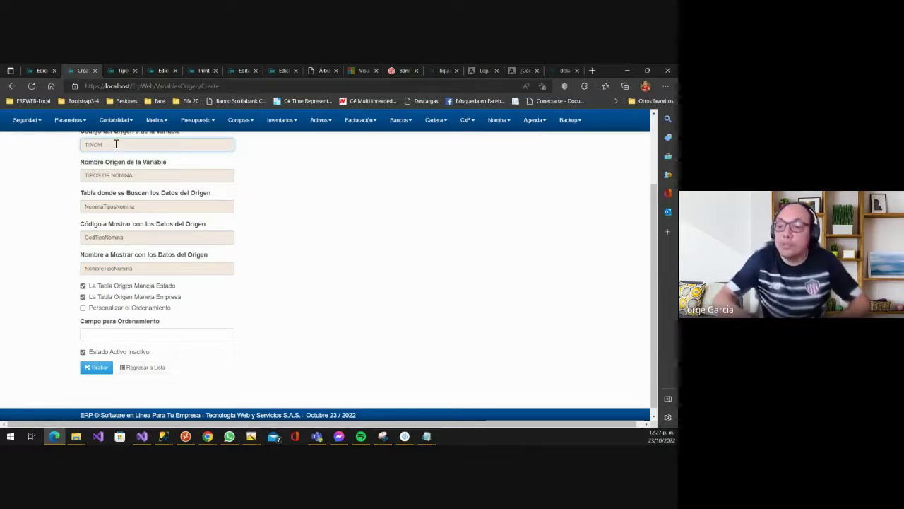
key("End")
type("IN")
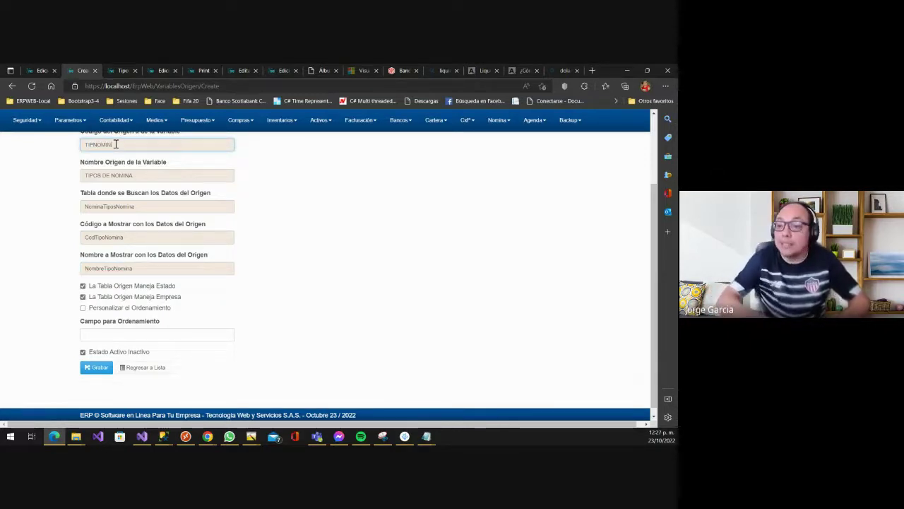
type("A")
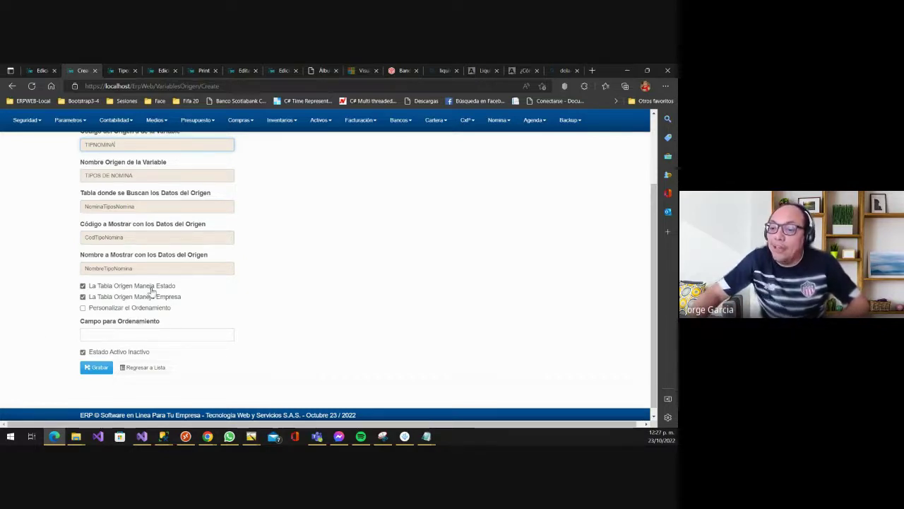
left_click(118, 71)
scroll(307, 339, "down", 2)
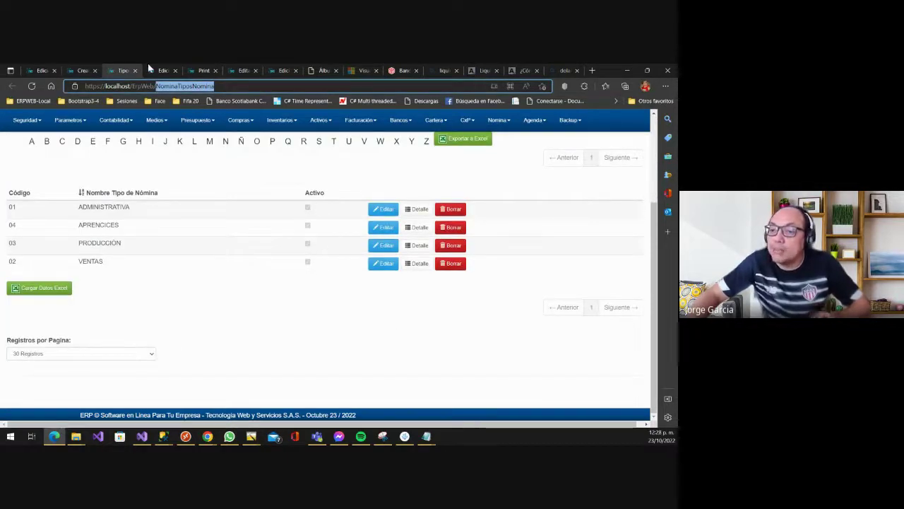
left_click(82, 70)
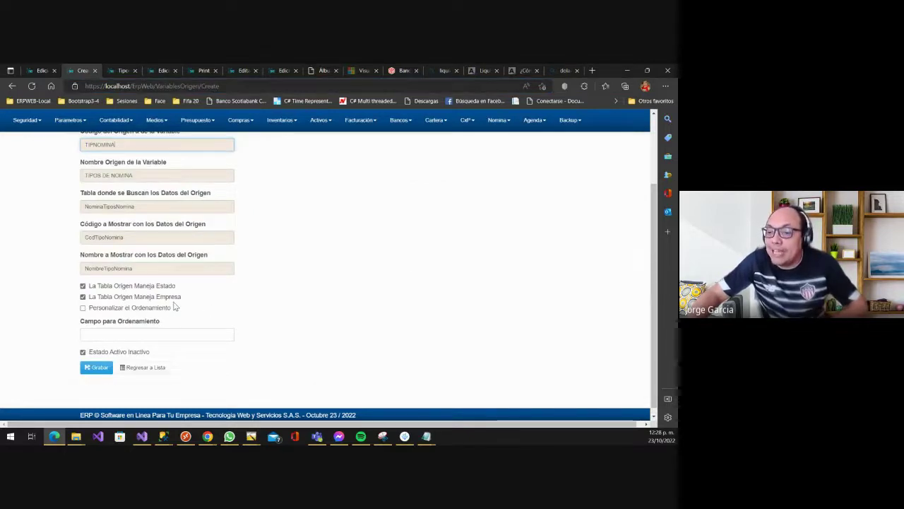
left_click(118, 86)
left_click(122, 70)
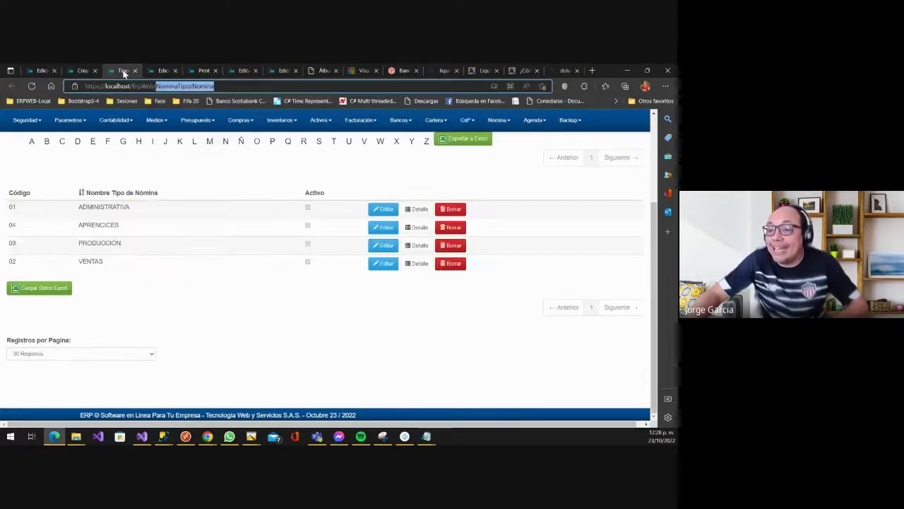
scroll(375, 256, "up", 1)
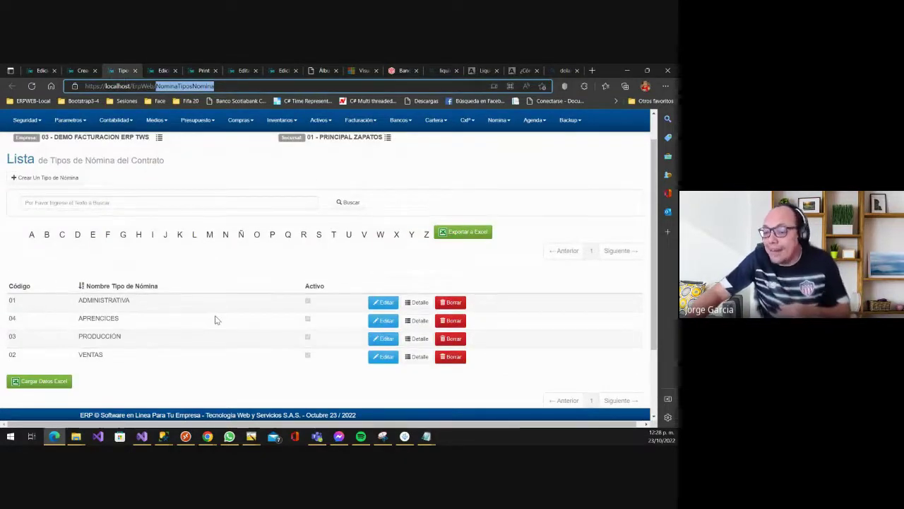
left_click(82, 71)
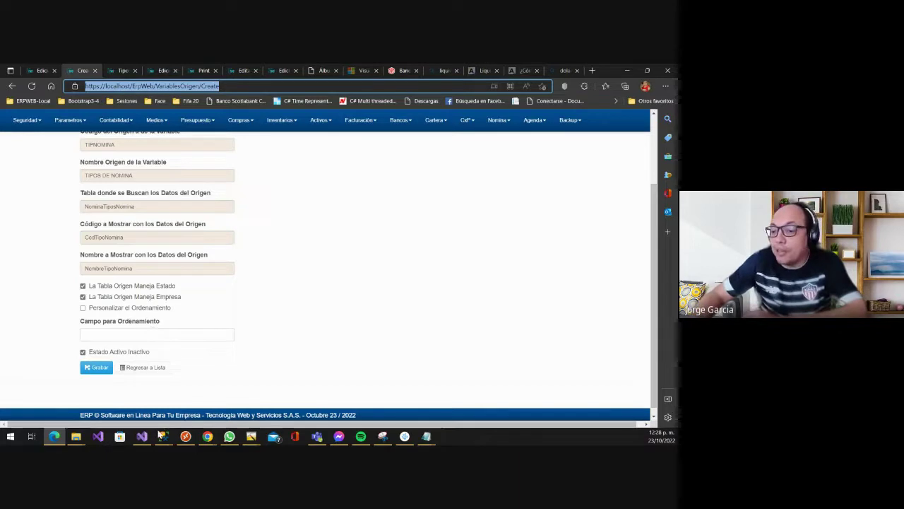
- Toggle La Tabla Origen Maneja Empresa off and back on for the TIPNOMINA origin
left_click(170, 297)
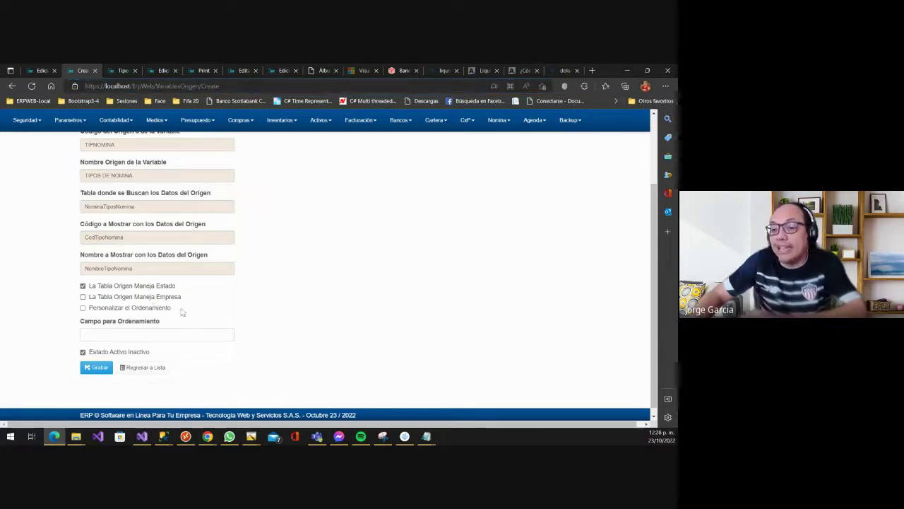
left_click(151, 296)
scroll(216, 273, "down", 1)
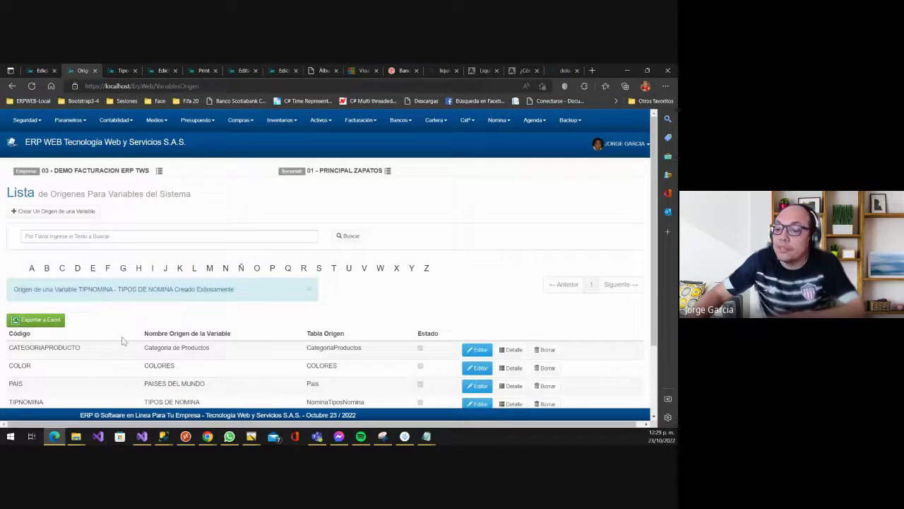
scroll(121, 344, "down", 2)
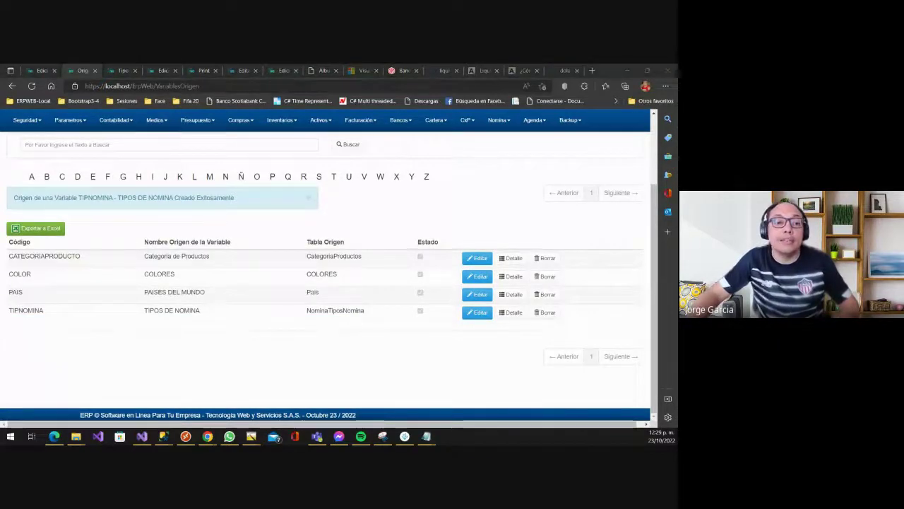
- Mute the participant with an open microphone for everyone in Meet, then return to ERP
key("alt+Tab")
left_click(62, 68)
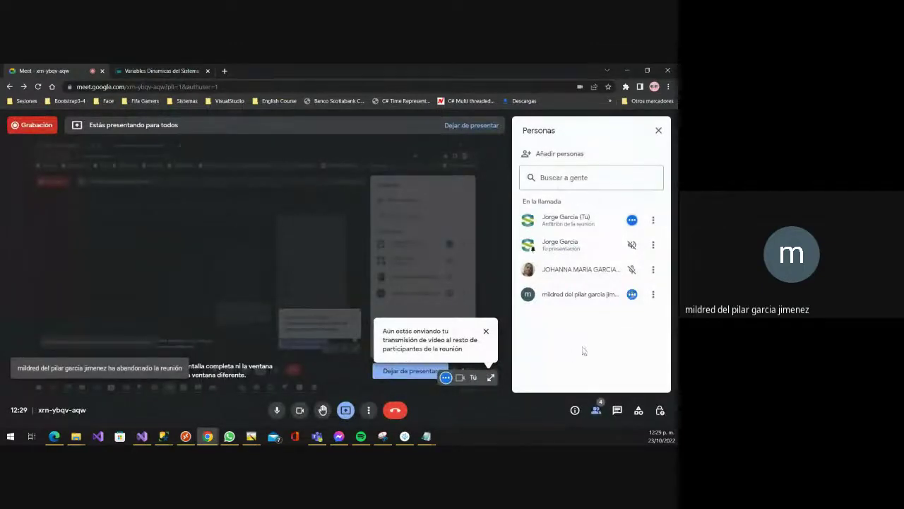
left_click(631, 294)
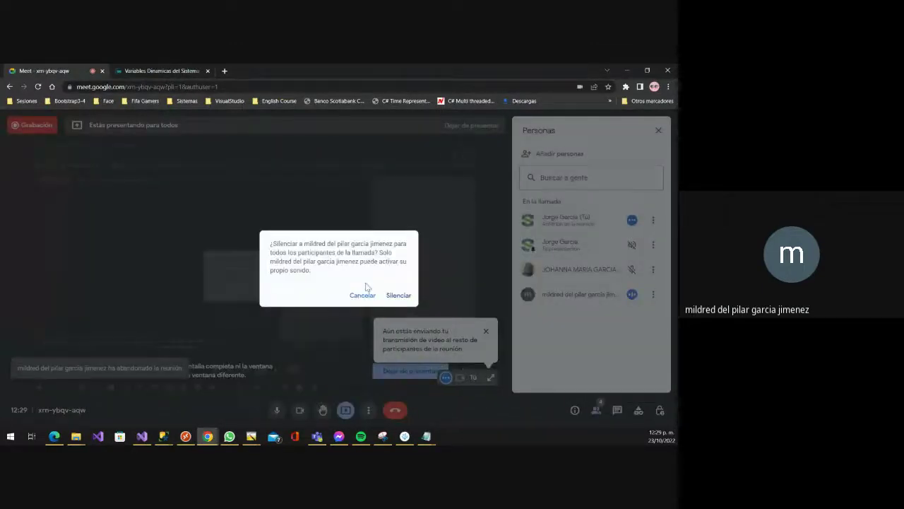
left_click(398, 294)
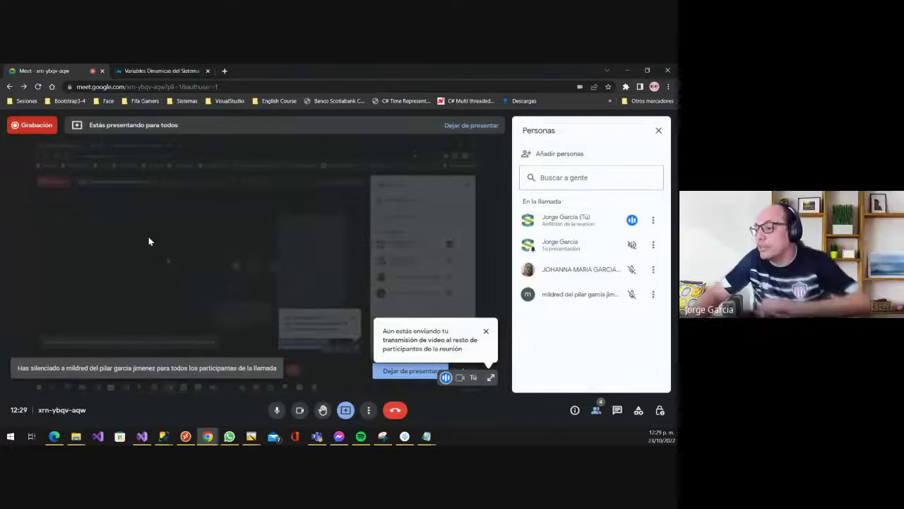
key("alt+Tab")
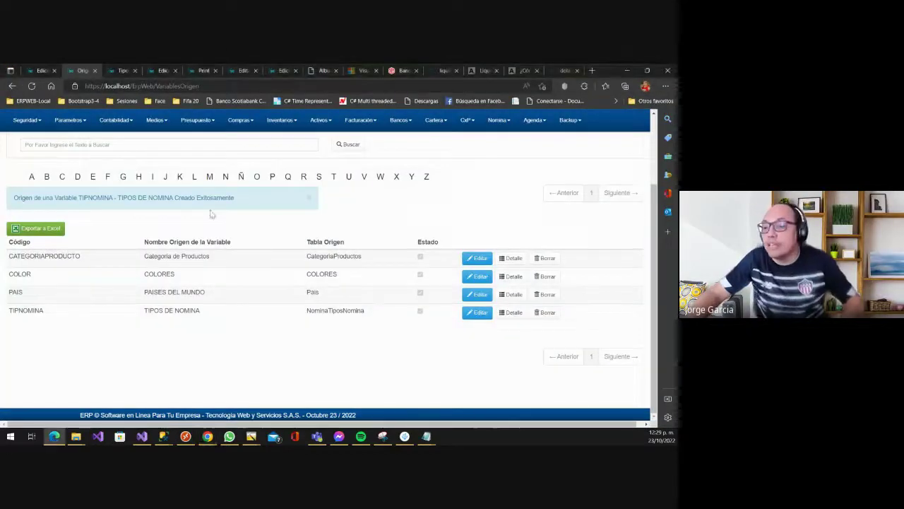
- Go to Parametros > Generales > Variables Dinámicas and begin a new dynamic variable
scroll(42, 321, "up", 2)
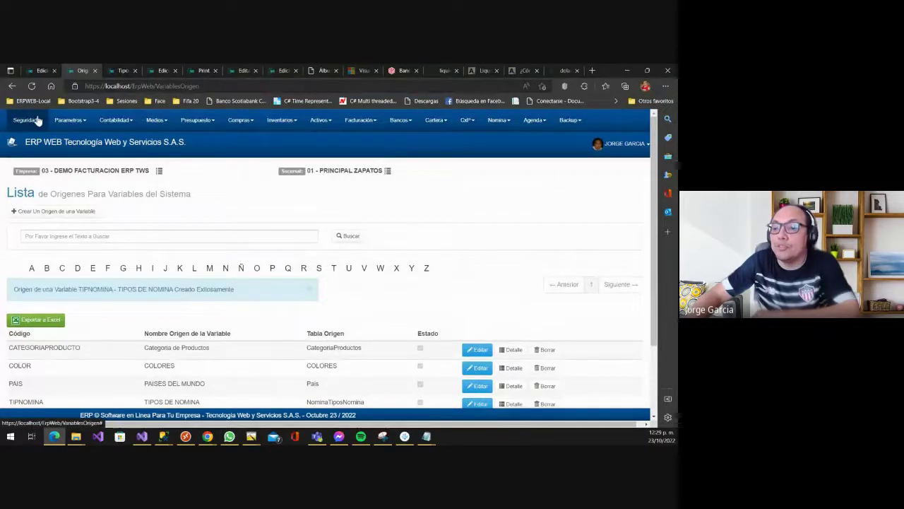
left_click(62, 120)
mouse_move(77, 149)
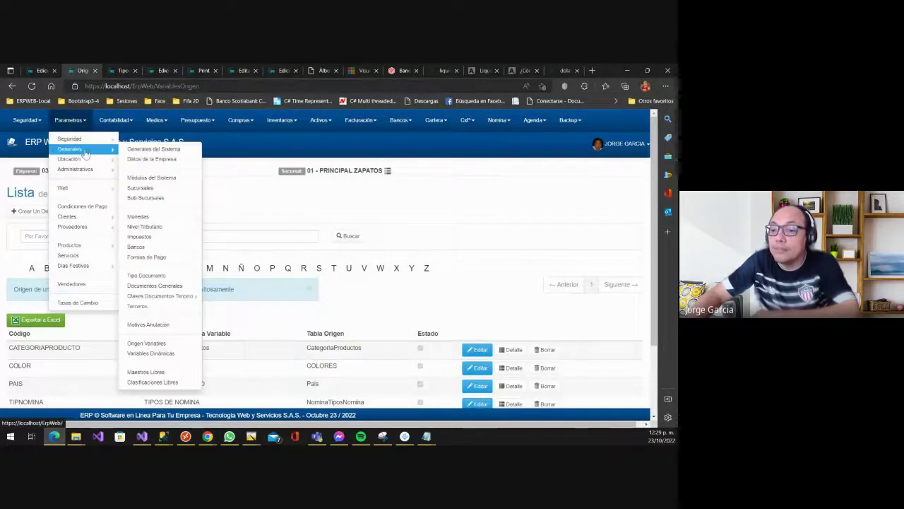
left_click(167, 357)
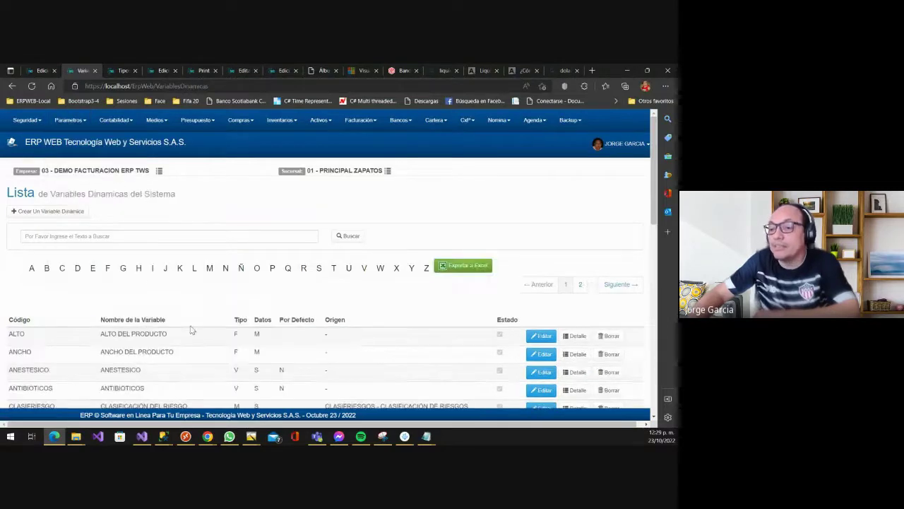
scroll(191, 329, "down", 1)
scroll(120, 262, "up", 1)
left_click(63, 211)
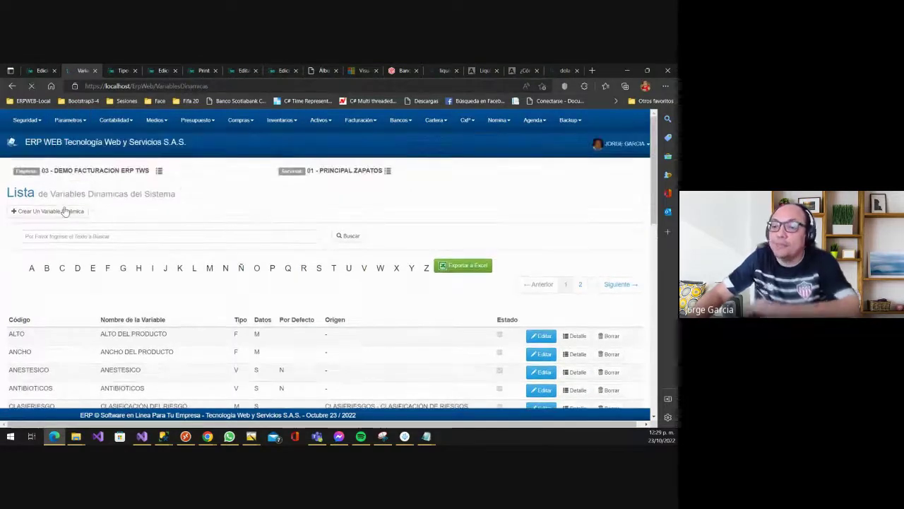
- Enter variable code TIPNOMINAFACTURA and name TIPO DE NOMINA EN FACTURA
left_click(113, 220)
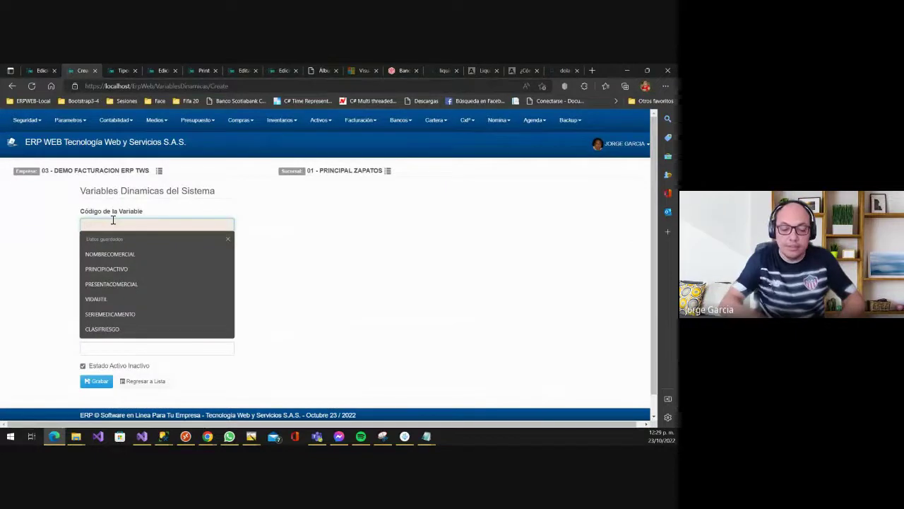
type("TIP")
type("NOMINACL")
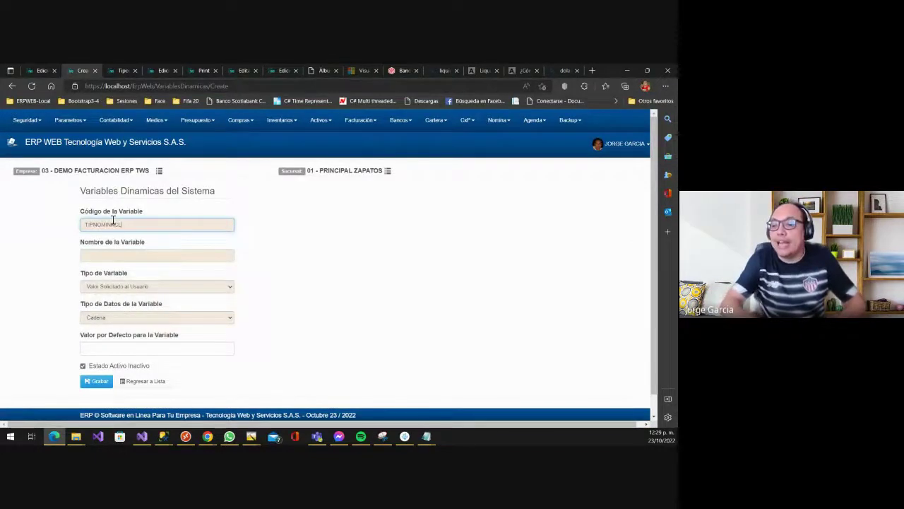
type("FACTURA")
key("Tab")
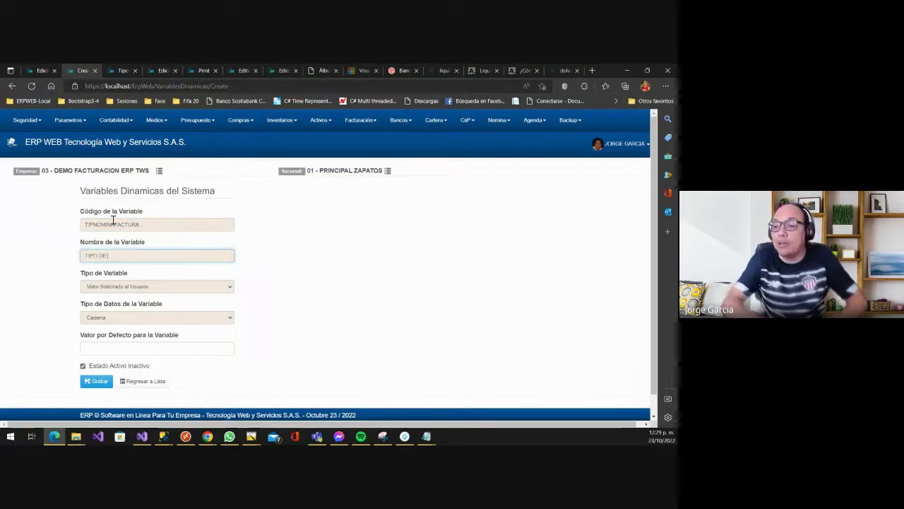
type("TIPO DE OMI")
key("BackSpace")
key("BackSpace")
key("BackSpace")
type("NOM")
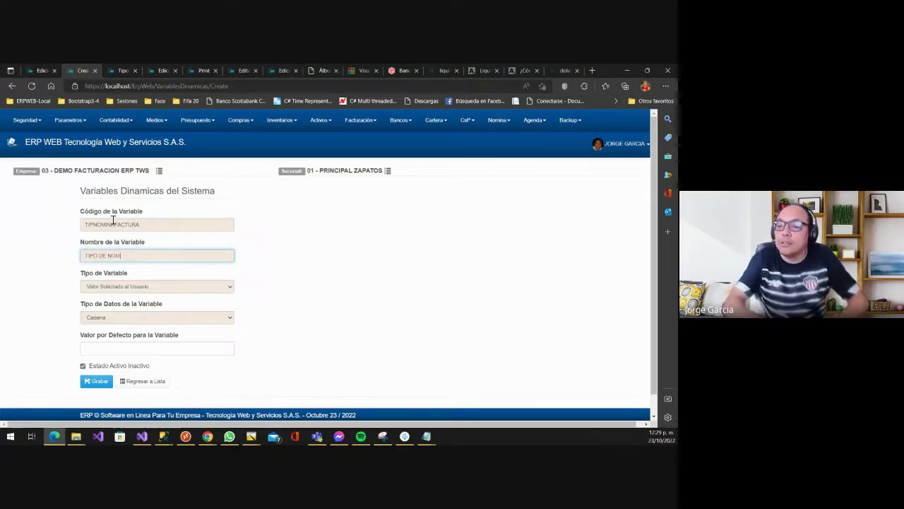
type("INA EN FACTURA")
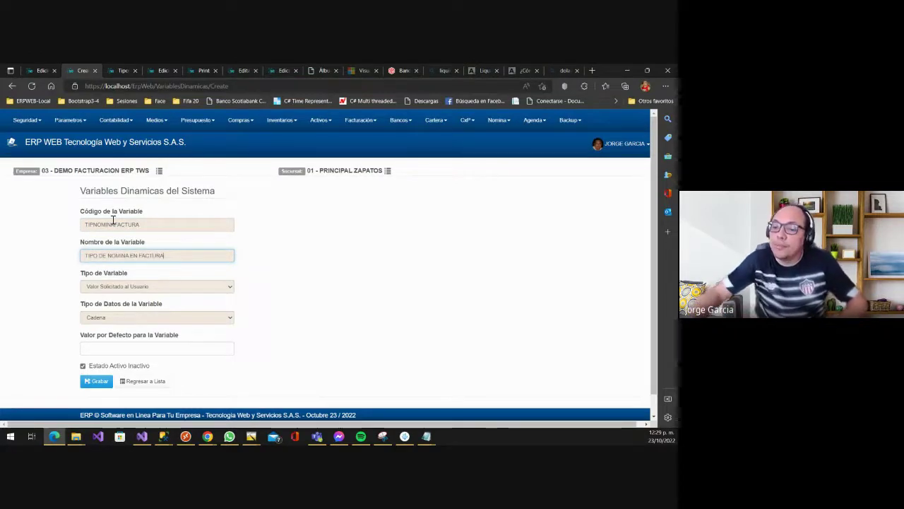
- Set type Valores de un Origen Definido with origin TIPOS DE NOMINA, and save
left_click(104, 286)
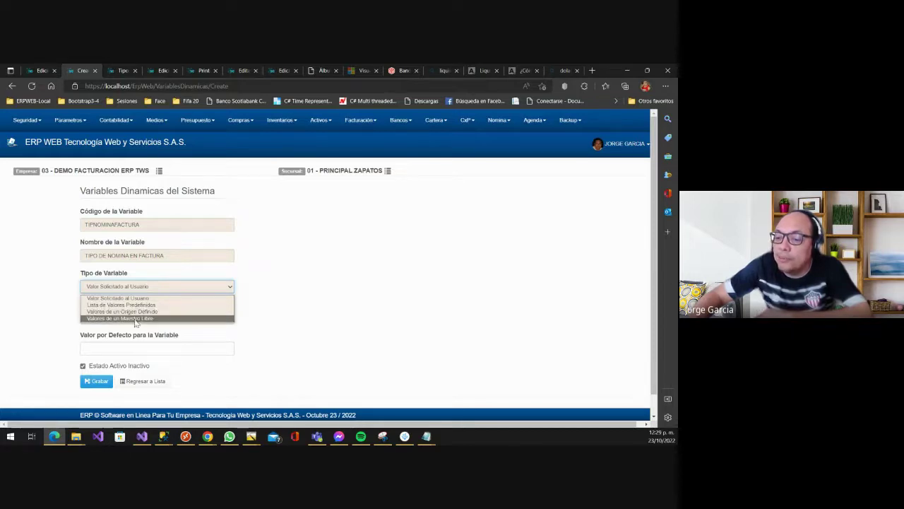
left_click(141, 312)
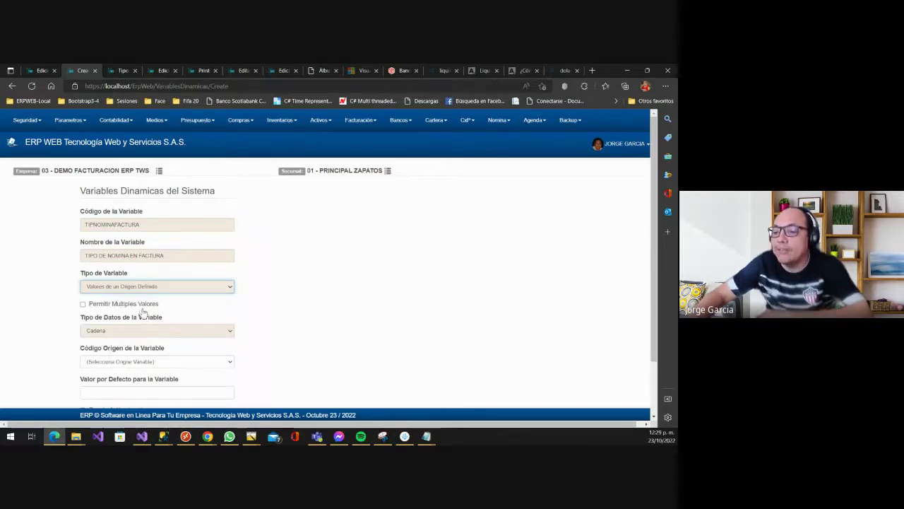
scroll(140, 307, "down", 1)
left_click(141, 300)
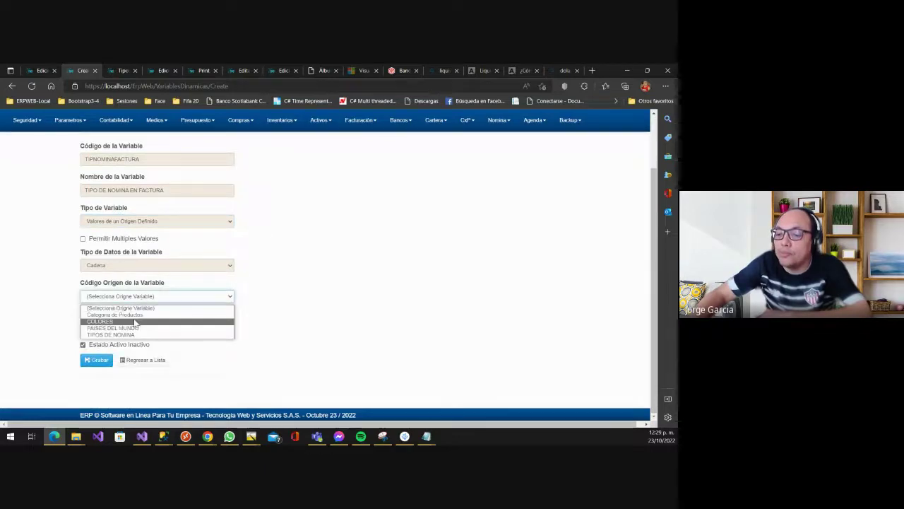
left_click(126, 333)
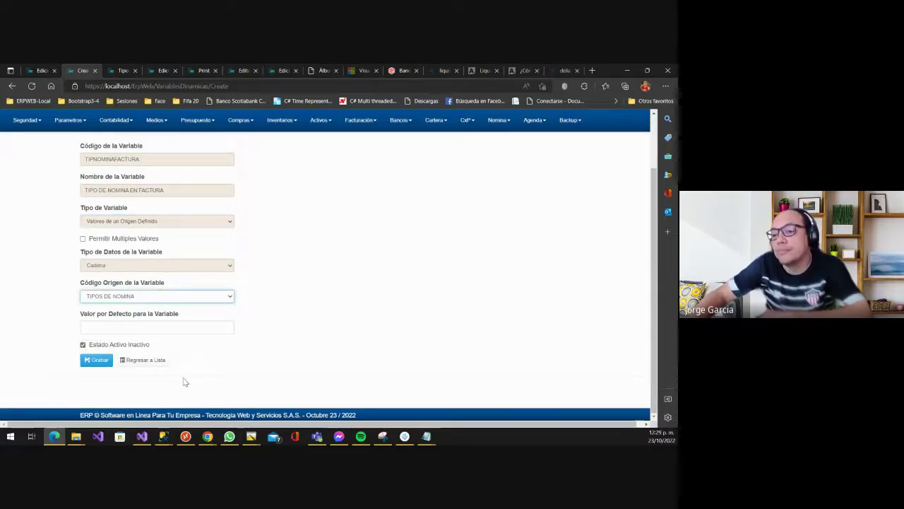
left_click(100, 363)
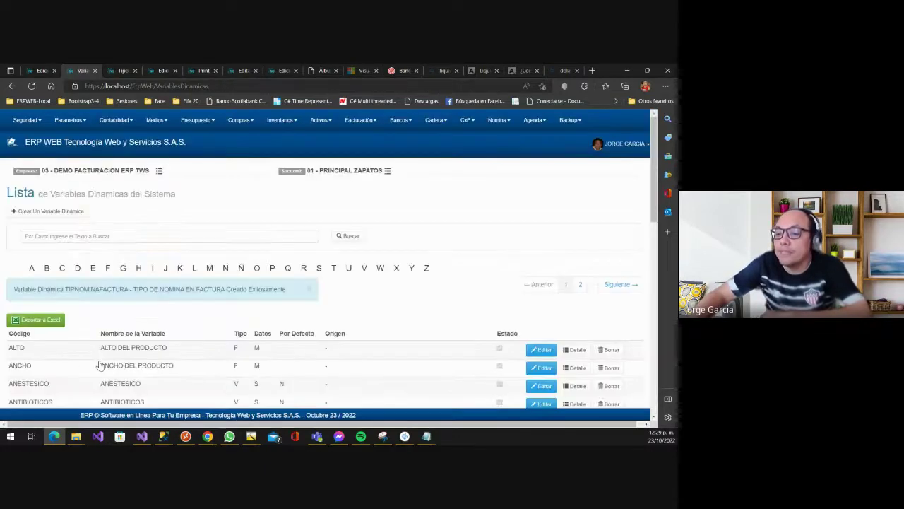
- Review the Variables Dinámicas list, then return to the Tipos de Nómina del Contrato list
scroll(202, 276, "down", 5)
scroll(126, 310, "down", 2)
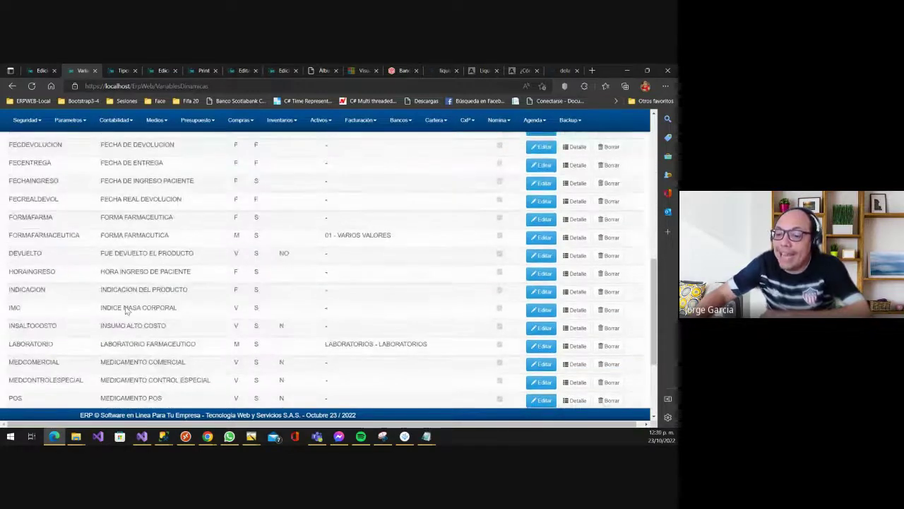
scroll(138, 306, "down", 2)
scroll(142, 303, "up", 4)
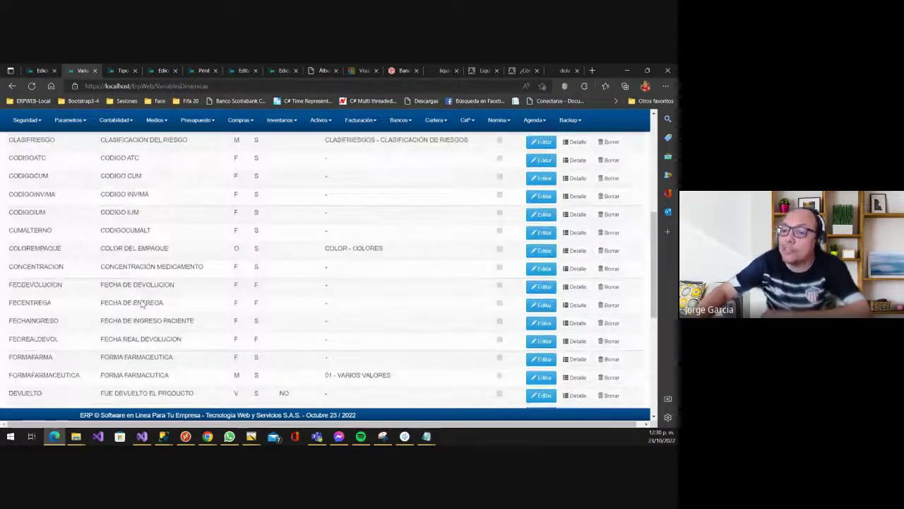
scroll(205, 289, "up", 2)
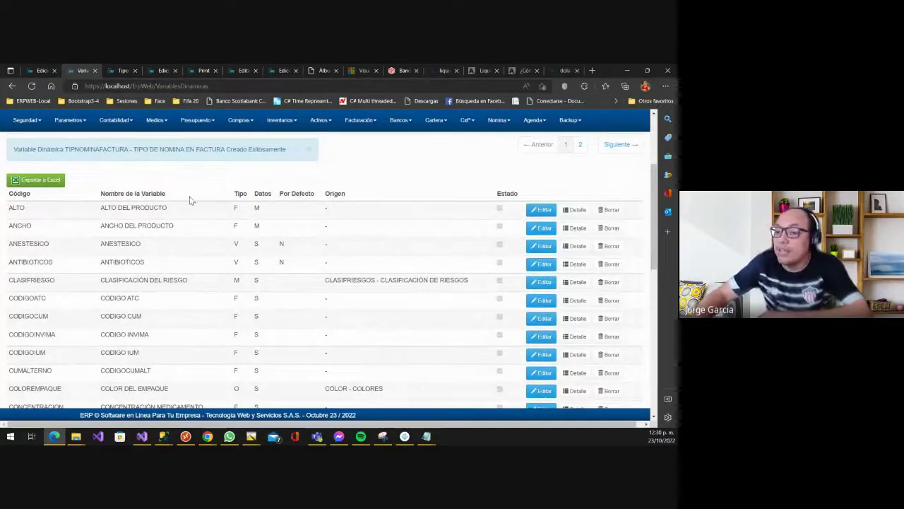
left_click(120, 70)
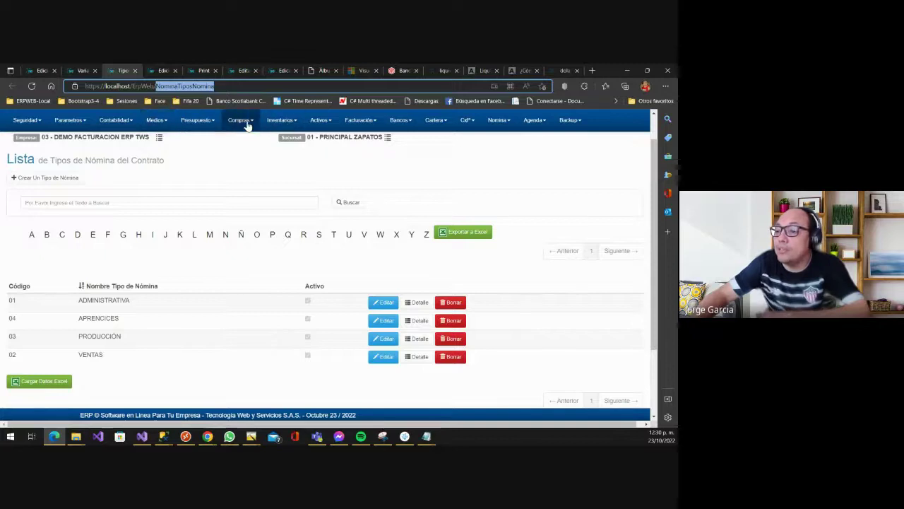
- Open the Facturación general parameters and show their invoice Variables settings
left_click(357, 122)
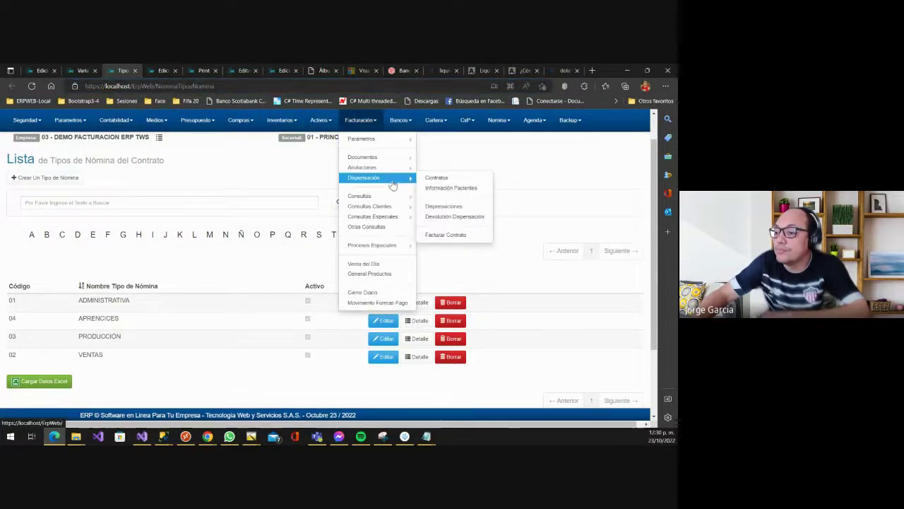
mouse_move(397, 199)
mouse_move(387, 140)
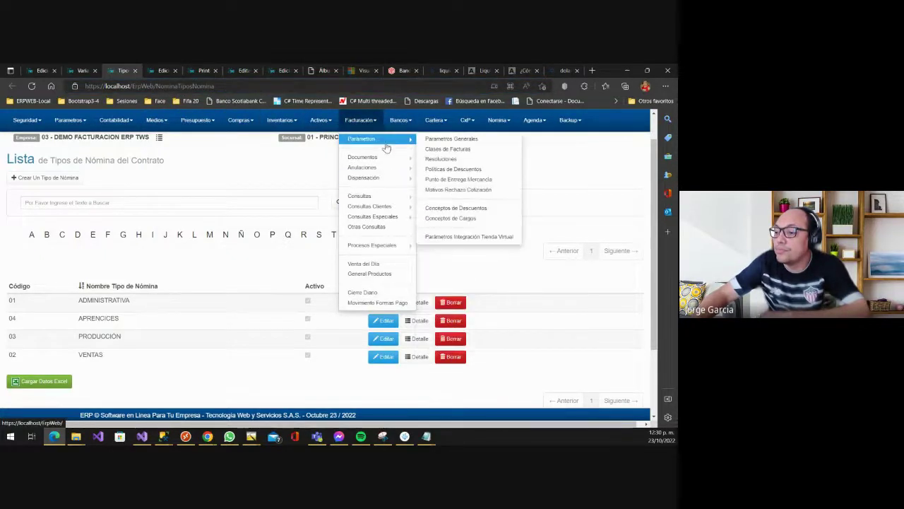
left_click(462, 138)
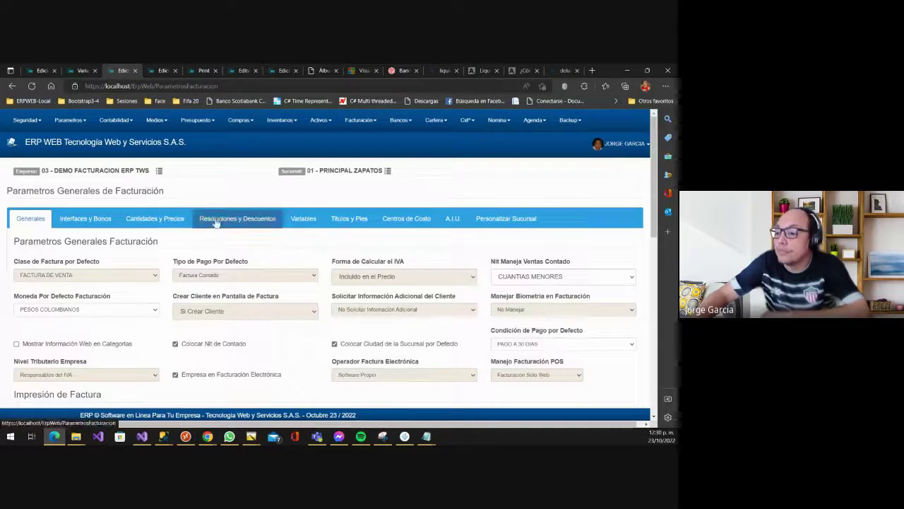
left_click(303, 218)
scroll(212, 297, "down", 3)
scroll(127, 261, "up", 1)
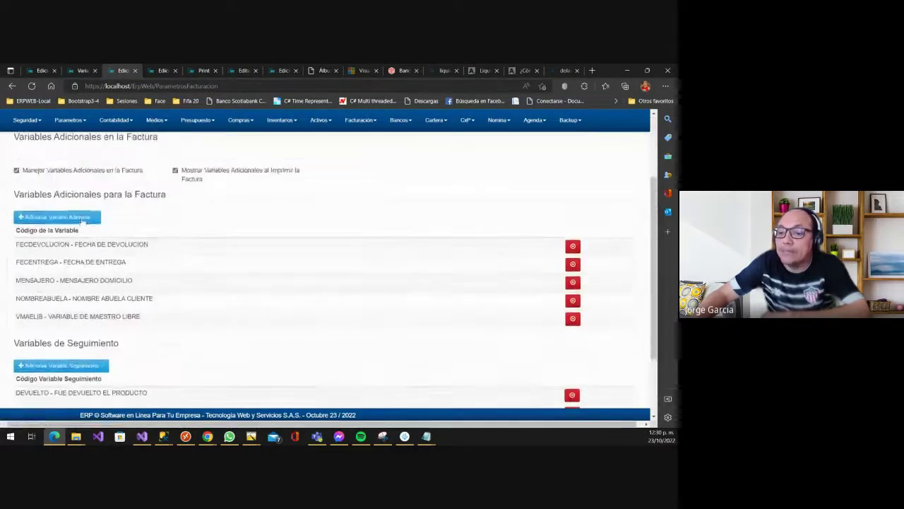
- Add TIPO DE NOMINA EN FACTURA as an additional invoice variable and save it
left_click(84, 216)
left_click(255, 203)
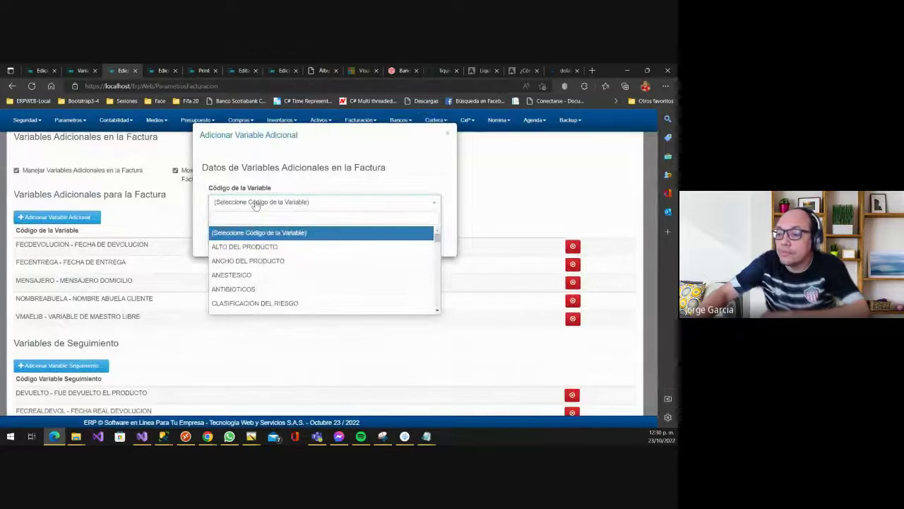
scroll(251, 272, "down", 3)
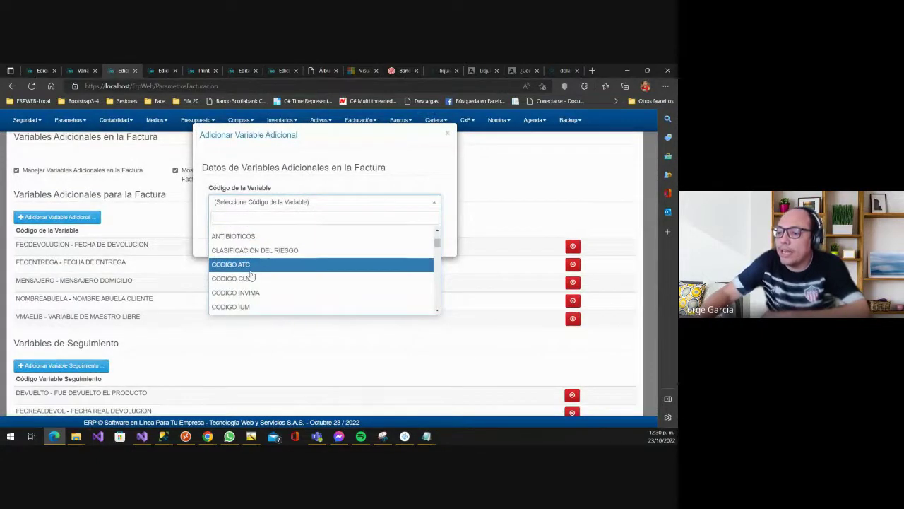
type("tipo")
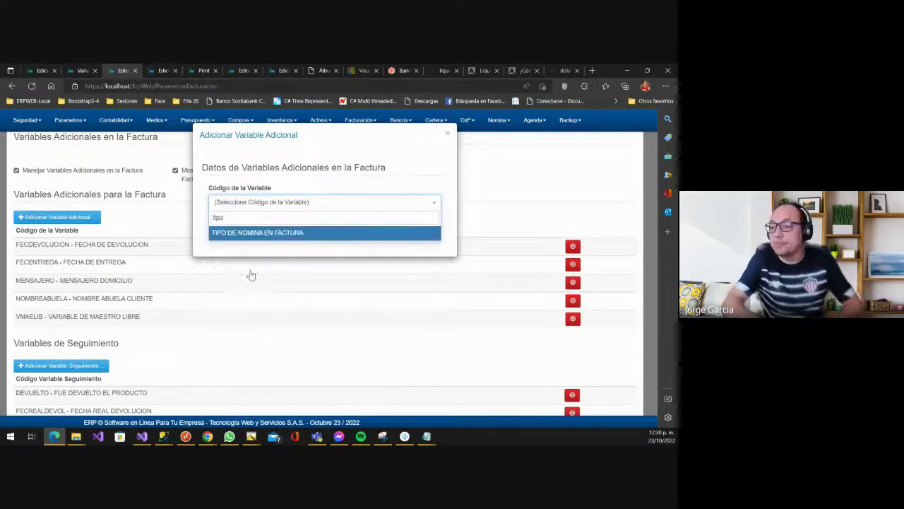
key("Return")
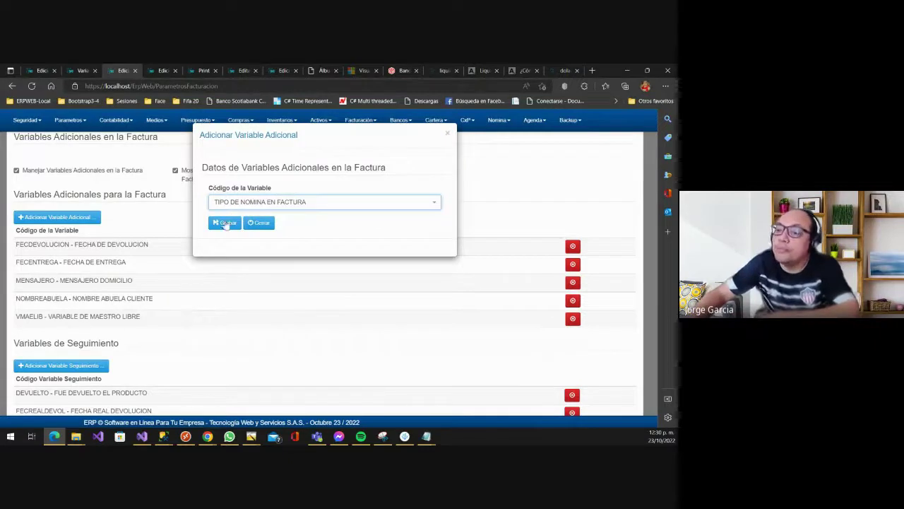
left_click(224, 223)
left_click(163, 70)
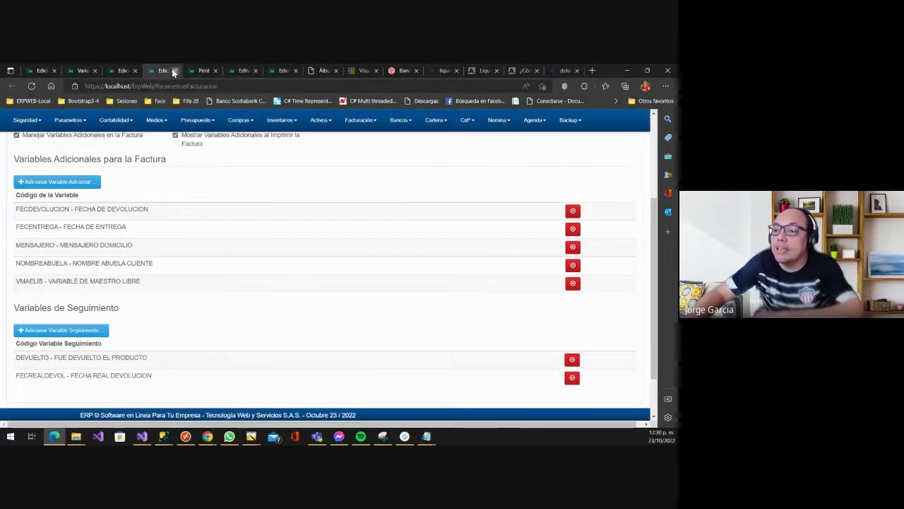
- Close the extra editing page and go to the Edit page of invoice 273
left_click(174, 71)
left_click(163, 70)
left_click(210, 71)
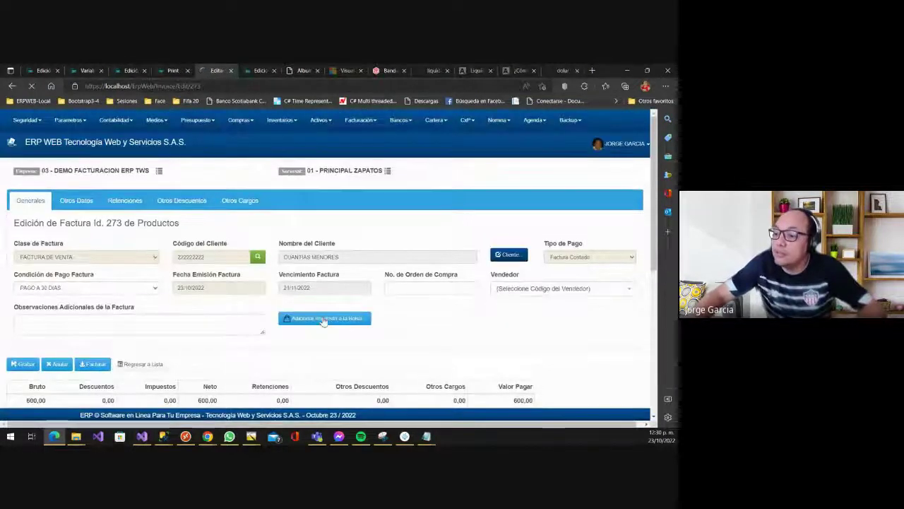
scroll(325, 322, "down", 6)
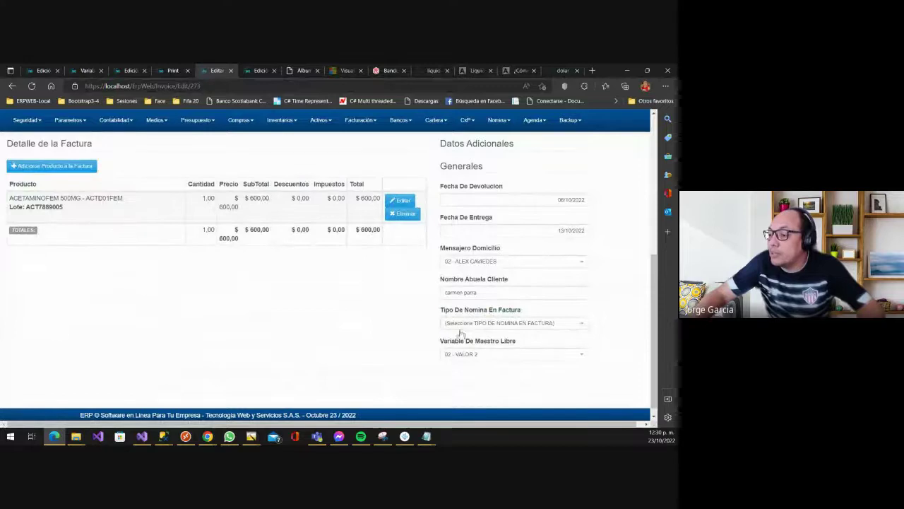
- Set invoice 273's Tipo De Nomina En Factura to 03 - PRODUCCION and save
left_click(464, 327)
left_click(477, 396)
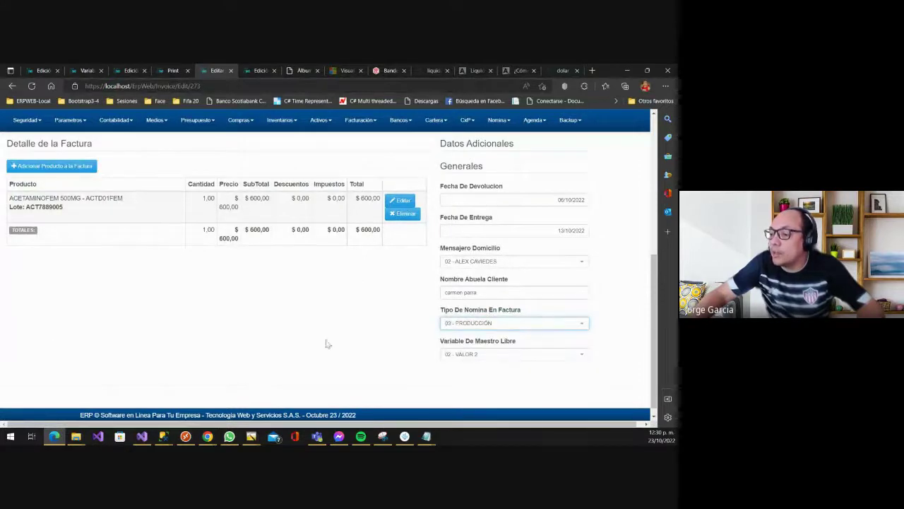
scroll(315, 335, "up", 3)
left_click(27, 177)
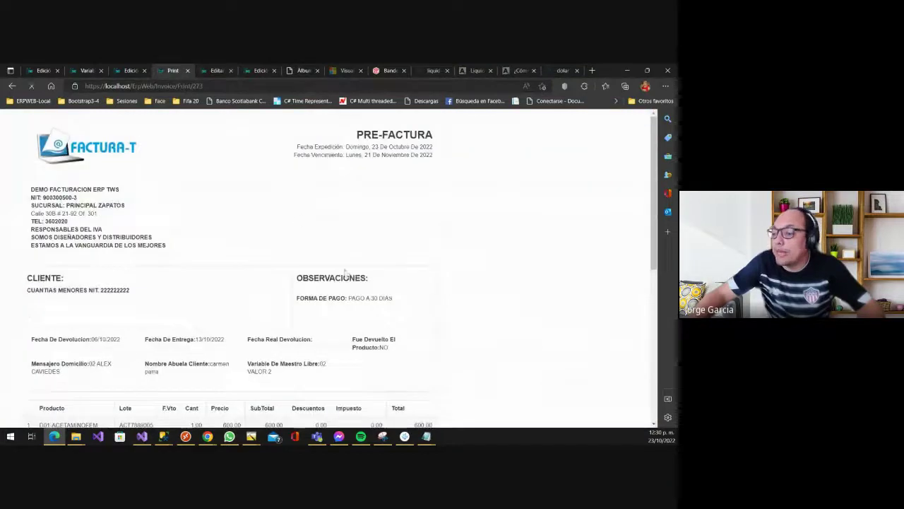
- Verify the pre-invoice lists payroll type 03 PRODUCCIÓN, then list the open Chrome windows
scroll(342, 317, "down", 3)
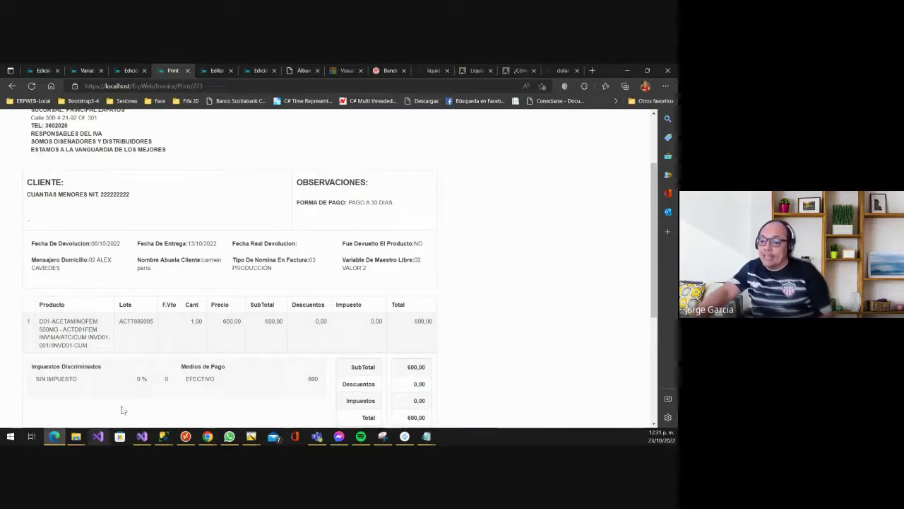
left_click(207, 436)
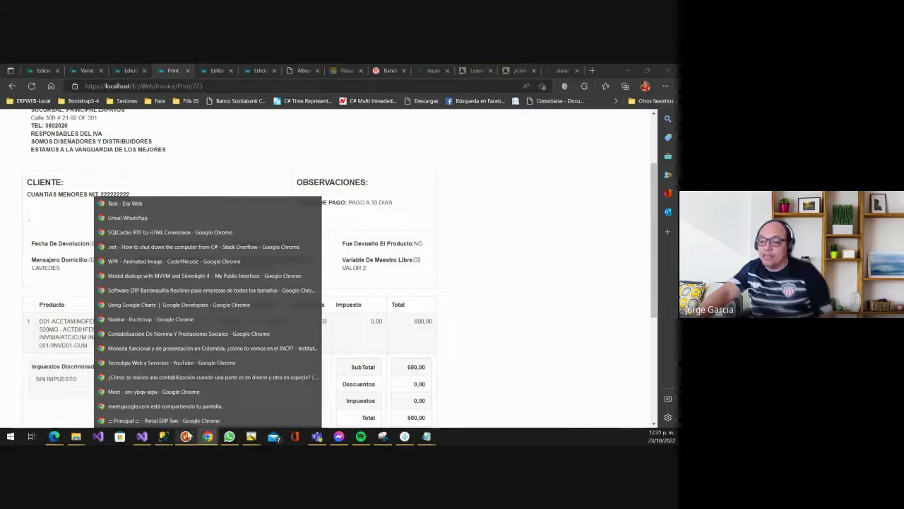
- Bring the Google Meet call forward, dismiss its notice and open the recording controls
left_click(184, 393)
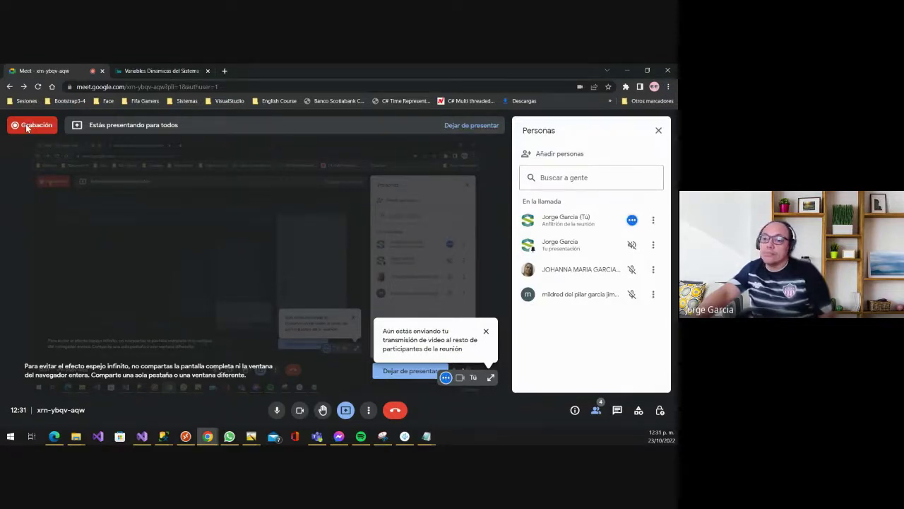
left_click(486, 332)
left_click(368, 412)
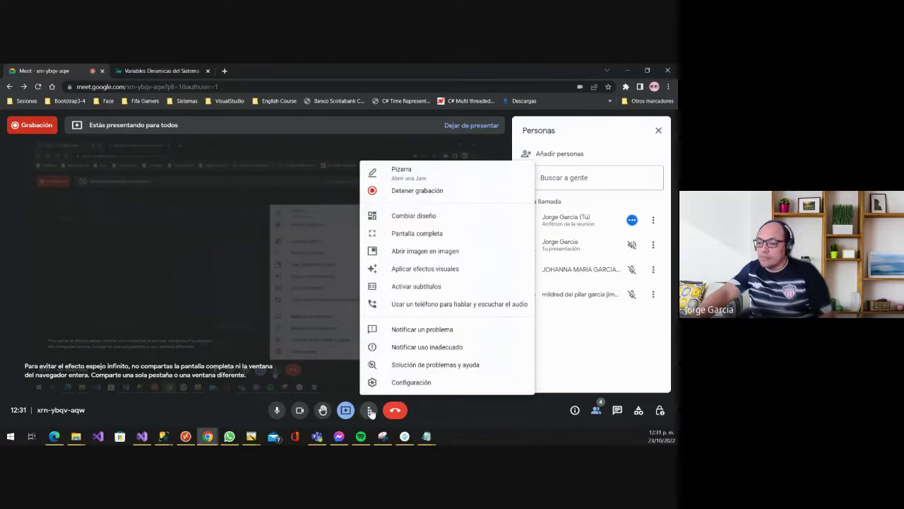
left_click(426, 189)
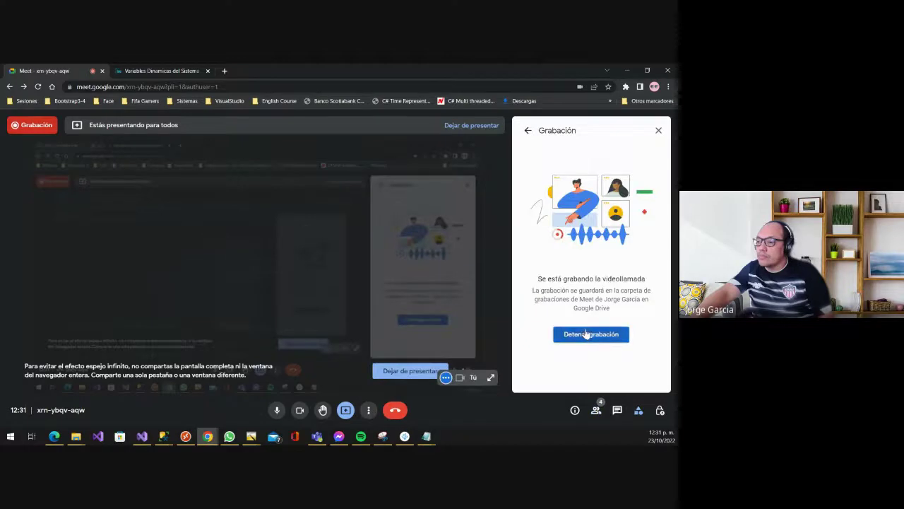